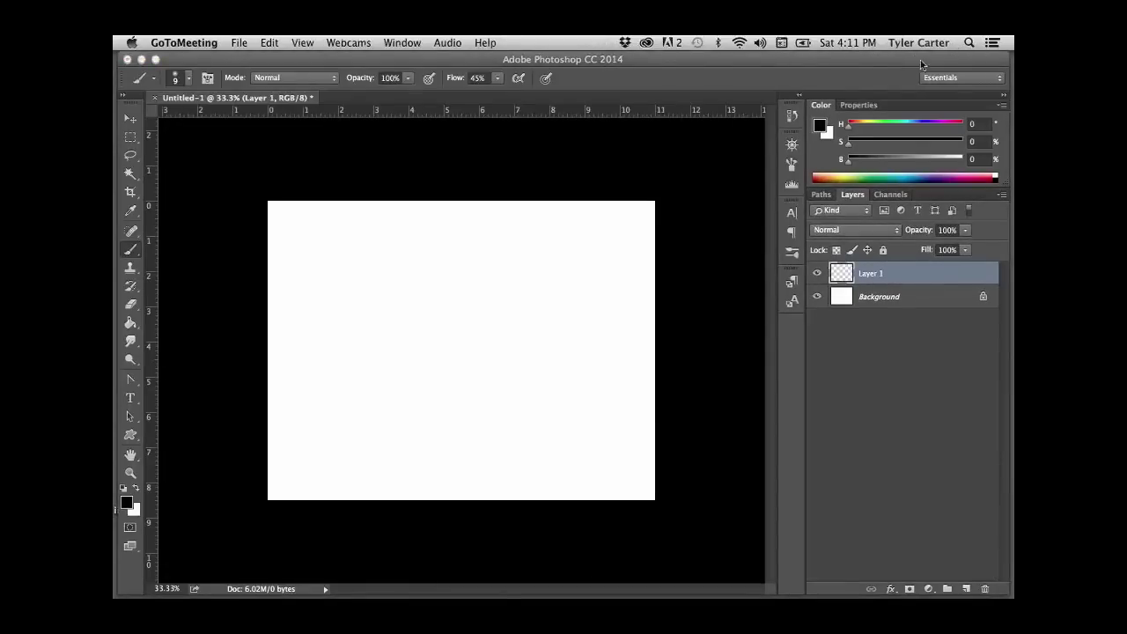
{"action": "left_click", "coordinate": [595, 62]}
{"action": "left_click", "coordinate": [410, 289]}
{"action": "left_click_drag", "start_coordinate": [343, 322], "coordinate": [538, 322]}
{"action": "left_click_drag", "start_coordinate": [600, 339], "coordinate": [623, 334]}
{"action": "key", "text": "super+z"}
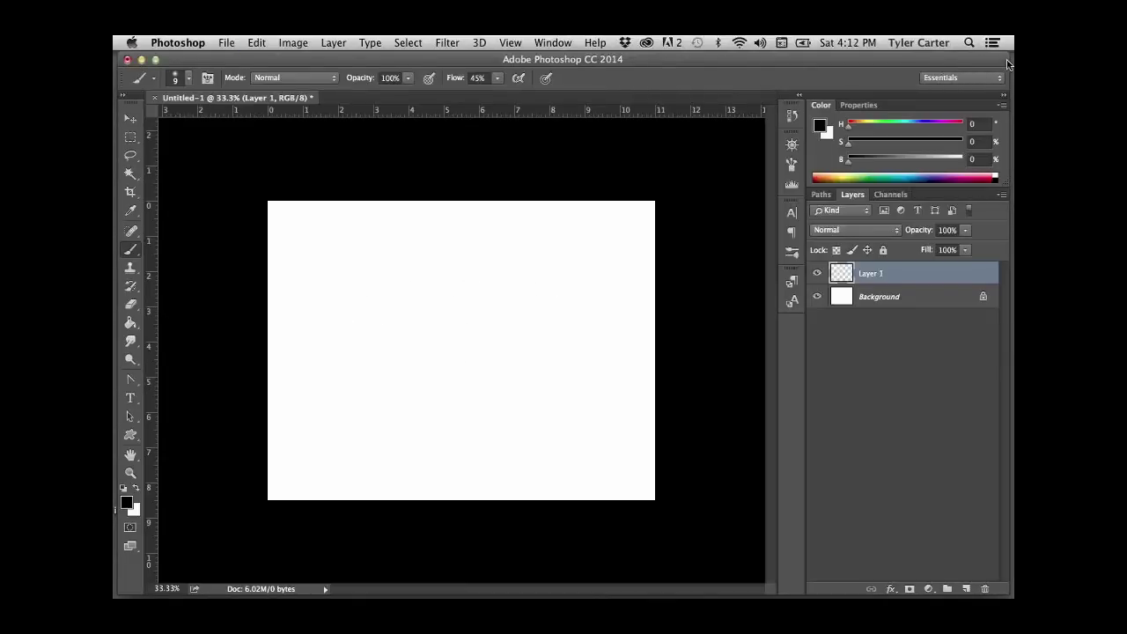
{"action": "left_click", "coordinate": [625, 66]}
{"action": "mouse_move", "coordinate": [339, 304]}
{"action": "left_mouse_down"}
{"action": "mouse_move", "coordinate": [545, 295]}
{"action": "mouse_move", "coordinate": [590, 293]}
{"action": "left_mouse_up"}
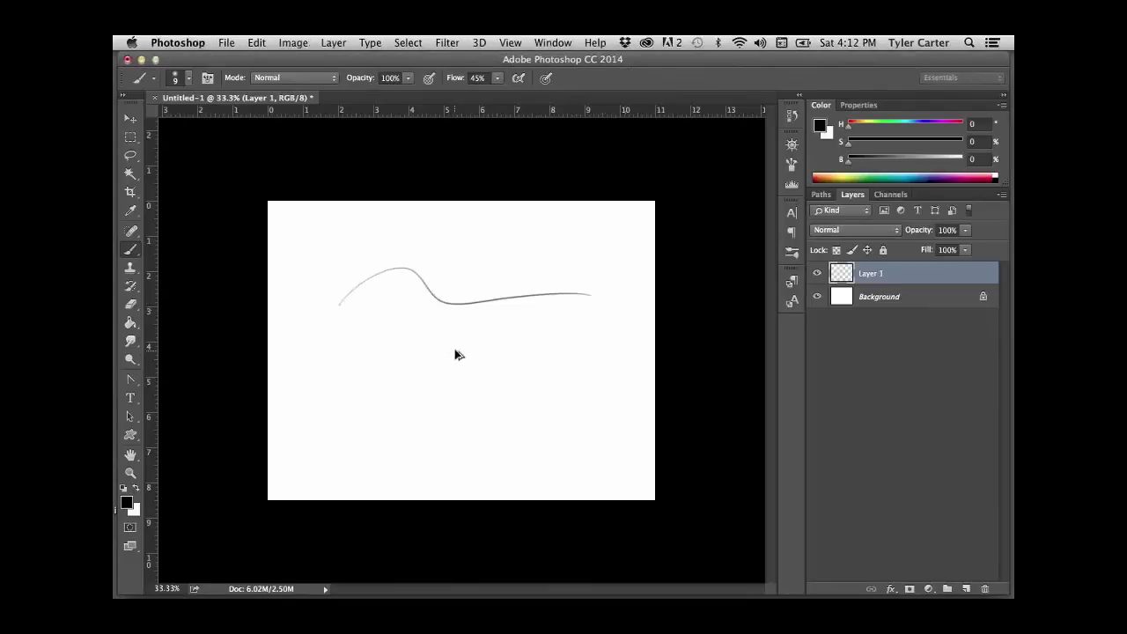
{"action": "key", "text": "super+z"}
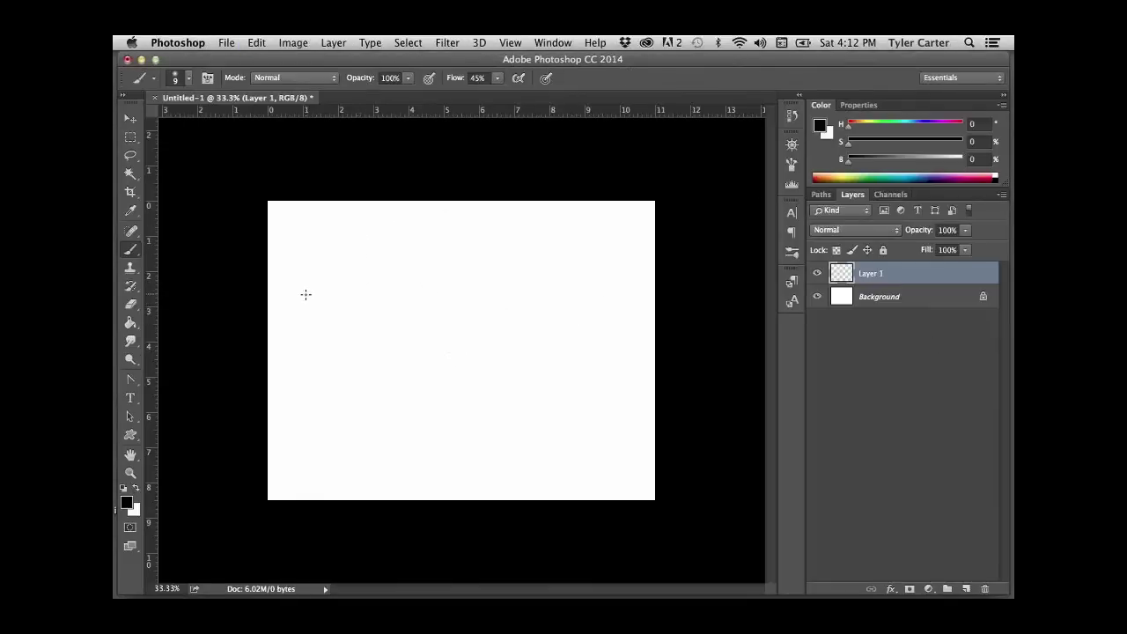
{"action": "left_click_drag", "start_coordinate": [305, 294], "coordinate": [575, 295]}
{"action": "key", "text": "super+z"}
- Sketch a loose circle for the dinosaur's cranium with a sloping snout line running down from its upper edge
{"action": "left_click", "coordinate": [357, 311]}
{"action": "mouse_move", "coordinate": [337, 332]}
{"action": "left_mouse_down"}
{"action": "mouse_move", "coordinate": [365, 320]}
{"action": "mouse_move", "coordinate": [463, 277]}
{"action": "left_mouse_up"}
{"action": "mouse_move", "coordinate": [386, 310]}
{"action": "left_mouse_down"}
{"action": "mouse_move", "coordinate": [483, 274]}
{"action": "mouse_move", "coordinate": [533, 296]}
{"action": "mouse_move", "coordinate": [520, 252]}
{"action": "mouse_move", "coordinate": [545, 301]}
{"action": "mouse_move", "coordinate": [527, 340]}
{"action": "left_mouse_up"}
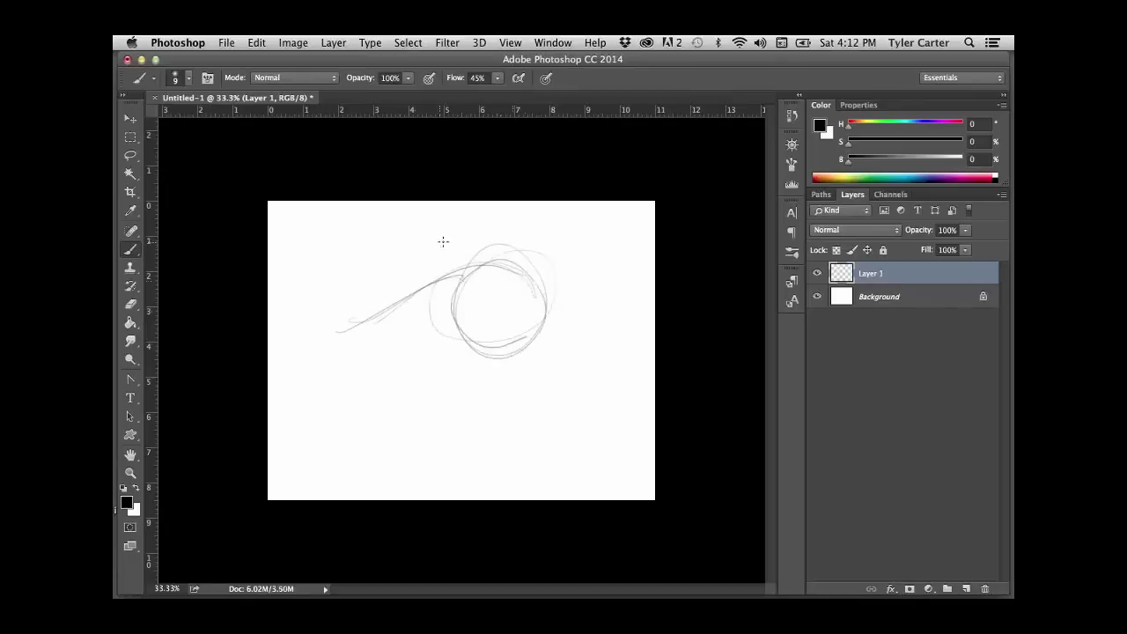
- Sketch the front and mouth edge of the upper jaw and an open lower jaw below the cranium circle
{"action": "mouse_move", "coordinate": [482, 262]}
{"action": "left_mouse_down"}
{"action": "mouse_move", "coordinate": [401, 319]}
{"action": "mouse_move", "coordinate": [431, 283]}
{"action": "left_mouse_up"}
{"action": "mouse_move", "coordinate": [343, 322]}
{"action": "left_mouse_down"}
{"action": "mouse_move", "coordinate": [348, 404]}
{"action": "mouse_move", "coordinate": [344, 395]}
{"action": "mouse_move", "coordinate": [478, 334]}
{"action": "left_mouse_up"}
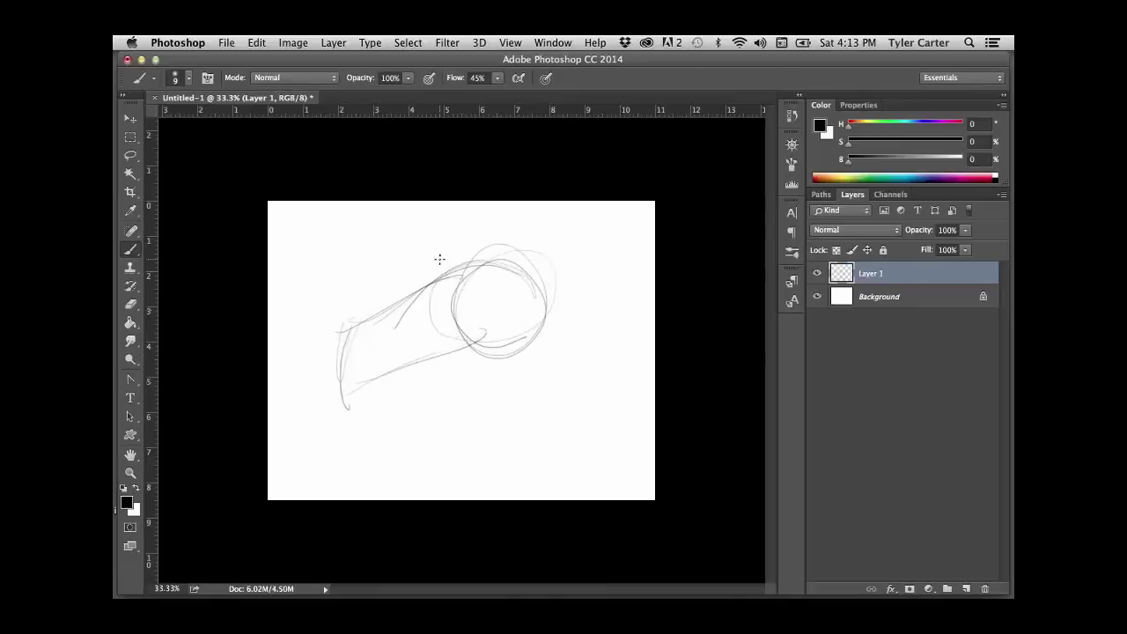
{"action": "mouse_move", "coordinate": [488, 329]}
{"action": "left_mouse_down"}
{"action": "mouse_move", "coordinate": [436, 403]}
{"action": "mouse_move", "coordinate": [396, 413]}
{"action": "mouse_move", "coordinate": [515, 379]}
{"action": "mouse_move", "coordinate": [552, 313]}
{"action": "left_mouse_up"}
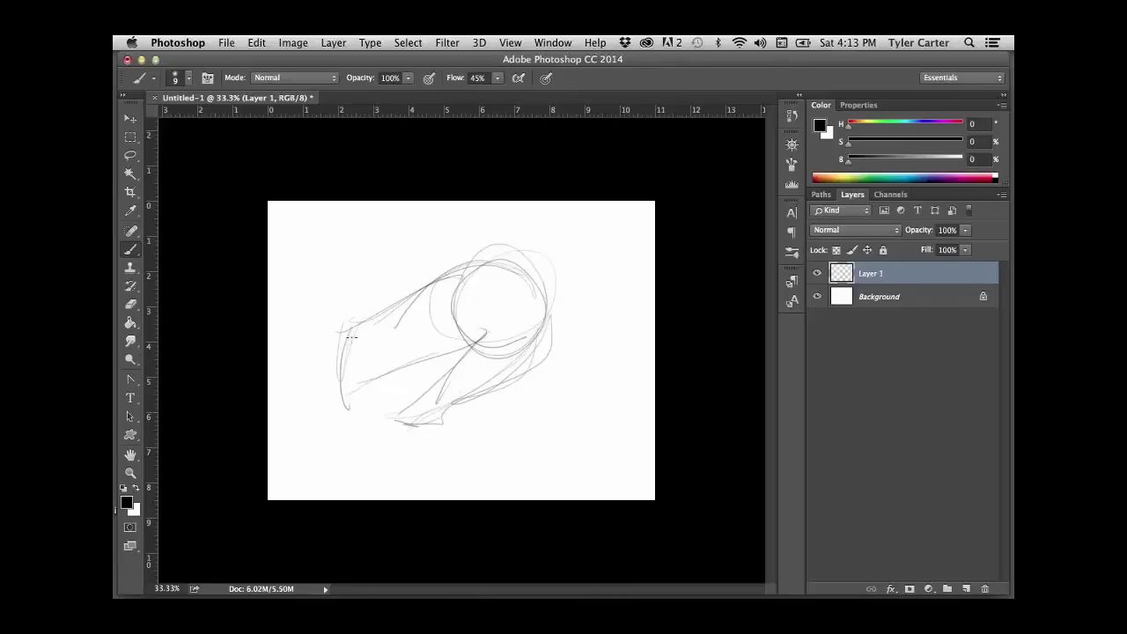
{"action": "left_click_drag", "start_coordinate": [343, 396], "coordinate": [403, 370]}
- Sketch long curved strokes for the back of the neck and a shorter throat line below the lower jaw
{"action": "left_click_drag", "start_coordinate": [537, 263], "coordinate": [576, 398]}
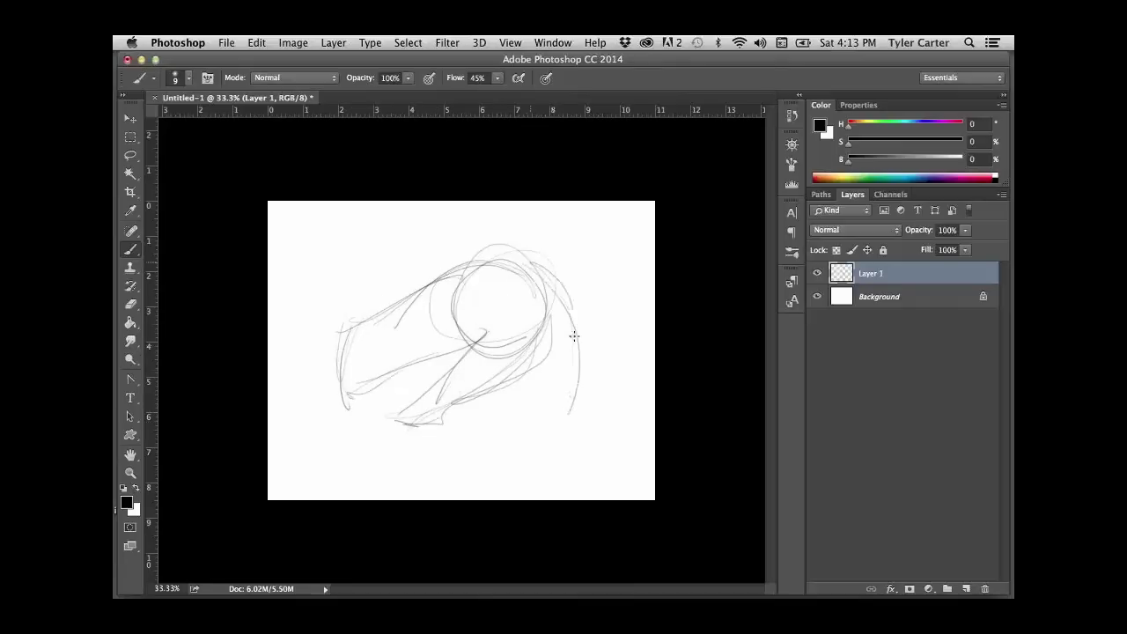
{"action": "left_click_drag", "start_coordinate": [538, 260], "coordinate": [569, 413]}
{"action": "left_click_drag", "start_coordinate": [566, 452], "coordinate": [574, 441]}
{"action": "mouse_move", "coordinate": [556, 271]}
{"action": "left_mouse_down"}
{"action": "mouse_move", "coordinate": [600, 408]}
{"action": "mouse_move", "coordinate": [579, 465]}
{"action": "left_mouse_up"}
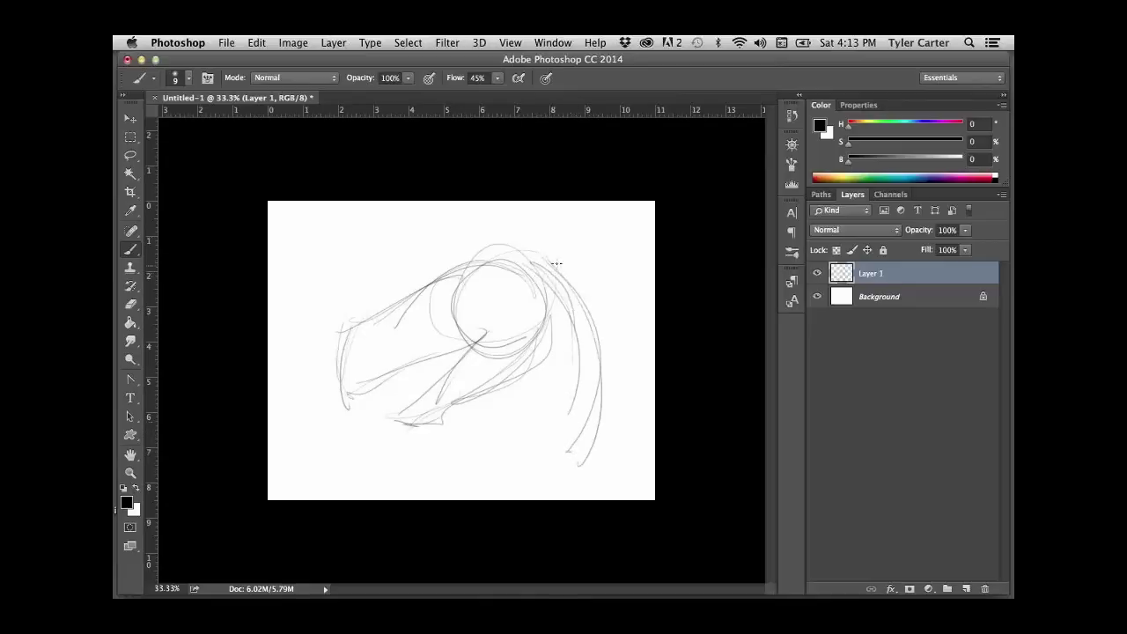
{"action": "left_click_drag", "start_coordinate": [565, 273], "coordinate": [596, 426]}
{"action": "left_click_drag", "start_coordinate": [514, 414], "coordinate": [507, 479]}
{"action": "left_click_drag", "start_coordinate": [500, 382], "coordinate": [506, 486]}
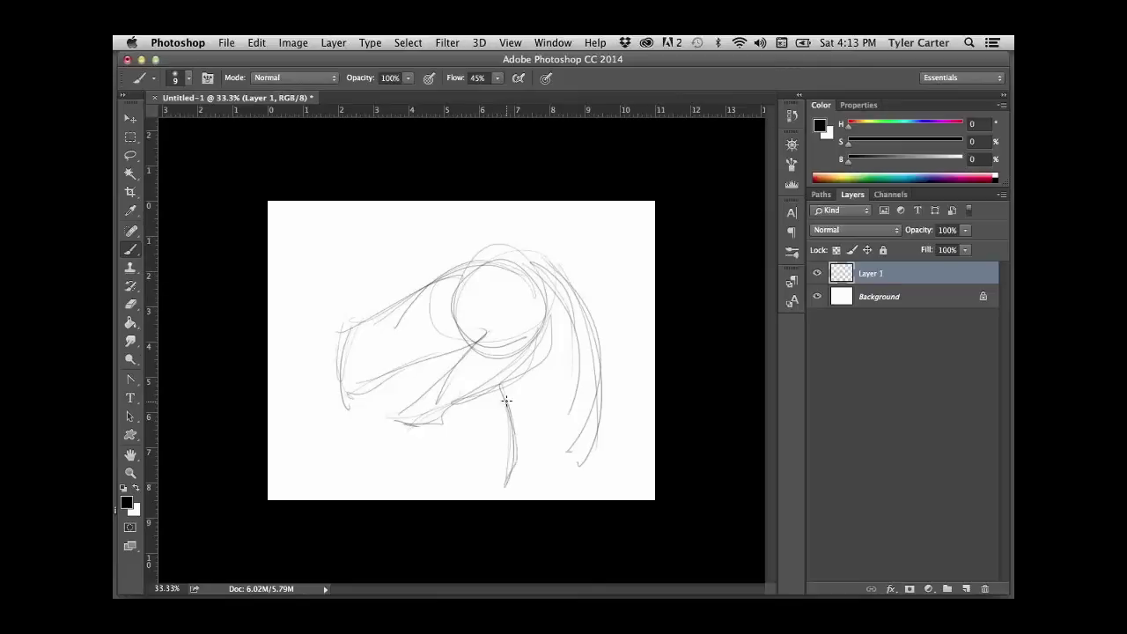
{"action": "mouse_move", "coordinate": [549, 262]}
{"action": "left_mouse_down"}
{"action": "mouse_move", "coordinate": [625, 354]}
{"action": "mouse_move", "coordinate": [581, 465]}
{"action": "left_mouse_up"}
- Add the brow and nostril, and reinforce the snout front and the edges of the open mouth
{"action": "left_click_drag", "start_coordinate": [483, 265], "coordinate": [515, 287]}
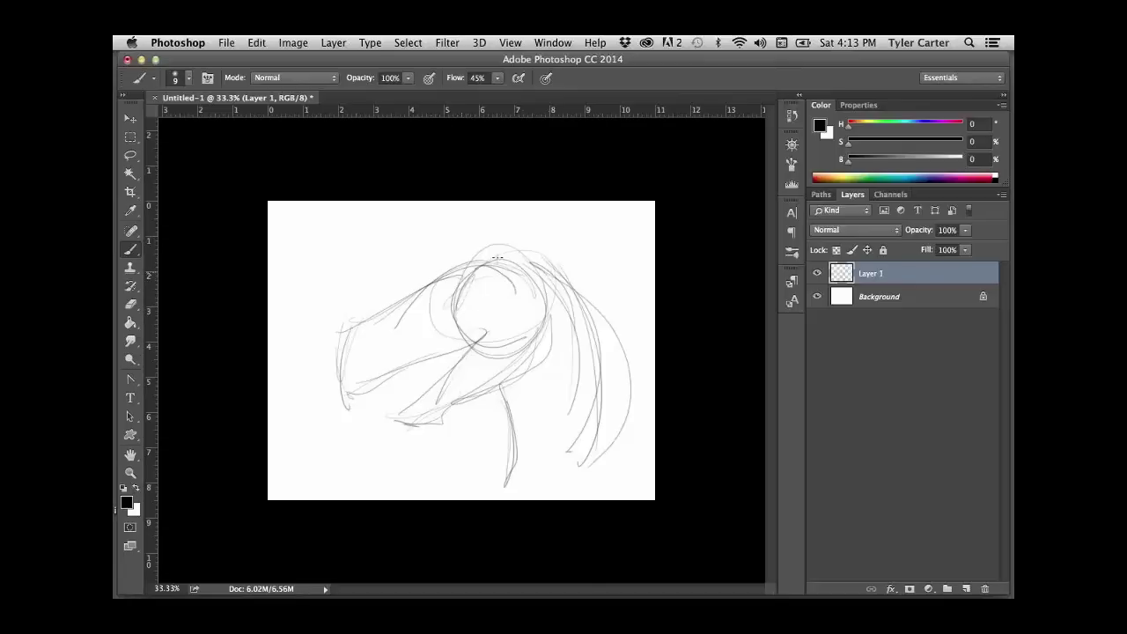
{"action": "mouse_move", "coordinate": [527, 264]}
{"action": "left_mouse_down"}
{"action": "mouse_move", "coordinate": [484, 249]}
{"action": "mouse_move", "coordinate": [408, 290]}
{"action": "left_mouse_up"}
{"action": "mouse_move", "coordinate": [408, 306]}
{"action": "left_mouse_down"}
{"action": "mouse_move", "coordinate": [362, 319]}
{"action": "mouse_move", "coordinate": [346, 356]}
{"action": "mouse_move", "coordinate": [350, 347]}
{"action": "mouse_move", "coordinate": [374, 334]}
{"action": "mouse_move", "coordinate": [351, 407]}
{"action": "left_mouse_up"}
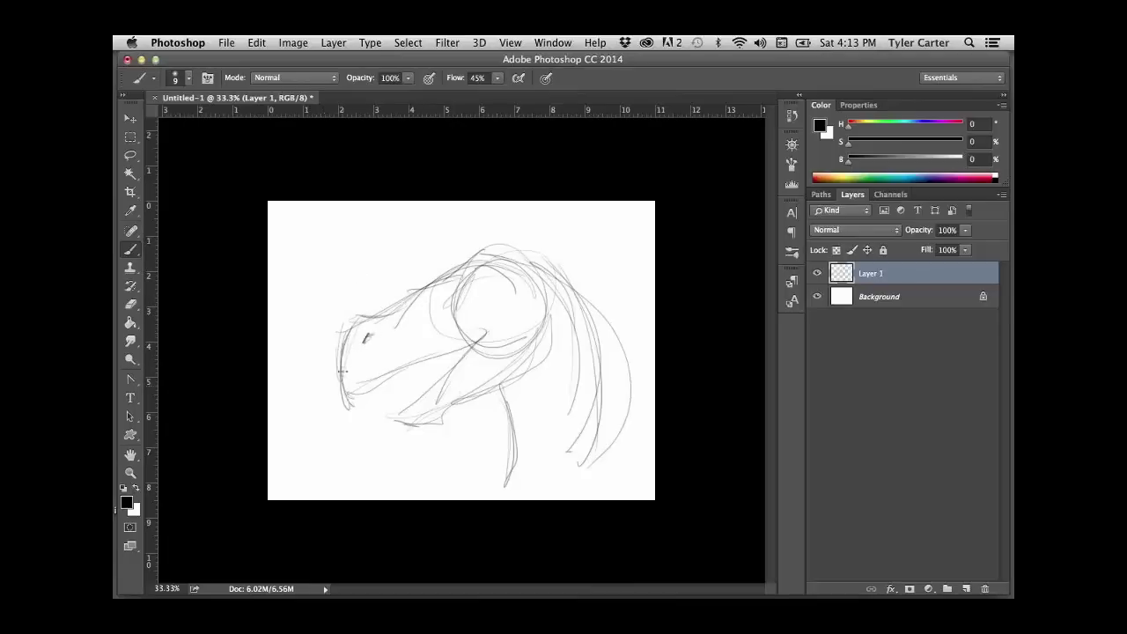
{"action": "left_click_drag", "start_coordinate": [340, 345], "coordinate": [356, 408]}
{"action": "mouse_move", "coordinate": [459, 370]}
{"action": "left_mouse_down"}
{"action": "mouse_move", "coordinate": [483, 331]}
{"action": "mouse_move", "coordinate": [355, 389]}
{"action": "left_mouse_up"}
{"action": "mouse_move", "coordinate": [485, 331]}
{"action": "left_mouse_down"}
{"action": "mouse_move", "coordinate": [392, 421]}
{"action": "mouse_move", "coordinate": [414, 396]}
{"action": "left_mouse_up"}
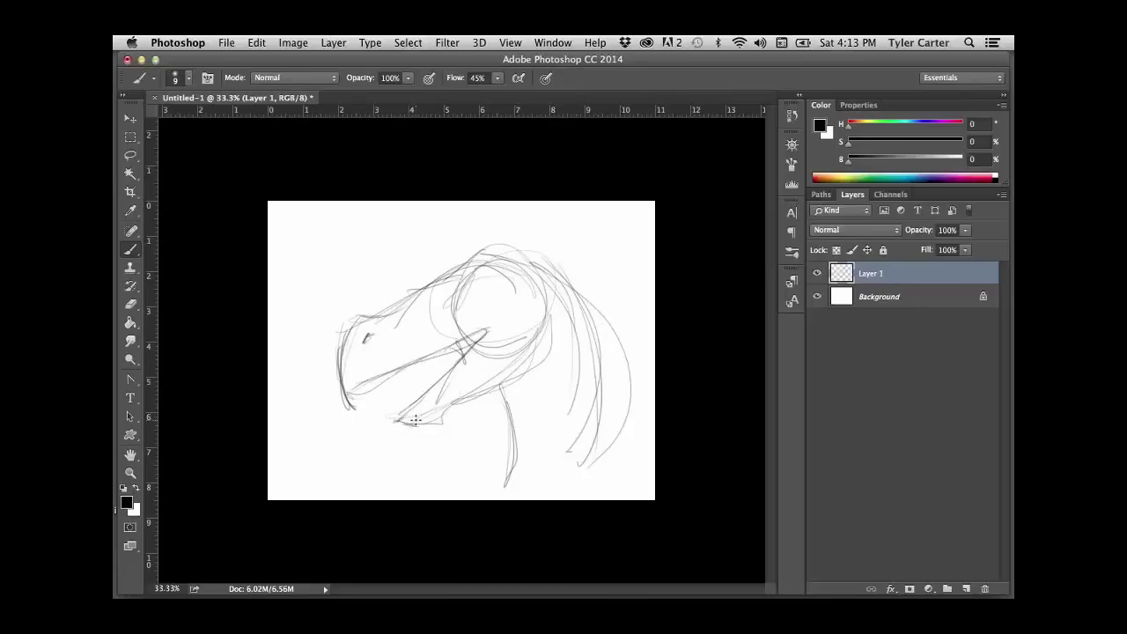
{"action": "left_click_drag", "start_coordinate": [363, 344], "coordinate": [375, 340]}
- Darken the back of the neck and sketch a round eye with a brow line inside the cranium circle
{"action": "left_click_drag", "start_coordinate": [541, 264], "coordinate": [586, 338]}
{"action": "mouse_move", "coordinate": [568, 289]}
{"action": "left_mouse_down"}
{"action": "mouse_move", "coordinate": [615, 420]}
{"action": "mouse_move", "coordinate": [596, 346]}
{"action": "mouse_move", "coordinate": [608, 400]}
{"action": "mouse_move", "coordinate": [587, 332]}
{"action": "mouse_move", "coordinate": [616, 442]}
{"action": "left_mouse_up"}
{"action": "left_click_drag", "start_coordinate": [586, 314], "coordinate": [576, 292]}
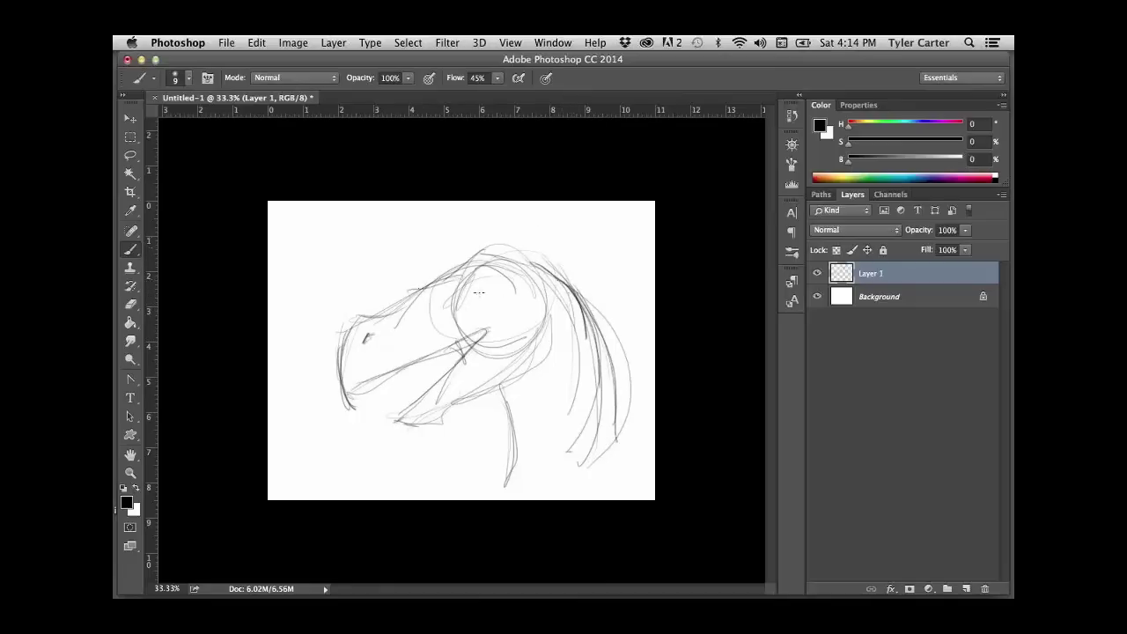
{"action": "mouse_move", "coordinate": [483, 297]}
{"action": "left_mouse_down"}
{"action": "mouse_move", "coordinate": [461, 274]}
{"action": "mouse_move", "coordinate": [486, 278]}
{"action": "mouse_move", "coordinate": [463, 297]}
{"action": "mouse_move", "coordinate": [487, 282]}
{"action": "mouse_move", "coordinate": [450, 308]}
{"action": "left_mouse_up"}
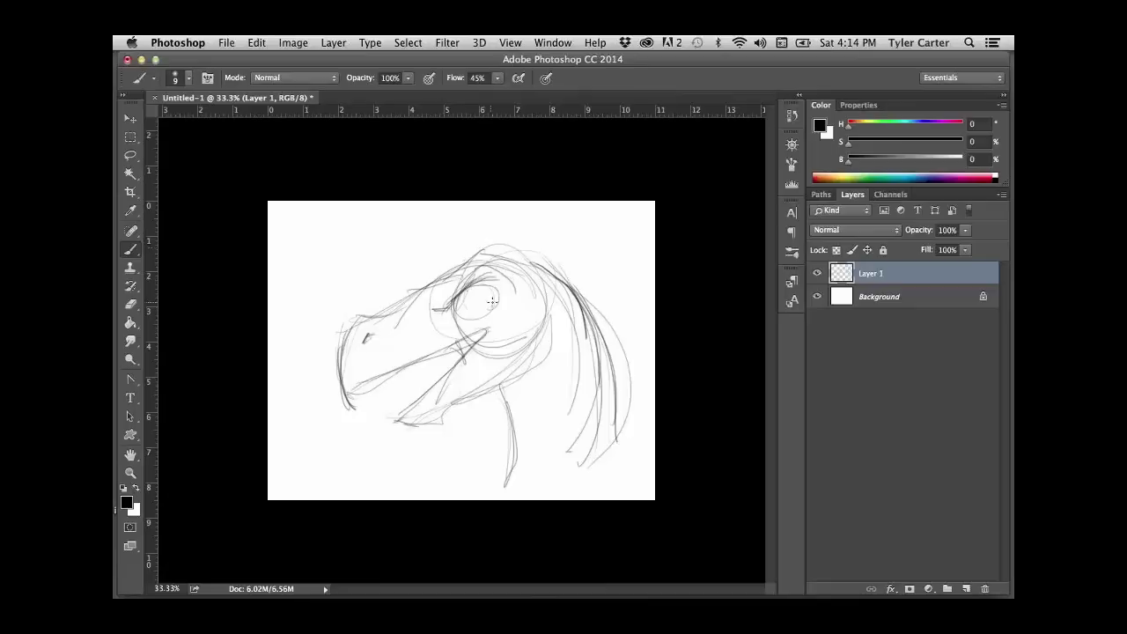
{"action": "left_click_drag", "start_coordinate": [488, 293], "coordinate": [465, 315]}
{"action": "left_click_drag", "start_coordinate": [394, 381], "coordinate": [440, 369]}
{"action": "left_click_drag", "start_coordinate": [348, 398], "coordinate": [353, 324]}
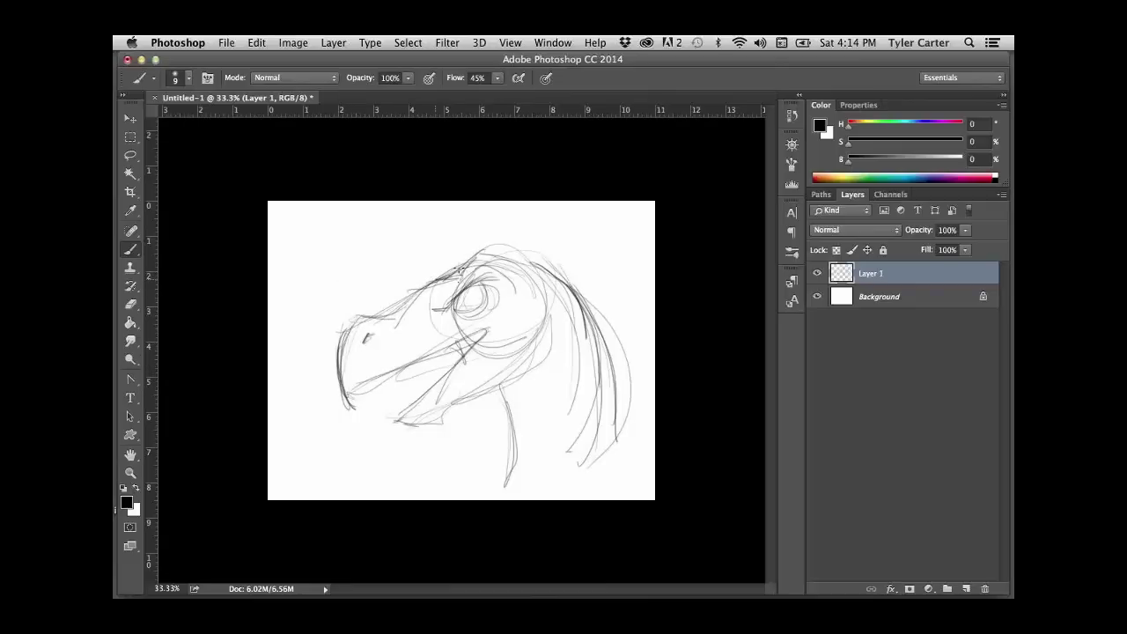
- Strengthen the contours of the crown, neck, throat and underside of the lower jaw, undoing unwanted strokes
{"action": "mouse_move", "coordinate": [459, 267]}
{"action": "left_mouse_down"}
{"action": "mouse_move", "coordinate": [541, 264]}
{"action": "mouse_move", "coordinate": [565, 293]}
{"action": "mouse_move", "coordinate": [592, 367]}
{"action": "mouse_move", "coordinate": [582, 461]}
{"action": "left_mouse_up"}
{"action": "left_click_drag", "start_coordinate": [494, 383], "coordinate": [508, 474]}
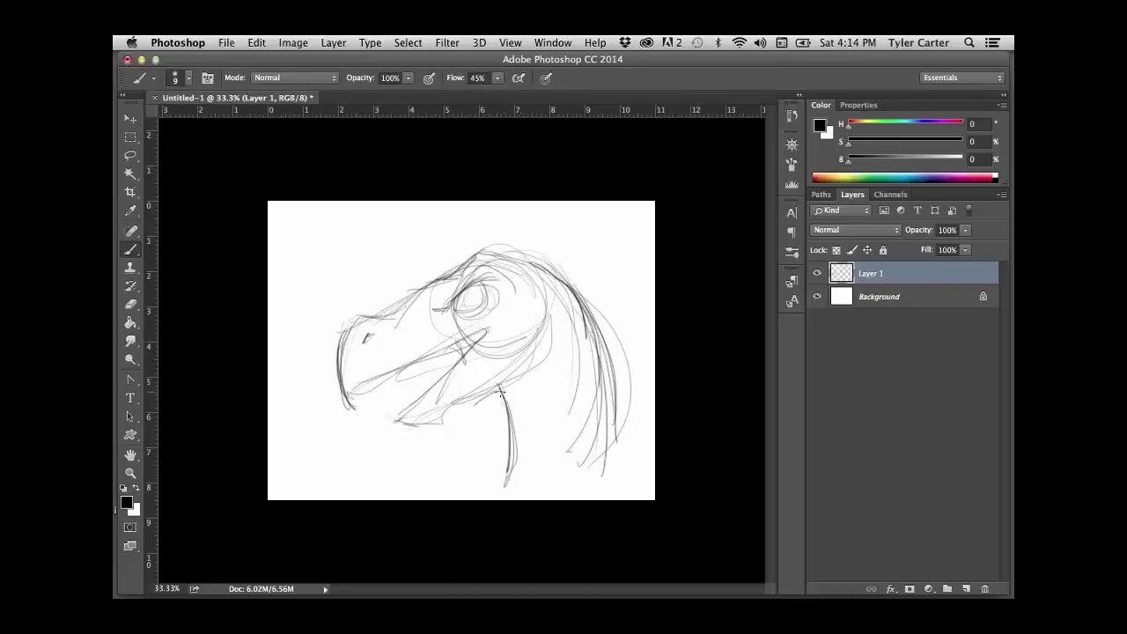
{"action": "left_click_drag", "start_coordinate": [500, 392], "coordinate": [450, 413]}
{"action": "left_click_drag", "start_coordinate": [539, 359], "coordinate": [475, 386]}
{"action": "key", "text": "cmd+z"}
{"action": "left_click_drag", "start_coordinate": [544, 365], "coordinate": [449, 408]}
{"action": "key", "text": "super+z"}
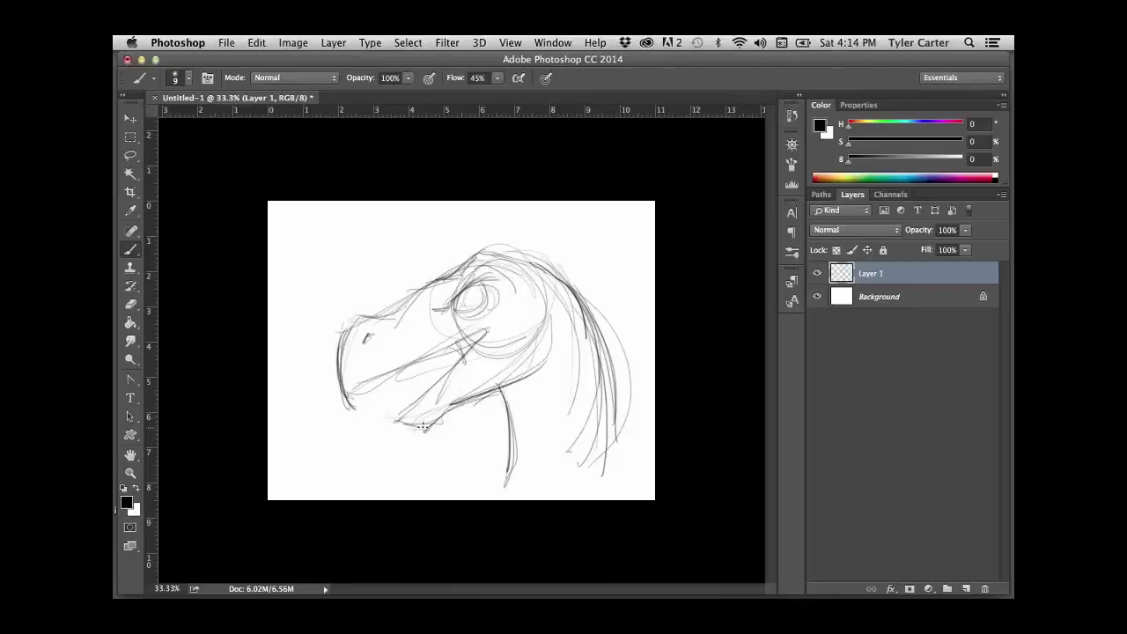
- Darken the rear of the jaw, the upper mouth edge and the front of the snout
{"action": "left_click_drag", "start_coordinate": [540, 330], "coordinate": [539, 374]}
{"action": "mouse_move", "coordinate": [450, 373]}
{"action": "left_mouse_down"}
{"action": "mouse_move", "coordinate": [427, 393]}
{"action": "mouse_move", "coordinate": [407, 369]}
{"action": "mouse_move", "coordinate": [444, 340]}
{"action": "mouse_move", "coordinate": [487, 333]}
{"action": "mouse_move", "coordinate": [408, 361]}
{"action": "mouse_move", "coordinate": [422, 355]}
{"action": "mouse_move", "coordinate": [375, 388]}
{"action": "left_mouse_up"}
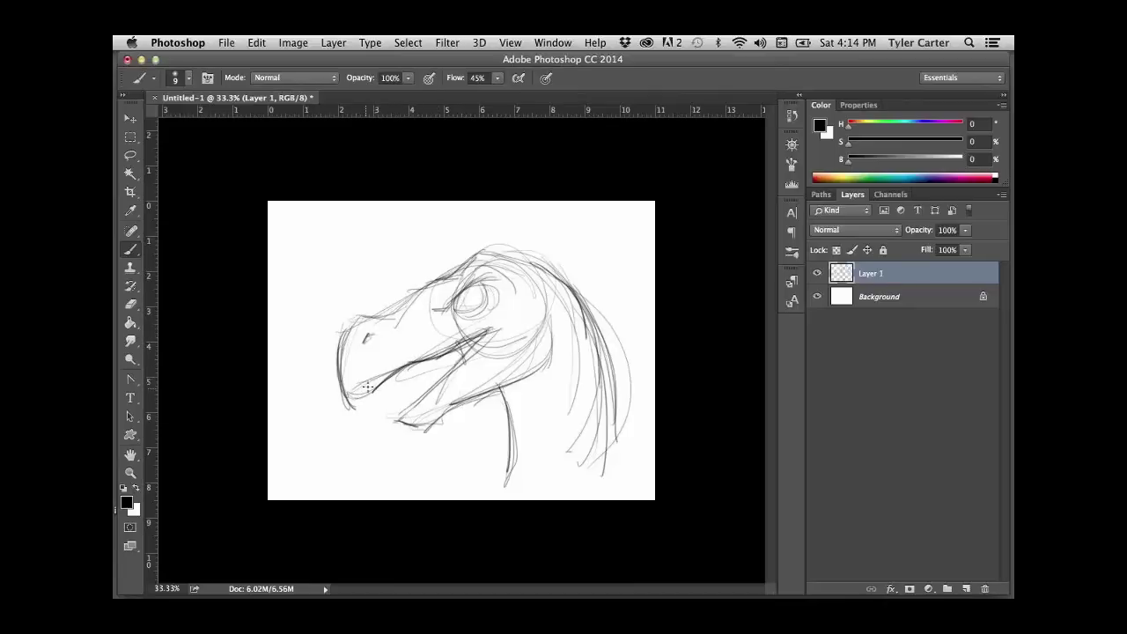
{"action": "left_click_drag", "start_coordinate": [340, 327], "coordinate": [349, 403]}
{"action": "mouse_move", "coordinate": [362, 337]}
{"action": "left_mouse_down"}
{"action": "mouse_move", "coordinate": [424, 321]}
{"action": "mouse_move", "coordinate": [465, 263]}
{"action": "mouse_move", "coordinate": [444, 295]}
{"action": "mouse_move", "coordinate": [363, 328]}
{"action": "left_mouse_up"}
- Lighten the rough lines over the top of the snout and around the eye with the Eraser, then return to the Brush
{"action": "key", "text": "e"}
{"action": "left_click_drag", "start_coordinate": [466, 255], "coordinate": [352, 334]}
{"action": "left_click_drag", "start_coordinate": [435, 291], "coordinate": [426, 300]}
{"action": "key", "text": "b"}
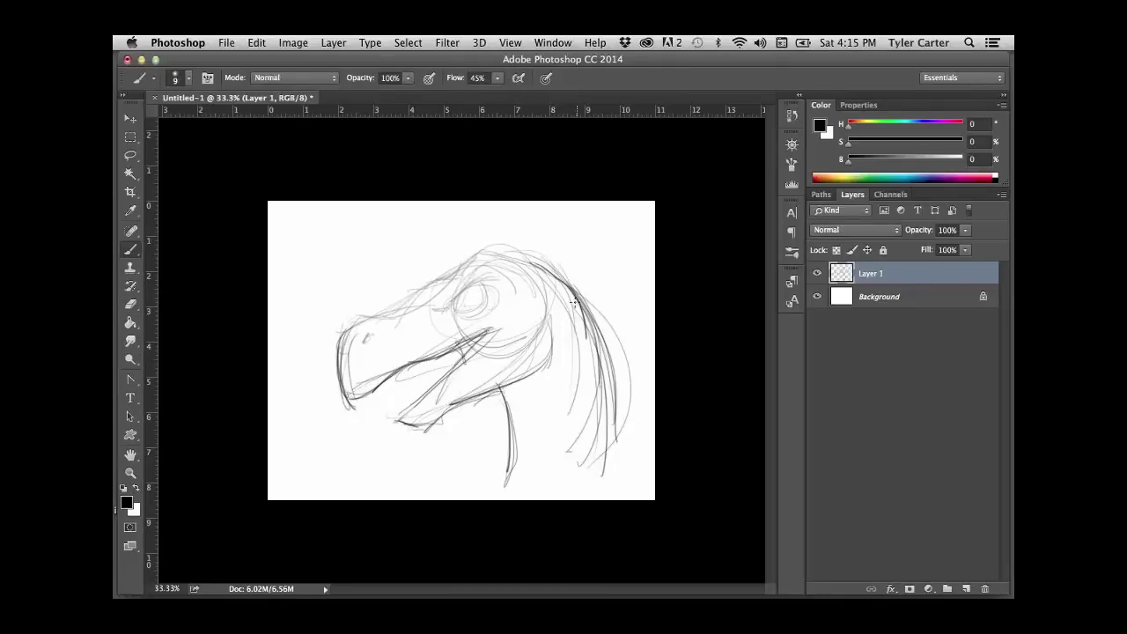
- Lasso the back of the neck and crown, and add the snout and upper jaw to the selection
{"action": "key", "text": "l"}
{"action": "mouse_move", "coordinate": [541, 440]}
{"action": "left_mouse_down"}
{"action": "mouse_move", "coordinate": [618, 476]}
{"action": "mouse_move", "coordinate": [617, 390]}
{"action": "mouse_move", "coordinate": [596, 323]}
{"action": "mouse_move", "coordinate": [556, 271]}
{"action": "mouse_move", "coordinate": [522, 256]}
{"action": "mouse_move", "coordinate": [474, 255]}
{"action": "left_mouse_up"}
{"action": "key", "text": "shift"}
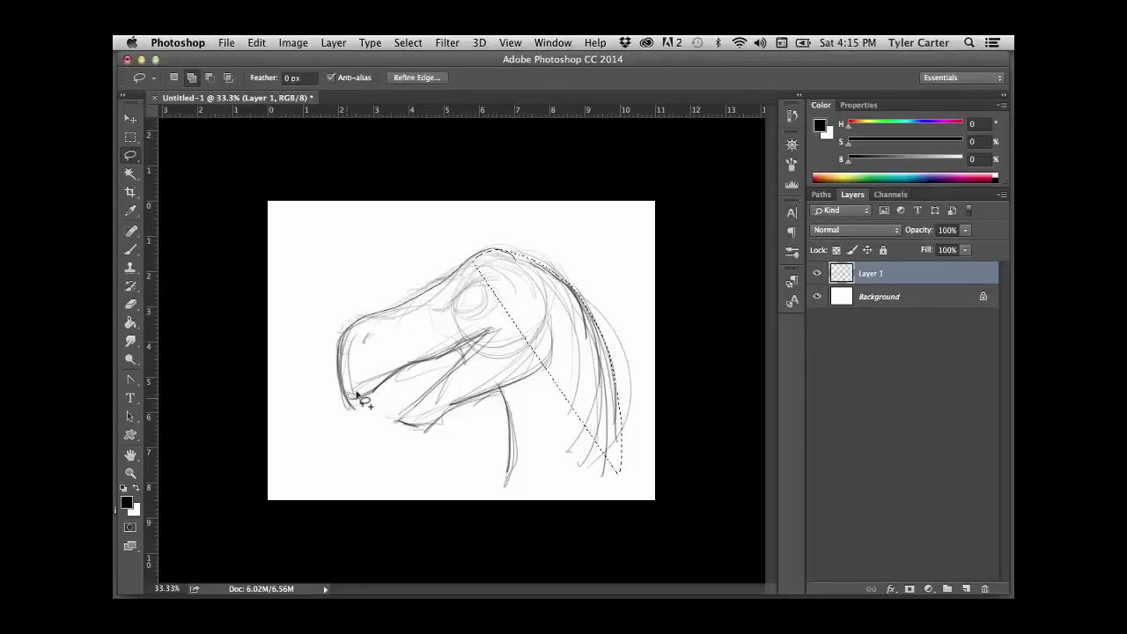
{"action": "mouse_move", "coordinate": [361, 401]}
{"action": "left_mouse_down"}
{"action": "mouse_move", "coordinate": [541, 303]}
{"action": "mouse_move", "coordinate": [513, 258]}
{"action": "mouse_move", "coordinate": [423, 294]}
{"action": "mouse_move", "coordinate": [473, 320]}
{"action": "mouse_move", "coordinate": [526, 319]}
{"action": "mouse_move", "coordinate": [359, 411]}
{"action": "left_mouse_up"}
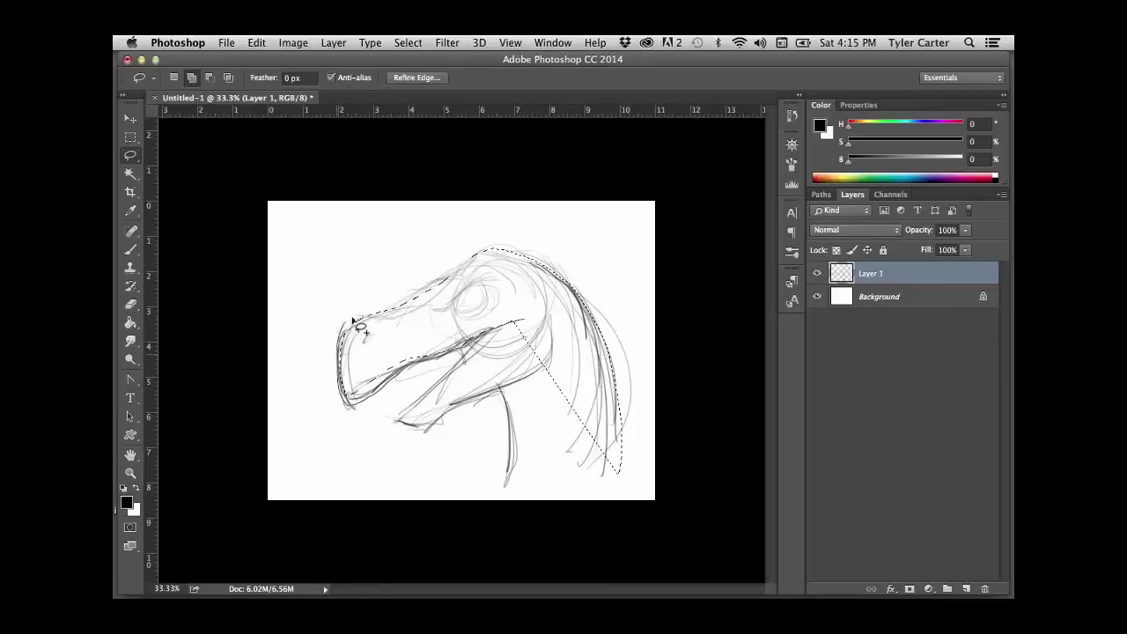
{"action": "mouse_move", "coordinate": [353, 319]}
{"action": "left_mouse_down"}
{"action": "mouse_move", "coordinate": [418, 311]}
{"action": "mouse_move", "coordinate": [484, 257]}
{"action": "mouse_move", "coordinate": [478, 302]}
{"action": "left_mouse_up"}
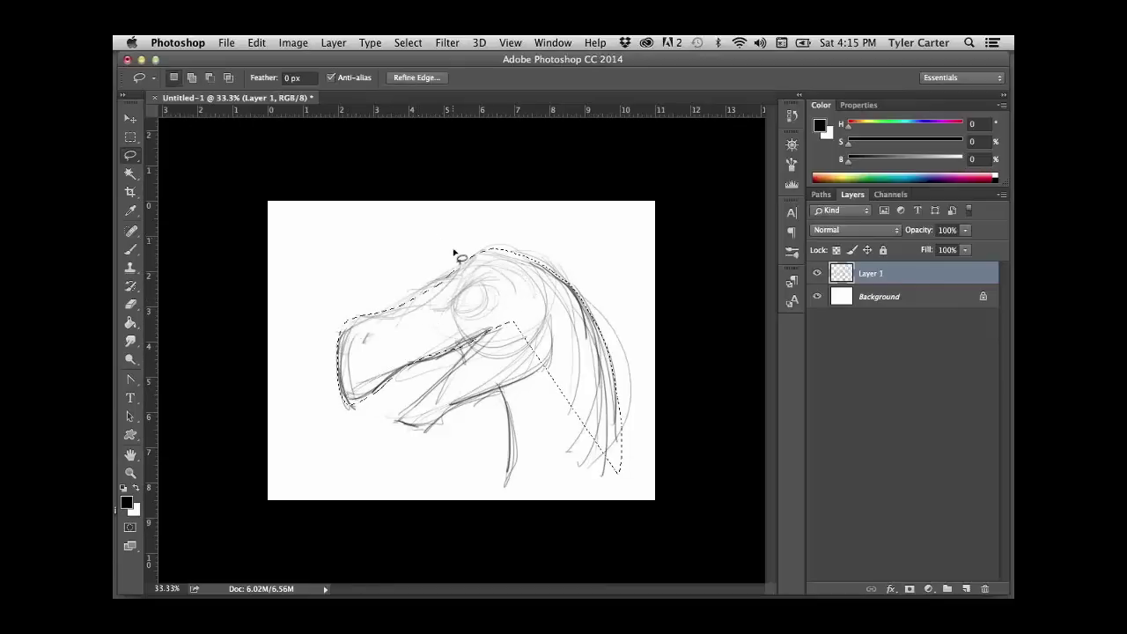
- Clean up the snout edge of the selection and extend it to include the lower jaw, throat and whole neck
{"action": "key", "text": "shift"}
{"action": "key", "text": "alt"}
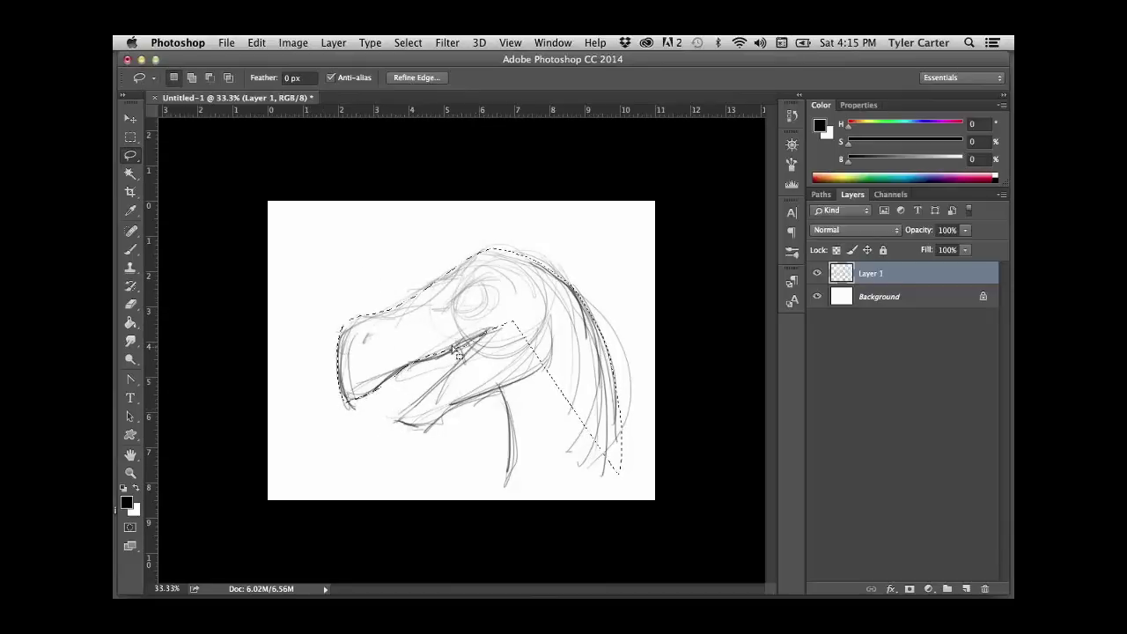
{"action": "key", "text": "shift"}
{"action": "key", "text": "alt"}
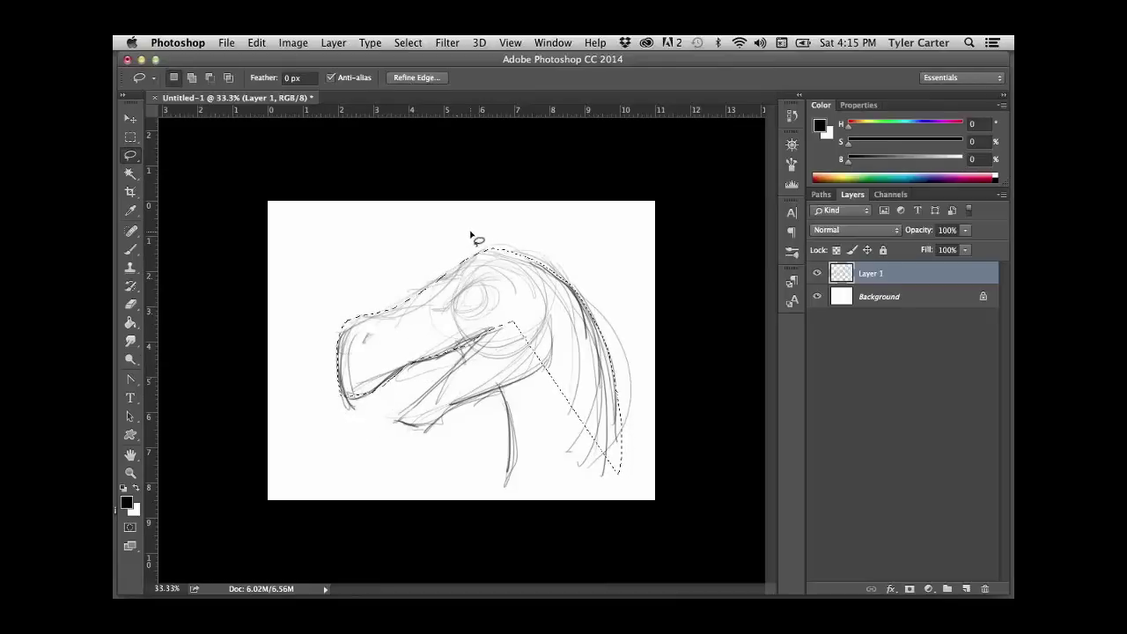
{"action": "key", "text": "shift"}
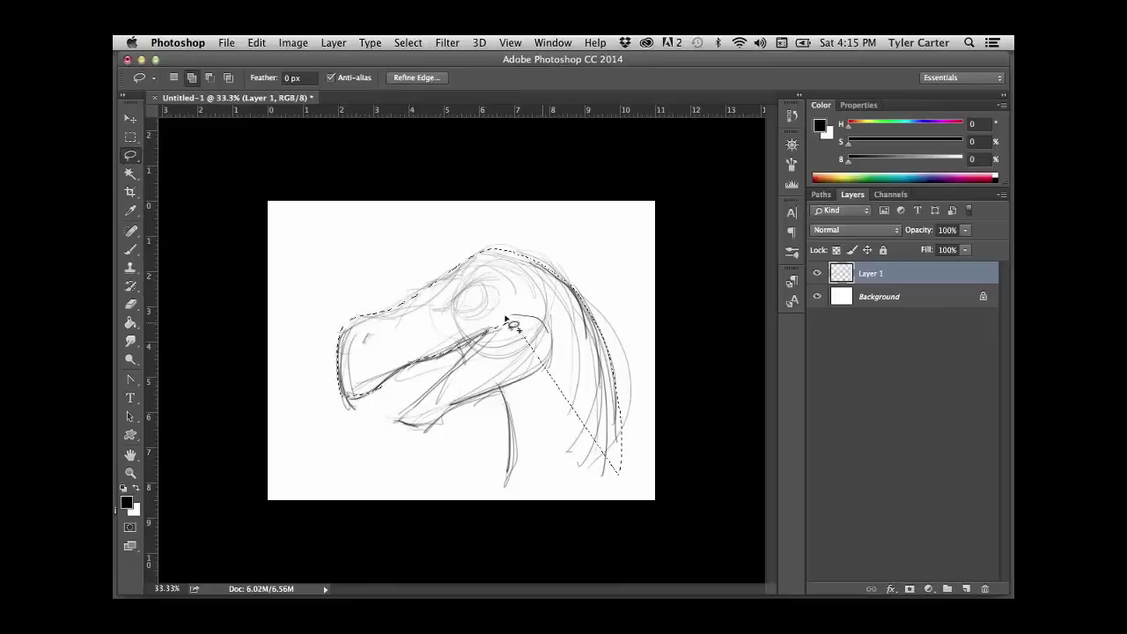
{"action": "mouse_move", "coordinate": [388, 426]}
{"action": "left_mouse_down"}
{"action": "mouse_move", "coordinate": [464, 405]}
{"action": "mouse_move", "coordinate": [568, 333]}
{"action": "mouse_move", "coordinate": [546, 369]}
{"action": "mouse_move", "coordinate": [485, 387]}
{"action": "mouse_move", "coordinate": [563, 360]}
{"action": "mouse_move", "coordinate": [501, 378]}
{"action": "mouse_move", "coordinate": [528, 467]}
{"action": "mouse_move", "coordinate": [591, 339]}
{"action": "mouse_move", "coordinate": [626, 473]}
{"action": "mouse_move", "coordinate": [589, 317]}
{"action": "mouse_move", "coordinate": [641, 468]}
{"action": "mouse_move", "coordinate": [620, 310]}
{"action": "left_mouse_up"}
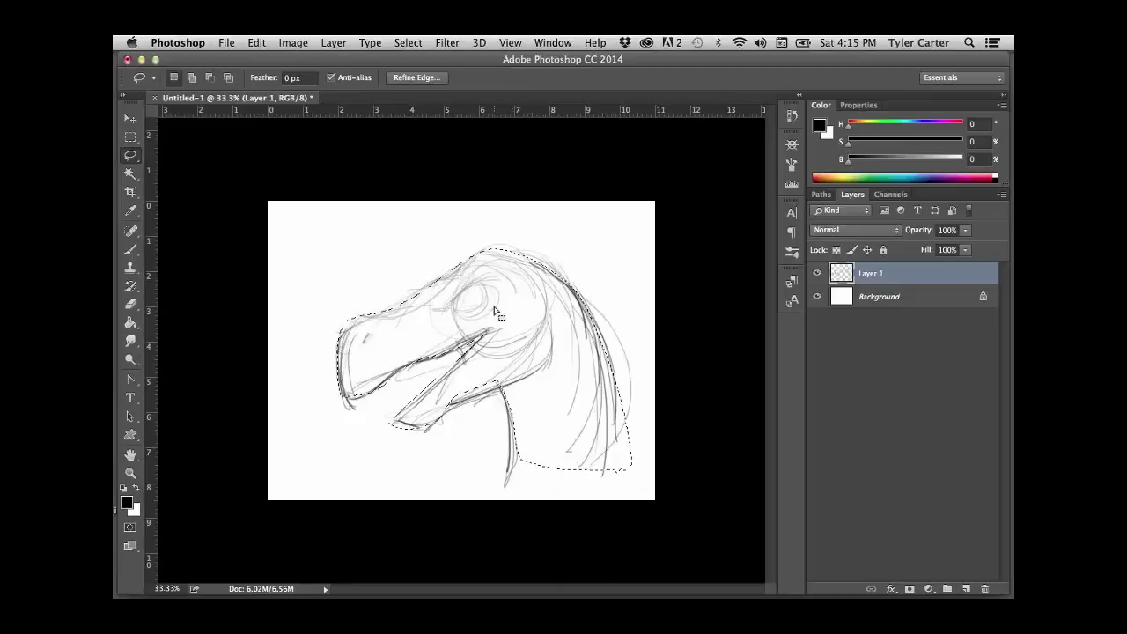
- On a new layer, fill the selected head silhouette with olive brown (H 44, S 27, B 51) and deselect
{"action": "key", "text": "g"}
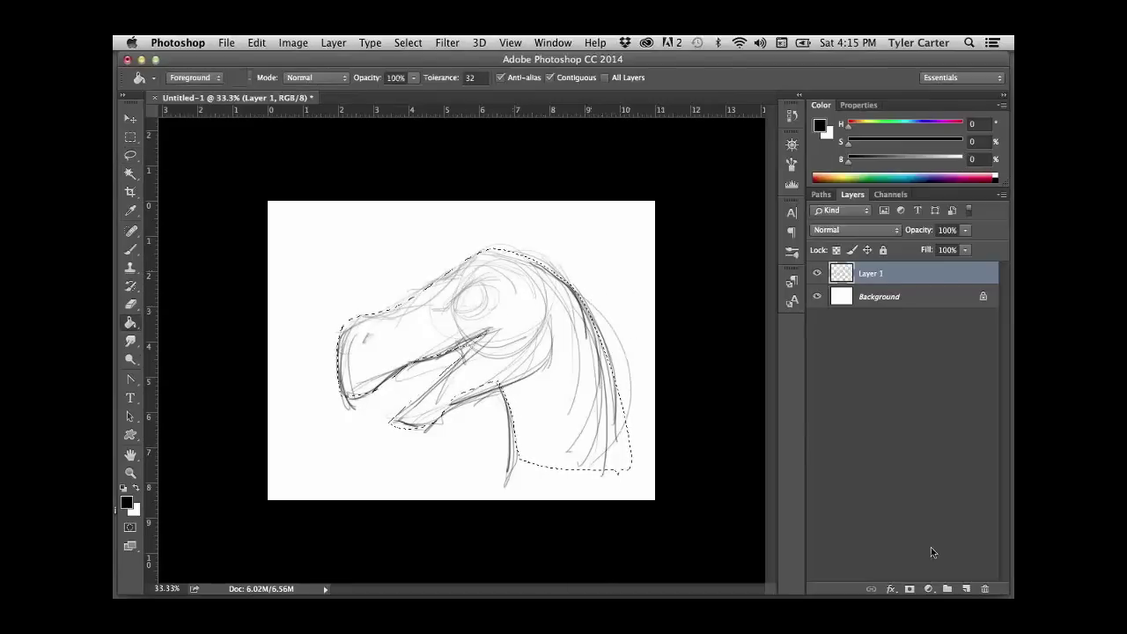
{"action": "left_click", "coordinate": [966, 588]}
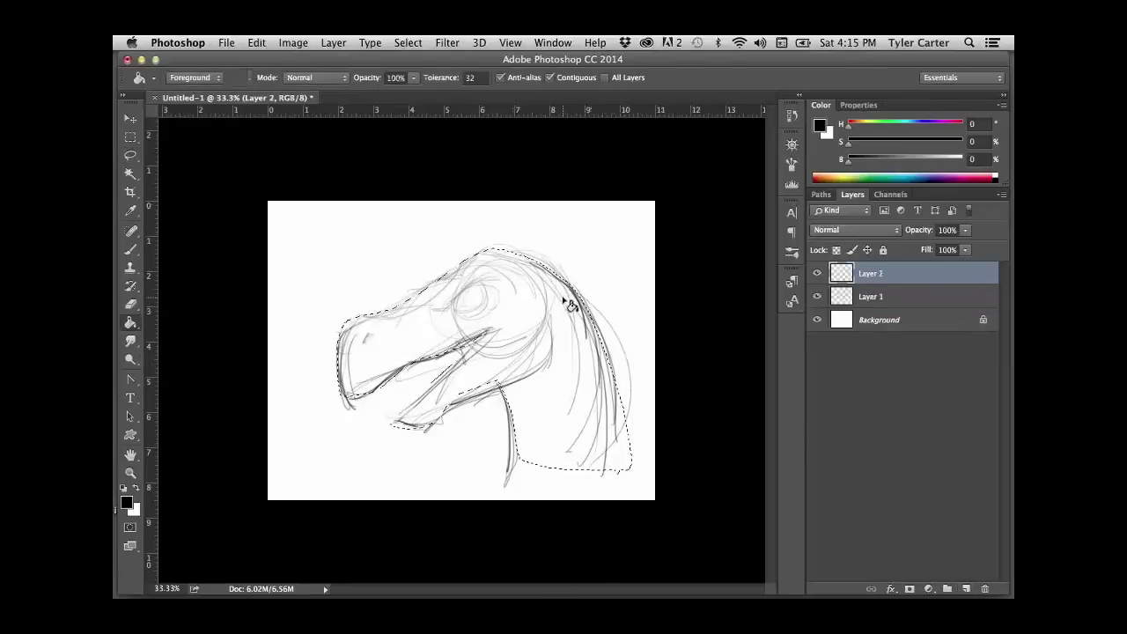
{"action": "left_click", "coordinate": [853, 126]}
{"action": "left_click", "coordinate": [878, 140]}
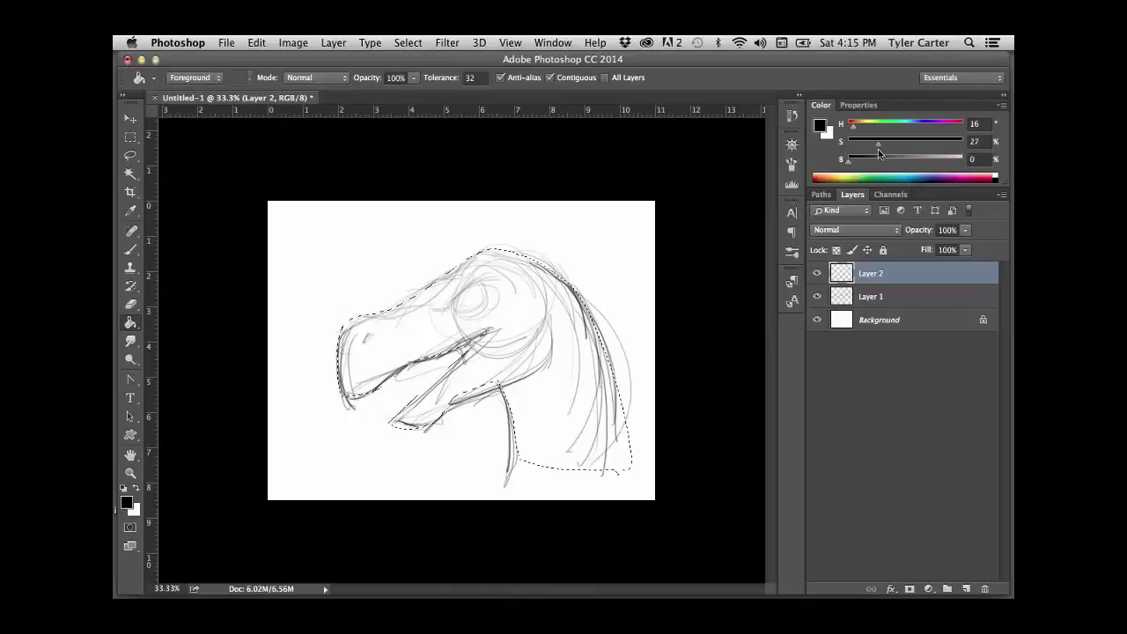
{"action": "left_click", "coordinate": [905, 158]}
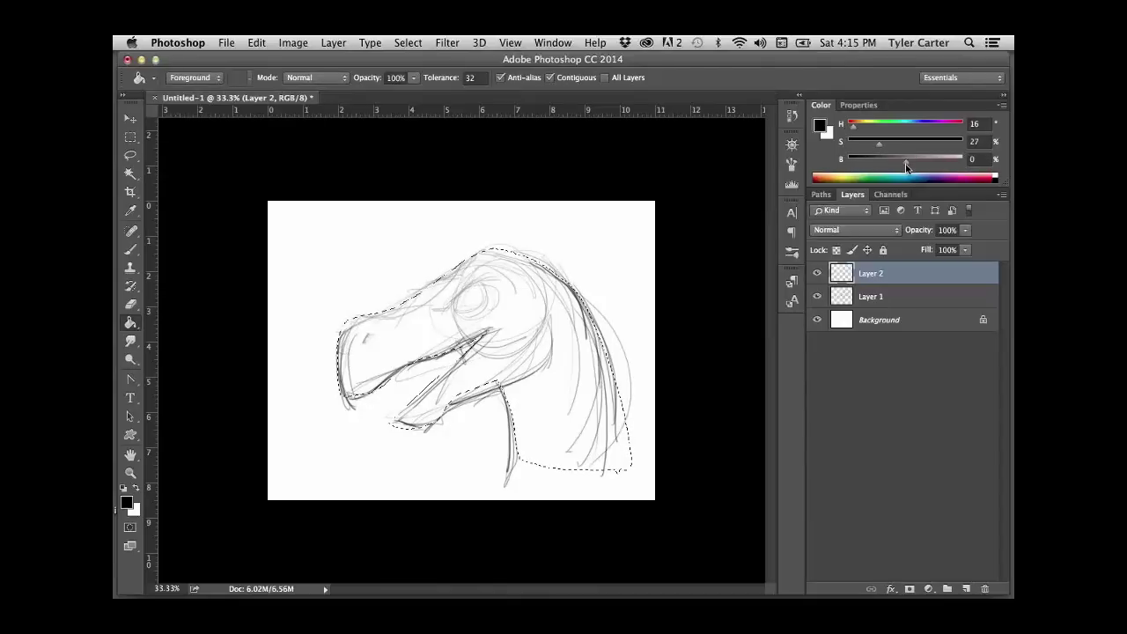
{"action": "left_click", "coordinate": [862, 127]}
{"action": "left_click", "coordinate": [532, 337]}
{"action": "key", "text": "ctrl+d"}
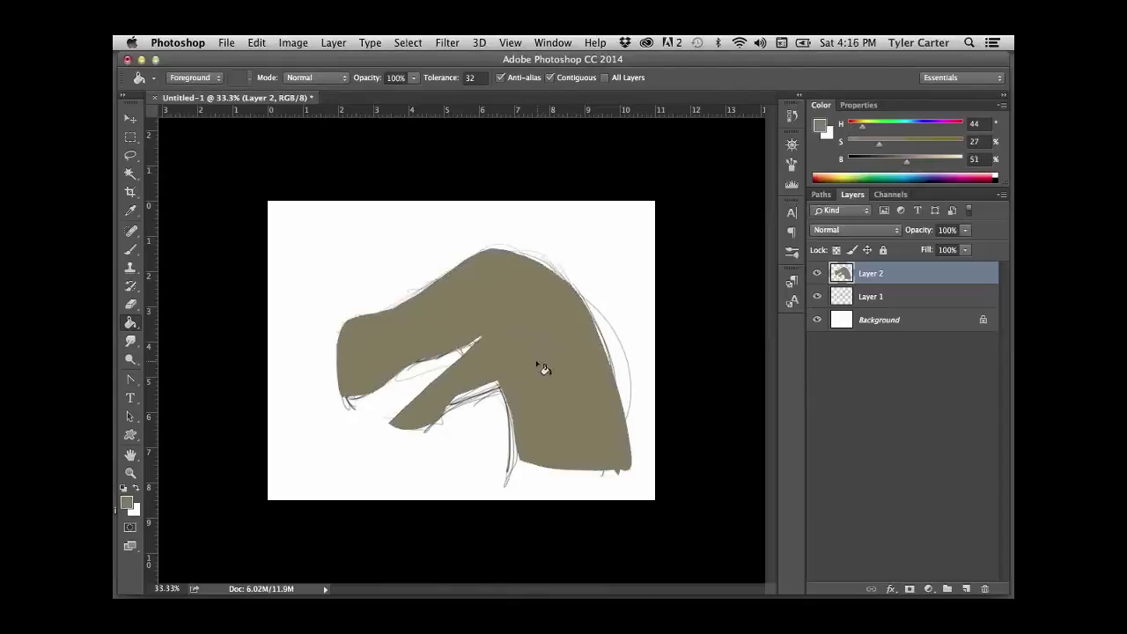
- Lasso a slightly larger crown from the snout to the back of the head and fill it with the same olive brown
{"action": "key", "text": "b"}
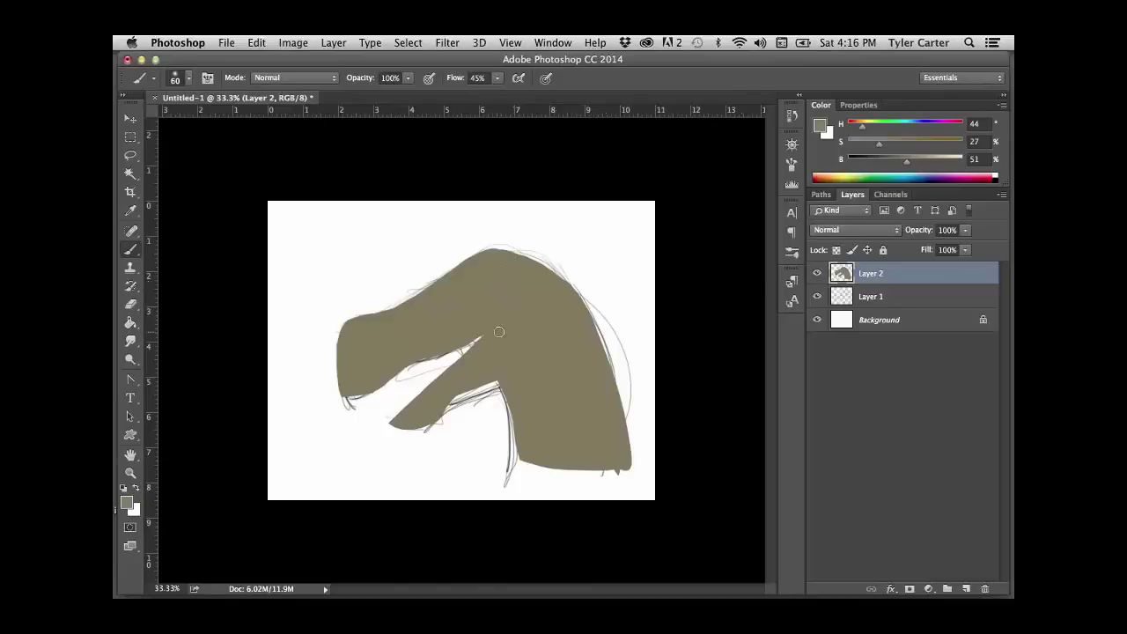
{"action": "key", "text": "l"}
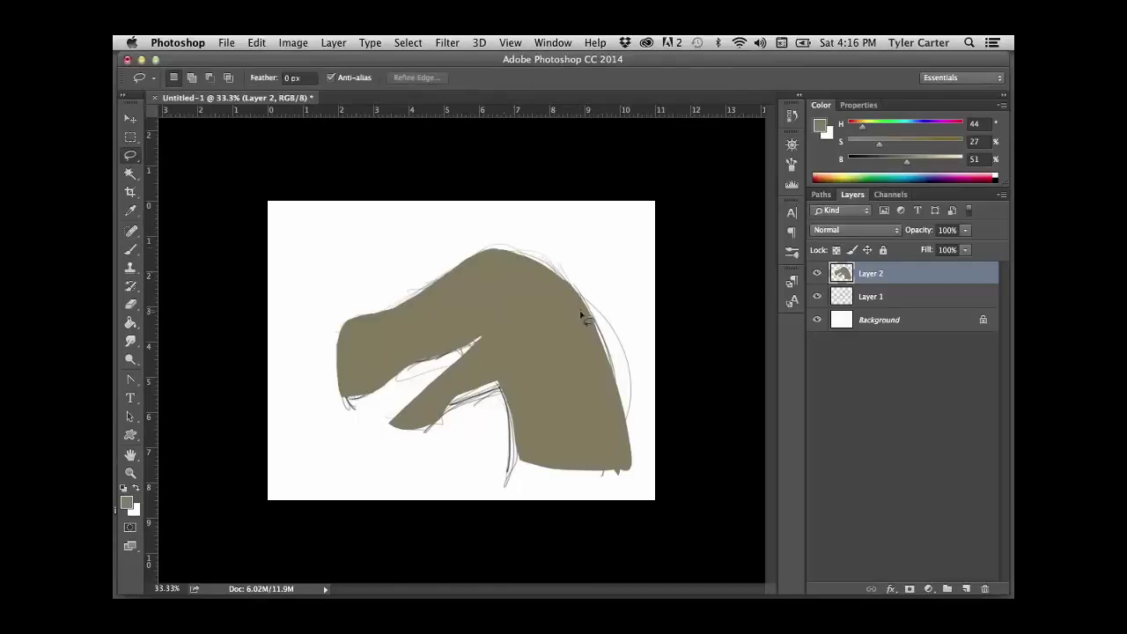
{"action": "mouse_move", "coordinate": [560, 297]}
{"action": "left_mouse_down"}
{"action": "mouse_move", "coordinate": [578, 297]}
{"action": "mouse_move", "coordinate": [543, 258]}
{"action": "mouse_move", "coordinate": [466, 255]}
{"action": "mouse_move", "coordinate": [400, 317]}
{"action": "mouse_move", "coordinate": [568, 331]}
{"action": "left_mouse_up"}
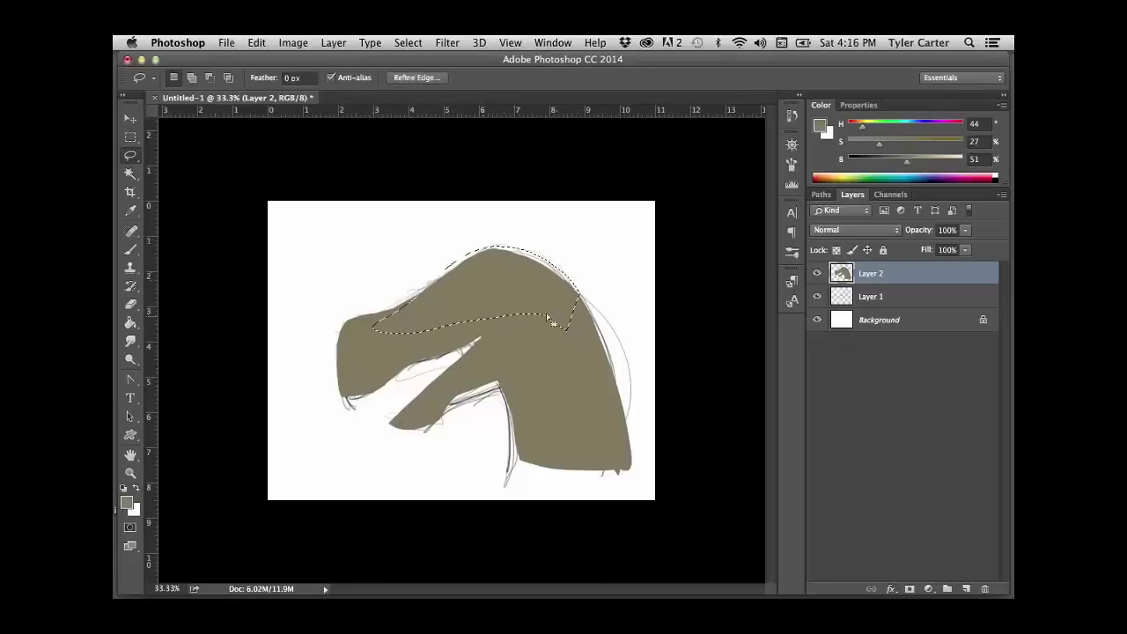
{"action": "key", "text": "g"}
{"action": "left_click", "coordinate": [472, 262]}
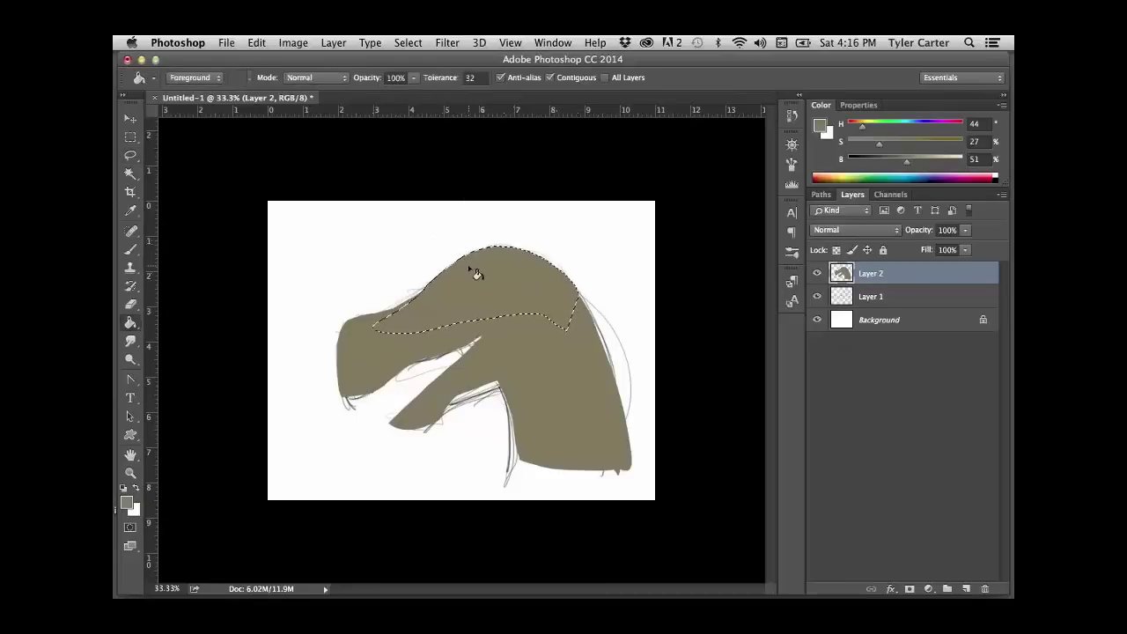
- Deselect, lasso the ragged gap along the upper jaw and mouth corner, fill it with the olive brown and deselect again
{"action": "key", "text": "super+d"}
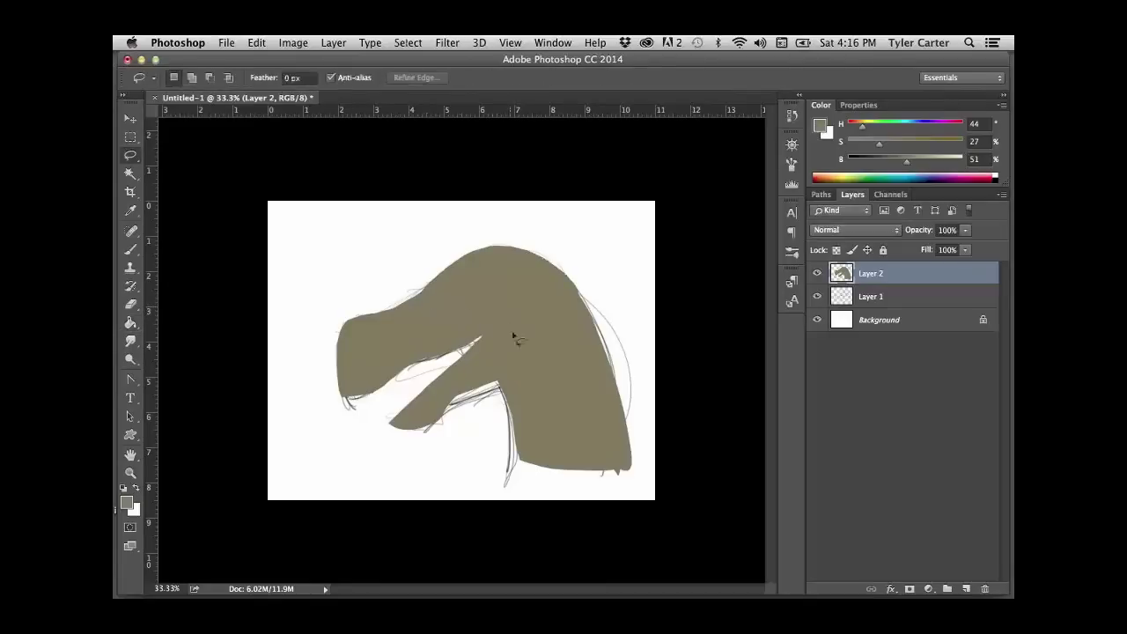
{"action": "key", "text": "l"}
{"action": "mouse_move", "coordinate": [463, 353]}
{"action": "left_mouse_down"}
{"action": "mouse_move", "coordinate": [408, 374]}
{"action": "mouse_move", "coordinate": [465, 314]}
{"action": "mouse_move", "coordinate": [453, 356]}
{"action": "left_mouse_up"}
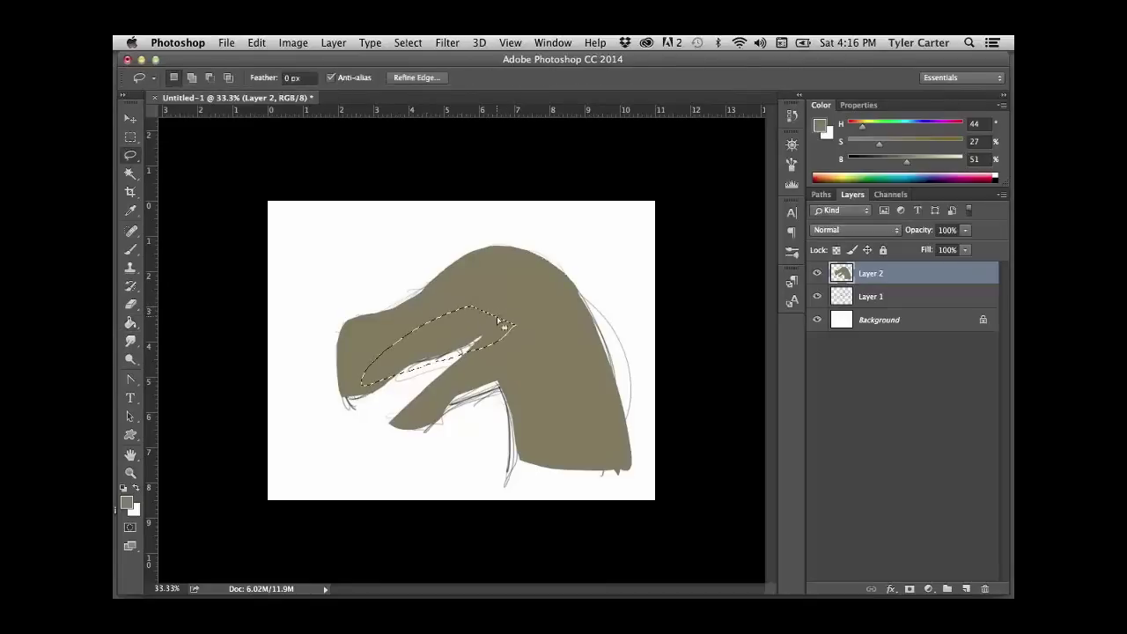
{"action": "key", "text": "g"}
{"action": "left_click", "coordinate": [455, 365]}
{"action": "key", "text": "super+d"}
{"action": "key", "text": "b"}
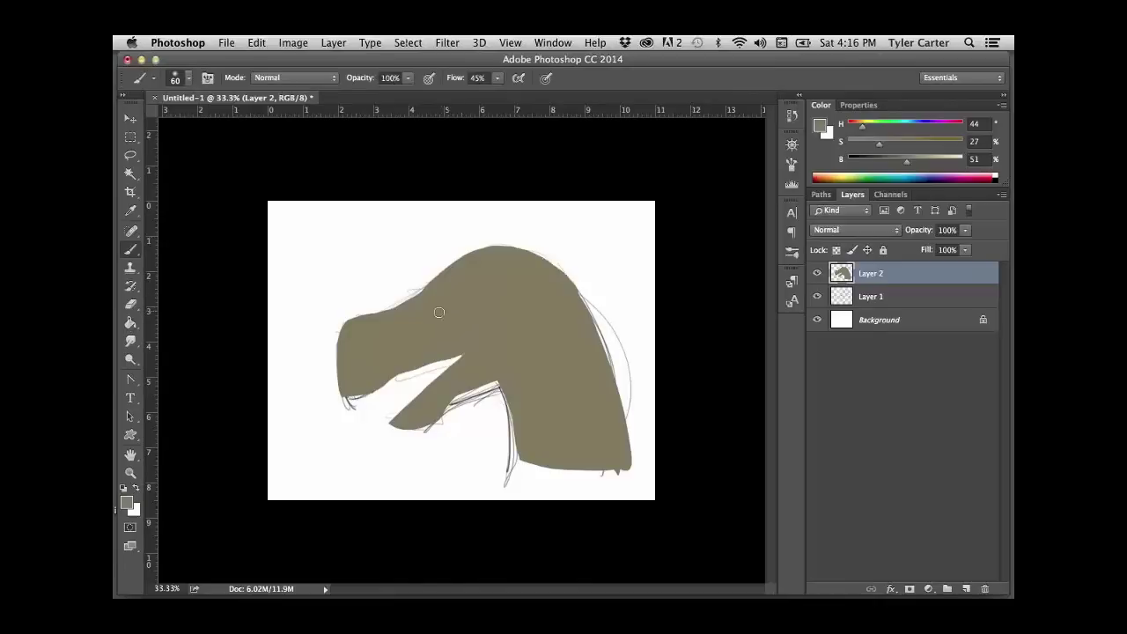
- Darken the white Background layer to a dark grey using a Hue/Saturation adjustment with lowered lightness
{"action": "left_click", "coordinate": [911, 321]}
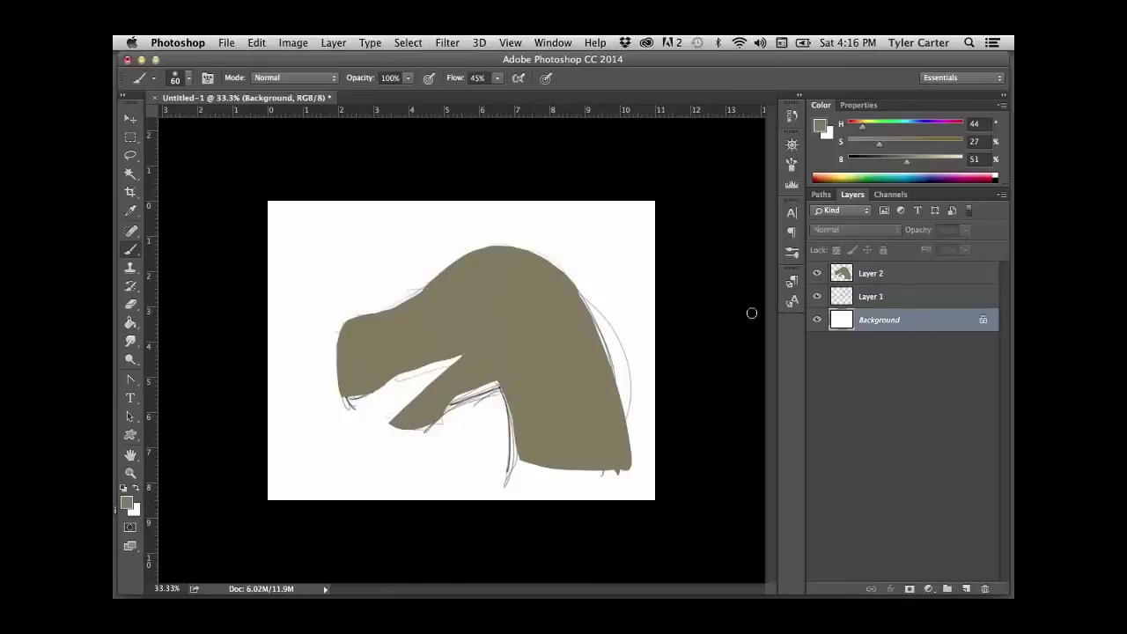
{"action": "key", "text": "super+u"}
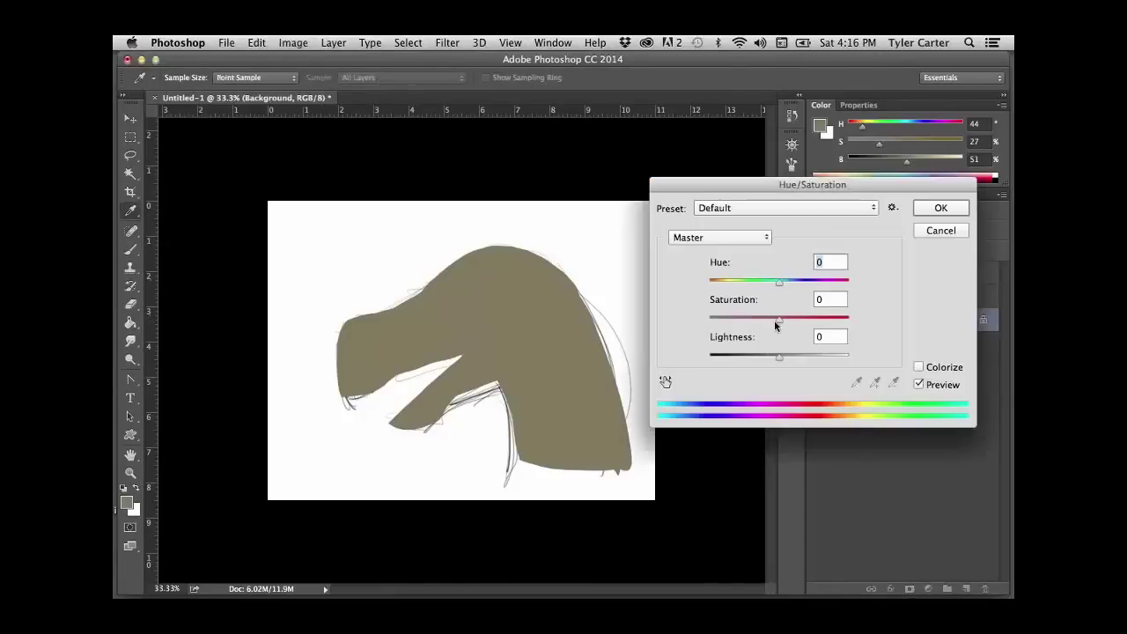
{"action": "left_click_drag", "start_coordinate": [778, 319], "coordinate": [773, 319]}
{"action": "left_click_drag", "start_coordinate": [779, 354], "coordinate": [730, 356]}
{"action": "left_click", "coordinate": [940, 208]}
{"action": "key", "text": "b"}
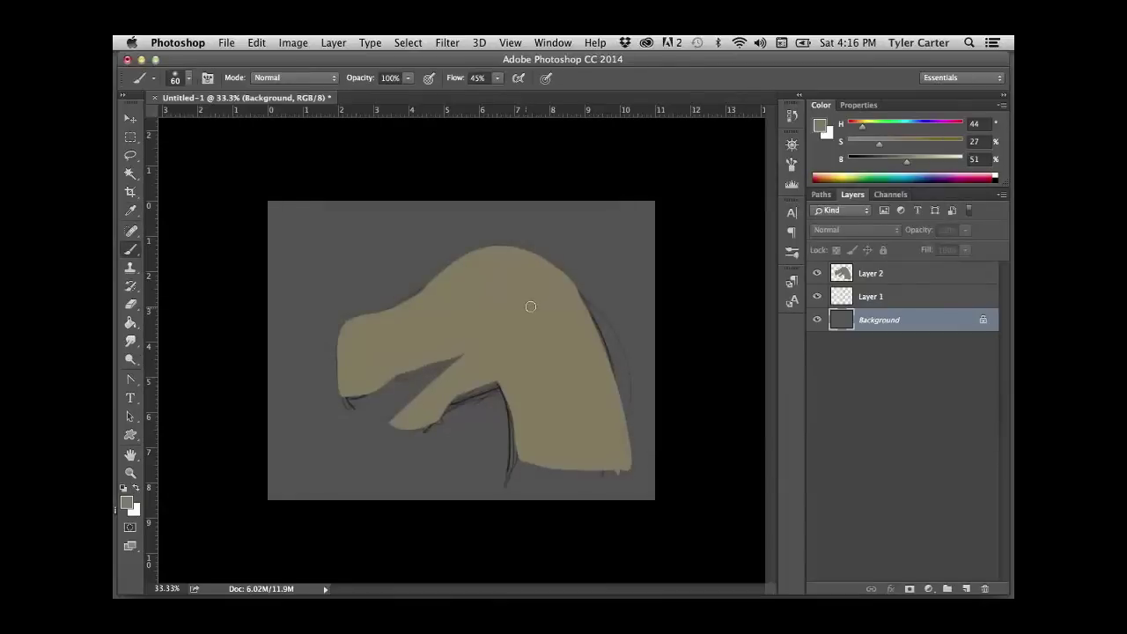
- Lock the transparent pixels of Layer 2 and enlarge the soft brush to 400 px
{"action": "left_click", "coordinate": [908, 278]}
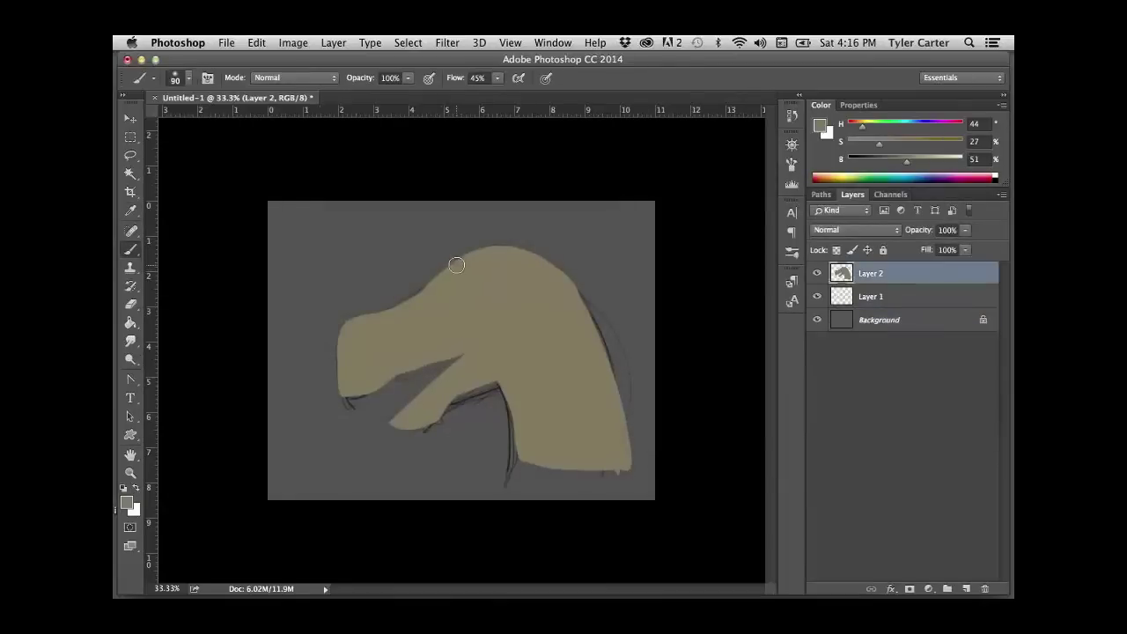
{"action": "key", "text": "bracketright"}
{"action": "key", "text": "bracketright"}
{"action": "left_click", "coordinate": [837, 251]}
{"action": "key", "text": "bracketright"}
{"action": "key", "text": "bracketright"}
{"action": "key", "text": "bracketright"}
{"action": "key", "text": "bracketright"}
{"action": "key", "text": "bracketright"}
{"action": "key", "text": "bracketright"}
{"action": "key", "text": "bracketright"}
{"action": "key", "text": "bracketright"}
{"action": "key", "text": "bracketright"}
{"action": "key", "text": "bracketright"}
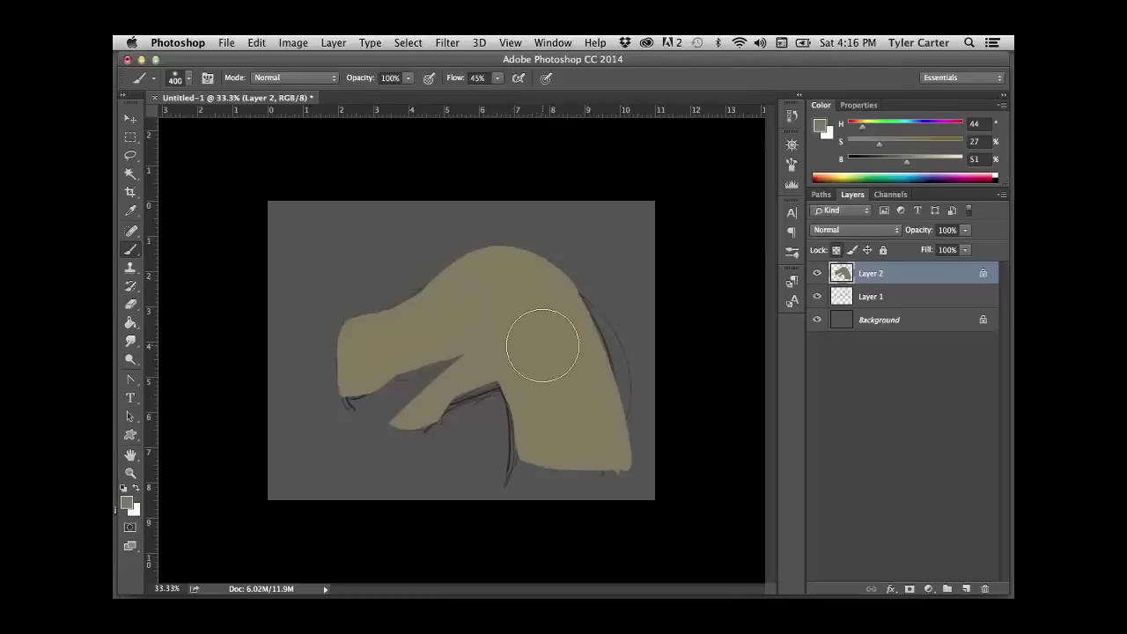
- Apply Hue/Saturation to the head silhouette with saturation +16 and lightness -17
{"action": "key", "text": "super+u"}
{"action": "left_click_drag", "start_coordinate": [778, 354], "coordinate": [763, 364]}
{"action": "left_click_drag", "start_coordinate": [778, 319], "coordinate": [790, 319]}
{"action": "left_click_drag", "start_coordinate": [762, 356], "coordinate": [767, 357]}
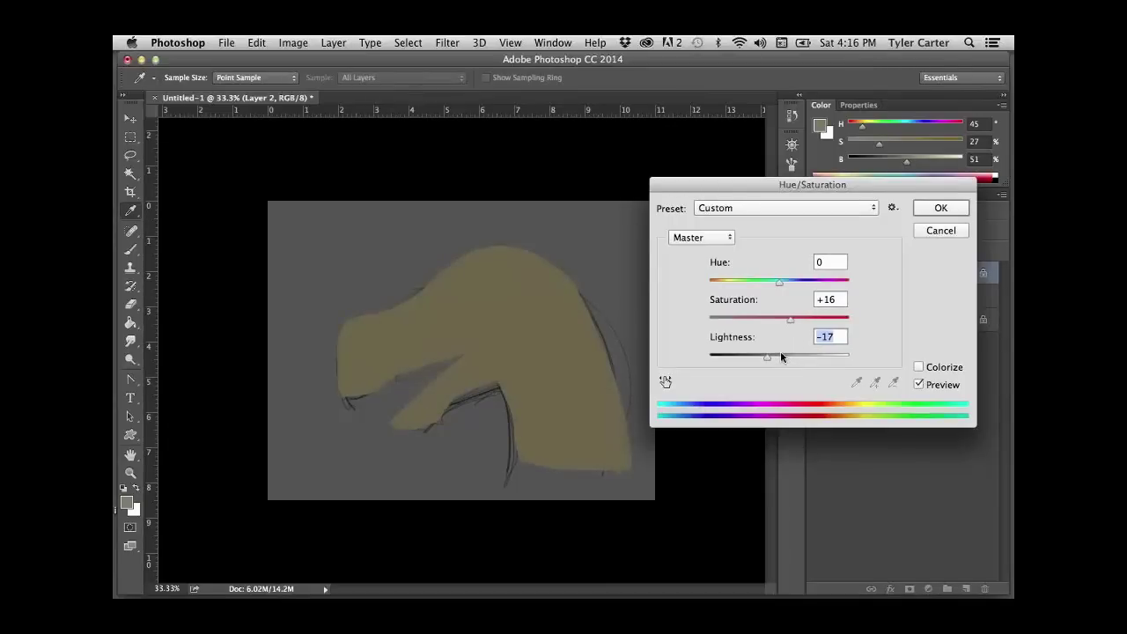
{"action": "left_click", "coordinate": [932, 211]}
{"action": "key", "text": "b"}
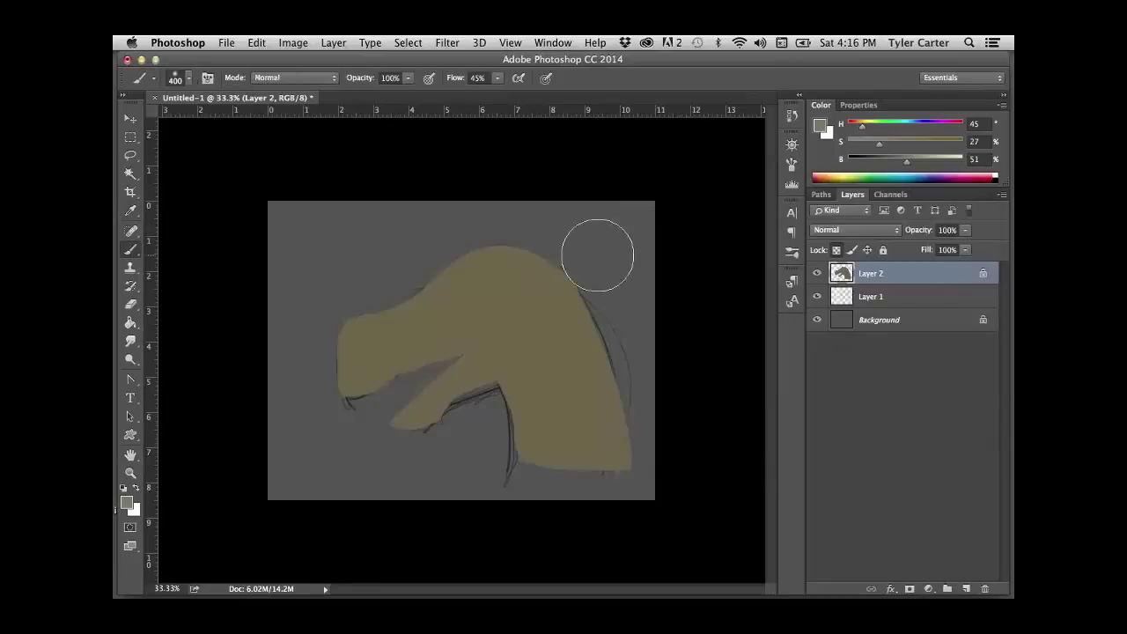
- Mix a dark olive (H 46, S 41, B 30) from the head colour and paint it over the whole head with an 800 px soft brush
{"action": "left_click", "coordinate": [535, 347], "text": "alt"}
{"action": "left_click_drag", "start_coordinate": [897, 161], "coordinate": [883, 161]}
{"action": "left_click_drag", "start_coordinate": [882, 144], "coordinate": [892, 145]}
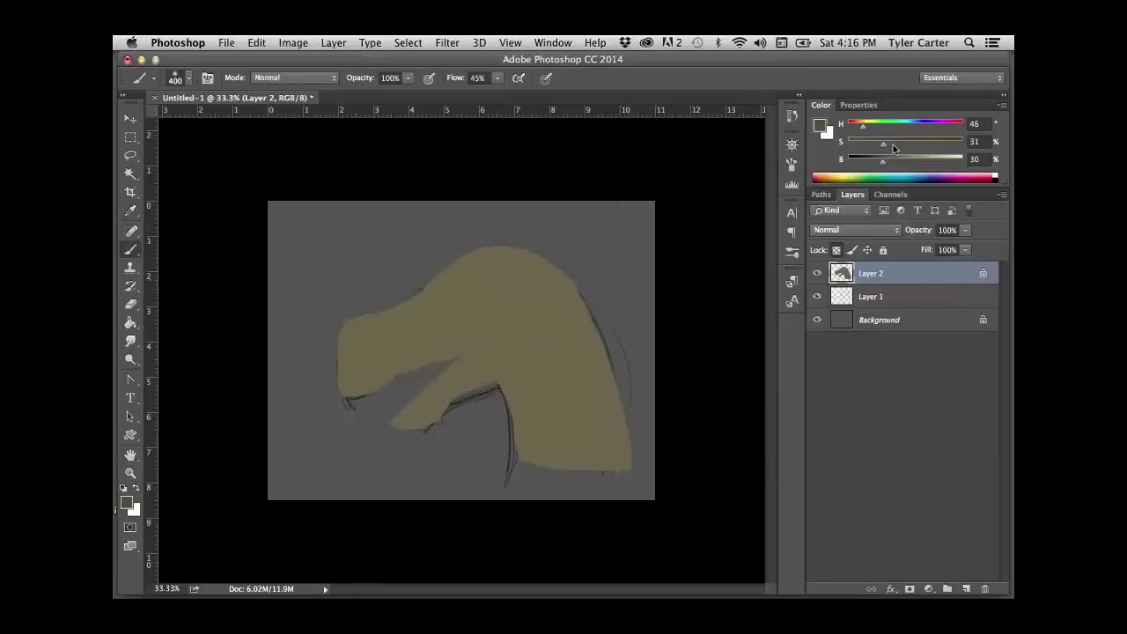
{"action": "mouse_move", "coordinate": [485, 365]}
{"action": "left_mouse_down"}
{"action": "mouse_move", "coordinate": [521, 382]}
{"action": "mouse_move", "coordinate": [488, 398]}
{"action": "mouse_move", "coordinate": [502, 405]}
{"action": "mouse_move", "coordinate": [497, 343]}
{"action": "mouse_move", "coordinate": [534, 383]}
{"action": "mouse_move", "coordinate": [547, 416]}
{"action": "mouse_move", "coordinate": [533, 465]}
{"action": "left_mouse_up"}
{"action": "key", "text": "bracketright"}
{"action": "key", "text": "bracketright"}
{"action": "key", "text": "bracketright"}
{"action": "key", "text": "bracketright"}
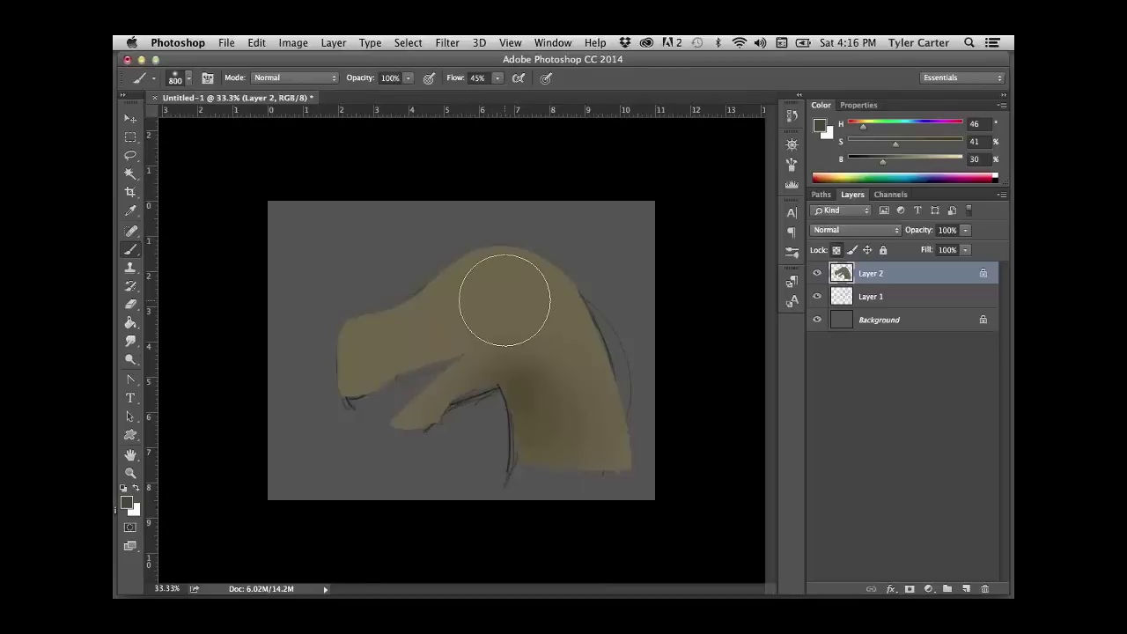
{"action": "mouse_move", "coordinate": [567, 330]}
{"action": "left_mouse_down"}
{"action": "mouse_move", "coordinate": [581, 458]}
{"action": "mouse_move", "coordinate": [494, 399]}
{"action": "mouse_move", "coordinate": [322, 397]}
{"action": "mouse_move", "coordinate": [557, 350]}
{"action": "mouse_move", "coordinate": [537, 311]}
{"action": "mouse_move", "coordinate": [425, 378]}
{"action": "mouse_move", "coordinate": [396, 376]}
{"action": "mouse_move", "coordinate": [598, 380]}
{"action": "mouse_move", "coordinate": [516, 424]}
{"action": "left_mouse_up"}
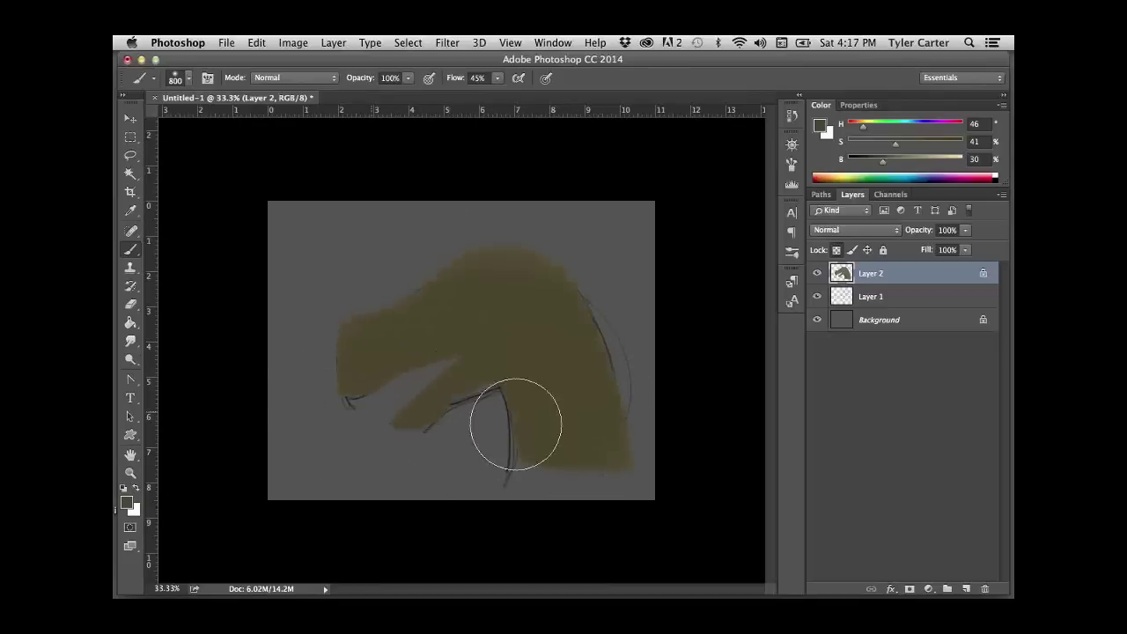
- Recolour the head to a muted green-teal with Hue/Saturation, using saturation -9, lightness +18 and a strong positive hue shift
{"action": "key", "text": "super+u"}
{"action": "left_click_drag", "start_coordinate": [778, 319], "coordinate": [754, 321]}
{"action": "left_click", "coordinate": [784, 356]}
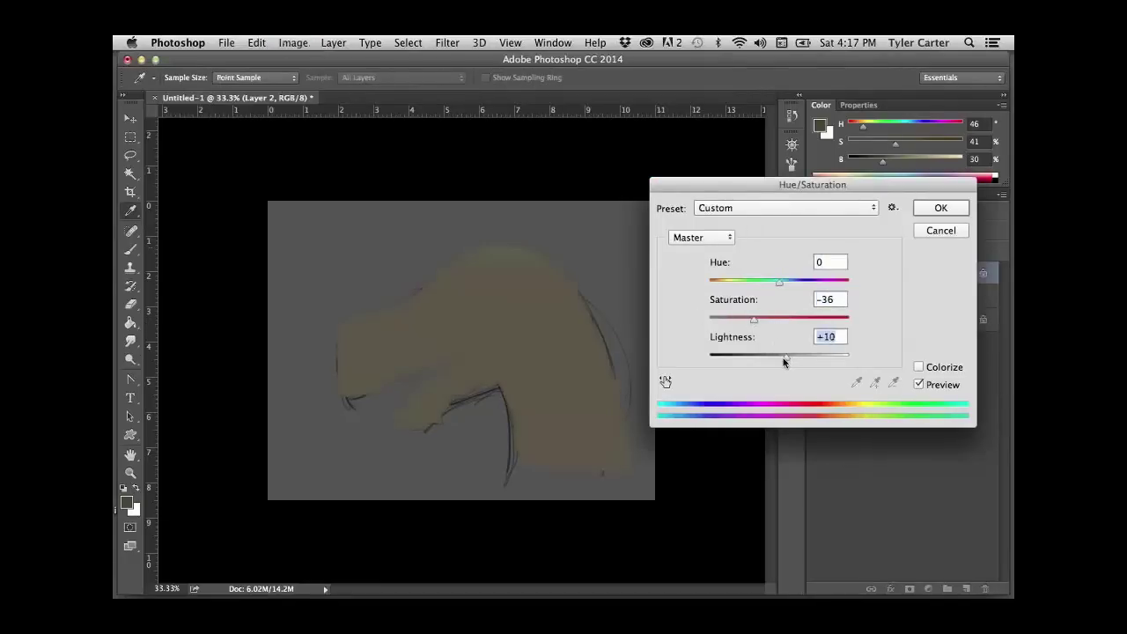
{"action": "left_click_drag", "start_coordinate": [783, 357], "coordinate": [795, 359]}
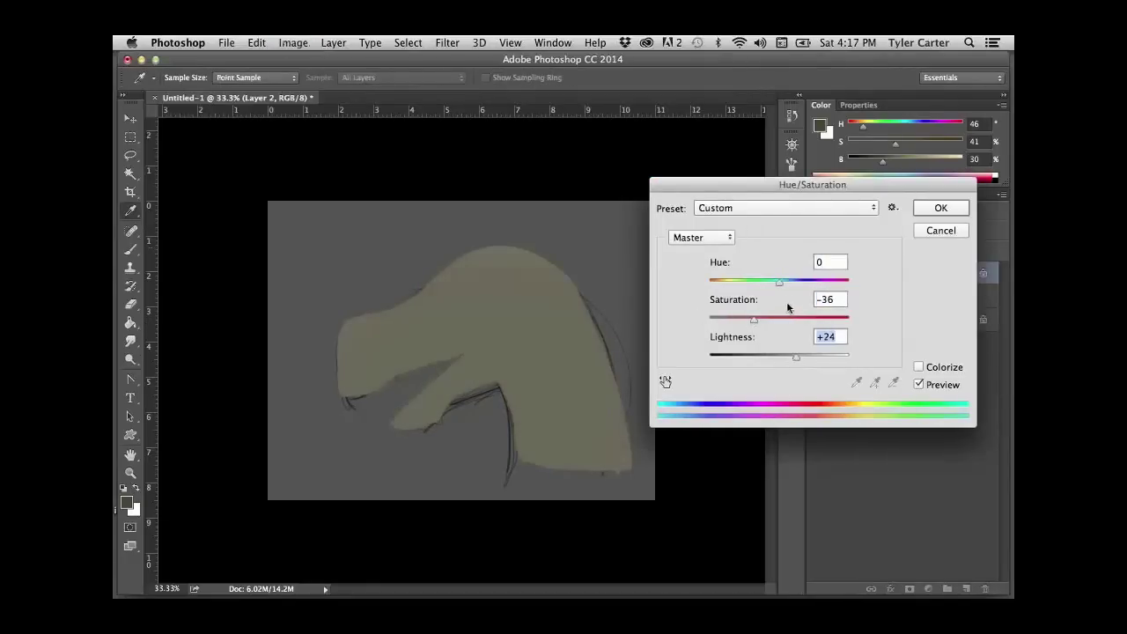
{"action": "left_click_drag", "start_coordinate": [779, 282], "coordinate": [767, 282]}
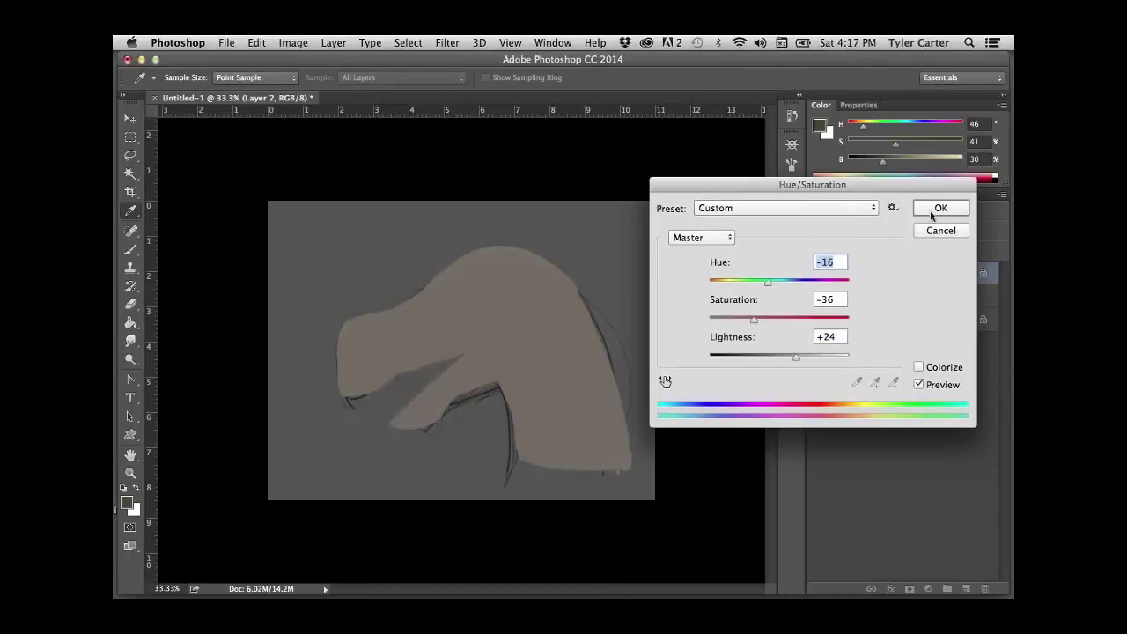
{"action": "left_click_drag", "start_coordinate": [786, 280], "coordinate": [780, 282]}
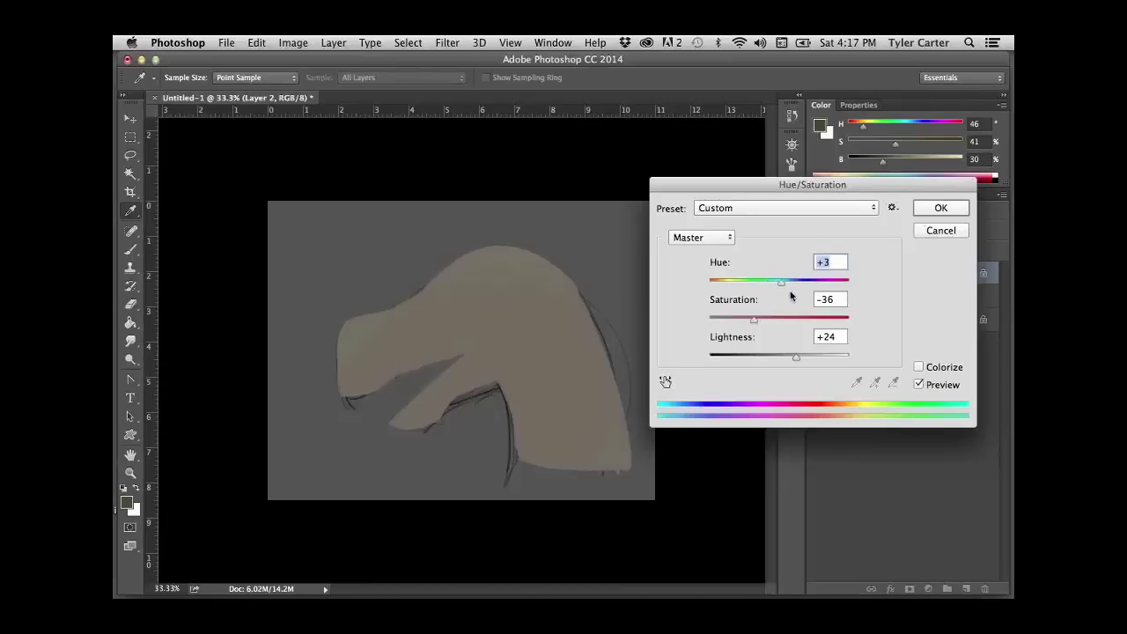
{"action": "left_click_drag", "start_coordinate": [754, 319], "coordinate": [808, 291]}
{"action": "left_click_drag", "start_coordinate": [759, 319], "coordinate": [773, 320]}
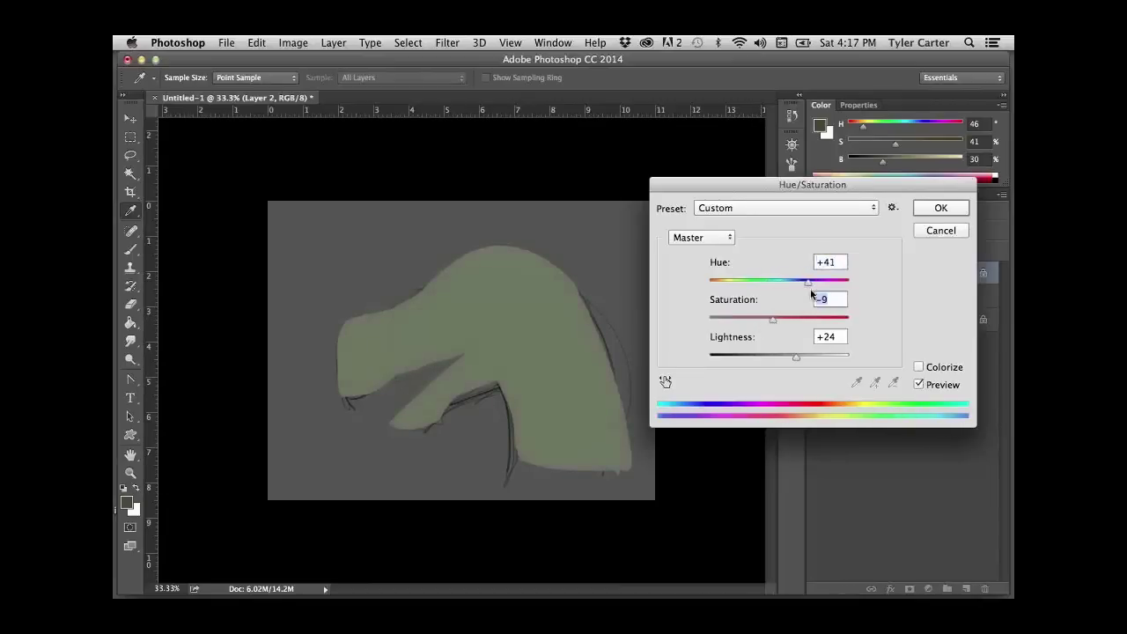
{"action": "left_click_drag", "start_coordinate": [808, 282], "coordinate": [818, 281]}
{"action": "left_click_drag", "start_coordinate": [791, 355], "coordinate": [790, 354]}
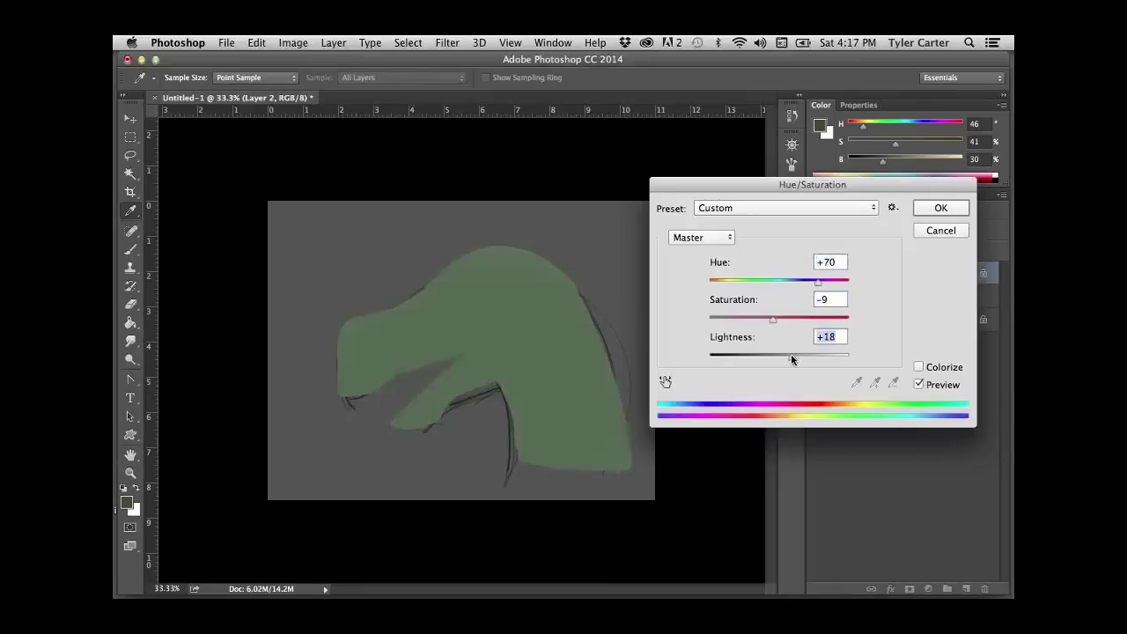
{"action": "left_click_drag", "start_coordinate": [818, 282], "coordinate": [832, 281]}
{"action": "left_click", "coordinate": [940, 207]}
{"action": "key", "text": "b"}
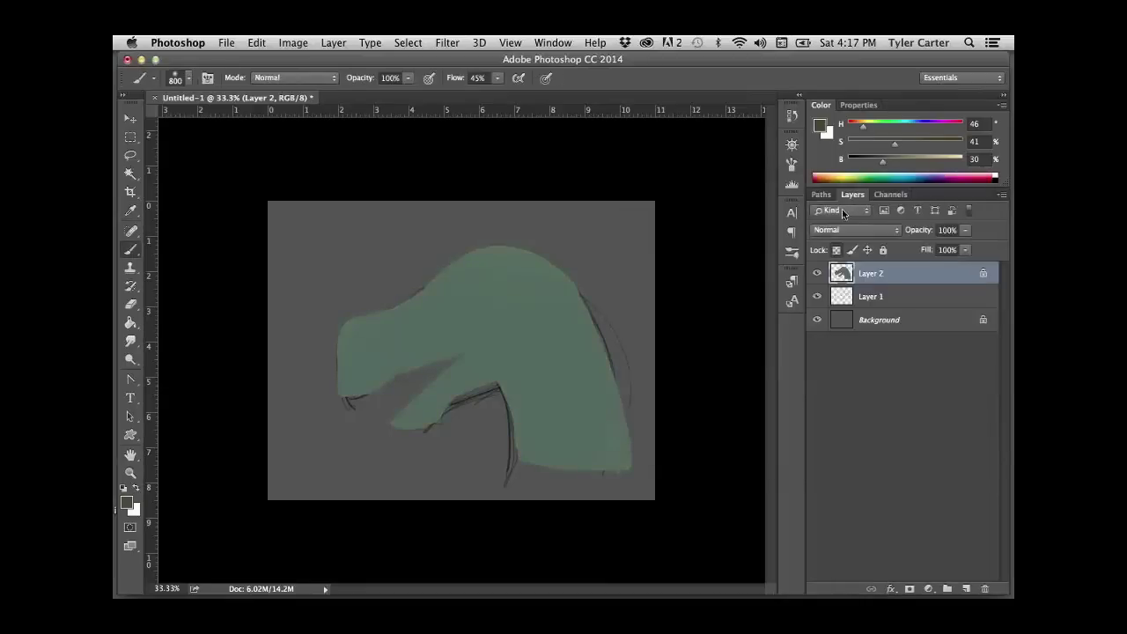
- Shift the head towards a bluer teal with Color Balance and brighten it by lowering the white input level in Levels
{"action": "key", "text": "ctrl+b"}
{"action": "mouse_move", "coordinate": [696, 469]}
{"action": "left_mouse_down"}
{"action": "mouse_move", "coordinate": [730, 467]}
{"action": "mouse_move", "coordinate": [708, 469]}
{"action": "left_mouse_up"}
{"action": "left_click", "coordinate": [831, 404]}
{"action": "key", "text": "ctrl+l"}
{"action": "left_click_drag", "start_coordinate": [881, 326], "coordinate": [850, 327]}
{"action": "left_click", "coordinate": [933, 192]}
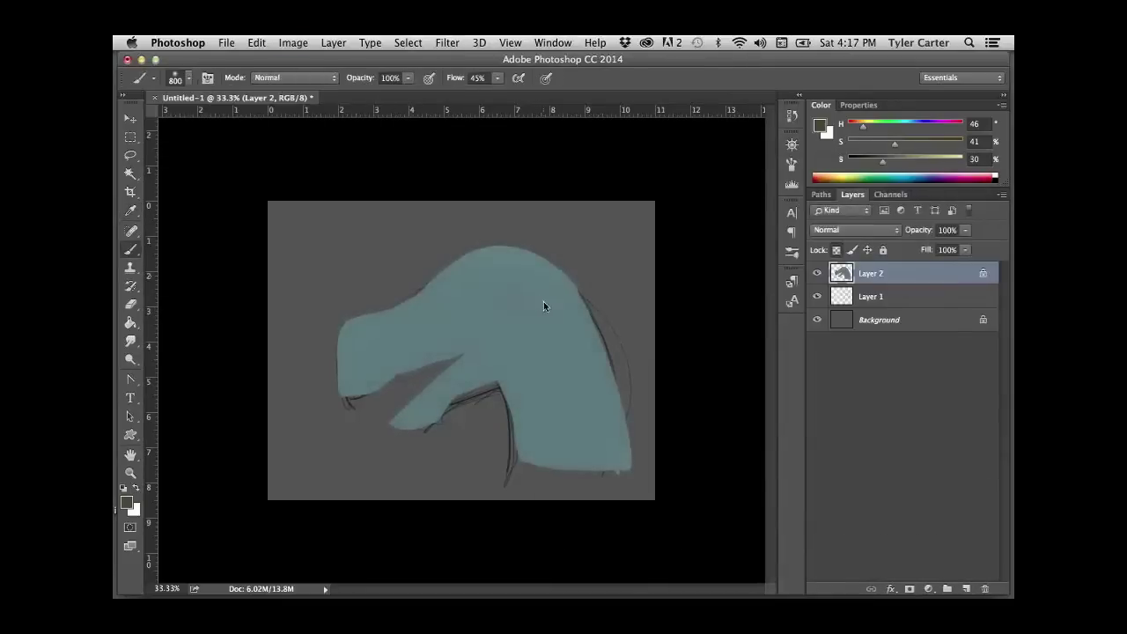
- Set the paint colour to dark teal (H 184, S 44, B 30) and try soft shading on the head with a 400 px brush
{"action": "key", "text": "bracketleft"}
{"action": "key", "text": "bracketleft"}
{"action": "key", "text": "bracketleft"}
{"action": "left_click", "coordinate": [498, 274], "text": "alt"}
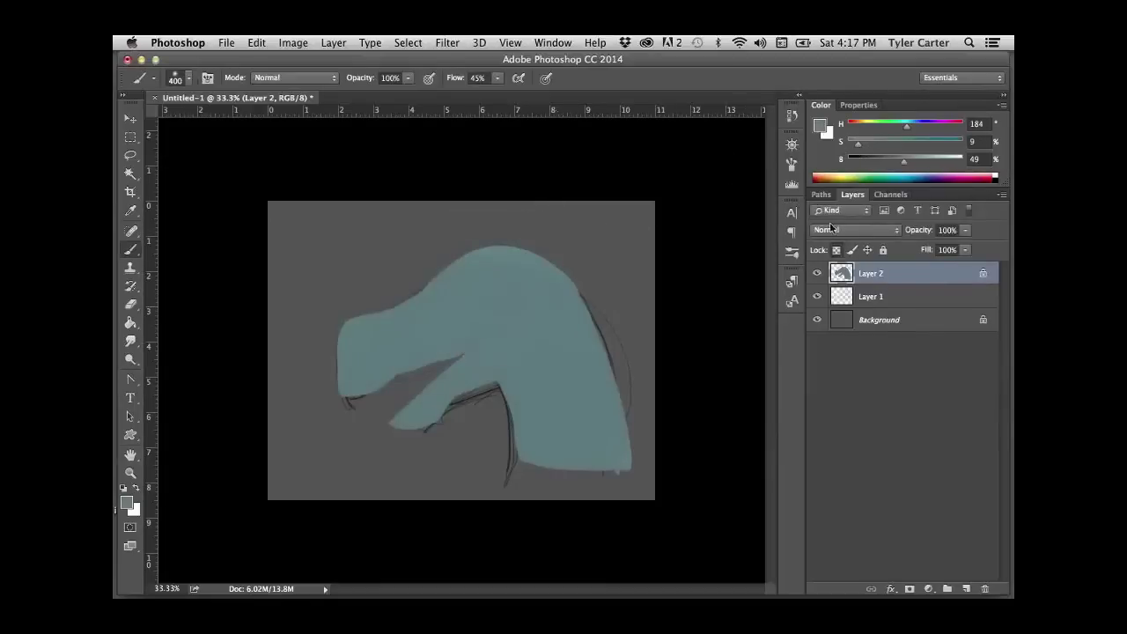
{"action": "key", "text": "super+z"}
{"action": "left_click", "coordinate": [573, 373], "text": "alt"}
{"action": "mouse_move", "coordinate": [897, 166]}
{"action": "left_mouse_down"}
{"action": "mouse_move", "coordinate": [883, 162]}
{"action": "mouse_move", "coordinate": [897, 143]}
{"action": "left_mouse_up"}
{"action": "left_click_drag", "start_coordinate": [490, 306], "coordinate": [478, 414]}
{"action": "key", "text": "super+z"}
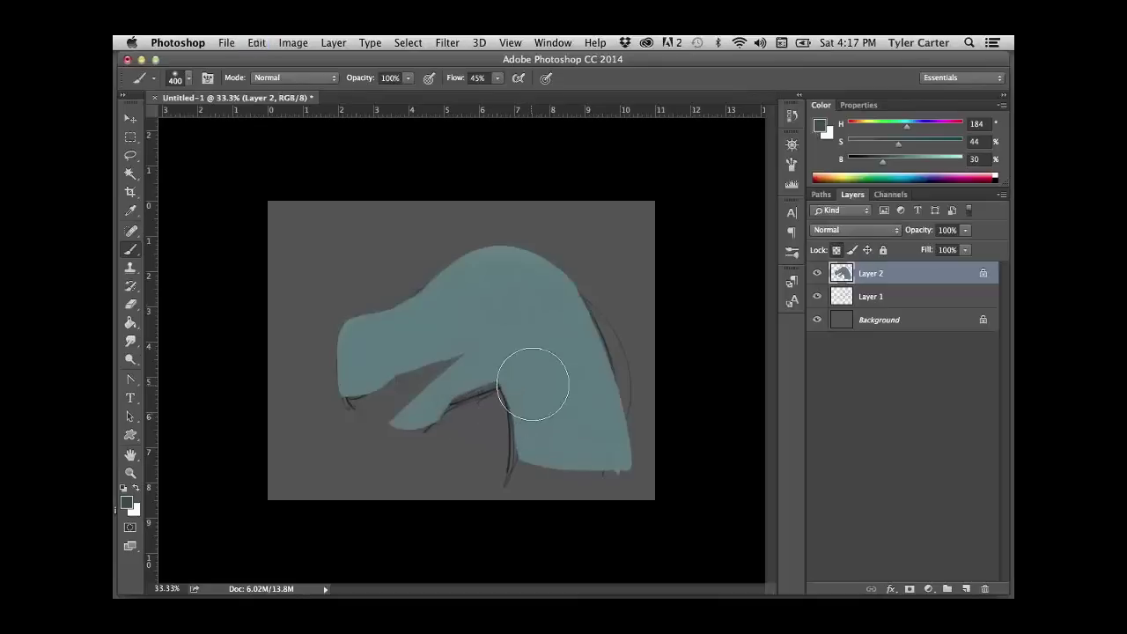
- Choose a textured brush preset and paint a dark teal shadow behind the jaw hinge and down the throat, enlarging the brush to 125 px
{"action": "key", "text": "bracketleft"}
{"action": "key", "text": "bracketleft"}
{"action": "key", "text": "bracketleft"}
{"action": "key", "text": "bracketleft"}
{"action": "right_click", "coordinate": [523, 376]}
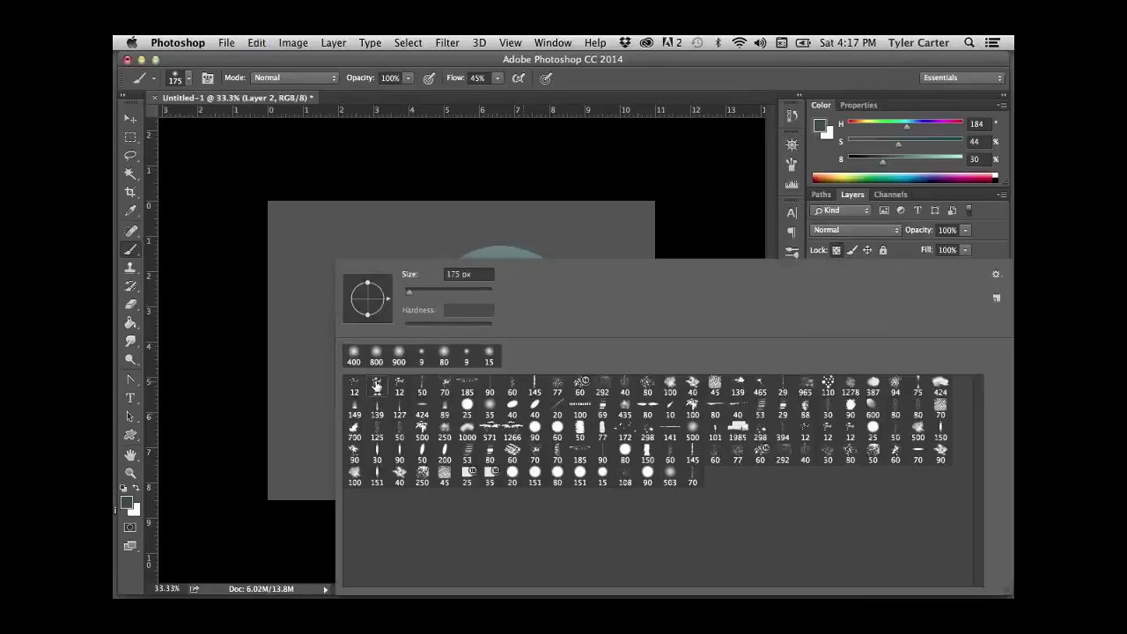
{"action": "left_click", "coordinate": [376, 385]}
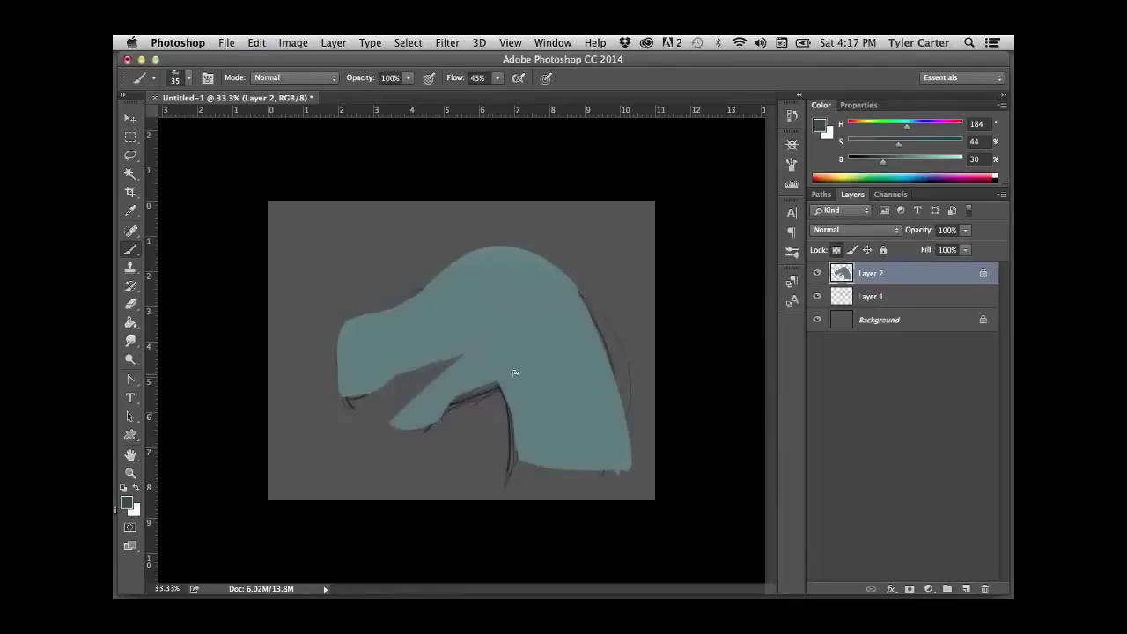
{"action": "mouse_move", "coordinate": [517, 362]}
{"action": "left_mouse_down"}
{"action": "mouse_move", "coordinate": [477, 403]}
{"action": "mouse_move", "coordinate": [483, 376]}
{"action": "mouse_move", "coordinate": [540, 361]}
{"action": "mouse_move", "coordinate": [525, 387]}
{"action": "mouse_move", "coordinate": [523, 340]}
{"action": "mouse_move", "coordinate": [487, 402]}
{"action": "mouse_move", "coordinate": [534, 361]}
{"action": "mouse_move", "coordinate": [518, 454]}
{"action": "mouse_move", "coordinate": [507, 398]}
{"action": "mouse_move", "coordinate": [533, 365]}
{"action": "mouse_move", "coordinate": [532, 347]}
{"action": "mouse_move", "coordinate": [541, 362]}
{"action": "mouse_move", "coordinate": [487, 396]}
{"action": "mouse_move", "coordinate": [518, 365]}
{"action": "mouse_move", "coordinate": [480, 389]}
{"action": "left_mouse_up"}
{"action": "key", "text": "bracketright"}
{"action": "key", "text": "bracketright"}
{"action": "key", "text": "bracketright"}
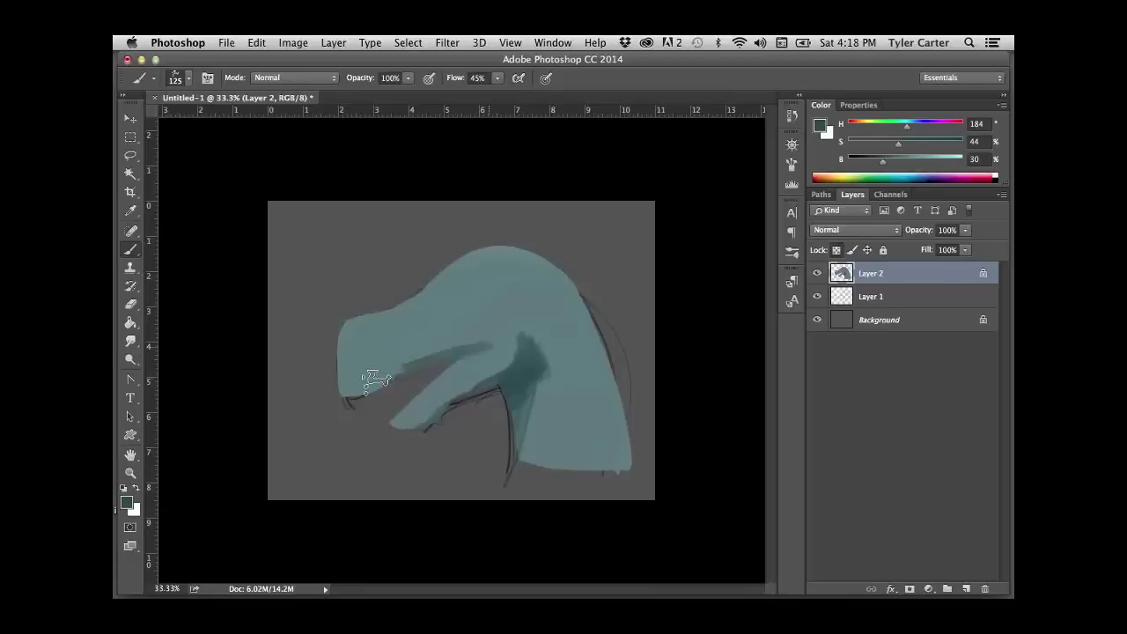
{"action": "key", "text": "super+z"}
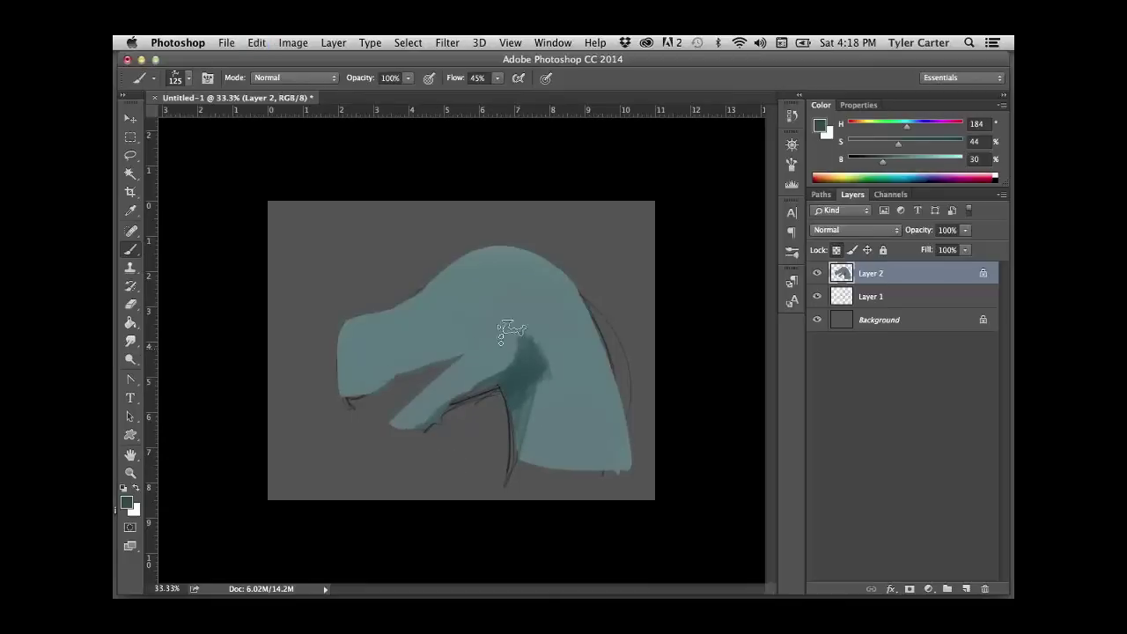
- Paint the dark eye socket, then the nostril and the lower edge of the upper jaw with the brush at 100 px
{"action": "mouse_move", "coordinate": [491, 295]}
{"action": "left_mouse_down"}
{"action": "mouse_move", "coordinate": [465, 293]}
{"action": "mouse_move", "coordinate": [462, 303]}
{"action": "left_mouse_up"}
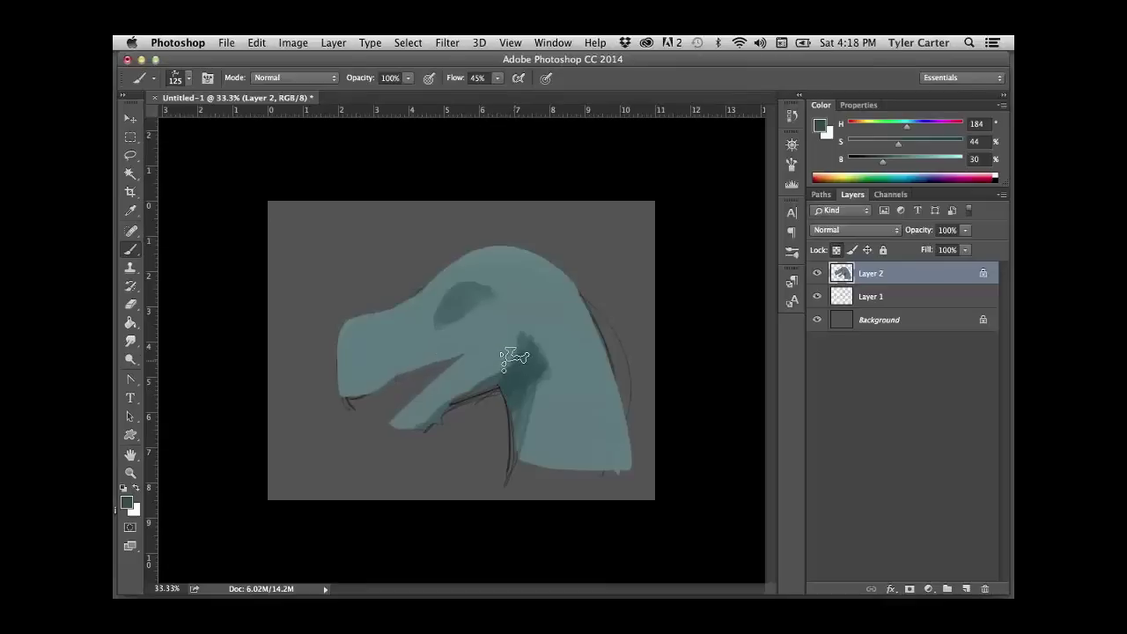
{"action": "key", "text": "bracketleft"}
{"action": "left_click_drag", "start_coordinate": [449, 353], "coordinate": [332, 400]}
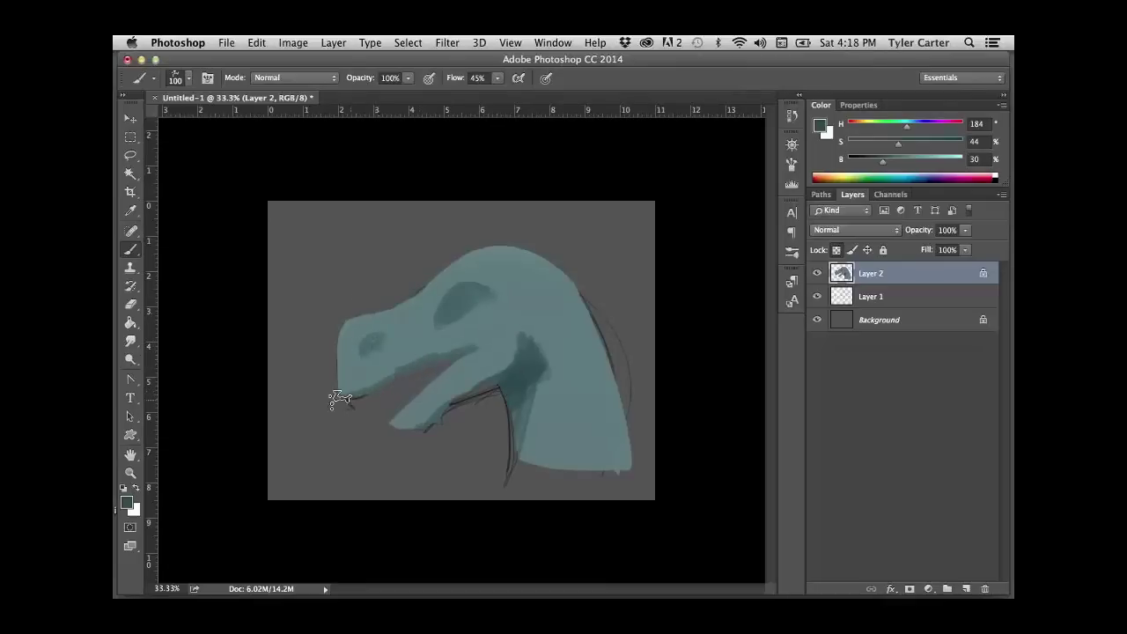
- Sample the dark teal from the jaw shadow and shade the front and back of the neck, the crown and the snout at 300 px
{"action": "left_click", "coordinate": [489, 351], "text": "alt"}
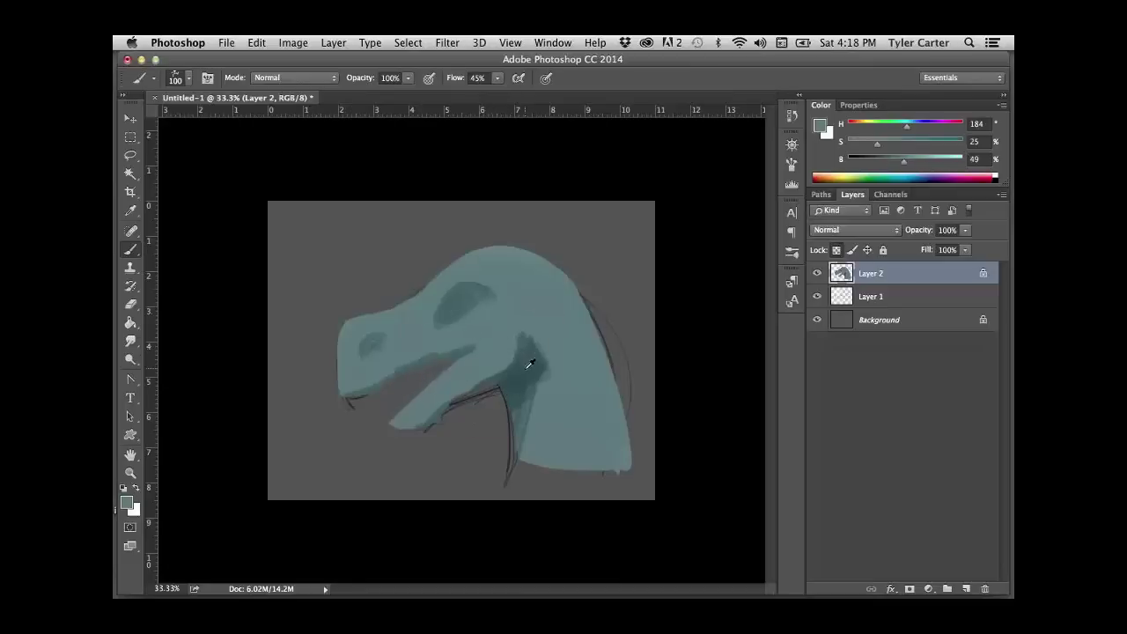
{"action": "left_click", "coordinate": [527, 366], "text": "alt"}
{"action": "left_click_drag", "start_coordinate": [521, 377], "coordinate": [549, 388]}
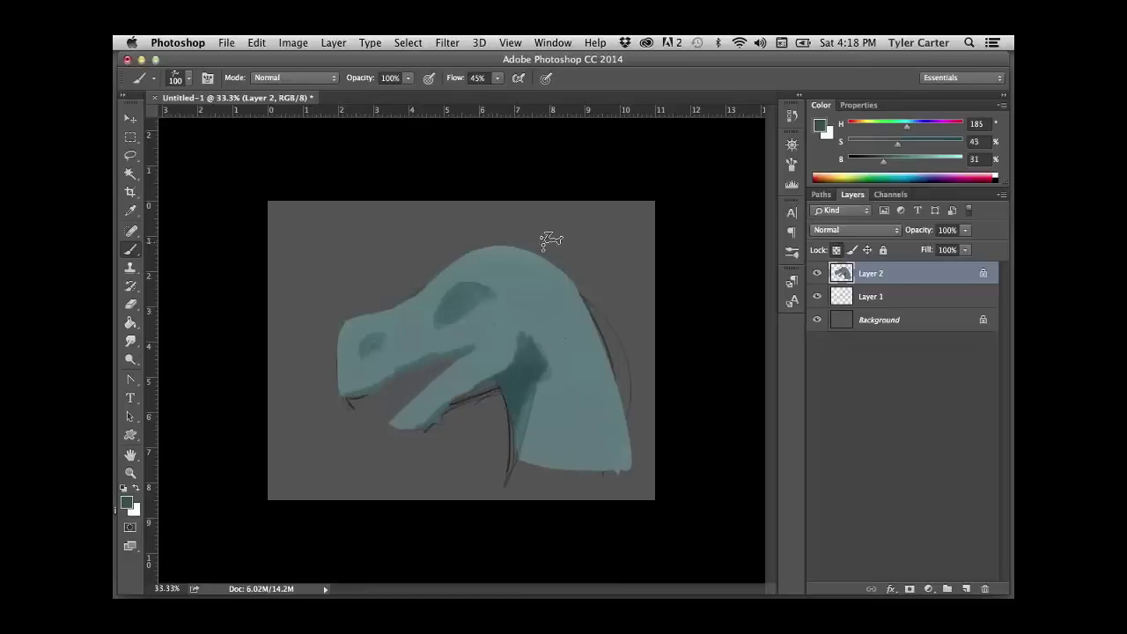
{"action": "key", "text": "bracketright"}
{"action": "key", "text": "bracketright"}
{"action": "key", "text": "bracketright"}
{"action": "key", "text": "bracketright"}
{"action": "key", "text": "bracketright"}
{"action": "key", "text": "bracketright"}
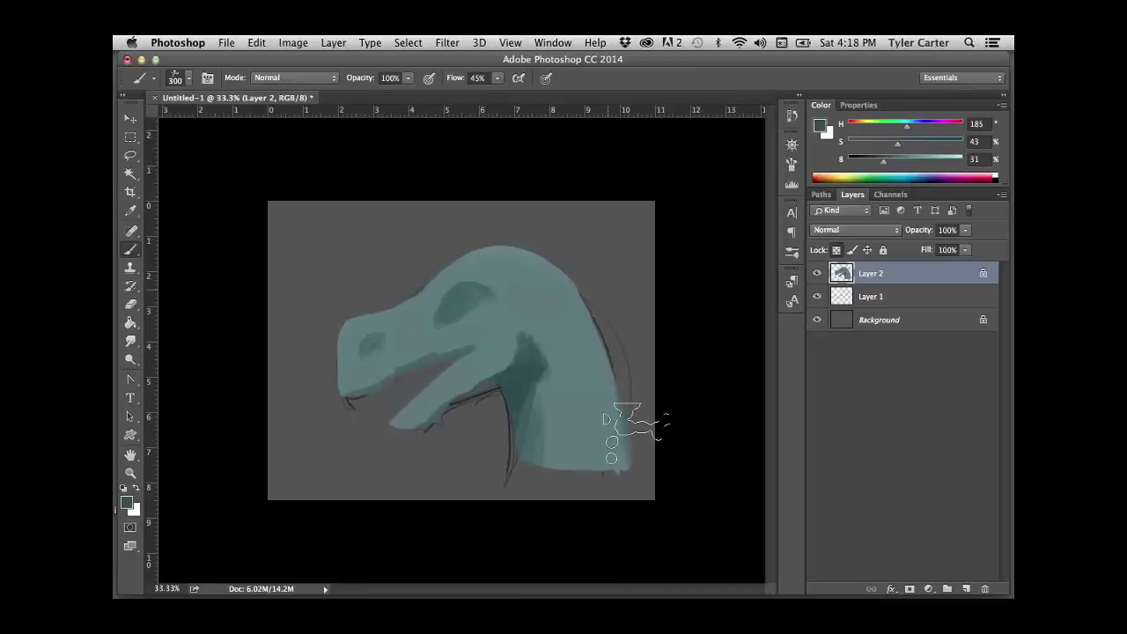
{"action": "left_click_drag", "start_coordinate": [634, 422], "coordinate": [578, 239]}
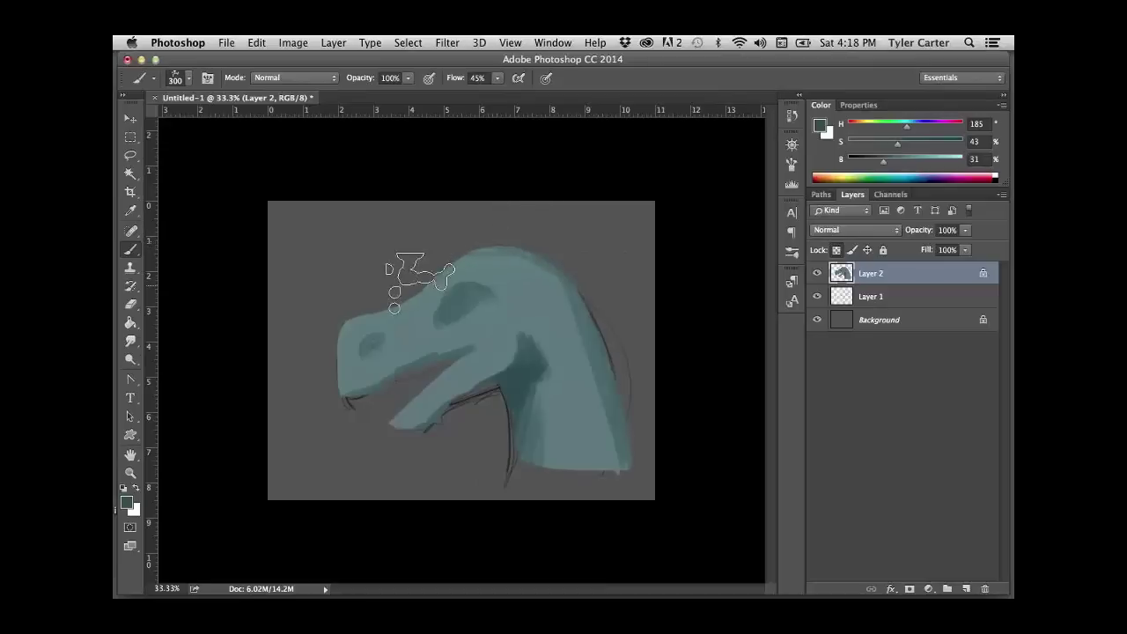
{"action": "mouse_move", "coordinate": [420, 273]}
{"action": "left_mouse_down"}
{"action": "mouse_move", "coordinate": [345, 321]}
{"action": "mouse_move", "coordinate": [338, 357]}
{"action": "mouse_move", "coordinate": [401, 383]}
{"action": "mouse_move", "coordinate": [470, 348]}
{"action": "left_mouse_up"}
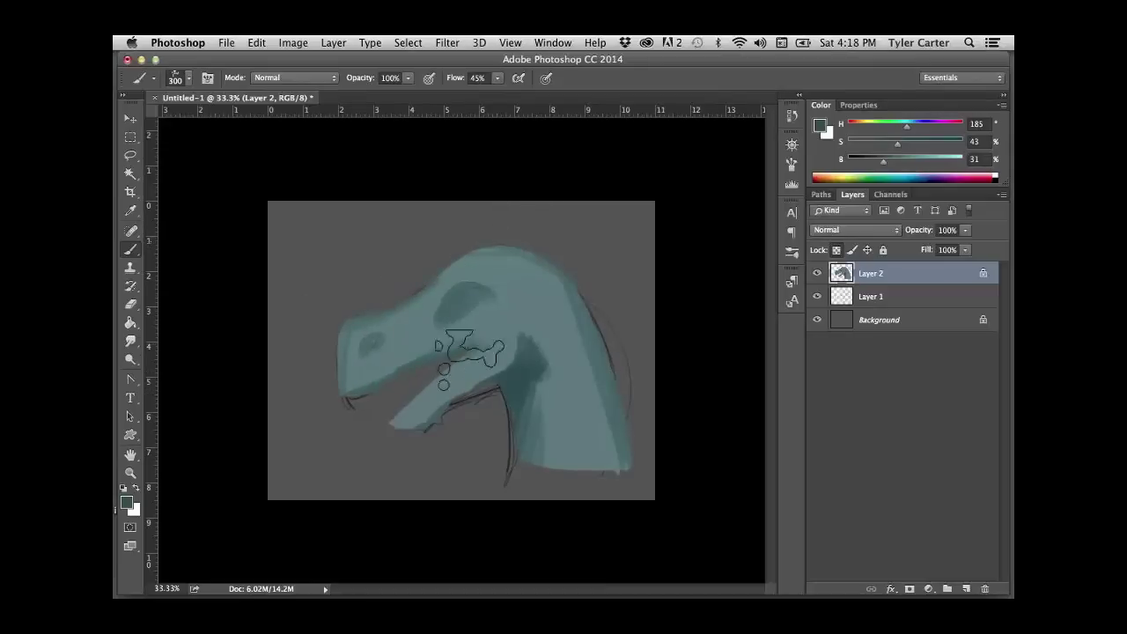
- Reshape the eye socket with mid teal and dark teal sampled from the head, reducing the brush to 100 px
{"action": "left_click", "coordinate": [474, 330], "text": "alt"}
{"action": "key", "text": "bracketleft"}
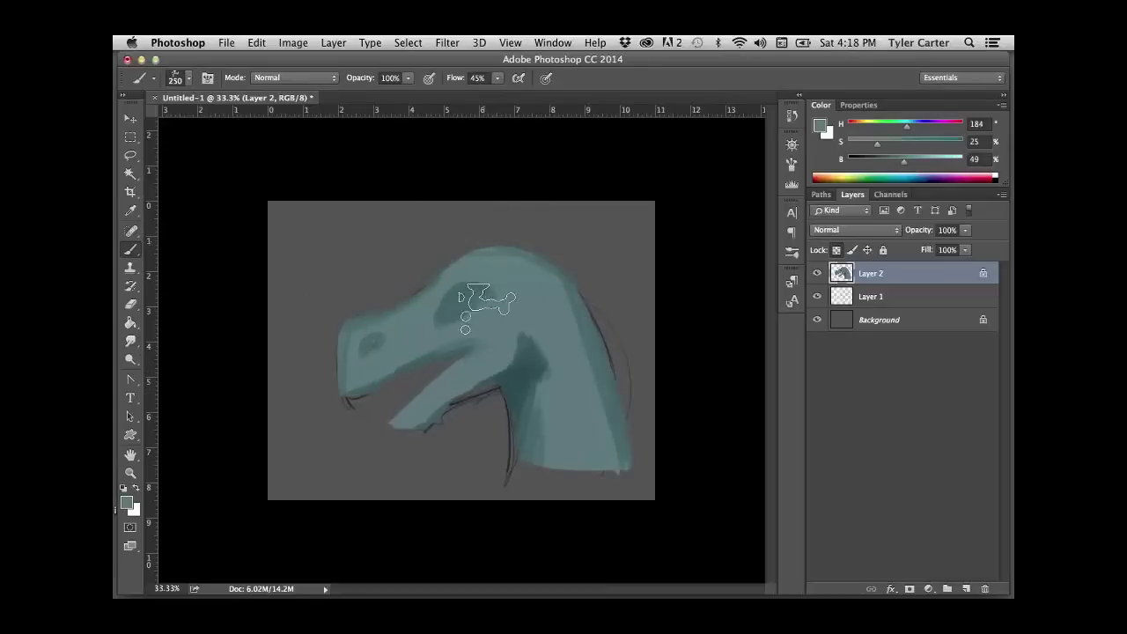
{"action": "key", "text": "bracketleft"}
{"action": "key", "text": "bracketleft"}
{"action": "key", "text": "bracketleft"}
{"action": "key", "text": "bracketleft"}
{"action": "key", "text": "bracketleft"}
{"action": "left_click", "coordinate": [502, 341], "text": "alt"}
{"action": "mouse_move", "coordinate": [459, 301]}
{"action": "left_mouse_down"}
{"action": "mouse_move", "coordinate": [484, 298]}
{"action": "mouse_move", "coordinate": [450, 306]}
{"action": "left_mouse_up"}
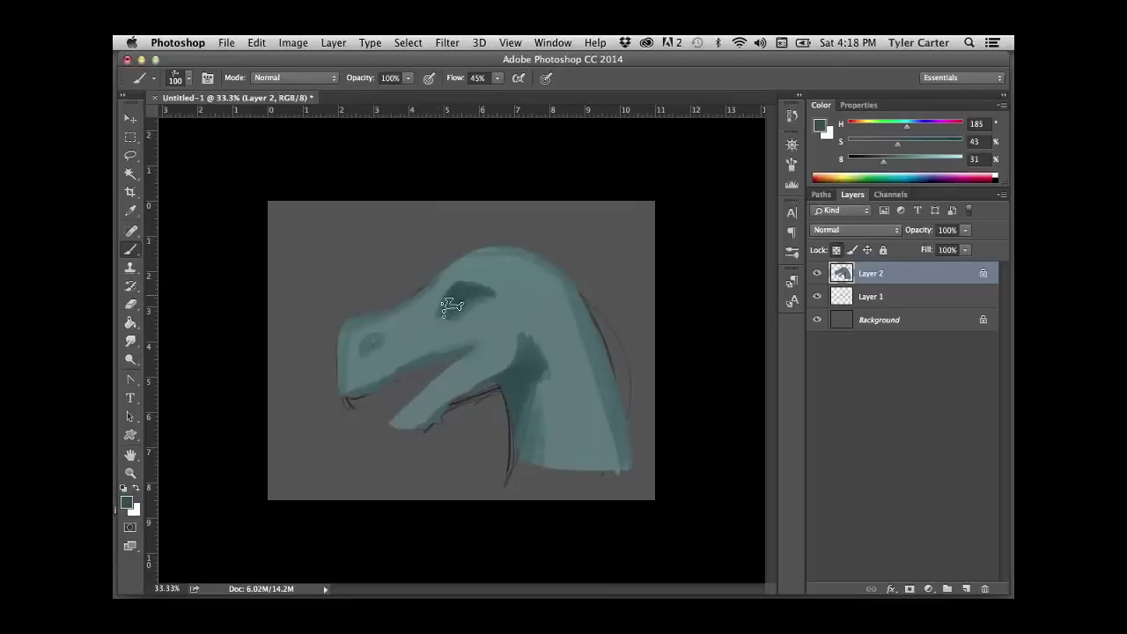
- Clean up the eye socket's edge and darken the nostril, alternating teals sampled from the head
{"action": "left_click", "coordinate": [497, 299], "text": "alt"}
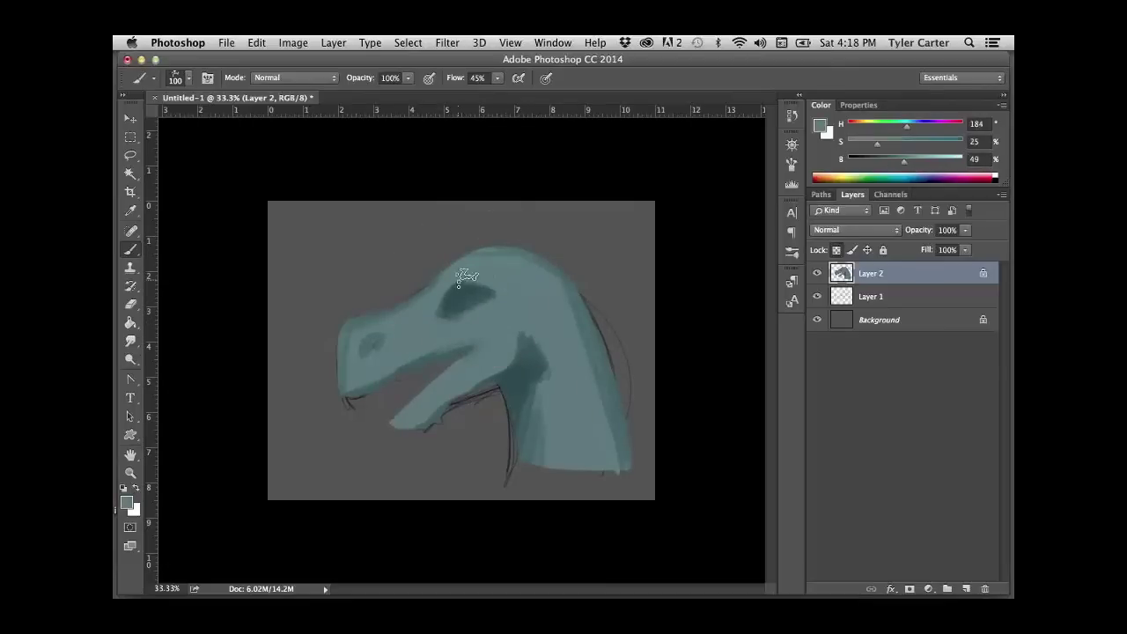
{"action": "left_click", "coordinate": [451, 297], "text": "alt"}
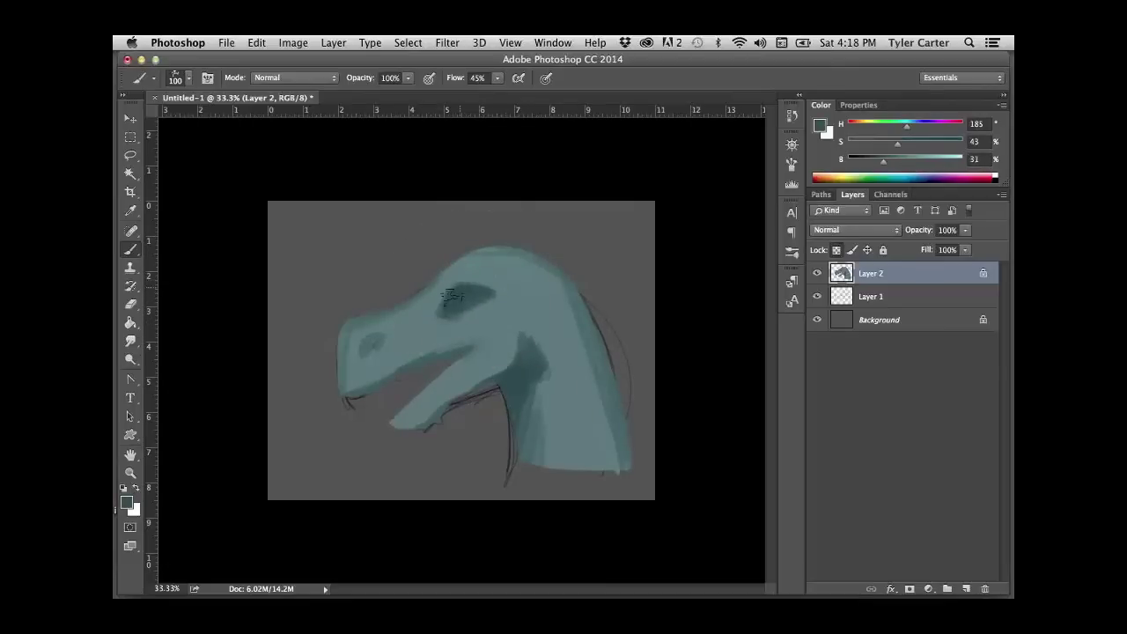
{"action": "left_click_drag", "start_coordinate": [368, 345], "coordinate": [366, 355]}
{"action": "left_click", "coordinate": [400, 332], "text": "alt"}
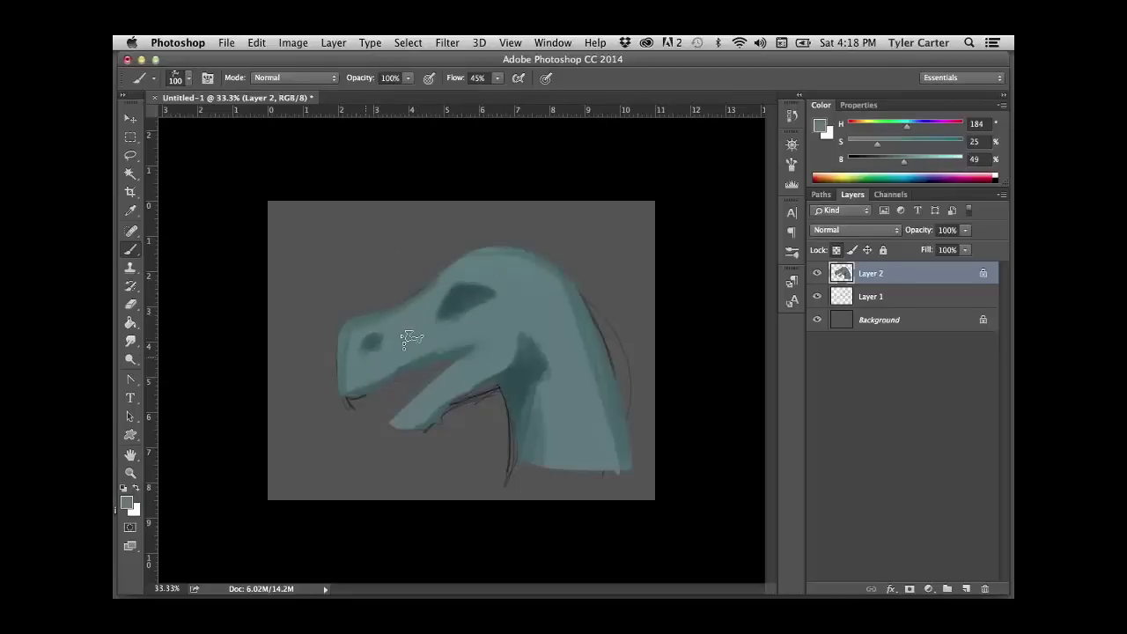
- Narrow and soften the eye socket by alternately sampling the surrounding mid teal and the socket's dark teal
{"action": "left_click", "coordinate": [493, 308], "text": "alt"}
{"action": "left_click", "coordinate": [481, 304], "text": "alt"}
{"action": "left_click", "coordinate": [510, 288], "text": "alt"}
{"action": "left_click", "coordinate": [482, 309], "text": "alt"}
{"action": "left_click", "coordinate": [462, 298], "text": "alt"}
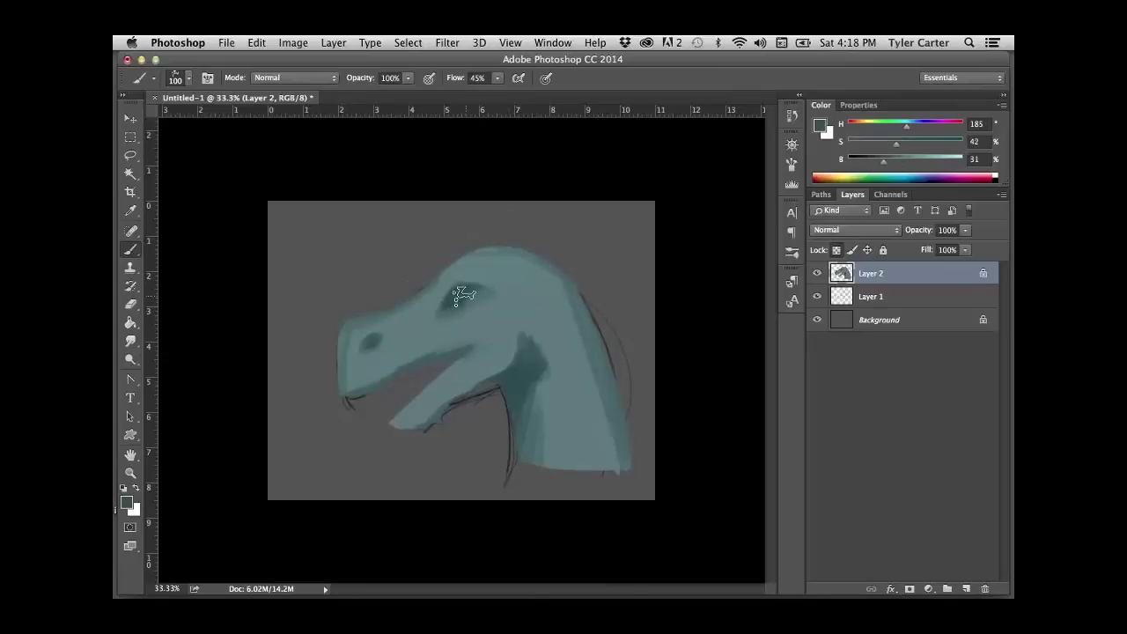
{"action": "left_click", "coordinate": [469, 284], "text": "alt"}
{"action": "left_click", "coordinate": [457, 304], "text": "alt"}
- Shade the neck, the back of the head and the cheek with dark teal from the jaw shadow at 250 px
{"action": "left_click", "coordinate": [520, 370], "text": "alt"}
{"action": "key", "text": "bracketright"}
{"action": "key", "text": "bracketright"}
{"action": "key", "text": "bracketright"}
{"action": "key", "text": "bracketright"}
{"action": "key", "text": "bracketright"}
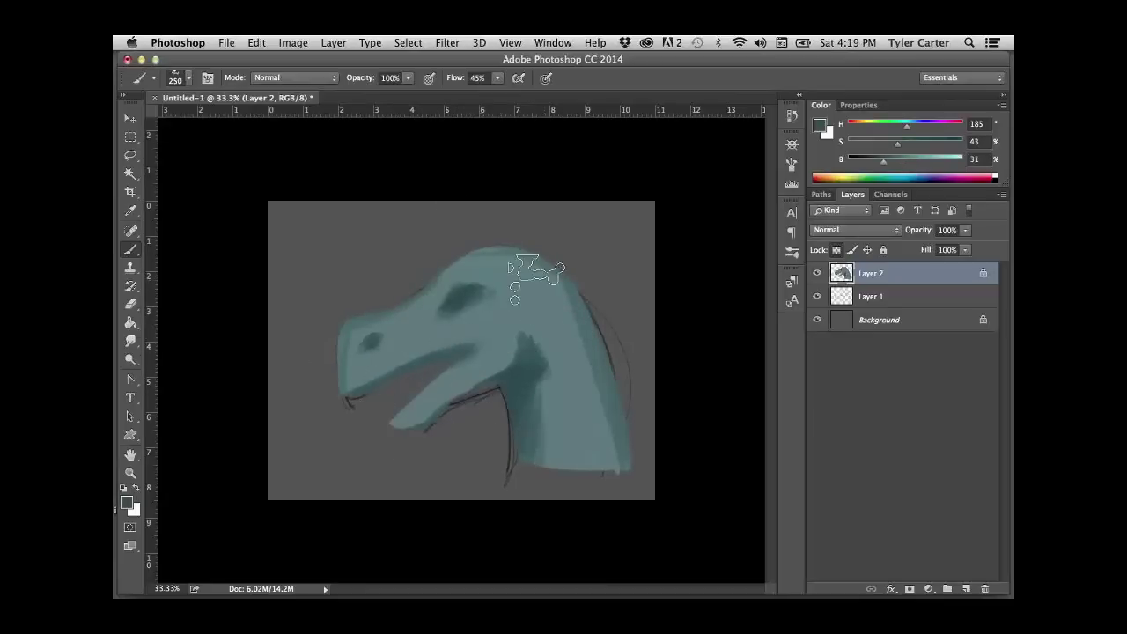
{"action": "left_click", "coordinate": [480, 284], "text": "alt"}
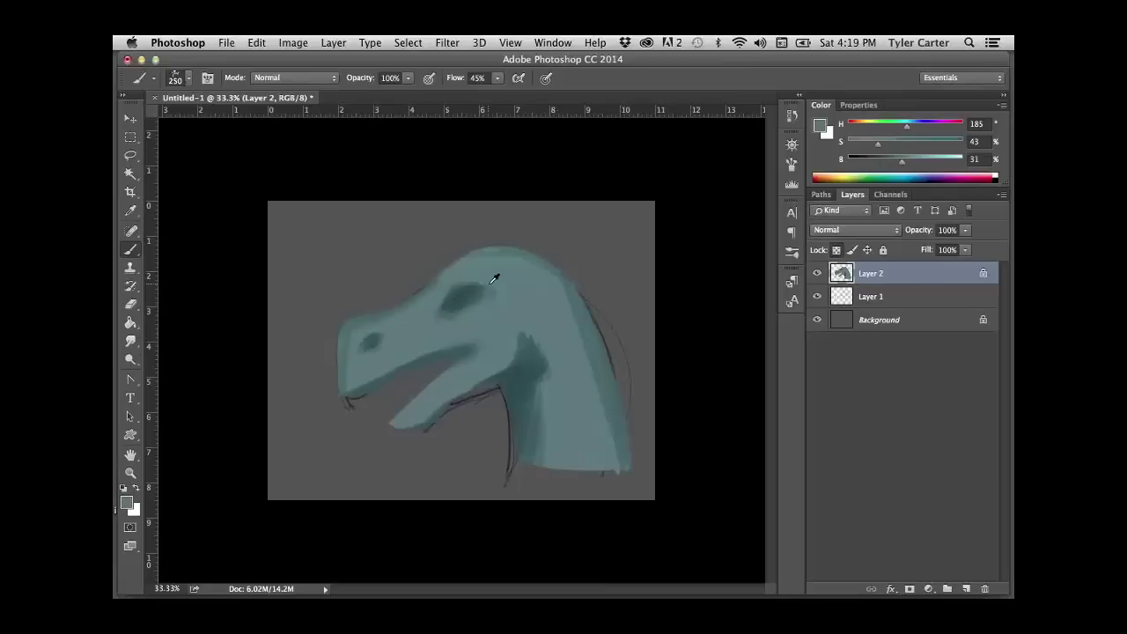
{"action": "left_click", "coordinate": [515, 375], "text": "alt"}
{"action": "left_click_drag", "start_coordinate": [517, 283], "coordinate": [458, 315]}
{"action": "mouse_move", "coordinate": [588, 330]}
{"action": "left_mouse_down"}
{"action": "mouse_move", "coordinate": [528, 377]}
{"action": "mouse_move", "coordinate": [528, 290]}
{"action": "left_mouse_up"}
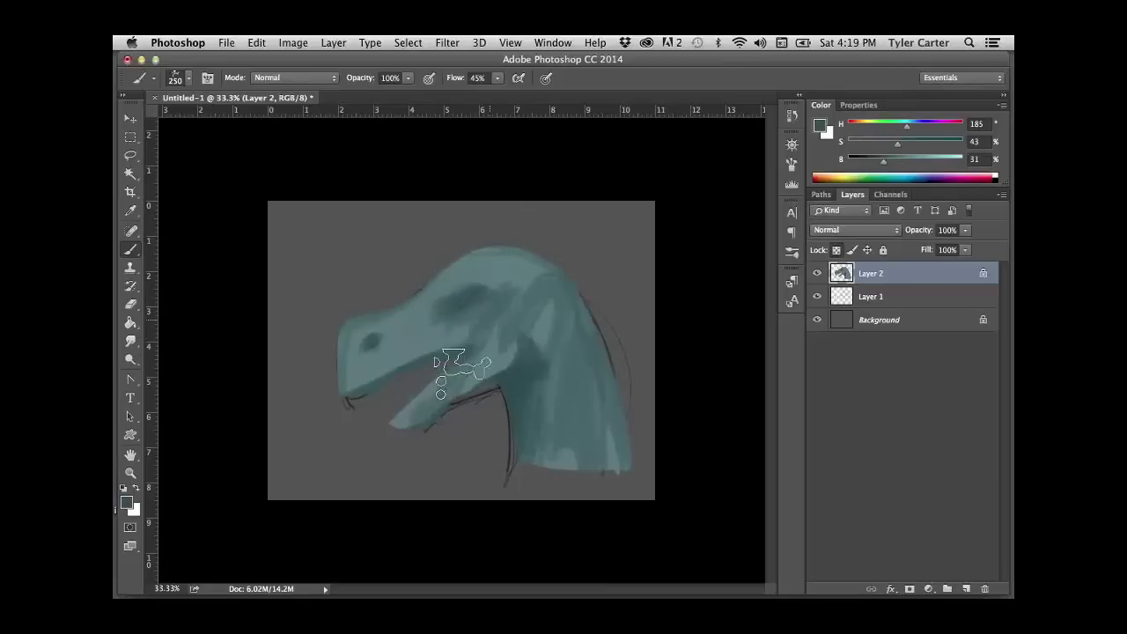
- Paint mid teal sampled from the head back over the cheek, the jaw hinge and the upper neck
{"action": "left_click", "coordinate": [516, 290], "text": "alt"}
{"action": "mouse_move", "coordinate": [475, 372]}
{"action": "left_mouse_down"}
{"action": "mouse_move", "coordinate": [516, 290]}
{"action": "mouse_move", "coordinate": [563, 352]}
{"action": "left_mouse_up"}
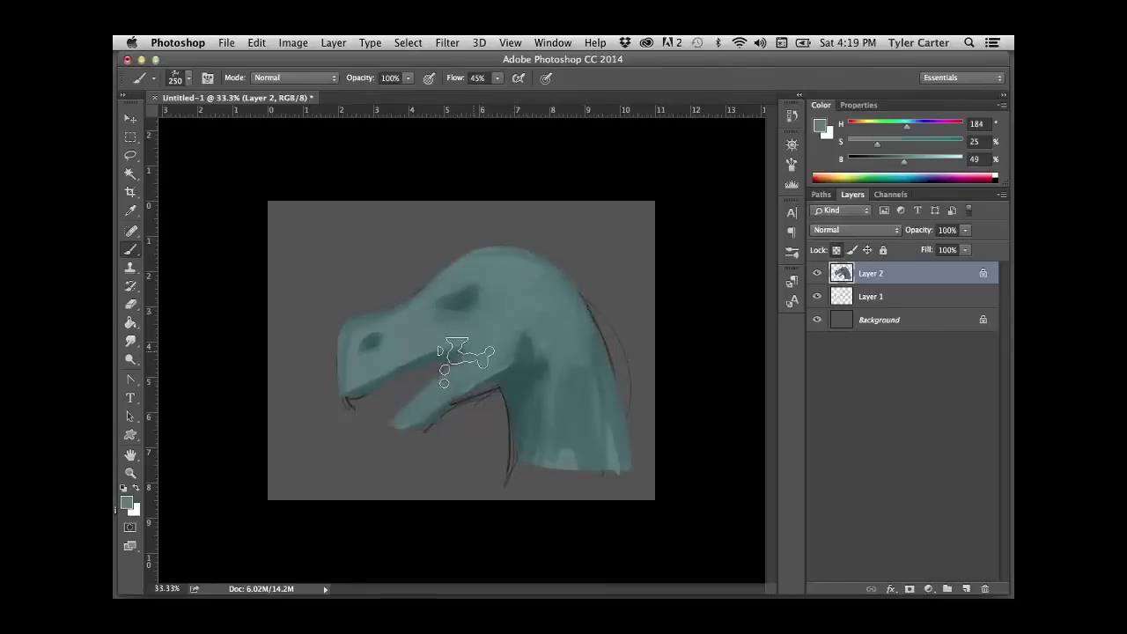
{"action": "left_click_drag", "start_coordinate": [526, 352], "coordinate": [520, 401]}
- Rework the eye socket, crown edge and cheek with sampled dark and mid teals, reducing the brush to 125 px
{"action": "left_click", "coordinate": [397, 327], "text": "alt"}
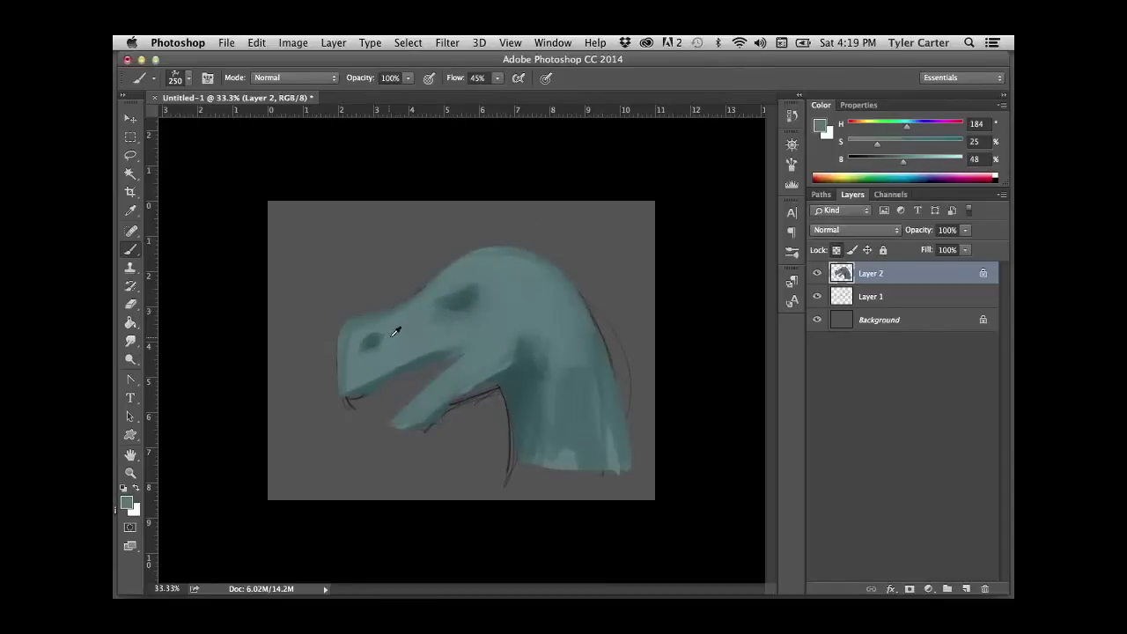
{"action": "key", "text": "bracketleft"}
{"action": "key", "text": "bracketleft"}
{"action": "key", "text": "bracketleft"}
{"action": "key", "text": "bracketleft"}
{"action": "key", "text": "bracketleft"}
{"action": "left_click", "coordinate": [507, 374], "text": "alt"}
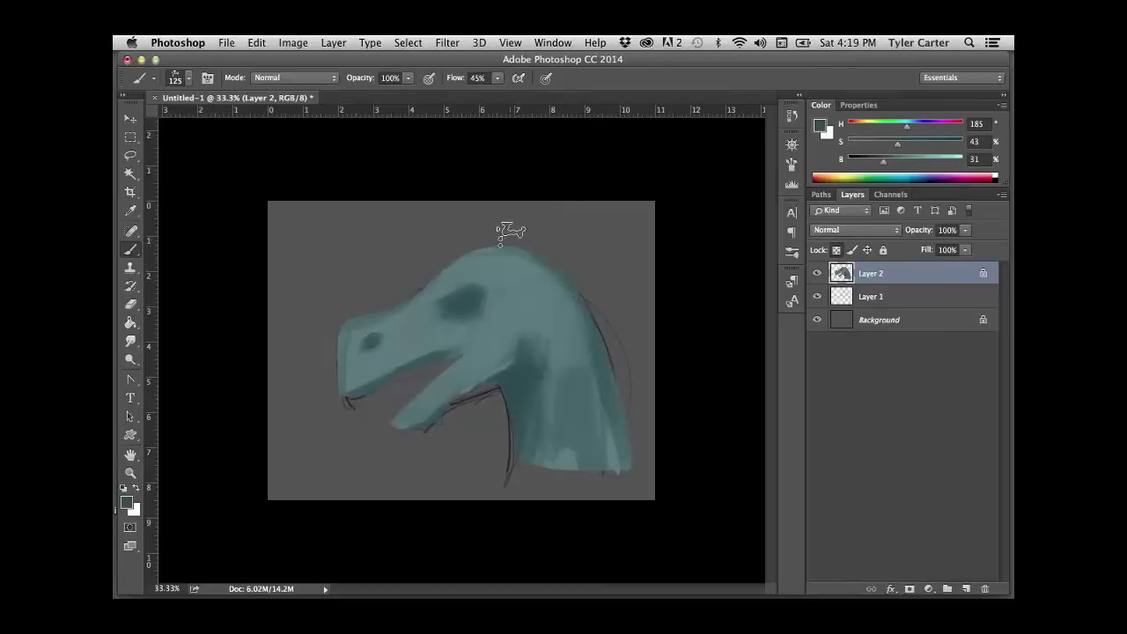
{"action": "left_click", "coordinate": [391, 323], "text": "alt"}
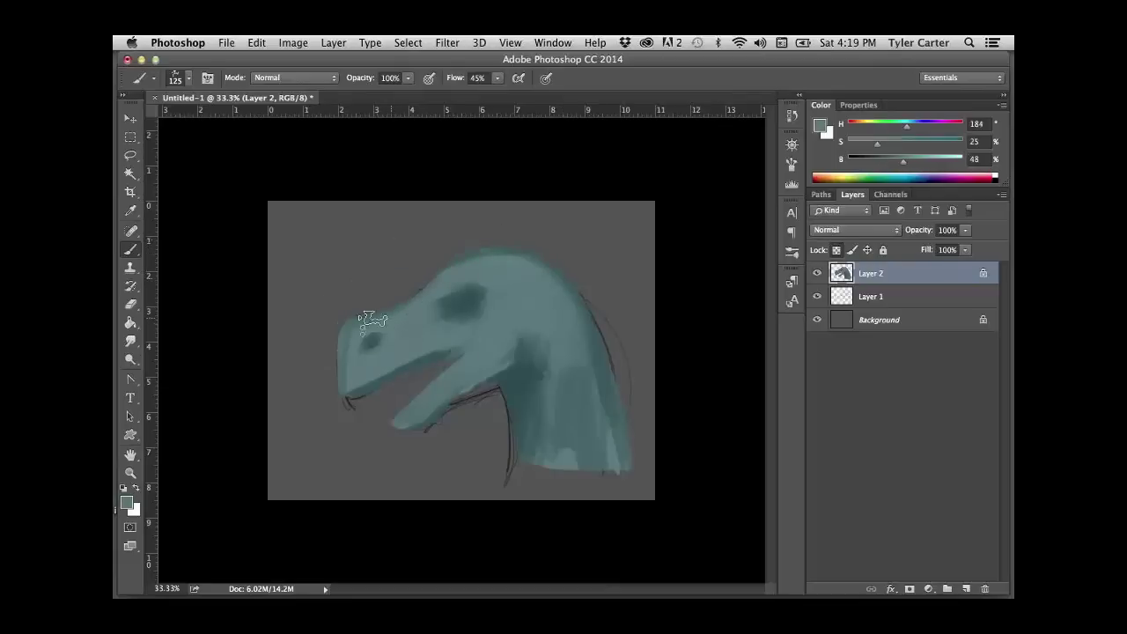
{"action": "mouse_move", "coordinate": [476, 333]}
{"action": "left_mouse_down"}
{"action": "mouse_move", "coordinate": [466, 352]}
{"action": "mouse_move", "coordinate": [526, 370]}
{"action": "mouse_move", "coordinate": [515, 365]}
{"action": "left_mouse_up"}
- Lower the dark teal's brightness to 22% and deepen the shadow behind the jaw hinge
{"action": "left_click", "coordinate": [523, 365], "text": "alt"}
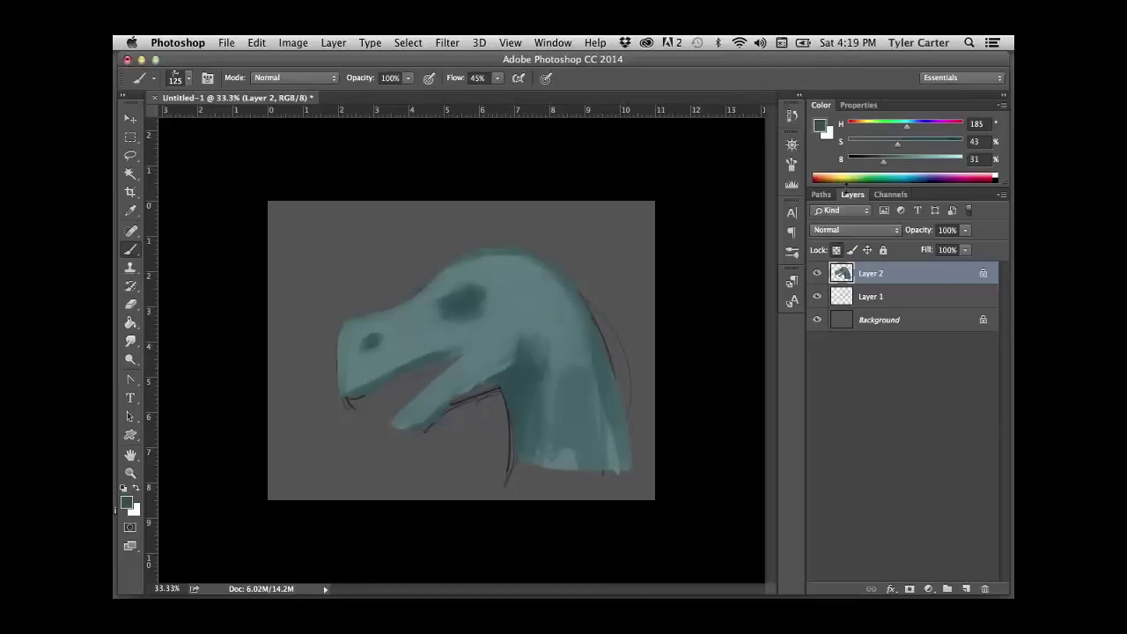
{"action": "left_click", "coordinate": [873, 167]}
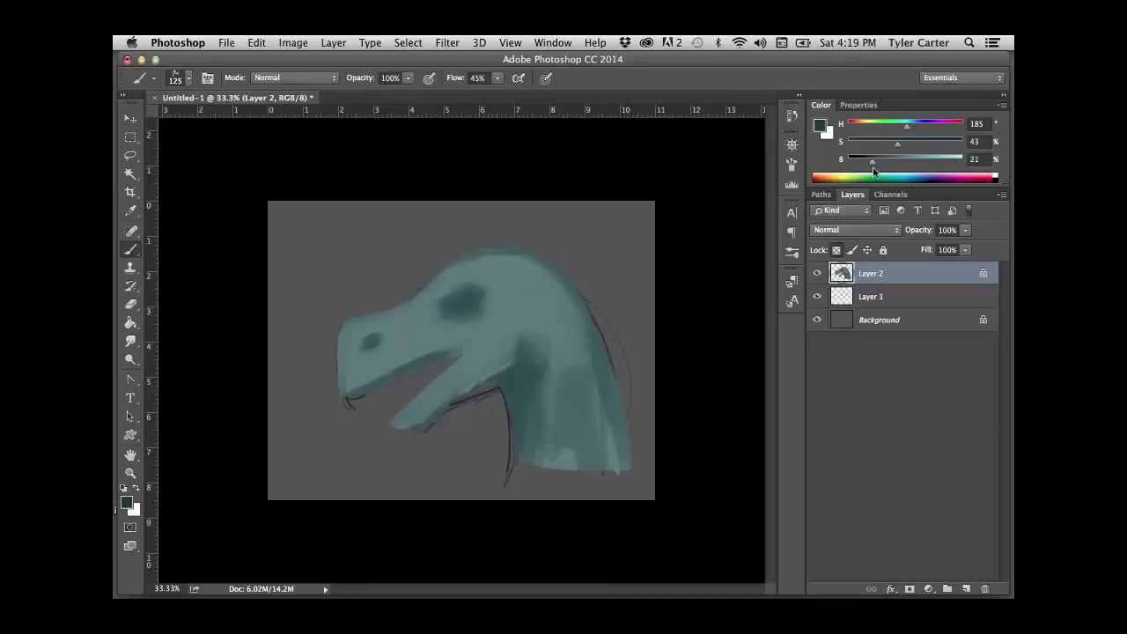
{"action": "left_click", "coordinate": [528, 364], "text": "alt"}
{"action": "left_click_drag", "start_coordinate": [528, 365], "coordinate": [514, 387]}
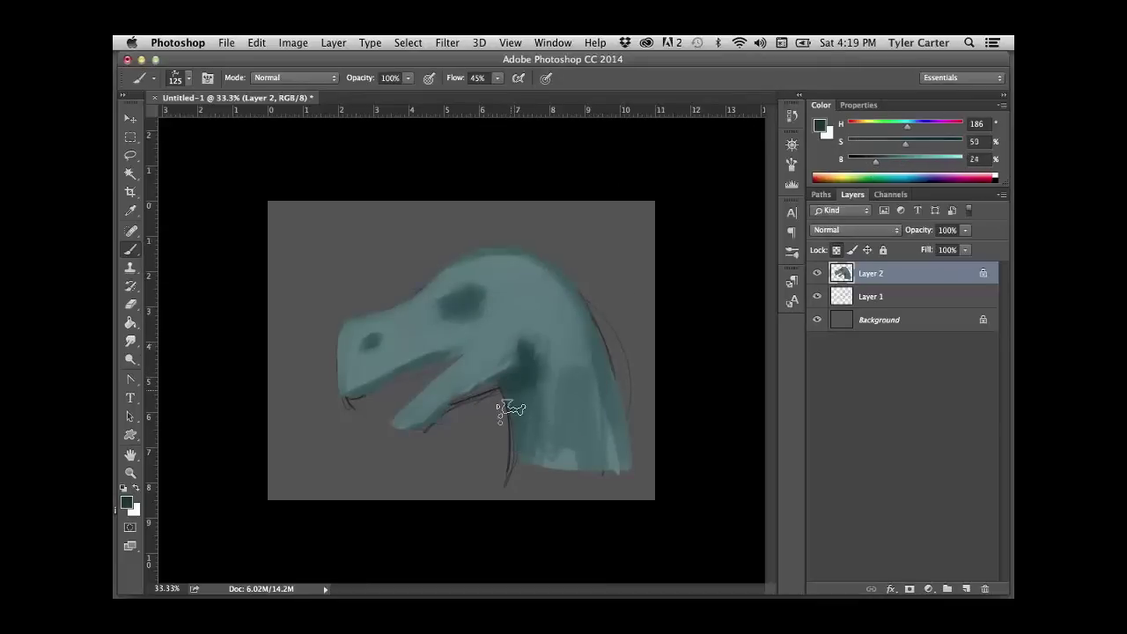
- Refine the edges of the jaw, mouth and eye socket with mid and dark teals sampled from the head
{"action": "left_click", "coordinate": [493, 361], "text": "alt"}
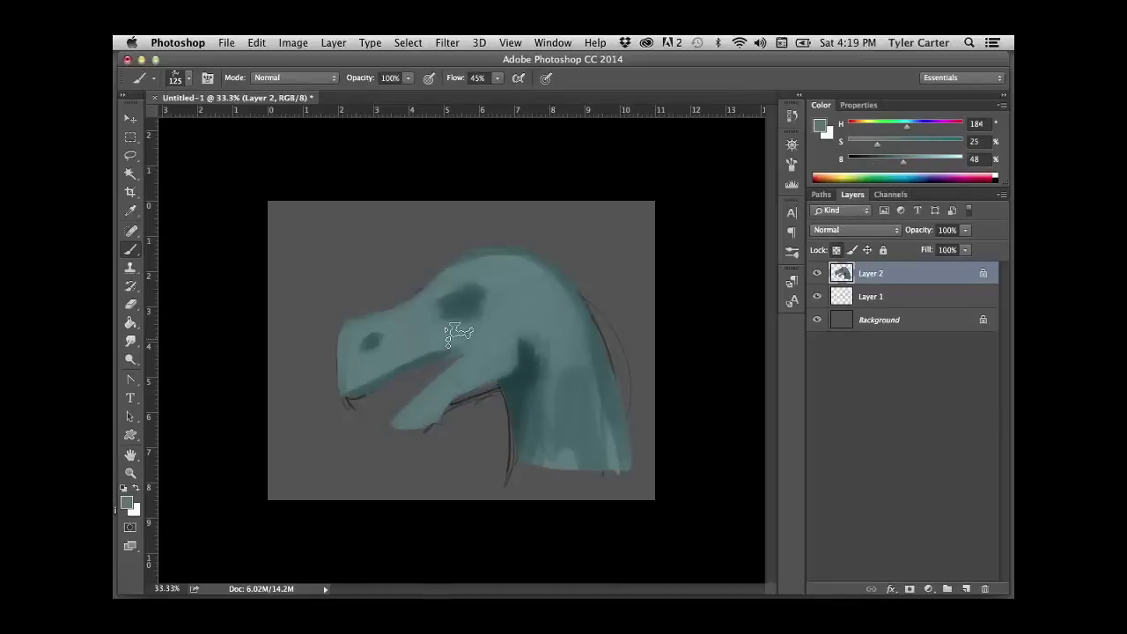
{"action": "left_click", "coordinate": [531, 361], "text": "alt"}
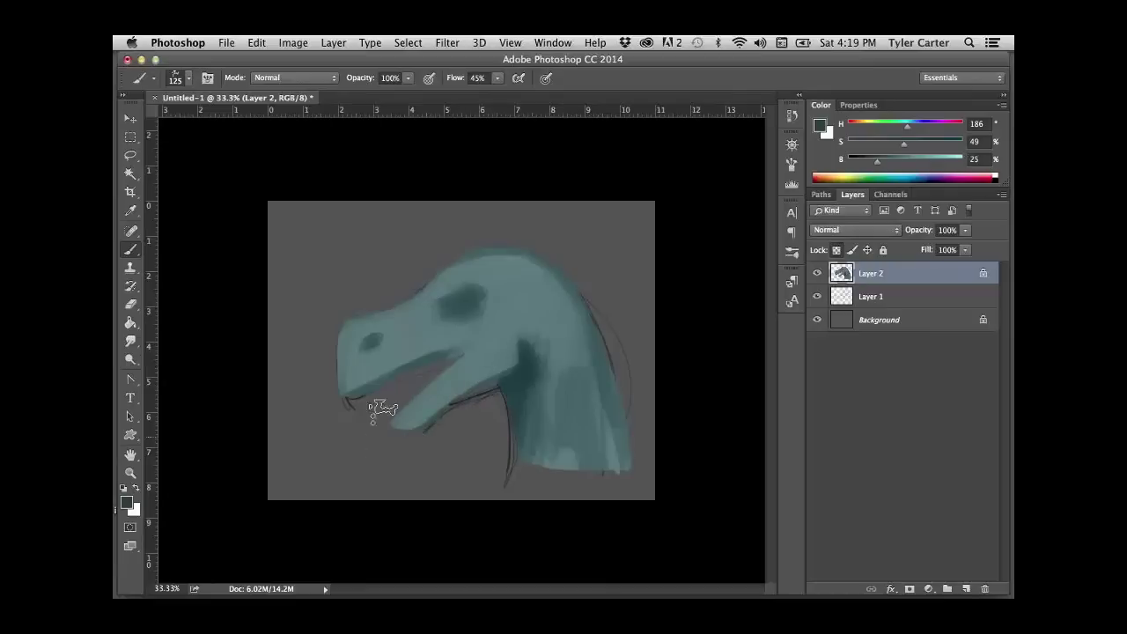
{"action": "left_click", "coordinate": [387, 370], "text": "alt"}
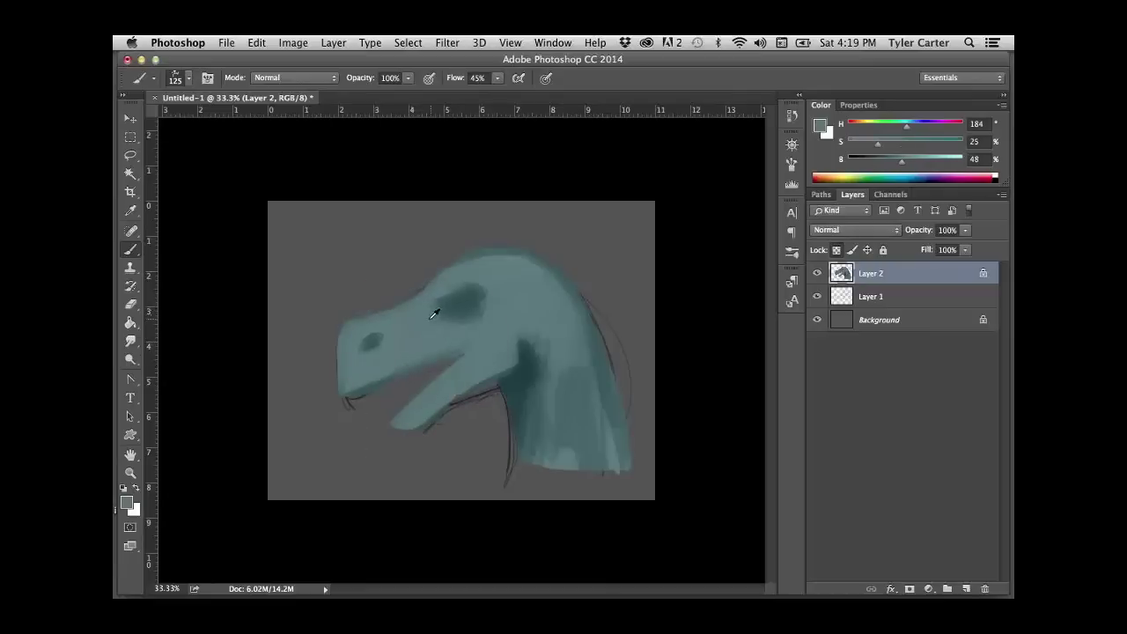
{"action": "left_click", "coordinate": [464, 302], "text": "alt"}
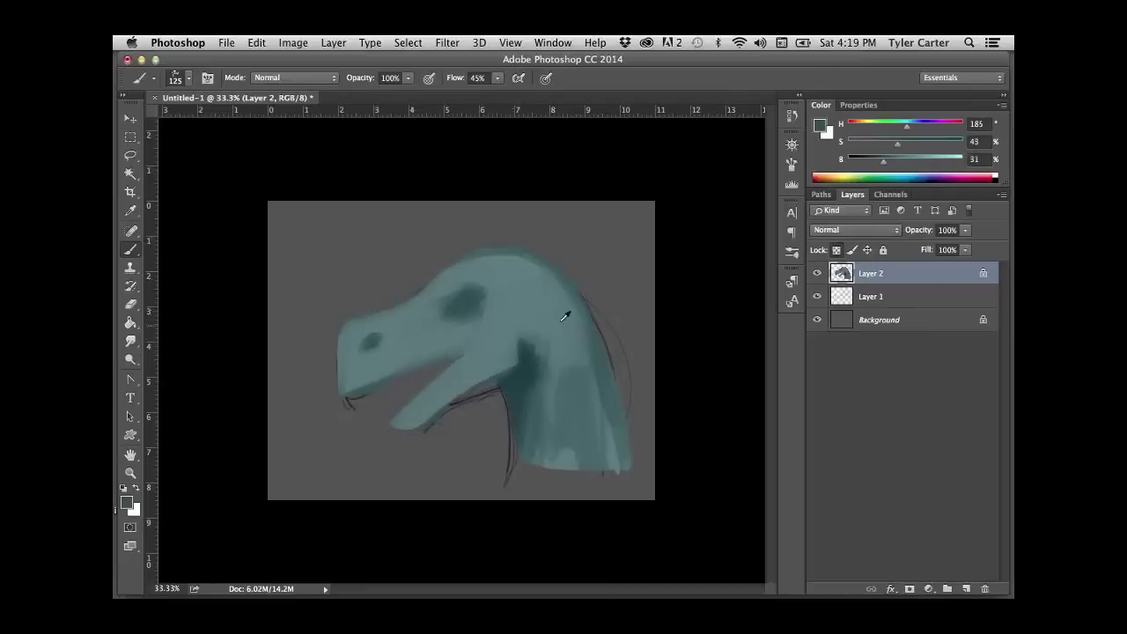
{"action": "left_click", "coordinate": [533, 261], "text": "alt"}
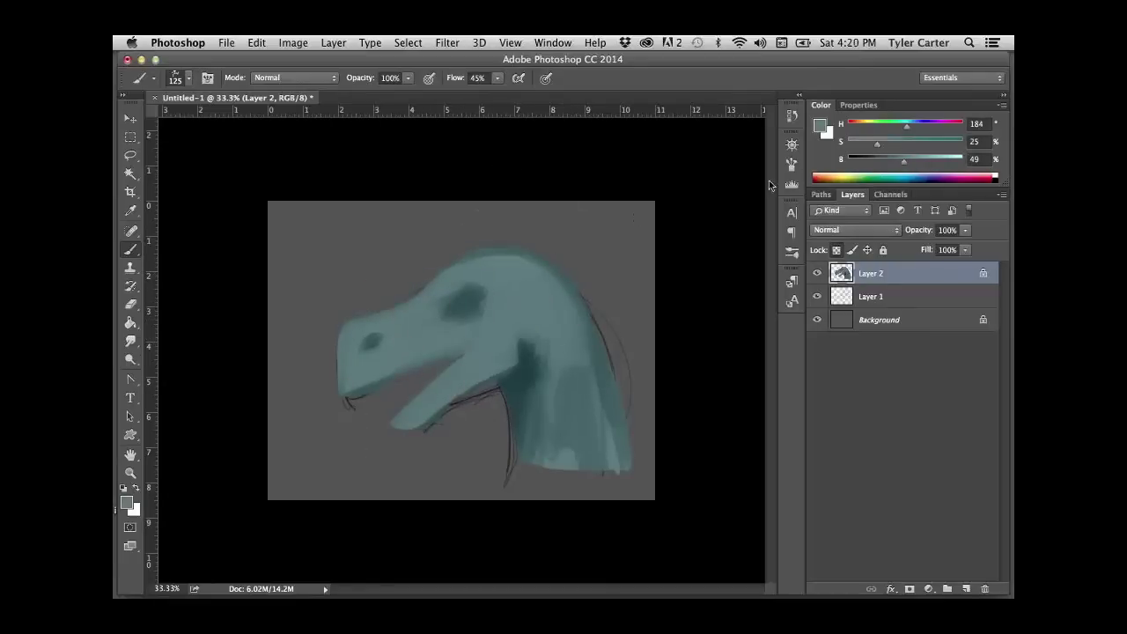
- Lasso the top of the head from the snout to the nape, raise its Lightness to +16 with Hue/Saturation and deselect
{"action": "key", "text": "l"}
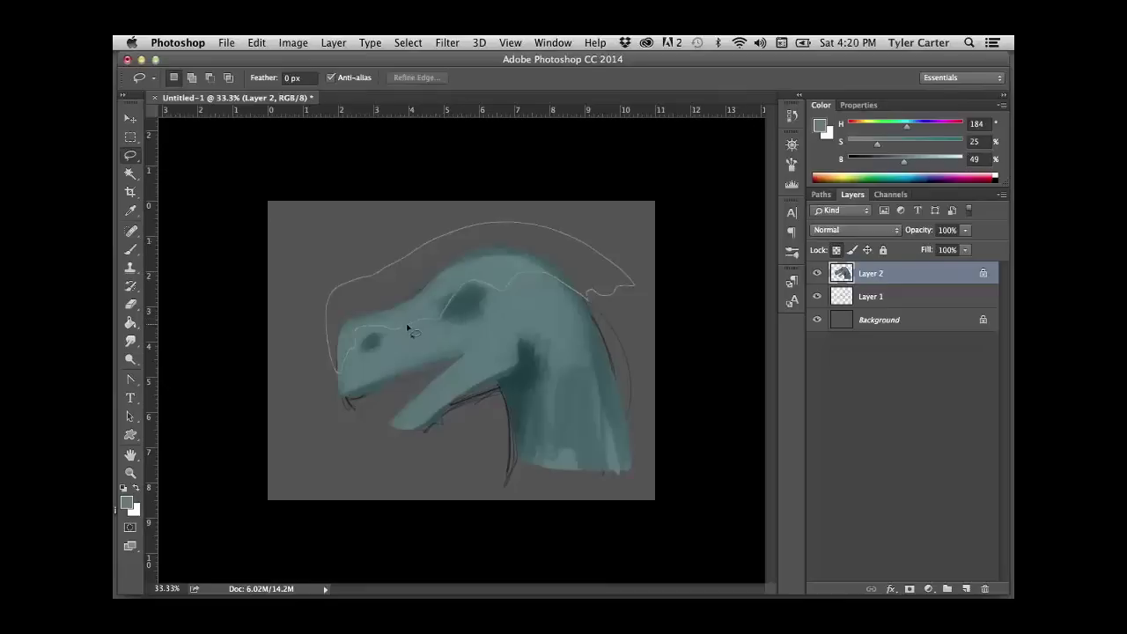
{"action": "left_click_drag", "start_coordinate": [414, 333], "coordinate": [447, 293]}
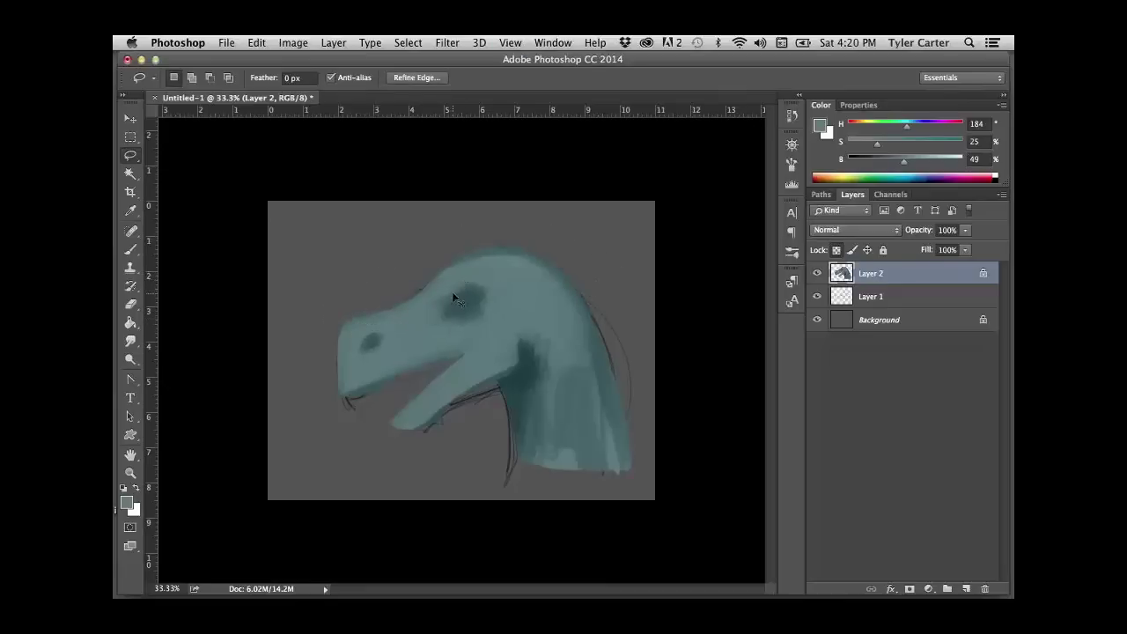
{"action": "key", "text": "super+u"}
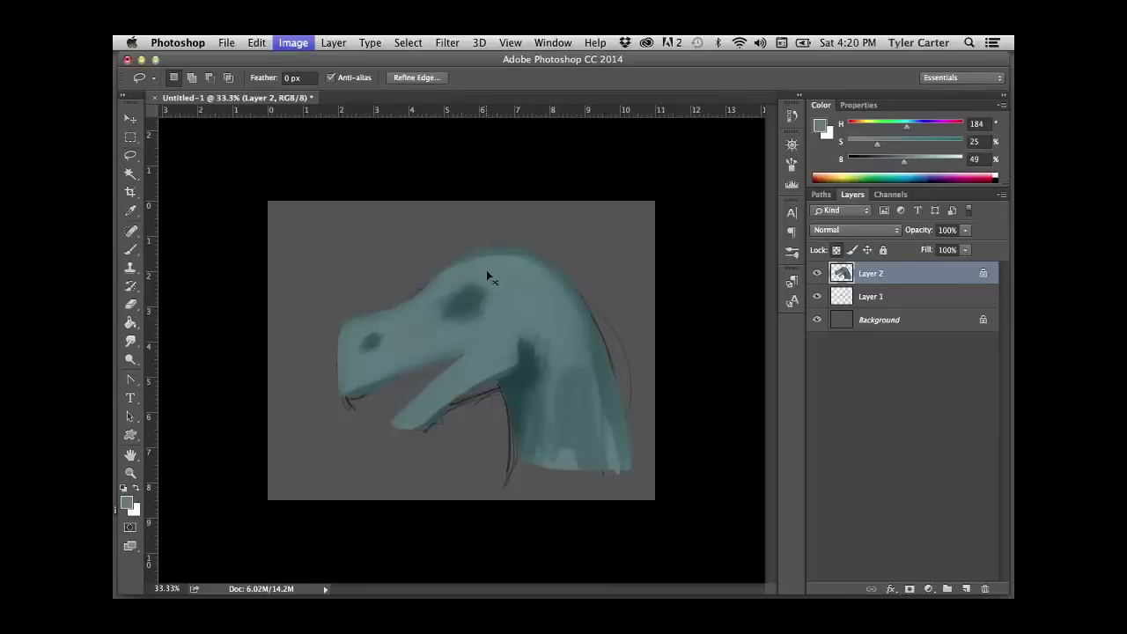
{"action": "left_click", "coordinate": [795, 356]}
{"action": "left_click_drag", "start_coordinate": [796, 359], "coordinate": [790, 359]}
{"action": "left_click", "coordinate": [935, 208]}
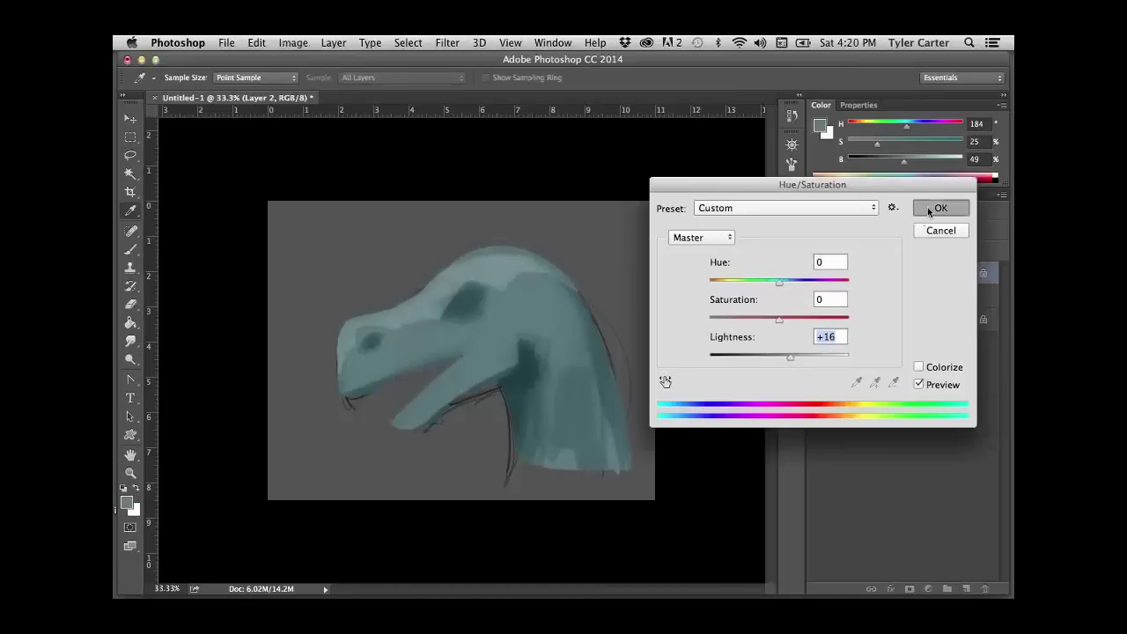
{"action": "key", "text": "super+shift+d"}
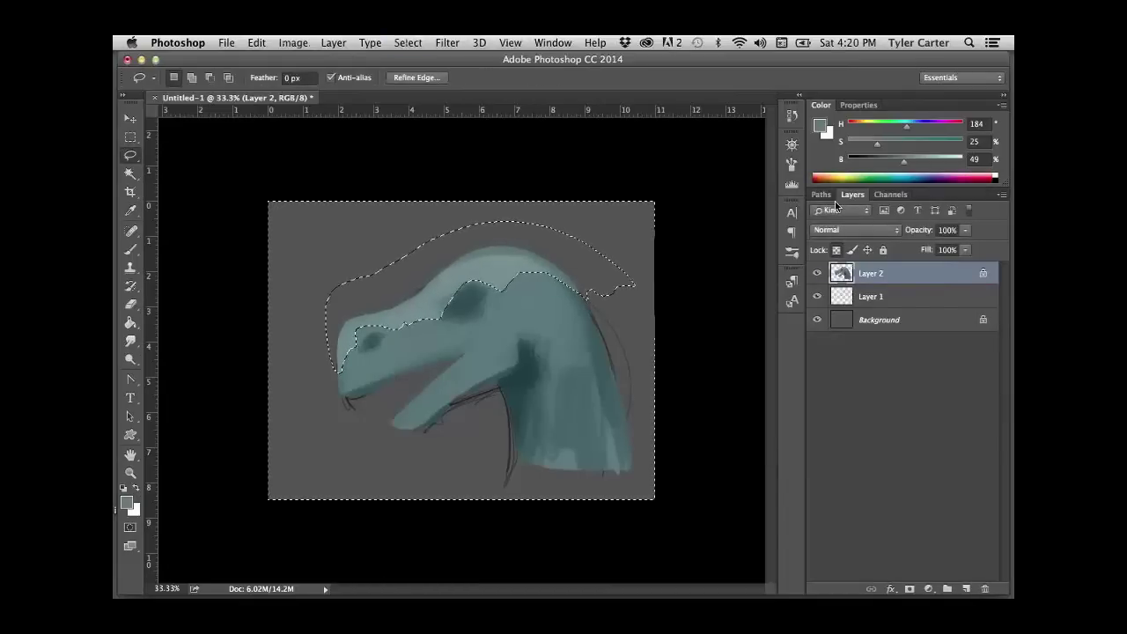
{"action": "key", "text": "super+d"}
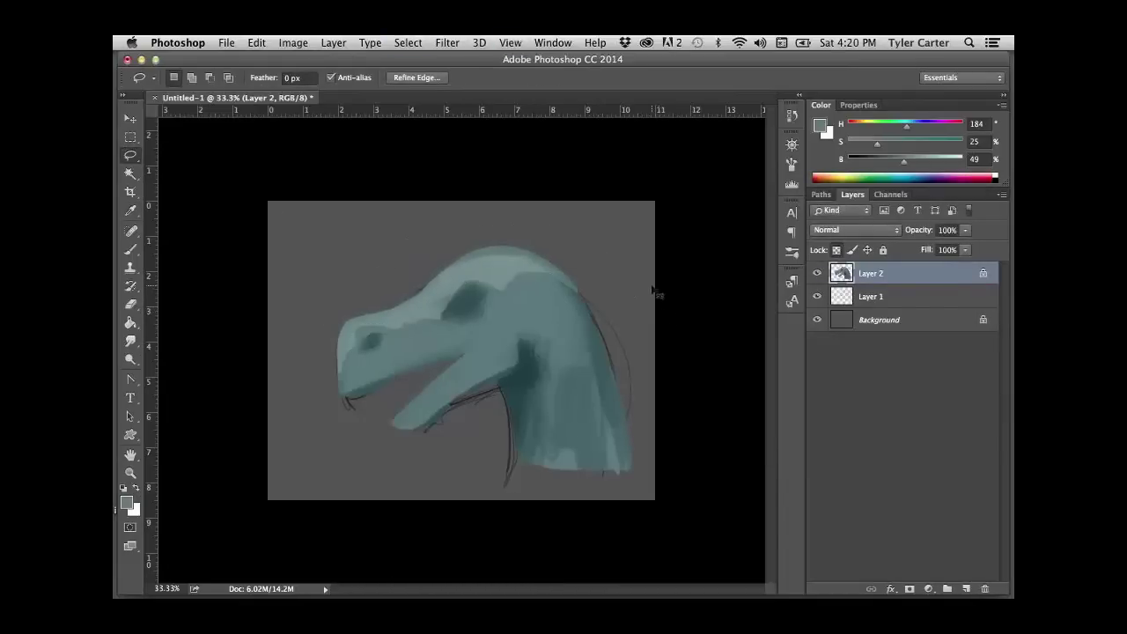
- Try a Levels adjustment on the head, cancel it, and undo the lightening of the head's upper planes
{"action": "key", "text": "super+l"}
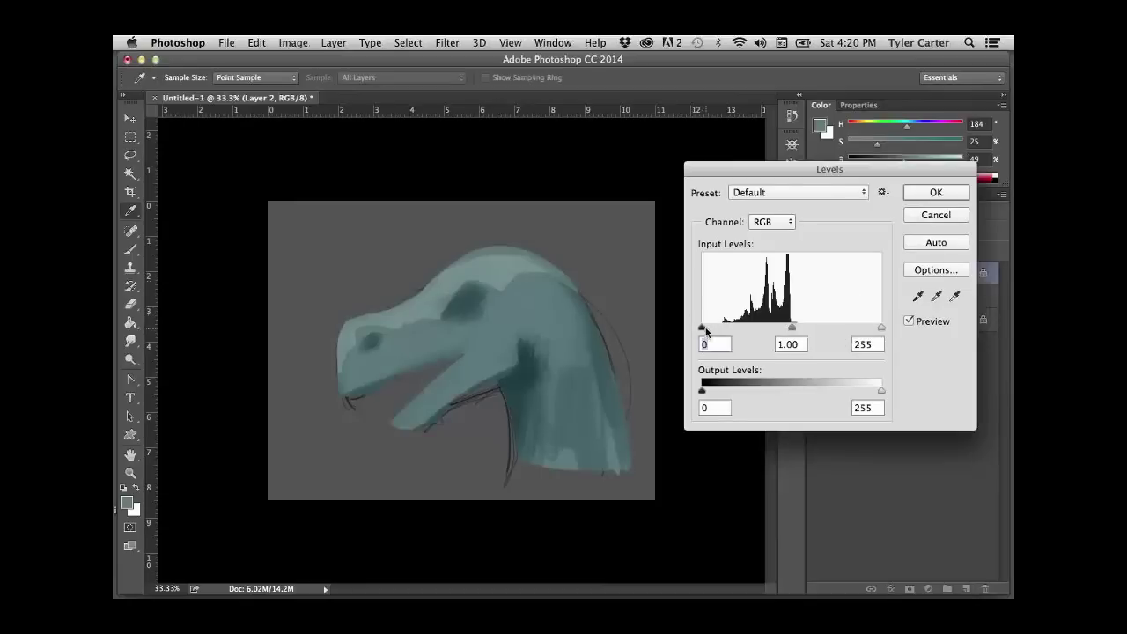
{"action": "mouse_move", "coordinate": [705, 330]}
{"action": "left_mouse_down"}
{"action": "mouse_move", "coordinate": [720, 329]}
{"action": "mouse_move", "coordinate": [709, 327]}
{"action": "left_mouse_up"}
{"action": "left_click", "coordinate": [919, 214]}
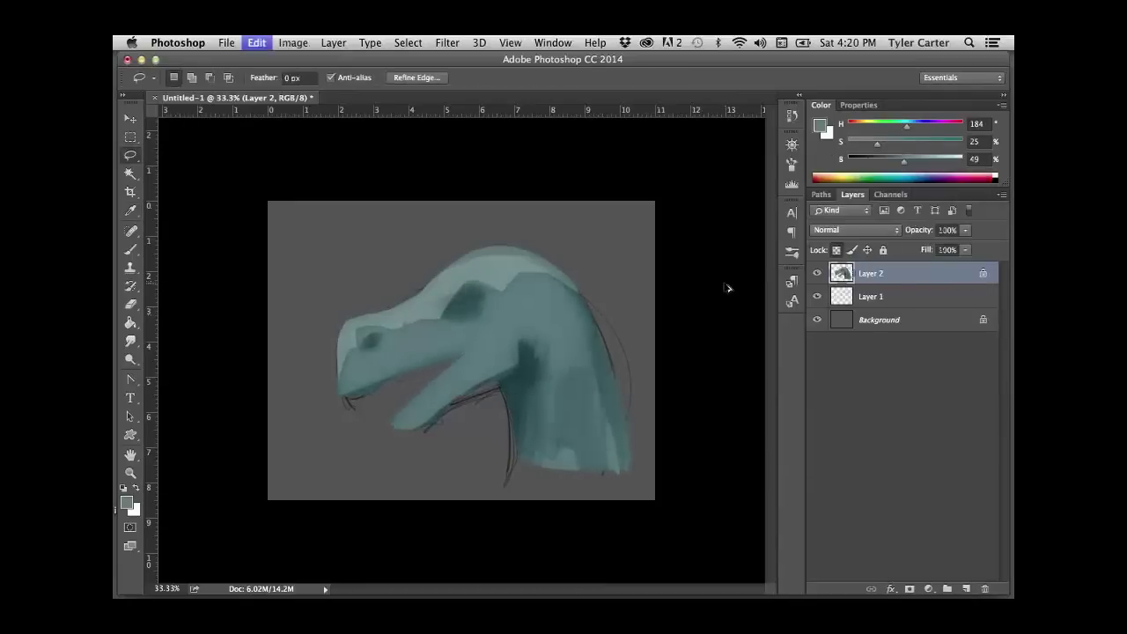
{"action": "key", "text": "super+z"}
{"action": "key", "text": "super+d"}
- Paint dark teal spots on the back of the head and down the neck with the 100 px brush
{"action": "key", "text": "b"}
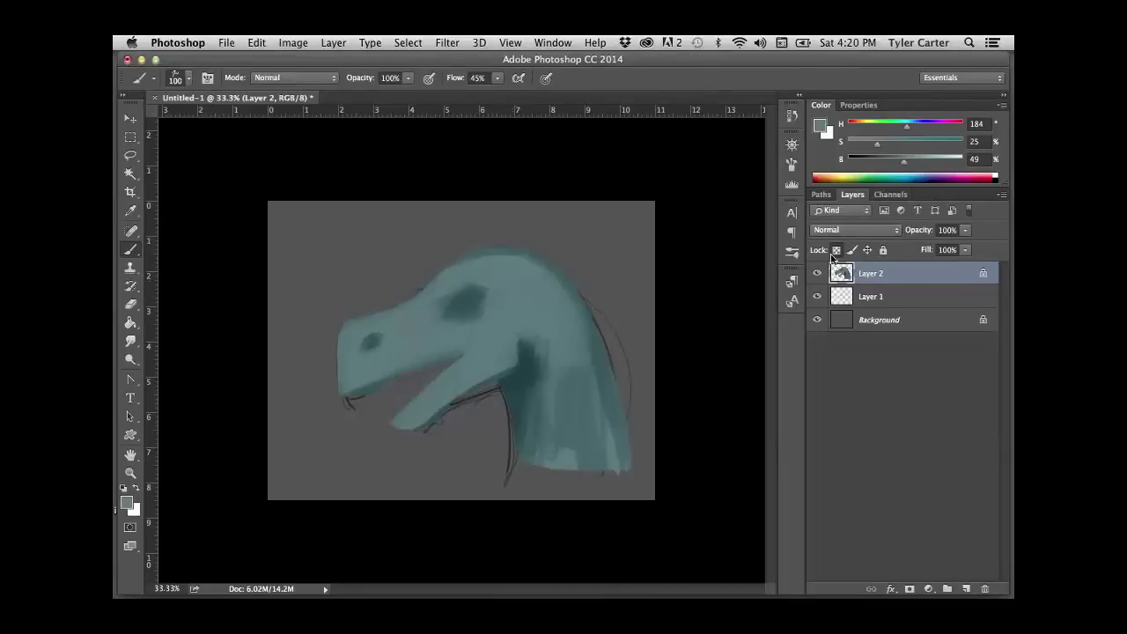
{"action": "left_click", "coordinate": [481, 293], "text": "alt"}
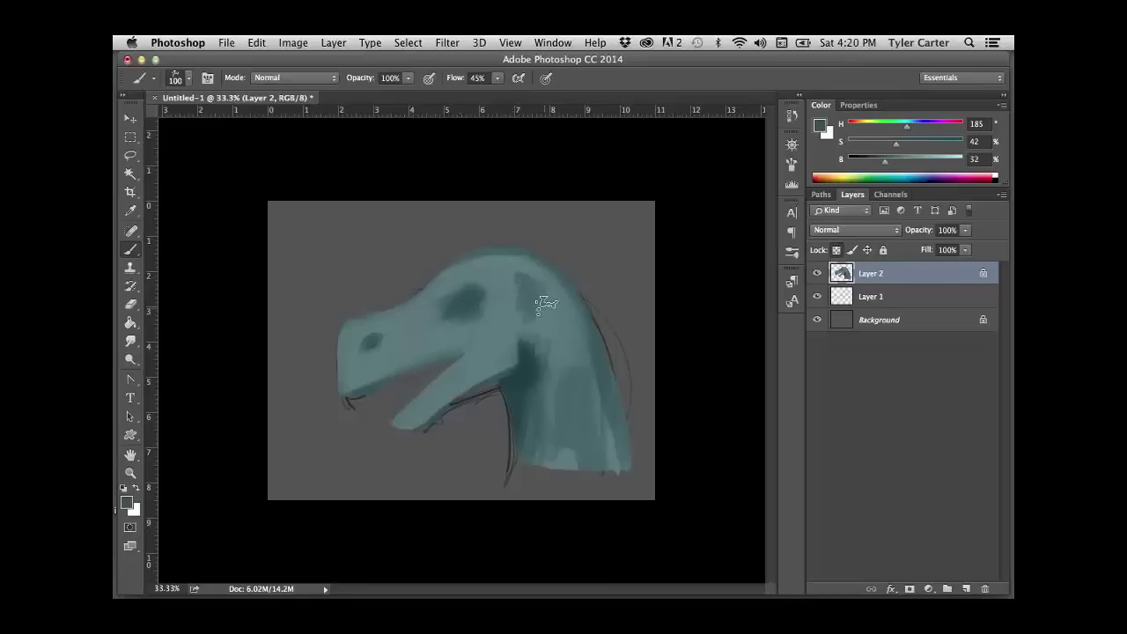
{"action": "mouse_move", "coordinate": [539, 306]}
{"action": "left_mouse_down"}
{"action": "mouse_move", "coordinate": [564, 314]}
{"action": "mouse_move", "coordinate": [575, 338]}
{"action": "mouse_move", "coordinate": [570, 375]}
{"action": "mouse_move", "coordinate": [602, 394]}
{"action": "mouse_move", "coordinate": [583, 416]}
{"action": "mouse_move", "coordinate": [610, 449]}
{"action": "left_mouse_up"}
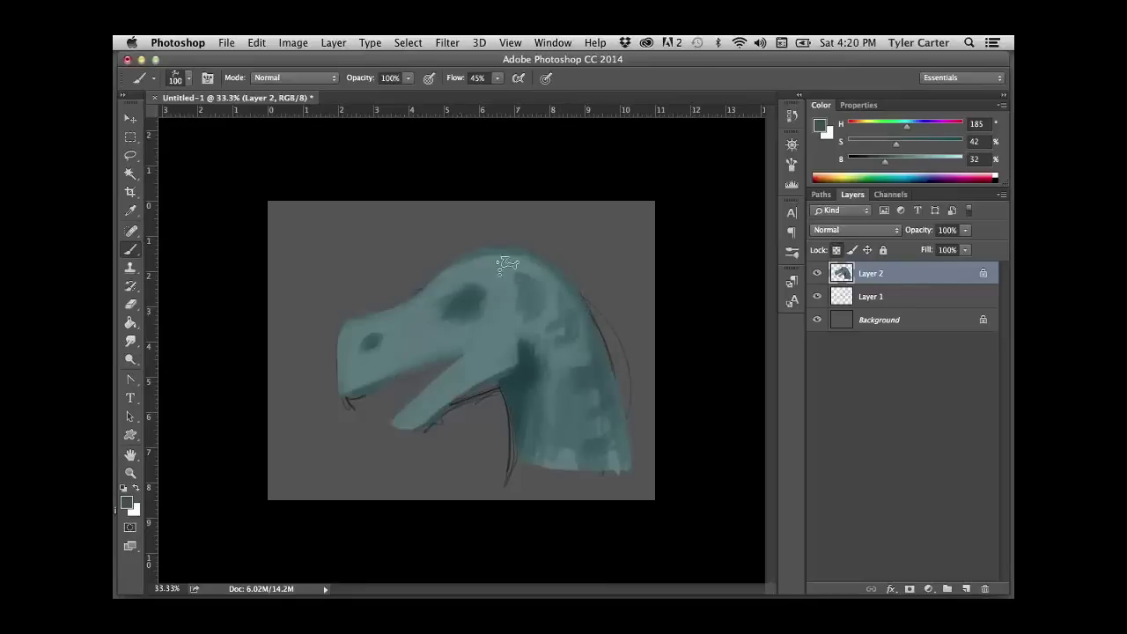
{"action": "left_click_drag", "start_coordinate": [504, 265], "coordinate": [491, 282]}
- Reshape the eye socket and nostril with mid and dark teals sampled from the head
{"action": "left_click", "coordinate": [486, 304], "text": "alt"}
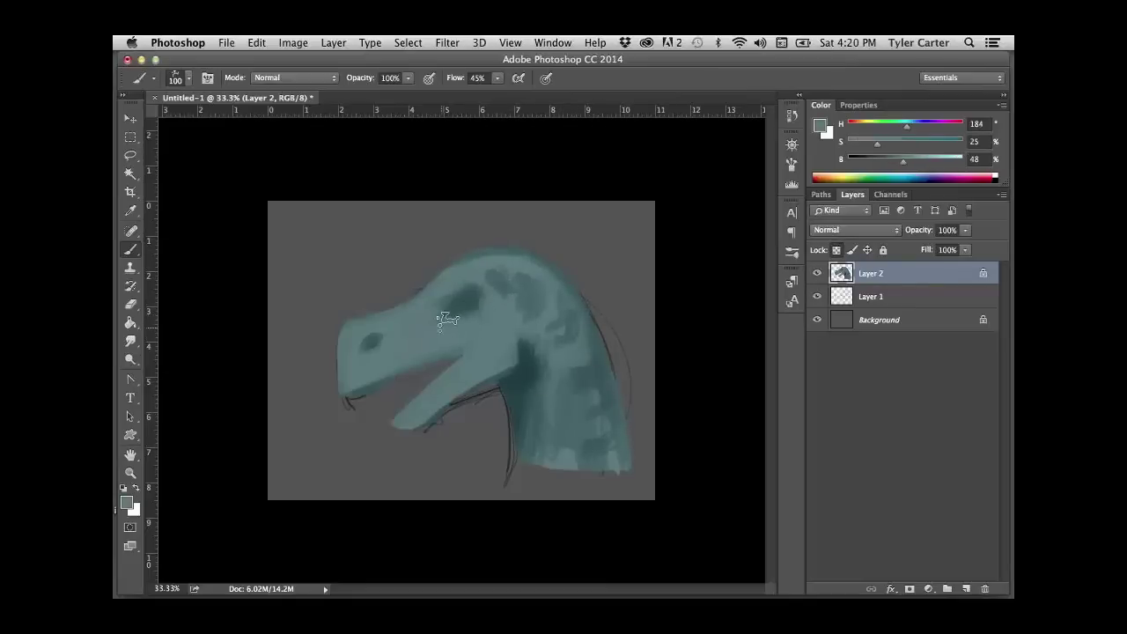
{"action": "left_click", "coordinate": [440, 319], "text": "alt"}
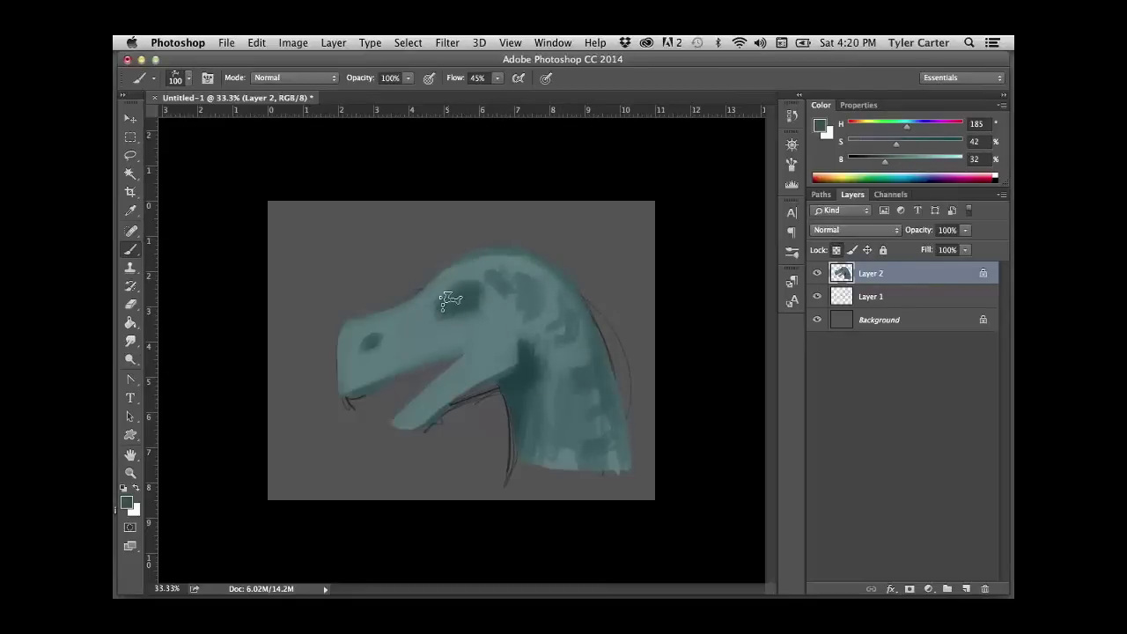
{"action": "left_click_drag", "start_coordinate": [372, 344], "coordinate": [367, 343]}
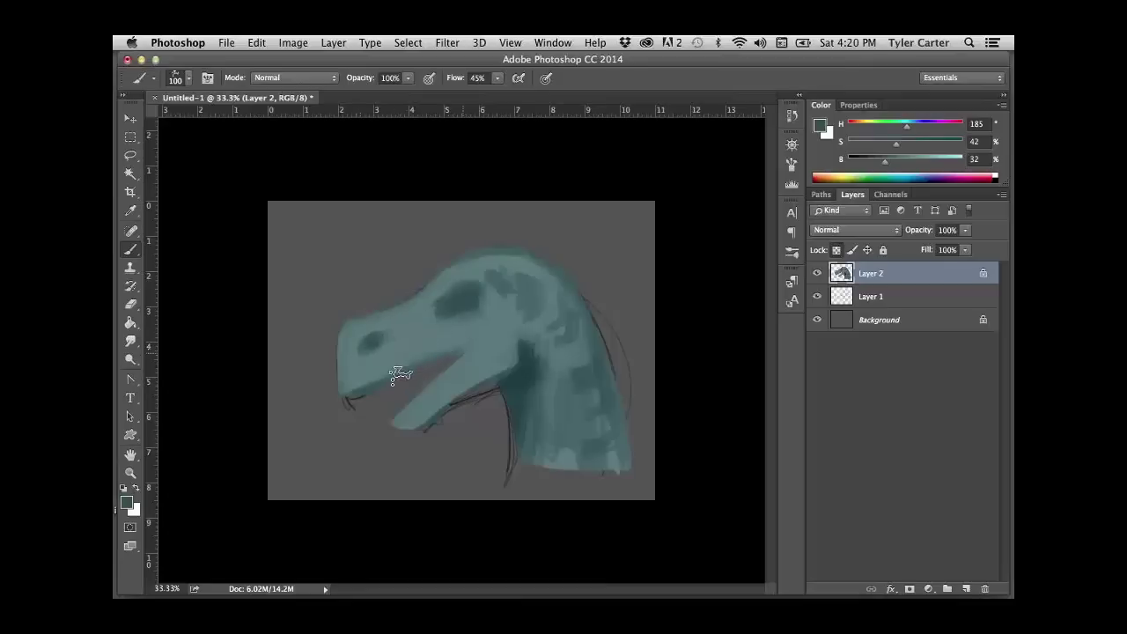
- Paint dark teal into the corner of the open mouth with colours sampled from the head, and unlock Layer 2's transparent pixels
{"action": "left_click", "coordinate": [387, 361], "text": "alt"}
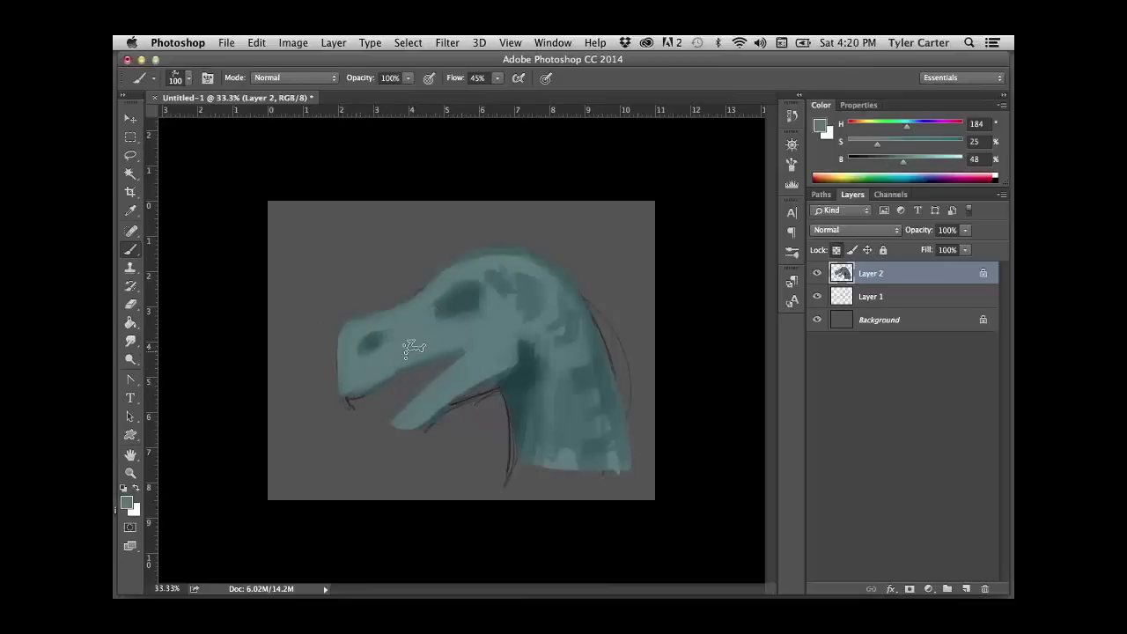
{"action": "left_click", "coordinate": [533, 346], "text": "alt"}
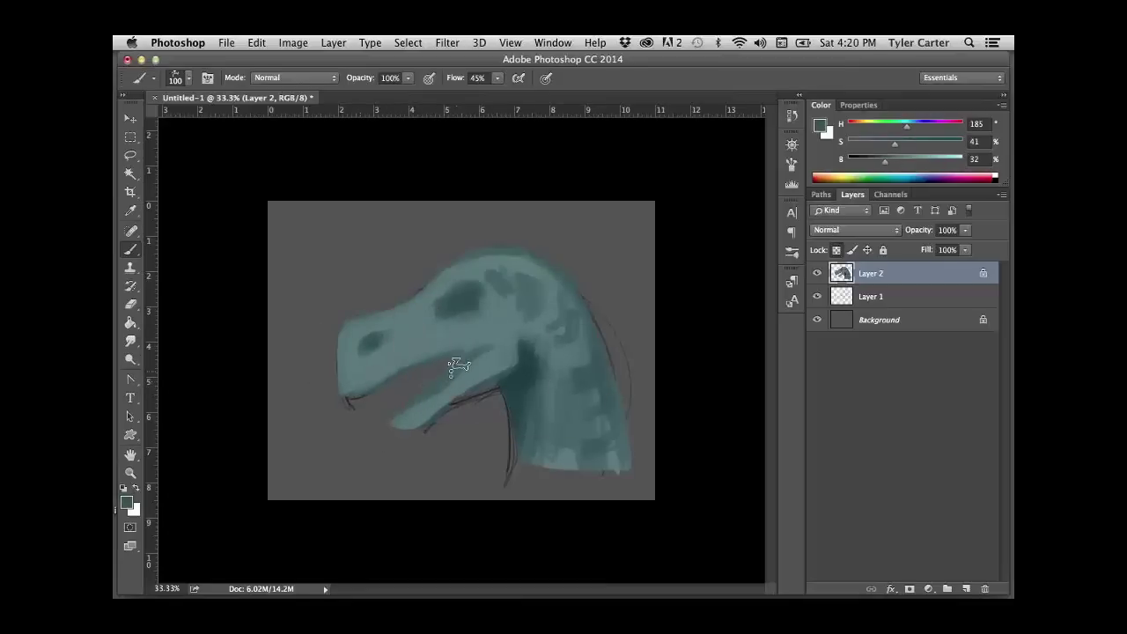
{"action": "left_click", "coordinate": [489, 342], "text": "alt"}
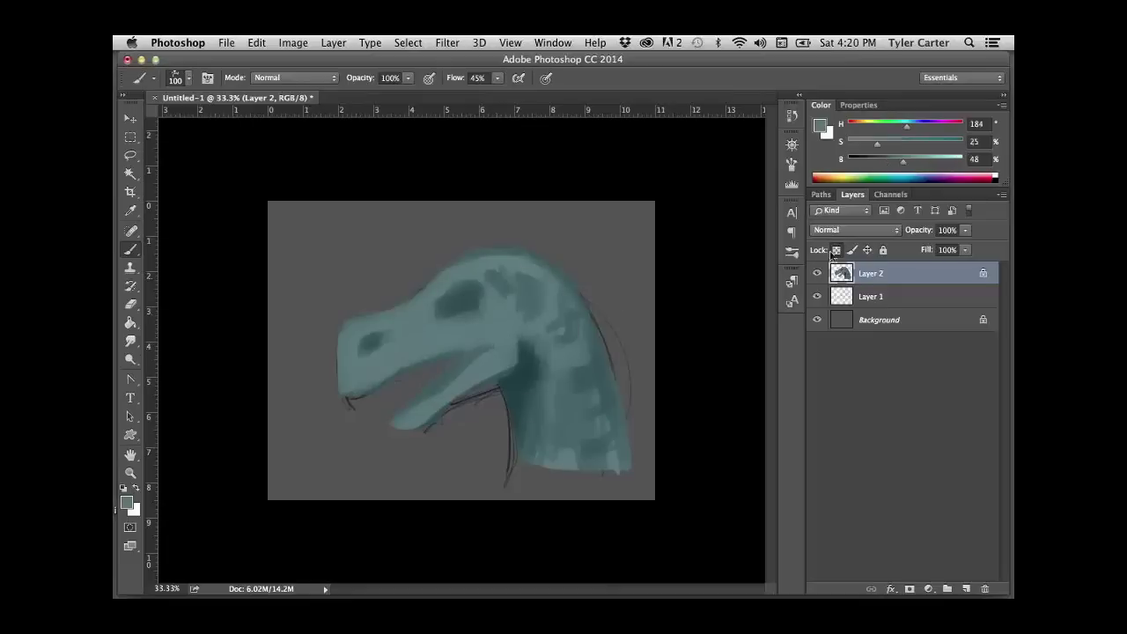
{"action": "left_click", "coordinate": [473, 304], "text": "alt"}
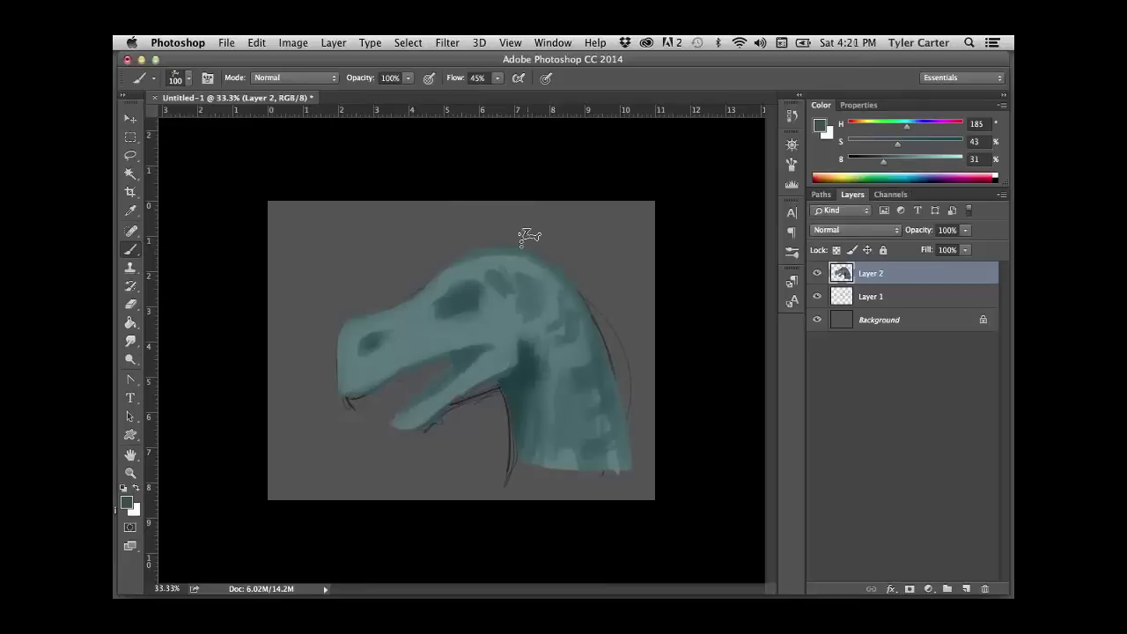
{"action": "left_click", "coordinate": [470, 306], "text": "alt"}
- Duplicate the sketch on Layer 1, place the copy above Layer 2 and merge it down into Layer 2
{"action": "left_click", "coordinate": [816, 273]}
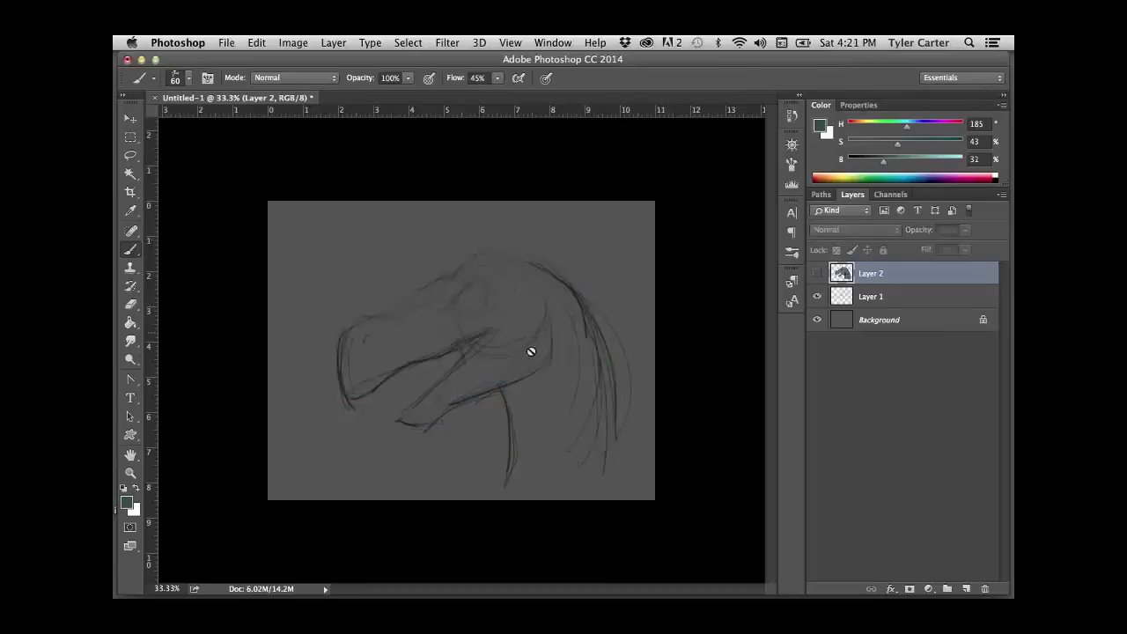
{"action": "left_click", "coordinate": [817, 274]}
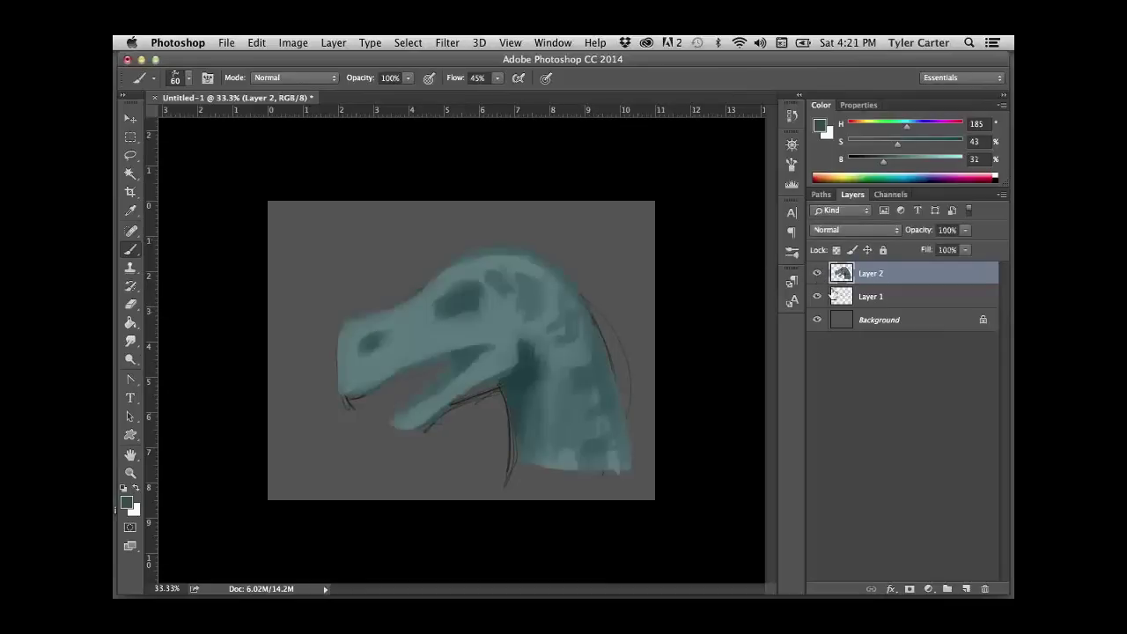
{"action": "left_click", "coordinate": [844, 301]}
{"action": "key", "text": "ctrl+j"}
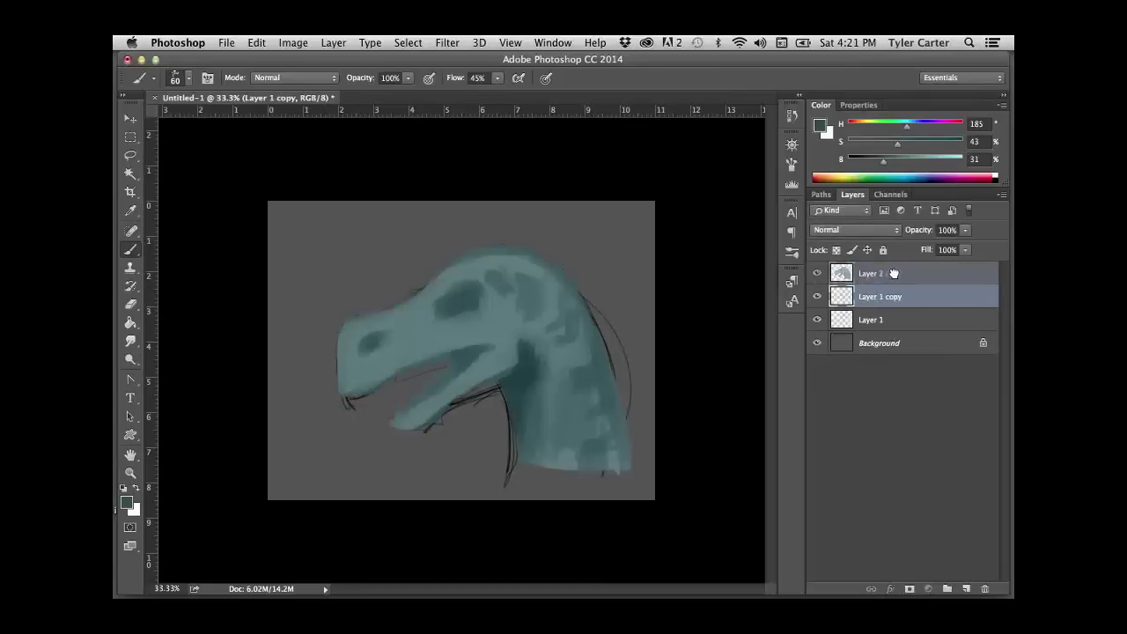
{"action": "left_click_drag", "start_coordinate": [897, 296], "coordinate": [895, 280]}
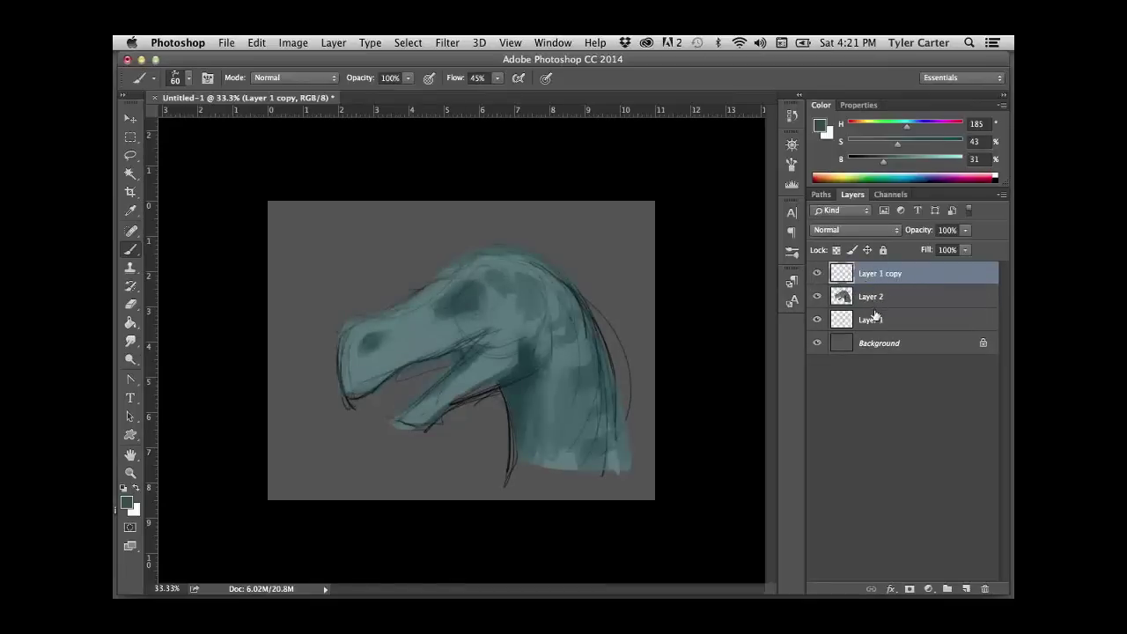
{"action": "key", "text": "ctrl+e"}
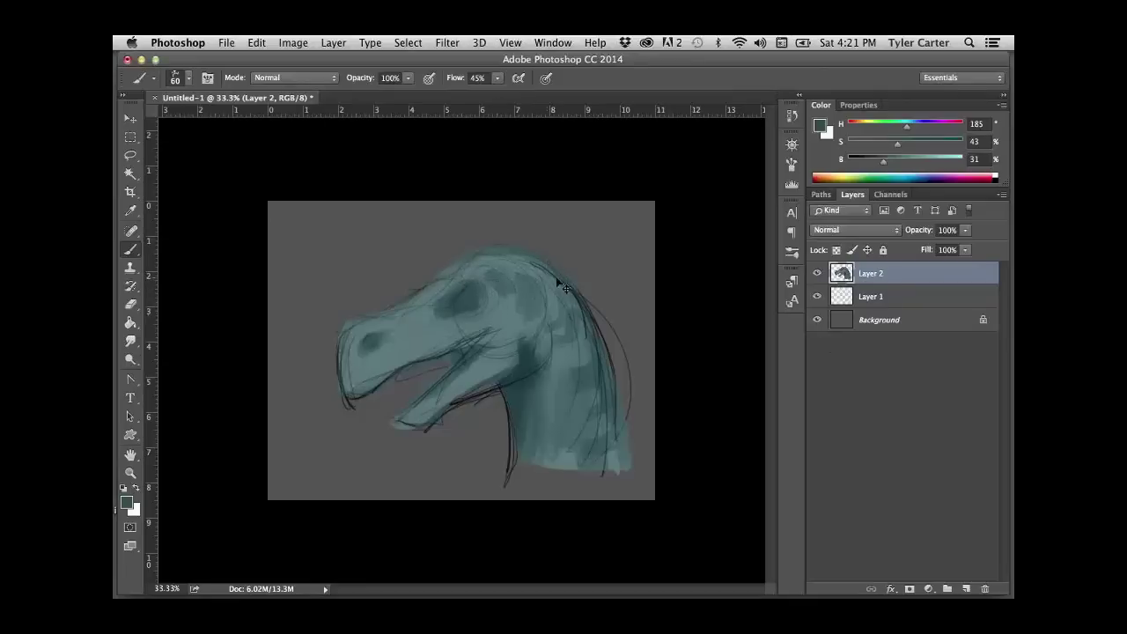
- Erase stray sketch lines below the snout with an 80 px eraser at 100% opacity, and hide Layer 1
{"action": "key", "text": "e"}
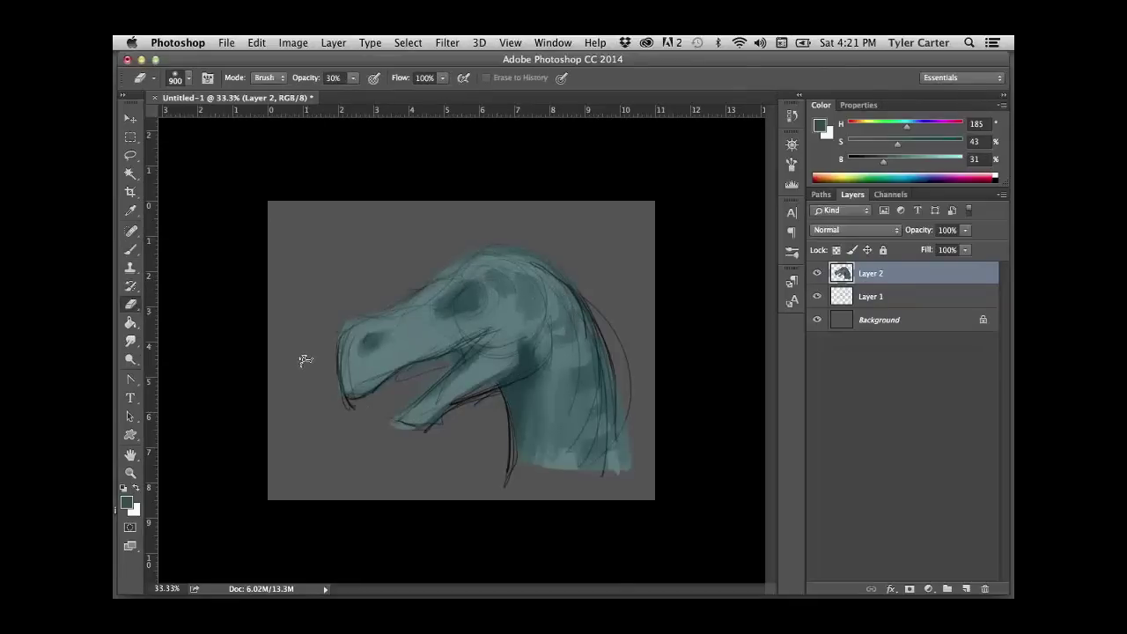
{"action": "key", "text": "bracketleft"}
{"action": "key", "text": "bracketleft"}
{"action": "key", "text": "bracketleft"}
{"action": "key", "text": "bracketleft"}
{"action": "key", "text": "bracketleft"}
{"action": "key", "text": "bracketleft"}
{"action": "key", "text": "bracketleft"}
{"action": "key", "text": "bracketleft"}
{"action": "key", "text": "bracketleft"}
{"action": "key", "text": "bracketleft"}
{"action": "key", "text": "bracketleft"}
{"action": "key", "text": "bracketleft"}
{"action": "key", "text": "b"}
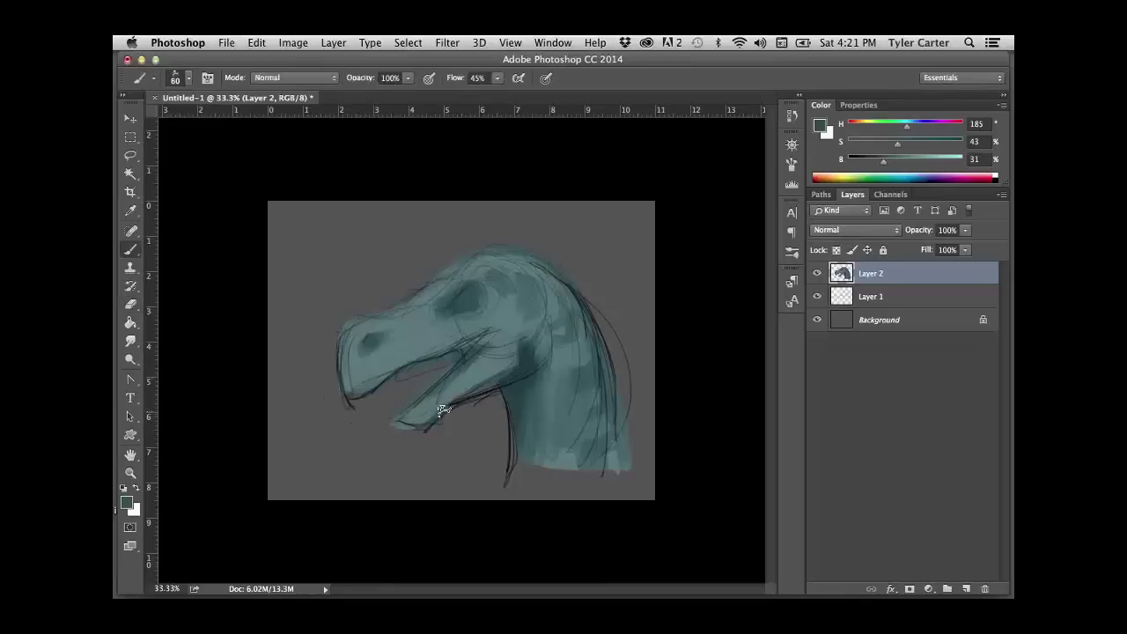
{"action": "key", "text": "e"}
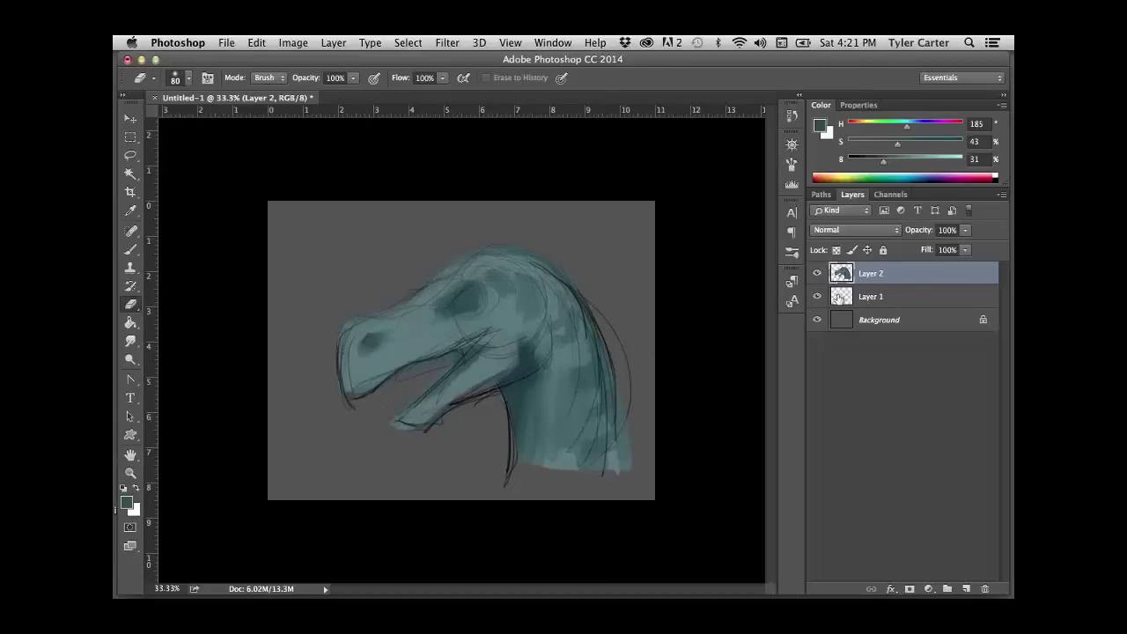
{"action": "left_click", "coordinate": [817, 296]}
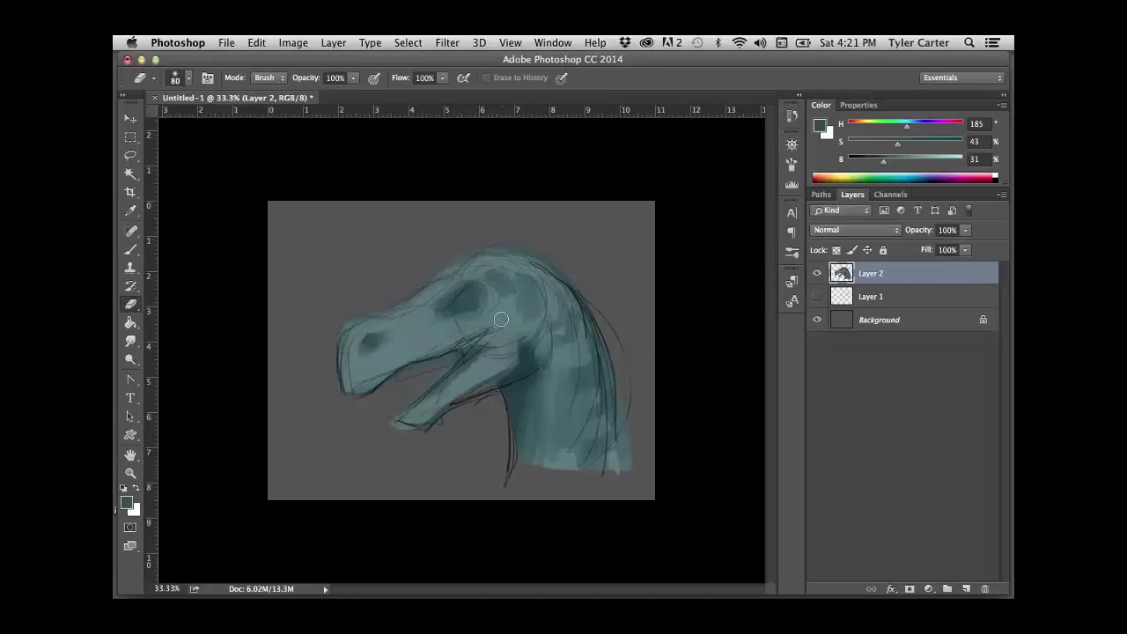
- Enlarge the brush to 125 px and darken the merged head layer with Hue/Saturation at Lightness -30
{"action": "key", "text": "b"}
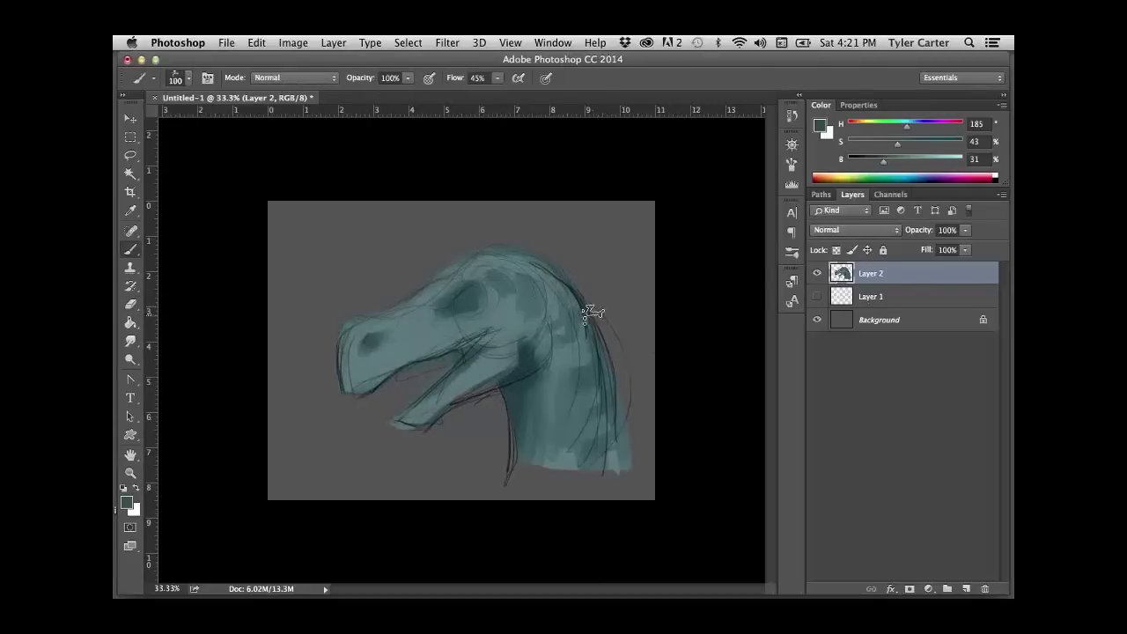
{"action": "key", "text": "bracketright"}
{"action": "left_click", "coordinate": [431, 325], "text": "alt"}
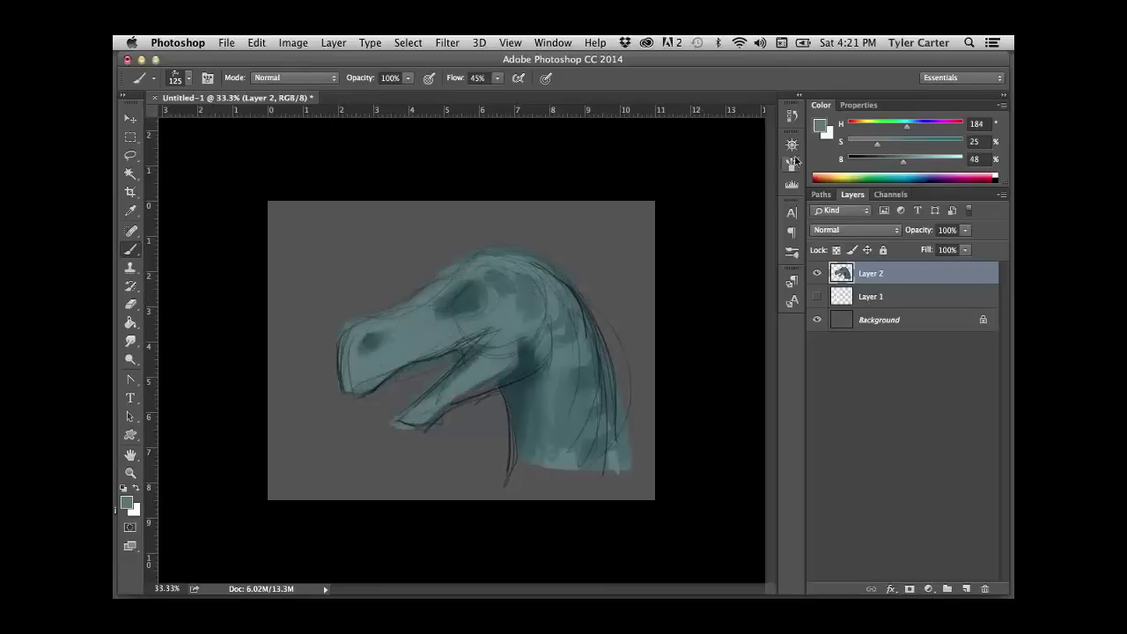
{"action": "key", "text": "super+u"}
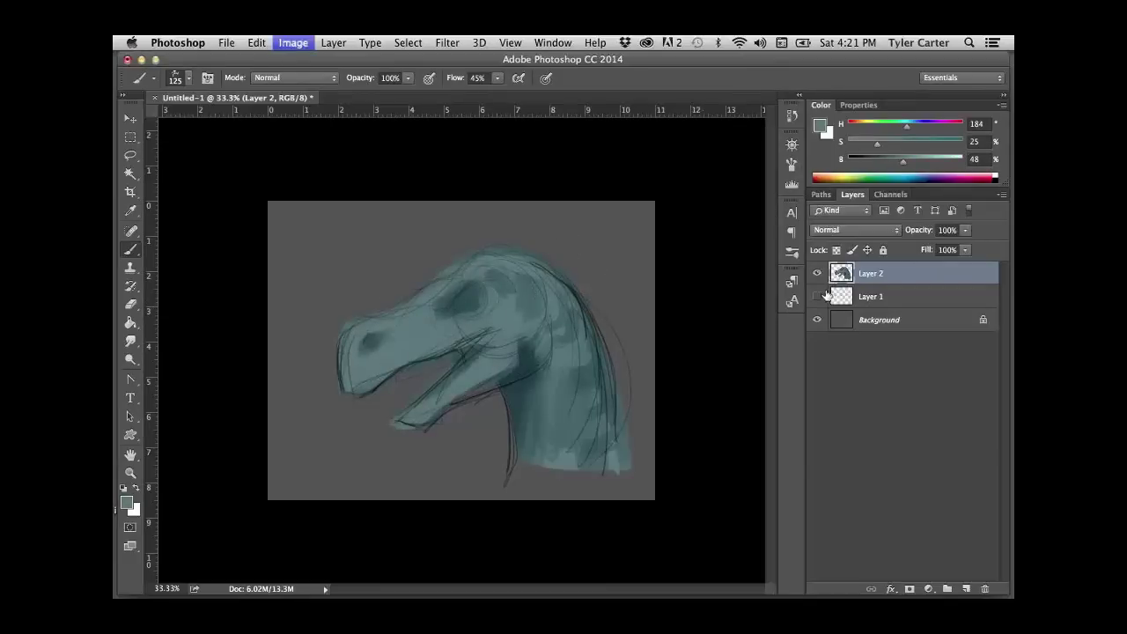
{"action": "left_click_drag", "start_coordinate": [778, 354], "coordinate": [755, 359]}
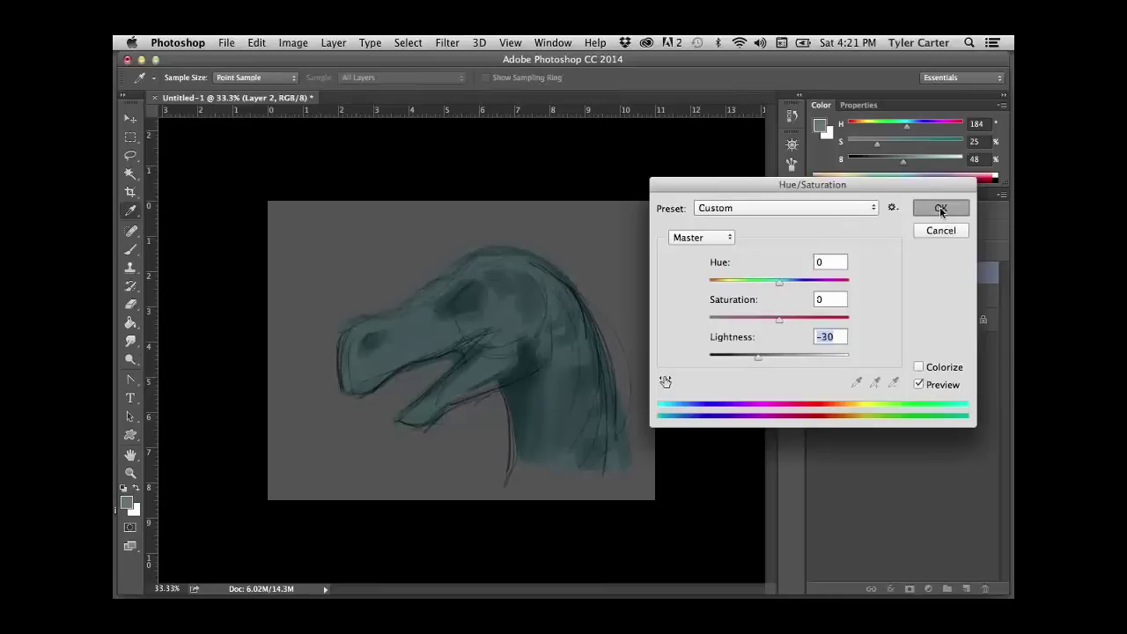
{"action": "left_click", "coordinate": [940, 210]}
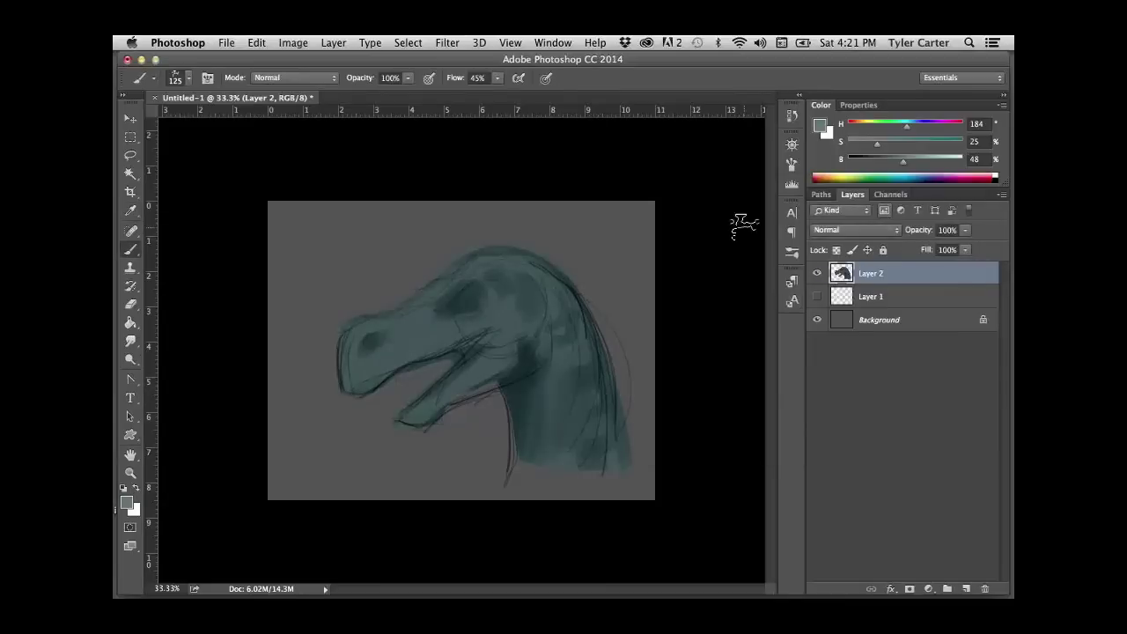
- Mute and darken the head again with Hue/Saturation at Saturation -22 and Lightness -18
{"action": "left_click", "coordinate": [432, 326], "text": "alt"}
{"action": "key", "text": "super+alt+u"}
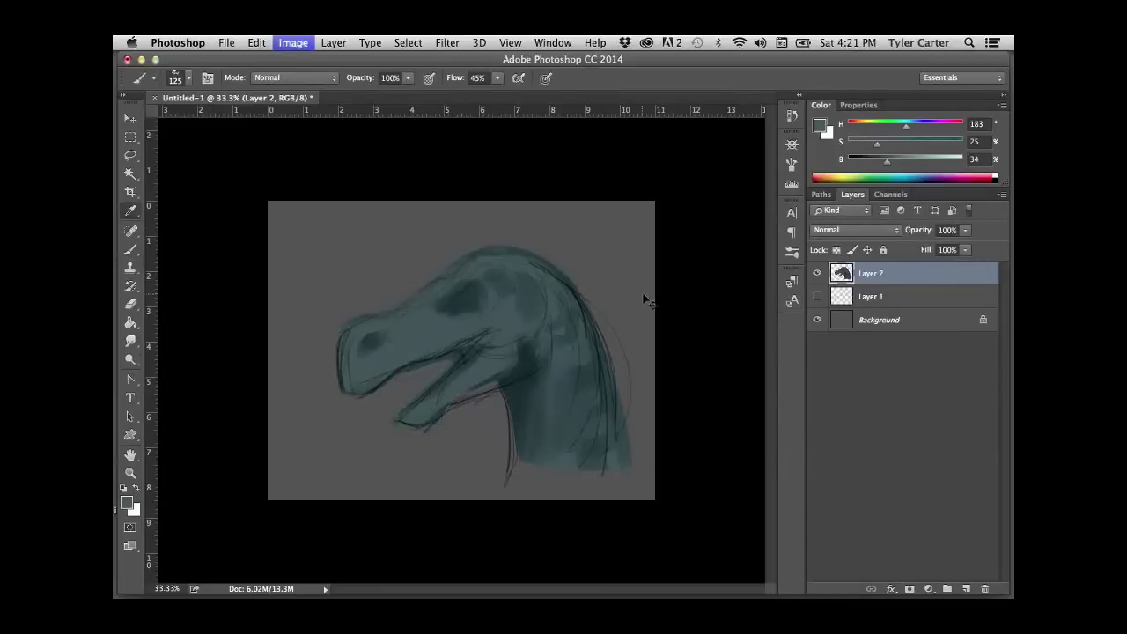
{"action": "left_click_drag", "start_coordinate": [778, 318], "coordinate": [766, 360]}
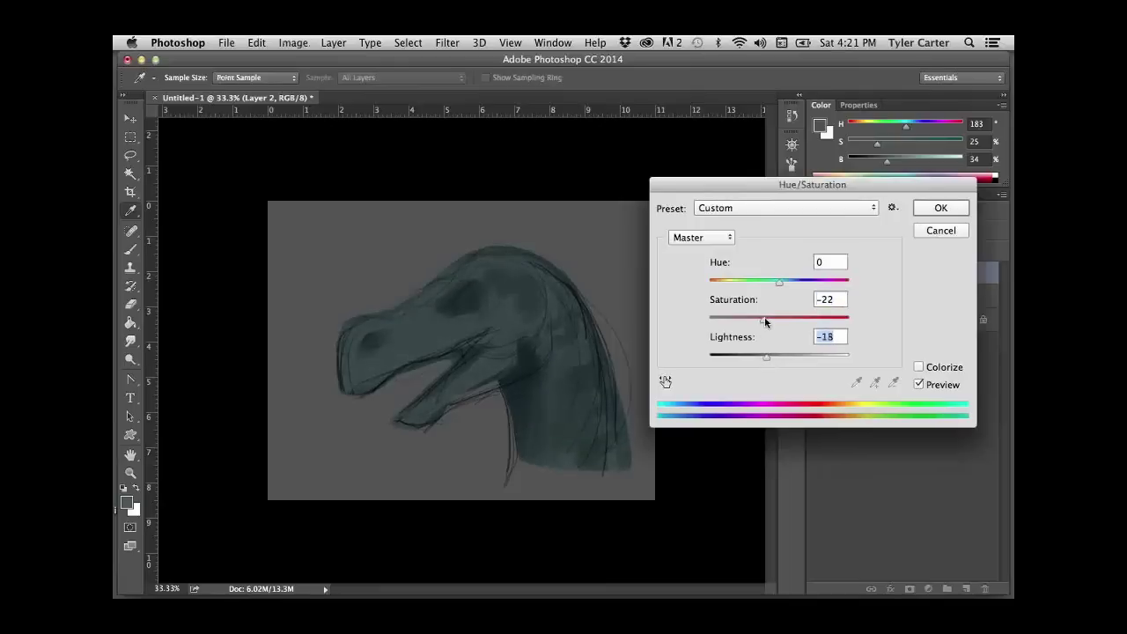
{"action": "left_click", "coordinate": [938, 209]}
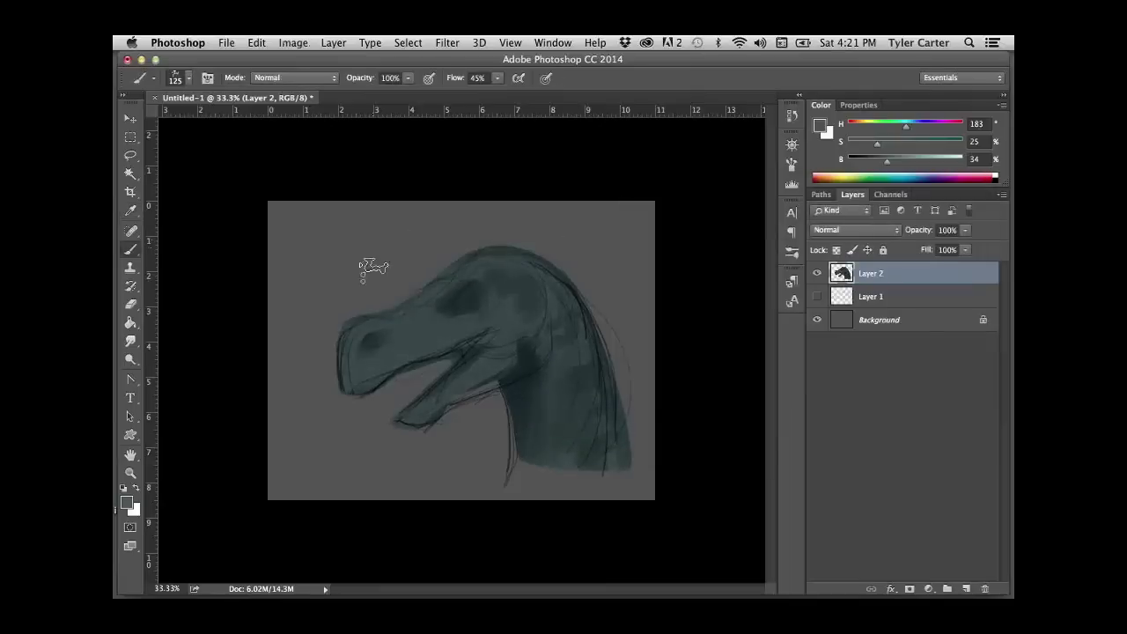
- Paint over the sketch lines on the crown, back of the head and neck with the 125 px brush in sampled dark teals
{"action": "left_click", "coordinate": [417, 325], "text": "alt"}
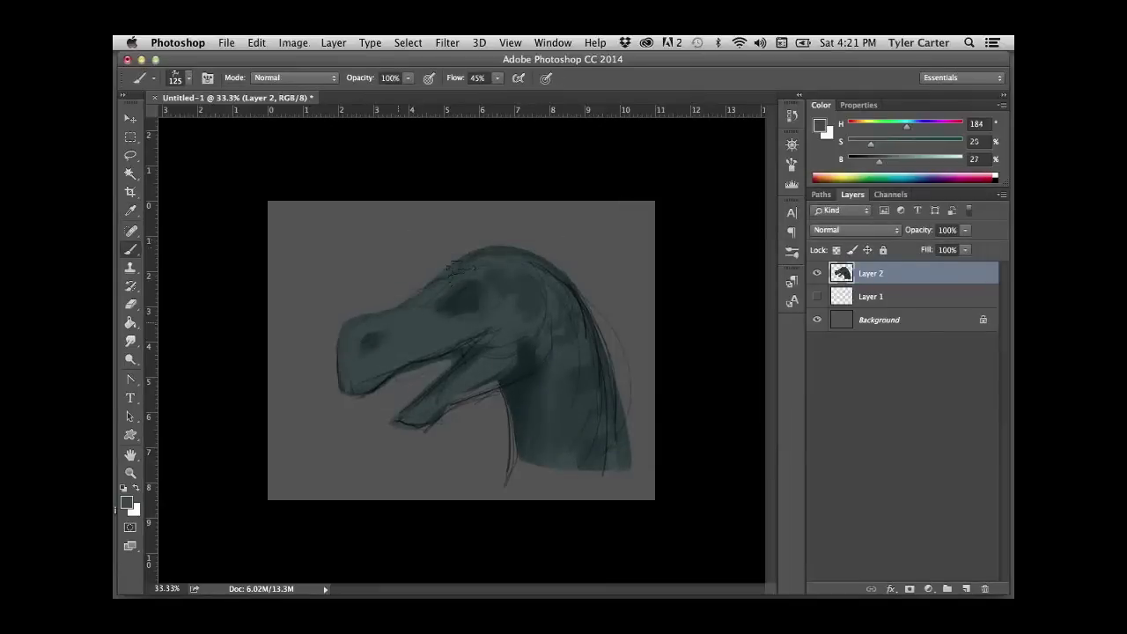
{"action": "mouse_move", "coordinate": [499, 262]}
{"action": "left_mouse_down"}
{"action": "mouse_move", "coordinate": [516, 287]}
{"action": "mouse_move", "coordinate": [512, 317]}
{"action": "mouse_move", "coordinate": [533, 291]}
{"action": "mouse_move", "coordinate": [557, 333]}
{"action": "mouse_move", "coordinate": [561, 317]}
{"action": "mouse_move", "coordinate": [531, 285]}
{"action": "mouse_move", "coordinate": [569, 423]}
{"action": "mouse_move", "coordinate": [579, 394]}
{"action": "mouse_move", "coordinate": [570, 356]}
{"action": "mouse_move", "coordinate": [613, 450]}
{"action": "mouse_move", "coordinate": [598, 378]}
{"action": "mouse_move", "coordinate": [625, 449]}
{"action": "left_mouse_up"}
{"action": "left_click", "coordinate": [572, 360], "text": "alt"}
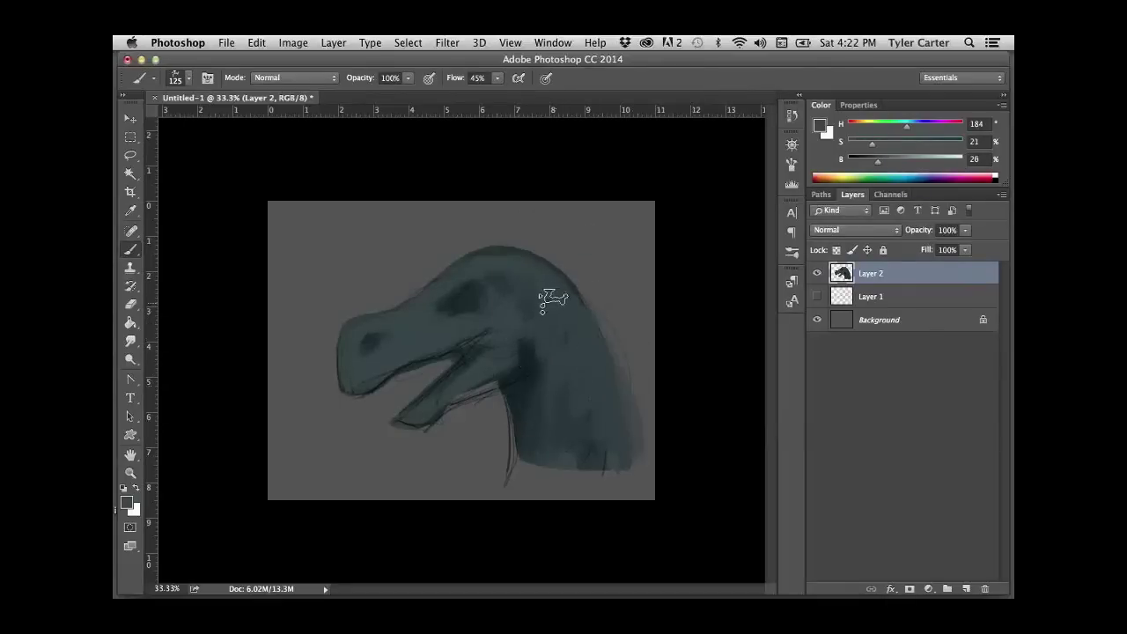
{"action": "left_click", "coordinate": [533, 363], "text": "alt"}
{"action": "mouse_move", "coordinate": [572, 295]}
{"action": "left_mouse_down"}
{"action": "mouse_move", "coordinate": [616, 415]}
{"action": "mouse_move", "coordinate": [559, 287]}
{"action": "mouse_move", "coordinate": [586, 340]}
{"action": "mouse_move", "coordinate": [528, 281]}
{"action": "mouse_move", "coordinate": [516, 252]}
{"action": "mouse_move", "coordinate": [464, 263]}
{"action": "left_mouse_up"}
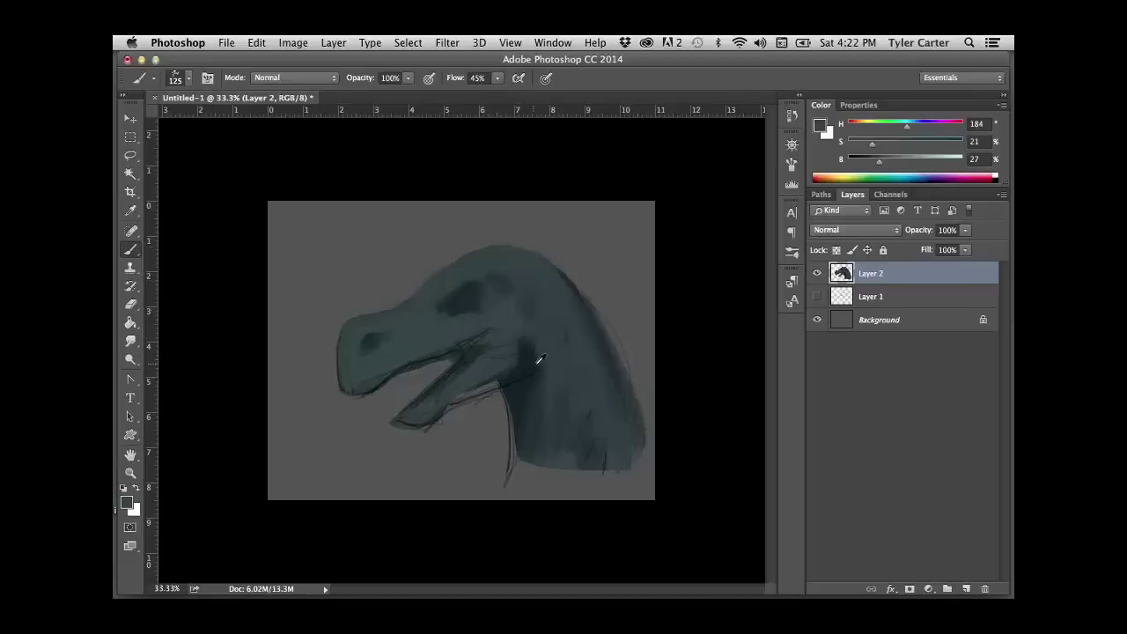
- Paint over the jaw's sketch lines and rework the shadow behind the jaw with sampled mid and dark teals
{"action": "left_click", "coordinate": [518, 389], "text": "alt"}
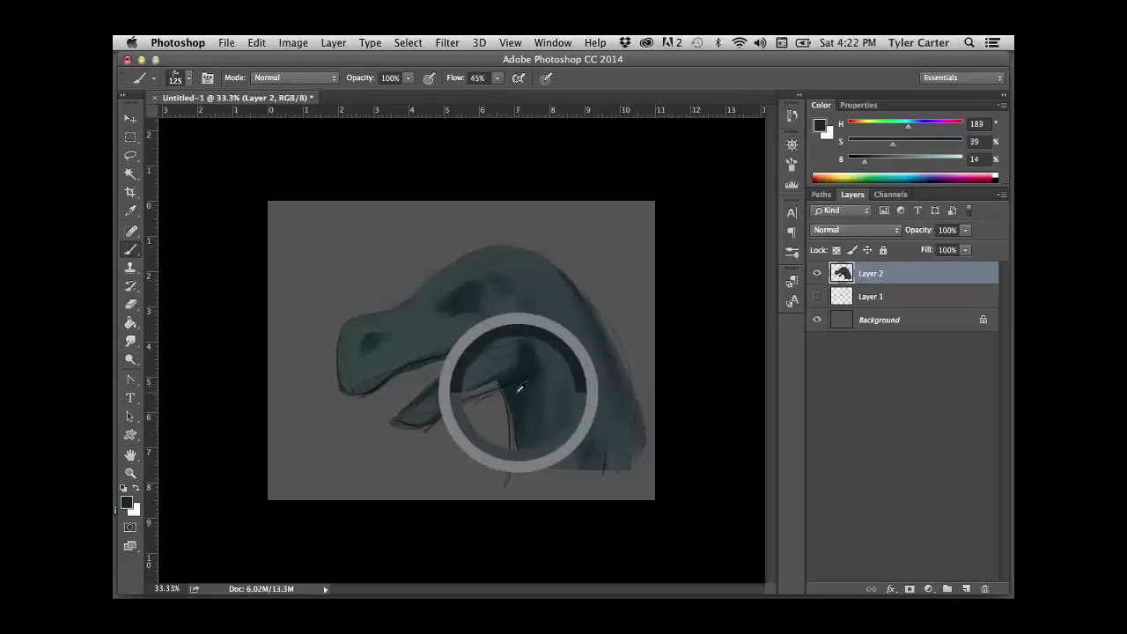
{"action": "left_click", "coordinate": [497, 350], "text": "alt"}
{"action": "left_click", "coordinate": [538, 370], "text": "alt"}
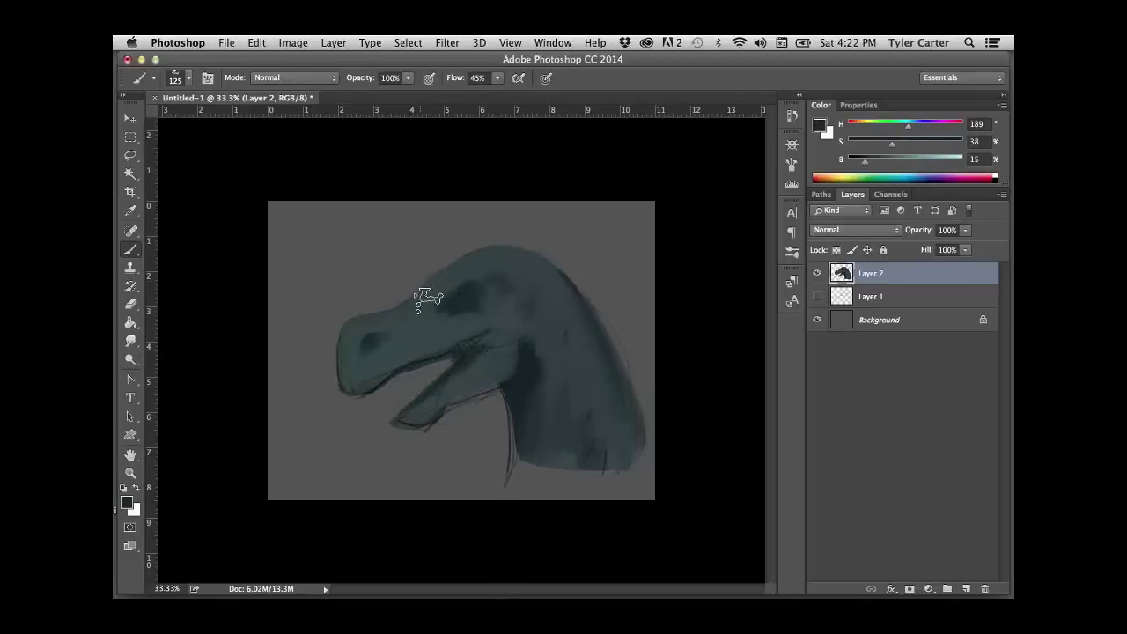
- Refine the eye socket and brow with a 60 px brush, using dark and mid teals sampled around the eye
{"action": "key", "text": "bracketleft"}
{"action": "key", "text": "bracketleft"}
{"action": "key", "text": "bracketleft"}
{"action": "left_click", "coordinate": [467, 297], "text": "alt"}
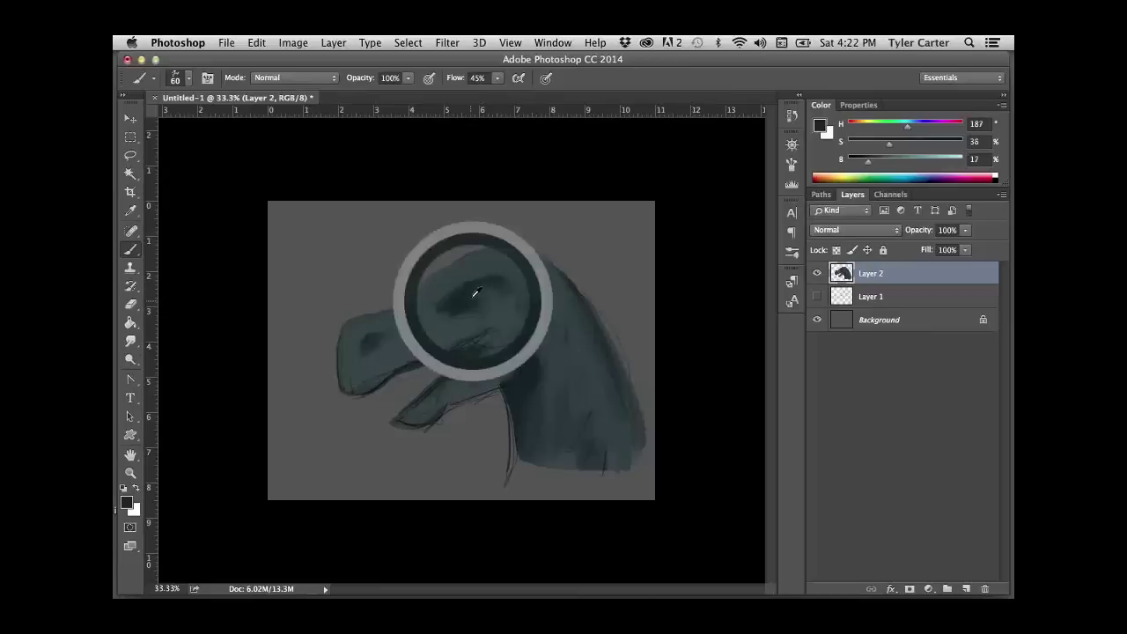
{"action": "left_click", "coordinate": [482, 279], "text": "alt"}
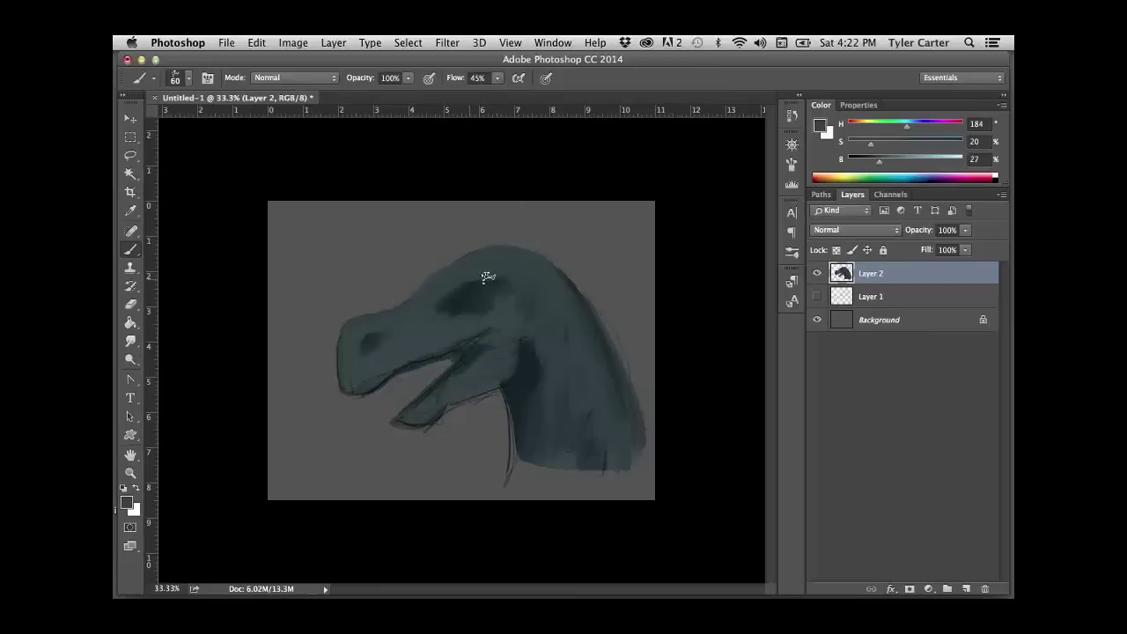
- Blend darker sampled teal over the snout, cheek and neck with the brush enlarged to 150 px
{"action": "key", "text": "bracketright"}
{"action": "left_click", "coordinate": [502, 365], "text": "alt"}
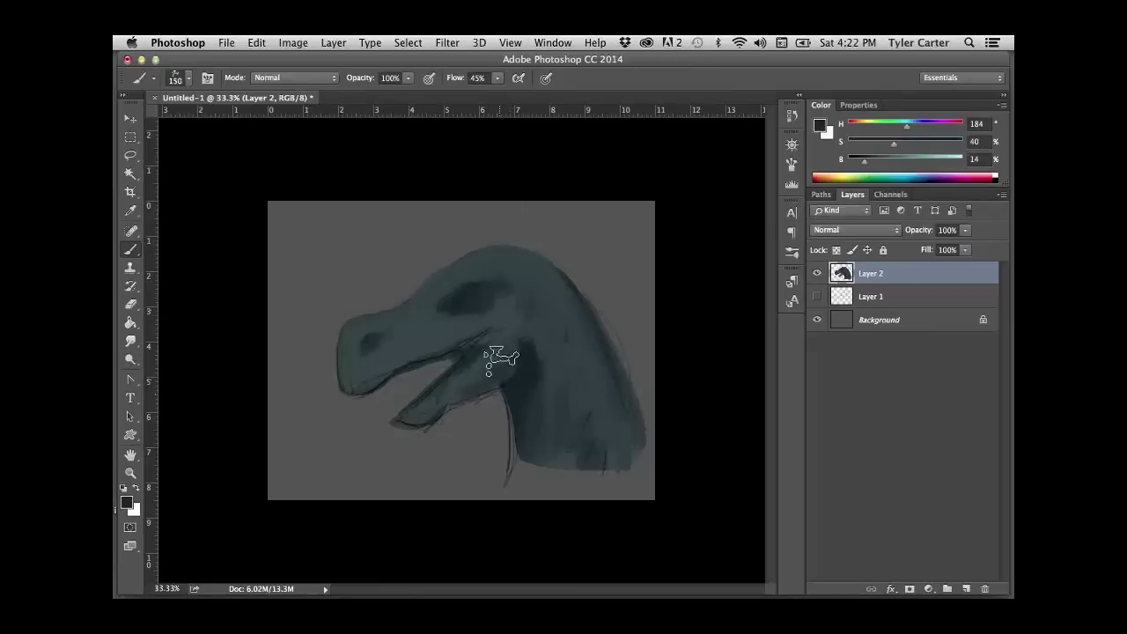
{"action": "left_click", "coordinate": [463, 398], "text": "alt"}
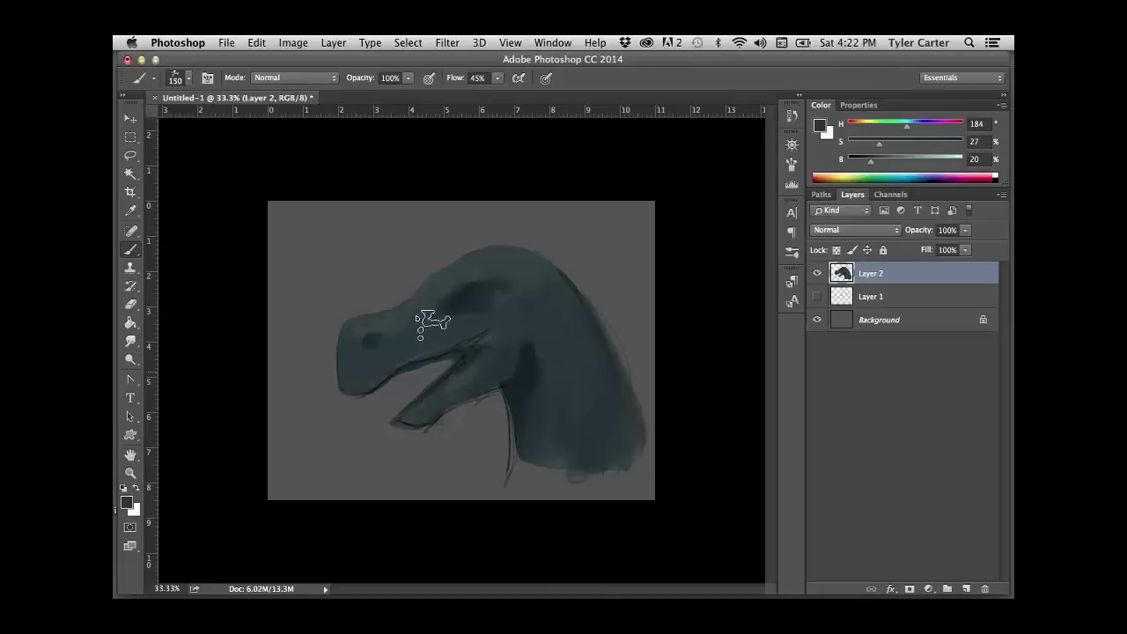
- Select the Background layer and raise its Lightness with Hue/Saturation to make it light grey
{"action": "left_click", "coordinate": [886, 303]}
{"action": "left_click", "coordinate": [880, 328]}
{"action": "key", "text": "super+u"}
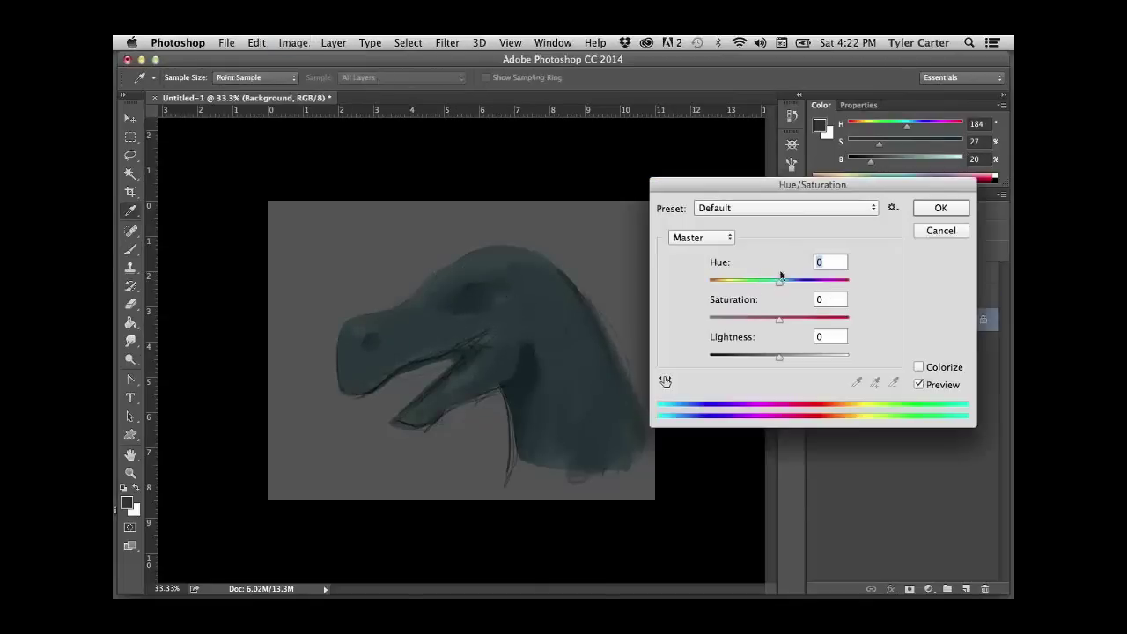
{"action": "left_click_drag", "start_coordinate": [766, 356], "coordinate": [824, 356]}
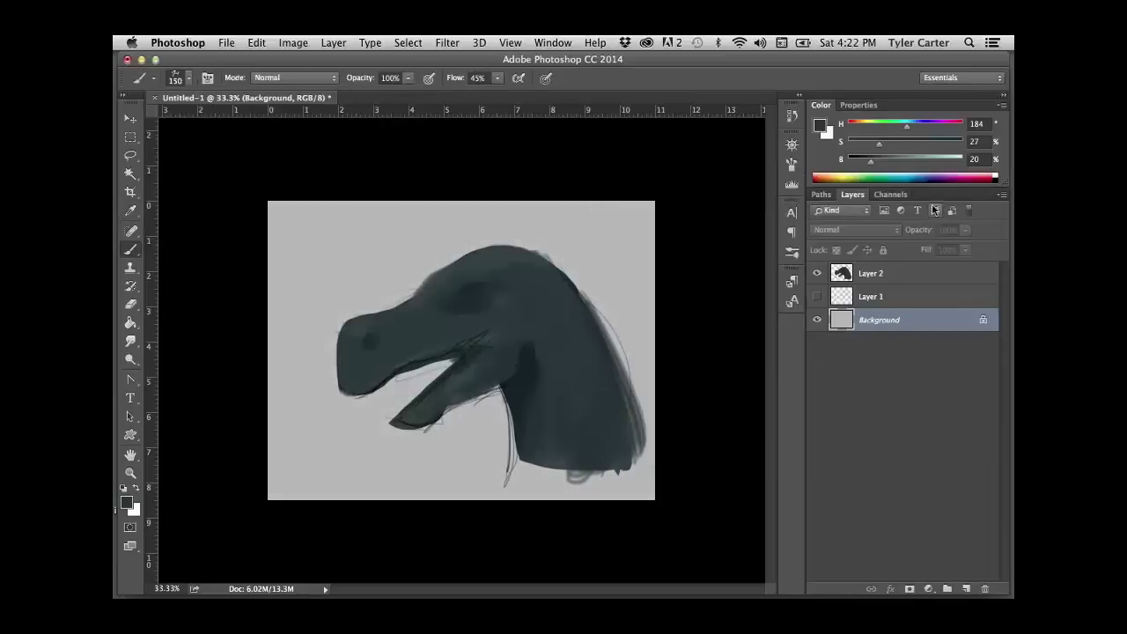
- Shift the dinosaur head on Layer 2 to a reddish brown by setting its Hue to -180 with Hue/Saturation
{"action": "key", "text": "super+b"}
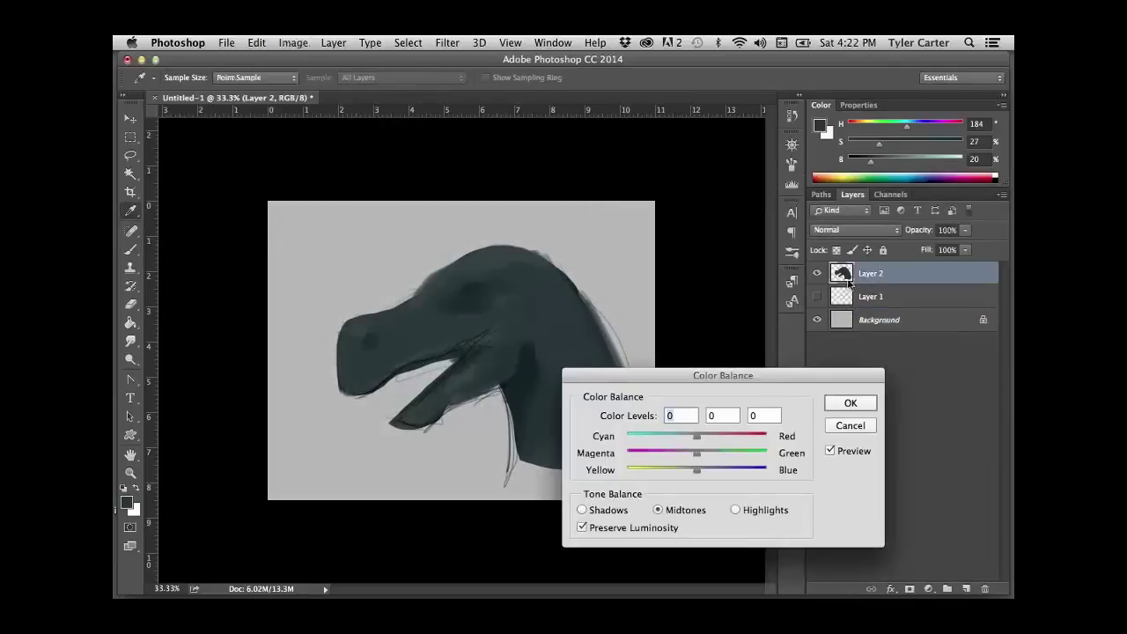
{"action": "left_click", "coordinate": [834, 426]}
{"action": "key", "text": "super+u"}
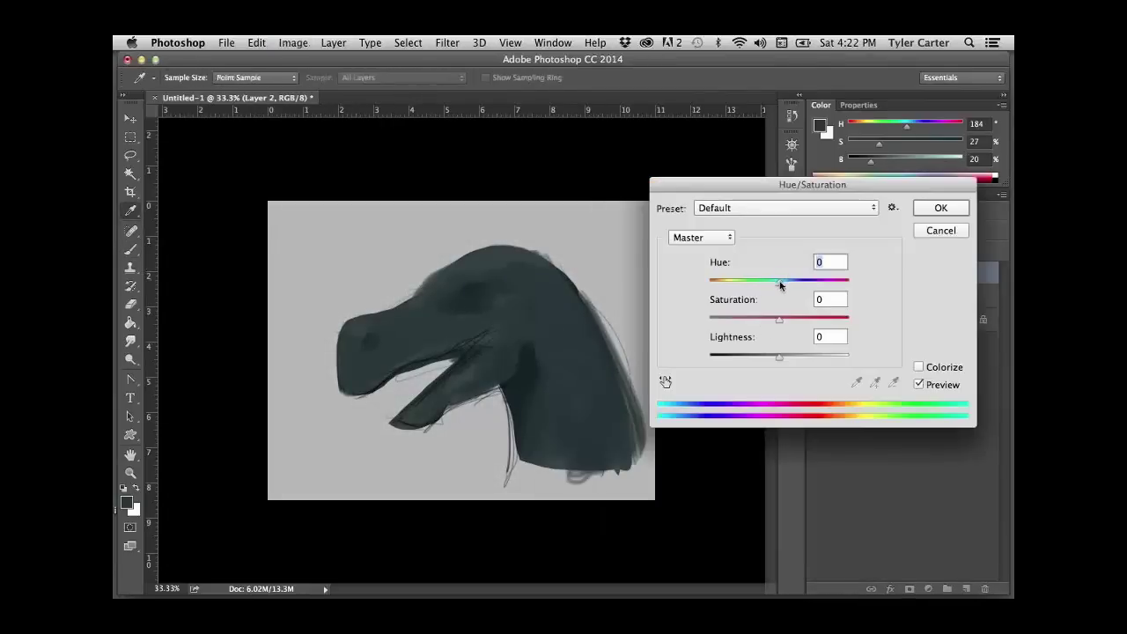
{"action": "left_click_drag", "start_coordinate": [779, 282], "coordinate": [699, 289]}
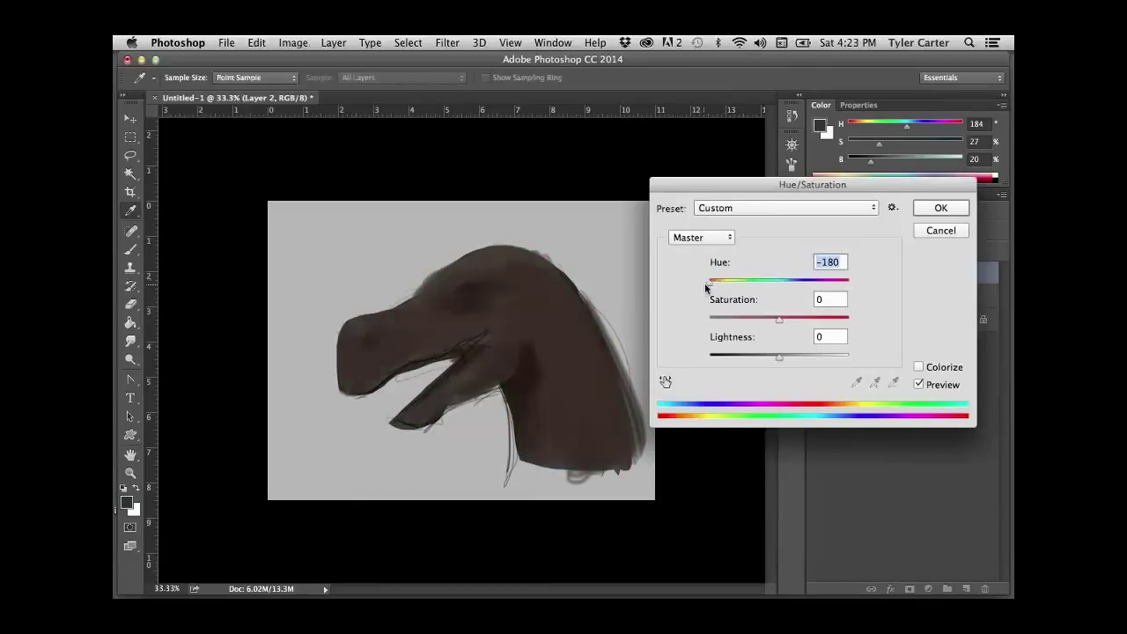
{"action": "left_click", "coordinate": [933, 211]}
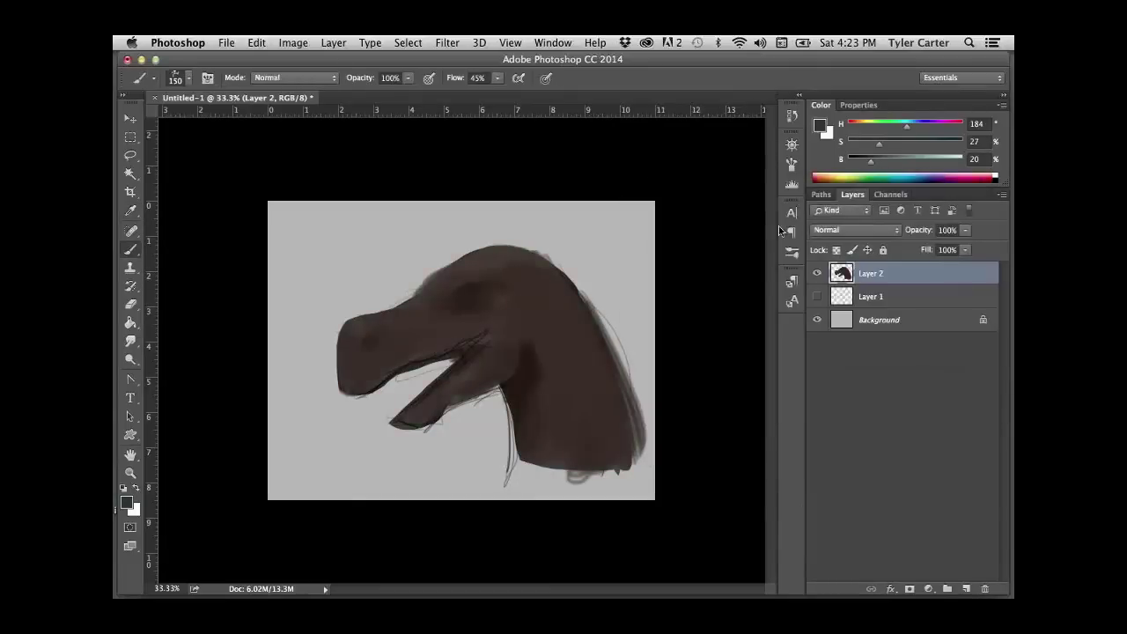
- Repaint the crown, brow and snout with sampled dark brown, using a 150 px brush to bulk up their outlines
{"action": "left_click", "coordinate": [527, 275], "text": "alt"}
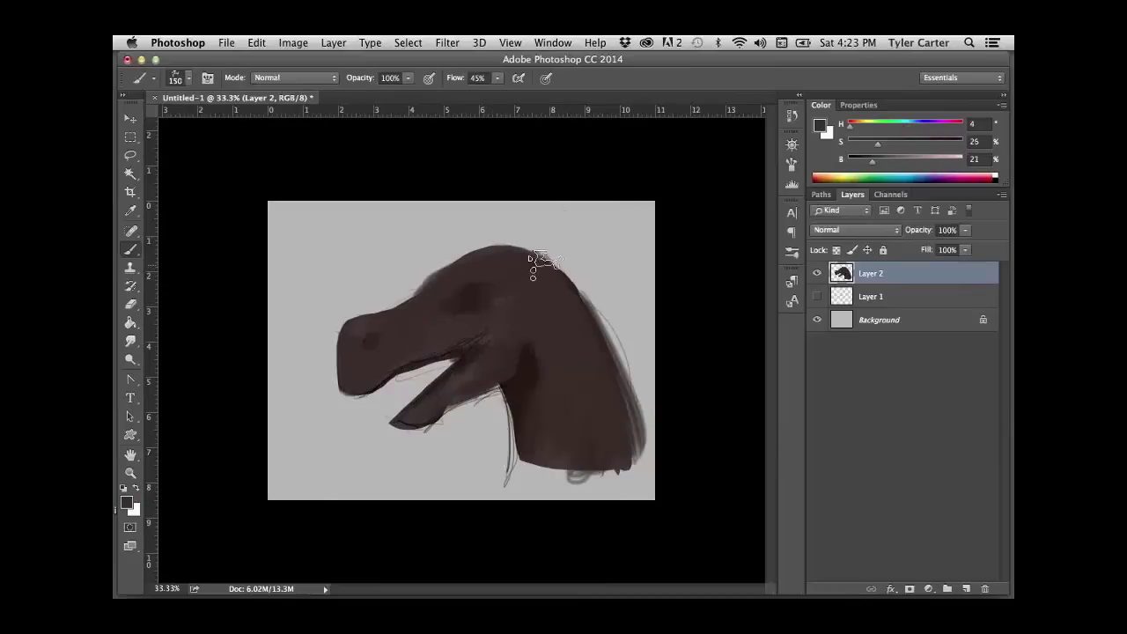
{"action": "mouse_move", "coordinate": [531, 259]}
{"action": "left_mouse_down"}
{"action": "mouse_move", "coordinate": [487, 256]}
{"action": "mouse_move", "coordinate": [514, 244]}
{"action": "mouse_move", "coordinate": [403, 313]}
{"action": "mouse_move", "coordinate": [349, 326]}
{"action": "mouse_move", "coordinate": [347, 370]}
{"action": "mouse_move", "coordinate": [407, 304]}
{"action": "mouse_move", "coordinate": [463, 279]}
{"action": "mouse_move", "coordinate": [456, 320]}
{"action": "mouse_move", "coordinate": [358, 366]}
{"action": "mouse_move", "coordinate": [390, 313]}
{"action": "mouse_move", "coordinate": [343, 327]}
{"action": "mouse_move", "coordinate": [414, 303]}
{"action": "mouse_move", "coordinate": [480, 254]}
{"action": "mouse_move", "coordinate": [540, 252]}
{"action": "mouse_move", "coordinate": [552, 298]}
{"action": "left_mouse_up"}
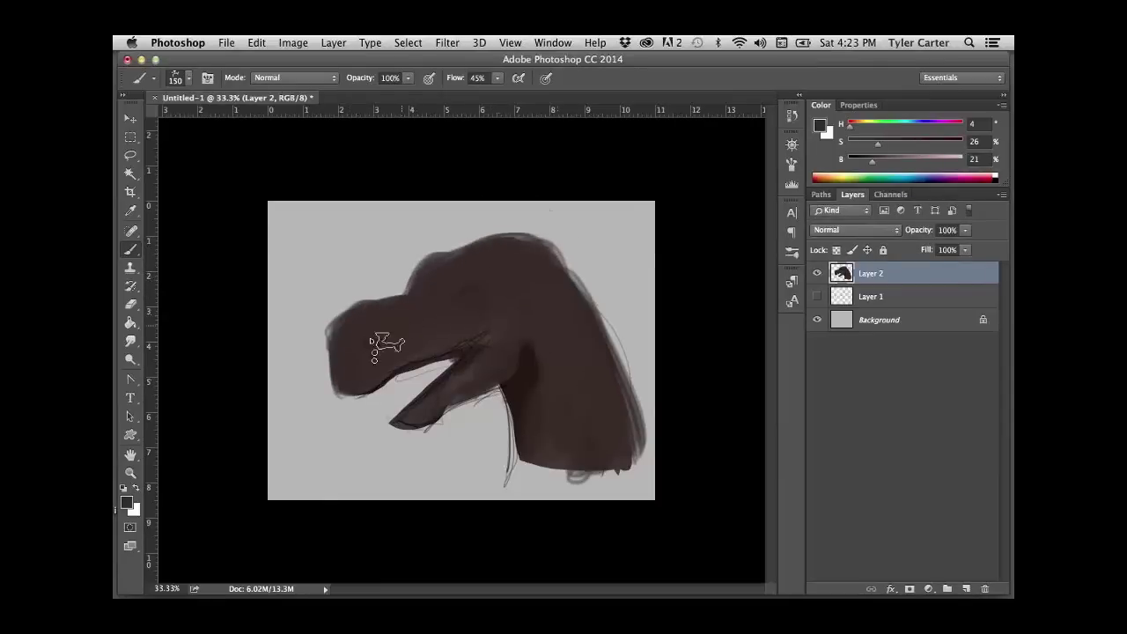
{"action": "left_click", "coordinate": [530, 324], "text": "alt"}
{"action": "left_click", "coordinate": [429, 347], "text": "alt"}
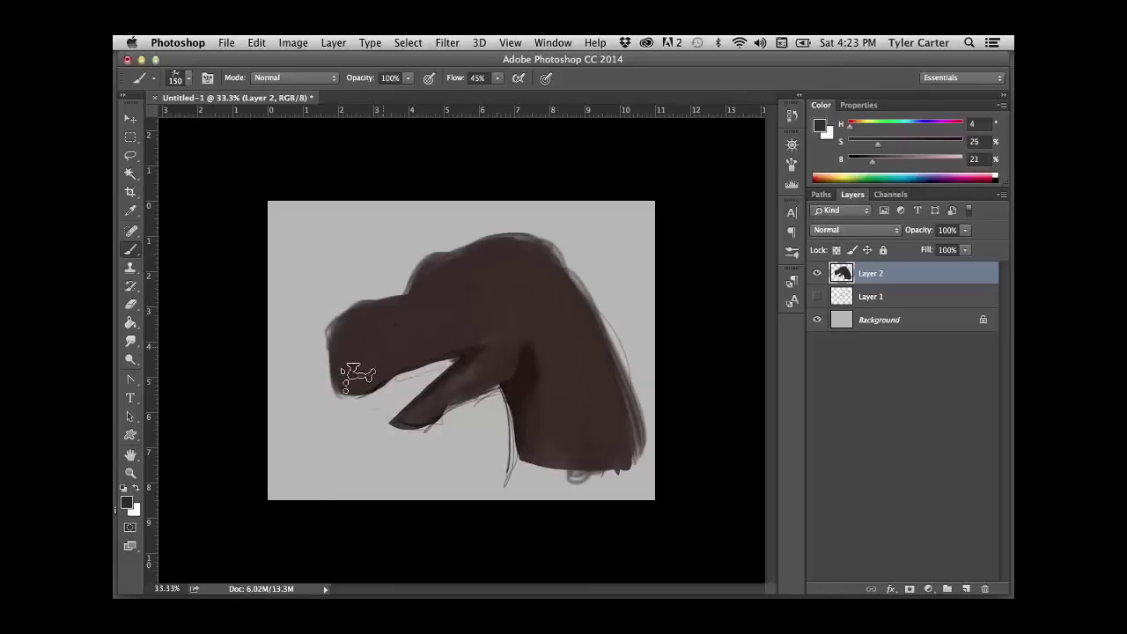
- Fill the lower jaw with sampled brown and clean up its tip with light grey sampled from the background
{"action": "left_click", "coordinate": [524, 321], "text": "alt"}
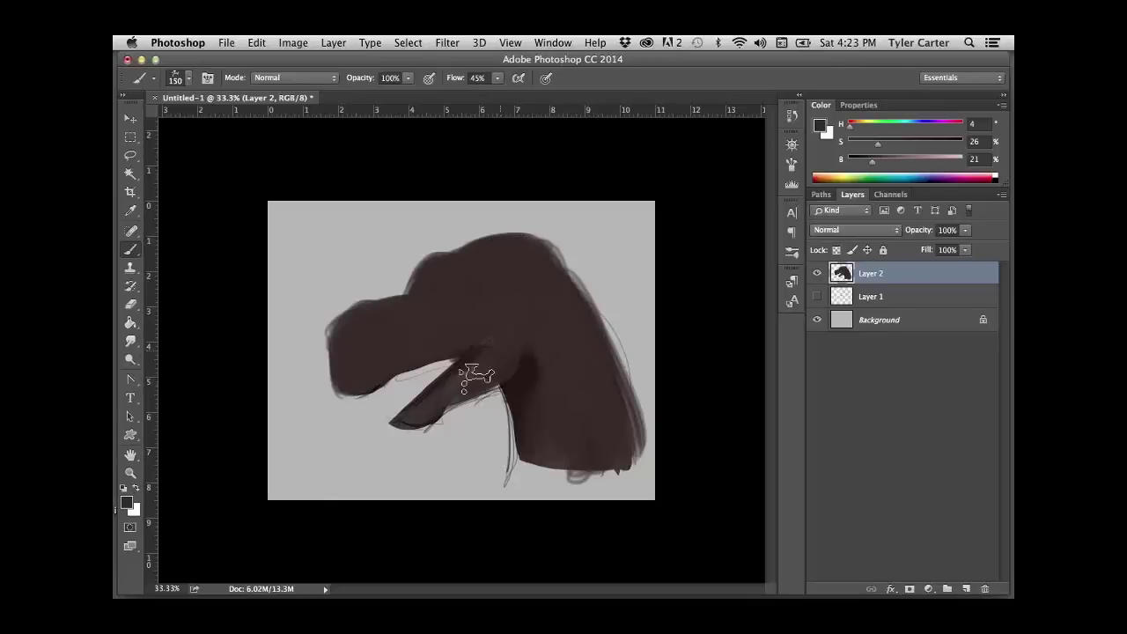
{"action": "left_click_drag", "start_coordinate": [440, 398], "coordinate": [402, 408]}
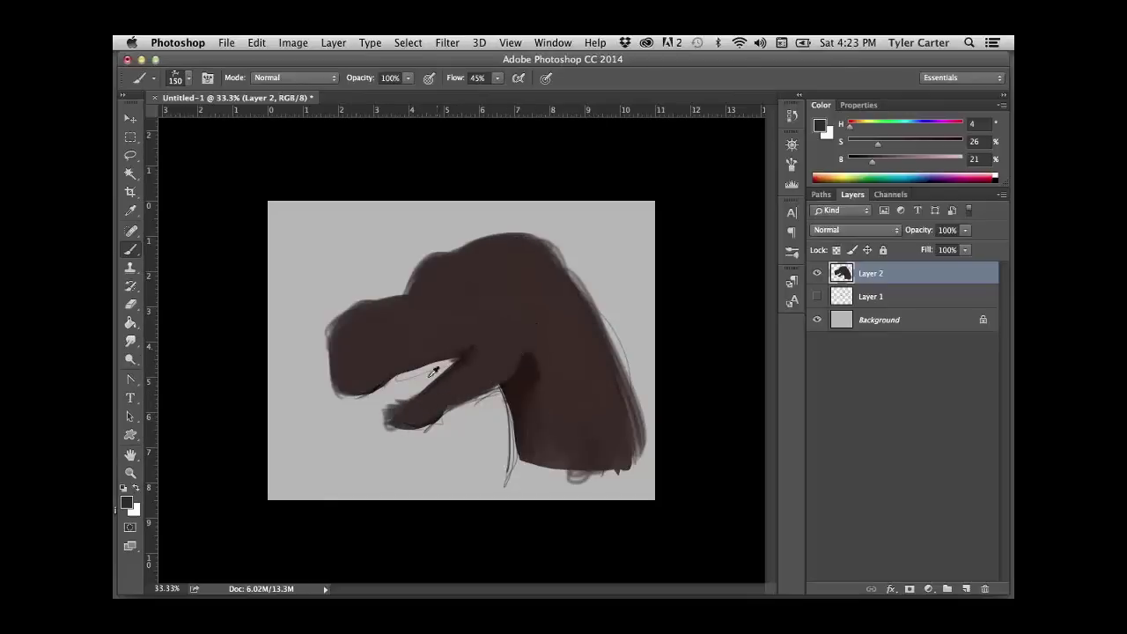
{"action": "left_click", "coordinate": [395, 394], "text": "alt"}
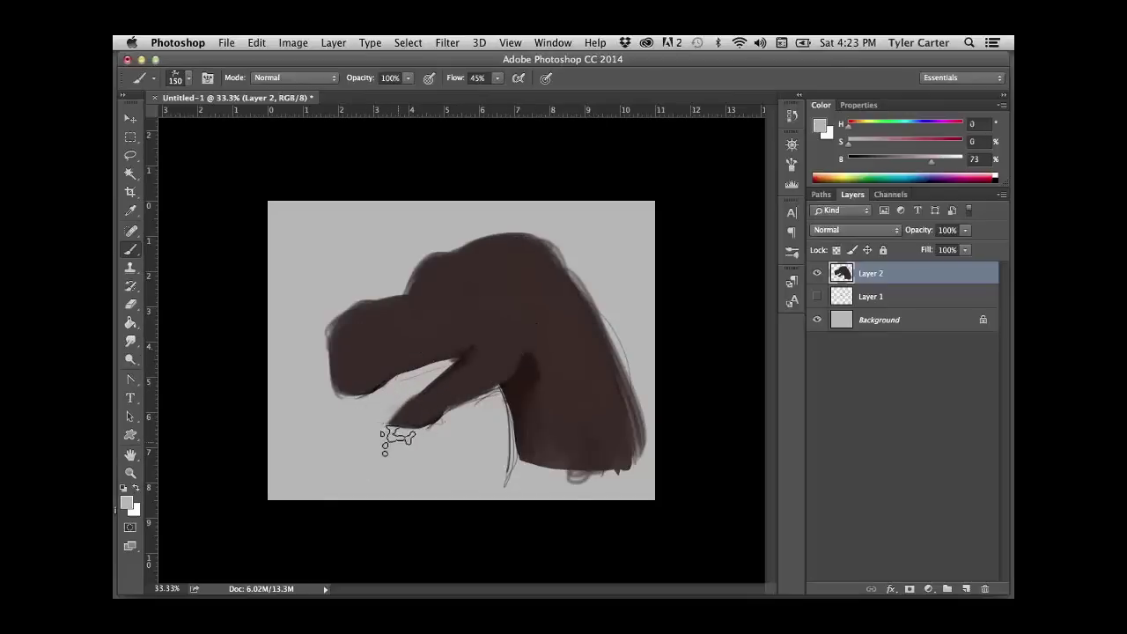
- Paint darker brown shadow down the throat and along the neck base, then smooth the back of the head with mid brown
{"action": "left_click", "coordinate": [528, 384], "text": "alt"}
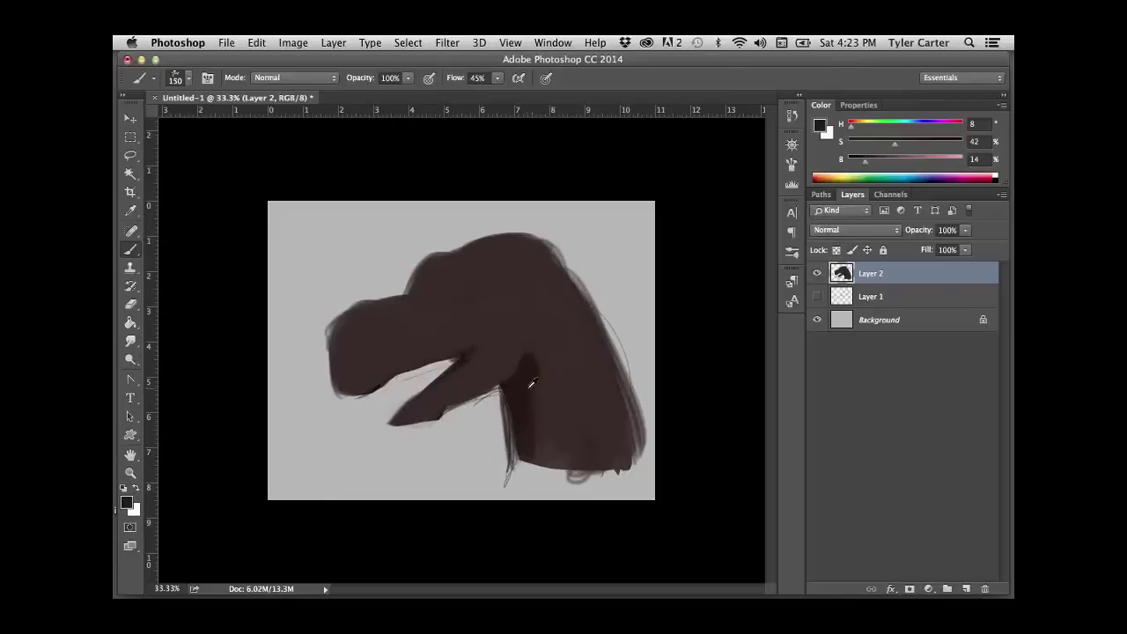
{"action": "left_click", "coordinate": [421, 302], "text": "alt"}
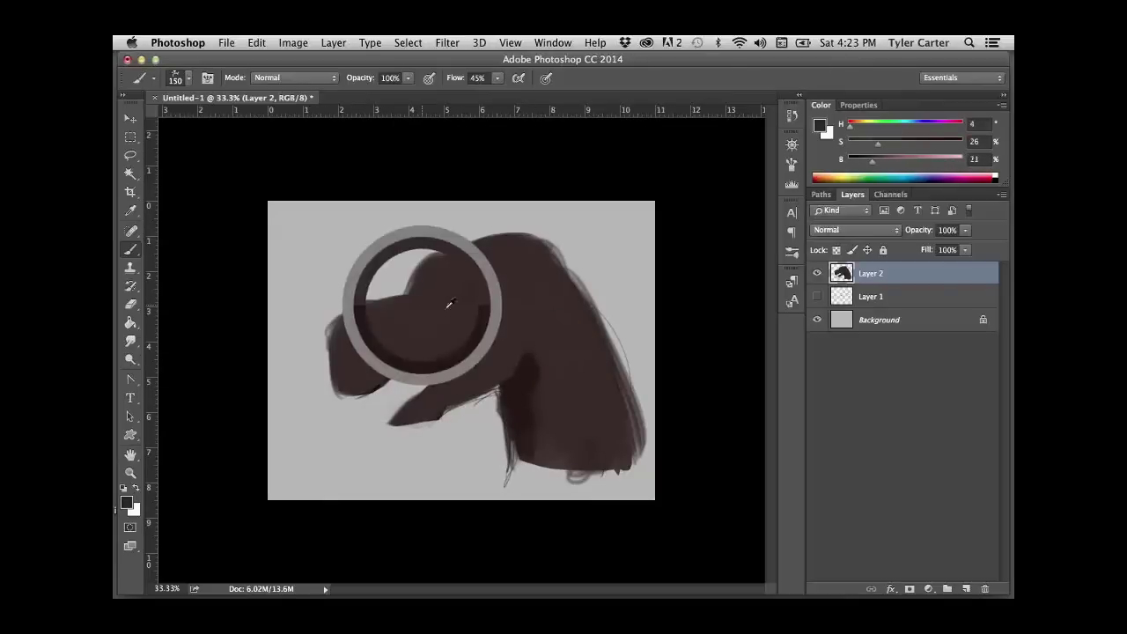
{"action": "left_click", "coordinate": [530, 369], "text": "alt"}
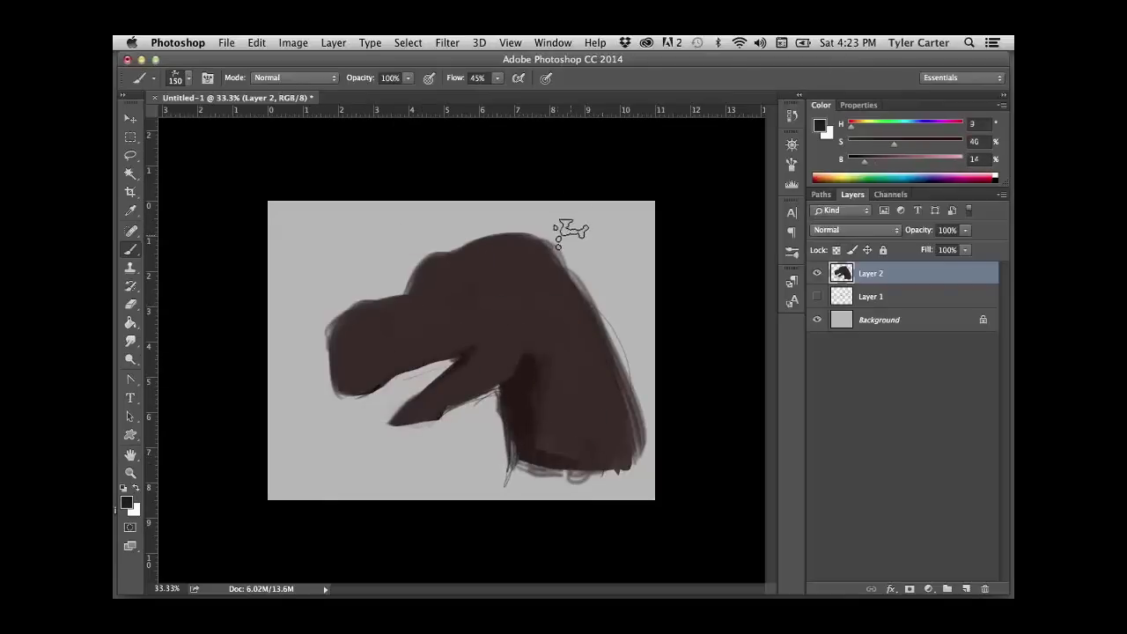
{"action": "left_click", "coordinate": [552, 273], "text": "alt"}
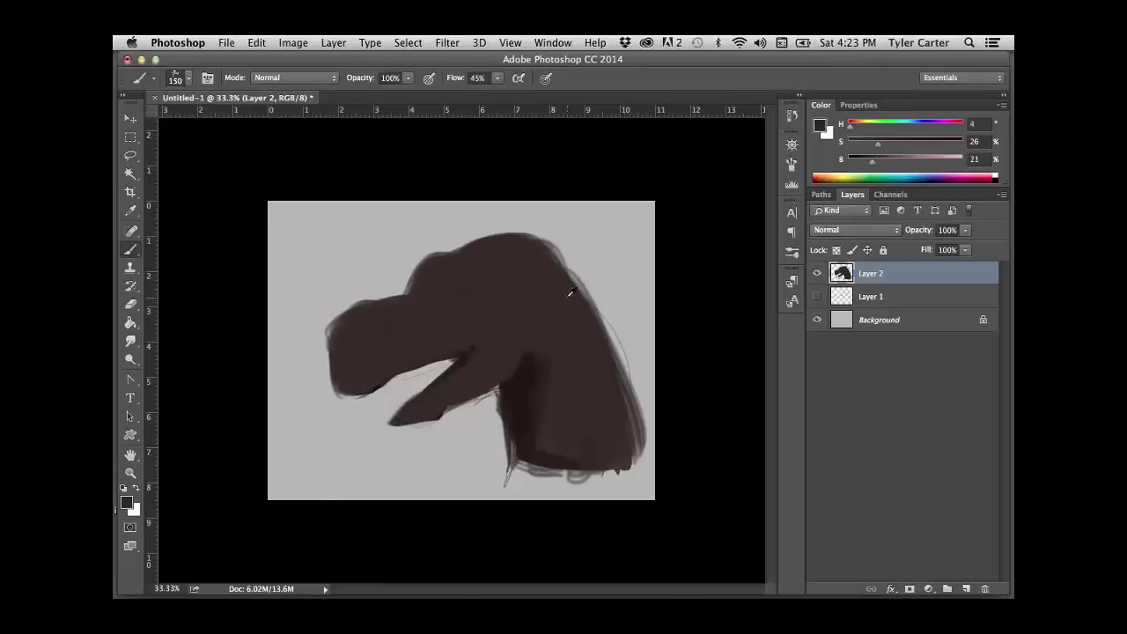
{"action": "left_click_drag", "start_coordinate": [548, 256], "coordinate": [570, 333]}
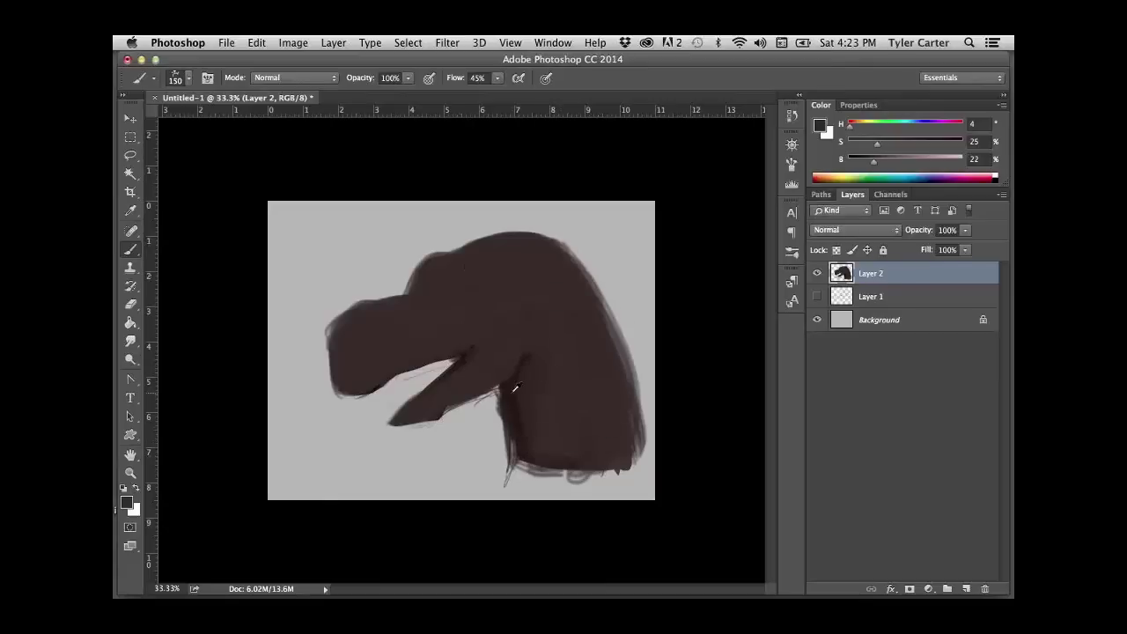
- Darken the back of the neck with deep brown strokes and carry the shading up over the crown
{"action": "left_click", "coordinate": [607, 344], "text": "alt"}
{"action": "left_click_drag", "start_coordinate": [607, 343], "coordinate": [629, 356]}
{"action": "left_click_drag", "start_coordinate": [636, 449], "coordinate": [616, 343]}
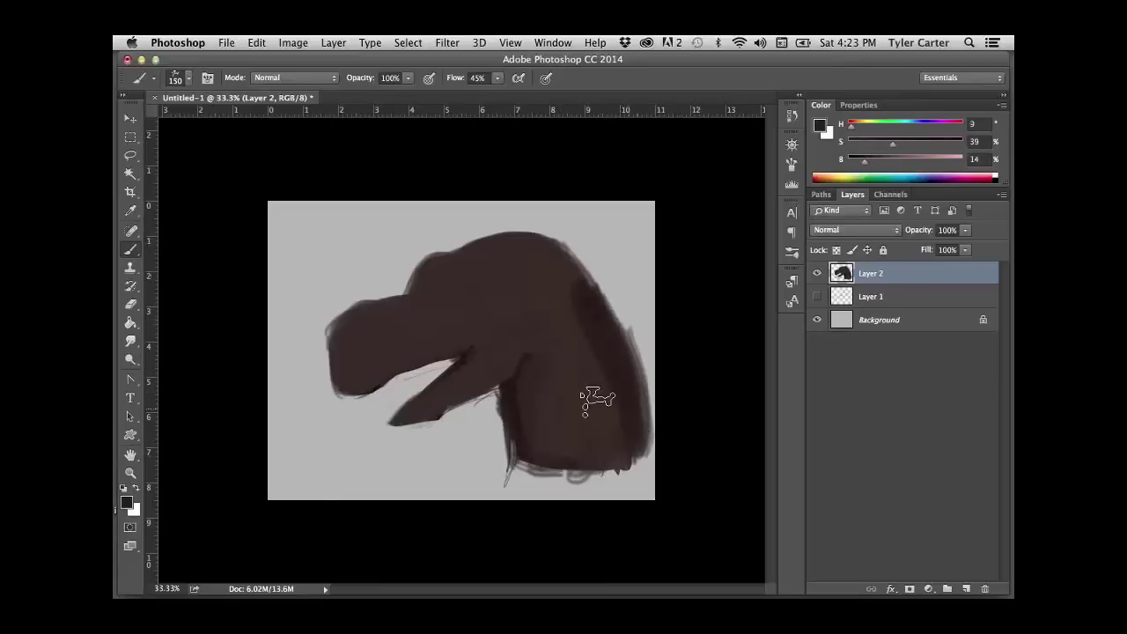
{"action": "left_click", "coordinate": [572, 295], "text": "alt"}
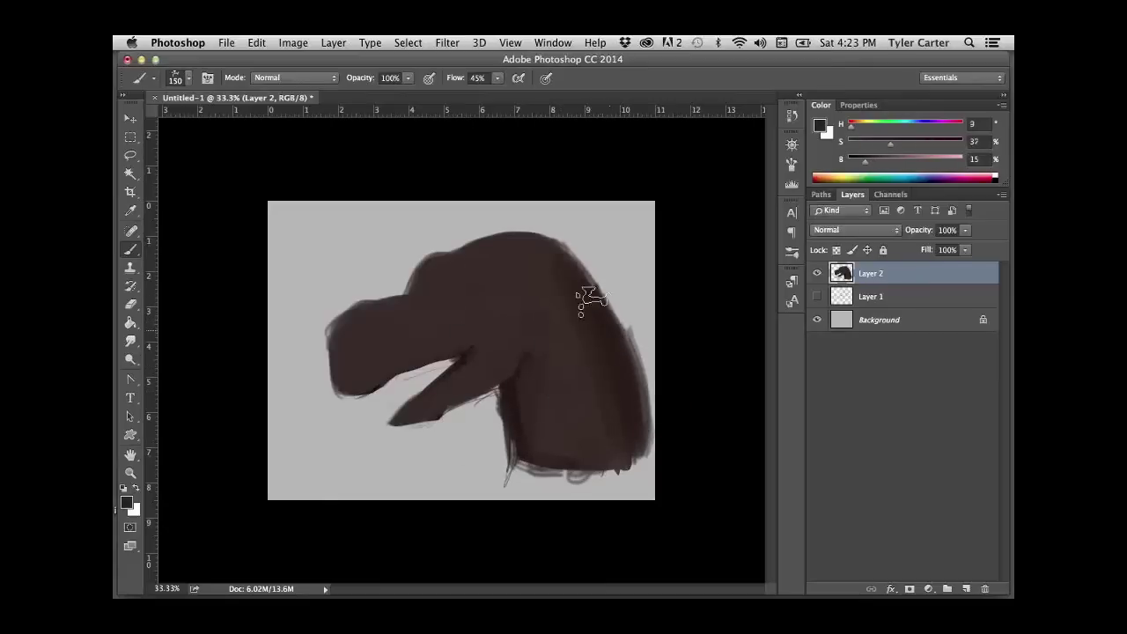
{"action": "mouse_move", "coordinate": [587, 293]}
{"action": "left_mouse_down"}
{"action": "mouse_move", "coordinate": [535, 239]}
{"action": "mouse_move", "coordinate": [496, 237]}
{"action": "left_mouse_up"}
- Blend sampled mid and dark browns across the head and neck, deepening the shadow behind the jaw
{"action": "left_click", "coordinate": [518, 230], "text": "alt"}
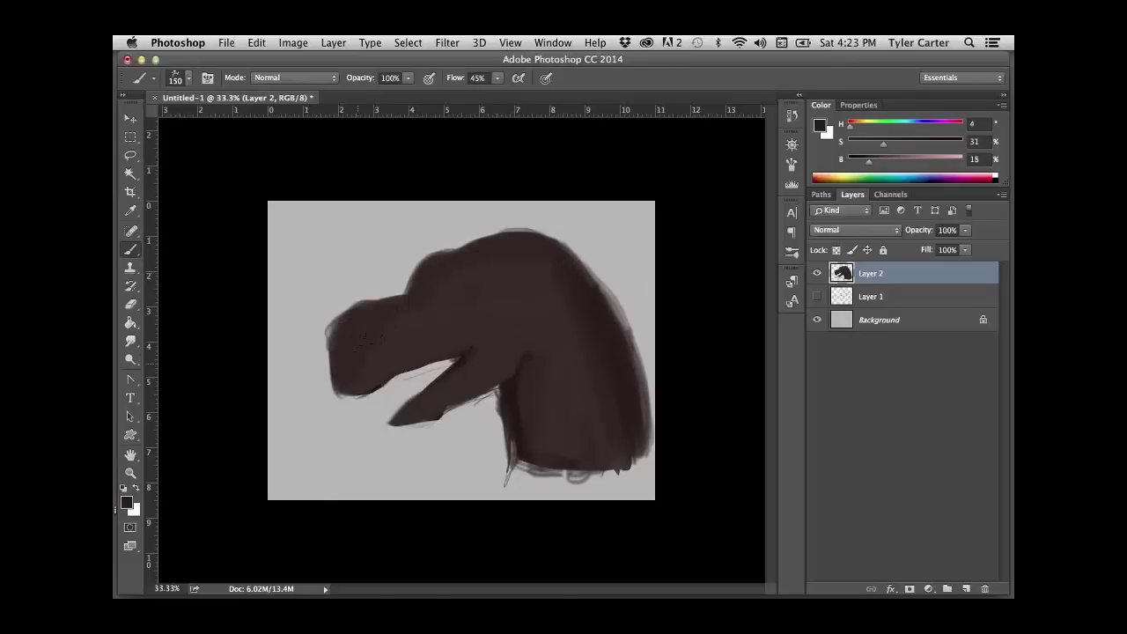
{"action": "left_click", "coordinate": [522, 284], "text": "alt"}
{"action": "left_click", "coordinate": [602, 307], "text": "alt"}
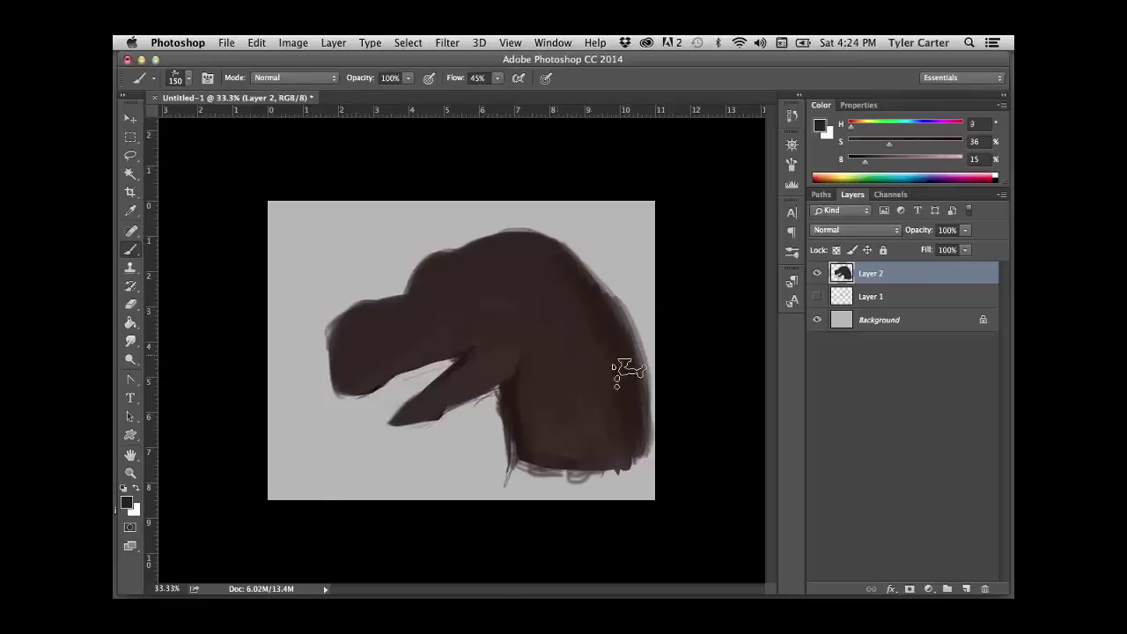
{"action": "left_click", "coordinate": [599, 328], "text": "alt"}
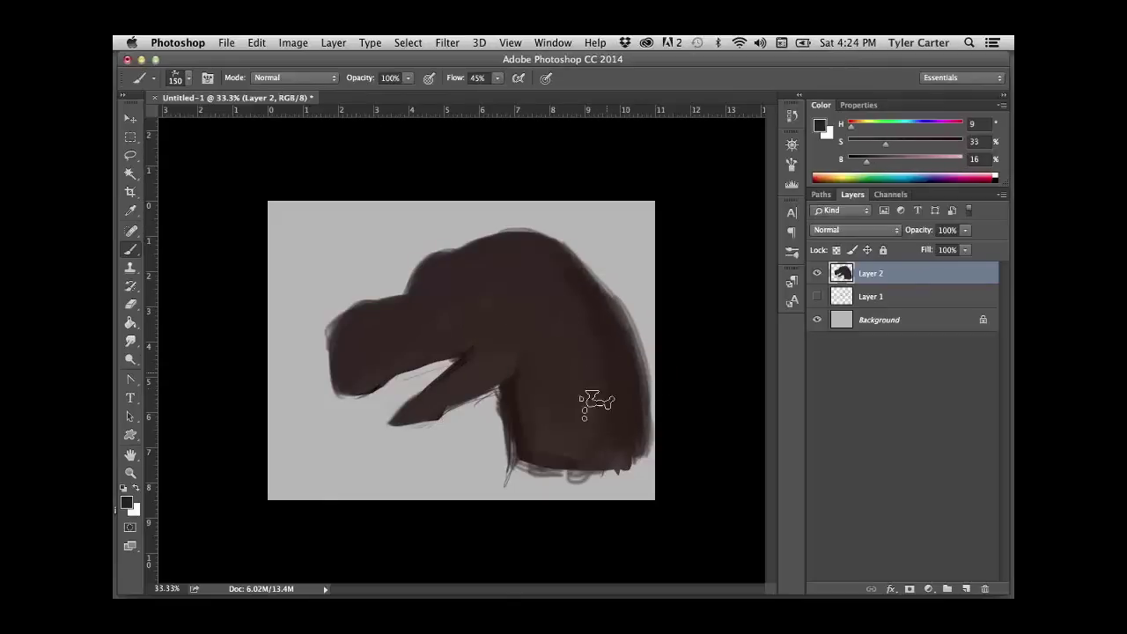
{"action": "left_click", "coordinate": [580, 321], "text": "alt"}
{"action": "left_click", "coordinate": [514, 393], "text": "alt"}
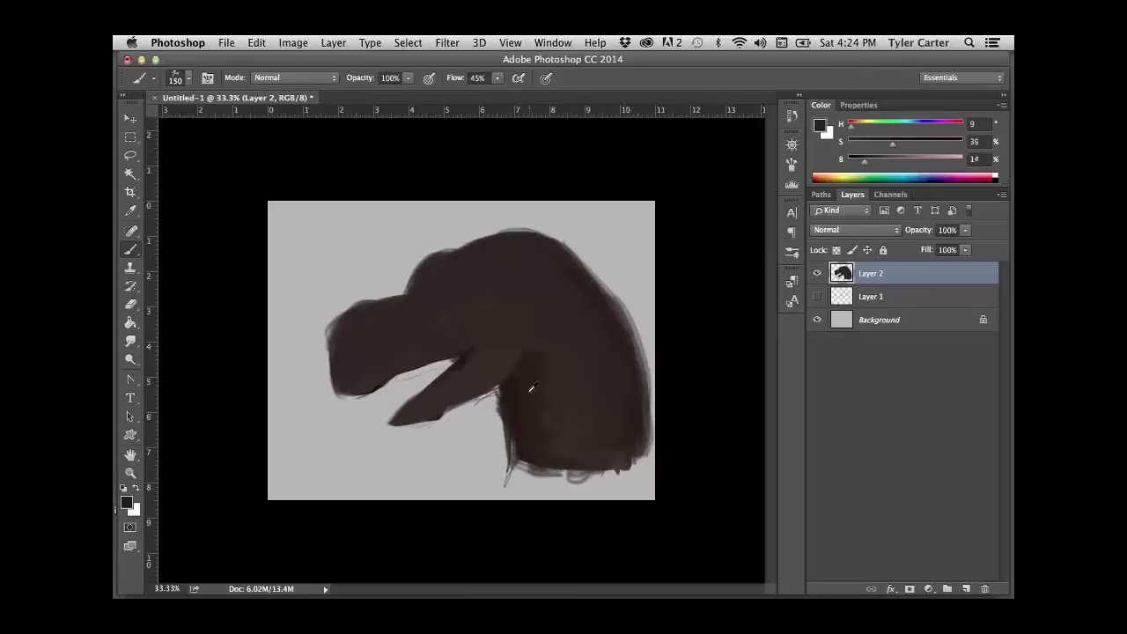
- Refine the shading behind the jaw and across the neck with a 90 px brush and sampled browns
{"action": "key", "text": "bracketleft"}
{"action": "key", "text": "bracketleft"}
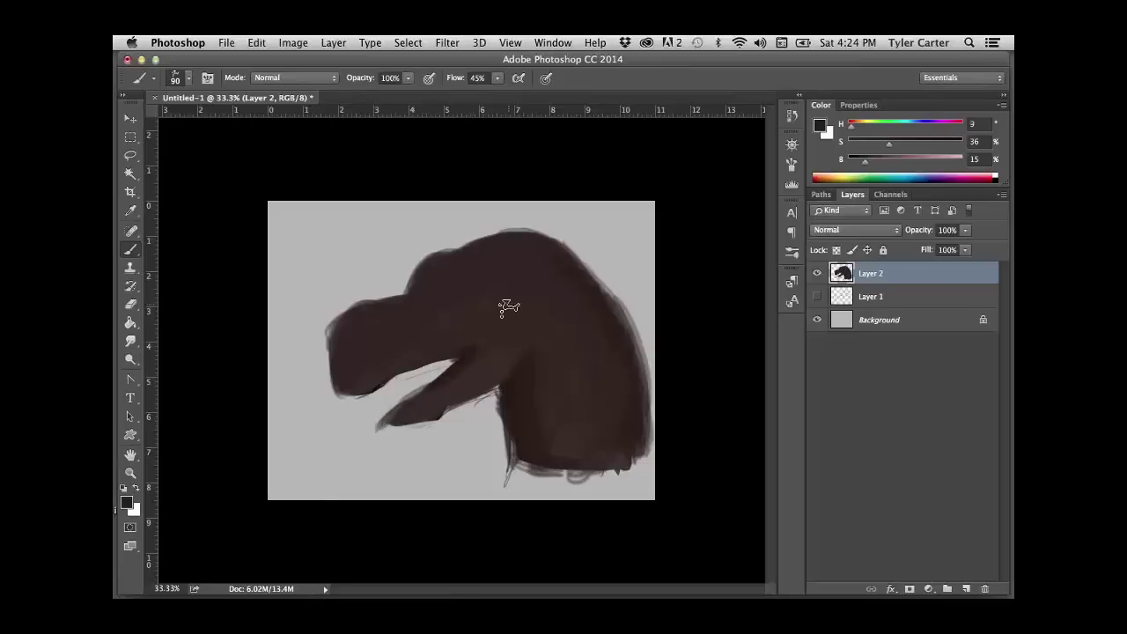
{"action": "left_click", "coordinate": [552, 376], "text": "alt"}
{"action": "left_click", "coordinate": [547, 354], "text": "alt"}
{"action": "left_click", "coordinate": [537, 385], "text": "alt"}
{"action": "left_click", "coordinate": [545, 318], "text": "alt"}
- Paint the corner of the mouth and the inner edge of the lower jaw with sampled dark brown
{"action": "left_click", "coordinate": [445, 303], "text": "alt"}
{"action": "left_click", "coordinate": [464, 359], "text": "alt"}
{"action": "left_click", "coordinate": [438, 370], "text": "alt"}
{"action": "mouse_move", "coordinate": [440, 366]}
{"action": "left_mouse_down"}
{"action": "mouse_move", "coordinate": [403, 401]}
{"action": "mouse_move", "coordinate": [449, 373]}
{"action": "mouse_move", "coordinate": [407, 396]}
{"action": "mouse_move", "coordinate": [435, 368]}
{"action": "mouse_move", "coordinate": [386, 407]}
{"action": "mouse_move", "coordinate": [457, 381]}
{"action": "mouse_move", "coordinate": [409, 422]}
{"action": "left_mouse_up"}
- Trim the snout's outline with sampled light grey and smooth the dip between snout and brow with brown
{"action": "left_click", "coordinate": [309, 371], "text": "alt"}
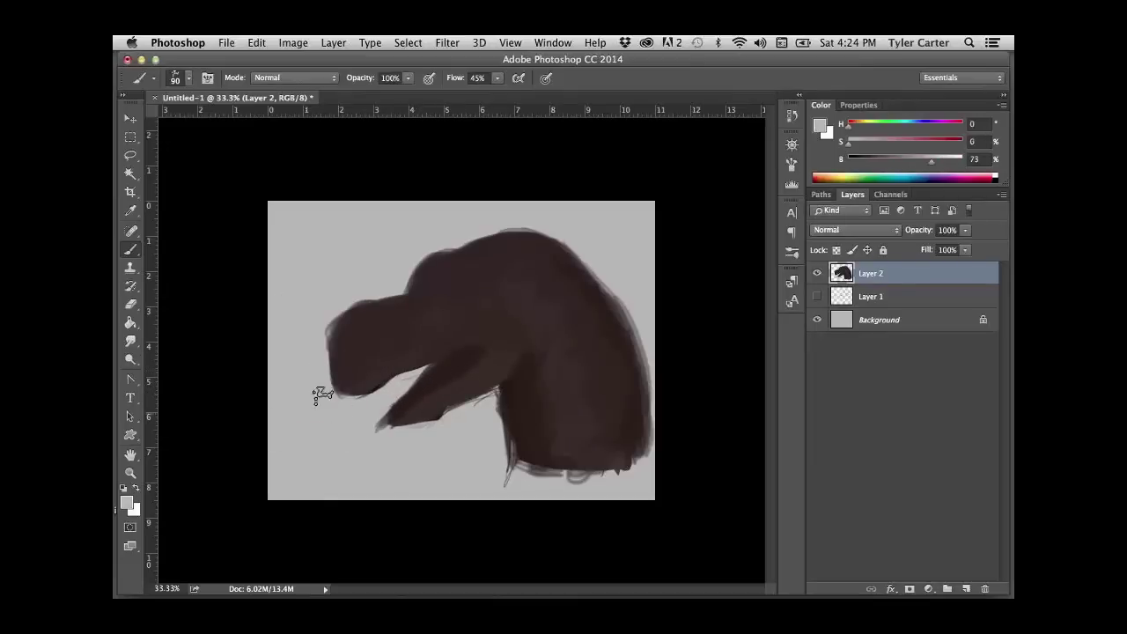
{"action": "left_click", "coordinate": [339, 297], "text": "alt"}
{"action": "left_click", "coordinate": [410, 287], "text": "alt"}
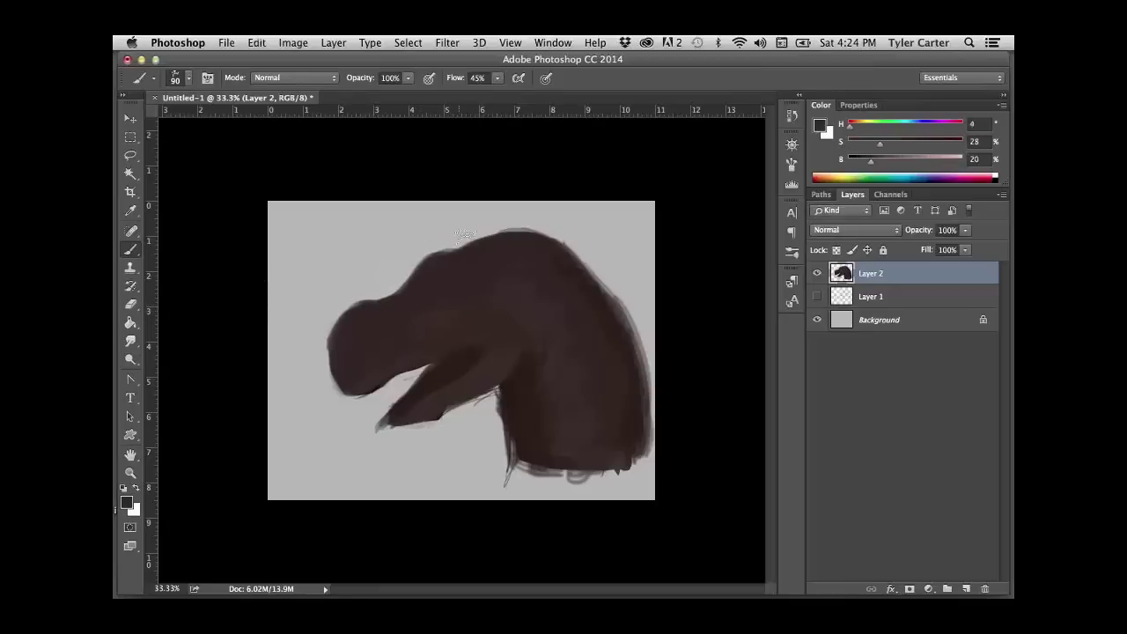
- Blend sampled browns over the cheek and jaw hinge, and reshape the back of the neck with light grey and brown
{"action": "left_click", "coordinate": [401, 337], "text": "alt"}
{"action": "left_click", "coordinate": [500, 317], "text": "alt"}
{"action": "left_click", "coordinate": [525, 353], "text": "alt"}
{"action": "left_click", "coordinate": [514, 364], "text": "alt"}
{"action": "left_click", "coordinate": [621, 279], "text": "alt"}
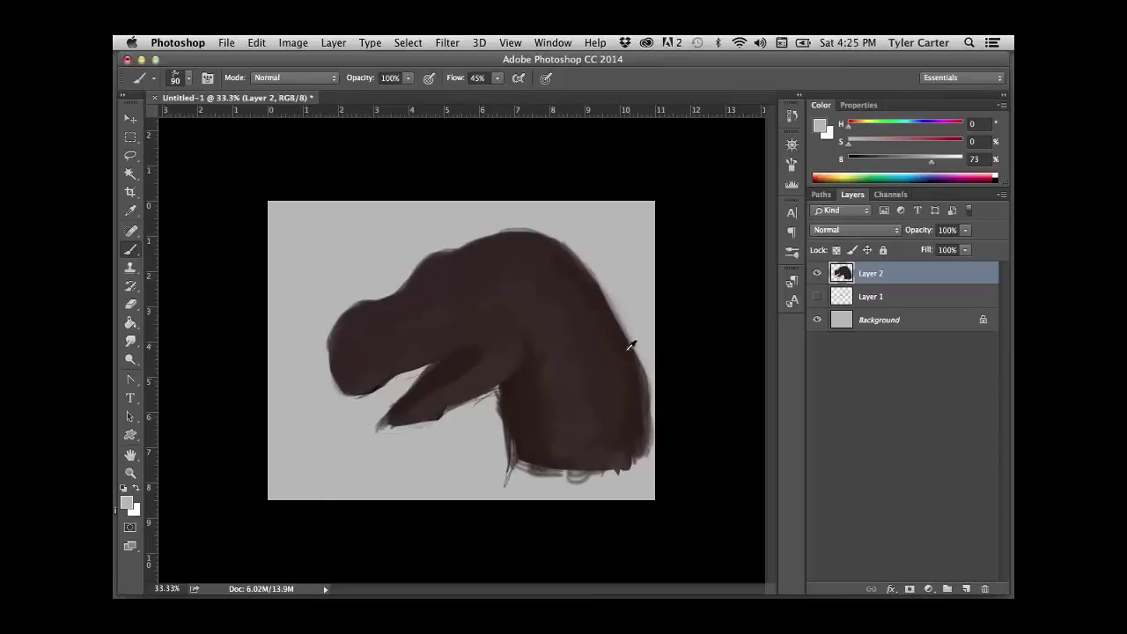
{"action": "left_click", "coordinate": [621, 340], "text": "alt"}
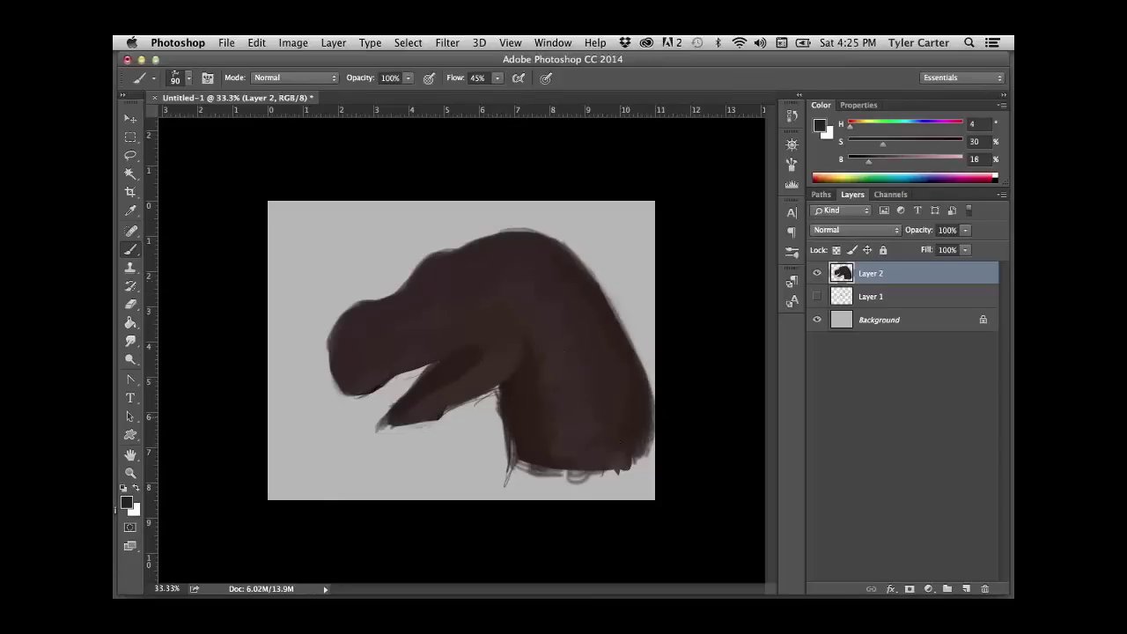
- Try a dab of muted blue, hue 207, saturation 17% and brightness 24%, on the back of the neck
{"action": "left_click", "coordinate": [514, 273], "text": "alt"}
{"action": "left_click_drag", "start_coordinate": [880, 144], "coordinate": [868, 143]}
{"action": "left_click", "coordinate": [913, 127]}
{"action": "left_click", "coordinate": [593, 346]}
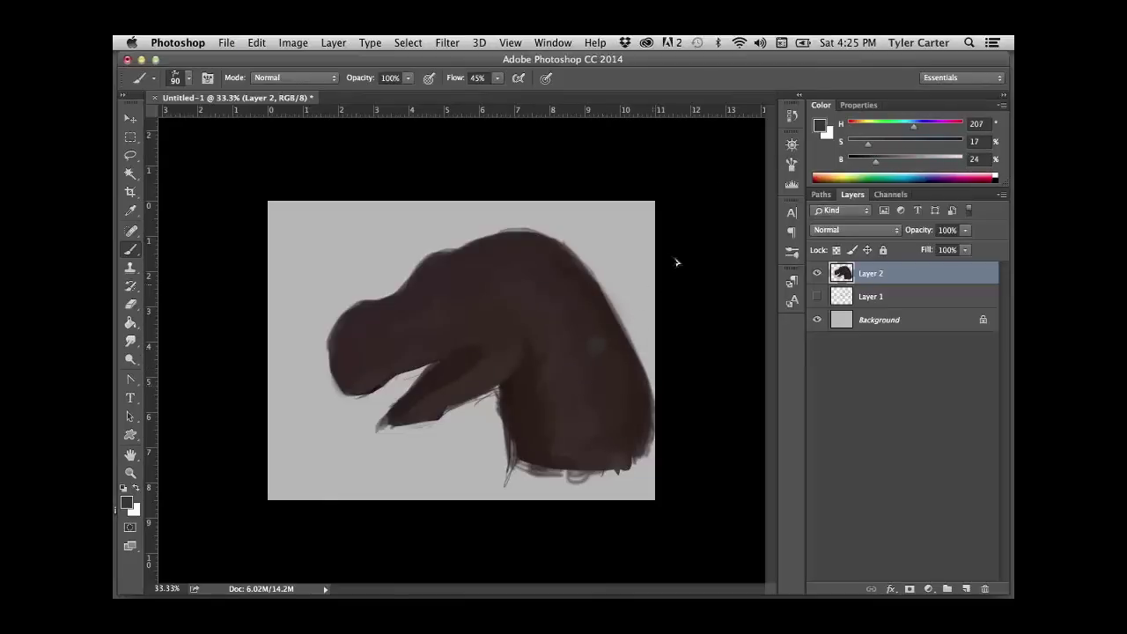
{"action": "key", "text": "super+z"}
- Test dabs on the neck and settle on a muted violet-blue, H 238, S 23, B 28, with a 45 px brush
{"action": "left_click", "coordinate": [918, 129]}
{"action": "left_click", "coordinate": [603, 350]}
{"action": "key", "text": "bracketleft"}
{"action": "key", "text": "super+z"}
{"action": "left_click_drag", "start_coordinate": [870, 163], "coordinate": [868, 162]}
{"action": "key", "text": "super+z"}
{"action": "left_click", "coordinate": [923, 129]}
{"action": "key", "text": "super+z"}
{"action": "left_click_drag", "start_coordinate": [873, 164], "coordinate": [879, 162]}
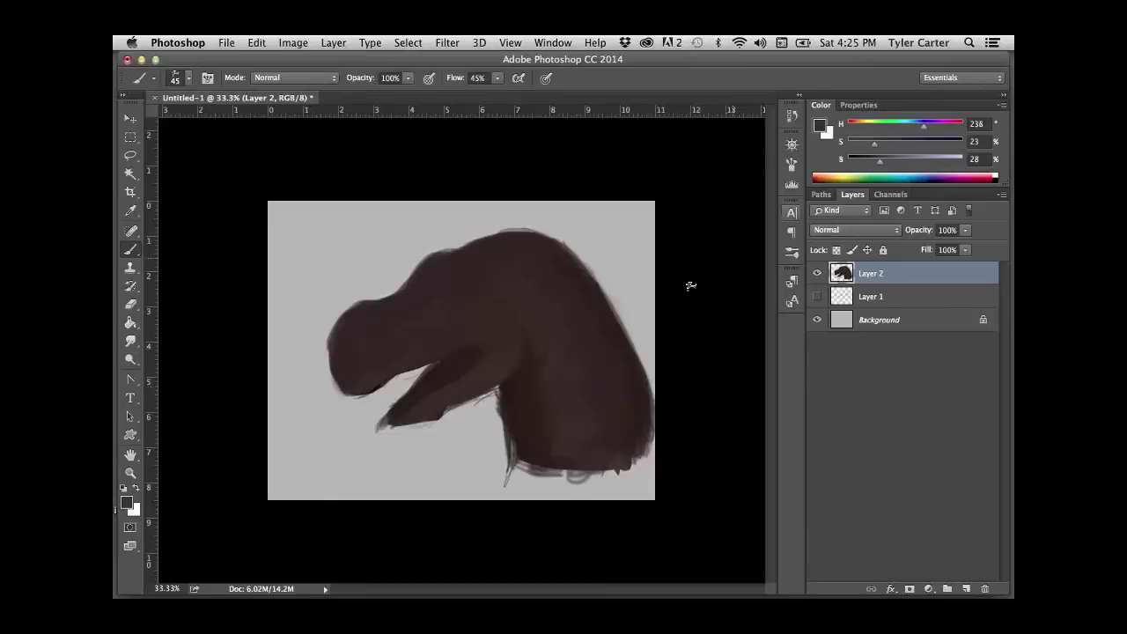
- Paint a row of violet-blue spots along the back of the neck, building them up with a larger brush
{"action": "left_click_drag", "start_coordinate": [614, 366], "coordinate": [609, 389]}
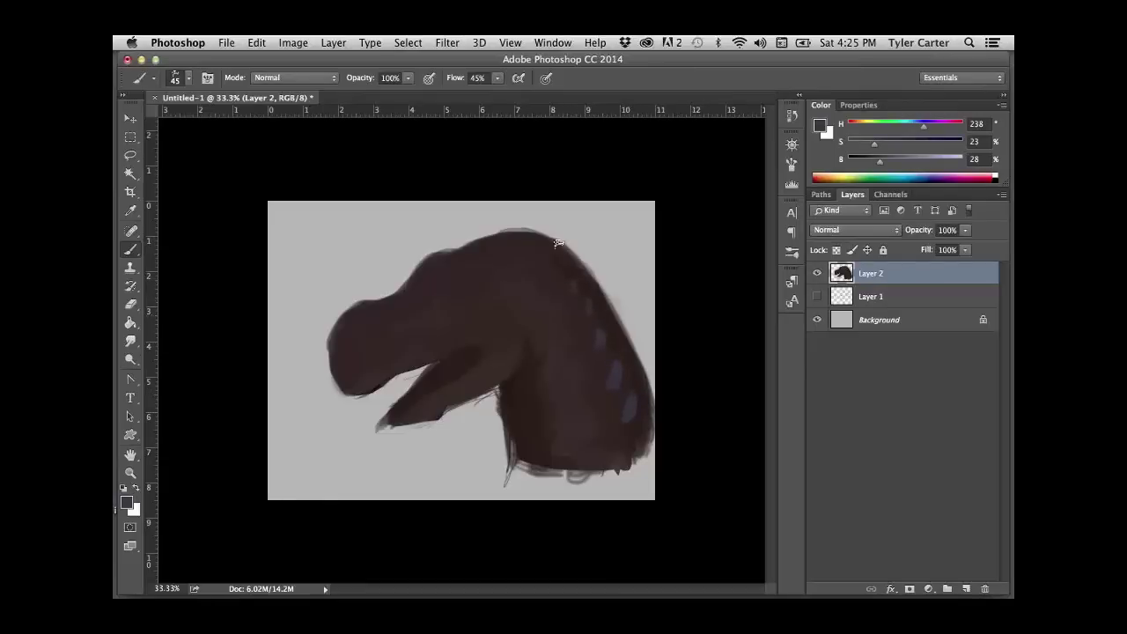
{"action": "key", "text": "bracketright"}
{"action": "key", "text": "bracketright"}
{"action": "key", "text": "bracketright"}
{"action": "mouse_move", "coordinate": [549, 265]}
{"action": "left_mouse_down"}
{"action": "mouse_move", "coordinate": [565, 310]}
{"action": "mouse_move", "coordinate": [592, 310]}
{"action": "mouse_move", "coordinate": [585, 317]}
{"action": "mouse_move", "coordinate": [614, 381]}
{"action": "mouse_move", "coordinate": [604, 337]}
{"action": "mouse_move", "coordinate": [595, 367]}
{"action": "mouse_move", "coordinate": [623, 426]}
{"action": "left_mouse_up"}
- Try shading around the neck spots with sampled browns and trimming the neck's outer edge with light grey
{"action": "key", "text": "bracketleft"}
{"action": "key", "text": "bracketleft"}
{"action": "key", "text": "bracketleft"}
{"action": "left_click", "coordinate": [514, 379], "text": "alt"}
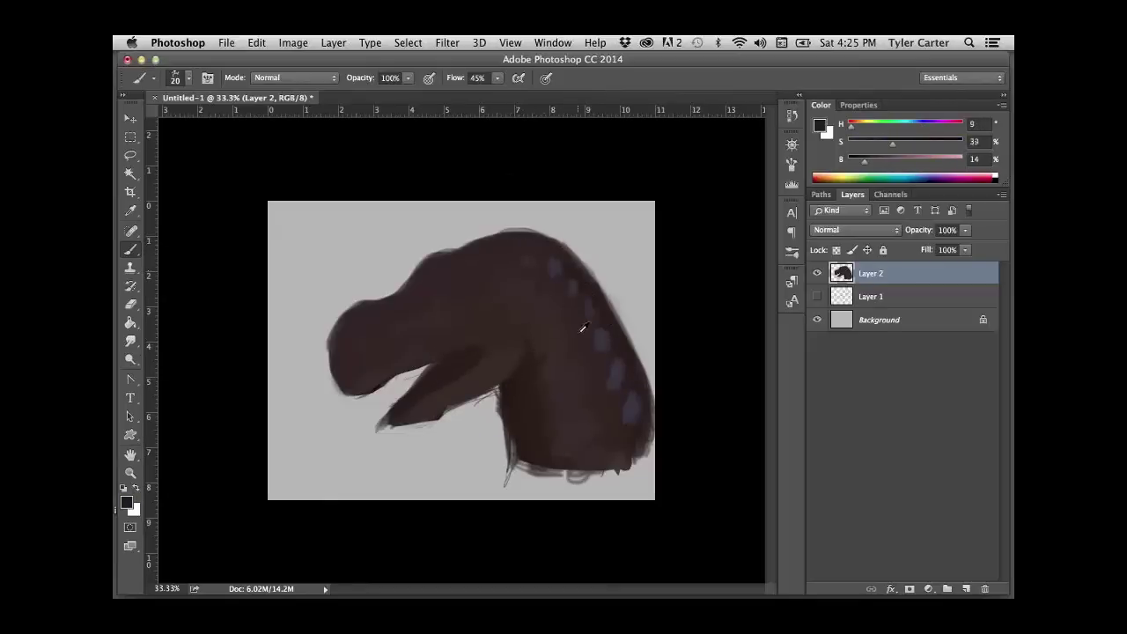
{"action": "left_click", "coordinate": [599, 361], "text": "alt"}
{"action": "key", "text": "bracketright"}
{"action": "key", "text": "super+z"}
{"action": "left_click", "coordinate": [641, 336], "text": "alt"}
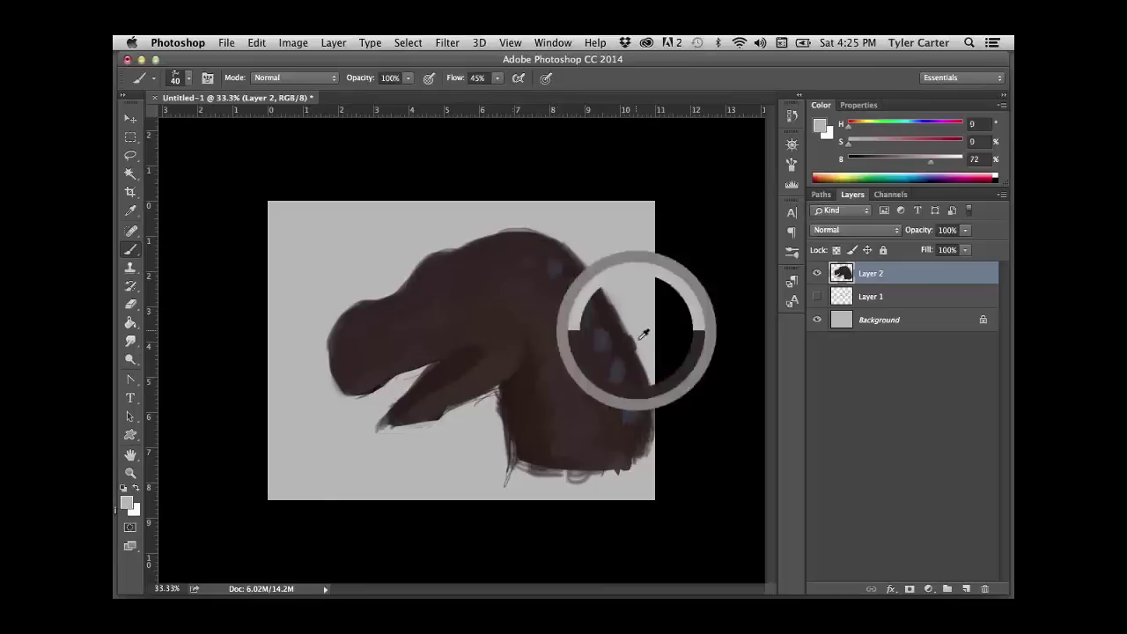
{"action": "mouse_move", "coordinate": [602, 278]}
{"action": "left_mouse_down"}
{"action": "mouse_move", "coordinate": [564, 238]}
{"action": "mouse_move", "coordinate": [571, 243]}
{"action": "mouse_move", "coordinate": [551, 198]}
{"action": "mouse_move", "coordinate": [552, 229]}
{"action": "mouse_move", "coordinate": [510, 227]}
{"action": "mouse_move", "coordinate": [538, 202]}
{"action": "left_mouse_up"}
{"action": "key", "text": "super+z"}
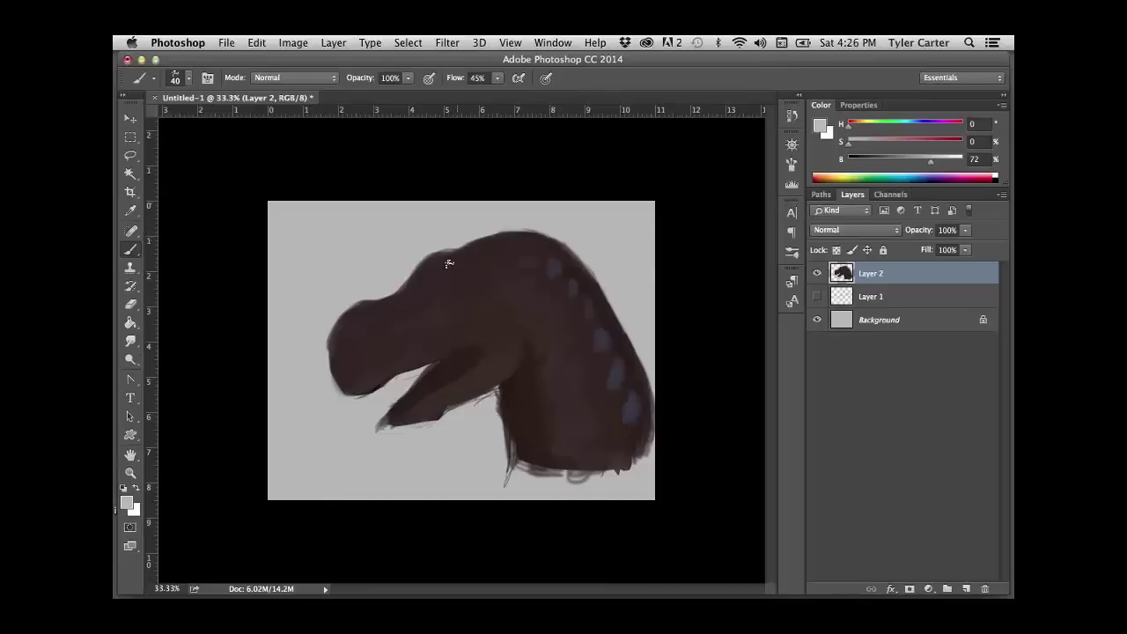
- Rebuild the brow and snout tip into more angular outlines with a 90 px brush, using sampled browns and background grey
{"action": "left_click", "coordinate": [507, 386], "text": "alt"}
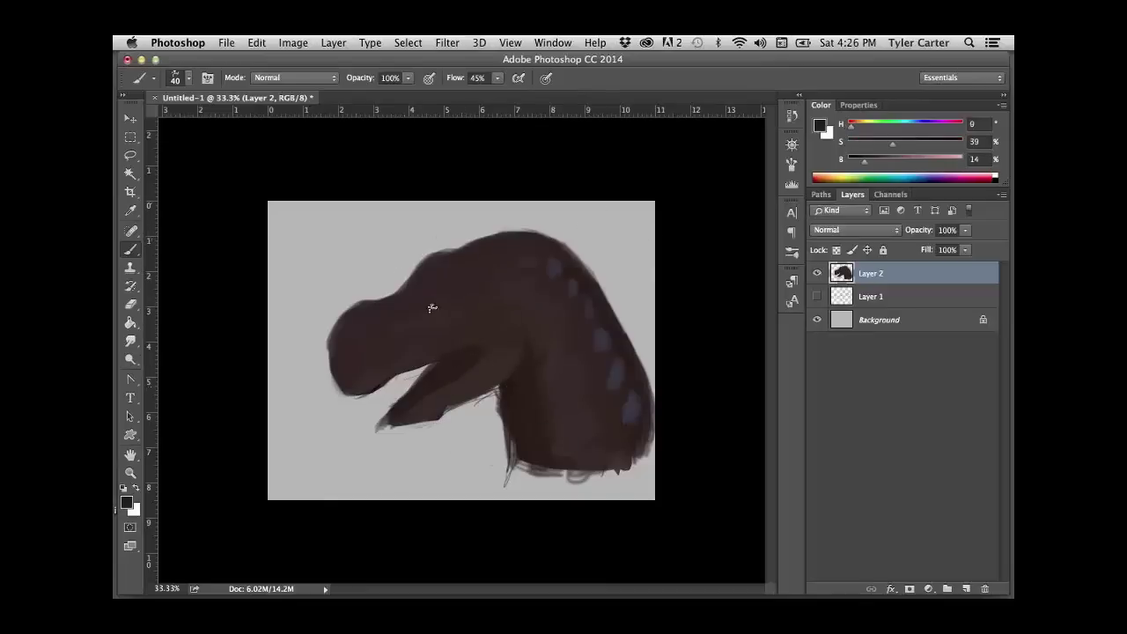
{"action": "left_click", "coordinate": [465, 360], "text": "alt"}
{"action": "key", "text": "bracketright"}
{"action": "key", "text": "bracketright"}
{"action": "key", "text": "bracketright"}
{"action": "key", "text": "bracketright"}
{"action": "left_click", "coordinate": [442, 261], "text": "alt"}
{"action": "mouse_move", "coordinate": [444, 254]}
{"action": "left_mouse_down"}
{"action": "mouse_move", "coordinate": [408, 276]}
{"action": "mouse_move", "coordinate": [362, 280]}
{"action": "mouse_move", "coordinate": [415, 280]}
{"action": "mouse_move", "coordinate": [390, 300]}
{"action": "mouse_move", "coordinate": [329, 313]}
{"action": "mouse_move", "coordinate": [327, 339]}
{"action": "mouse_move", "coordinate": [333, 324]}
{"action": "mouse_move", "coordinate": [377, 310]}
{"action": "mouse_move", "coordinate": [337, 321]}
{"action": "mouse_move", "coordinate": [369, 313]}
{"action": "mouse_move", "coordinate": [334, 300]}
{"action": "mouse_move", "coordinate": [368, 294]}
{"action": "mouse_move", "coordinate": [338, 330]}
{"action": "mouse_move", "coordinate": [344, 315]}
{"action": "mouse_move", "coordinate": [334, 346]}
{"action": "left_mouse_up"}
{"action": "left_click", "coordinate": [355, 292], "text": "alt"}
{"action": "left_click", "coordinate": [367, 305], "text": "alt"}
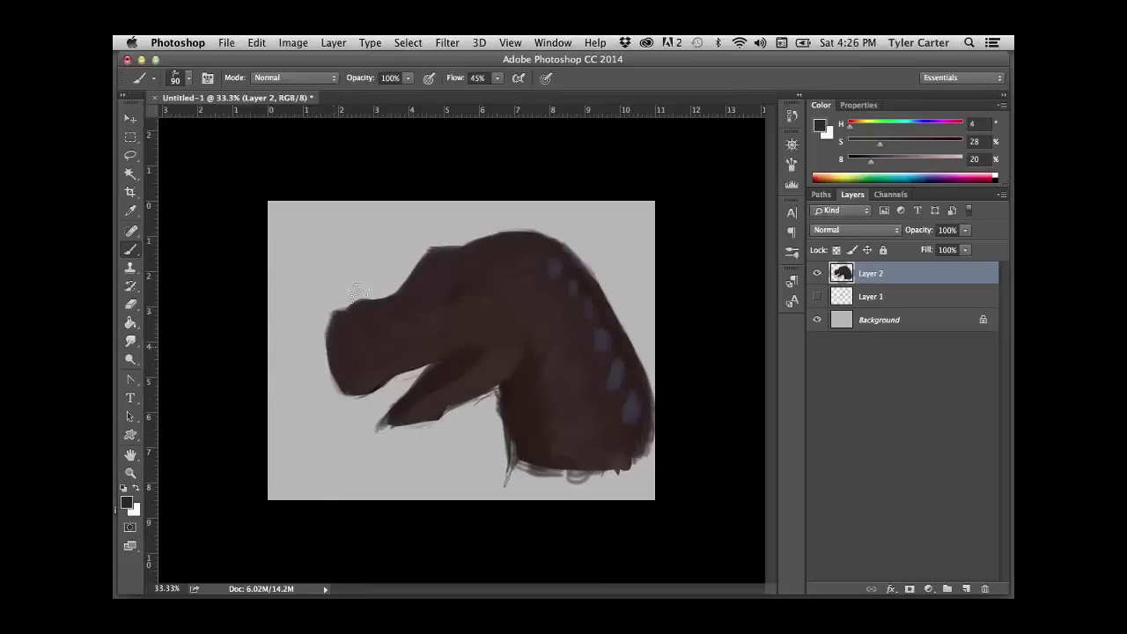
- Darken the eye socket and thicken the lower jaw toward its tip with sampled browns
{"action": "left_click", "coordinate": [462, 285], "text": "alt"}
{"action": "left_click", "coordinate": [447, 367], "text": "alt"}
{"action": "mouse_move", "coordinate": [430, 372]}
{"action": "left_mouse_down"}
{"action": "mouse_move", "coordinate": [380, 423]}
{"action": "mouse_move", "coordinate": [435, 403]}
{"action": "mouse_move", "coordinate": [384, 408]}
{"action": "mouse_move", "coordinate": [396, 418]}
{"action": "mouse_move", "coordinate": [435, 398]}
{"action": "mouse_move", "coordinate": [402, 420]}
{"action": "left_mouse_up"}
{"action": "left_click", "coordinate": [435, 403], "text": "alt"}
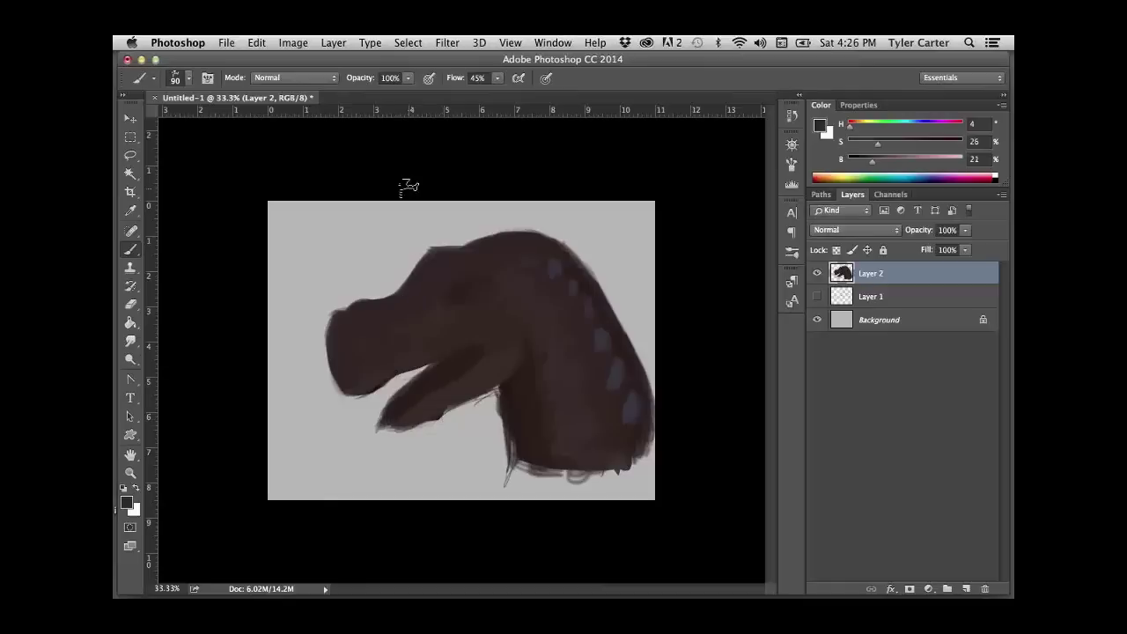
- Add a new layer and create a text box over the canvas's upper-left area with the 14 pt text "Design:"
{"action": "left_click", "coordinate": [966, 589]}
{"action": "key", "text": "t"}
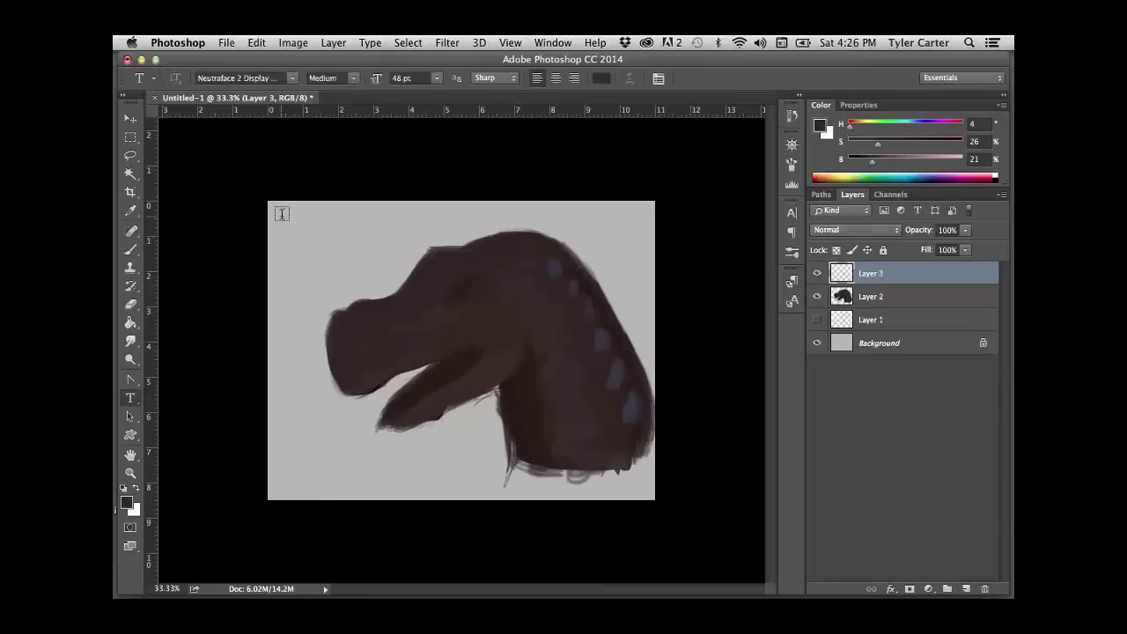
{"action": "left_click_drag", "start_coordinate": [278, 208], "coordinate": [417, 352]}
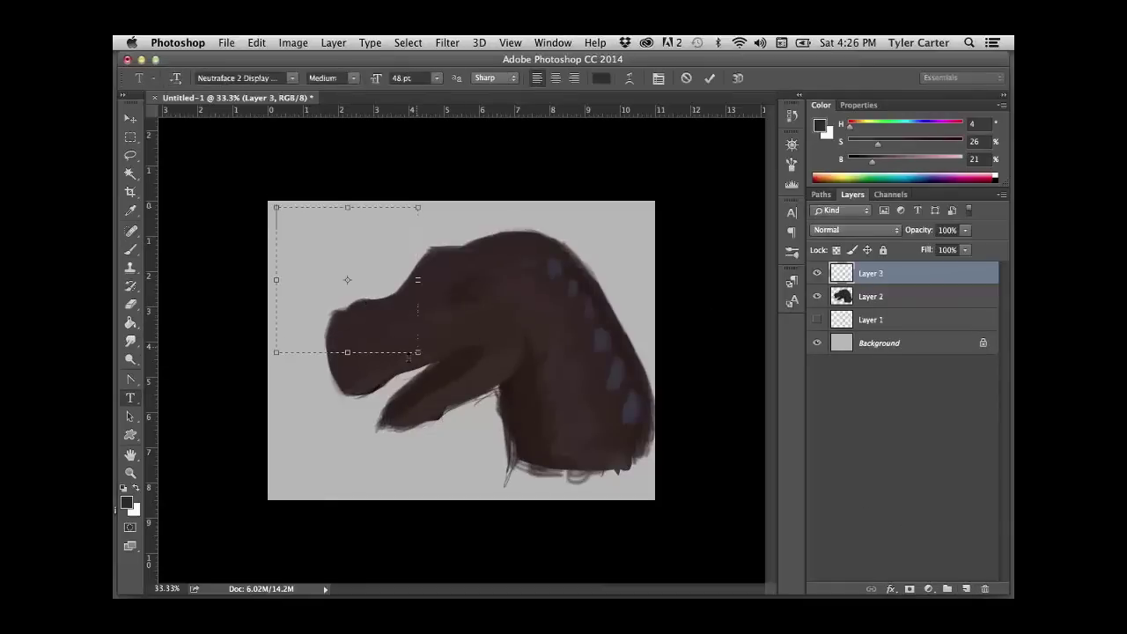
{"action": "left_click", "coordinate": [433, 79]}
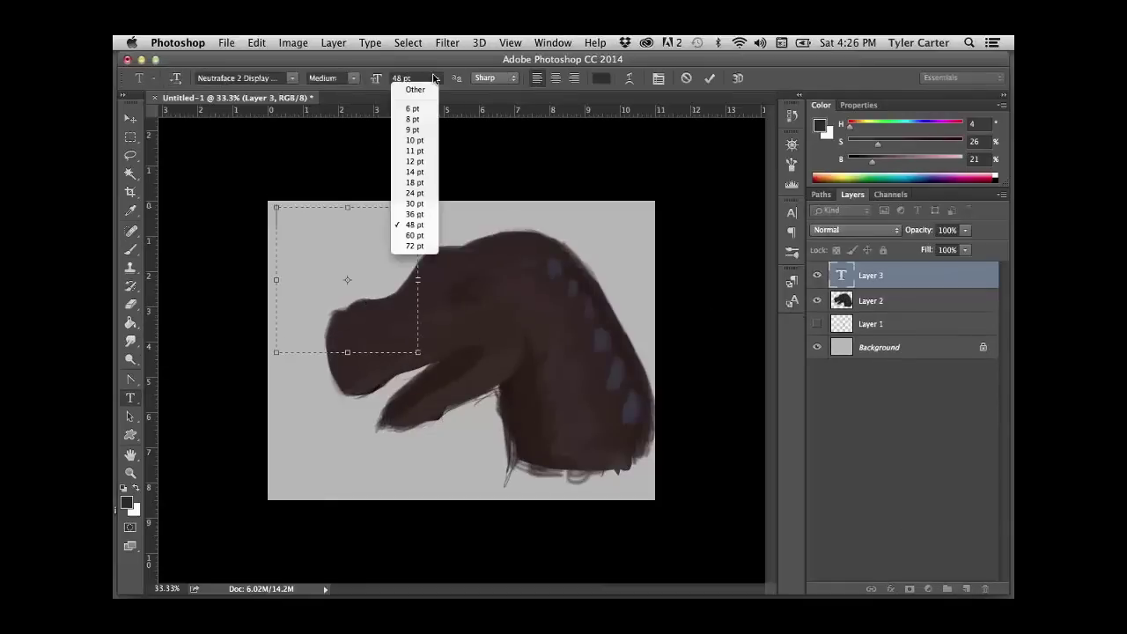
{"action": "left_click", "coordinate": [413, 172]}
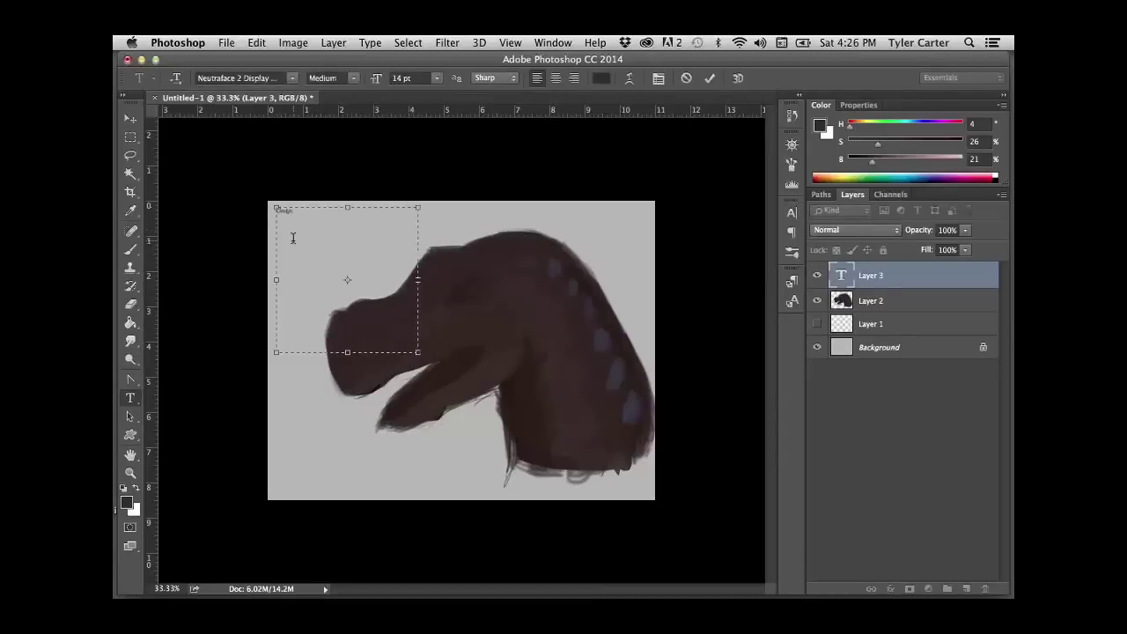
- Set the "Design:" text to 30 pt and enlarge its text box toward the lower right
{"action": "key", "text": "ctrl+a"}
{"action": "left_click", "coordinate": [436, 78]}
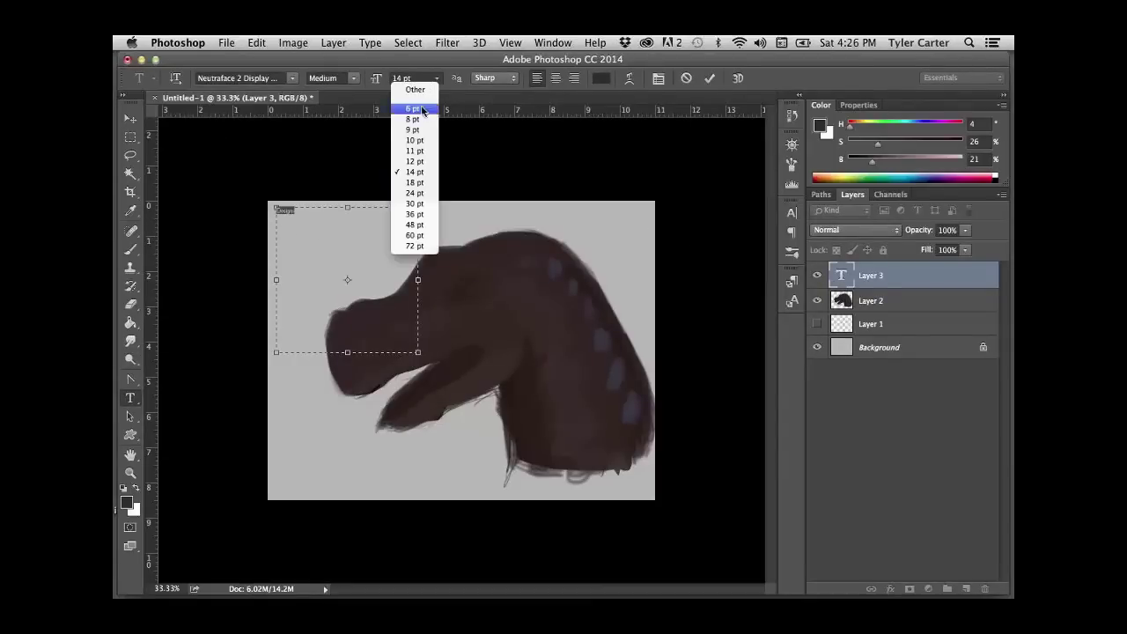
{"action": "left_click", "coordinate": [413, 194]}
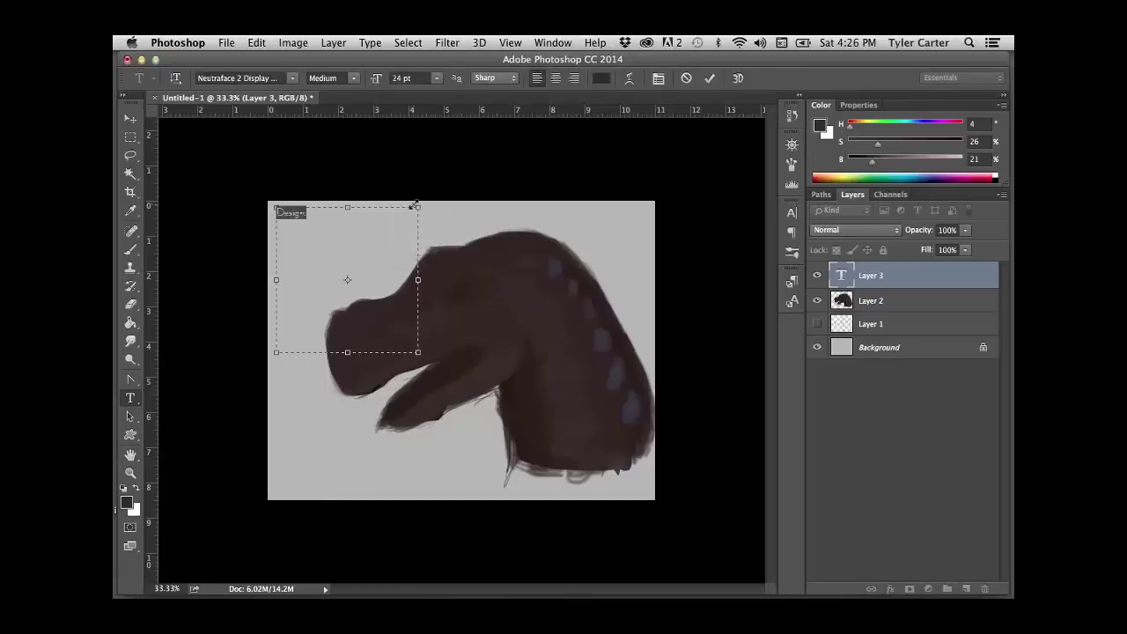
{"action": "left_click", "coordinate": [436, 79]}
{"action": "left_click", "coordinate": [422, 209]}
{"action": "left_click_drag", "start_coordinate": [421, 356], "coordinate": [502, 438]}
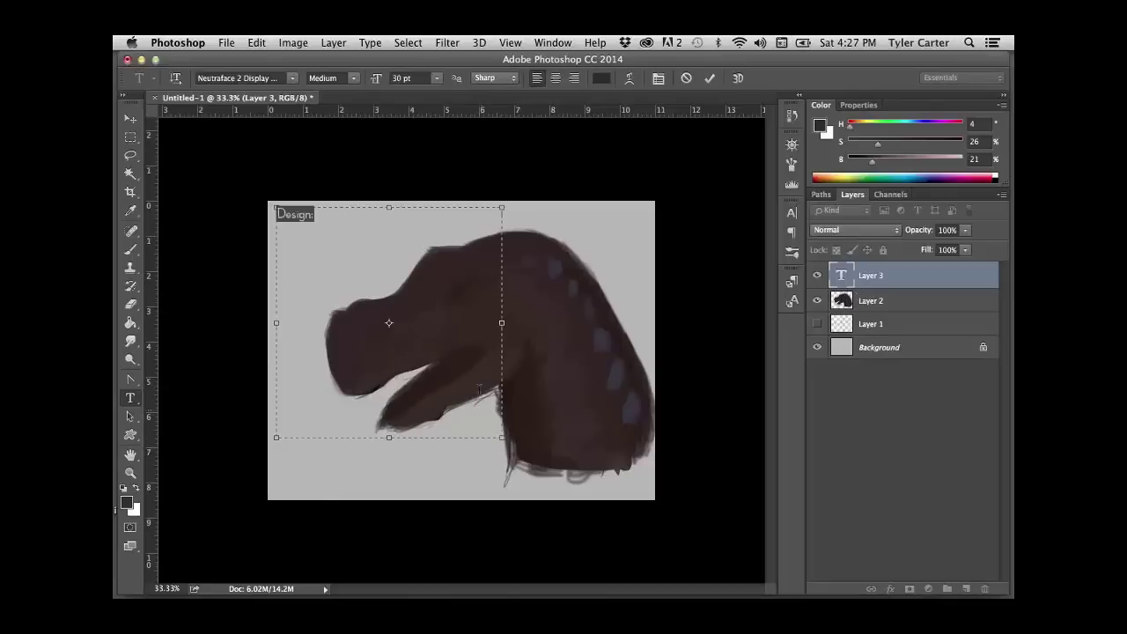
- Recolour the "Design:" heading black
{"action": "left_click", "coordinate": [353, 216]}
{"action": "double_click", "coordinate": [293, 212]}
{"action": "left_click", "coordinate": [601, 78]}
{"action": "left_click", "coordinate": [915, 143]}
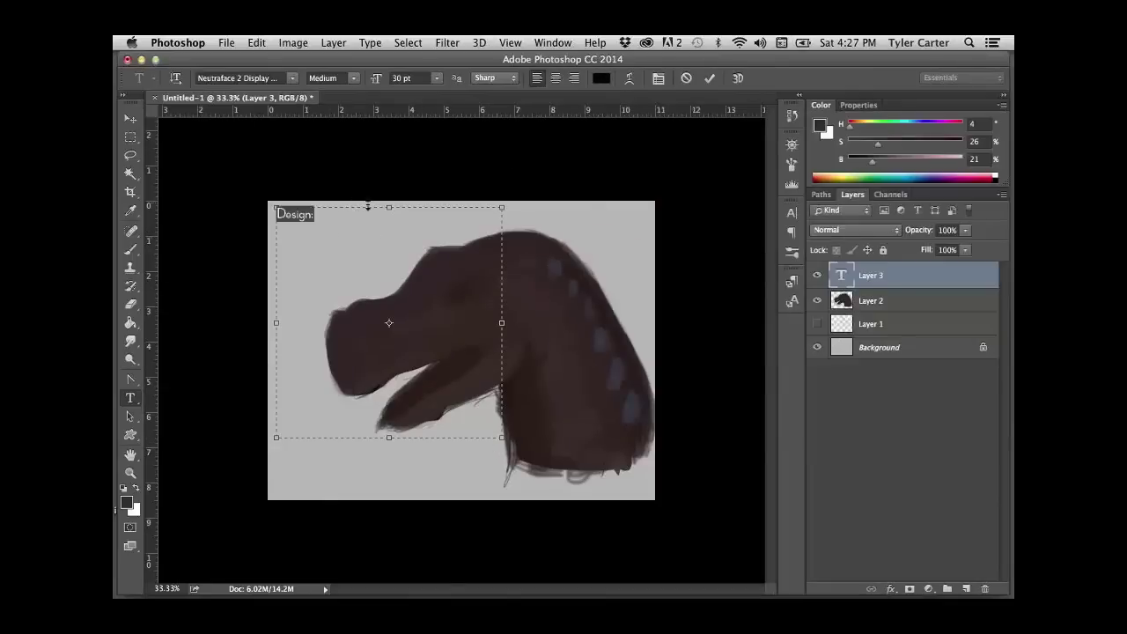
{"action": "left_click", "coordinate": [347, 225]}
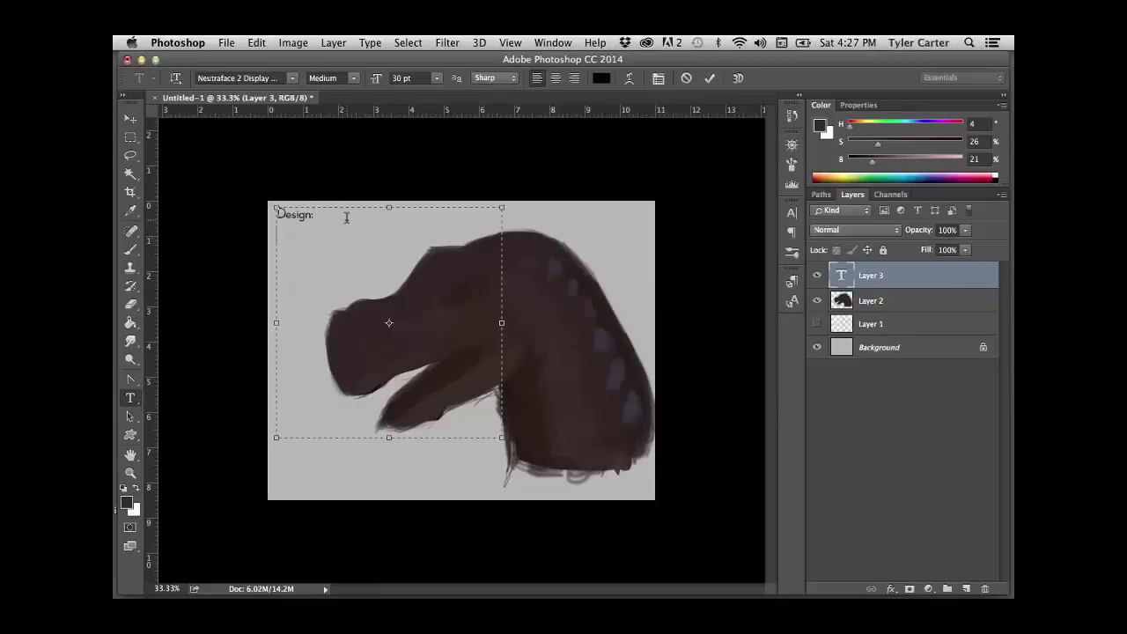
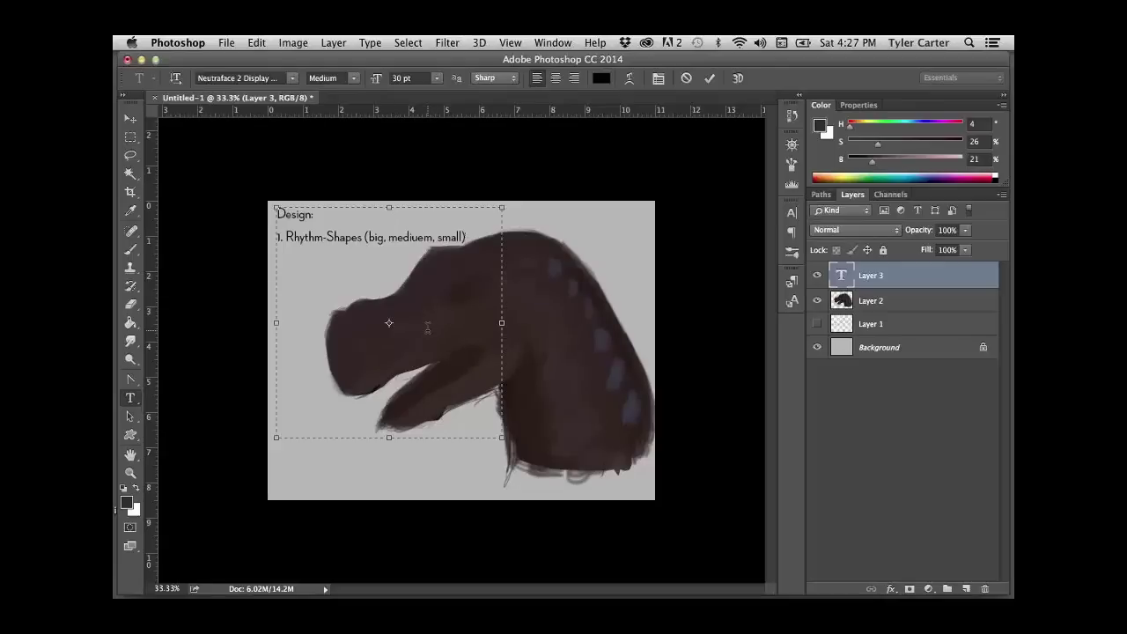
- Complete the list with "1. Rhythm-Shapes (big, mediuem, small)", "2. Straights against curves" and "3. Repetition of shape", and commit the text
{"action": "key", "text": "Return"}
{"action": "type", "text": "2. S"}
{"action": "type", "text": "traights against"}
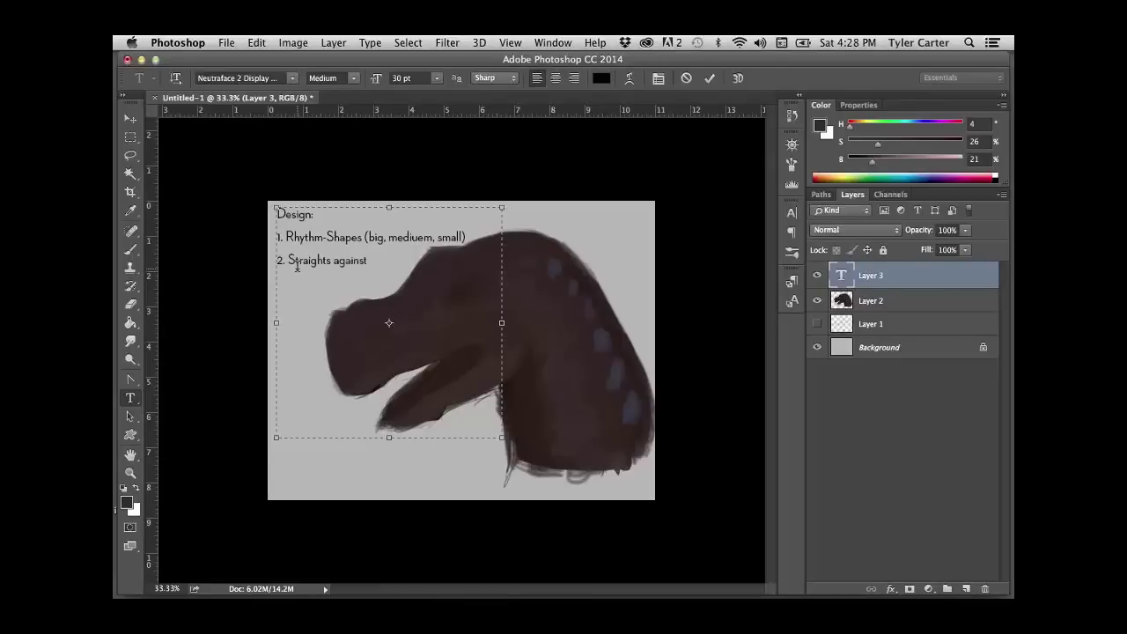
{"action": "type", "text": " curves"}
{"action": "type", "text": "3"}
{"action": "type", "text": ". Repet"}
{"action": "type", "text": "ition of shape"}
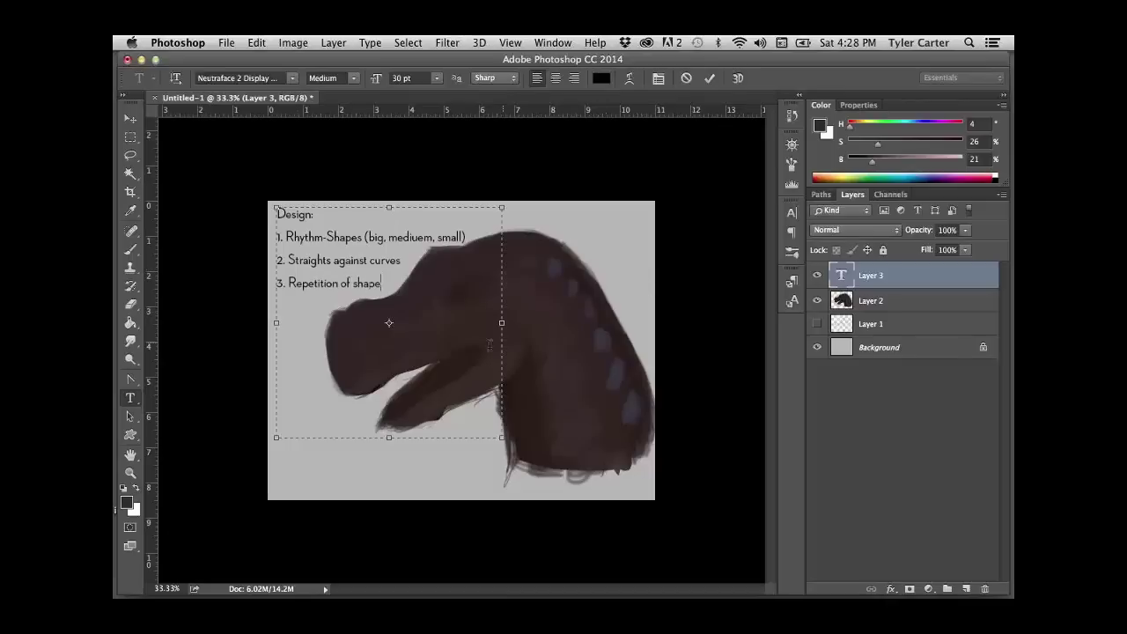
{"action": "left_click", "coordinate": [891, 282]}
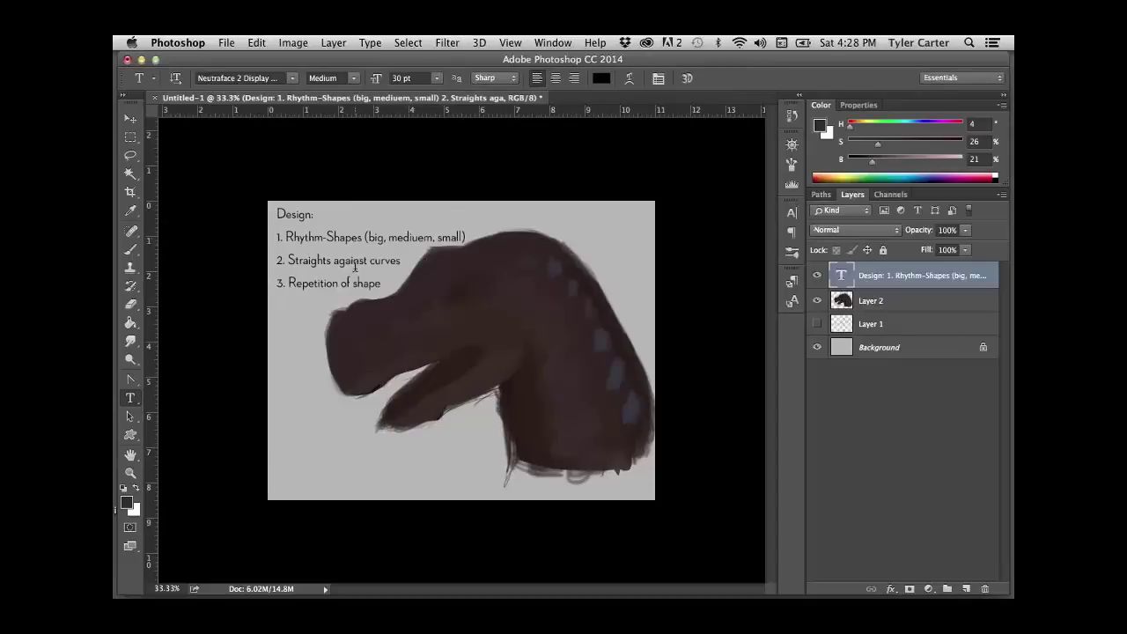
- Duplicate the design text and move the copy straight down to the canvas's lower-left area
{"action": "key", "text": "ctrl+j"}
{"action": "key", "text": "ctrl+t"}
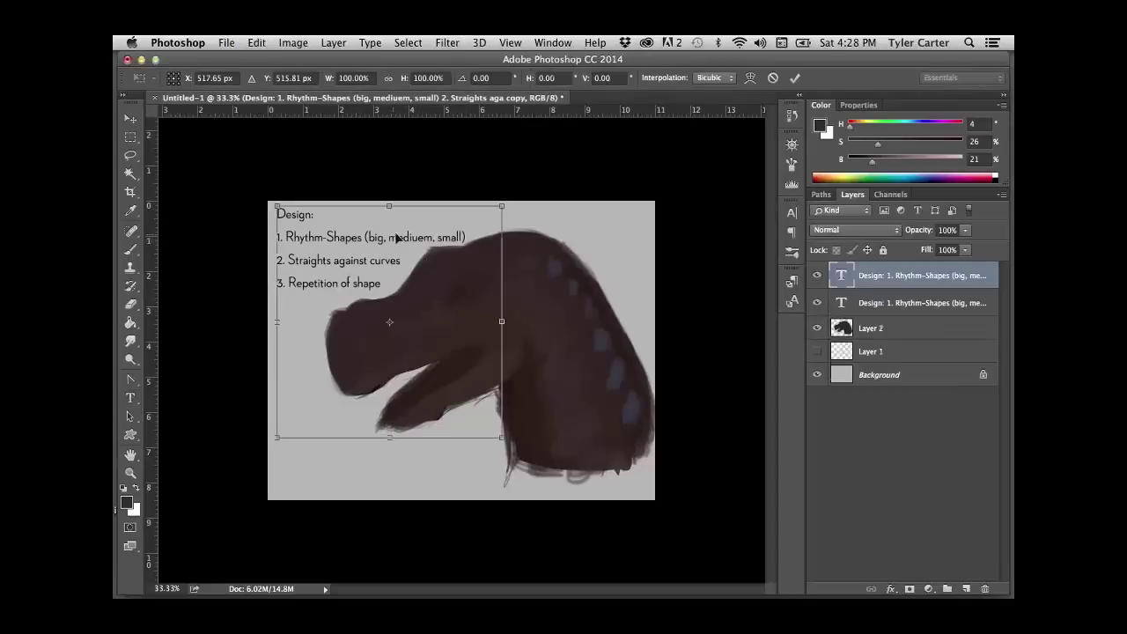
{"action": "left_click_drag", "start_coordinate": [402, 239], "coordinate": [403, 443]}
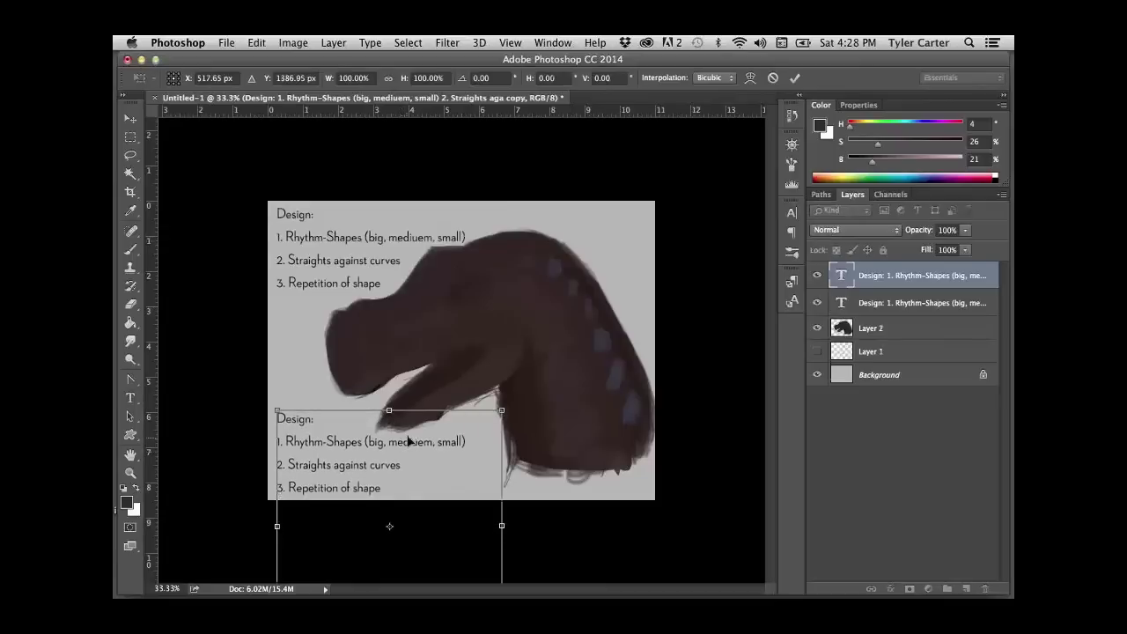
{"action": "key", "text": "Return"}
- Retitle the lower text "Color:" and replace its first list item with "Value"
{"action": "key", "text": "t"}
{"action": "double_click", "coordinate": [294, 419]}
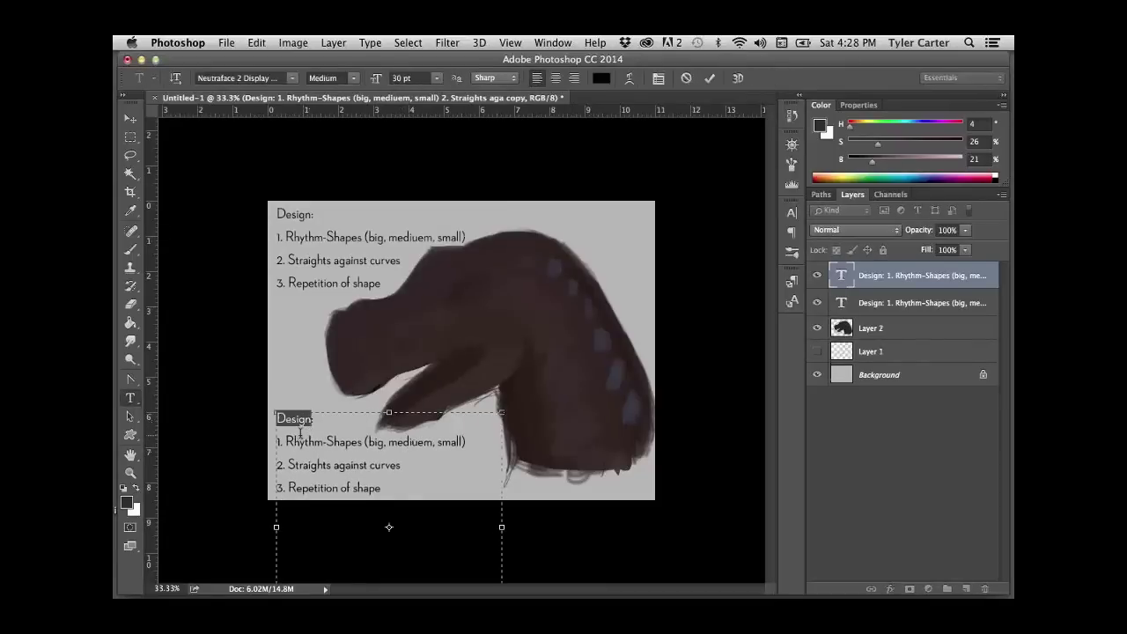
{"action": "type", "text": "Cooo"}
{"action": "type", "text": "lor:"}
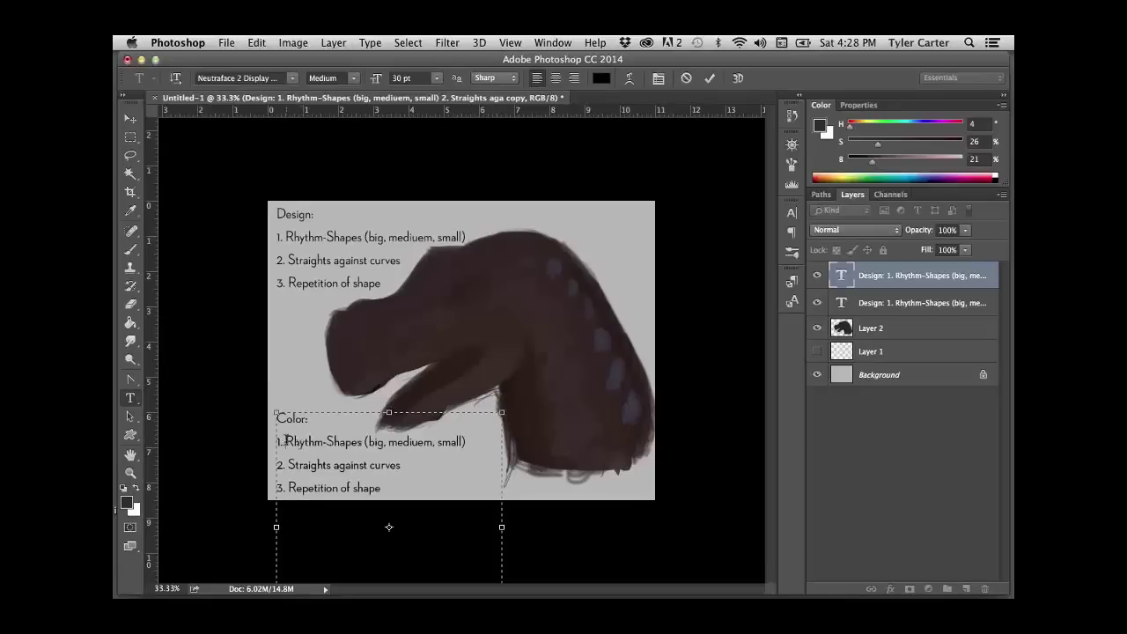
{"action": "left_click_drag", "start_coordinate": [284, 441], "coordinate": [472, 440]}
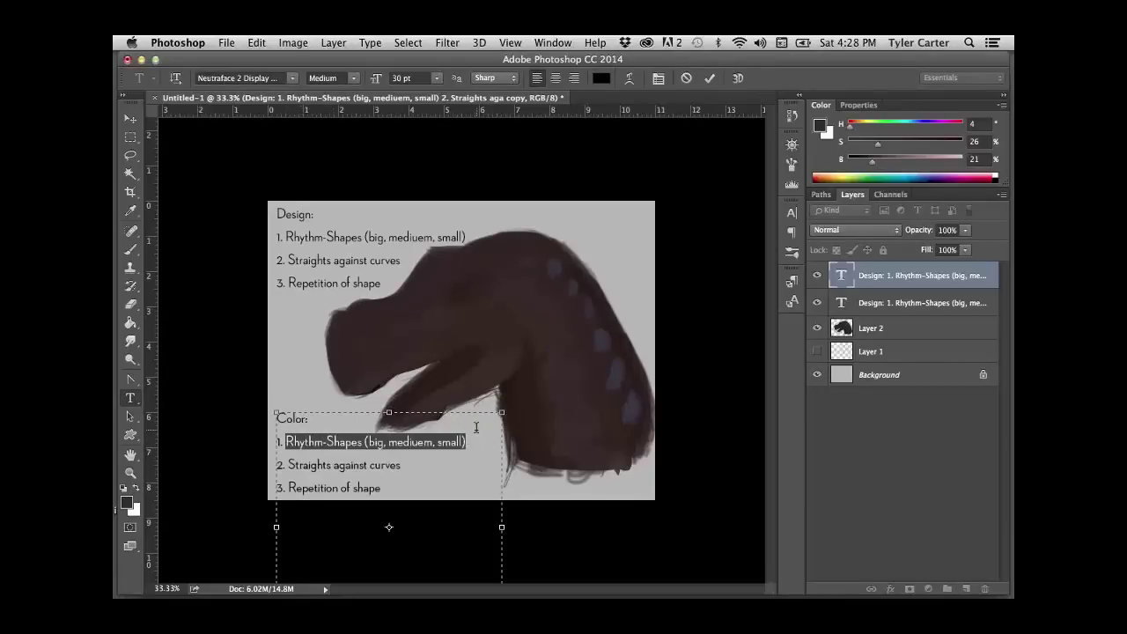
{"action": "type", "text": "Vlue"}
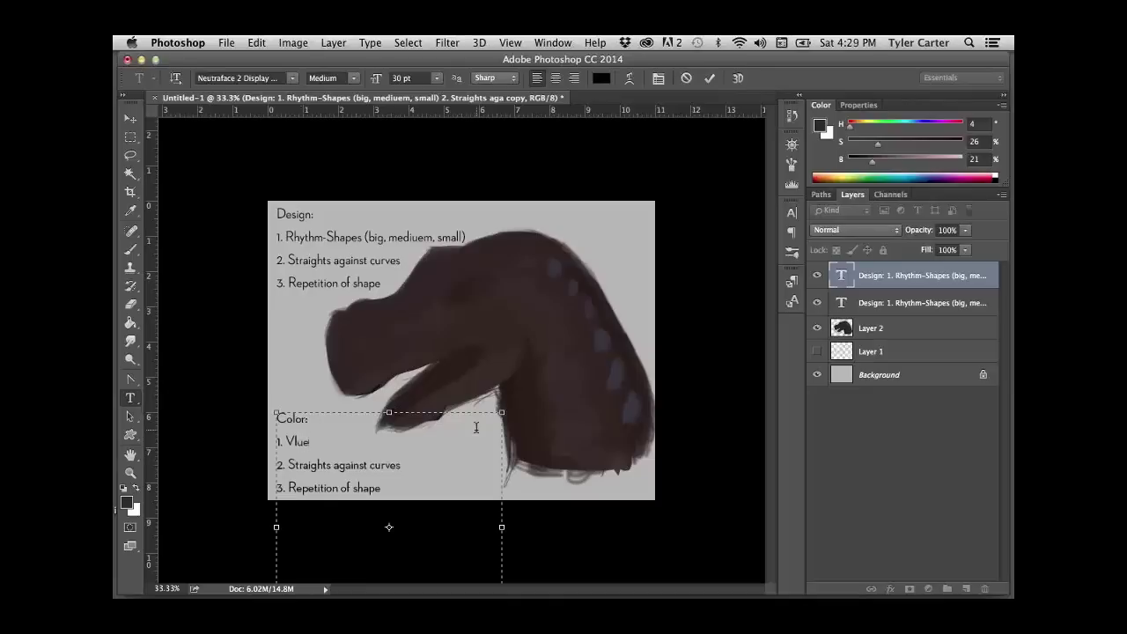
{"action": "key", "text": "BackSpace"}
{"action": "key", "text": "BackSpace"}
{"action": "key", "text": "BackSpace"}
{"action": "type", "text": "alue"}
- Replace the Color list's second and third items with "Temperature" and "Principles of Light", and commit the text
{"action": "left_click_drag", "start_coordinate": [287, 464], "coordinate": [414, 463]}
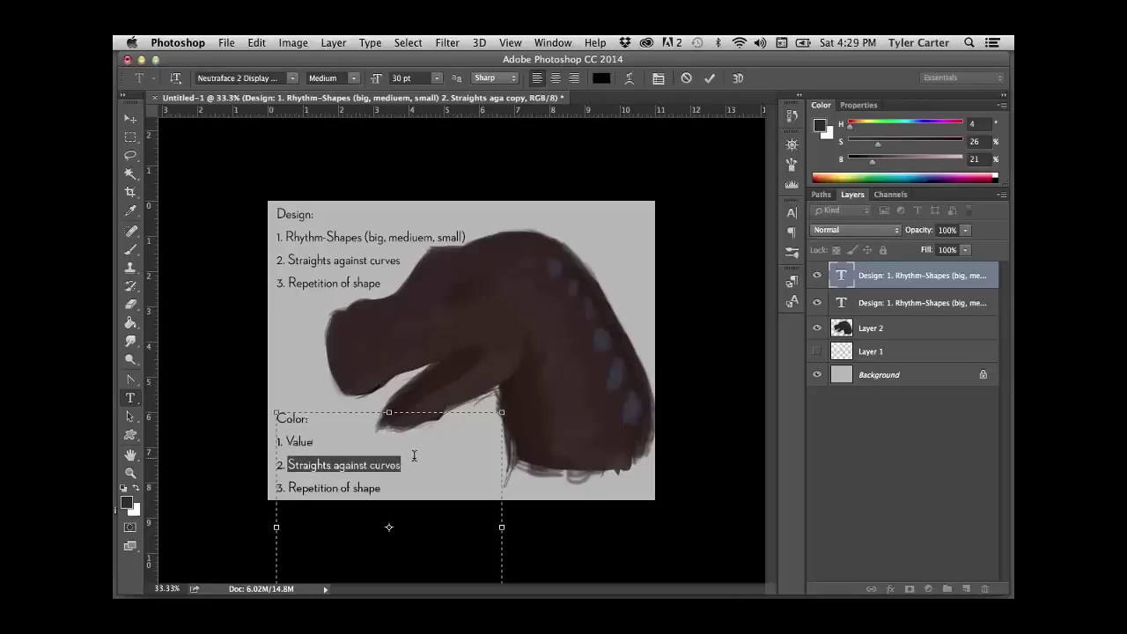
{"action": "type", "text": "Temper"}
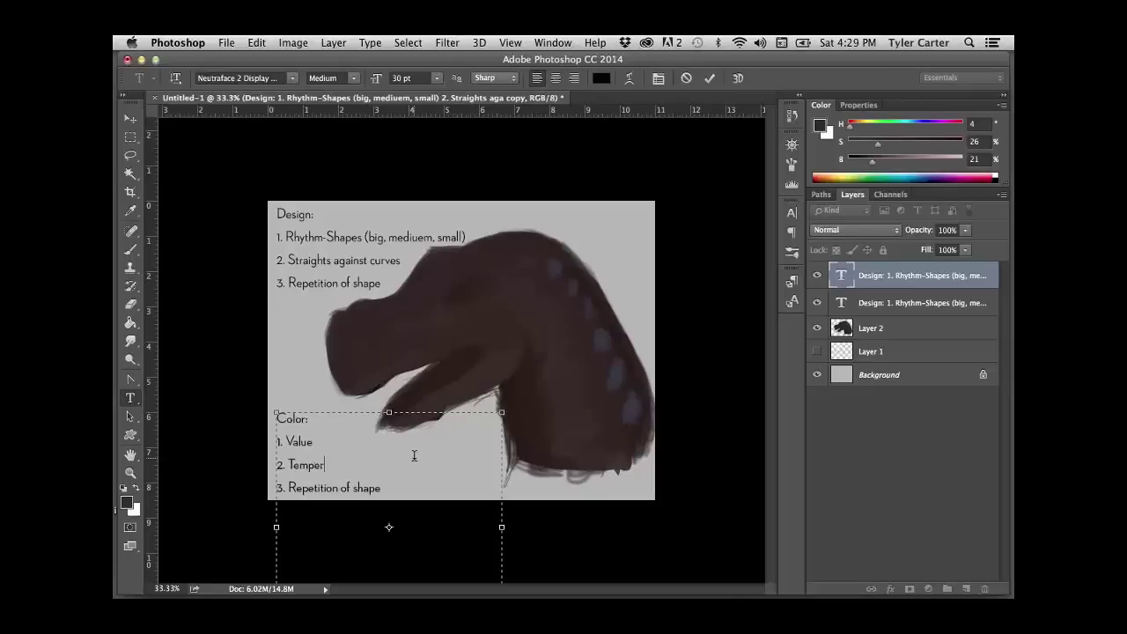
{"action": "type", "text": "ature"}
{"action": "left_click_drag", "start_coordinate": [287, 488], "coordinate": [385, 490]}
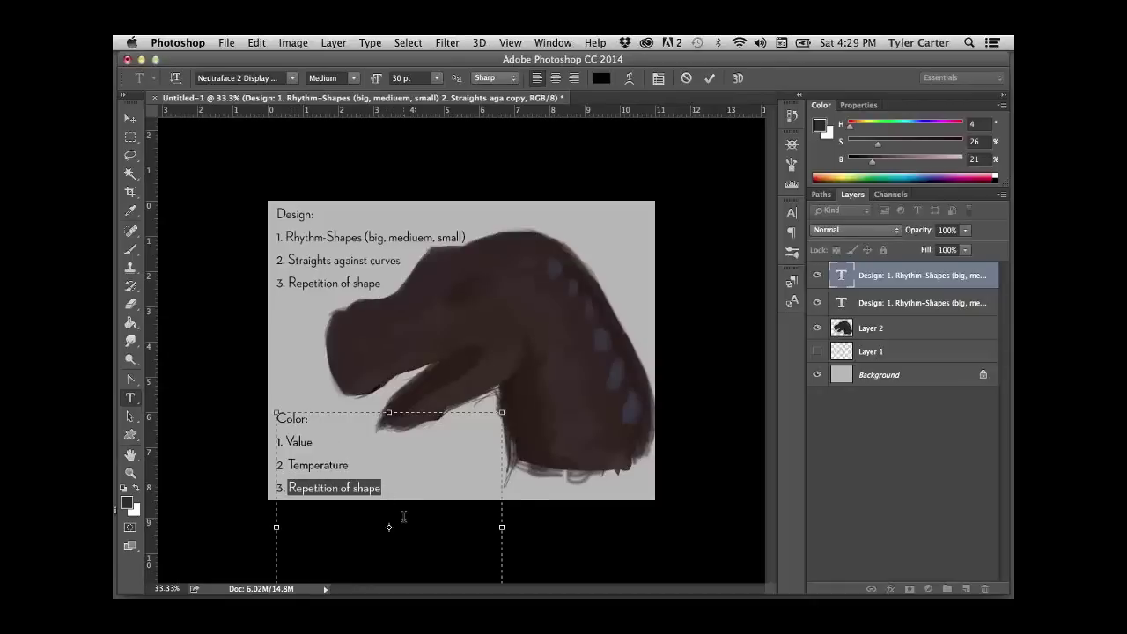
{"action": "type", "text": "Princi"}
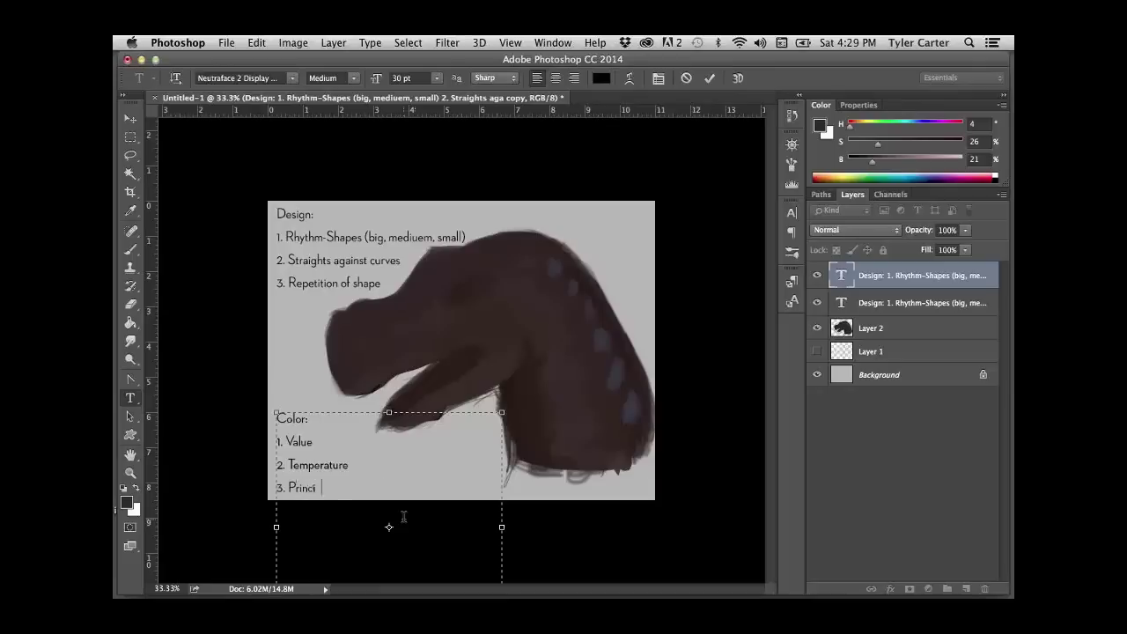
{"action": "type", "text": "ples of Light"}
{"action": "left_click", "coordinate": [906, 278]}
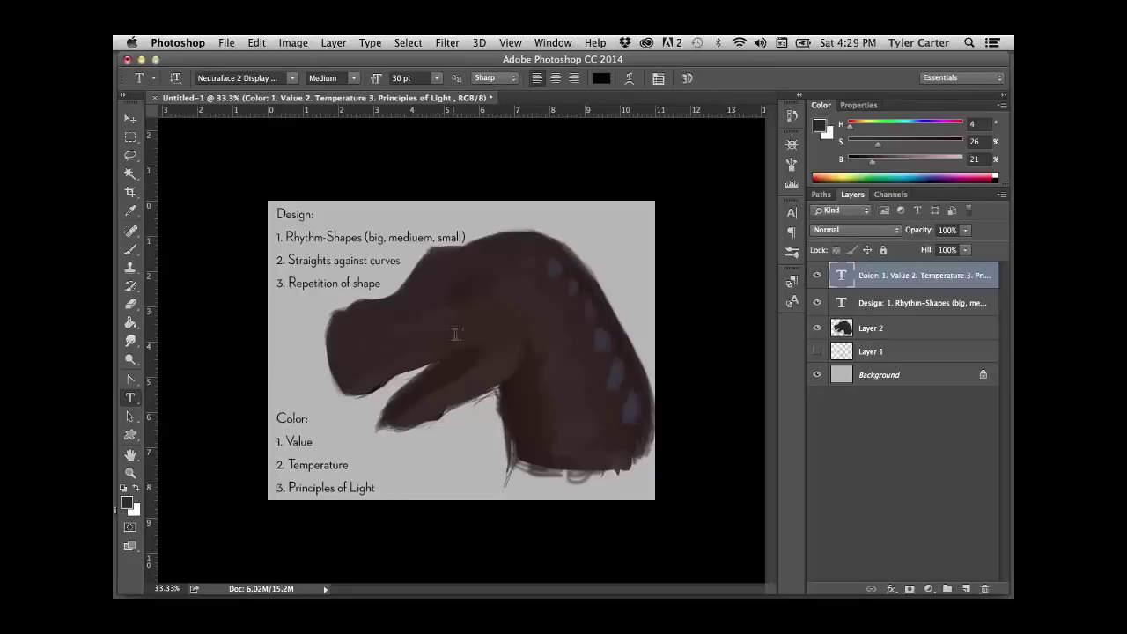
- Select the dinosaur painting's layer and toggle its visibility off and back on
{"action": "key", "text": "m"}
{"action": "key", "text": "v"}
{"action": "left_click", "coordinate": [511, 364]}
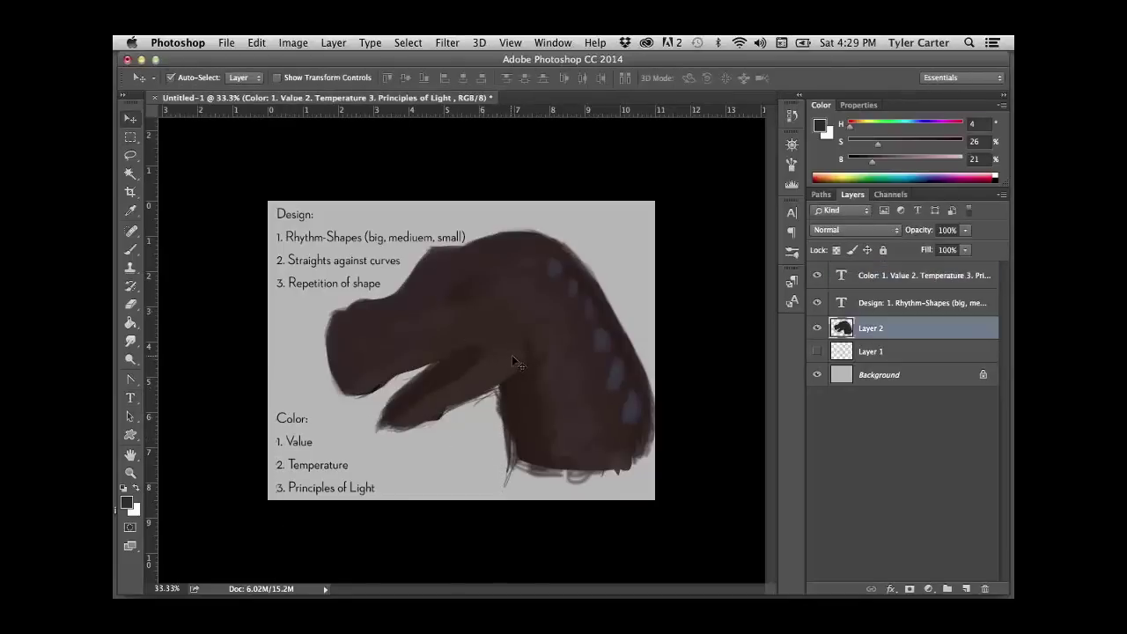
{"action": "left_click", "coordinate": [816, 328]}
{"action": "left_click", "coordinate": [816, 327]}
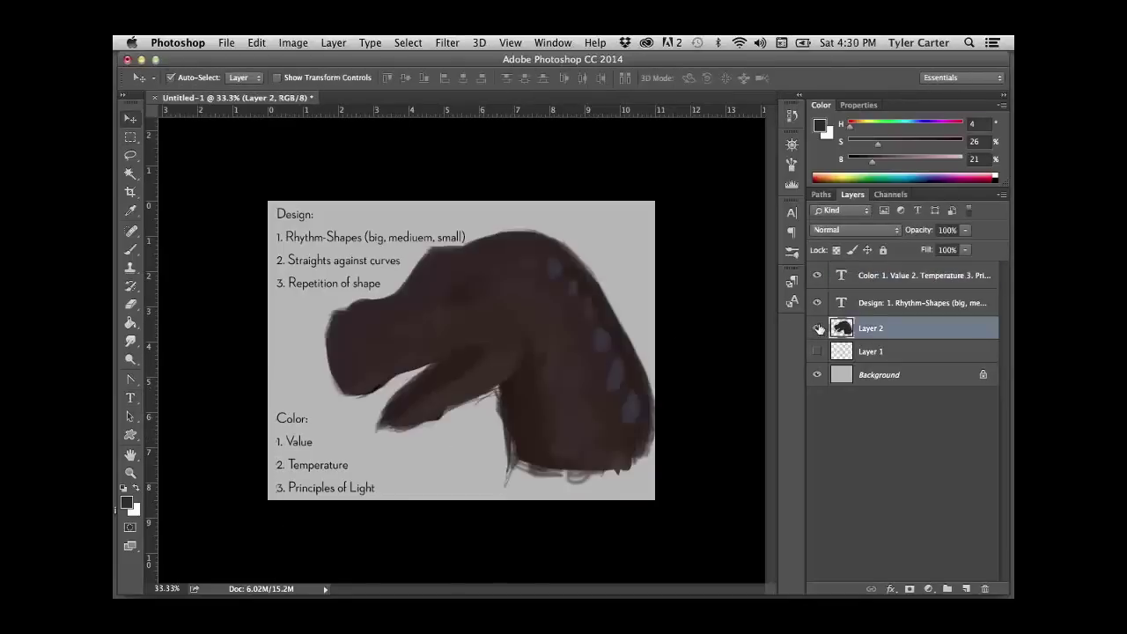
- Make a circular selection over the middle of the dinosaur and hide the painting's layer
{"action": "key", "text": "g"}
{"action": "key", "text": "m"}
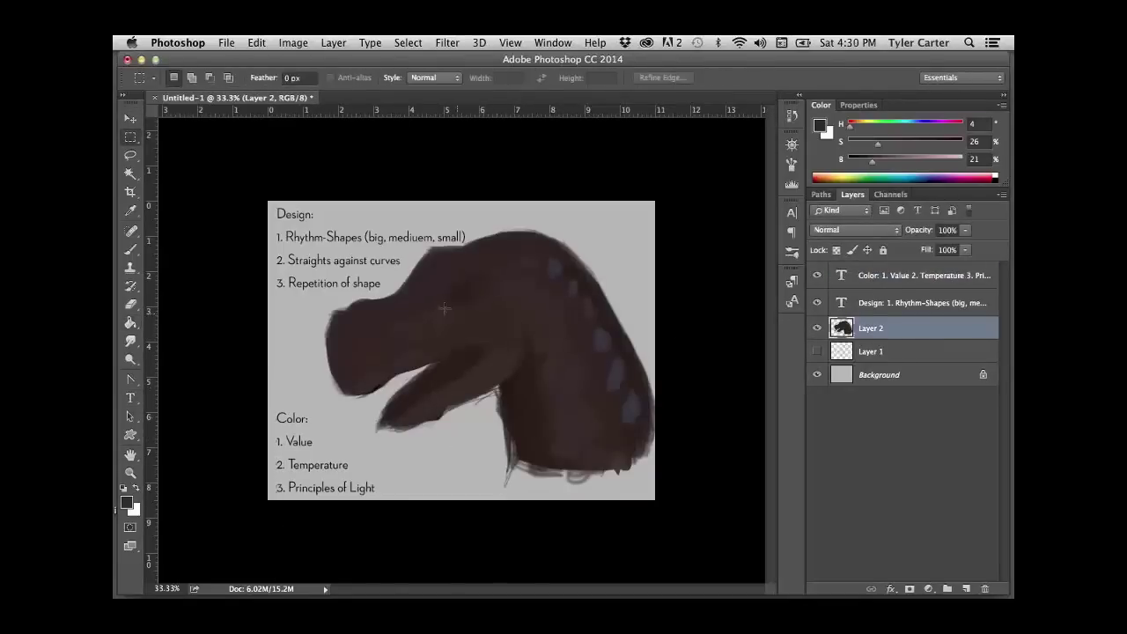
{"action": "left_click_drag", "start_coordinate": [130, 137], "coordinate": [211, 150]}
{"action": "left_click_drag", "start_coordinate": [415, 279], "coordinate": [628, 434]}
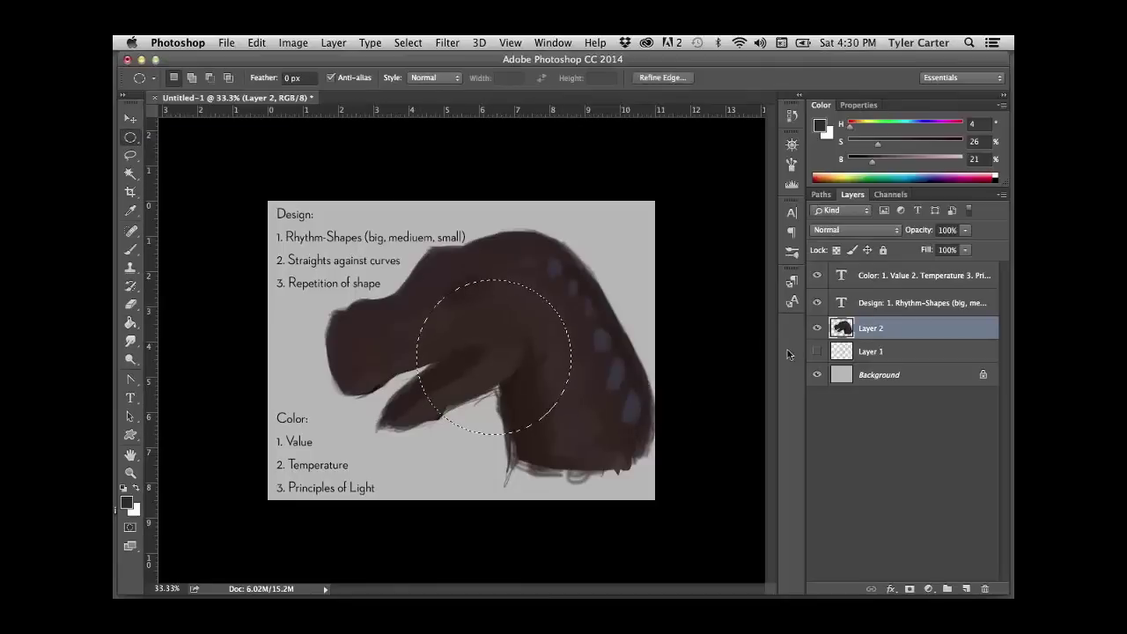
{"action": "key", "text": "g"}
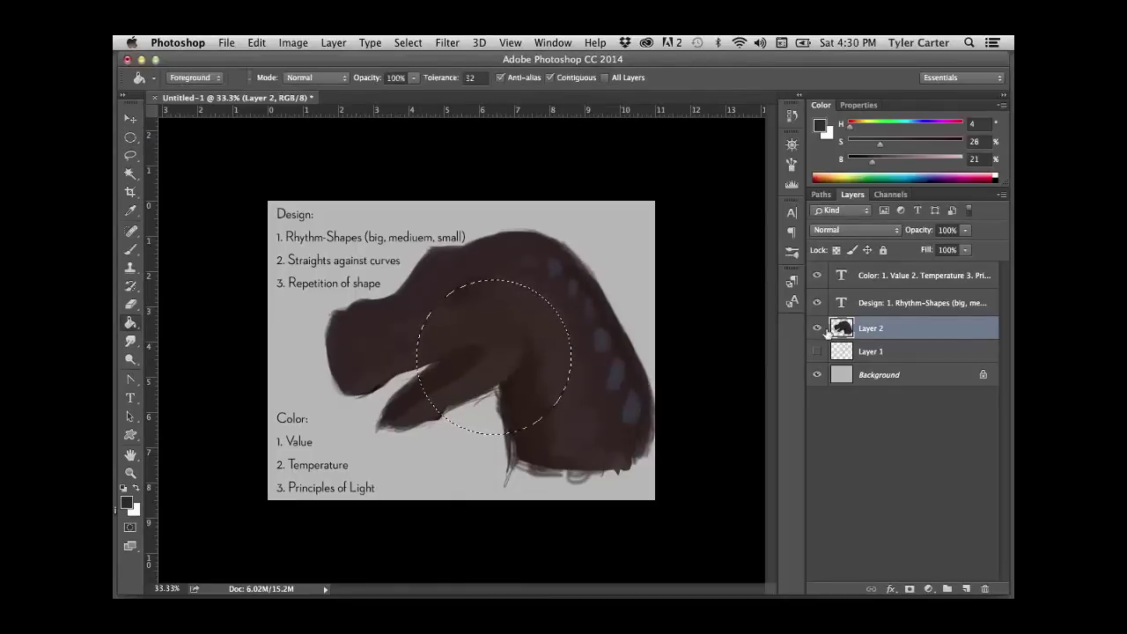
{"action": "left_click", "coordinate": [817, 327]}
- Fill the circular selection with the dark brown foreground colour on a new layer, and deselect
{"action": "left_click", "coordinate": [966, 588]}
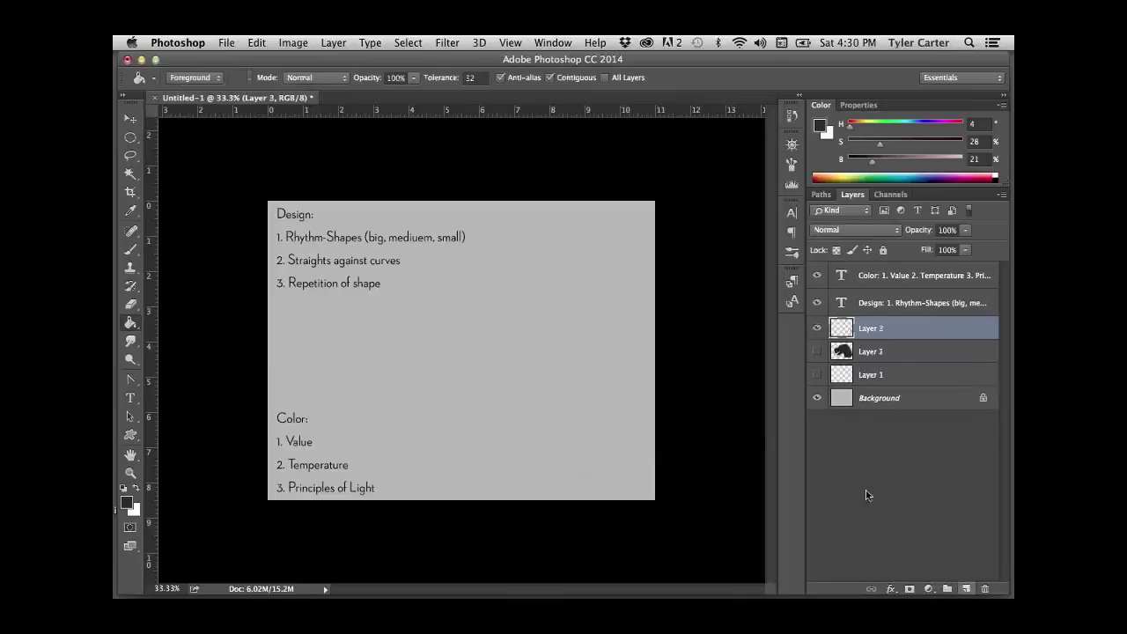
{"action": "left_click", "coordinate": [509, 365]}
{"action": "key", "text": "super+d"}
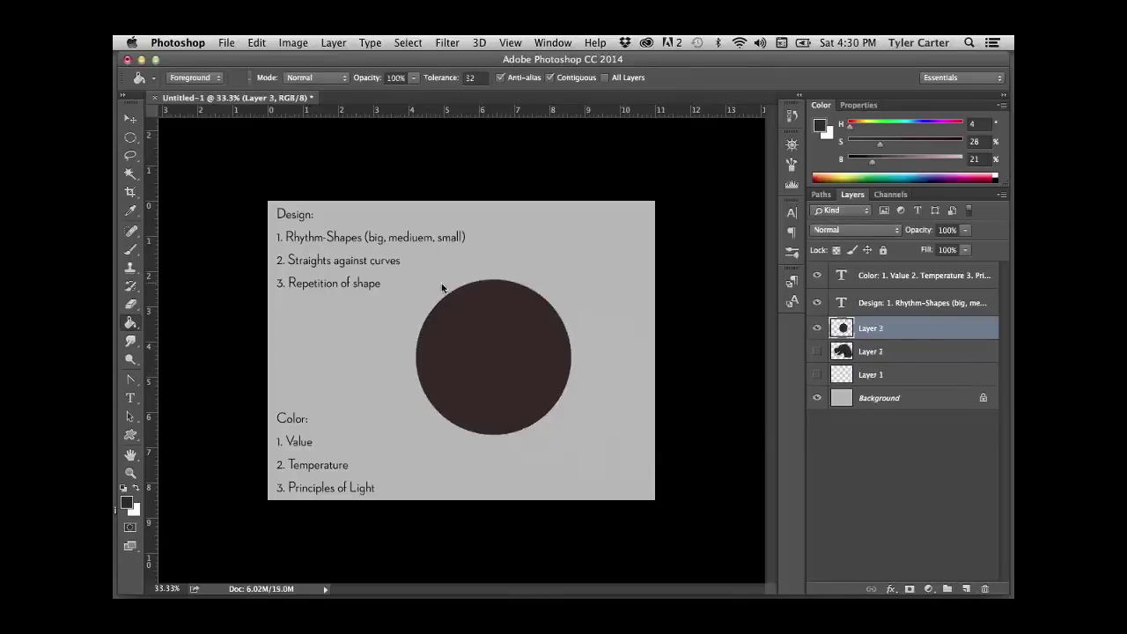
- Undo the stray mark on the circle and enlarge the brush to 150 px
{"action": "left_click", "coordinate": [445, 293]}
{"action": "key", "text": "b"}
{"action": "key", "text": "super+z"}
{"action": "key", "text": "bracketright"}
{"action": "key", "text": "bracketright"}
{"action": "key", "text": "bracketright"}
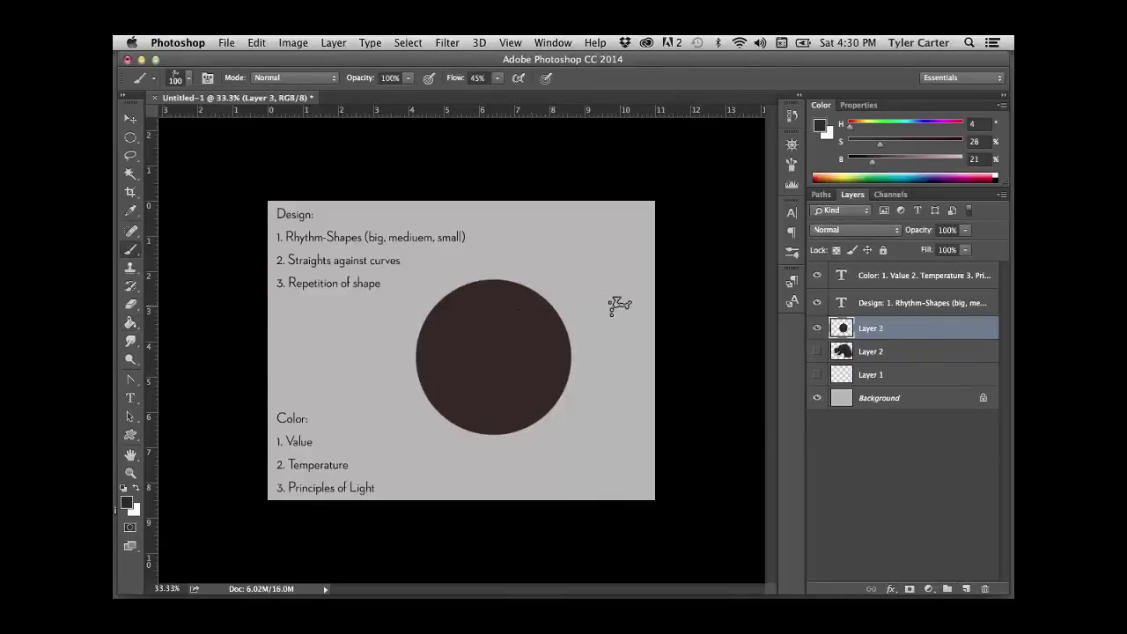
- Lock the circle layer's transparent pixels and add a new empty layer directly beneath it
{"action": "left_click", "coordinate": [836, 250]}
{"action": "left_click", "coordinate": [966, 589]}
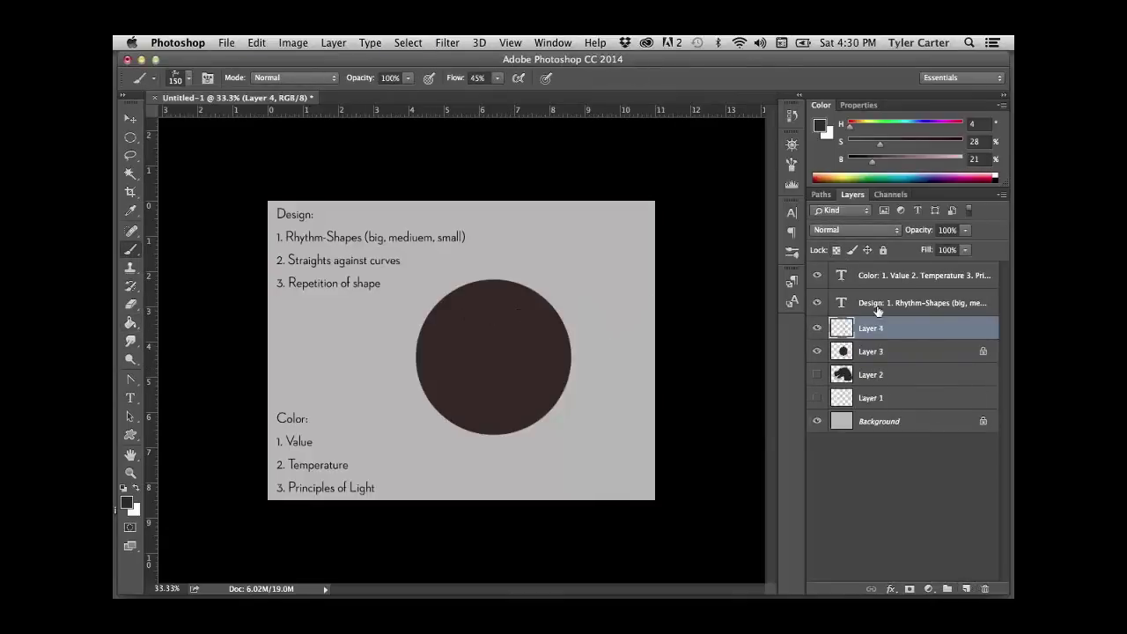
{"action": "left_click_drag", "start_coordinate": [880, 327], "coordinate": [879, 352]}
- Move the circle right and slightly up on the canvas, and select the empty layer beneath it
{"action": "key", "text": "v"}
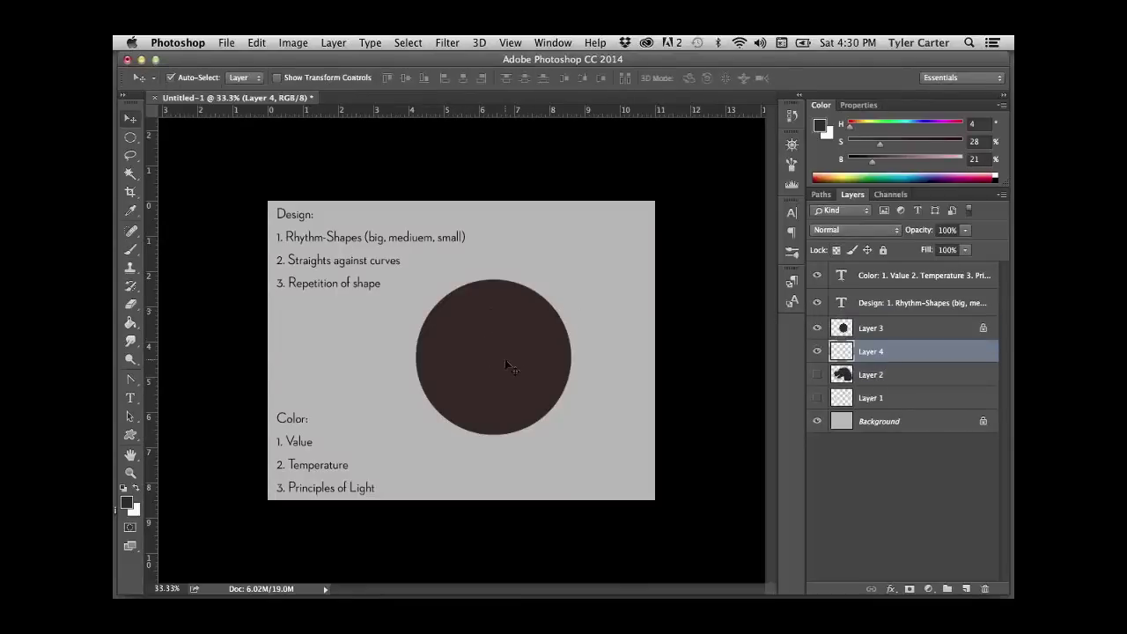
{"action": "left_click_drag", "start_coordinate": [506, 361], "coordinate": [554, 347]}
{"action": "left_click", "coordinate": [871, 353]}
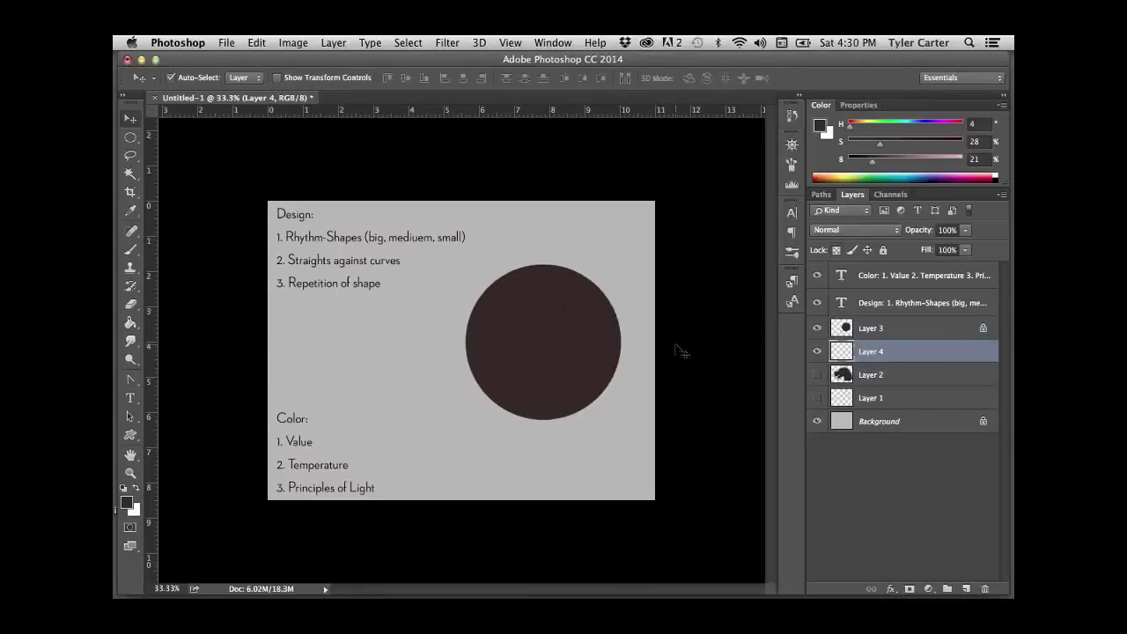
- Select a wide, flat ellipse beneath the circle and fill it with the dark brown foreground colour on the empty layer
{"action": "key", "text": "m"}
{"action": "mouse_move", "coordinate": [352, 374]}
{"action": "left_mouse_down"}
{"action": "mouse_move", "coordinate": [547, 421]}
{"action": "mouse_move", "coordinate": [533, 412]}
{"action": "mouse_move", "coordinate": [552, 411]}
{"action": "mouse_move", "coordinate": [531, 407]}
{"action": "mouse_move", "coordinate": [533, 420]}
{"action": "left_mouse_up"}
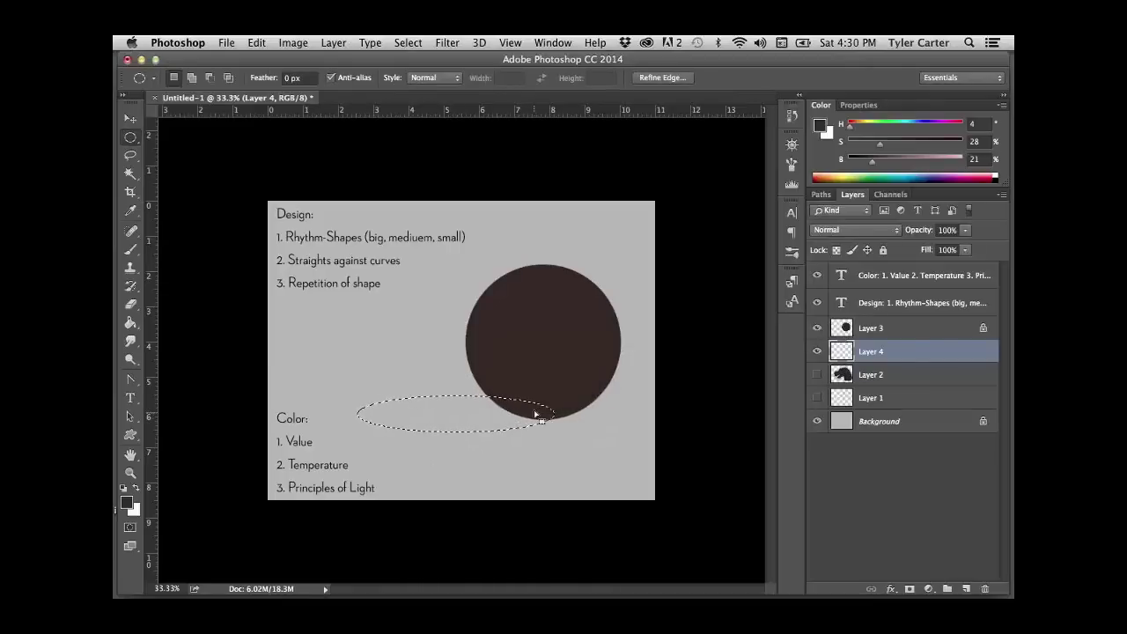
{"action": "key", "text": "g"}
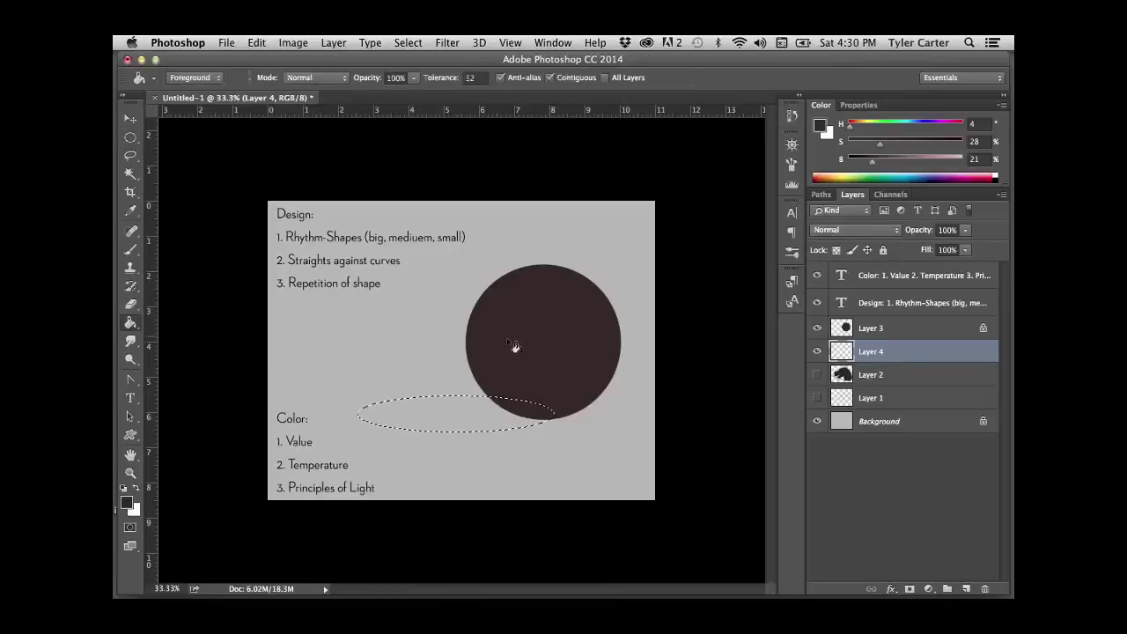
{"action": "left_click", "coordinate": [453, 420]}
- Lighten the elliptical cast shadow with a Hue/Saturation Lightness of +24
{"action": "key", "text": "super+u"}
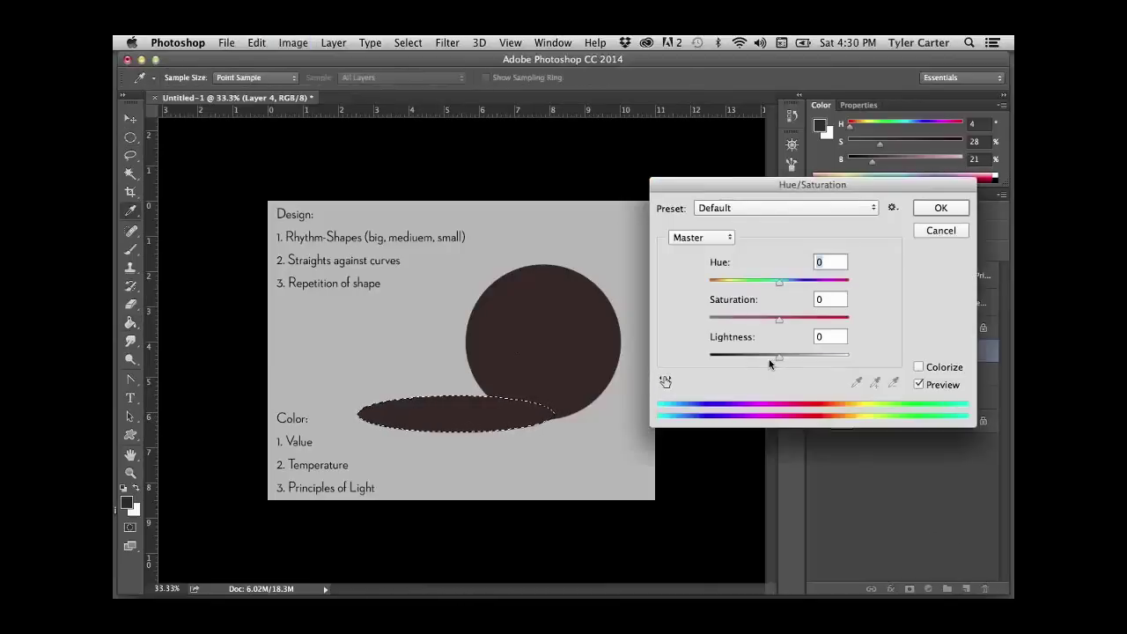
{"action": "mouse_move", "coordinate": [779, 357]}
{"action": "left_mouse_down"}
{"action": "mouse_move", "coordinate": [810, 357]}
{"action": "mouse_move", "coordinate": [795, 357]}
{"action": "left_mouse_up"}
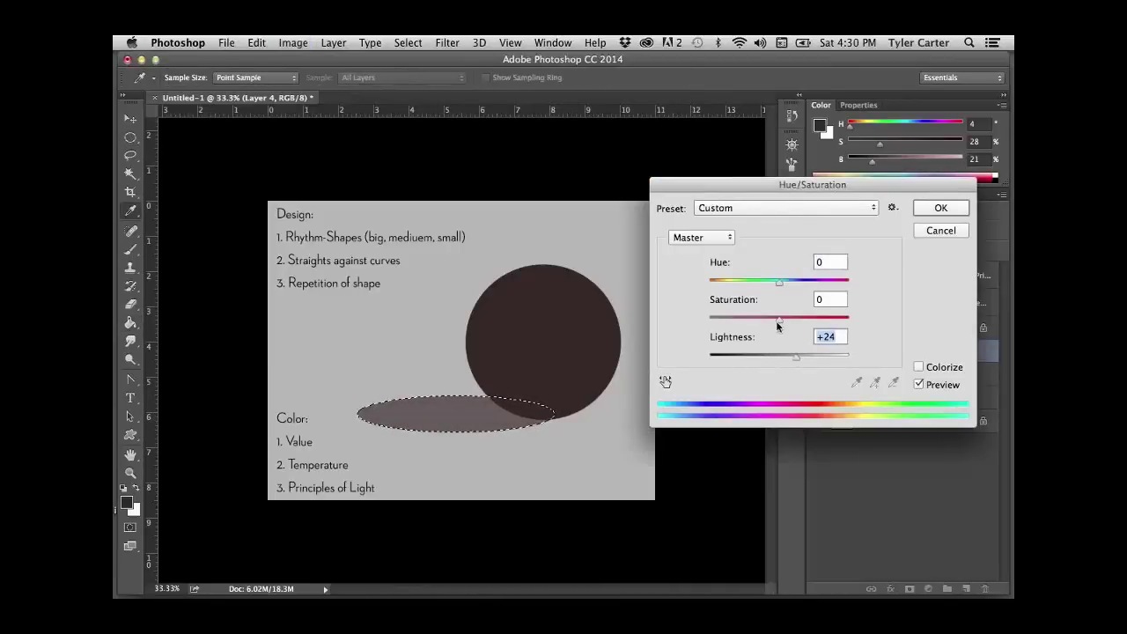
{"action": "left_click", "coordinate": [935, 209]}
- Shift the cast shadow's midtones towards blue with Color Balance levels of -47, 0 and +17, and deselect
{"action": "key", "text": "super+b"}
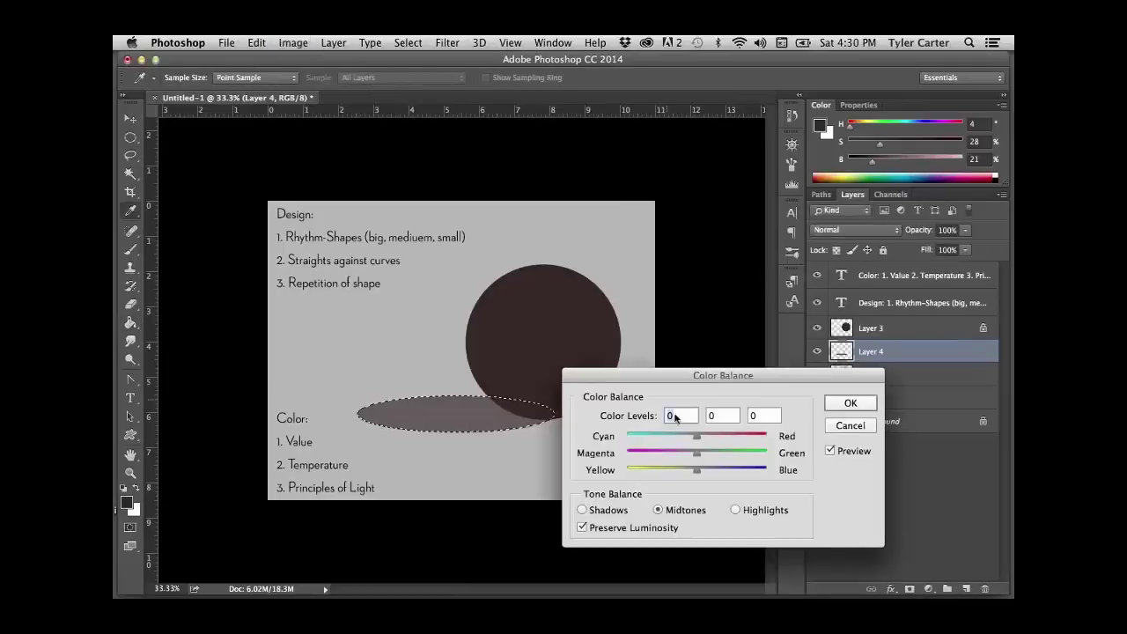
{"action": "left_click_drag", "start_coordinate": [695, 435], "coordinate": [663, 436]}
{"action": "left_click", "coordinate": [709, 469]}
{"action": "left_click_drag", "start_coordinate": [710, 468], "coordinate": [708, 469]}
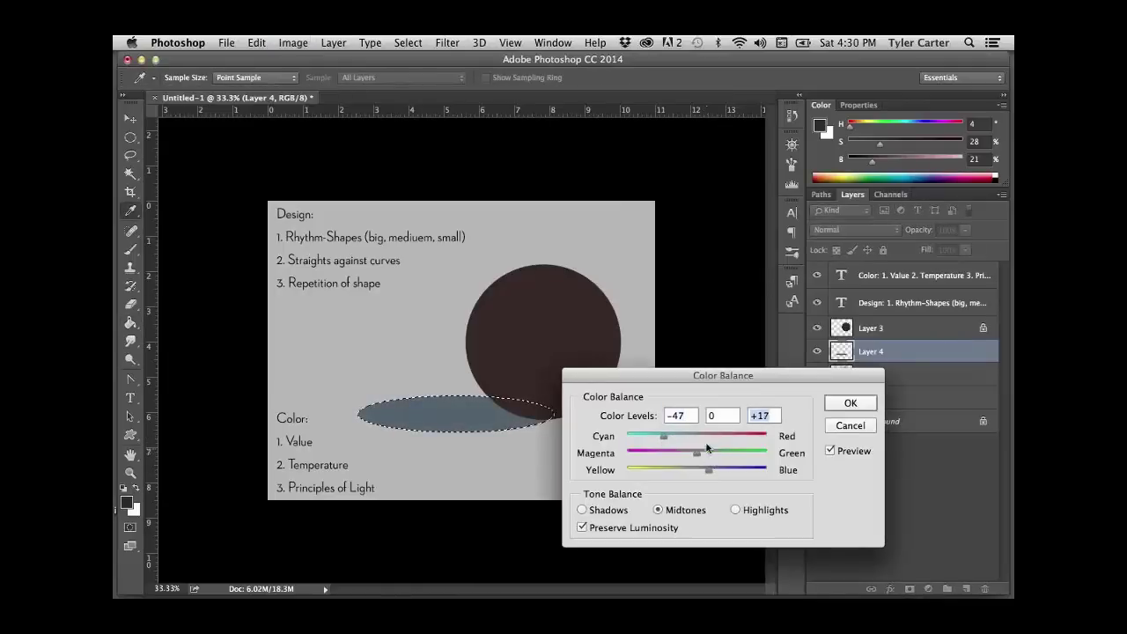
{"action": "left_click", "coordinate": [843, 407]}
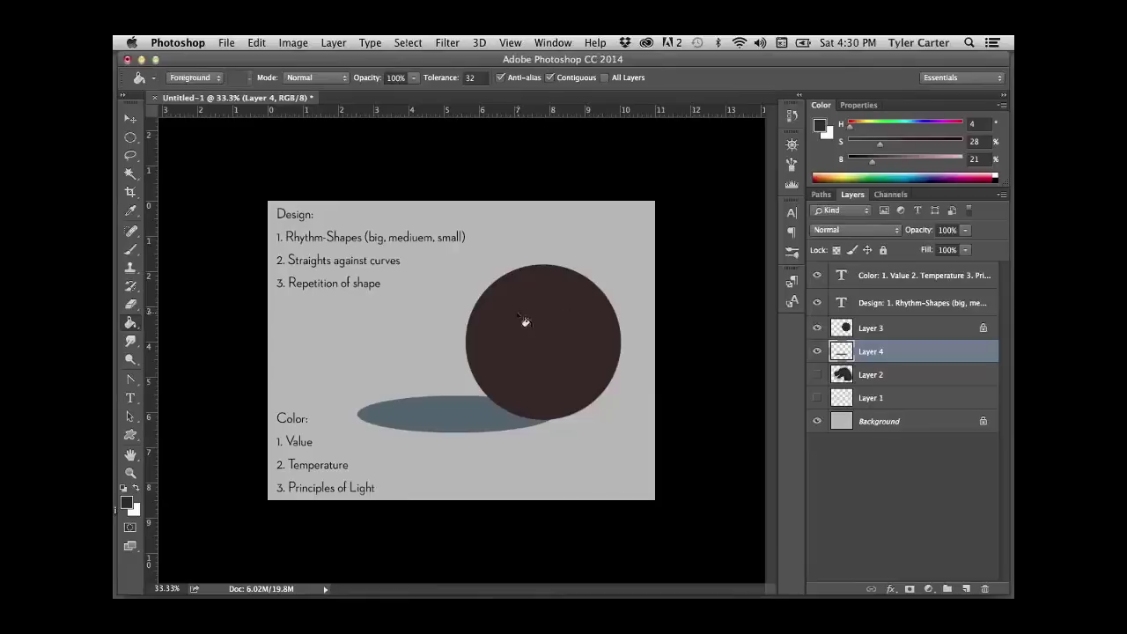
- Make the Background layer active and set up a soft round brush at 900 px
{"action": "key", "text": "b"}
{"action": "left_click", "coordinate": [891, 422]}
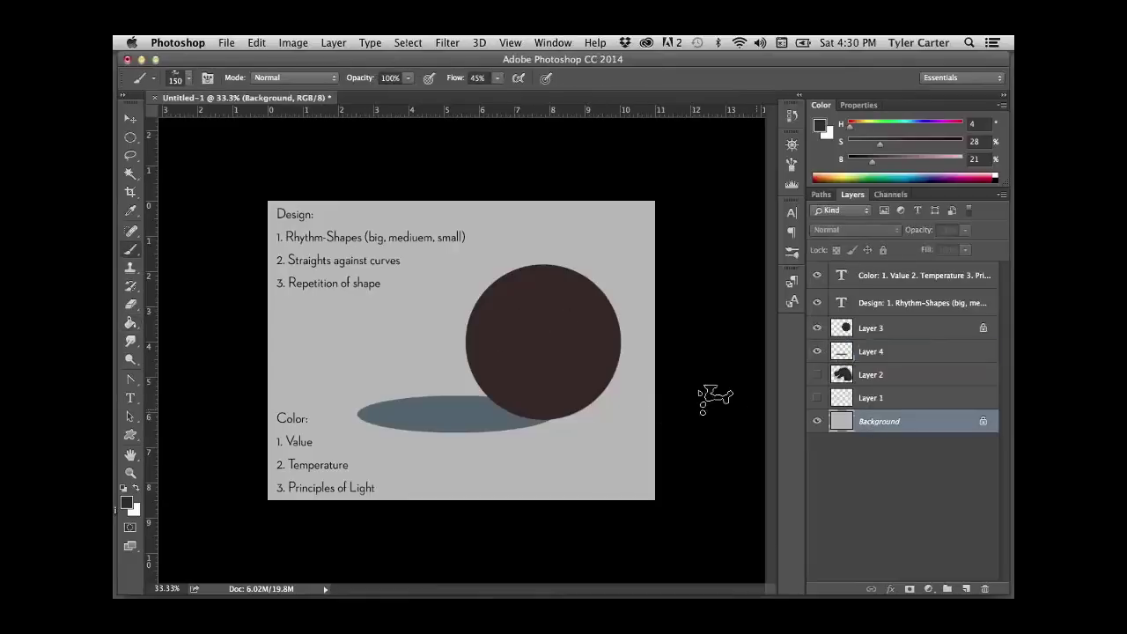
{"action": "right_click", "coordinate": [436, 334]}
{"action": "left_click", "coordinate": [669, 466]}
{"action": "key", "text": "Escape"}
{"action": "key", "text": "bracketright"}
{"action": "key", "text": "bracketright"}
{"action": "key", "text": "bracketright"}
{"action": "key", "text": "bracketright"}
- Paint the upper background pale warm yellow with H 47, S 22, B 93, and soften it with saturation 11
{"action": "left_click", "coordinate": [635, 248], "text": "alt"}
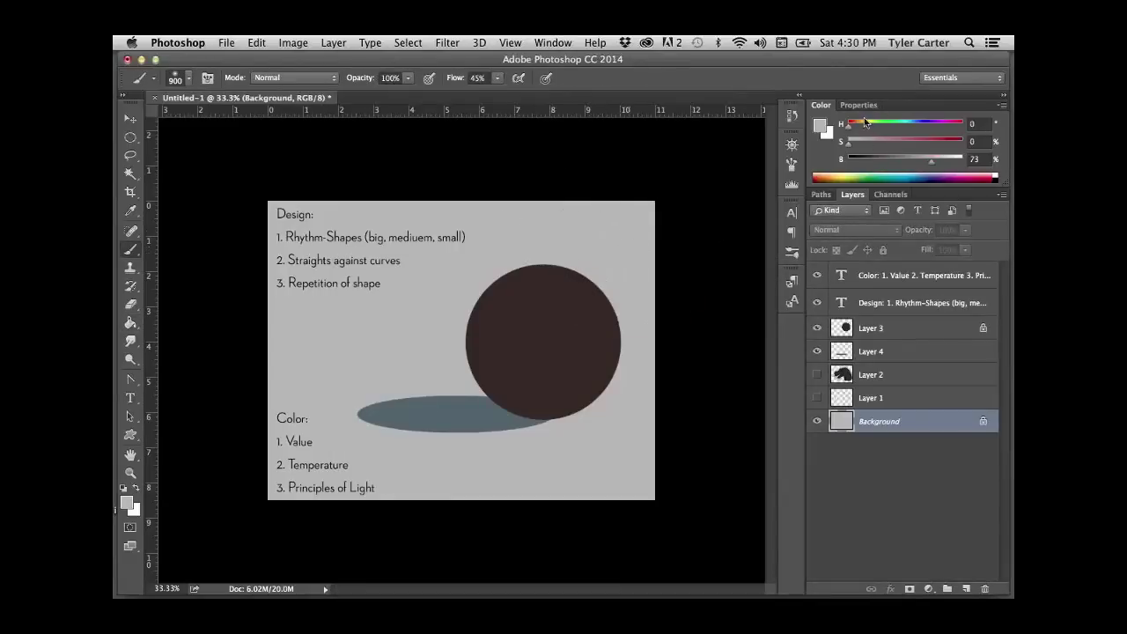
{"action": "left_click", "coordinate": [863, 117]}
{"action": "left_click", "coordinate": [874, 144]}
{"action": "left_click", "coordinate": [694, 212]}
{"action": "left_click", "coordinate": [955, 160]}
{"action": "left_click_drag", "start_coordinate": [654, 221], "coordinate": [264, 215]}
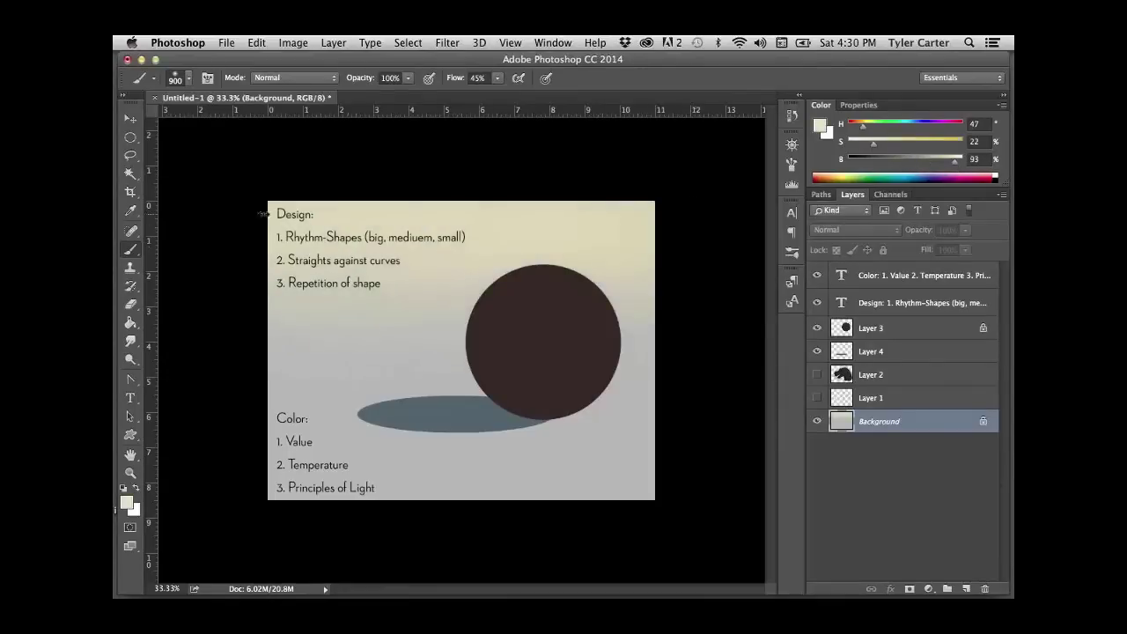
{"action": "left_click_drag", "start_coordinate": [645, 279], "coordinate": [464, 206]}
{"action": "left_click", "coordinate": [860, 144]}
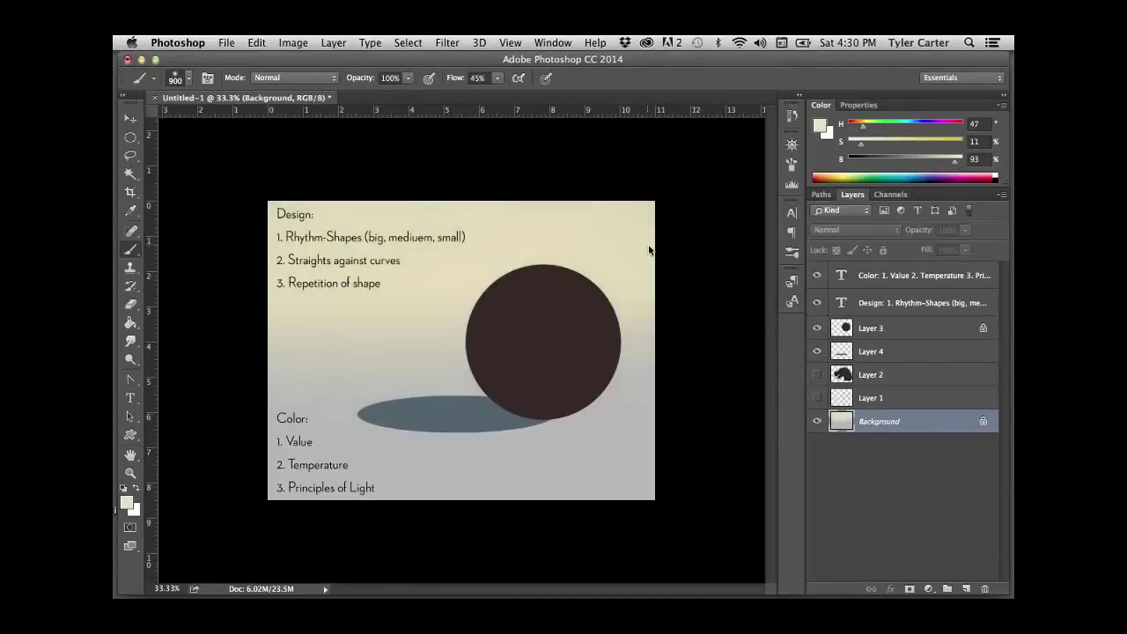
{"action": "left_click_drag", "start_coordinate": [651, 250], "coordinate": [491, 254]}
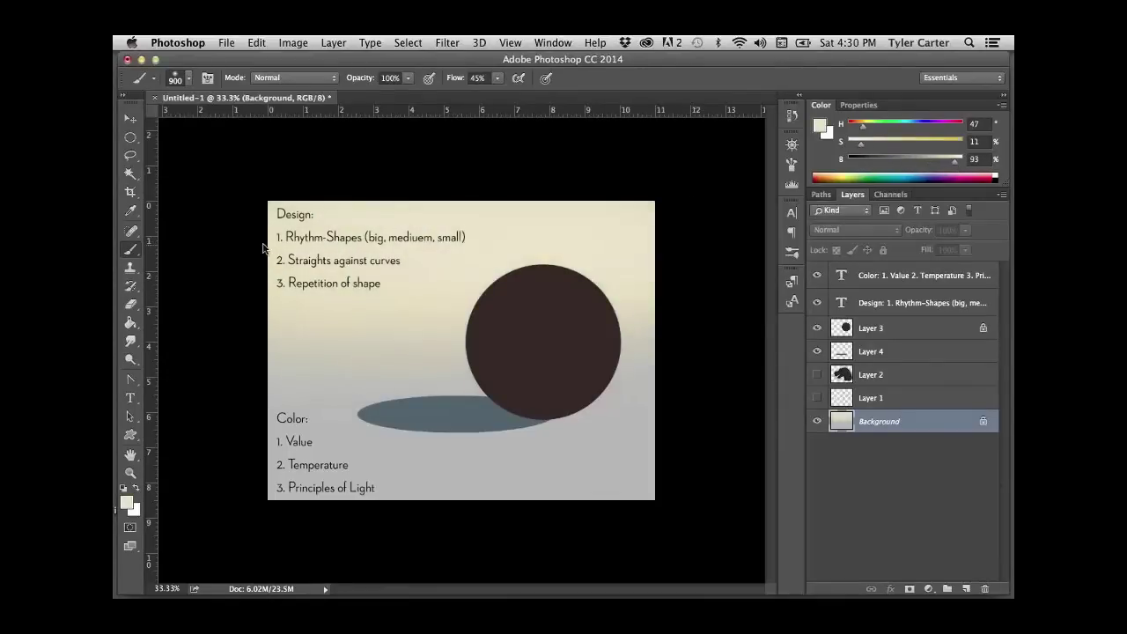
- Paint the lower half of the background light blue, mixing H 204, S 51, B 85 and using the blended S 32, B 80 tone
{"action": "left_click", "coordinate": [921, 128]}
{"action": "left_click", "coordinate": [906, 141]}
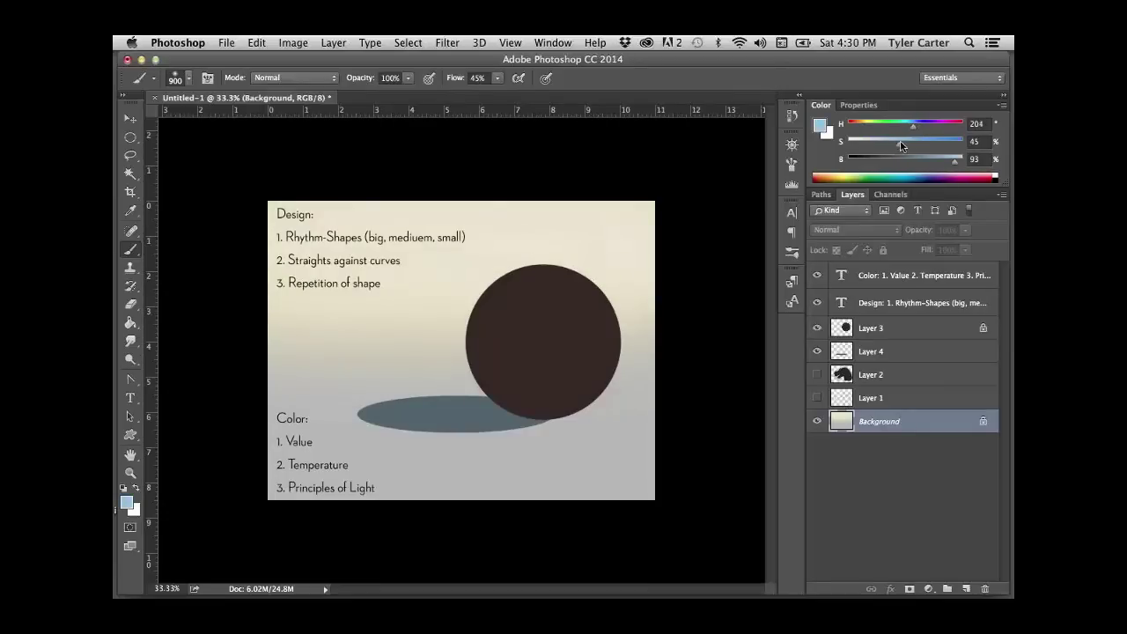
{"action": "left_click", "coordinate": [945, 159]}
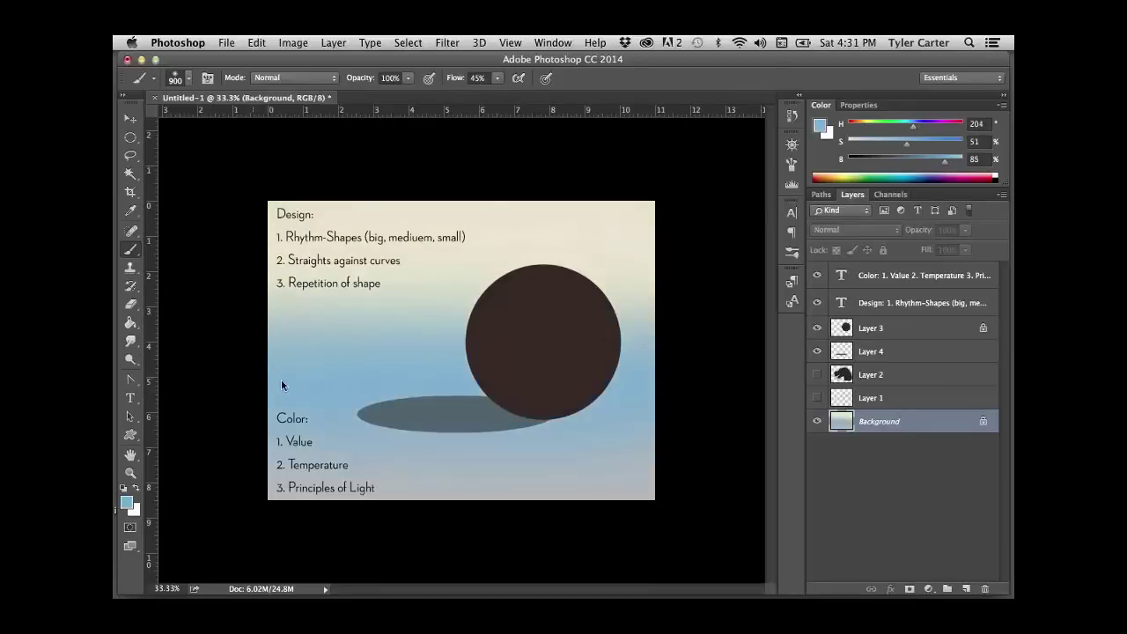
{"action": "left_click_drag", "start_coordinate": [633, 422], "coordinate": [441, 441]}
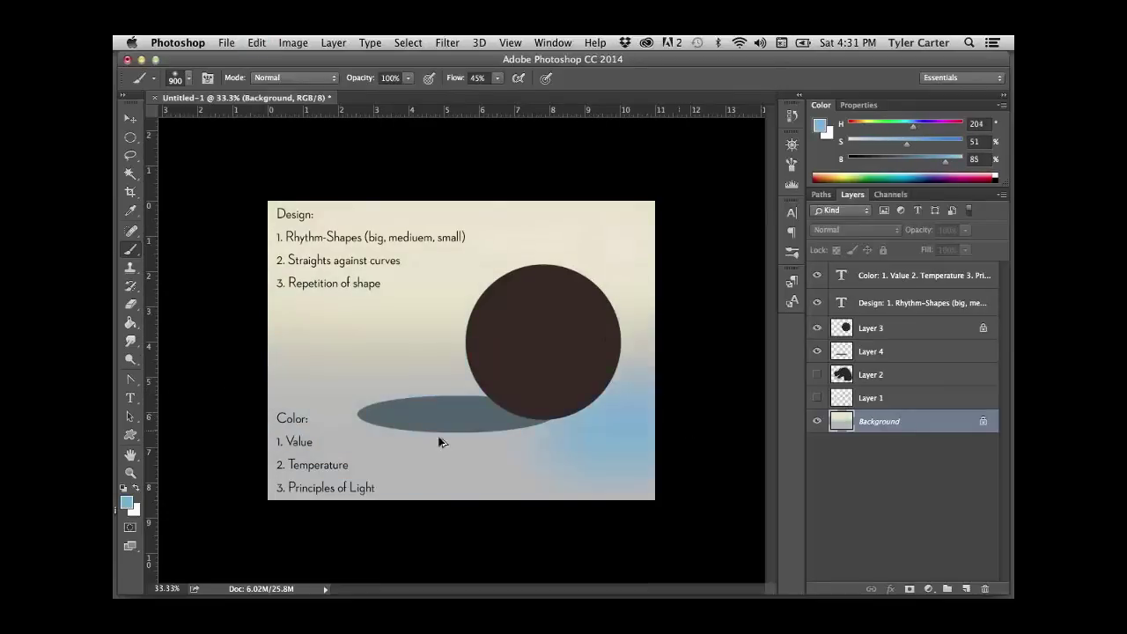
{"action": "left_click", "coordinate": [641, 396], "text": "alt"}
{"action": "left_click_drag", "start_coordinate": [352, 428], "coordinate": [242, 415]}
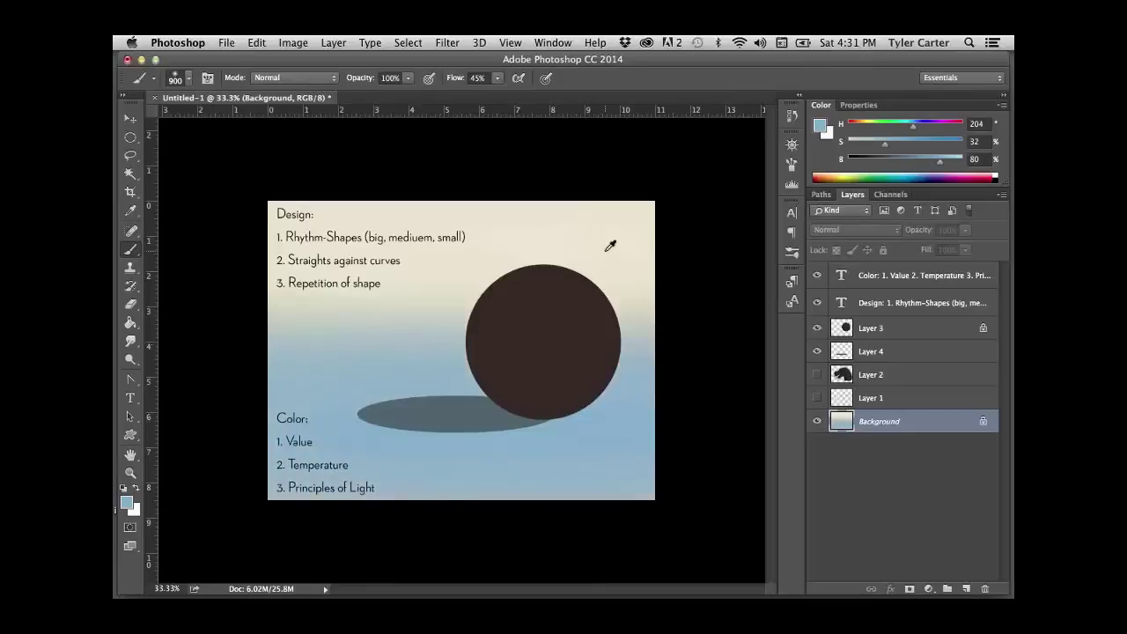
- Sample the cream colour and brush it down to the middle of the background, reducing the brush to 600 px
{"action": "left_click", "coordinate": [610, 246], "text": "alt"}
{"action": "left_click", "coordinate": [398, 270]}
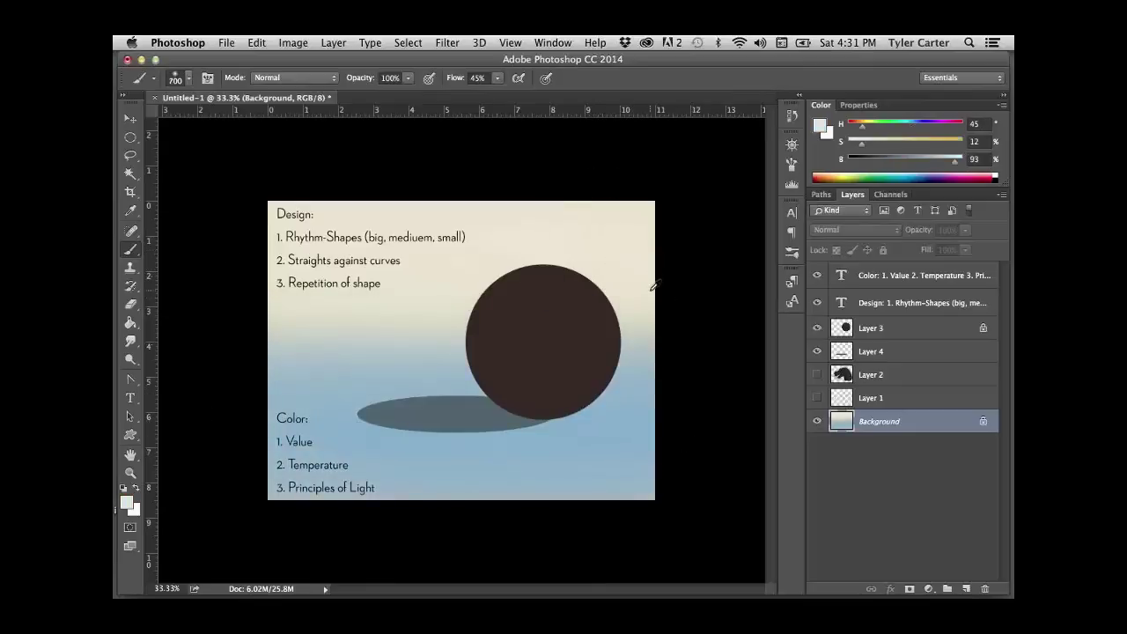
{"action": "left_click", "coordinate": [618, 255], "text": "alt"}
{"action": "left_click_drag", "start_coordinate": [466, 349], "coordinate": [209, 297]}
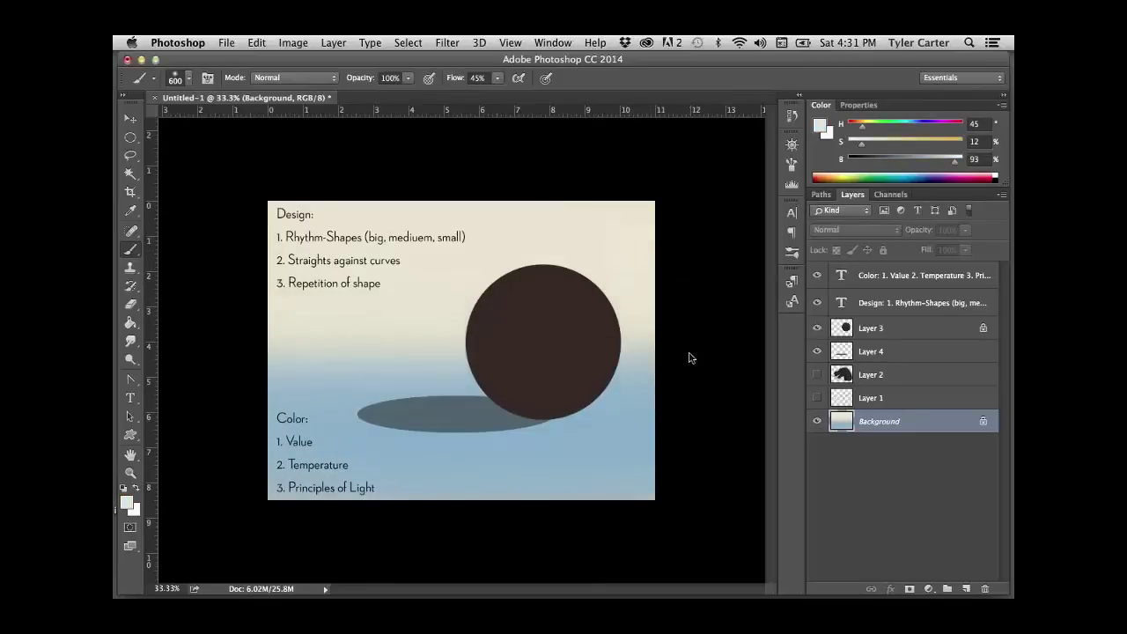
- Repaint the lower background in deeper blue (H 204, S 41, B 72) and the upper part in darker cream (H 45, S 12, B 83)
{"action": "left_click", "coordinate": [629, 454], "text": "alt"}
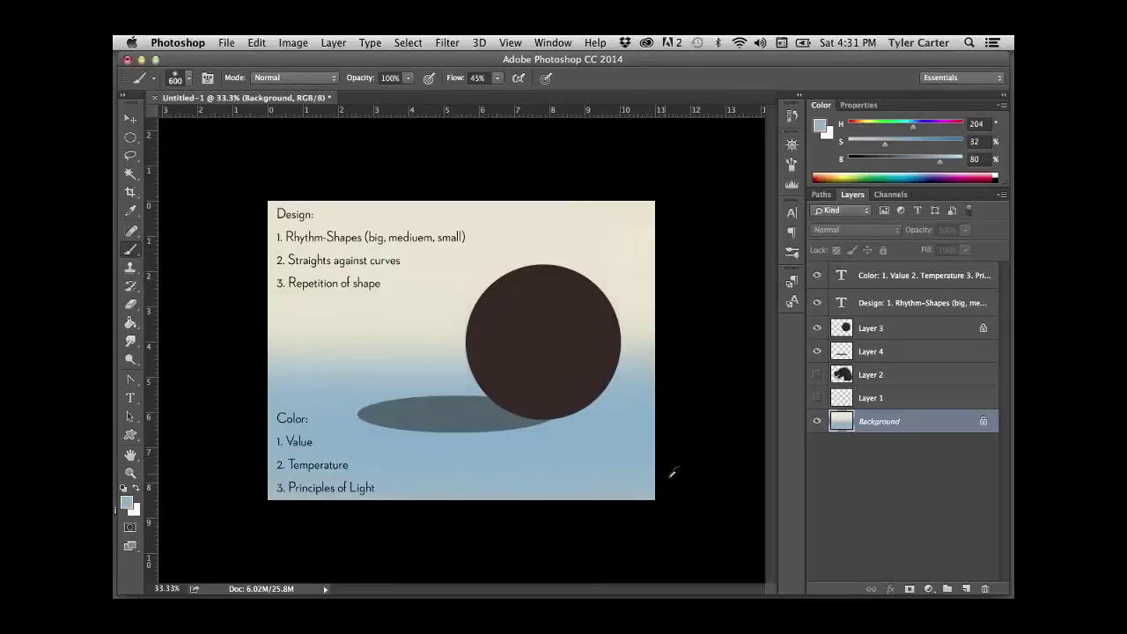
{"action": "left_click", "coordinate": [895, 144]}
{"action": "left_click", "coordinate": [930, 159]}
{"action": "left_click_drag", "start_coordinate": [662, 428], "coordinate": [201, 402]}
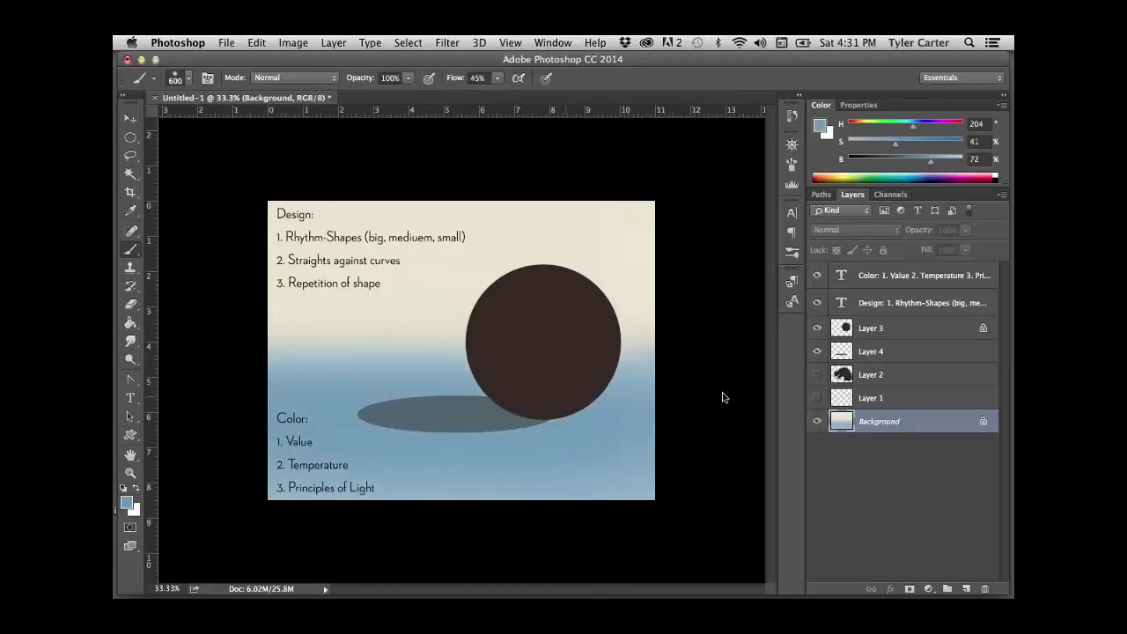
{"action": "left_click_drag", "start_coordinate": [692, 458], "coordinate": [255, 443]}
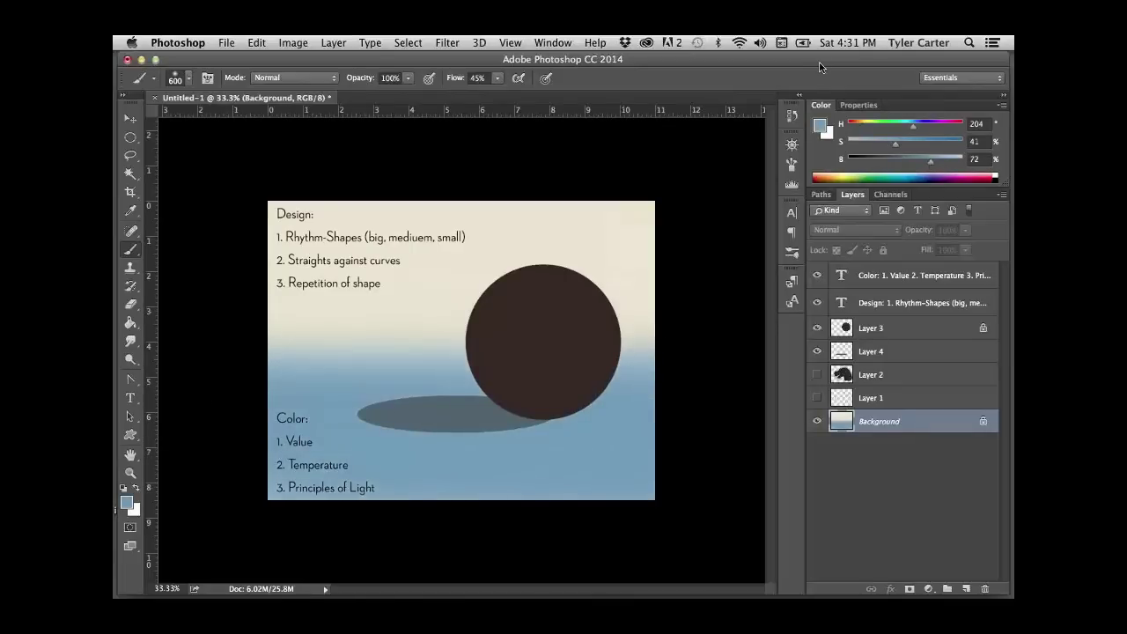
{"action": "left_click", "coordinate": [618, 242], "text": "alt"}
{"action": "mouse_move", "coordinate": [722, 238]}
{"action": "left_mouse_down"}
{"action": "mouse_move", "coordinate": [675, 302]}
{"action": "mouse_move", "coordinate": [365, 321]}
{"action": "mouse_move", "coordinate": [515, 284]}
{"action": "mouse_move", "coordinate": [251, 285]}
{"action": "mouse_move", "coordinate": [671, 248]}
{"action": "mouse_move", "coordinate": [549, 232]}
{"action": "left_mouse_up"}
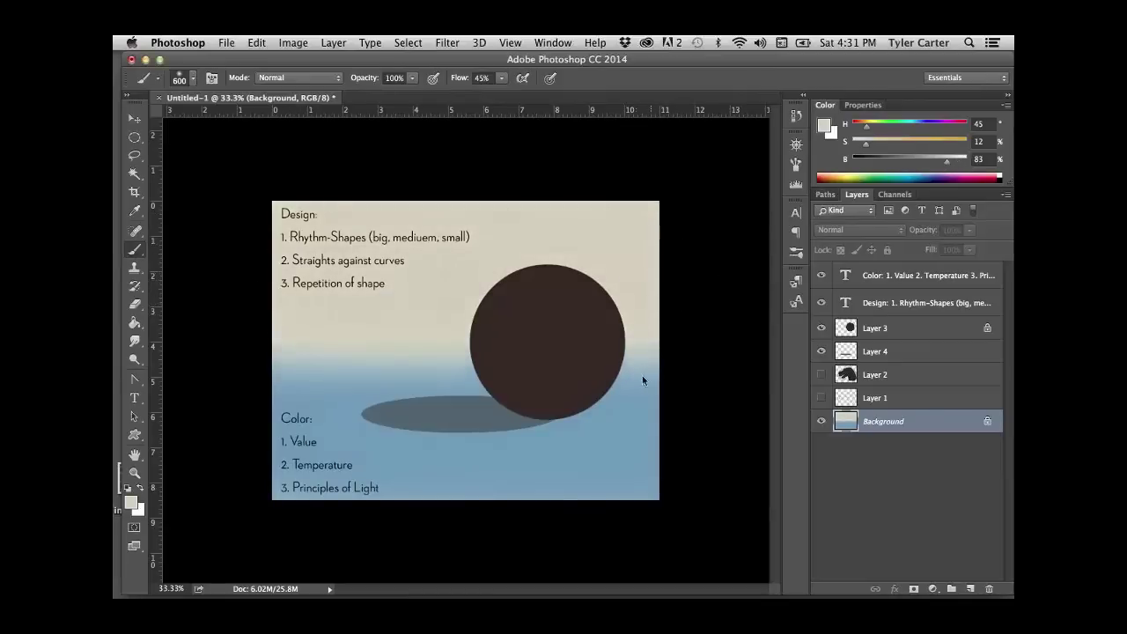
- Grade the blue ground darker towards its lower edge, using H 203, B 61 with saturation 43 and 56
{"action": "left_click", "coordinate": [631, 454], "text": "alt"}
{"action": "left_click_drag", "start_coordinate": [891, 152], "coordinate": [884, 150]}
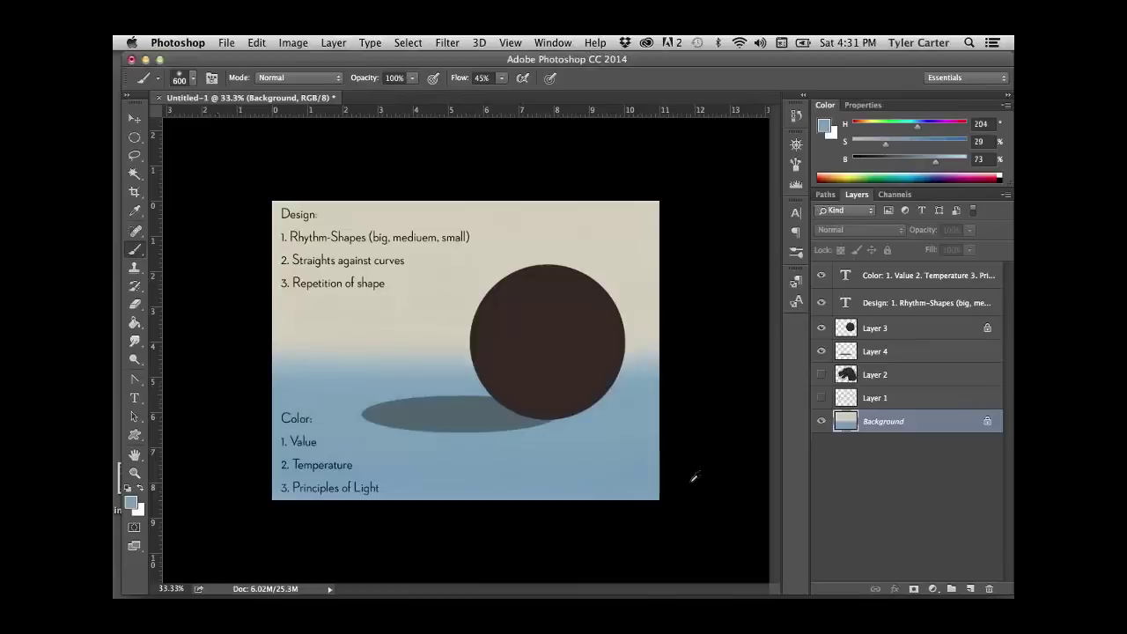
{"action": "left_click", "coordinate": [605, 429], "text": "alt"}
{"action": "mouse_move", "coordinate": [698, 440]}
{"action": "left_mouse_down"}
{"action": "mouse_move", "coordinate": [330, 480]}
{"action": "mouse_move", "coordinate": [380, 419]}
{"action": "left_mouse_up"}
{"action": "left_click_drag", "start_coordinate": [667, 499], "coordinate": [282, 493]}
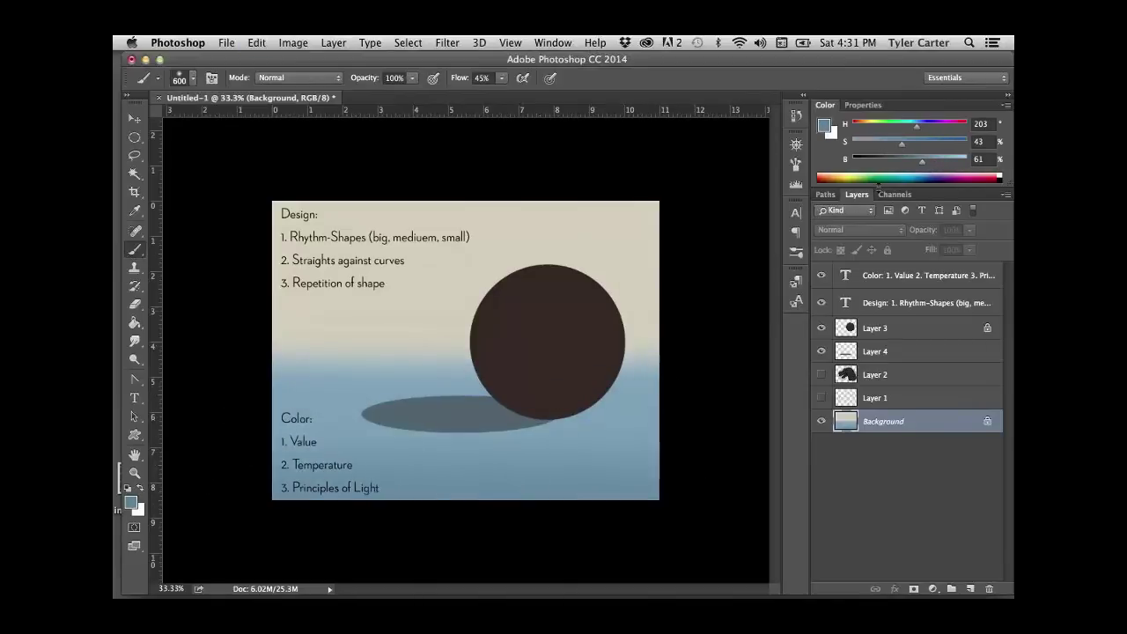
{"action": "left_click_drag", "start_coordinate": [688, 512], "coordinate": [171, 507]}
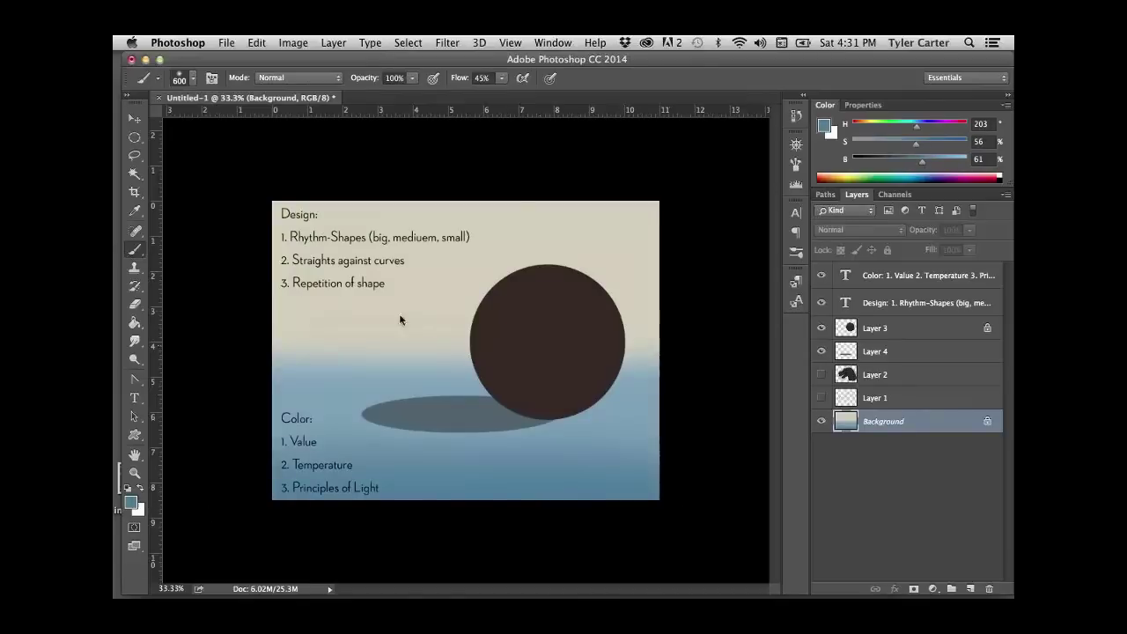
- Darken the upper edge of the background with tan strokes (H 44, S 30, B 67) and blend them into the cream
{"action": "left_click", "coordinate": [593, 210], "text": "alt"}
{"action": "left_click_drag", "start_coordinate": [710, 205], "coordinate": [194, 214]}
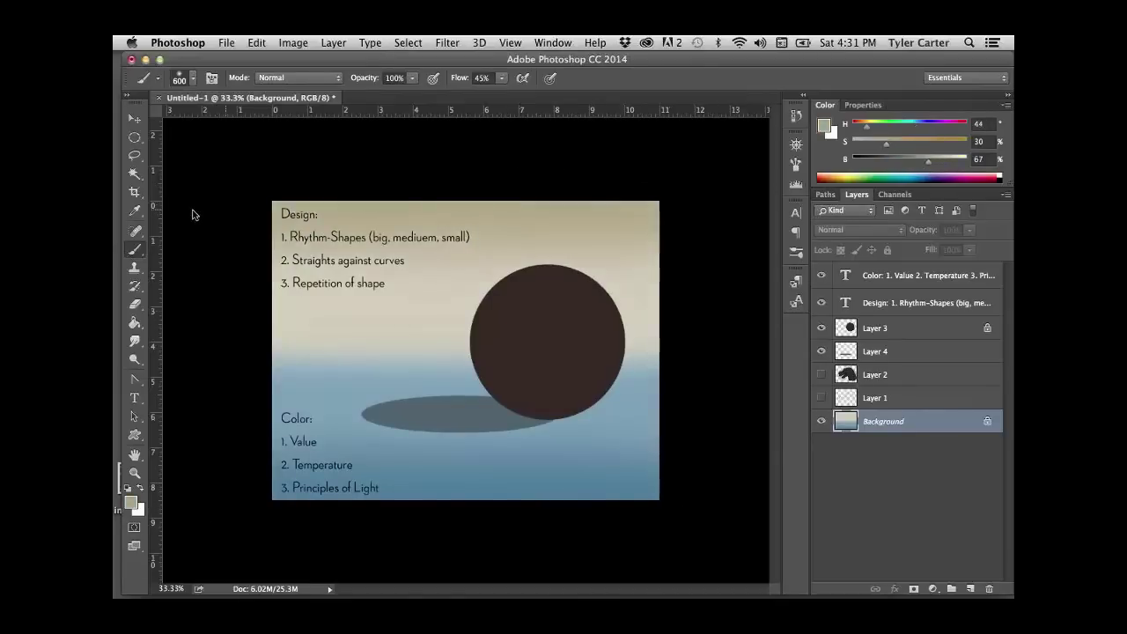
{"action": "left_click_drag", "start_coordinate": [688, 219], "coordinate": [227, 234]}
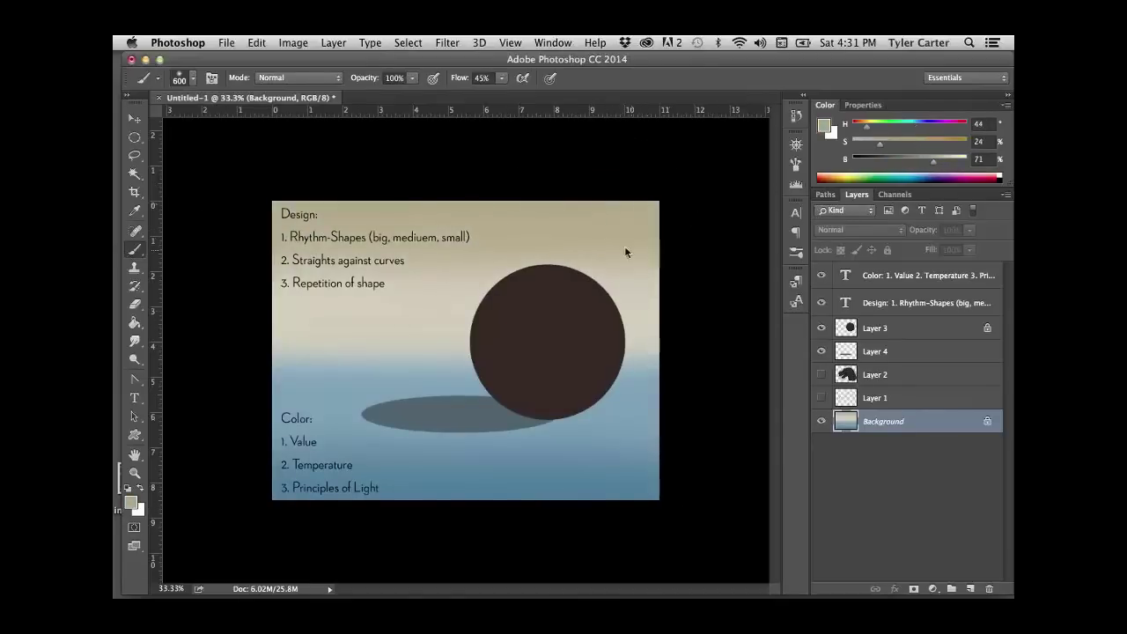
{"action": "left_click", "coordinate": [416, 297], "text": "alt"}
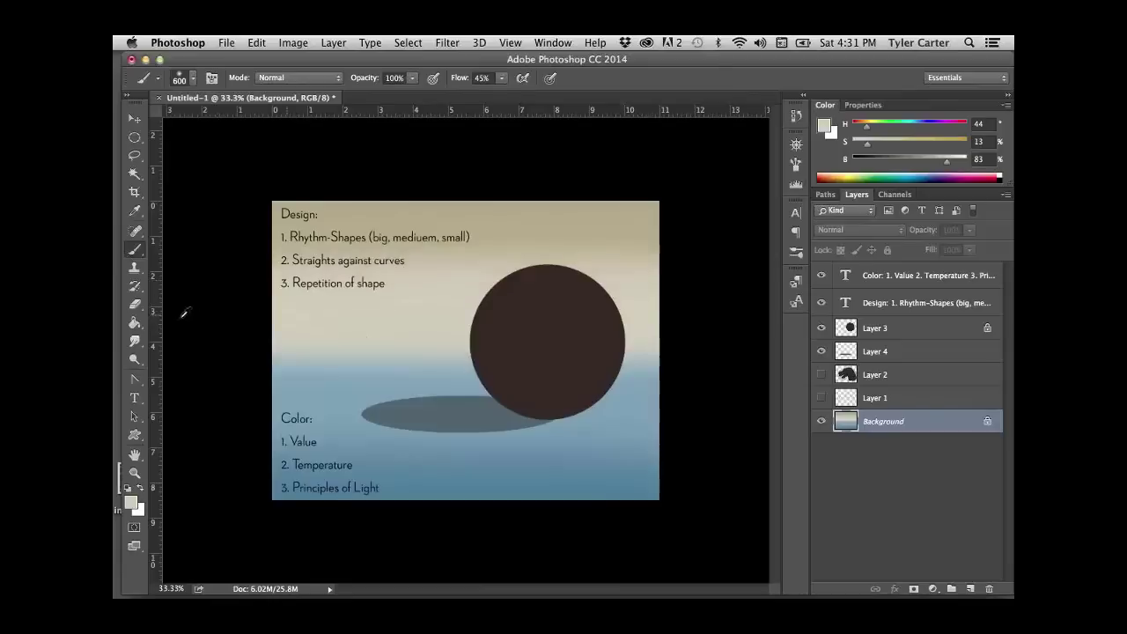
- Reduce the brush to 175 px and define the horizon edge with sampled blue strokes
{"action": "left_click", "coordinate": [416, 344], "text": "alt"}
{"action": "key", "text": "bracketleft"}
{"action": "key", "text": "bracketleft"}
{"action": "key", "text": "bracketleft"}
{"action": "key", "text": "bracketleft"}
{"action": "key", "text": "bracketleft"}
{"action": "left_click", "coordinate": [646, 389], "text": "alt"}
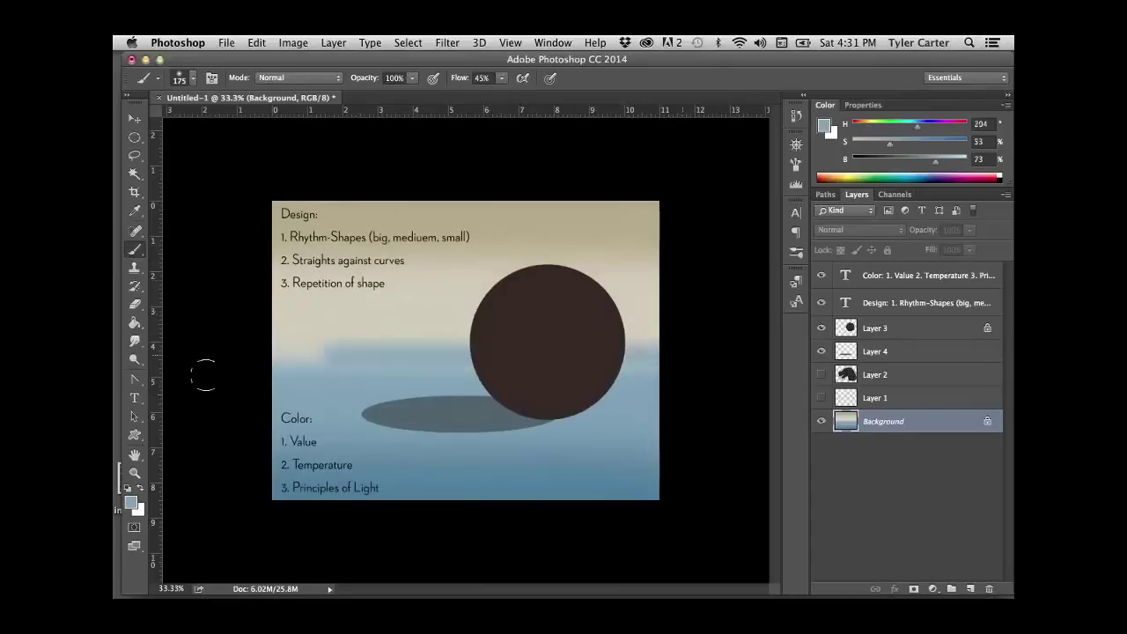
{"action": "left_click", "coordinate": [644, 376], "text": "alt"}
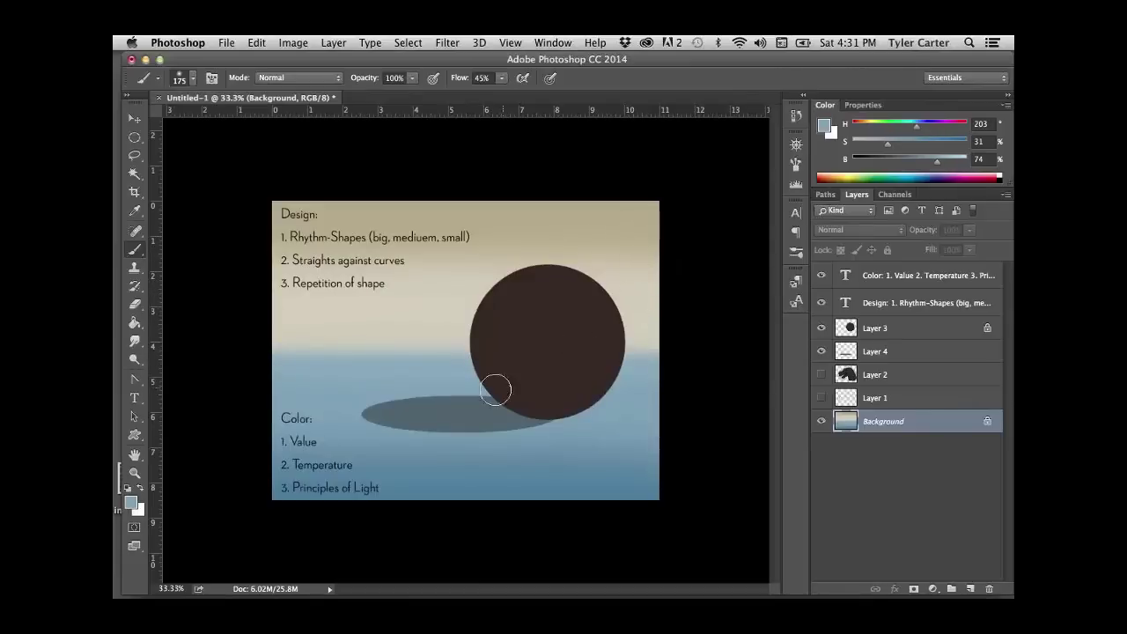
- Enlarge the brush to 300 px and soften the horizon with sampled cream strokes just above the blue ground
{"action": "left_click", "coordinate": [397, 333], "text": "alt"}
{"action": "key", "text": "bracketright"}
{"action": "key", "text": "bracketright"}
{"action": "key", "text": "bracketright"}
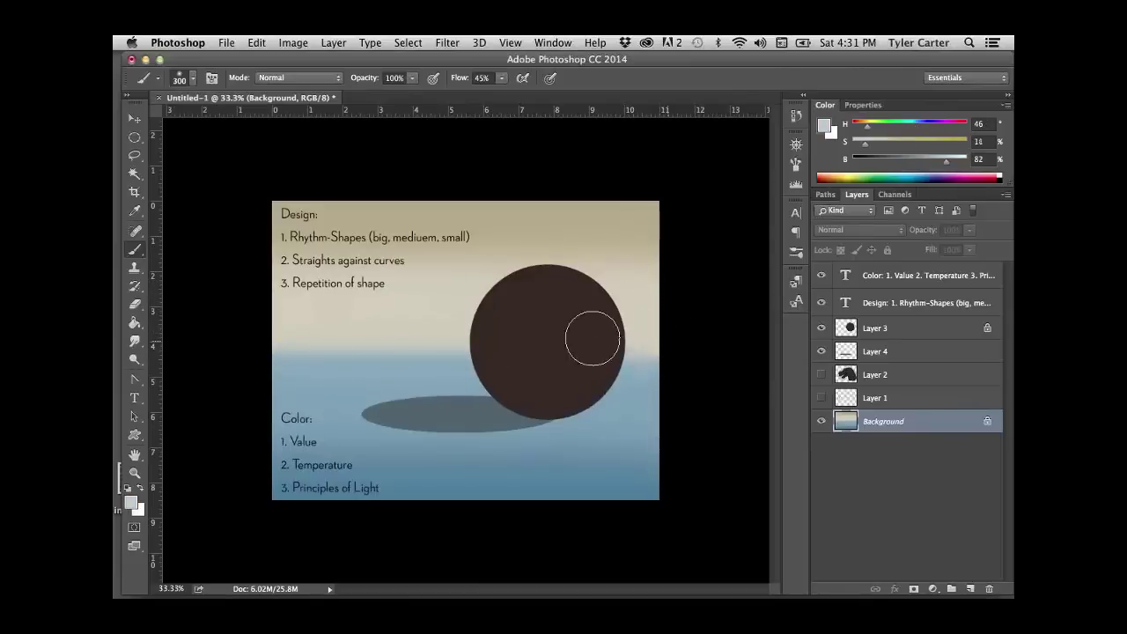
{"action": "left_click_drag", "start_coordinate": [591, 335], "coordinate": [206, 329]}
{"action": "left_click_drag", "start_coordinate": [674, 340], "coordinate": [135, 339]}
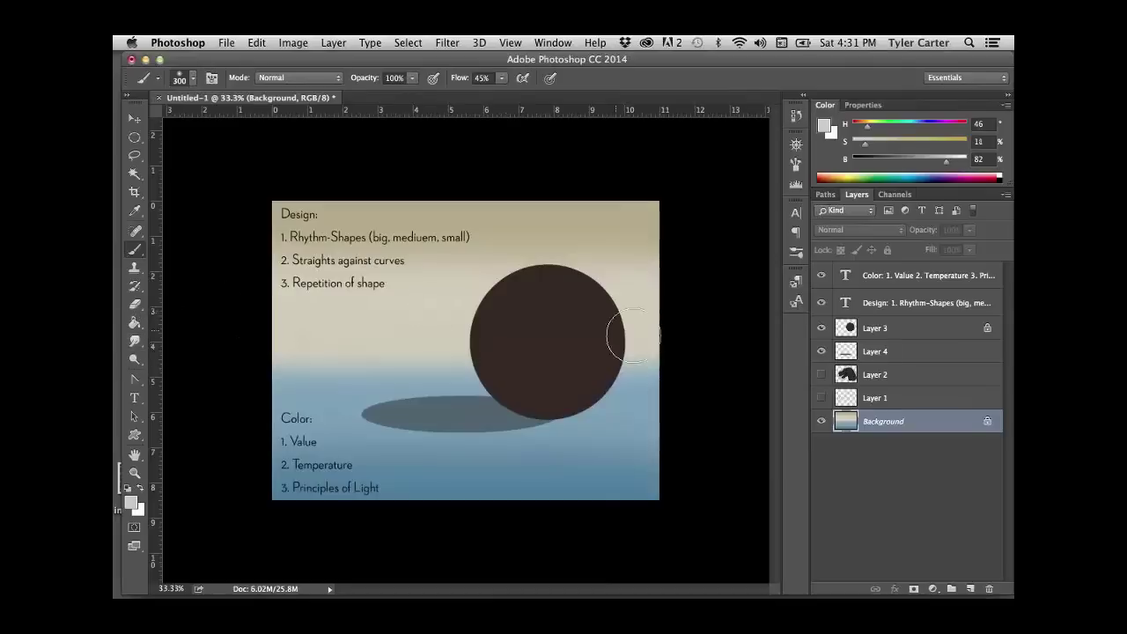
- Blend the tan band downward into the cream background with sampled tones, and make the circle's layer active
{"action": "left_click", "coordinate": [584, 229], "text": "alt"}
{"action": "left_click_drag", "start_coordinate": [686, 268], "coordinate": [381, 275]}
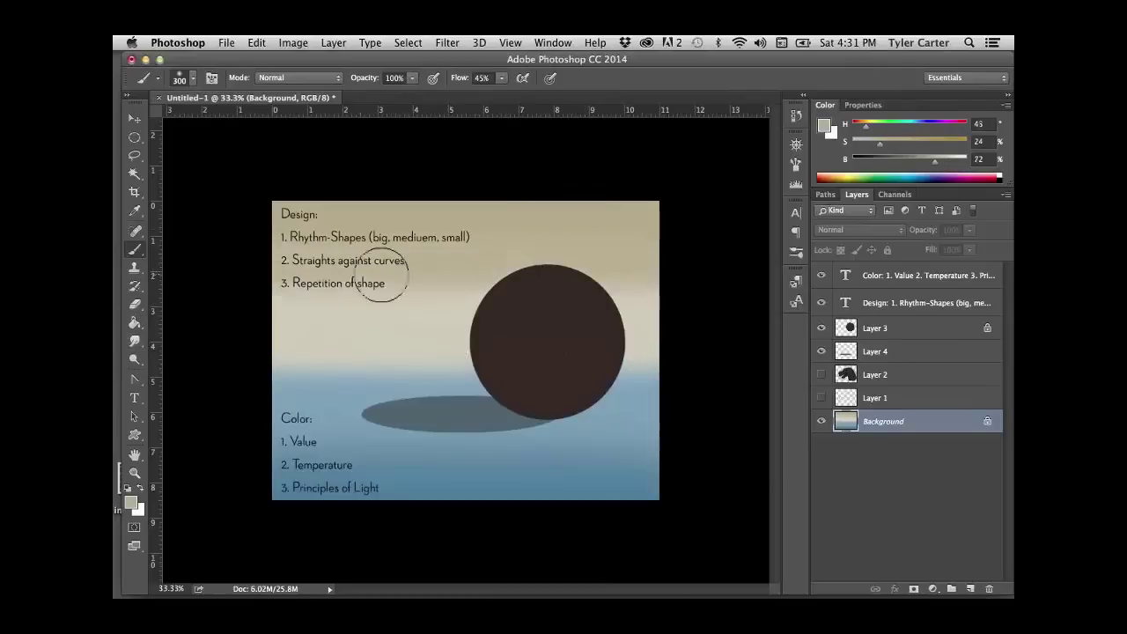
{"action": "left_click", "coordinate": [438, 312], "text": "alt"}
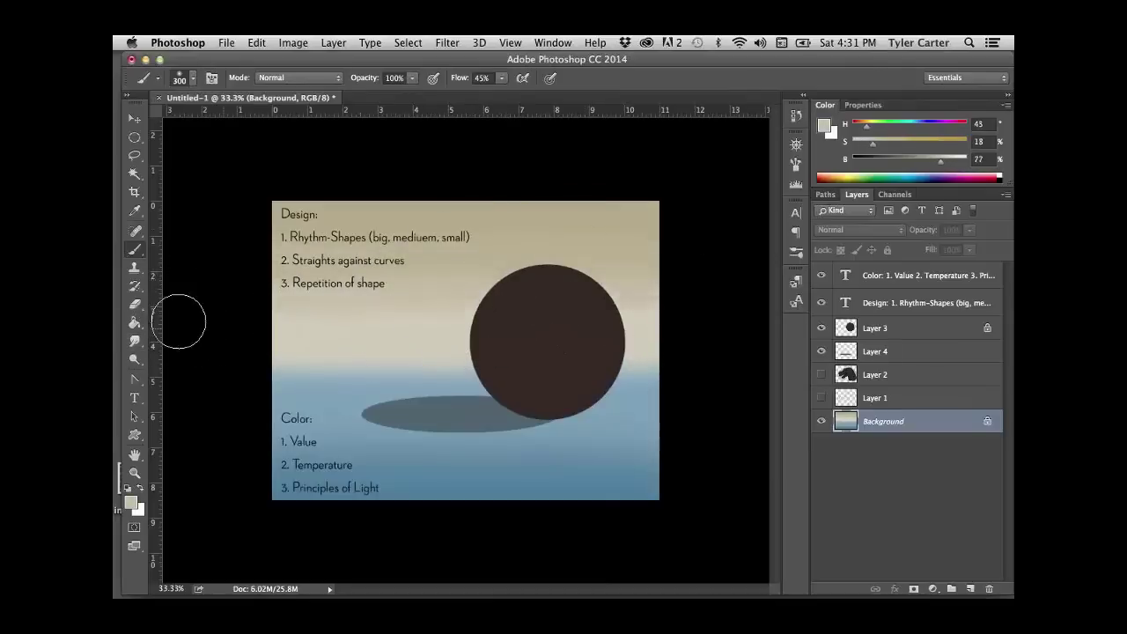
{"action": "left_click", "coordinate": [553, 339], "text": "super"}
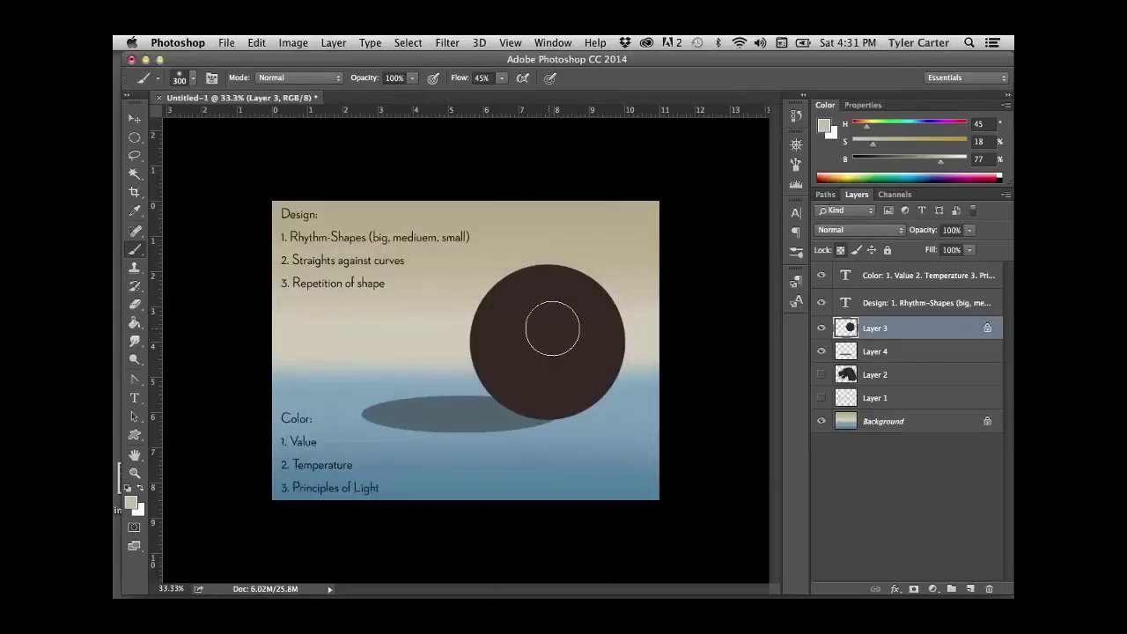
- Brighten the dark circle with a Levels adjustment by lowering the white input level
{"action": "left_click", "coordinate": [570, 319], "text": "alt"}
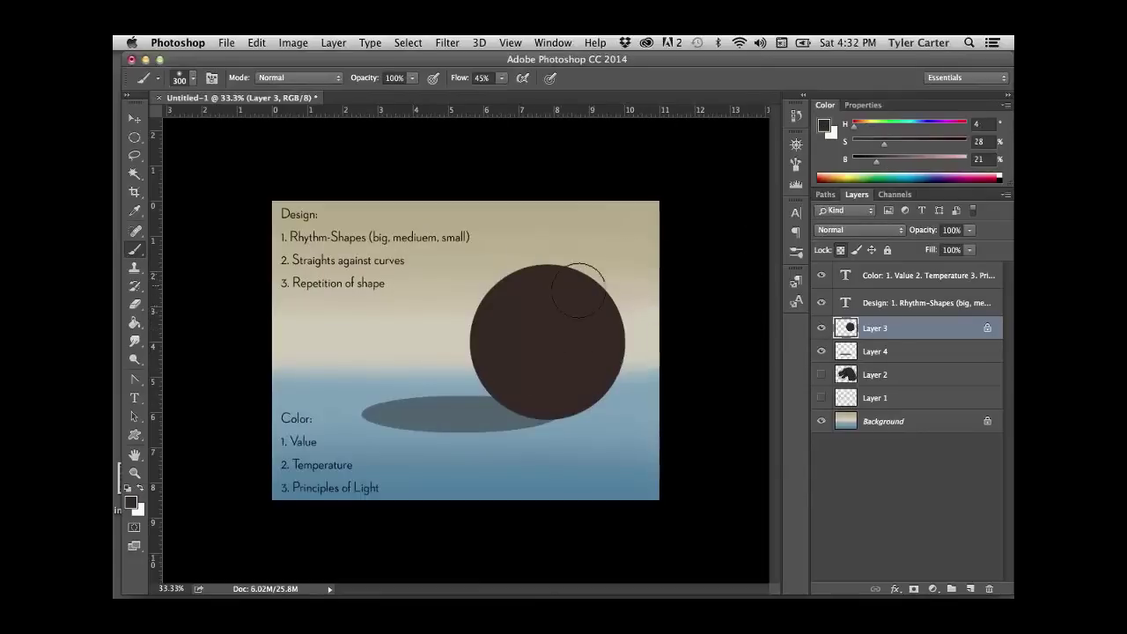
{"action": "key", "text": "super+l"}
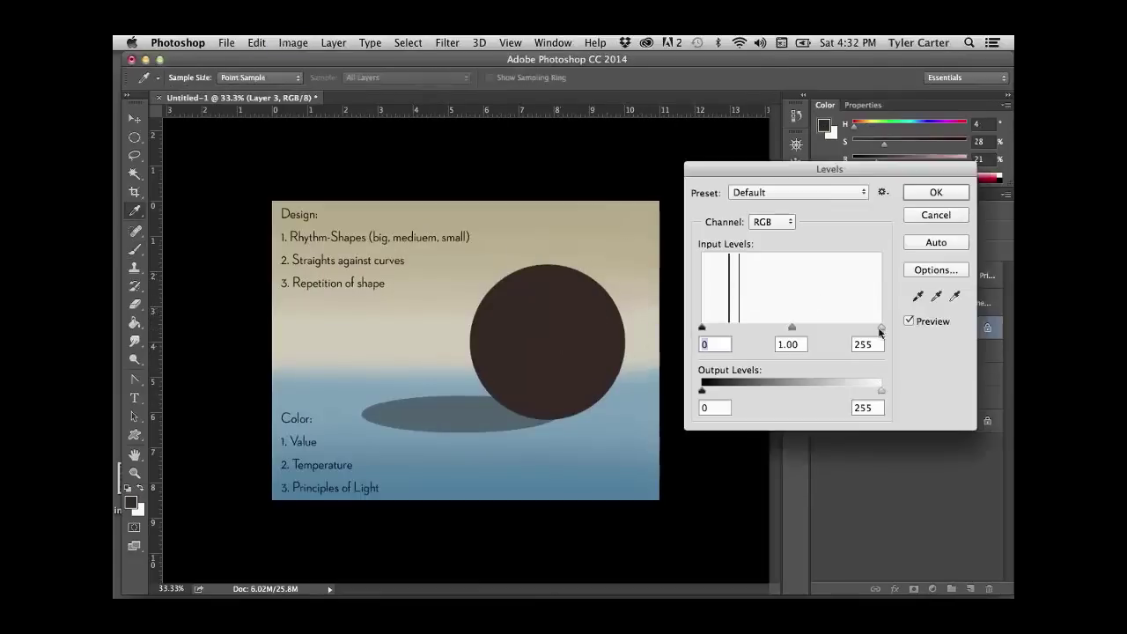
{"action": "left_click_drag", "start_coordinate": [880, 332], "coordinate": [813, 322]}
{"action": "left_click", "coordinate": [936, 192]}
- Recolour the circle to a richer red with Hue/Saturation at Saturation +71 and Lightness +19, and return to the brush
{"action": "key", "text": "super+u"}
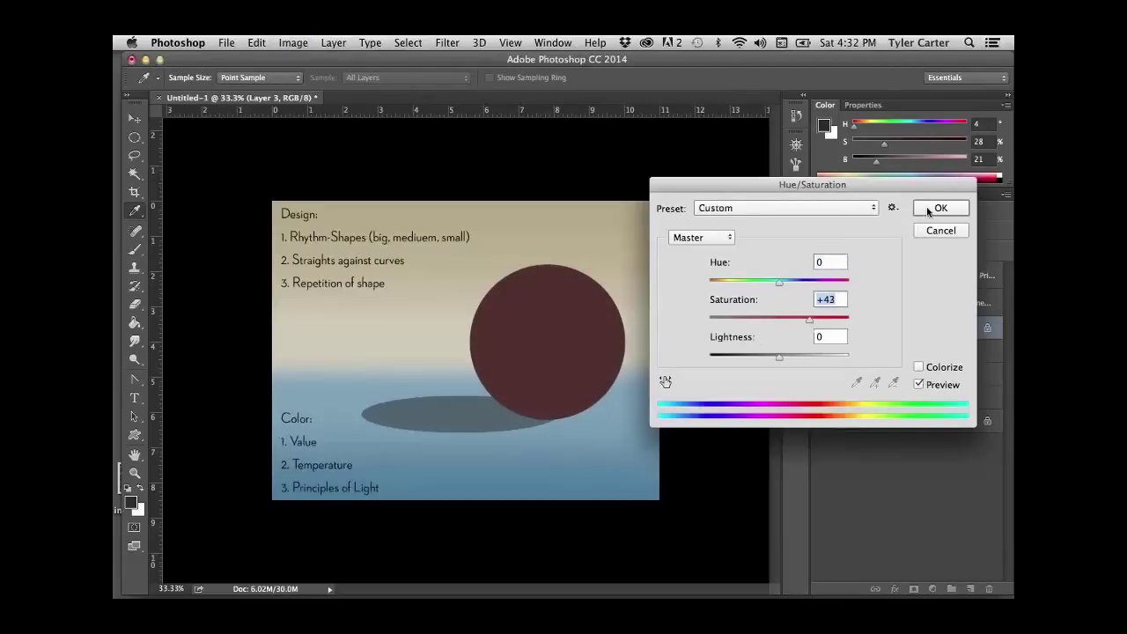
{"action": "left_click_drag", "start_coordinate": [793, 359], "coordinate": [792, 358]}
{"action": "left_click_drag", "start_coordinate": [809, 319], "coordinate": [825, 322]}
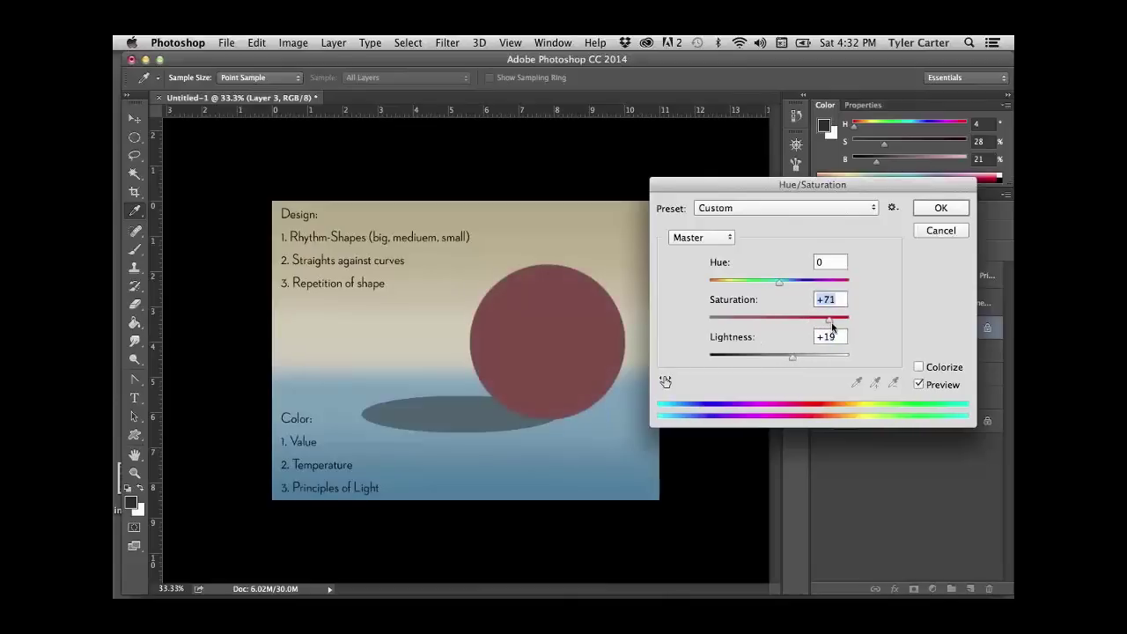
{"action": "left_click", "coordinate": [941, 207]}
{"action": "key", "text": "b"}
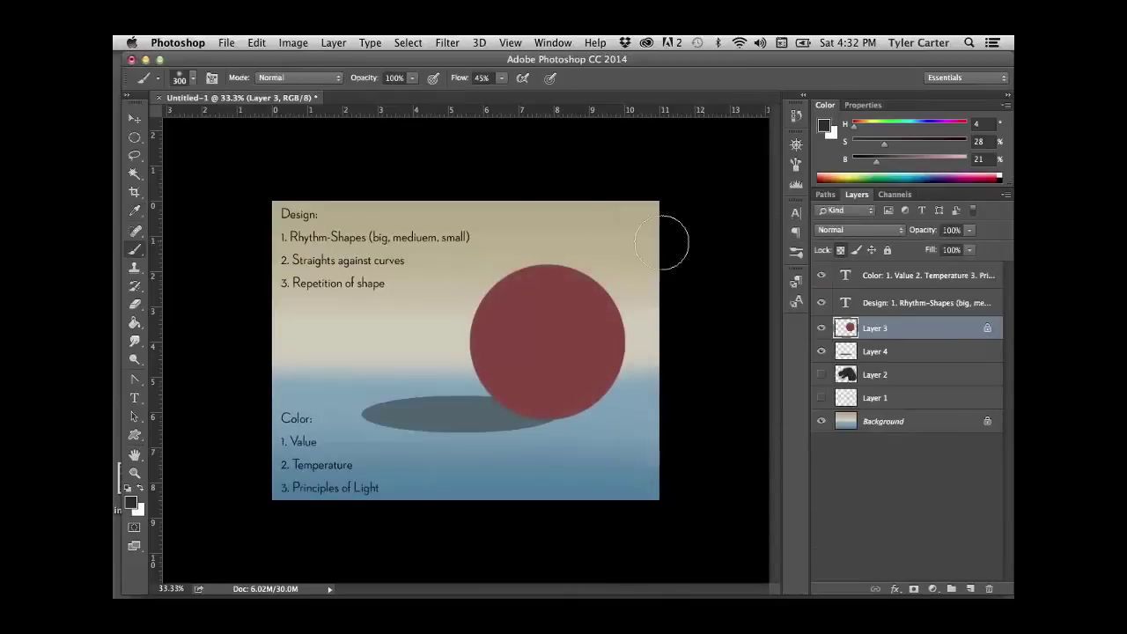
- Shade the sphere's lower-left side with a large soft brush in dark red (H 3, S 65, B 36), ending with a 400 px brush
{"action": "left_click", "coordinate": [533, 326], "text": "alt"}
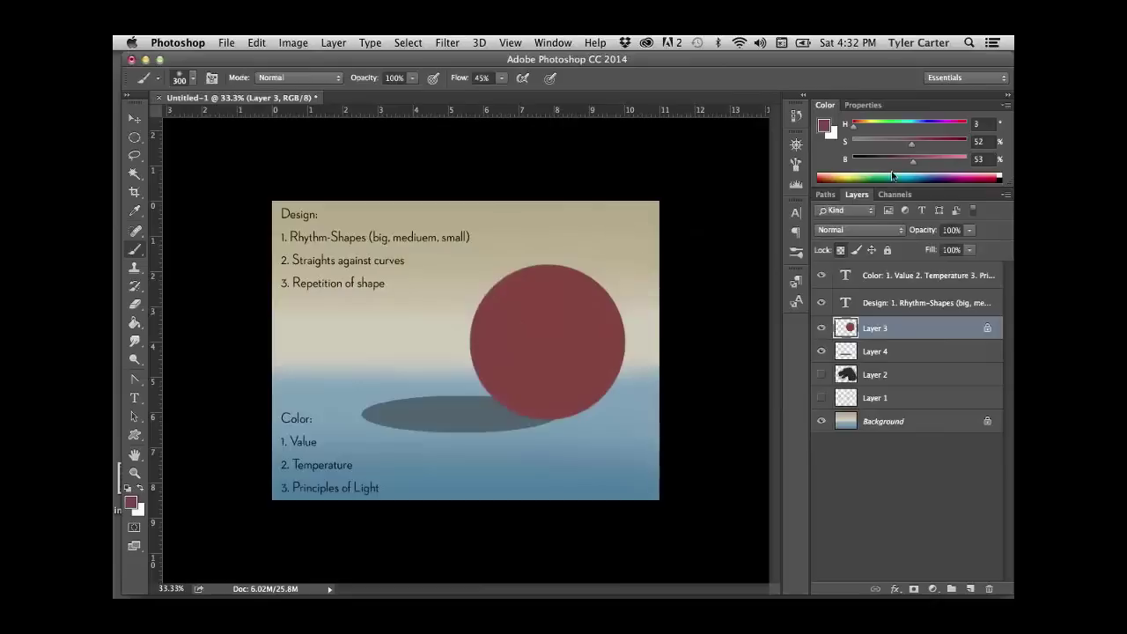
{"action": "left_click_drag", "start_coordinate": [923, 145], "coordinate": [926, 145]}
{"action": "left_click_drag", "start_coordinate": [897, 163], "coordinate": [893, 163]}
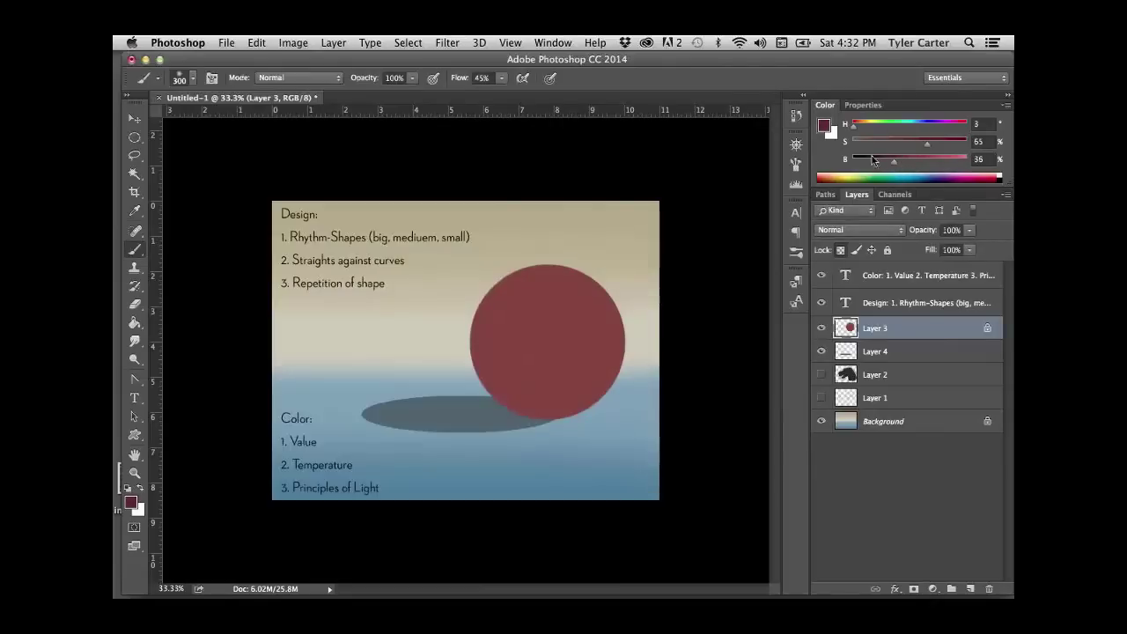
{"action": "key", "text": "bracketright"}
{"action": "key", "text": "bracketright"}
{"action": "key", "text": "bracketright"}
{"action": "mouse_move", "coordinate": [478, 378]}
{"action": "left_mouse_down"}
{"action": "mouse_move", "coordinate": [519, 401]}
{"action": "mouse_move", "coordinate": [464, 324]}
{"action": "mouse_move", "coordinate": [559, 428]}
{"action": "mouse_move", "coordinate": [490, 393]}
{"action": "mouse_move", "coordinate": [490, 364]}
{"action": "left_mouse_up"}
{"action": "key", "text": "bracketleft"}
{"action": "key", "text": "bracketleft"}
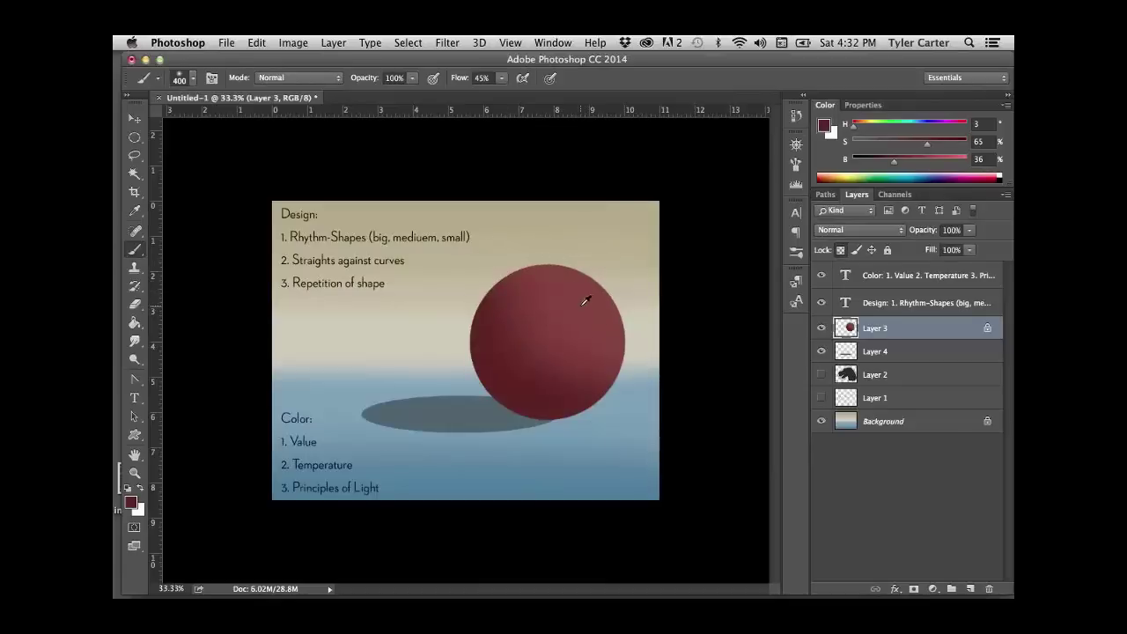
- Rework the transition to the sphere's lit upper-right side with sampled mid red (H 3, S 52, B 53) and dark red
{"action": "left_click", "coordinate": [589, 301], "text": "alt"}
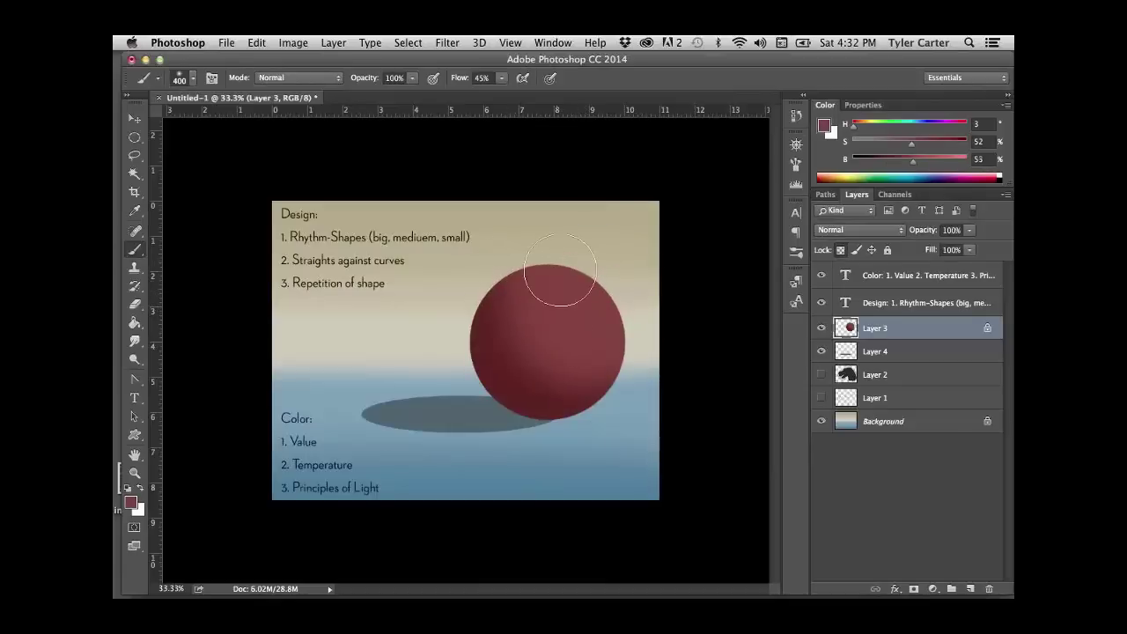
{"action": "key", "text": "super+z"}
{"action": "key", "text": "super+z"}
{"action": "key", "text": "super+z"}
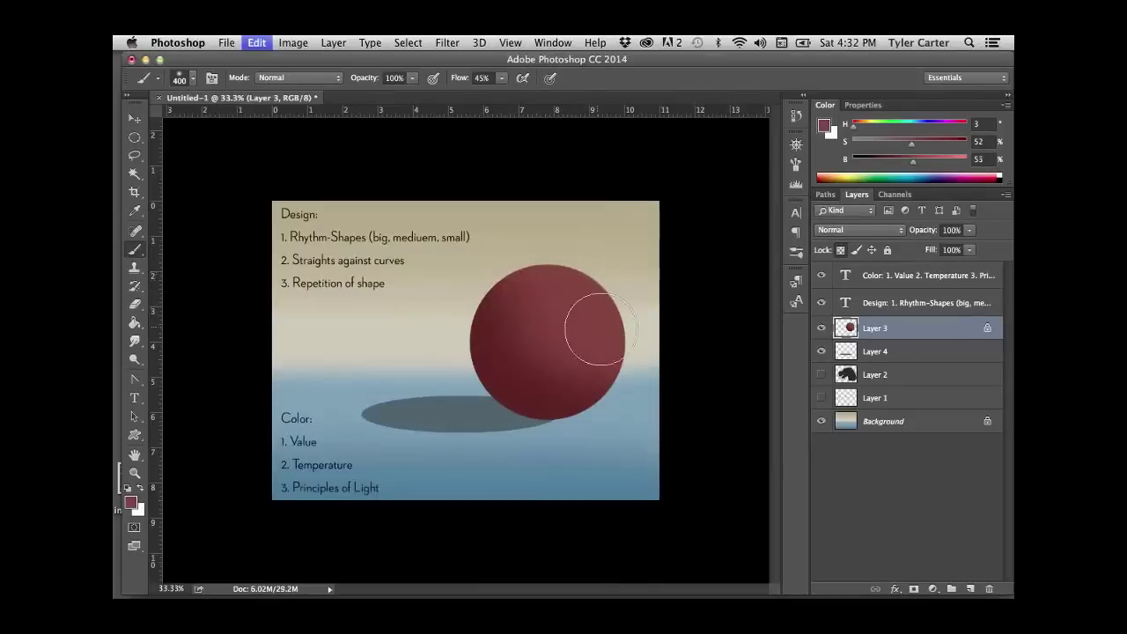
{"action": "left_click_drag", "start_coordinate": [593, 327], "coordinate": [563, 262]}
{"action": "left_click", "coordinate": [495, 372], "text": "alt"}
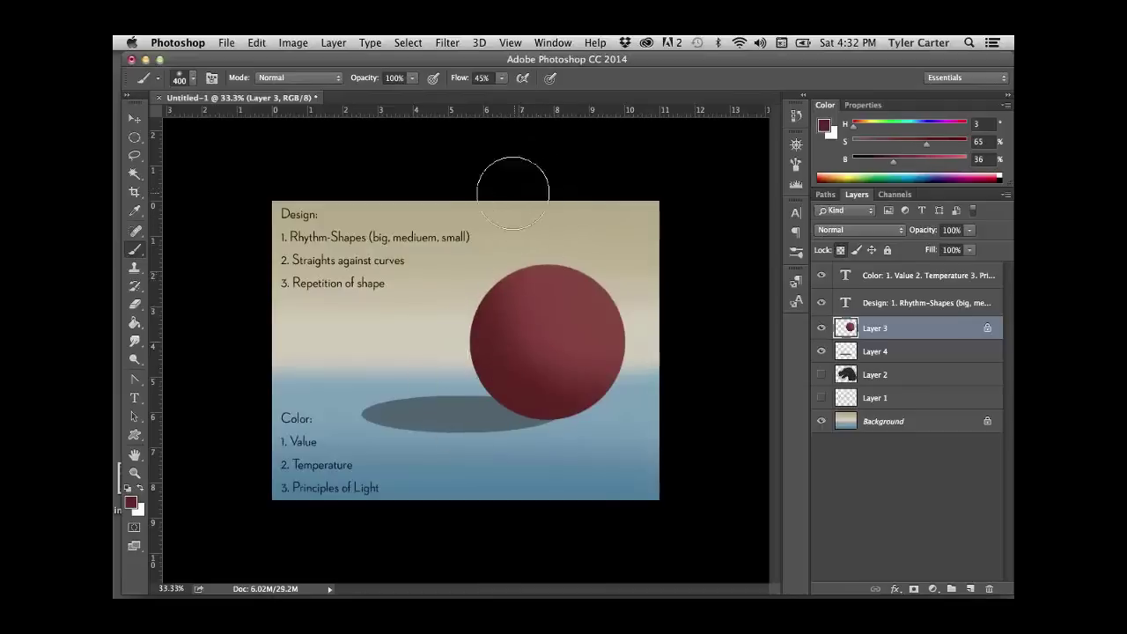
{"action": "left_click", "coordinate": [573, 297], "text": "alt"}
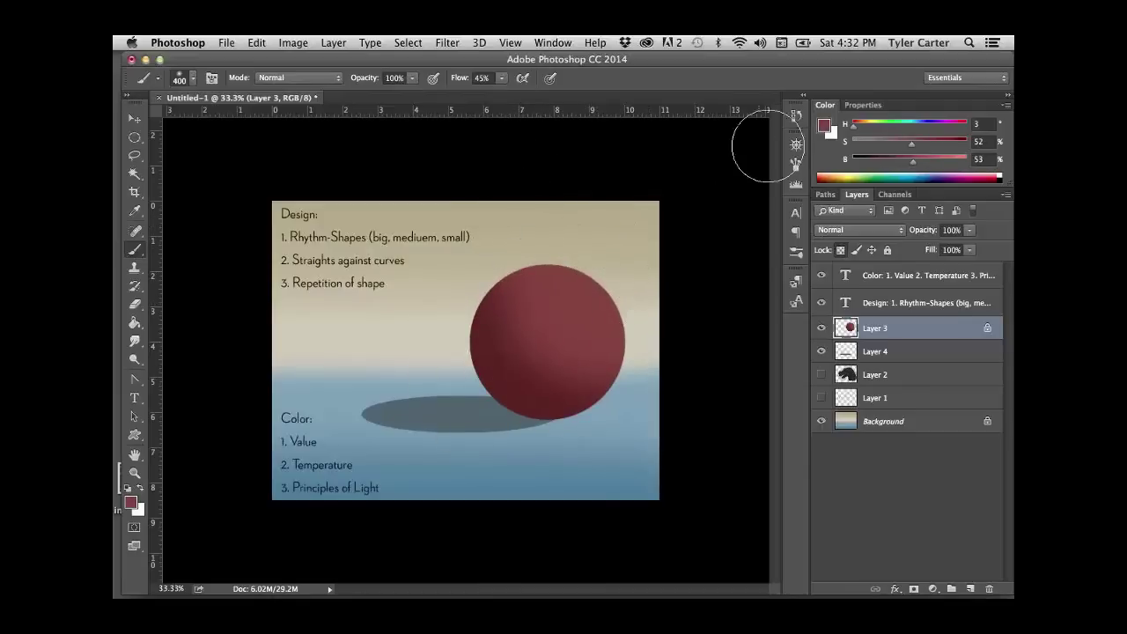
- Try a small highlight on the sphere with a tan sampled from the background (H 43, S 21, B 73)
{"action": "left_click_drag", "start_coordinate": [857, 128], "coordinate": [863, 129]}
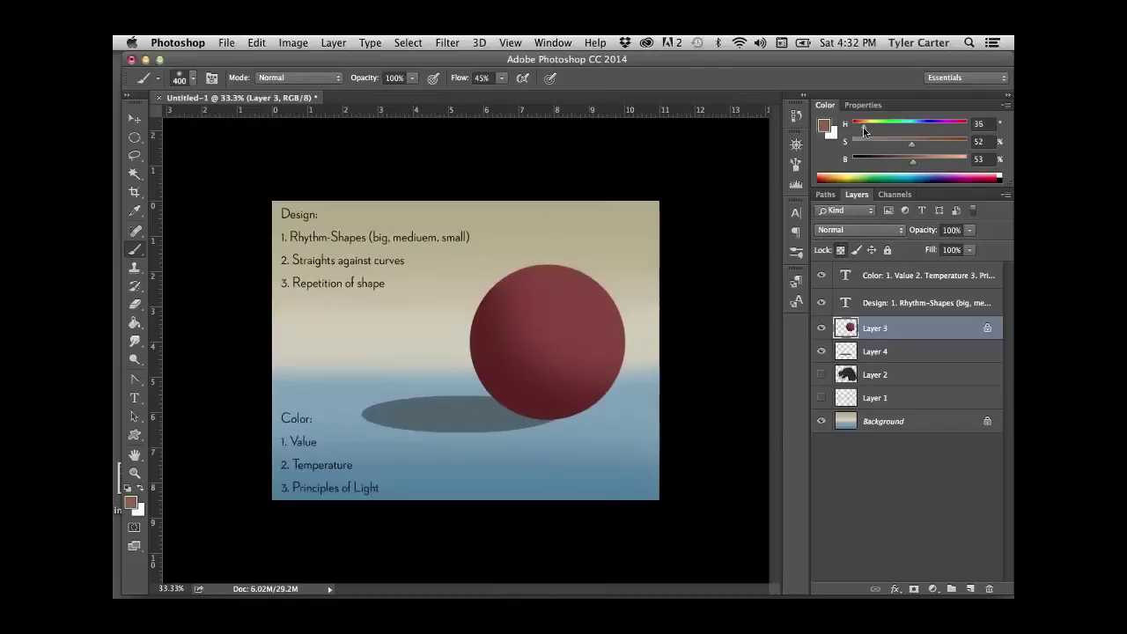
{"action": "left_click", "coordinate": [587, 300], "text": "alt"}
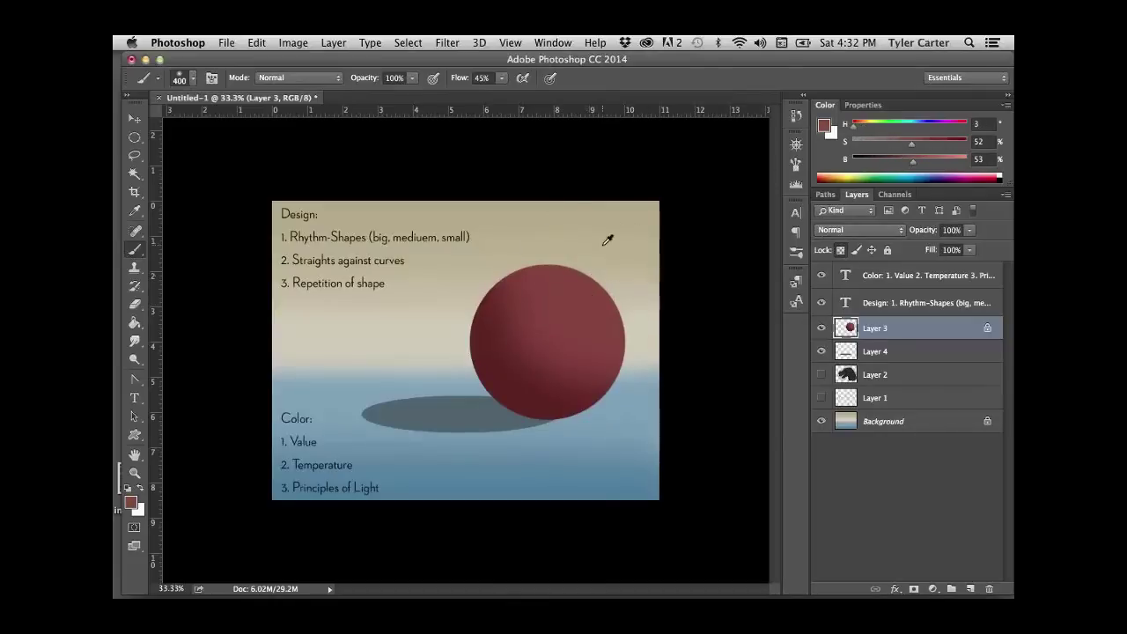
{"action": "left_click", "coordinate": [604, 244], "text": "alt"}
{"action": "left_click", "coordinate": [572, 313]}
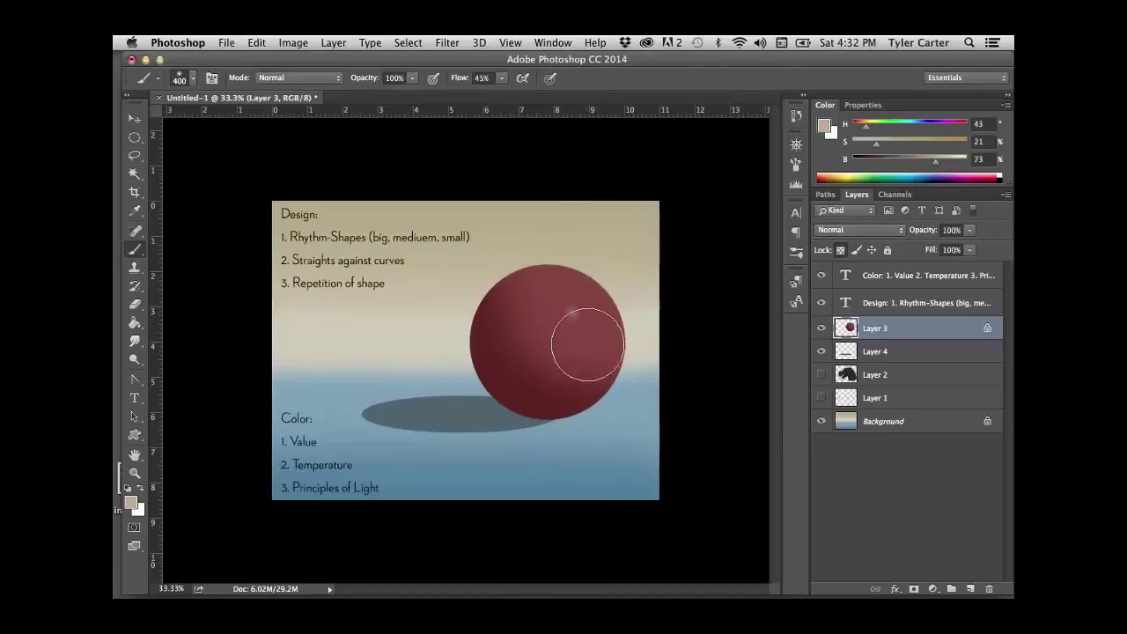
- Intensify the Background layer's colours with Hue/Saturation at Saturation +17
{"action": "left_click", "coordinate": [846, 425]}
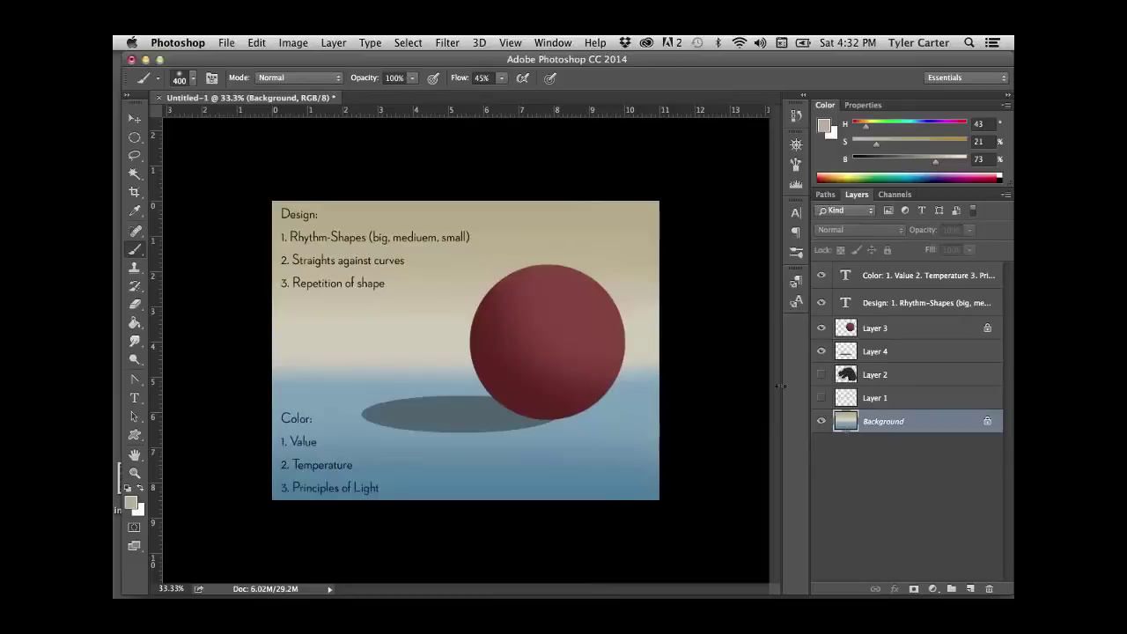
{"action": "key", "text": "super+b"}
{"action": "left_click", "coordinate": [853, 403]}
{"action": "key", "text": "super+u"}
{"action": "left_click_drag", "start_coordinate": [784, 325], "coordinate": [787, 324]}
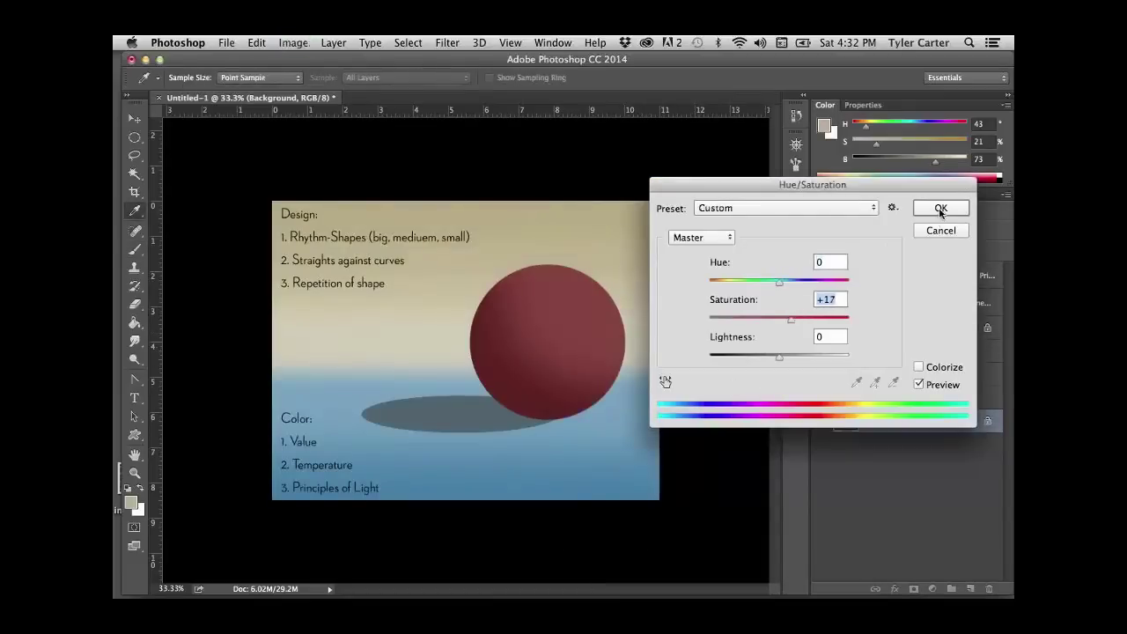
{"action": "left_click", "coordinate": [938, 208]}
{"action": "key", "text": "b"}
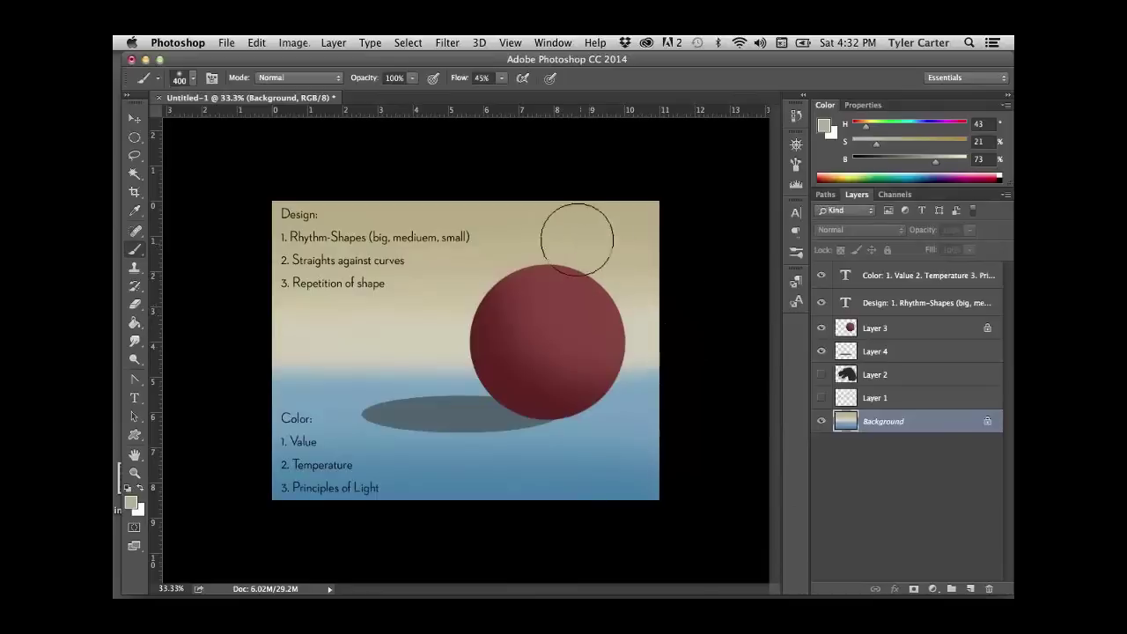
- Lighten the sphere's lit side on Layer 3 with a softer red (H 3, S 43, B 56) and blend it toward the dark edge
{"action": "left_click", "coordinate": [574, 317], "text": "alt"}
{"action": "left_click", "coordinate": [579, 326], "text": "super"}
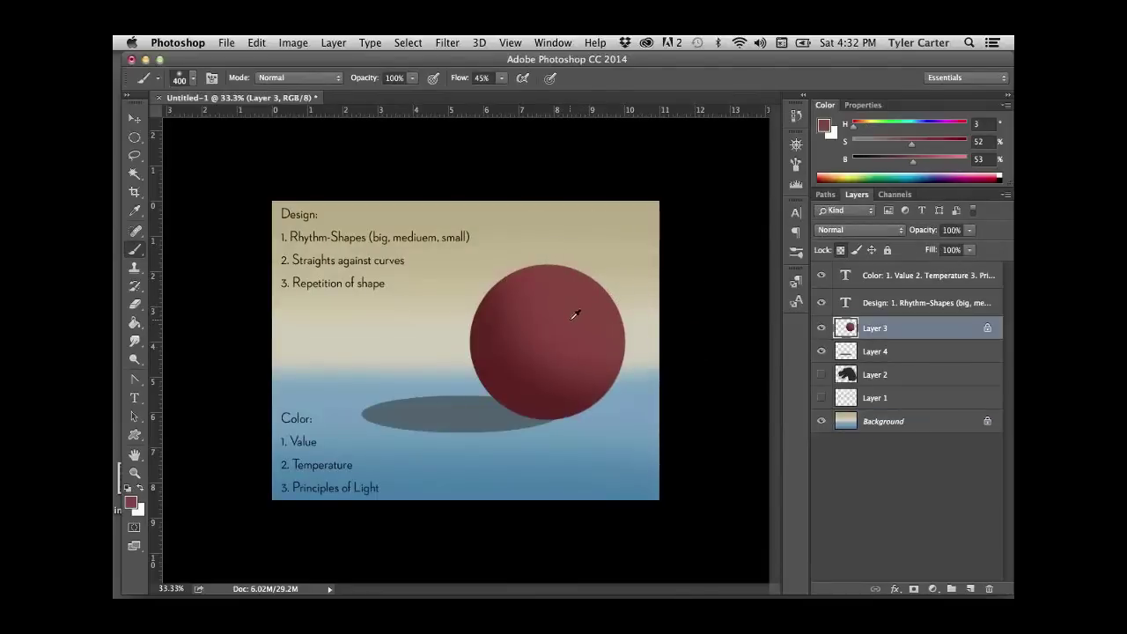
{"action": "left_click", "coordinate": [901, 144]}
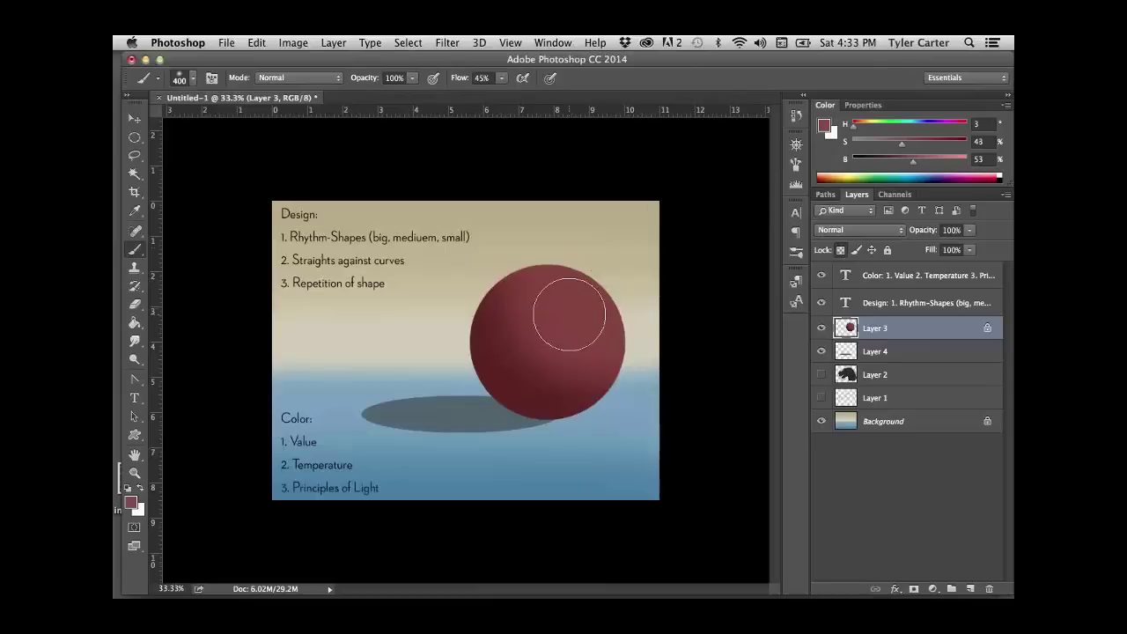
{"action": "left_click", "coordinate": [915, 164]}
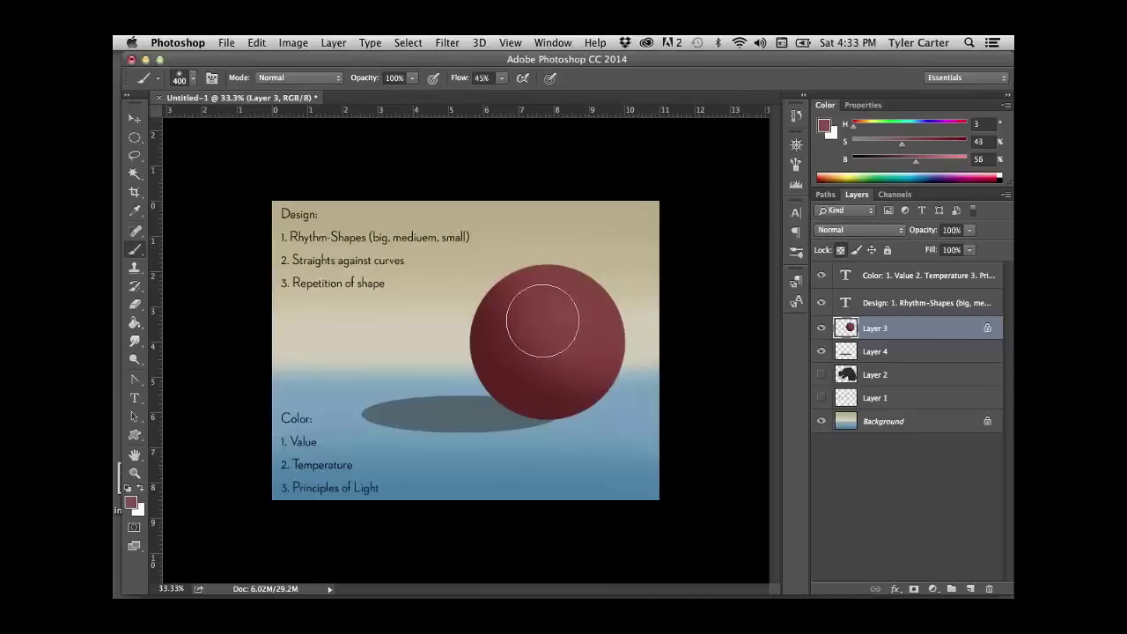
{"action": "mouse_move", "coordinate": [554, 324]}
{"action": "left_mouse_down"}
{"action": "mouse_move", "coordinate": [546, 289]}
{"action": "mouse_move", "coordinate": [585, 259]}
{"action": "mouse_move", "coordinate": [579, 184]}
{"action": "mouse_move", "coordinate": [581, 315]}
{"action": "mouse_move", "coordinate": [552, 296]}
{"action": "left_mouse_up"}
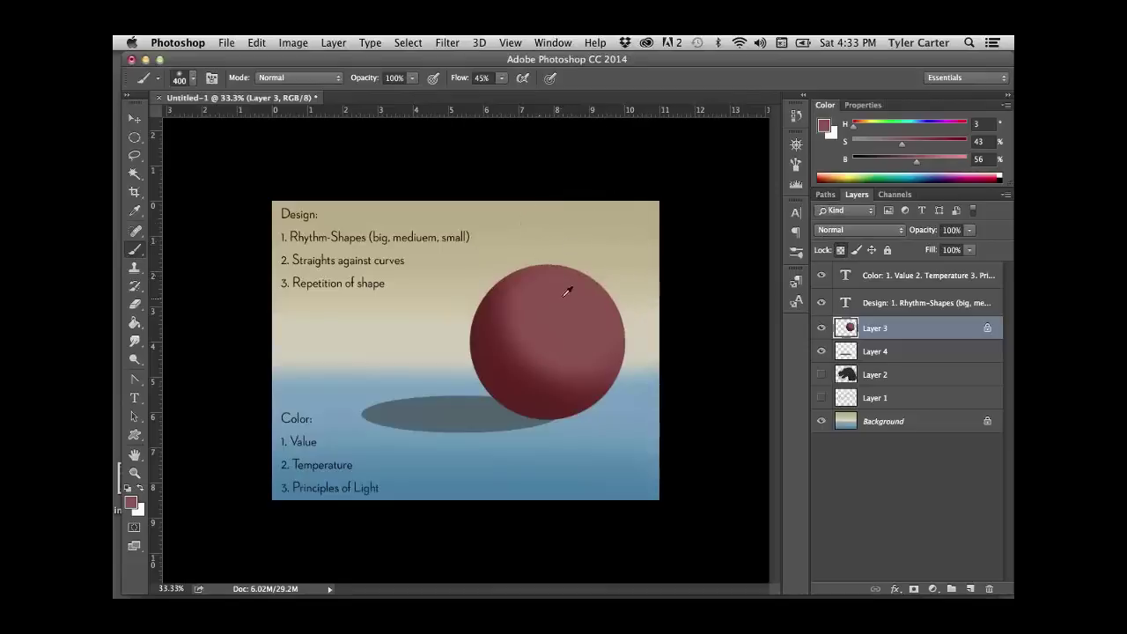
{"action": "mouse_move", "coordinate": [570, 298]}
{"action": "left_mouse_down"}
{"action": "mouse_move", "coordinate": [571, 322]}
{"action": "mouse_move", "coordinate": [554, 334]}
{"action": "mouse_move", "coordinate": [586, 307]}
{"action": "mouse_move", "coordinate": [513, 352]}
{"action": "left_mouse_up"}
{"action": "left_click", "coordinate": [512, 385], "text": "alt"}
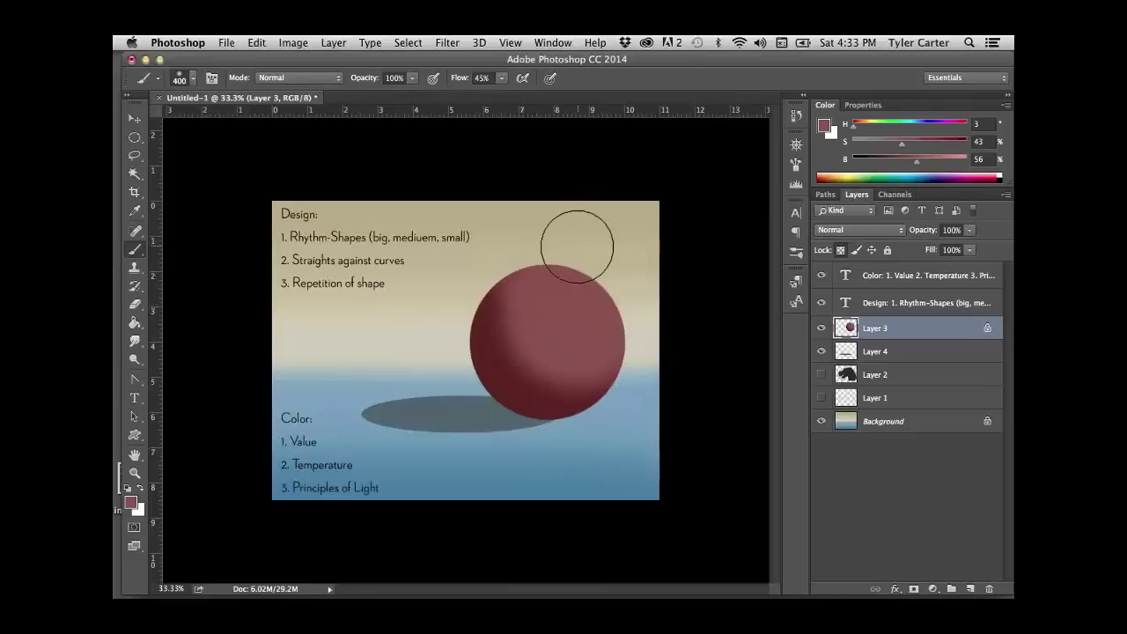
{"action": "left_click", "coordinate": [501, 364], "text": "alt"}
- Lock the transparent pixels of the cast shadow's layer and repaint the shadow in deep blue (H 203, S 83, B 38)
{"action": "key", "text": "alt+bracketleft"}
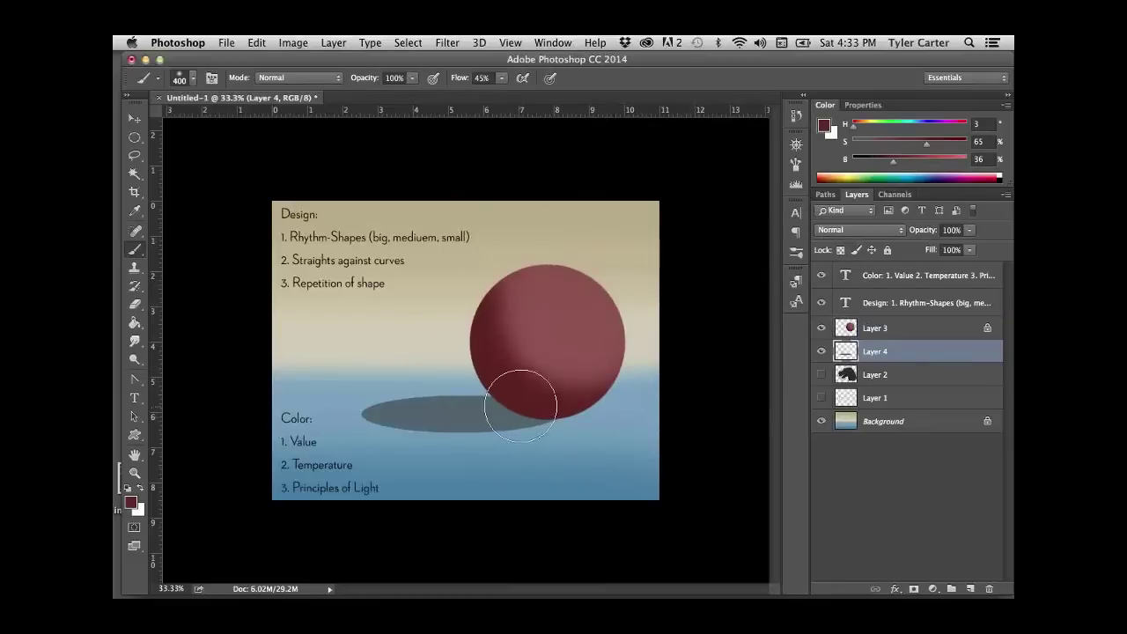
{"action": "left_click", "coordinate": [519, 412], "text": "alt"}
{"action": "left_click", "coordinate": [572, 437], "text": "alt"}
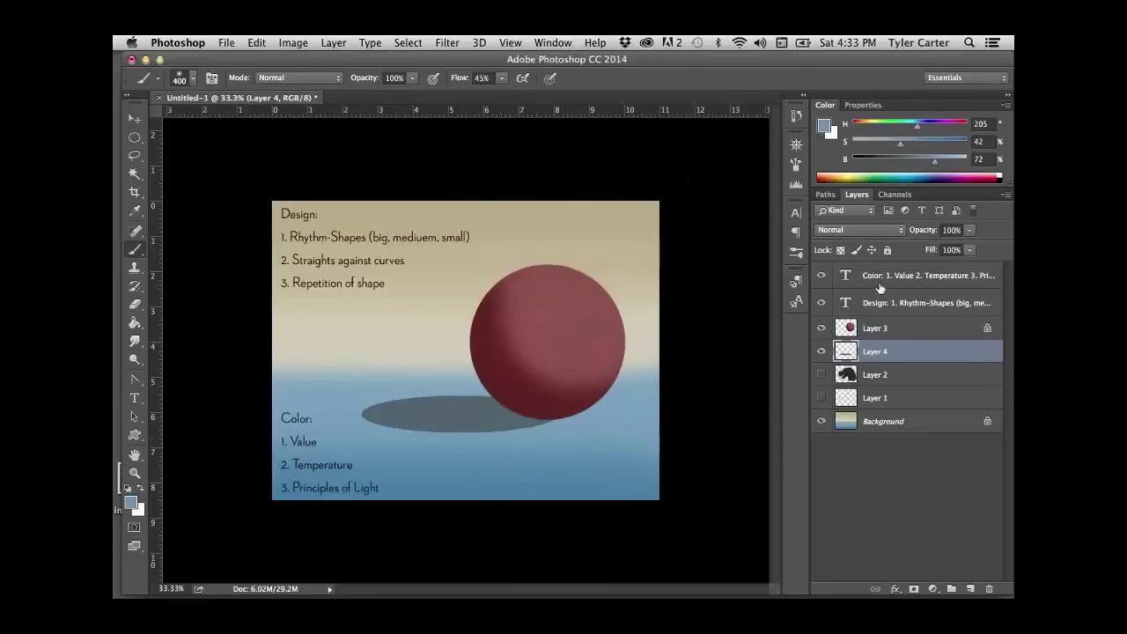
{"action": "left_click", "coordinate": [842, 250]}
{"action": "left_click", "coordinate": [504, 403], "text": "alt"}
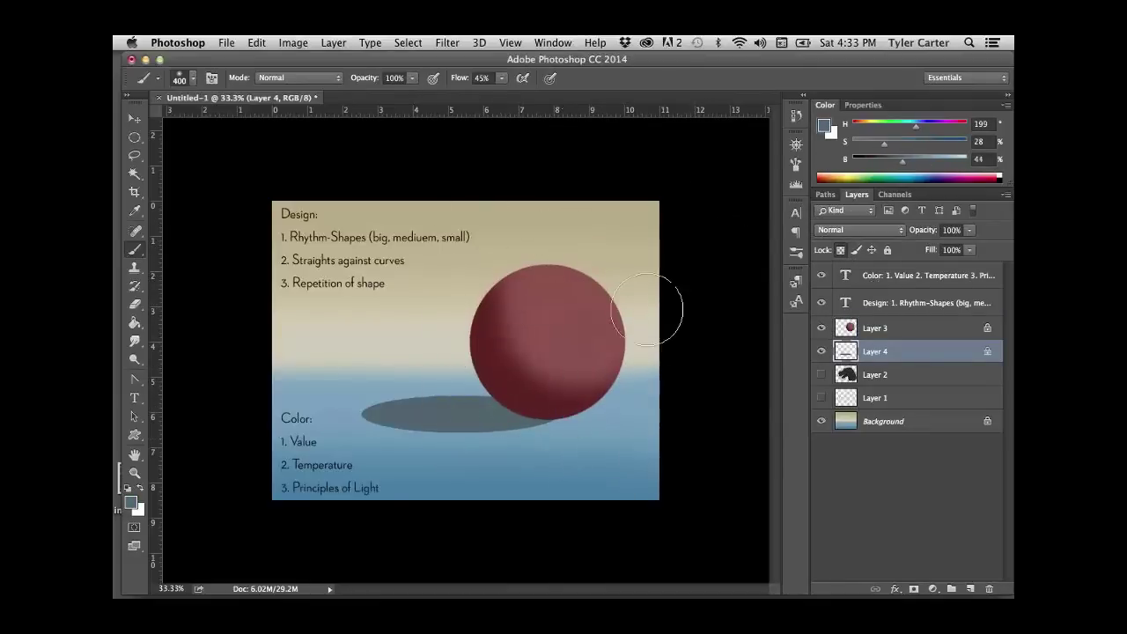
{"action": "mouse_move", "coordinate": [884, 142]}
{"action": "left_mouse_down"}
{"action": "mouse_move", "coordinate": [947, 142]}
{"action": "mouse_move", "coordinate": [895, 160]}
{"action": "left_mouse_up"}
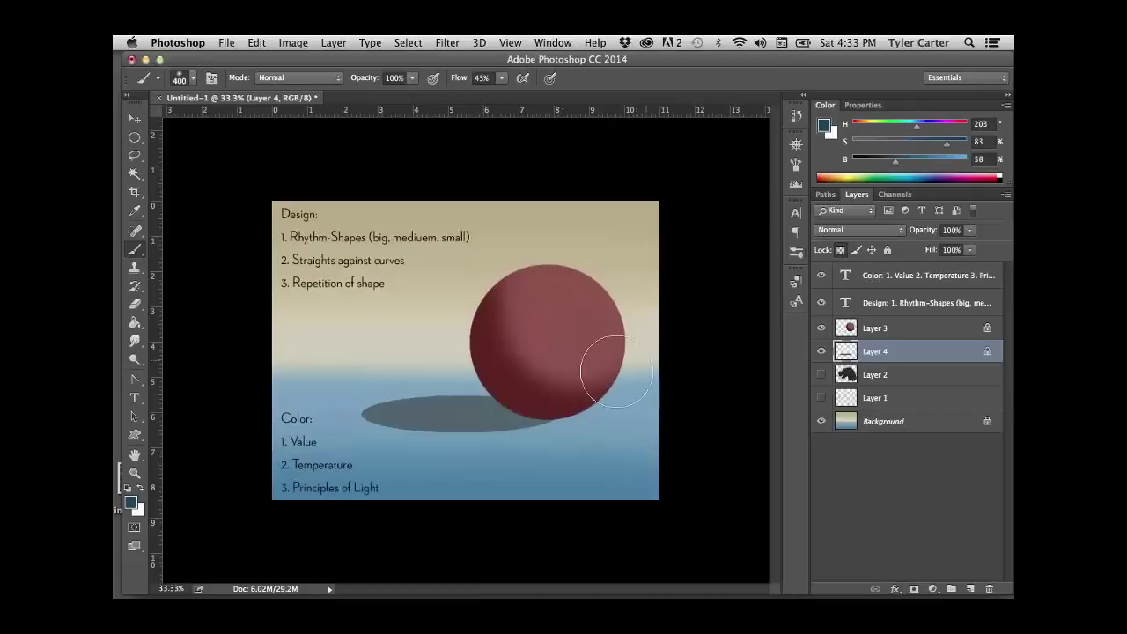
{"action": "left_click_drag", "start_coordinate": [596, 370], "coordinate": [390, 422]}
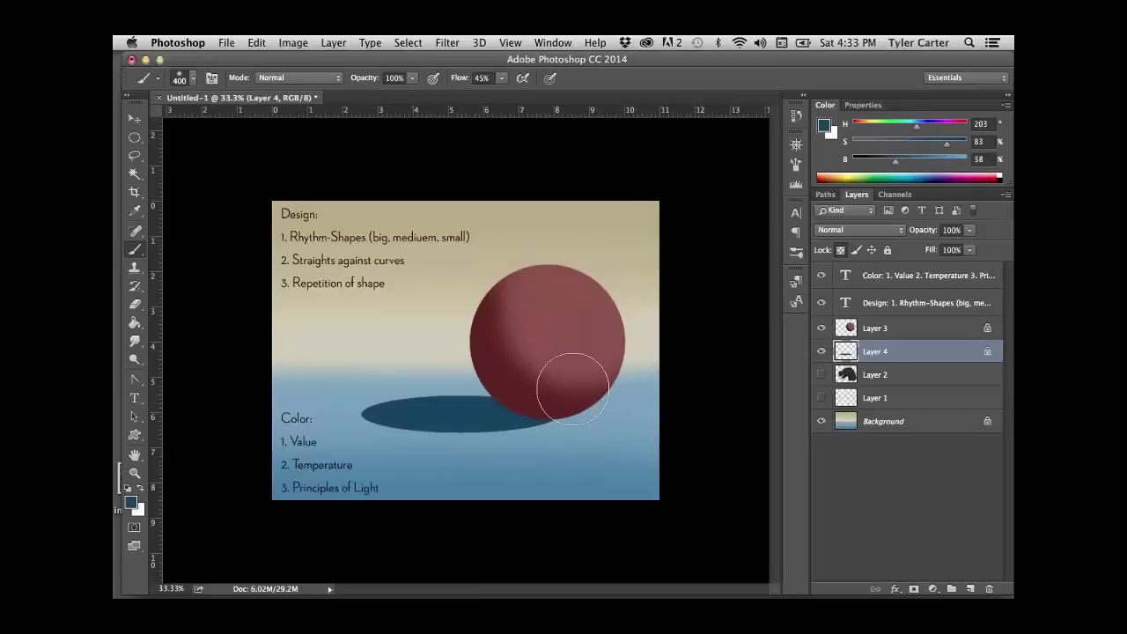
- Paint the sphere's sampled dark red (H 3, S 65, B 36) into the adjoining part of the cast shadow and work back sampled blue
{"action": "left_click", "coordinate": [541, 392], "text": "alt"}
{"action": "left_click_drag", "start_coordinate": [545, 390], "coordinate": [502, 414]}
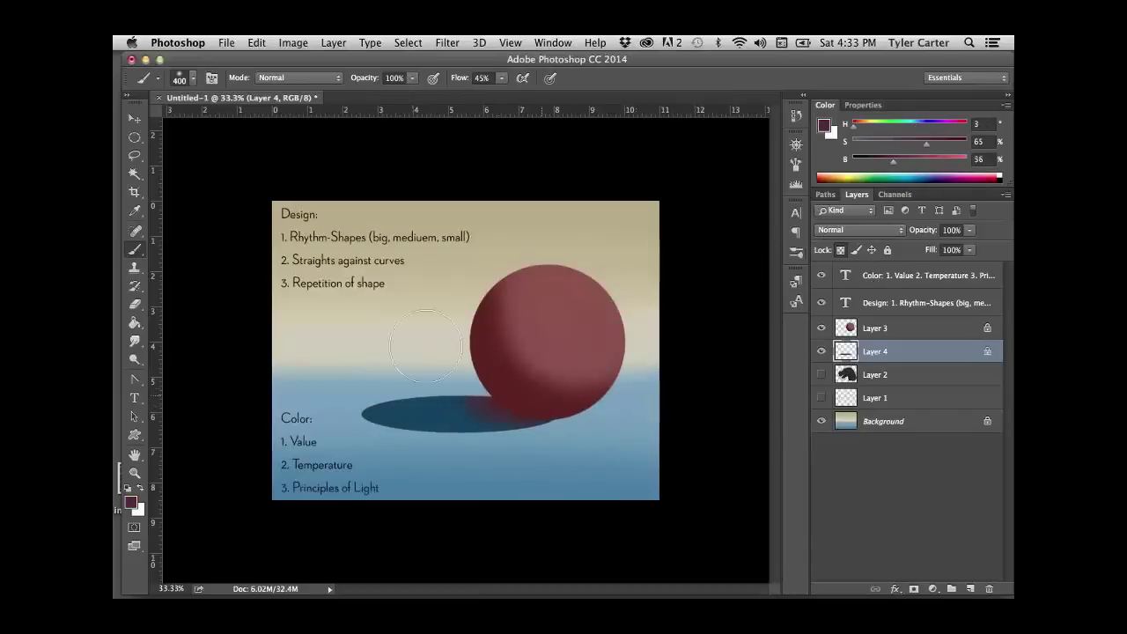
{"action": "left_click", "coordinate": [500, 409], "text": "alt"}
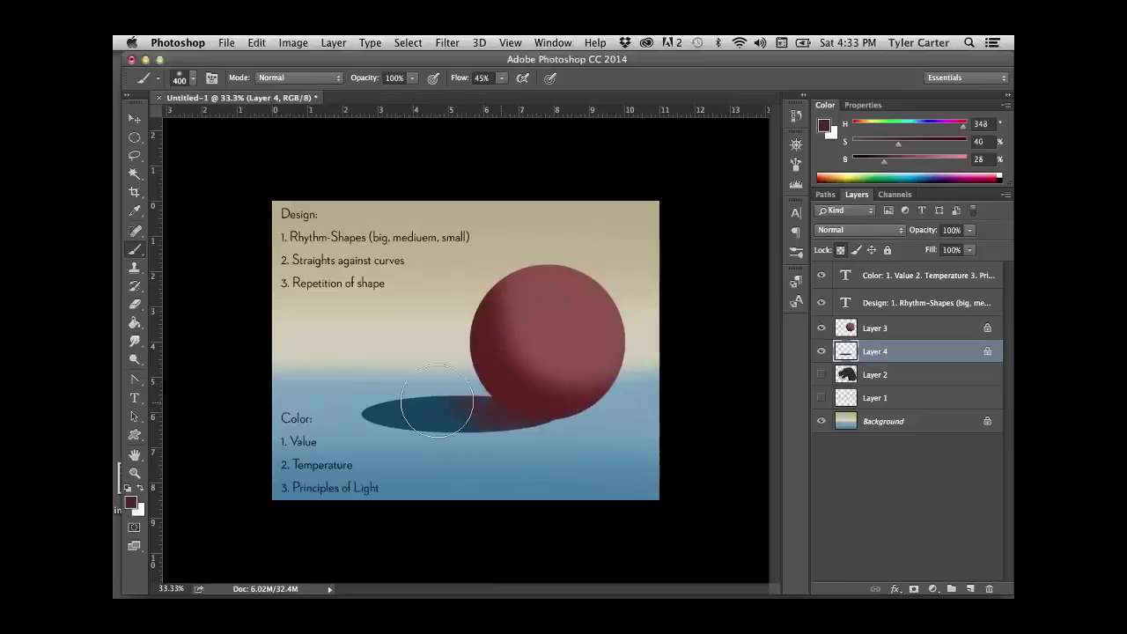
{"action": "left_click", "coordinate": [414, 395], "text": "alt"}
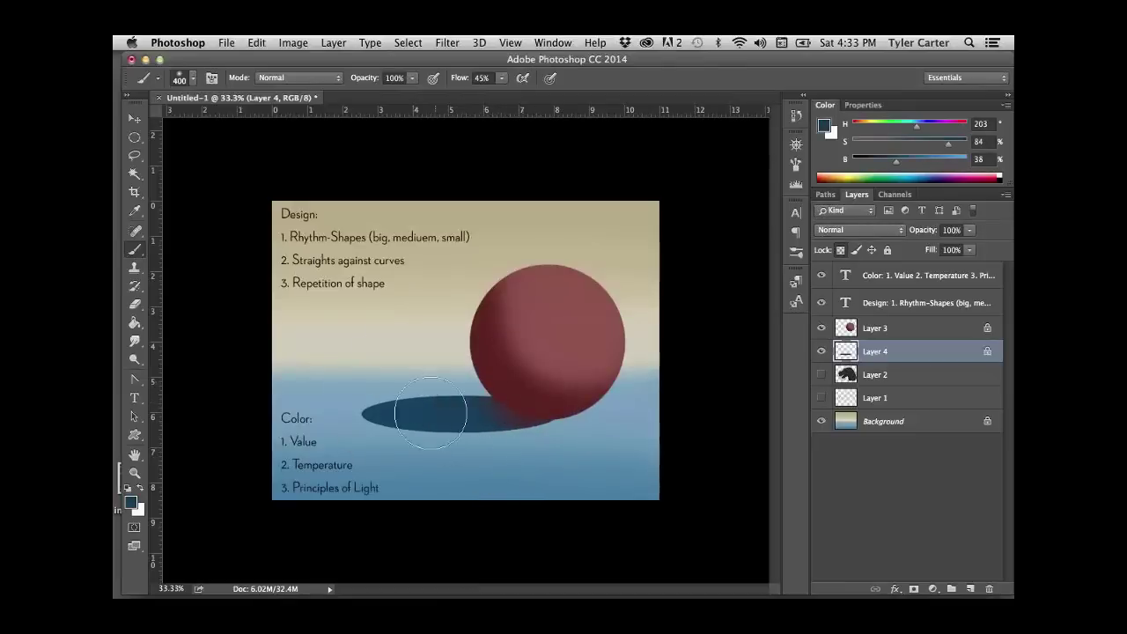
- Soften the red-to-blue transition in the cast shadow with a larger brush and sampled colours, and reduce the brush to 300 px
{"action": "key", "text": "bracketright"}
{"action": "key", "text": "bracketright"}
{"action": "key", "text": "bracketright"}
{"action": "left_click", "coordinate": [547, 397], "text": "alt"}
{"action": "left_click", "coordinate": [413, 406], "text": "alt"}
{"action": "key", "text": "bracketleft"}
{"action": "key", "text": "bracketleft"}
{"action": "key", "text": "bracketleft"}
{"action": "key", "text": "bracketleft"}
- Duplicate the Background layer and flip the copy vertically so the blue lies above and the tan below
{"action": "left_click", "coordinate": [881, 426]}
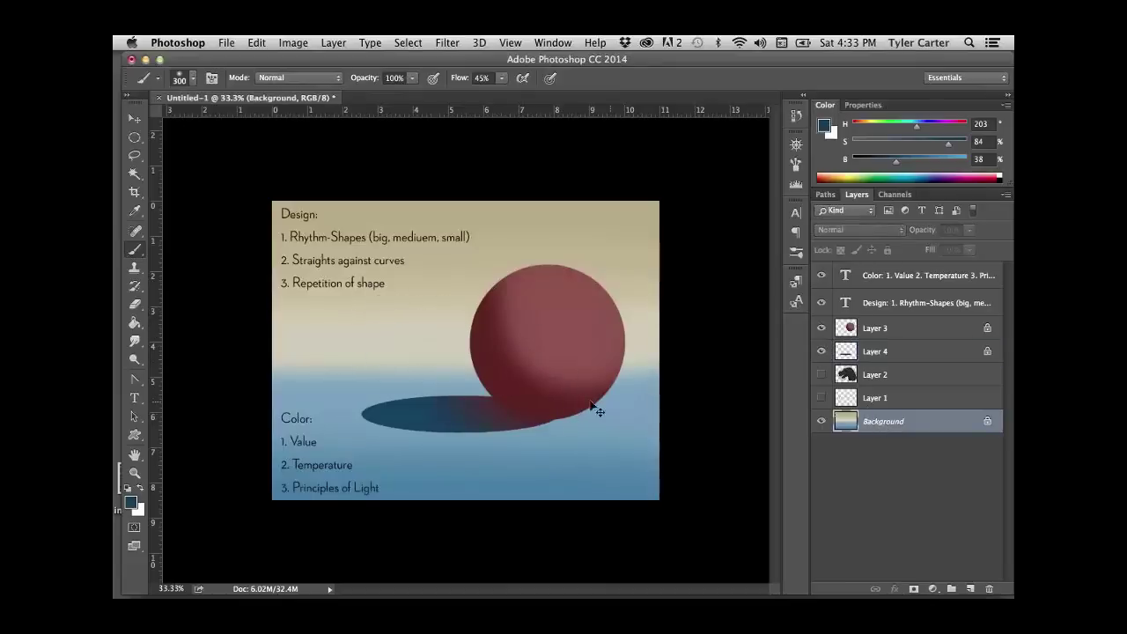
{"action": "key", "text": "ctrl+j"}
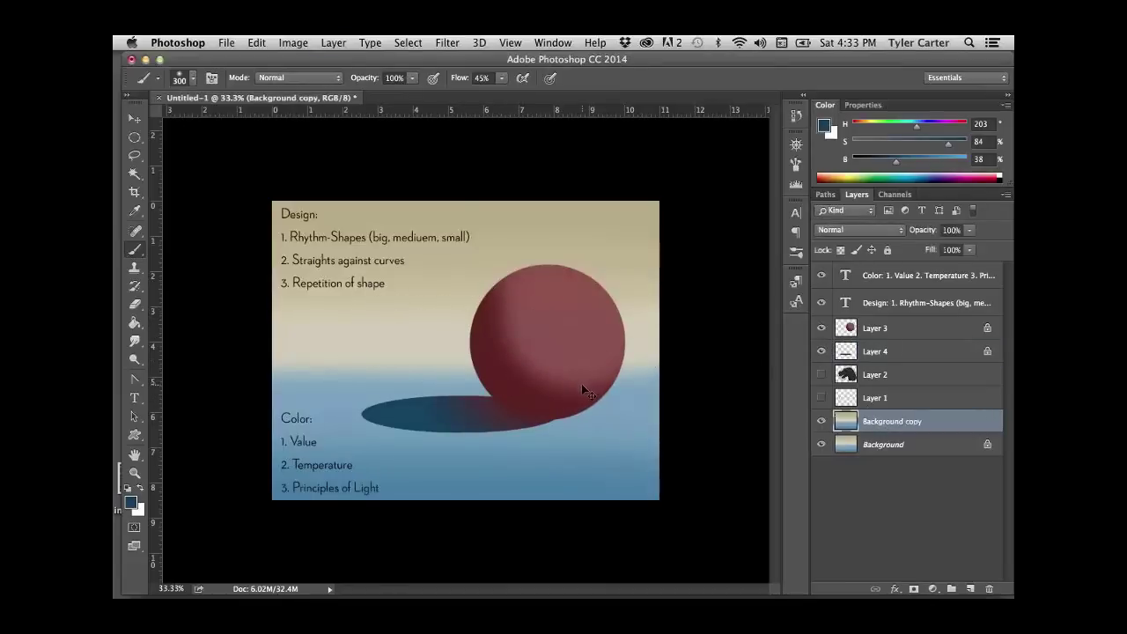
{"action": "key", "text": "ctrl+t"}
{"action": "right_click", "coordinate": [521, 332]}
{"action": "left_click", "coordinate": [564, 529]}
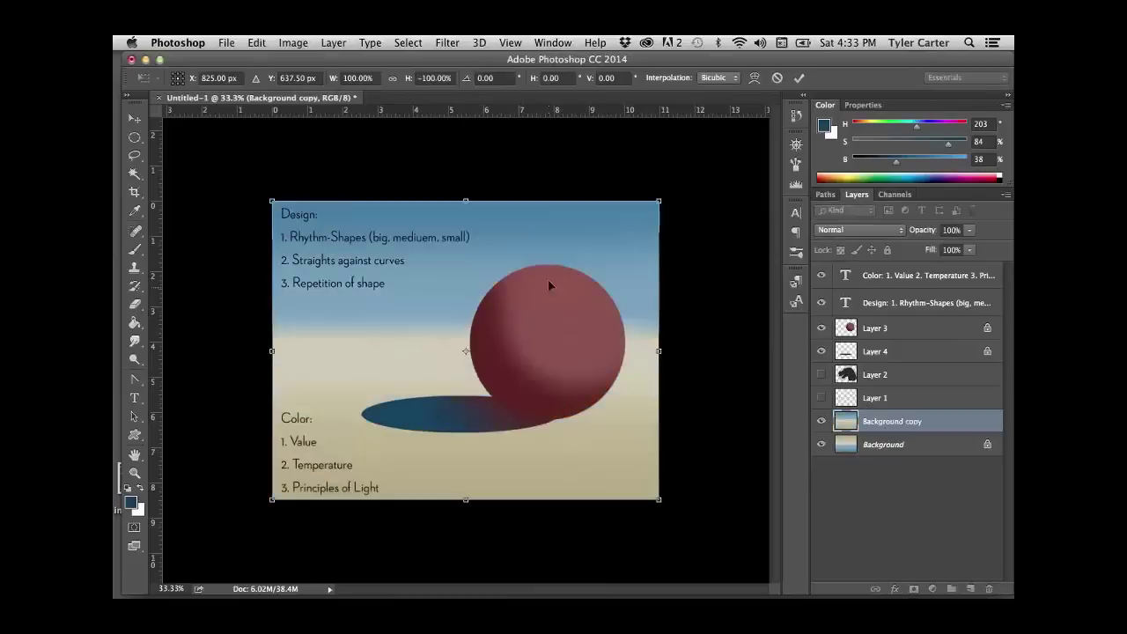
{"action": "key", "text": "Return"}
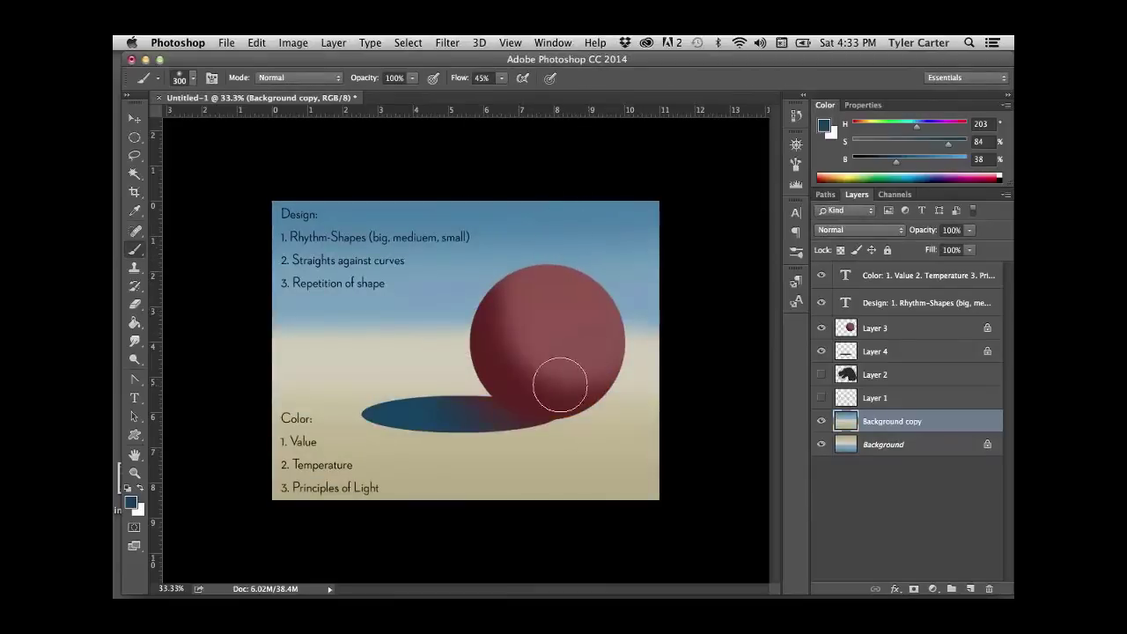
- Shift the cast shadow slightly away from the sphere and return to the Brush
{"action": "key", "text": "v"}
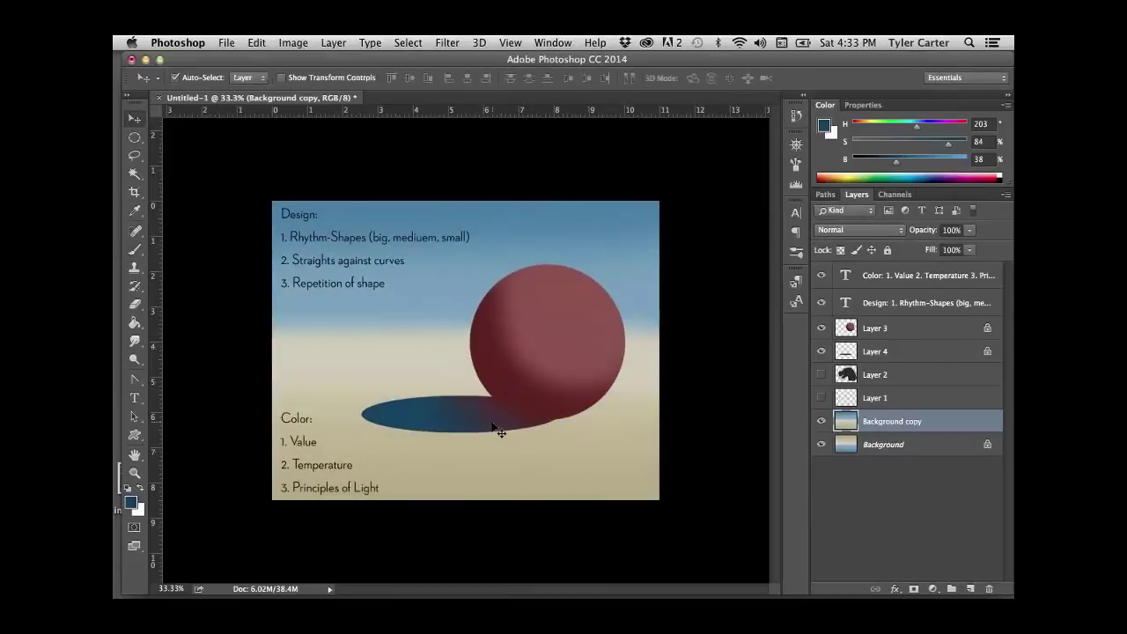
{"action": "mouse_move", "coordinate": [509, 429]}
{"action": "left_mouse_down"}
{"action": "mouse_move", "coordinate": [489, 422]}
{"action": "mouse_move", "coordinate": [499, 426]}
{"action": "left_mouse_up"}
{"action": "key", "text": "b"}
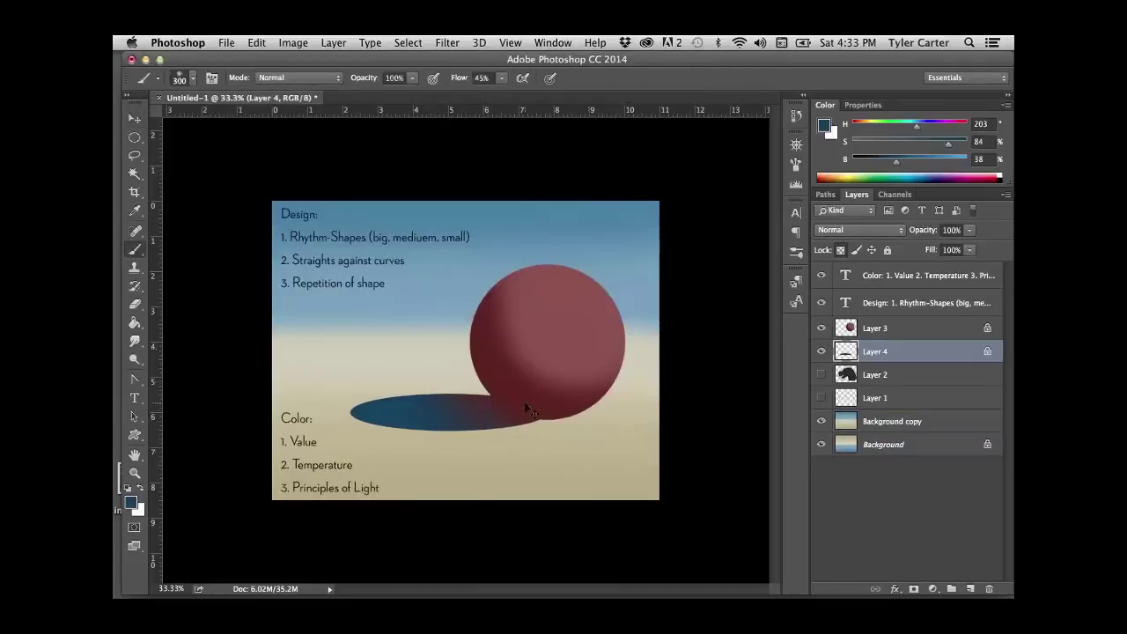
- Darken the cast shadow's end beneath the sphere with a near-black red (H 350, S 41, B 18) and a 600 px brush
{"action": "left_click", "coordinate": [517, 414], "text": "alt"}
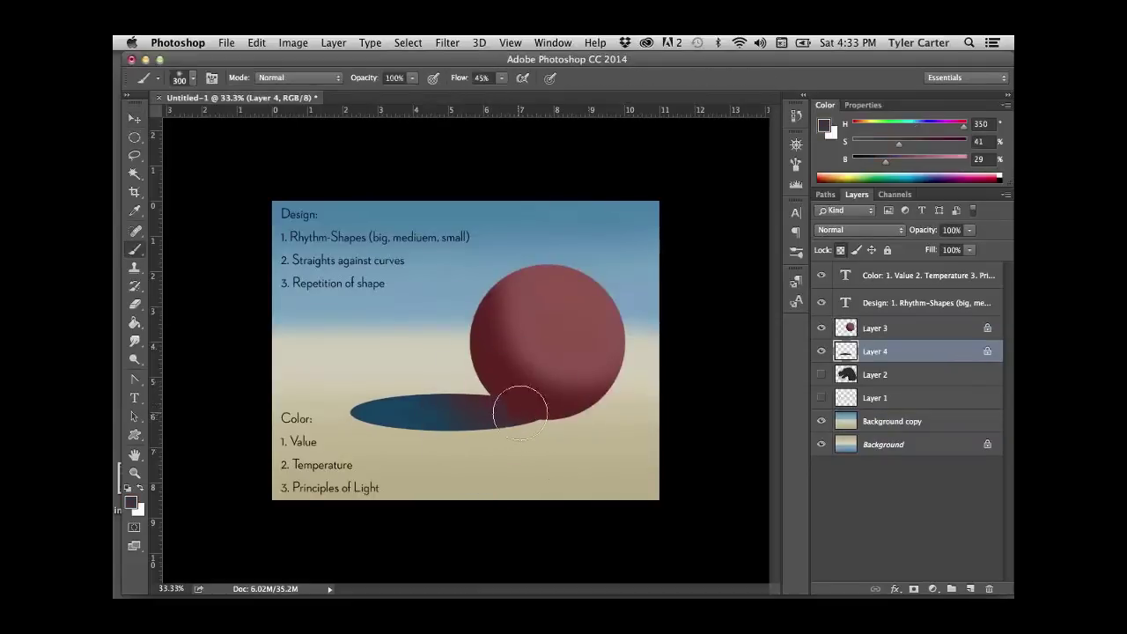
{"action": "left_click_drag", "start_coordinate": [877, 174], "coordinate": [871, 172]}
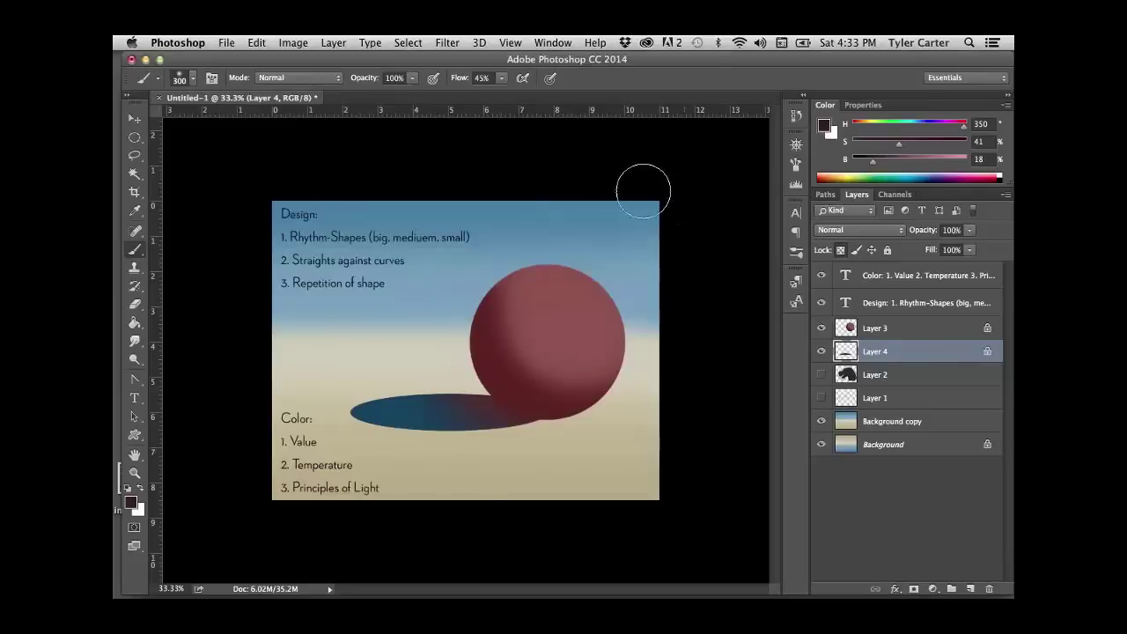
{"action": "key", "text": "bracketright"}
{"action": "key", "text": "bracketright"}
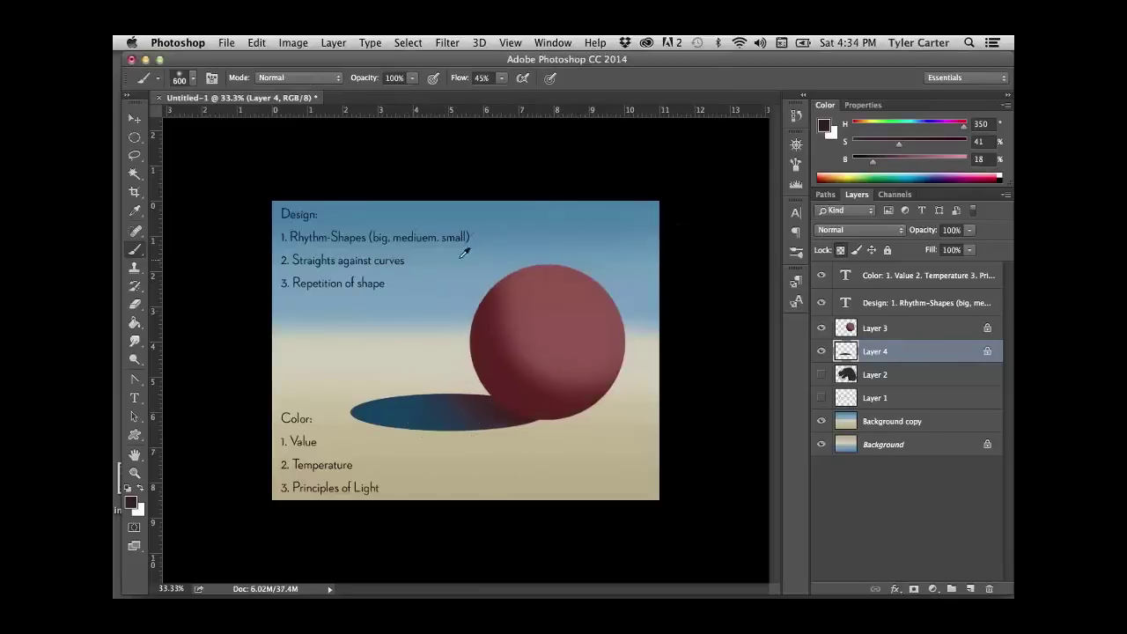
- Lighten the cast shadow's far end with sampled sky blue (H 204, S 51, B 68) and sampled ground tan (H 44, S 26, B 75)
{"action": "left_click", "coordinate": [467, 249], "text": "alt"}
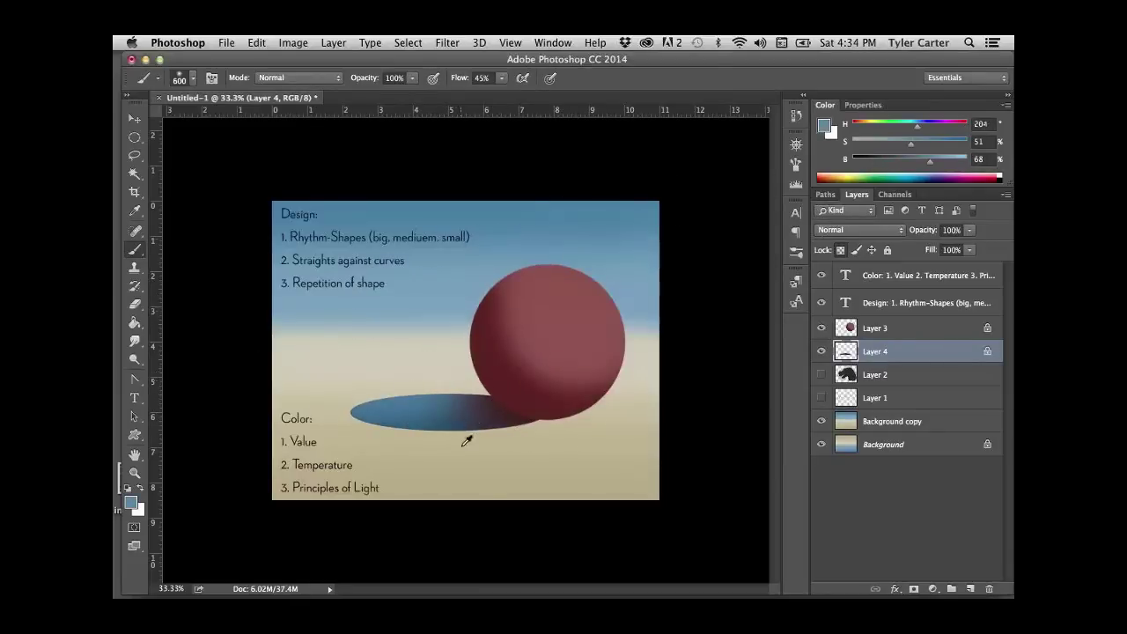
{"action": "left_click", "coordinate": [381, 390], "text": "alt"}
{"action": "mouse_move", "coordinate": [384, 386]}
{"action": "left_mouse_down"}
{"action": "mouse_move", "coordinate": [326, 397]}
{"action": "mouse_move", "coordinate": [452, 470]}
{"action": "mouse_move", "coordinate": [423, 477]}
{"action": "left_mouse_up"}
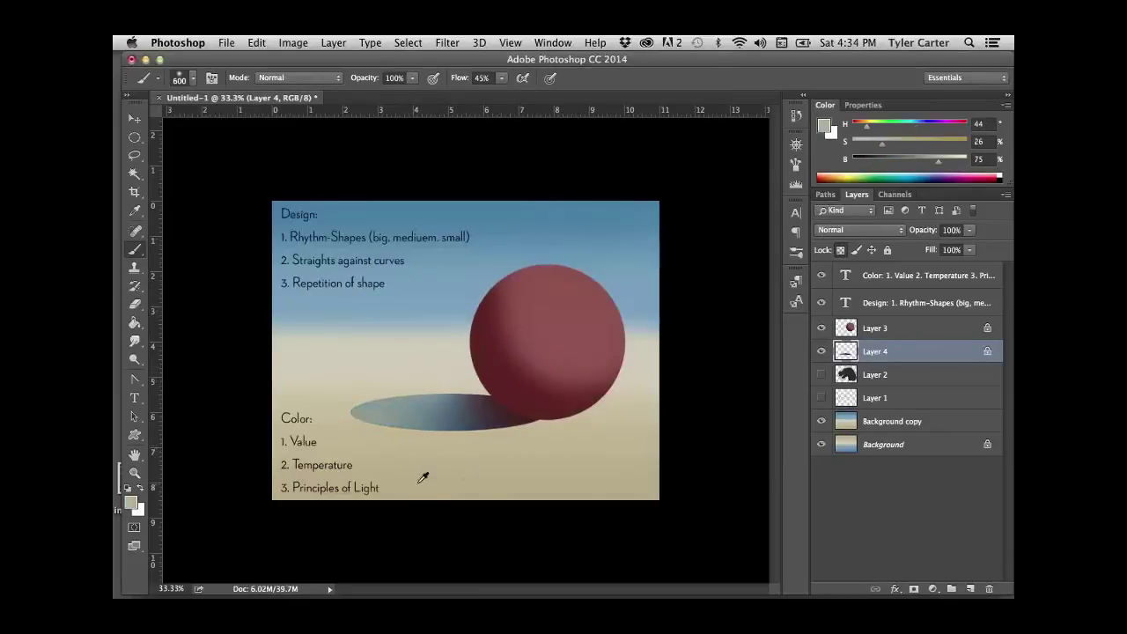
- Paint a small highlight on the sphere's layer in pale beige sampled from the background (H 46, S 12, B 83)
{"action": "left_click", "coordinate": [547, 306], "text": "super"}
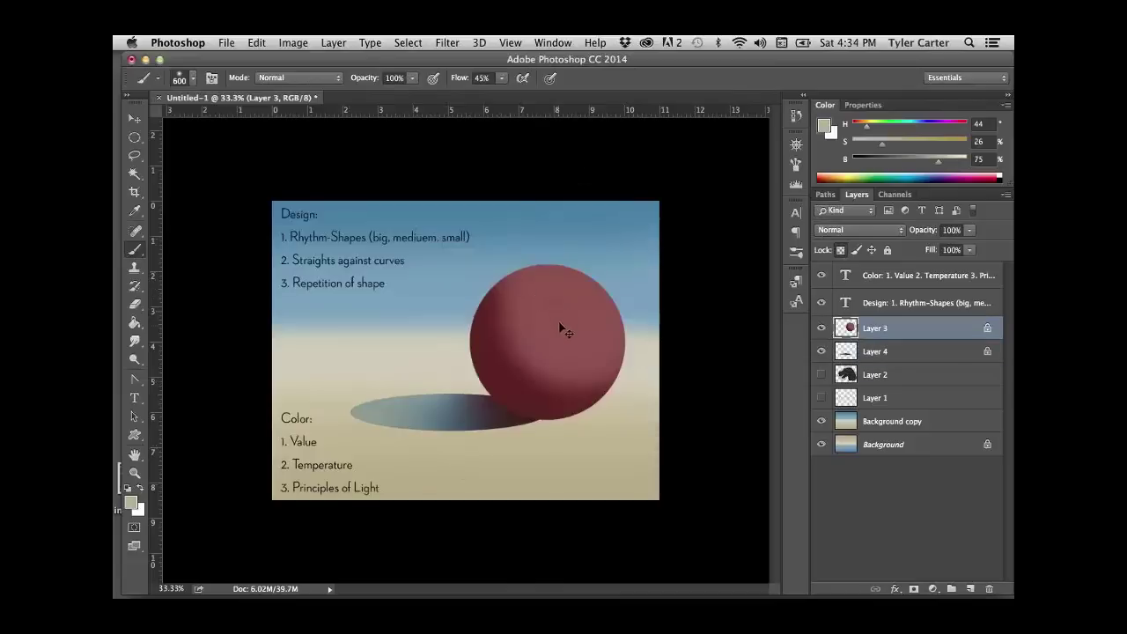
{"action": "left_click", "coordinate": [624, 311], "text": "alt"}
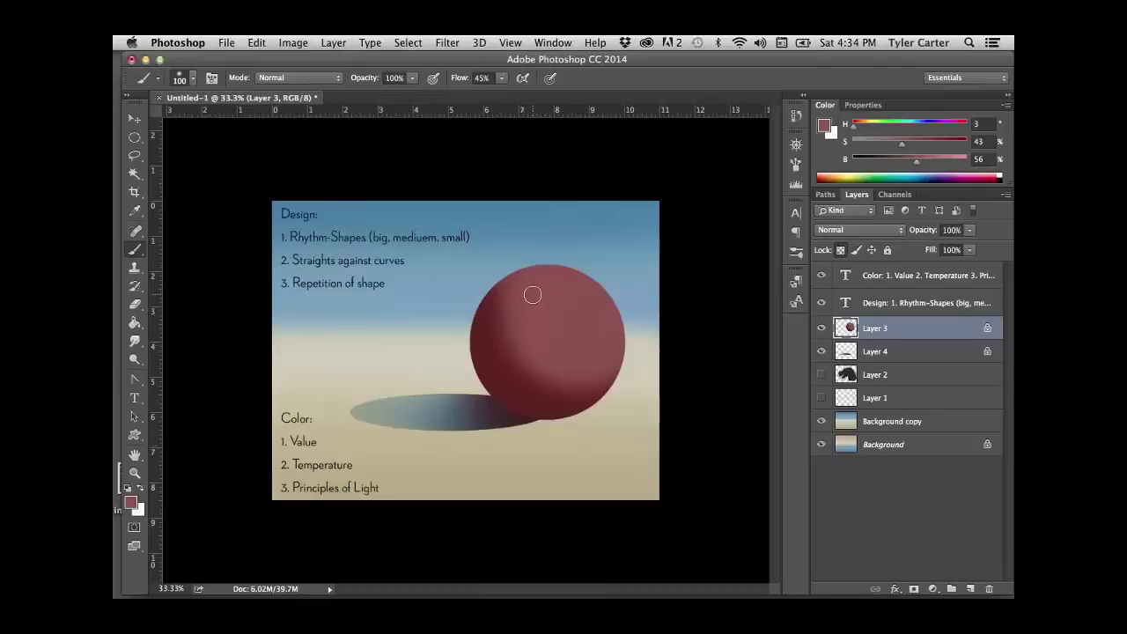
{"action": "left_click", "coordinate": [576, 322], "text": "alt"}
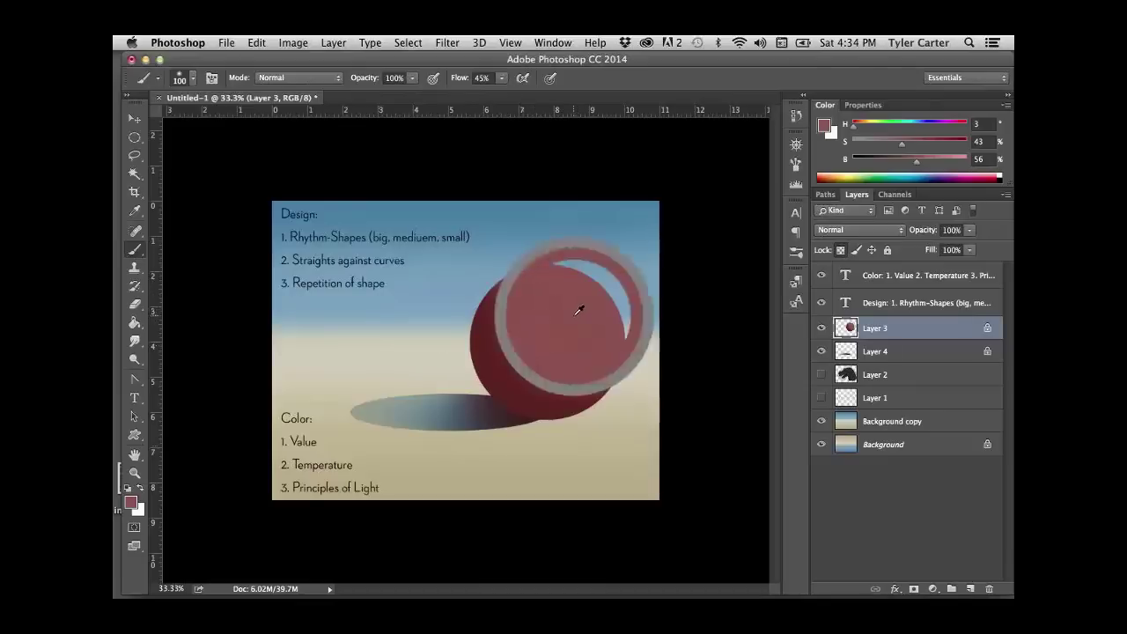
{"action": "left_click", "coordinate": [452, 367], "text": "alt"}
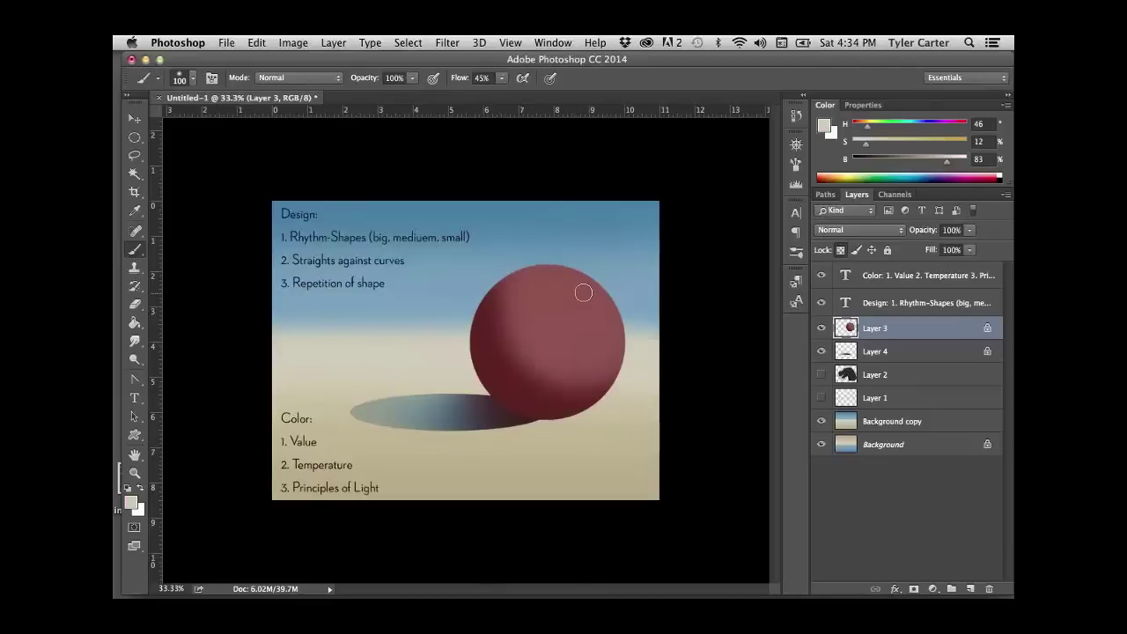
{"action": "key", "text": "bracketleft"}
{"action": "key", "text": "bracketleft"}
- Set the brush to 400 px and 30% opacity, and glaze sampled sky blue (H 203, S 56, B 66) over the sphere
{"action": "key", "text": "bracketright"}
{"action": "key", "text": "bracketright"}
{"action": "key", "text": "bracketright"}
{"action": "key", "text": "bracketright"}
{"action": "key", "text": "bracketright"}
{"action": "key", "text": "bracketright"}
{"action": "key", "text": "bracketright"}
{"action": "key", "text": "bracketright"}
{"action": "key", "text": "3"}
{"action": "key", "text": "ctrl+z"}
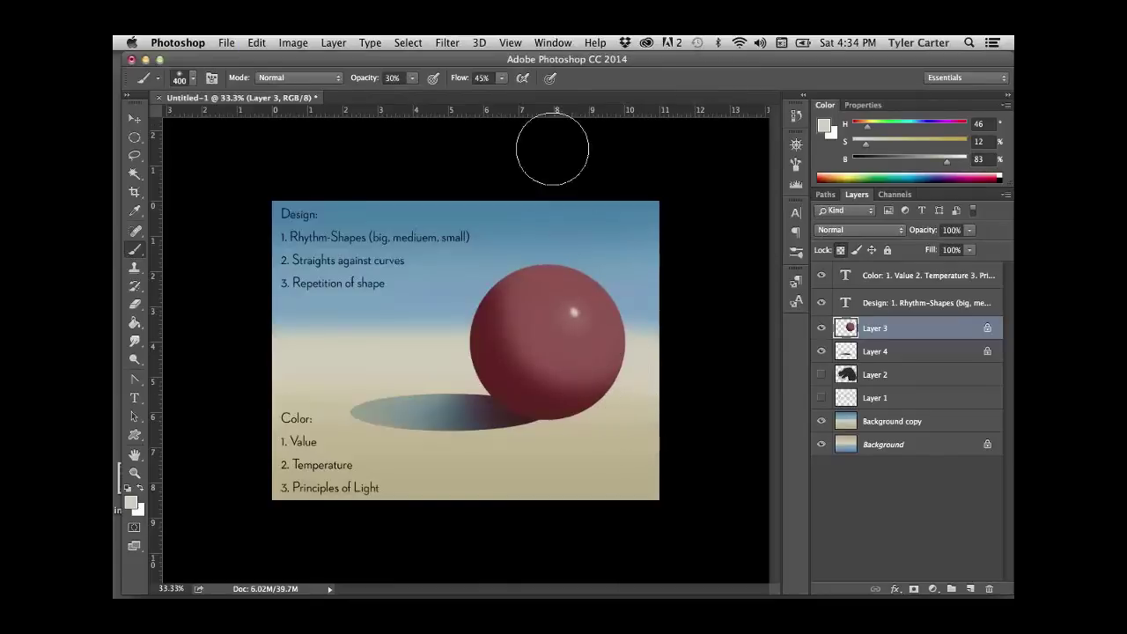
{"action": "left_click", "coordinate": [534, 217], "text": "alt"}
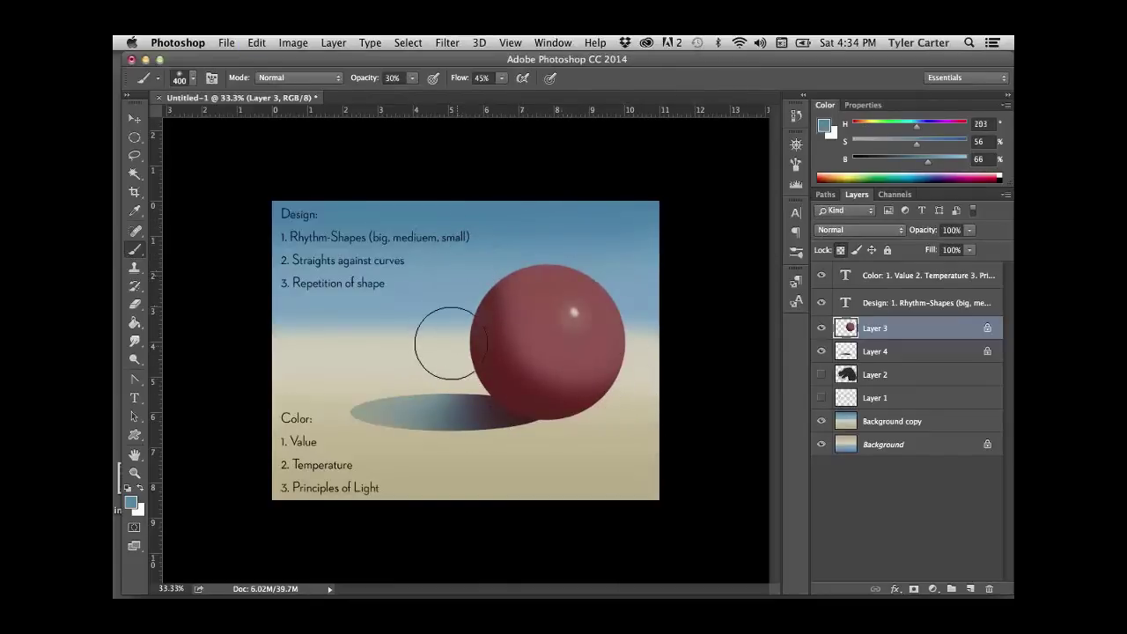
- Glaze ochre bounce light (H 42, S 60, B 64) onto the sphere's underside and compare it with the stroke undone and redone
{"action": "left_click", "coordinate": [640, 454], "text": "alt"}
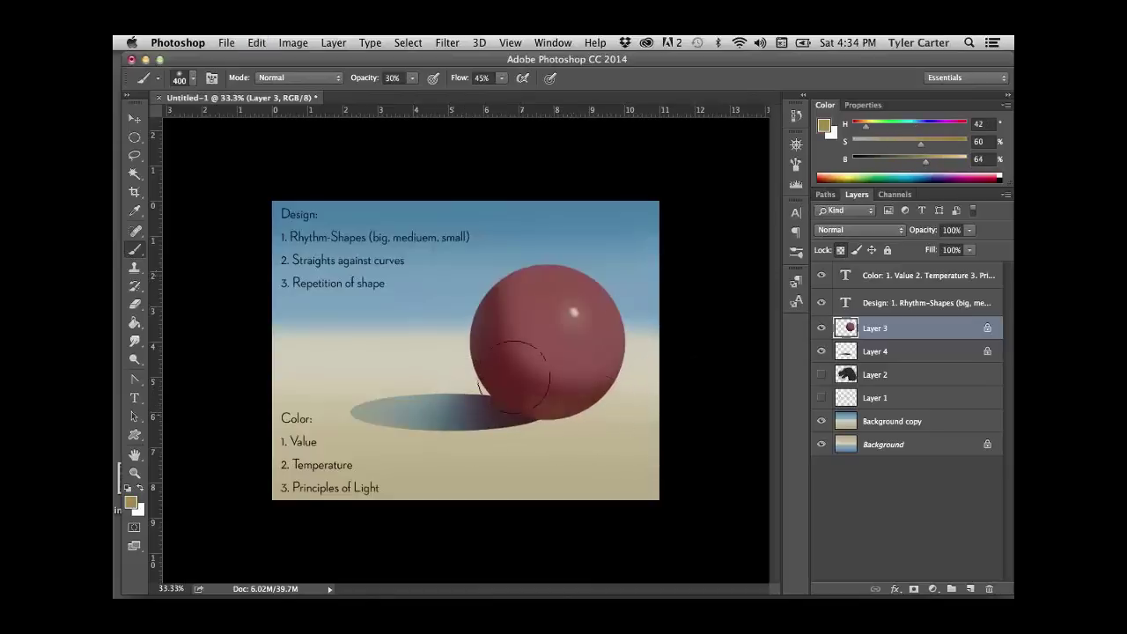
{"action": "key", "text": "super+z"}
{"action": "key", "text": "super+z"}
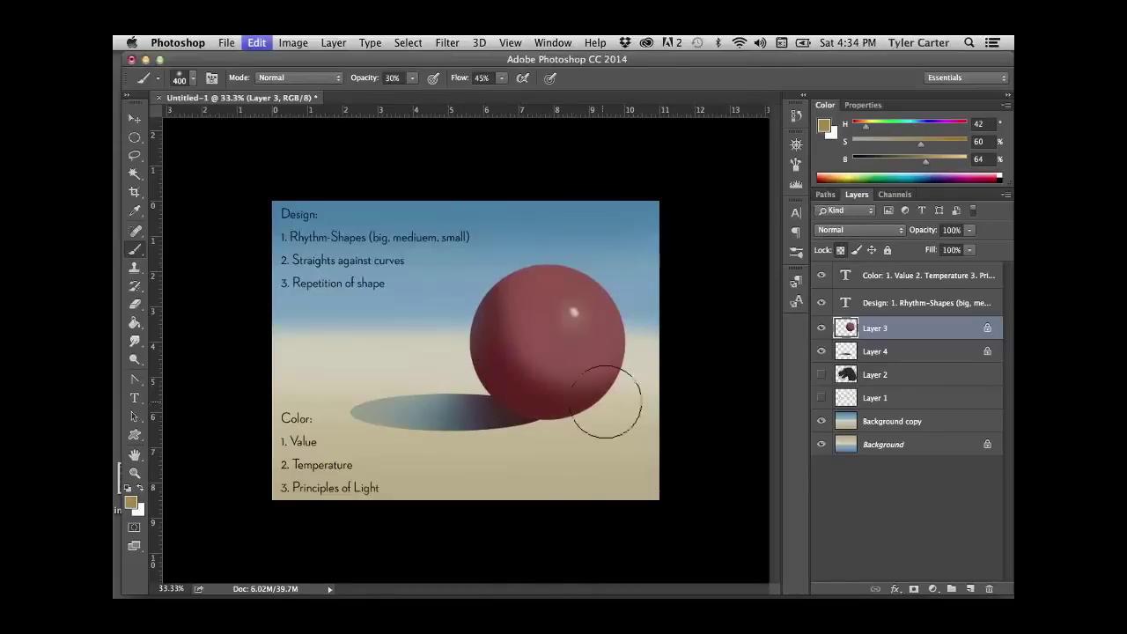
- Darken the sphere near its contact with the cast shadow in deep red (H 3, S 82, B 20) at 100% opacity with a 600 px brush
{"action": "left_click", "coordinate": [488, 382], "text": "alt"}
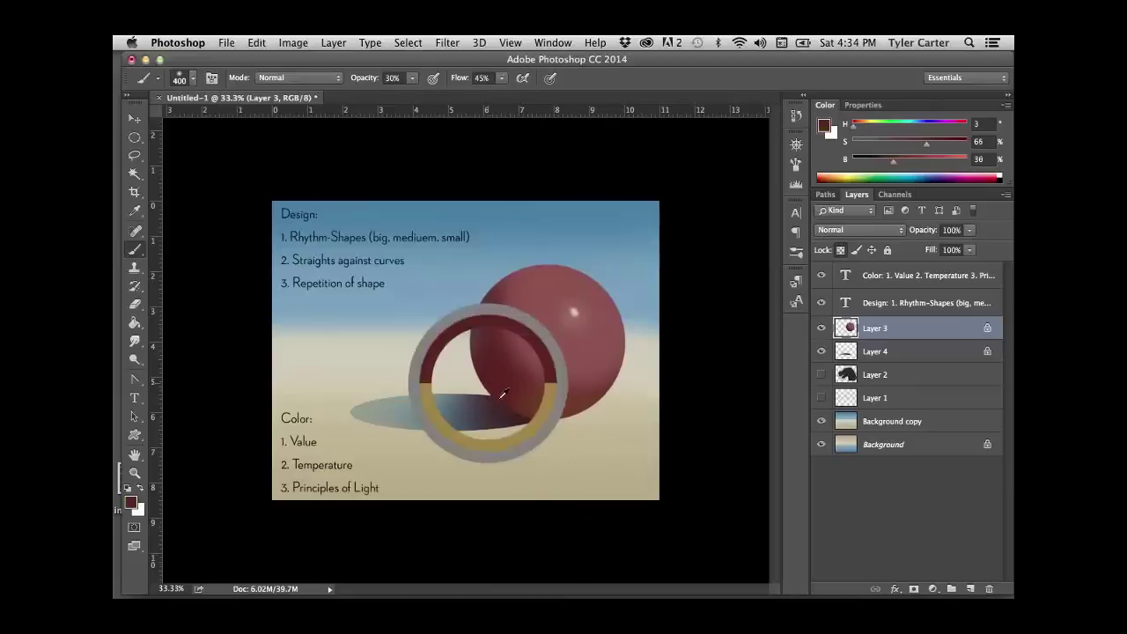
{"action": "left_click_drag", "start_coordinate": [863, 157], "coordinate": [946, 145]}
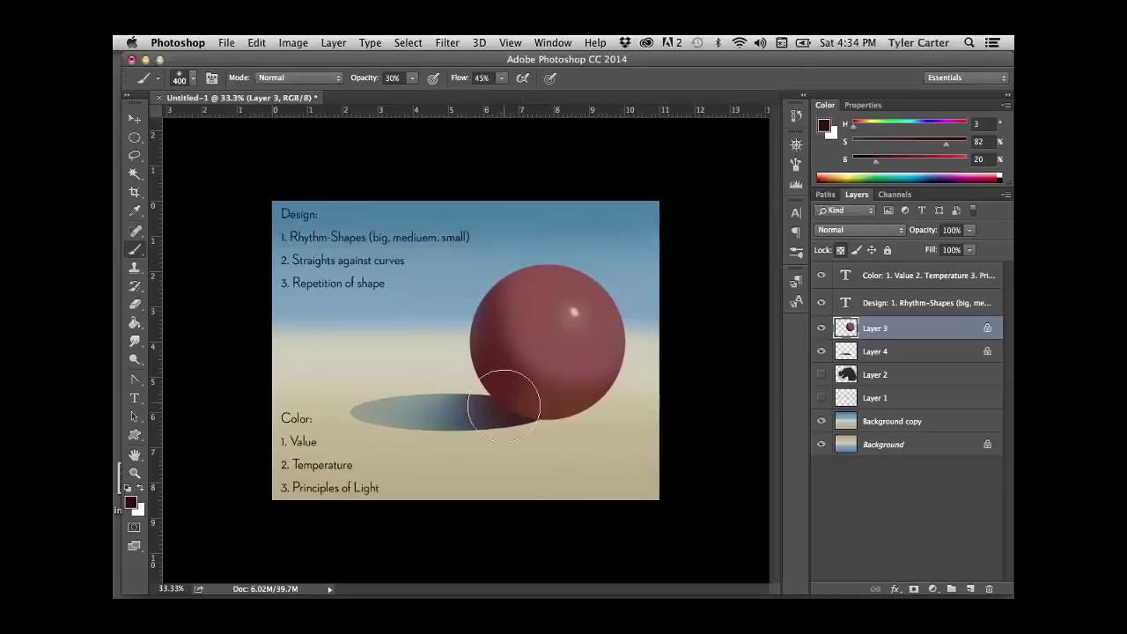
{"action": "key", "text": "0"}
{"action": "key", "text": "bracketright"}
{"action": "key", "text": "bracketright"}
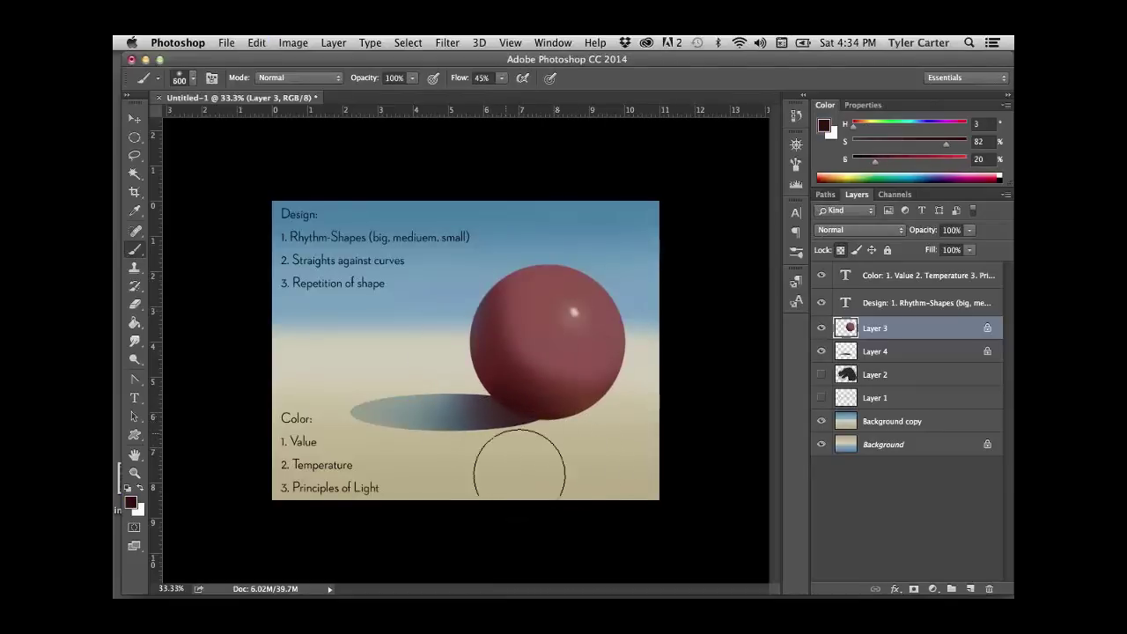
- Paint the deep red into the cast shadow beneath the sphere and sampled sky blue (H 204, S 54, B 67) toward its far end
{"action": "left_click", "coordinate": [517, 424], "text": "super"}
{"action": "key", "text": "alt+super+z"}
{"action": "key", "text": "alt+super+z"}
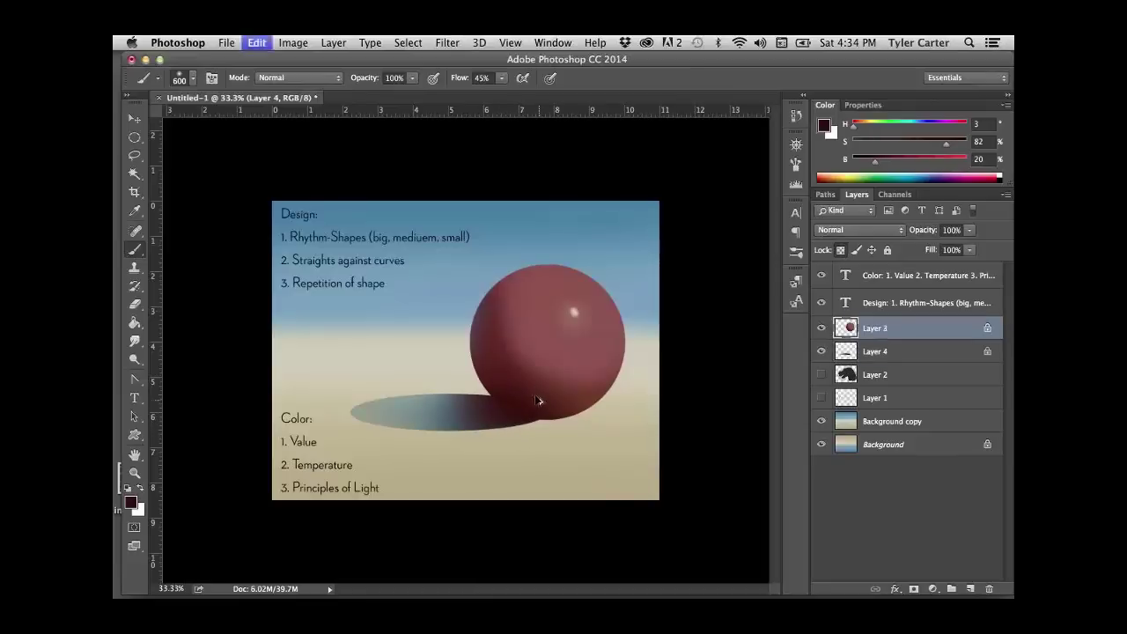
{"action": "key", "text": "shift+super+z"}
{"action": "key", "text": "shift+super+z"}
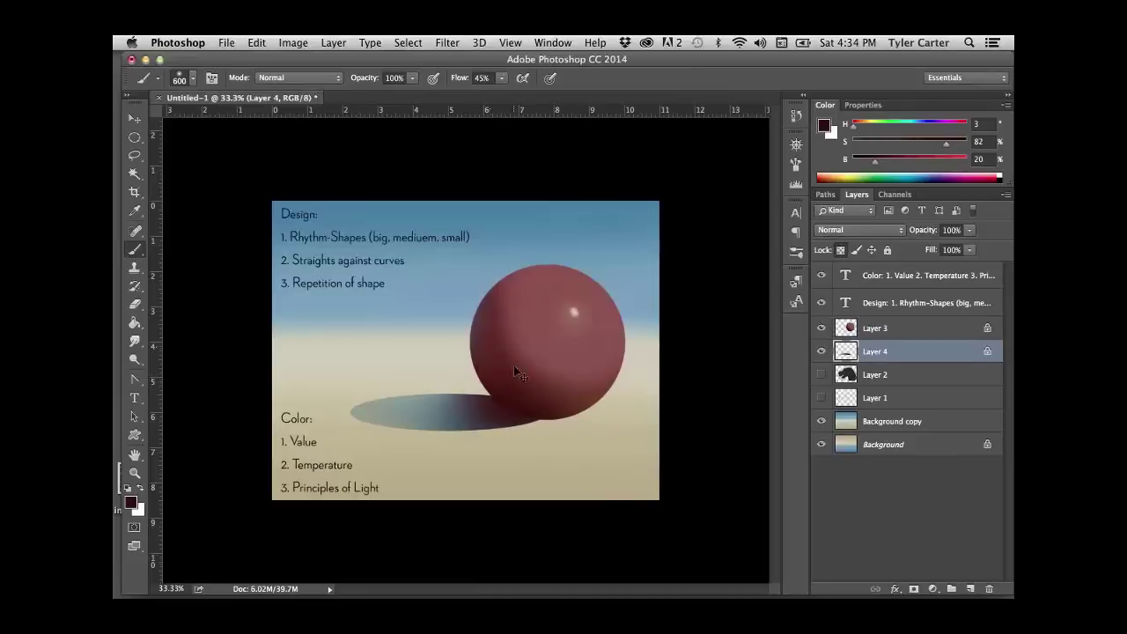
{"action": "left_click", "coordinate": [466, 279], "text": "alt"}
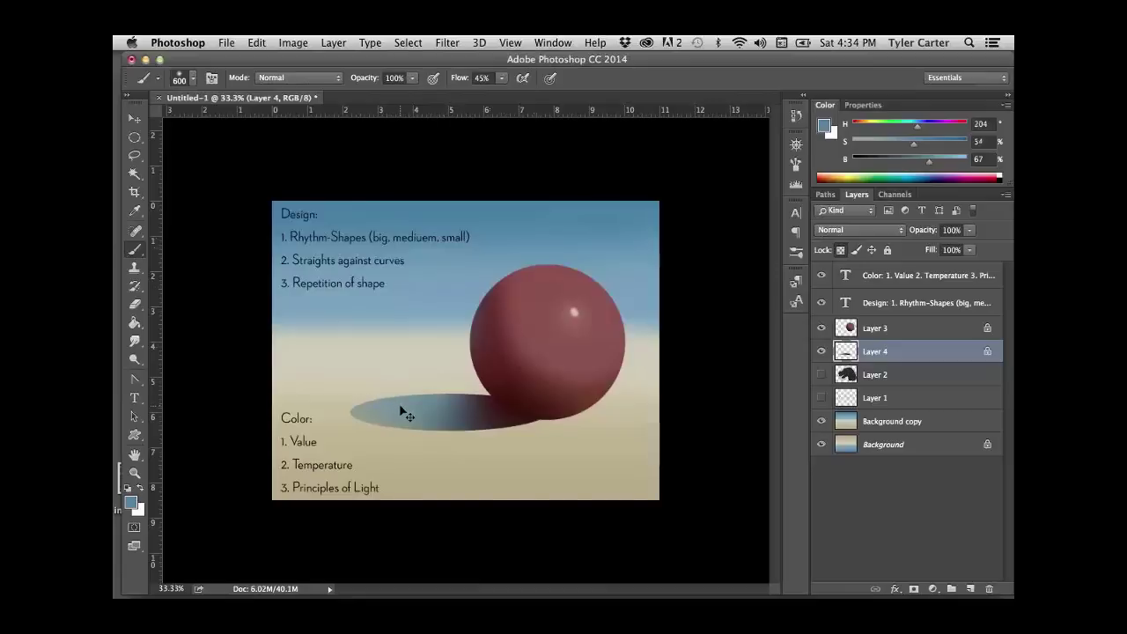
- Unlock the cast shadow layer's transparent pixels and soften the shadow's far edge with the Blur tool at 300 px and 100% strength
{"action": "left_click", "coordinate": [135, 340]}
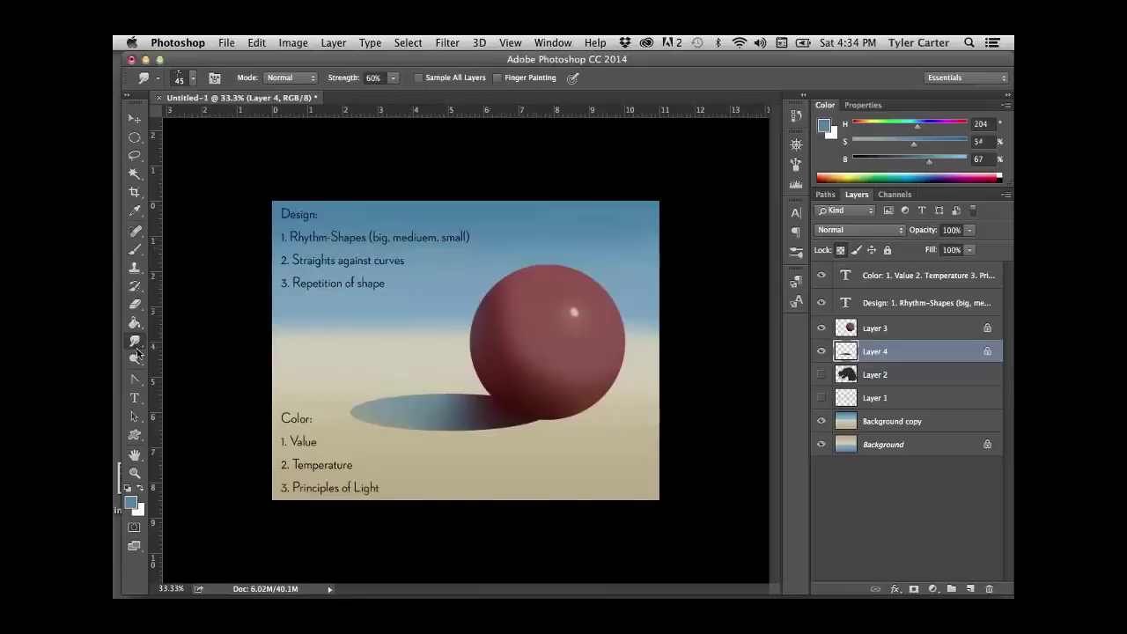
{"action": "left_click", "coordinate": [190, 336]}
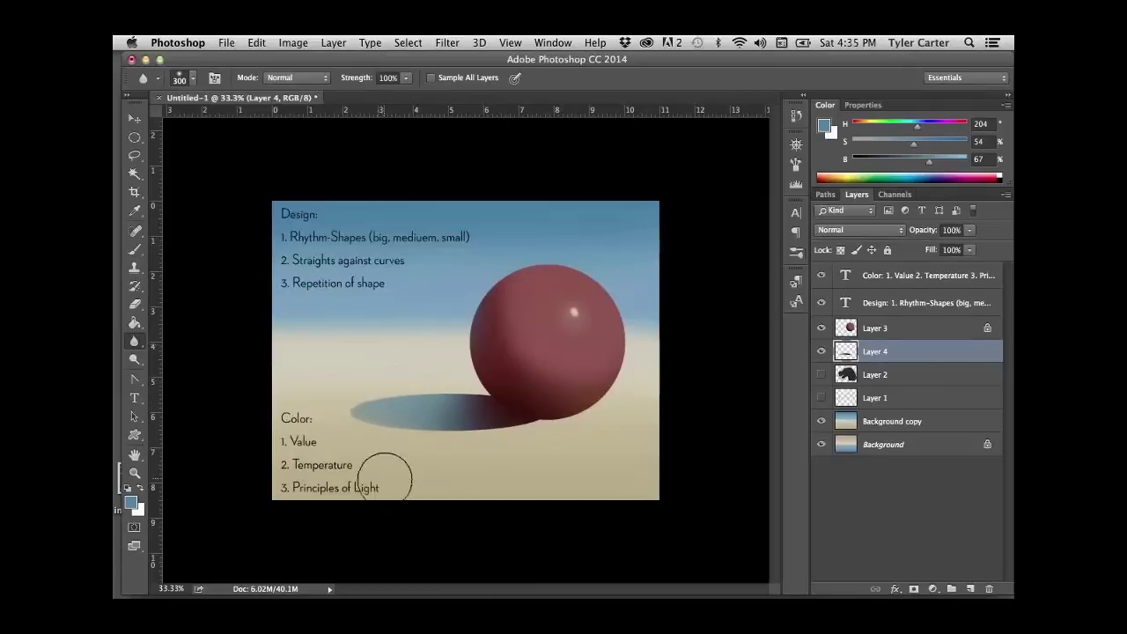
- Return to a much smaller brush and add a new blank layer above the sphere's layer
{"action": "key", "text": "b"}
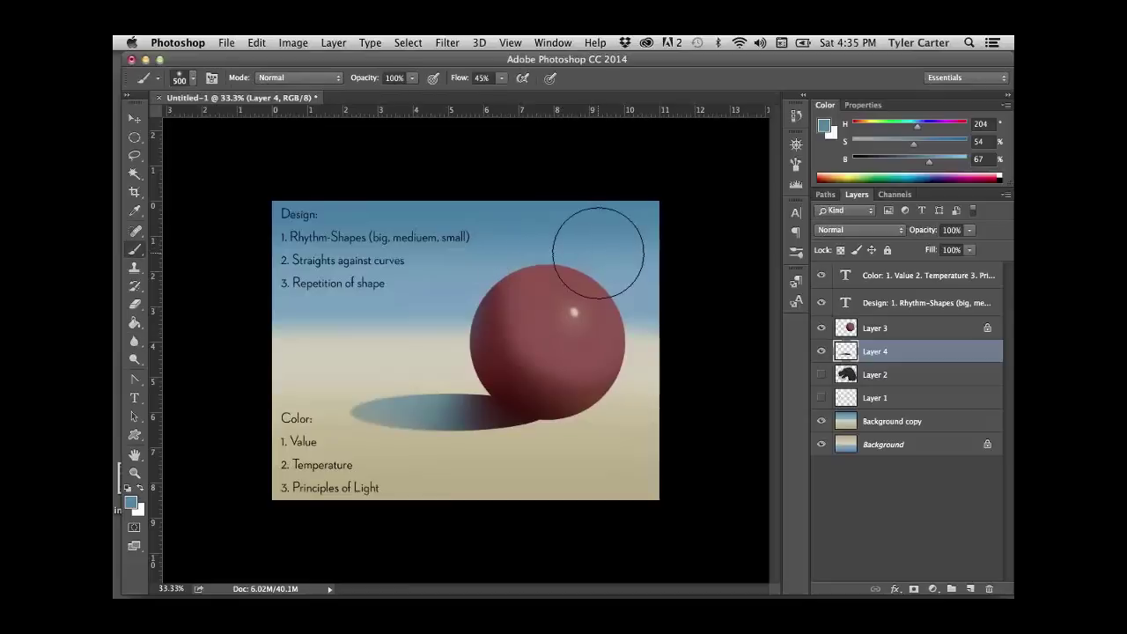
{"action": "key", "text": "bracketleft"}
{"action": "key", "text": "bracketleft"}
{"action": "key", "text": "bracketleft"}
{"action": "key", "text": "bracketleft"}
{"action": "key", "text": "bracketleft"}
{"action": "key", "text": "bracketleft"}
{"action": "key", "text": "bracketleft"}
{"action": "left_click", "coordinate": [900, 336]}
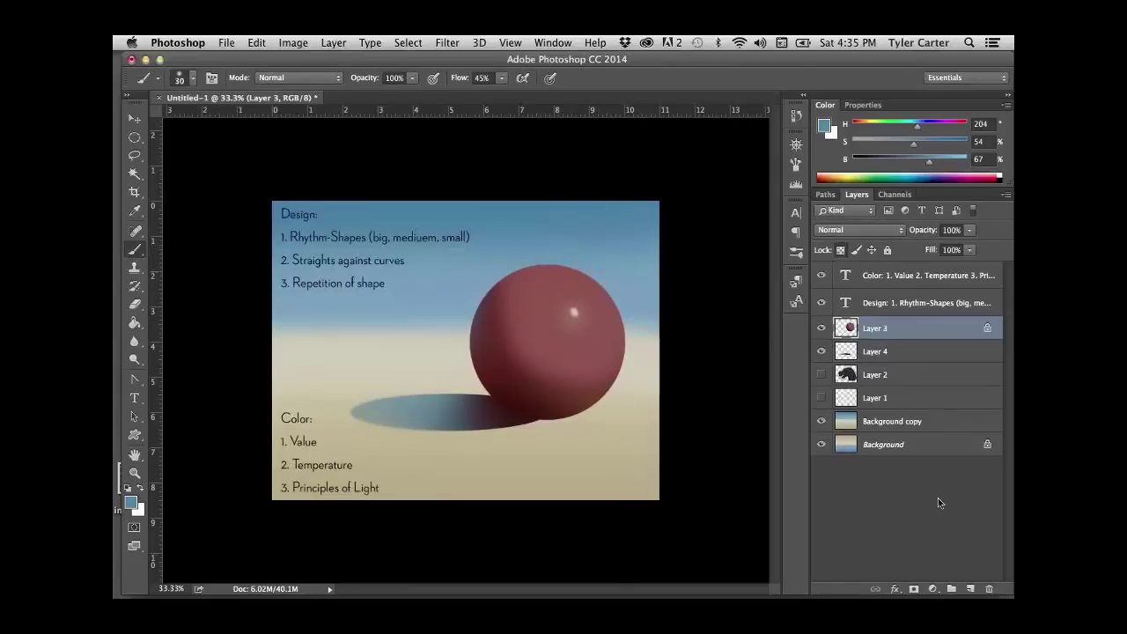
{"action": "left_click", "coordinate": [971, 588]}
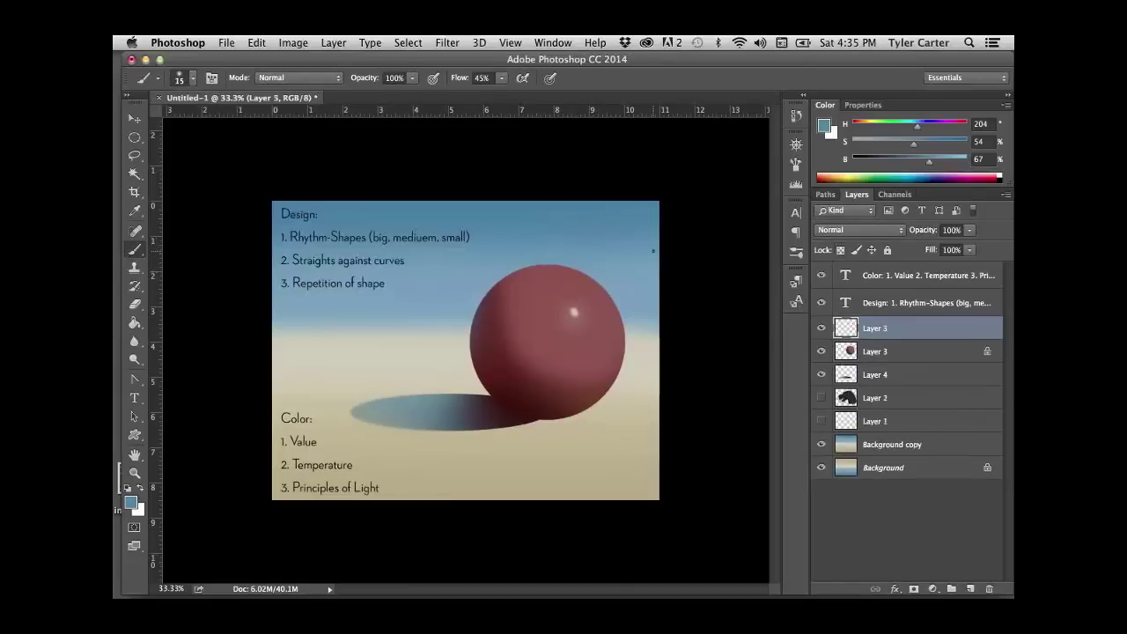
- Sketch black light-direction arrows around the sphere with a 10 px brush, and delete the sketch layer
{"action": "key", "text": "d"}
{"action": "key", "text": "bracketleft"}
{"action": "left_click", "coordinate": [697, 235]}
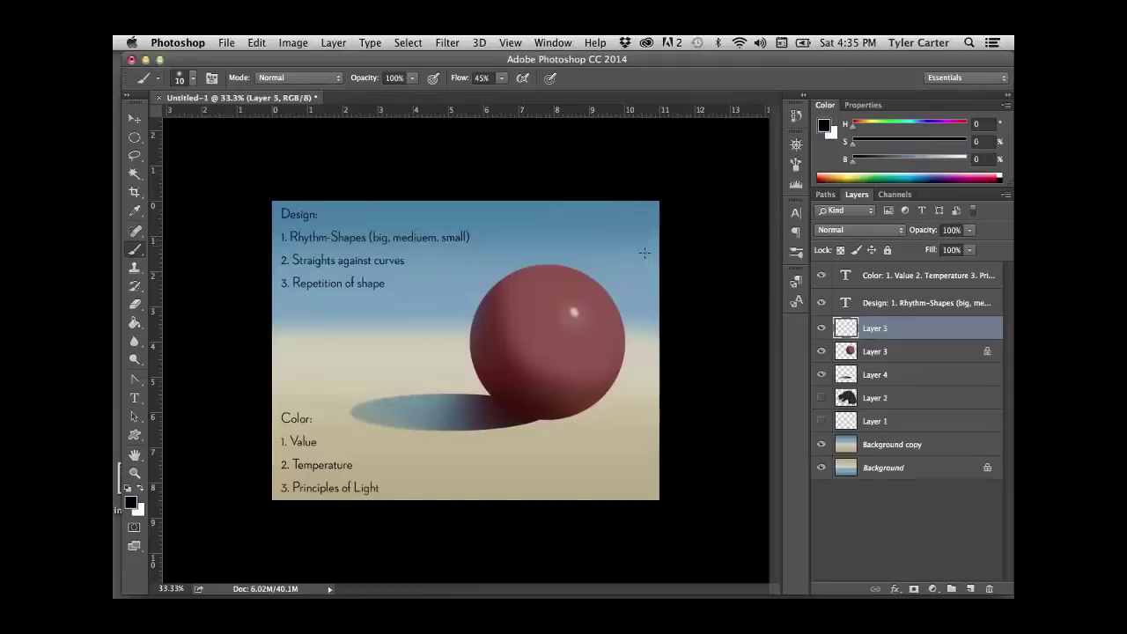
{"action": "left_click_drag", "start_coordinate": [644, 253], "coordinate": [614, 271]}
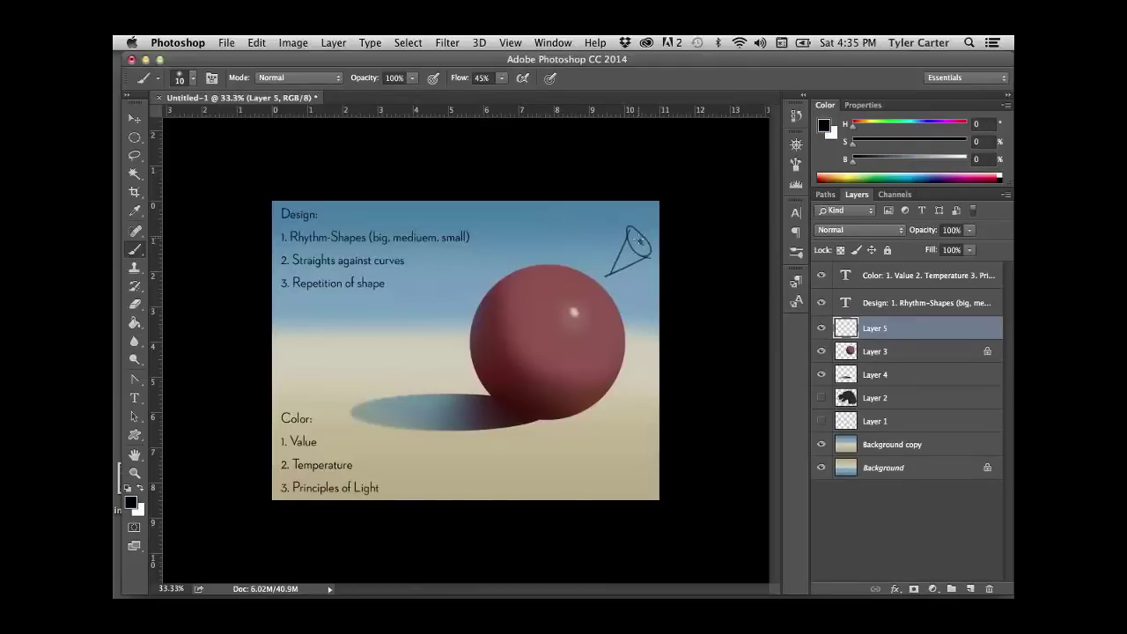
{"action": "left_click_drag", "start_coordinate": [652, 215], "coordinate": [667, 231]}
{"action": "key", "text": "super+z"}
{"action": "mouse_move", "coordinate": [514, 209]}
{"action": "left_mouse_down"}
{"action": "mouse_move", "coordinate": [400, 297]}
{"action": "mouse_move", "coordinate": [421, 269]}
{"action": "mouse_move", "coordinate": [480, 297]}
{"action": "left_mouse_up"}
{"action": "key", "text": "super+alt+z"}
{"action": "key", "text": "super+alt+z"}
{"action": "key", "text": "super+z"}
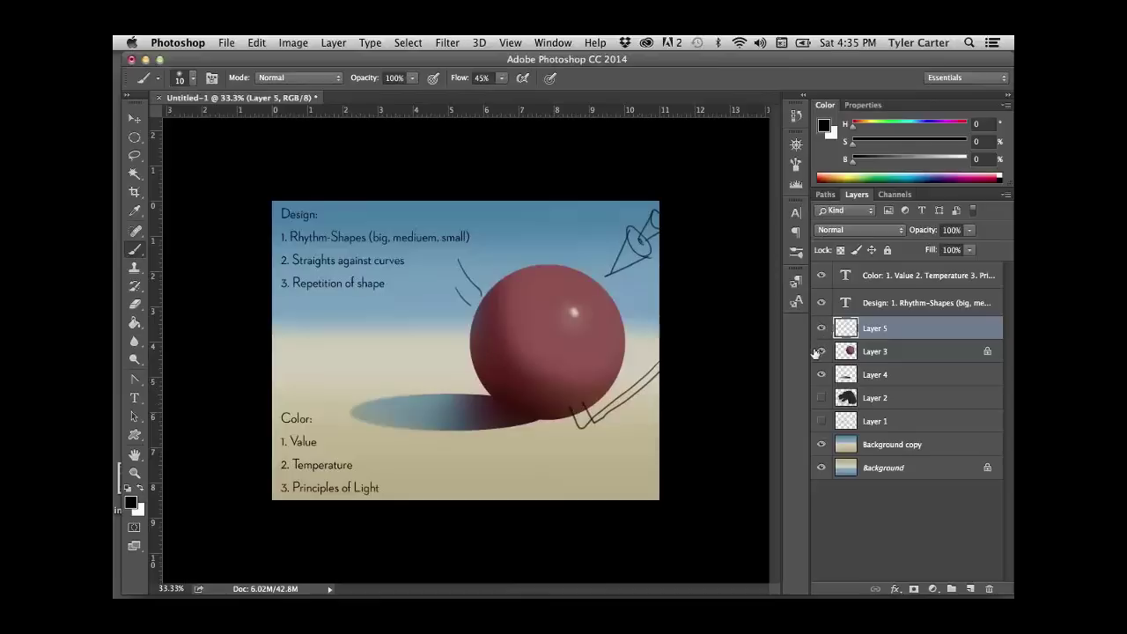
{"action": "key", "text": "BackSpace"}
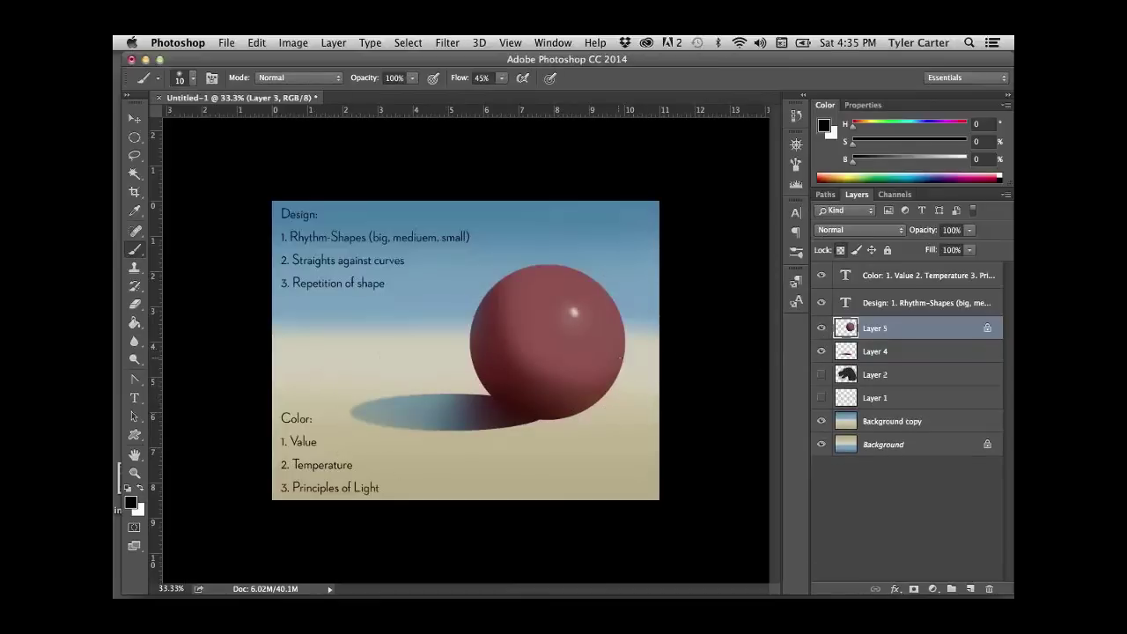
- Toggle the sphere's visibility, show the dinosaur head's layer, and scale the head down to about 82.5%
{"action": "left_click", "coordinate": [820, 328]}
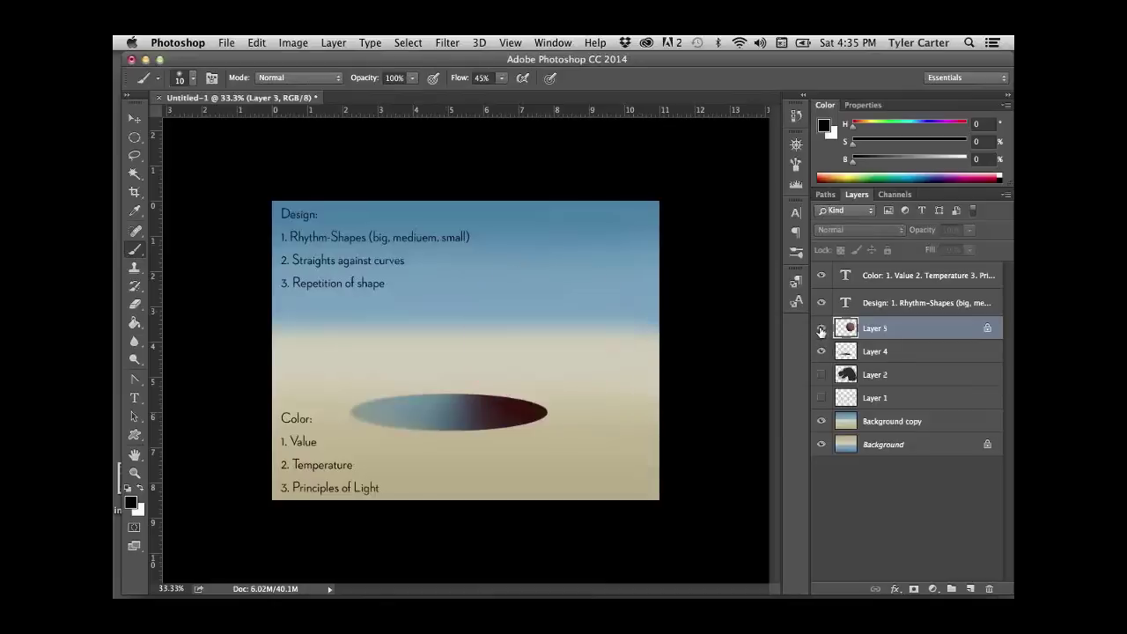
{"action": "left_click", "coordinate": [820, 329]}
{"action": "left_click", "coordinate": [845, 375]}
{"action": "left_click", "coordinate": [821, 375]}
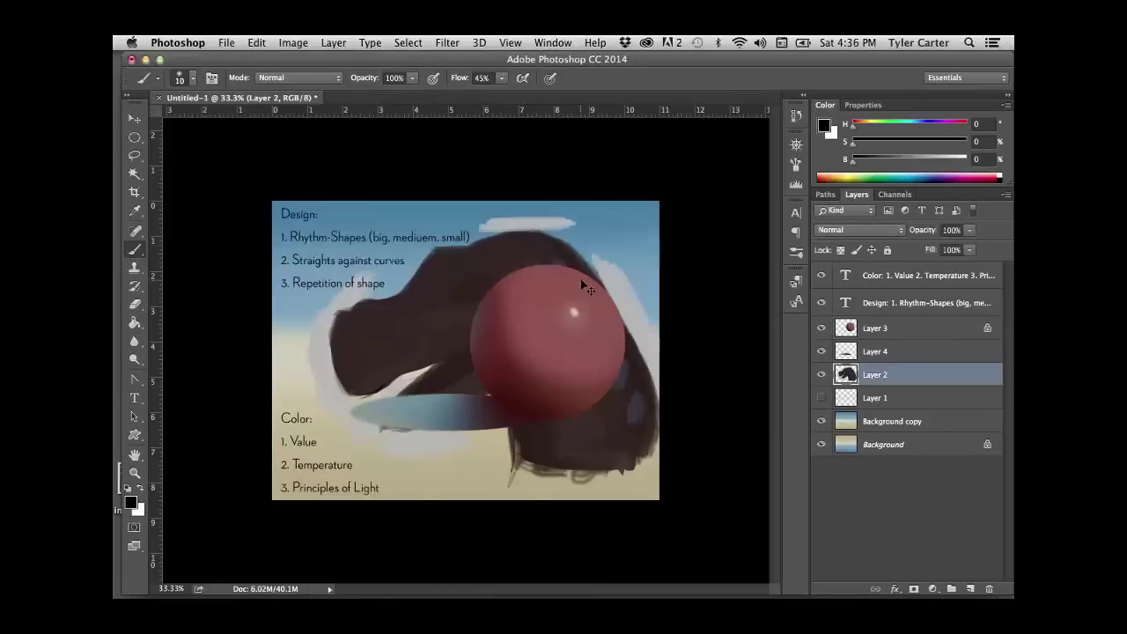
{"action": "key", "text": "super+t"}
{"action": "left_click_drag", "start_coordinate": [660, 214], "coordinate": [614, 277]}
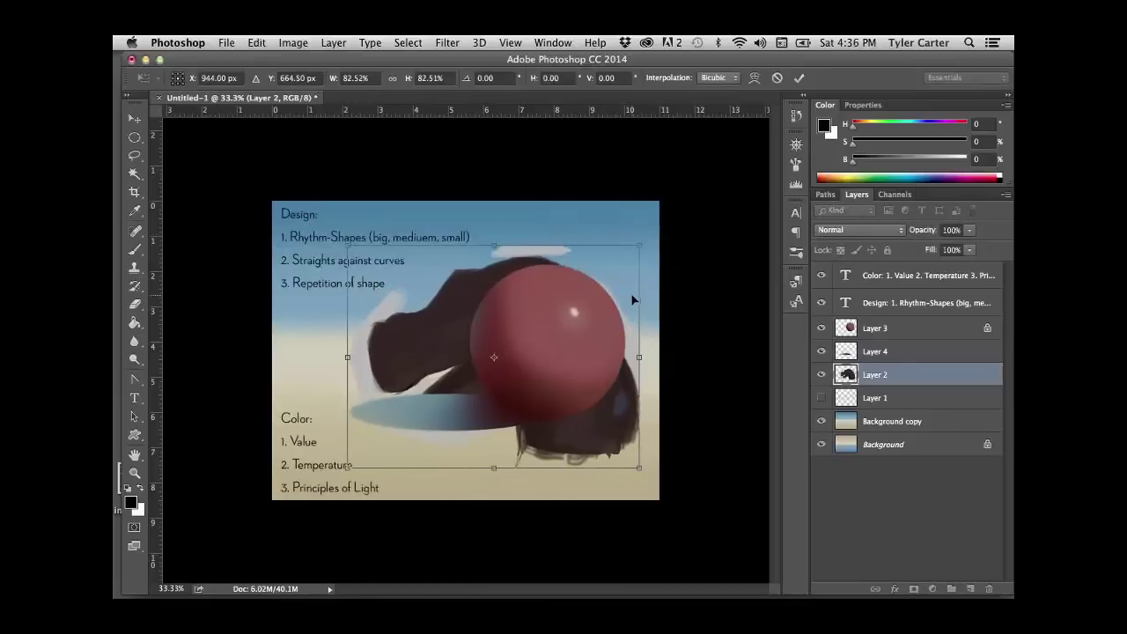
{"action": "key", "text": "Return"}
- Hide the dinosaur head's layer and select the cast shadow's layer
{"action": "left_click", "coordinate": [820, 375]}
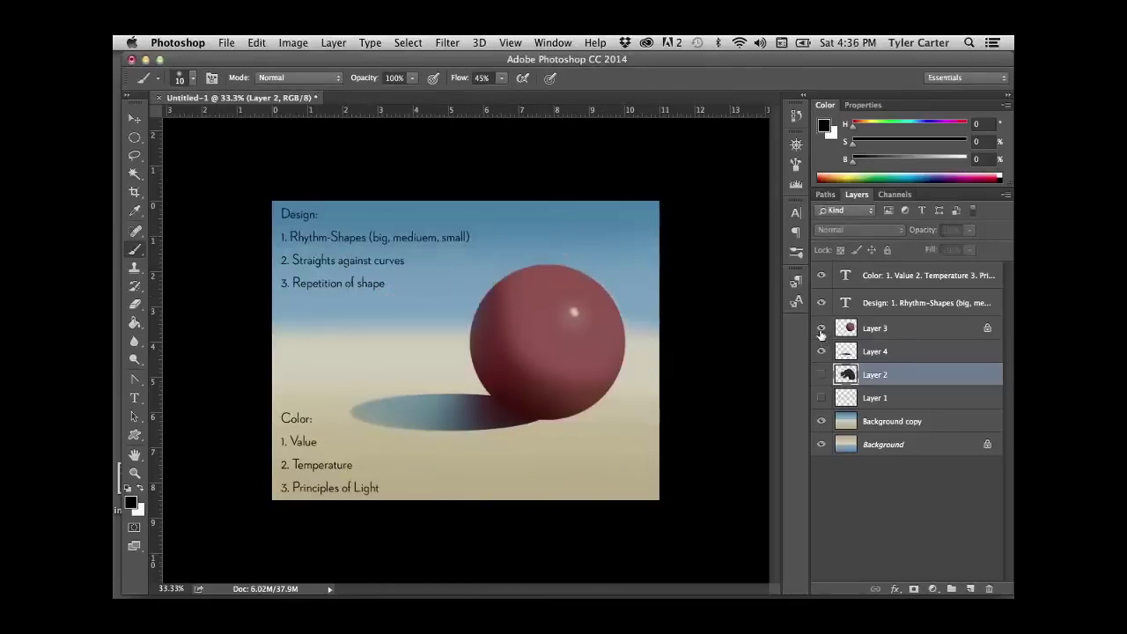
{"action": "mouse_move", "coordinate": [820, 327]}
{"action": "left_mouse_down"}
{"action": "mouse_move", "coordinate": [820, 364]}
{"action": "mouse_move", "coordinate": [821, 327]}
{"action": "left_mouse_up"}
{"action": "left_click", "coordinate": [867, 351]}
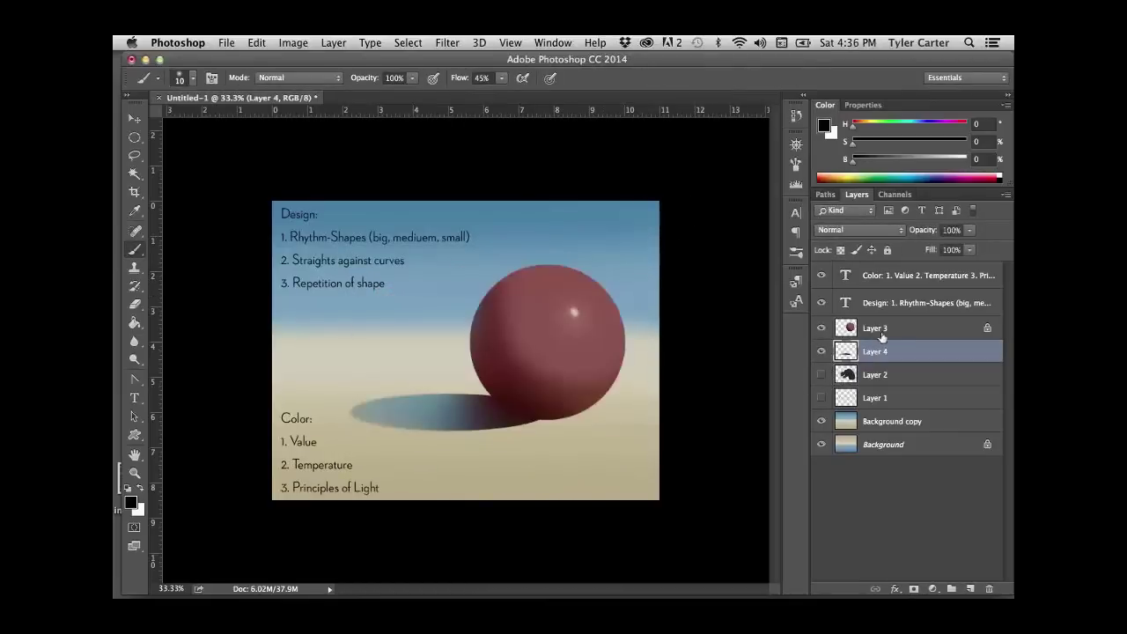
- Merge the sphere with its cast shadow, scale the merged layer to roughly half size and place it near the canvas's lower-left area
{"action": "left_click", "coordinate": [885, 328], "text": "shift"}
{"action": "key", "text": "super+e"}
{"action": "key", "text": "super+t"}
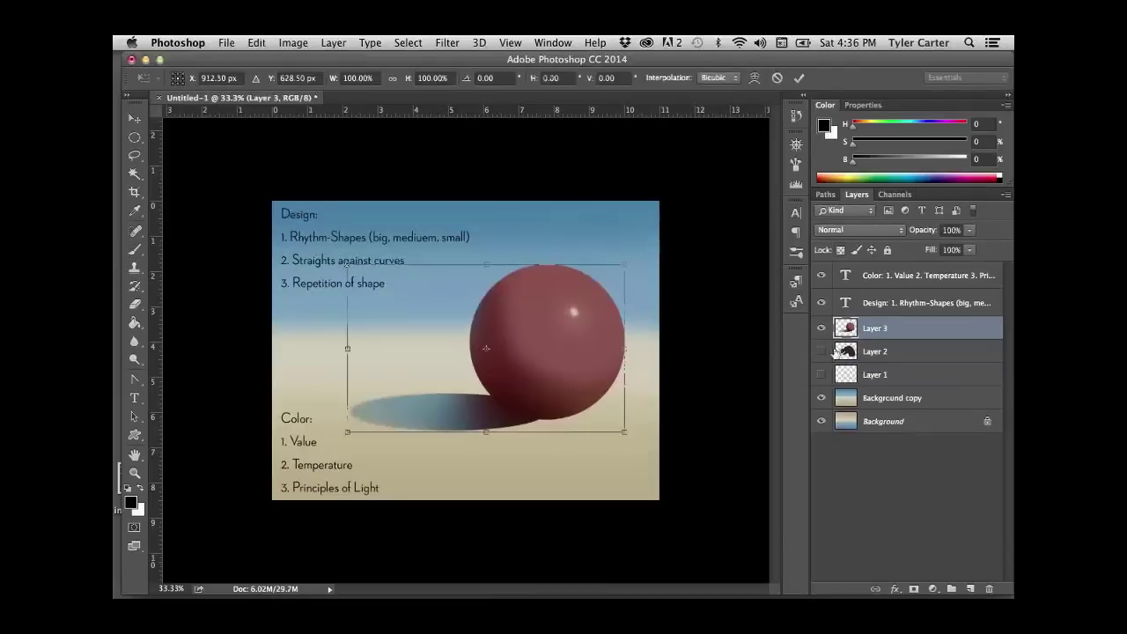
{"action": "left_click_drag", "start_coordinate": [618, 267], "coordinate": [387, 366]}
{"action": "key", "text": "Return"}
{"action": "key", "text": "b"}
- Hide both text layers and show the dinosaur head's layer
{"action": "left_click_drag", "start_coordinate": [820, 302], "coordinate": [821, 274]}
{"action": "left_click", "coordinate": [845, 351]}
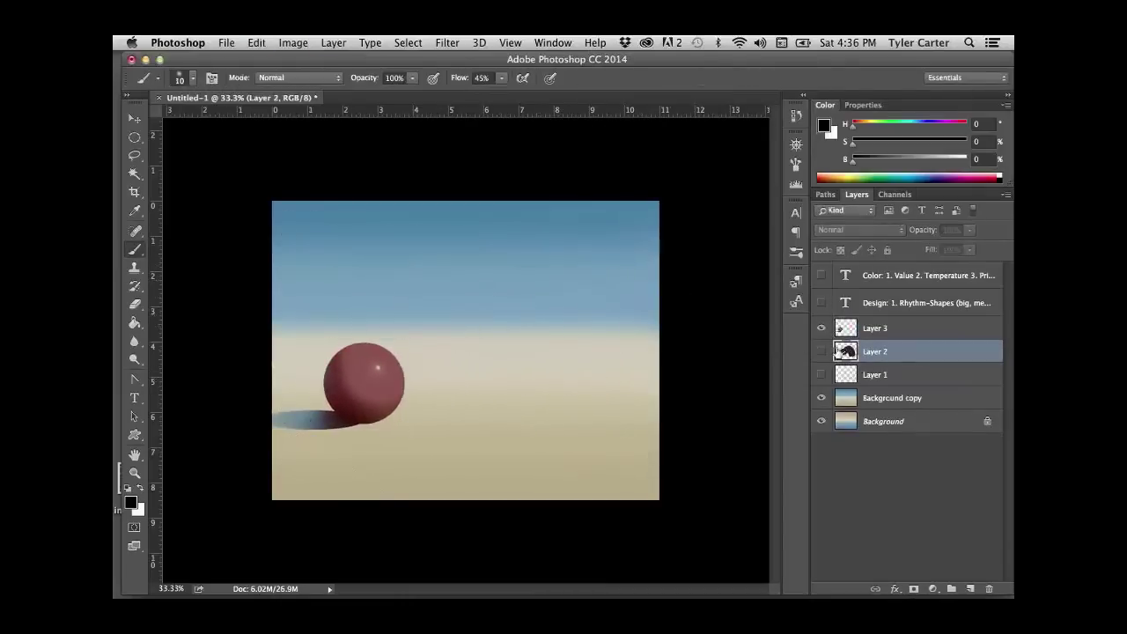
{"action": "left_click", "coordinate": [820, 352]}
- Reposition the dinosaur head and the sphere so the sphere sits just in front of the snout
{"action": "key", "text": "v"}
{"action": "left_click_drag", "start_coordinate": [584, 372], "coordinate": [616, 388]}
{"action": "left_click_drag", "start_coordinate": [370, 382], "coordinate": [337, 370]}
{"action": "left_click_drag", "start_coordinate": [589, 352], "coordinate": [572, 374]}
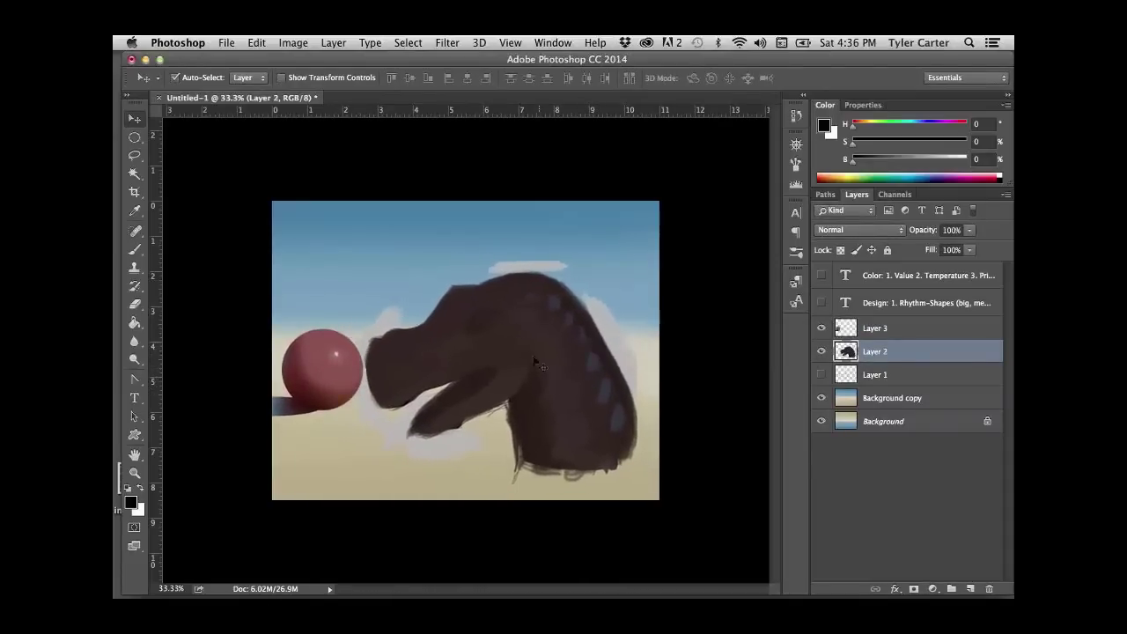
- Lasso along the head's upper outline from the back of the neck to the snout, delete the stray paint outside it and deselect
{"action": "key", "text": "l"}
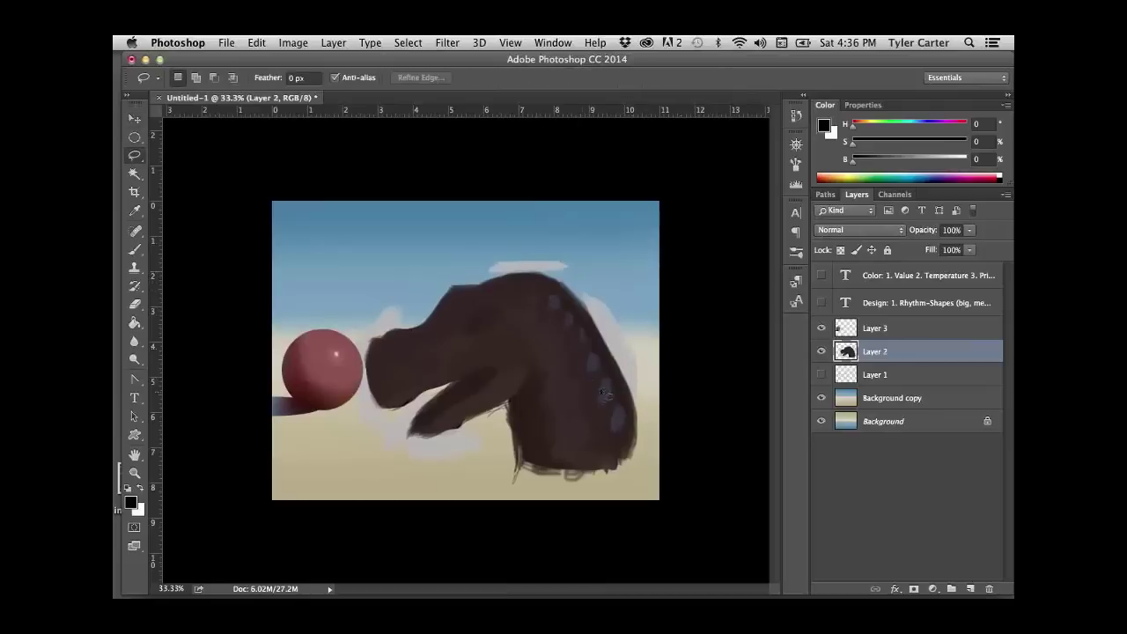
{"action": "left_click_drag", "start_coordinate": [641, 421], "coordinate": [573, 297]}
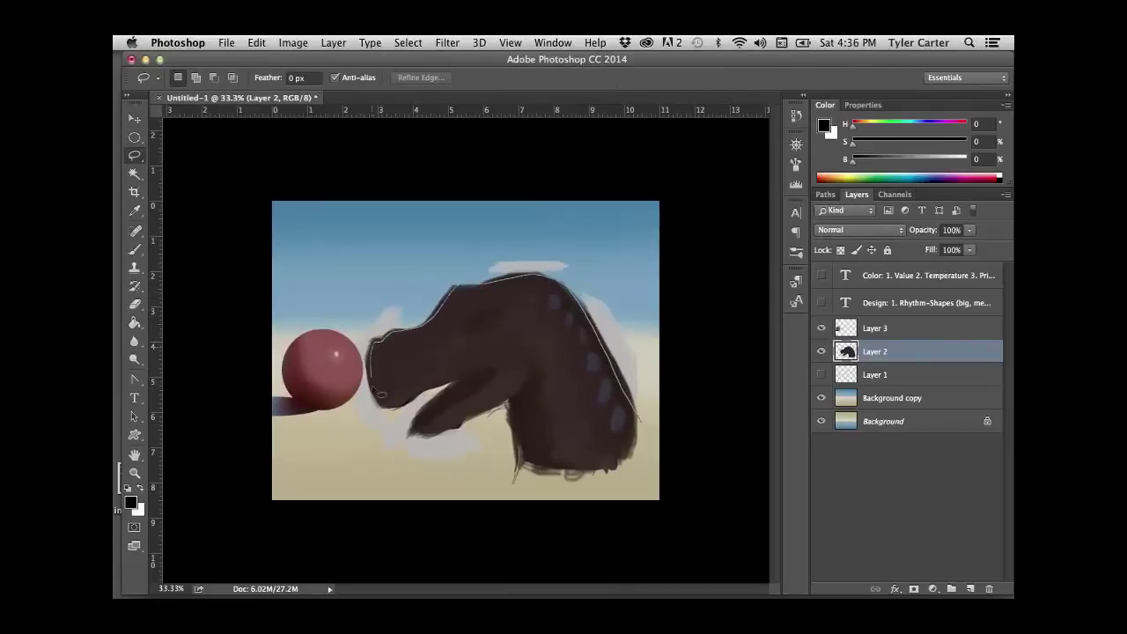
{"action": "mouse_move", "coordinate": [385, 414]}
{"action": "left_mouse_down"}
{"action": "mouse_move", "coordinate": [494, 195]}
{"action": "mouse_move", "coordinate": [701, 356]}
{"action": "mouse_move", "coordinate": [722, 387]}
{"action": "left_mouse_up"}
{"action": "key", "text": "Delete"}
{"action": "key", "text": "ctrl+d"}
{"action": "key", "text": "ctrl+d"}
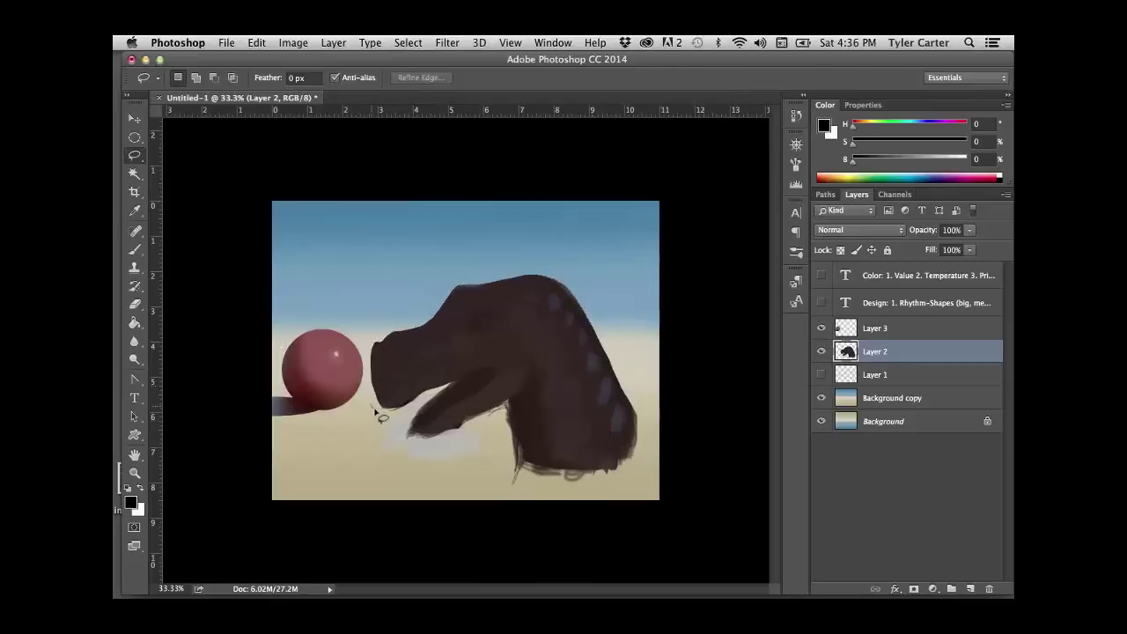
- Lasso along the open mouth, jaw and neck base, remove the stray paint beneath the head and deselect
{"action": "left_click_drag", "start_coordinate": [374, 408], "coordinate": [455, 384]}
{"action": "mouse_move", "coordinate": [426, 439]}
{"action": "left_mouse_down"}
{"action": "mouse_move", "coordinate": [512, 407]}
{"action": "mouse_move", "coordinate": [519, 457]}
{"action": "mouse_move", "coordinate": [570, 473]}
{"action": "mouse_move", "coordinate": [631, 466]}
{"action": "mouse_move", "coordinate": [657, 413]}
{"action": "mouse_move", "coordinate": [680, 508]}
{"action": "mouse_move", "coordinate": [319, 533]}
{"action": "mouse_move", "coordinate": [304, 423]}
{"action": "mouse_move", "coordinate": [268, 441]}
{"action": "left_mouse_up"}
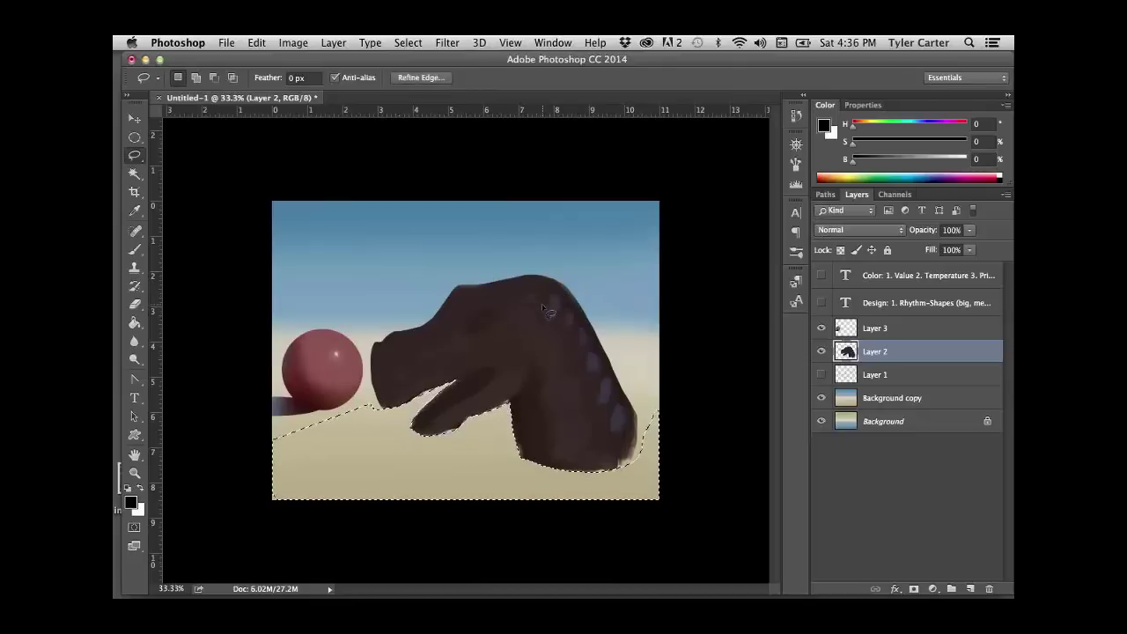
{"action": "key", "text": "super+d"}
- Lock the head layer's transparent pixels and fill the silhouette with the sphere's sampled mid red using a 600 px brush
{"action": "key", "text": "b"}
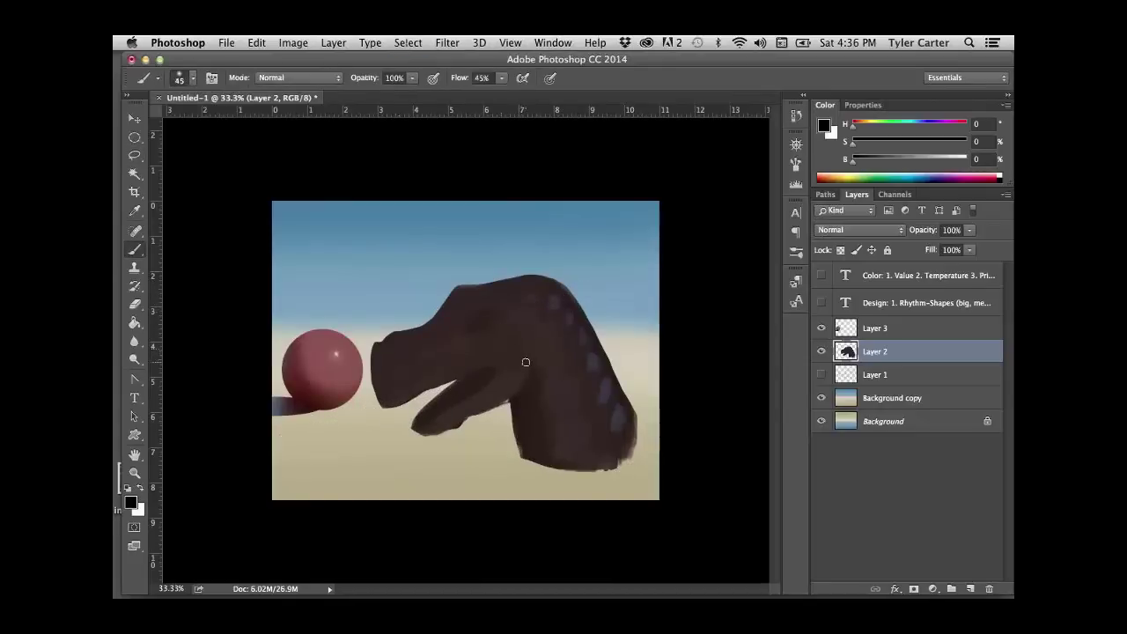
{"action": "key", "text": "bracketright"}
{"action": "key", "text": "bracketright"}
{"action": "key", "text": "bracketright"}
{"action": "key", "text": "bracketright"}
{"action": "key", "text": "bracketright"}
{"action": "key", "text": "bracketright"}
{"action": "key", "text": "bracketright"}
{"action": "key", "text": "bracketright"}
{"action": "key", "text": "bracketright"}
{"action": "key", "text": "bracketright"}
{"action": "key", "text": "bracketright"}
{"action": "key", "text": "bracketright"}
{"action": "key", "text": "bracketright"}
{"action": "key", "text": "bracketright"}
{"action": "key", "text": "bracketright"}
{"action": "left_click", "coordinate": [330, 365], "text": "alt"}
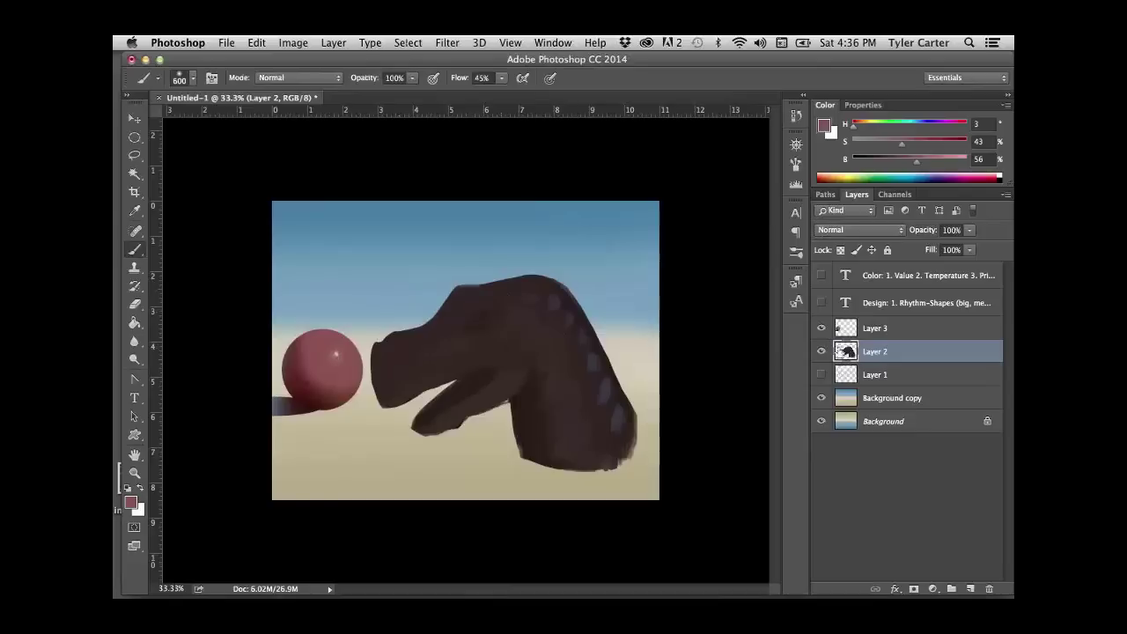
{"action": "left_click", "coordinate": [841, 250]}
{"action": "mouse_move", "coordinate": [563, 372]}
{"action": "left_mouse_down"}
{"action": "mouse_move", "coordinate": [462, 380]}
{"action": "mouse_move", "coordinate": [481, 327]}
{"action": "mouse_move", "coordinate": [407, 378]}
{"action": "mouse_move", "coordinate": [418, 335]}
{"action": "mouse_move", "coordinate": [341, 380]}
{"action": "mouse_move", "coordinate": [508, 402]}
{"action": "mouse_move", "coordinate": [512, 476]}
{"action": "mouse_move", "coordinate": [563, 440]}
{"action": "mouse_move", "coordinate": [537, 434]}
{"action": "mouse_move", "coordinate": [466, 478]}
{"action": "left_mouse_up"}
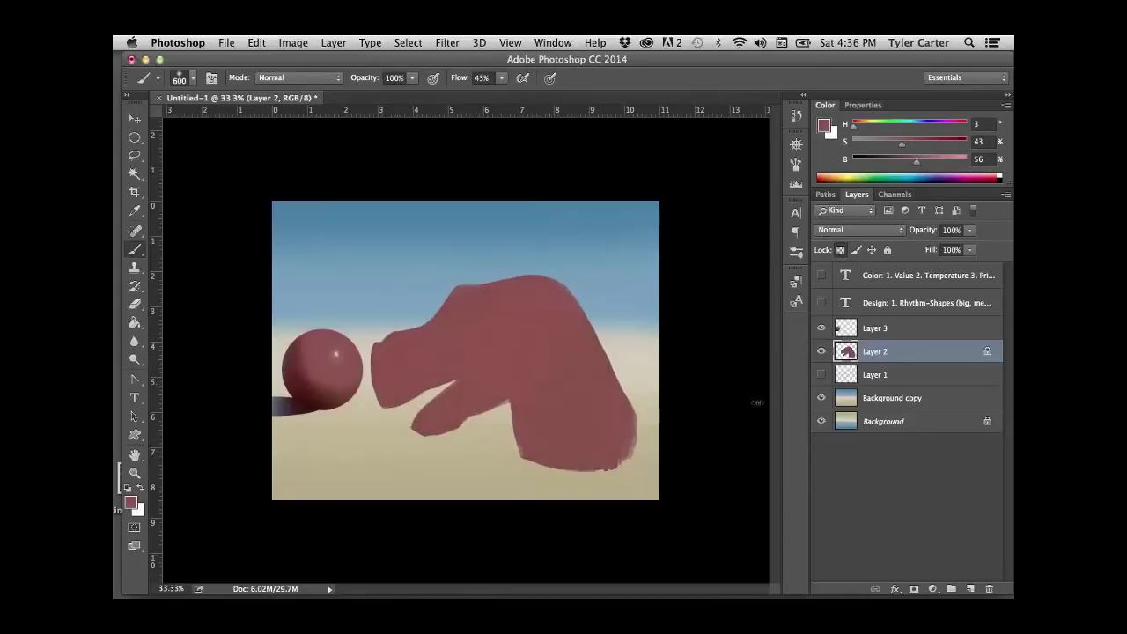
- Add a Hue/Saturation adjustment layer above the sphere's layer with saturation at -100, and toggle it off
{"action": "left_click", "coordinate": [970, 588]}
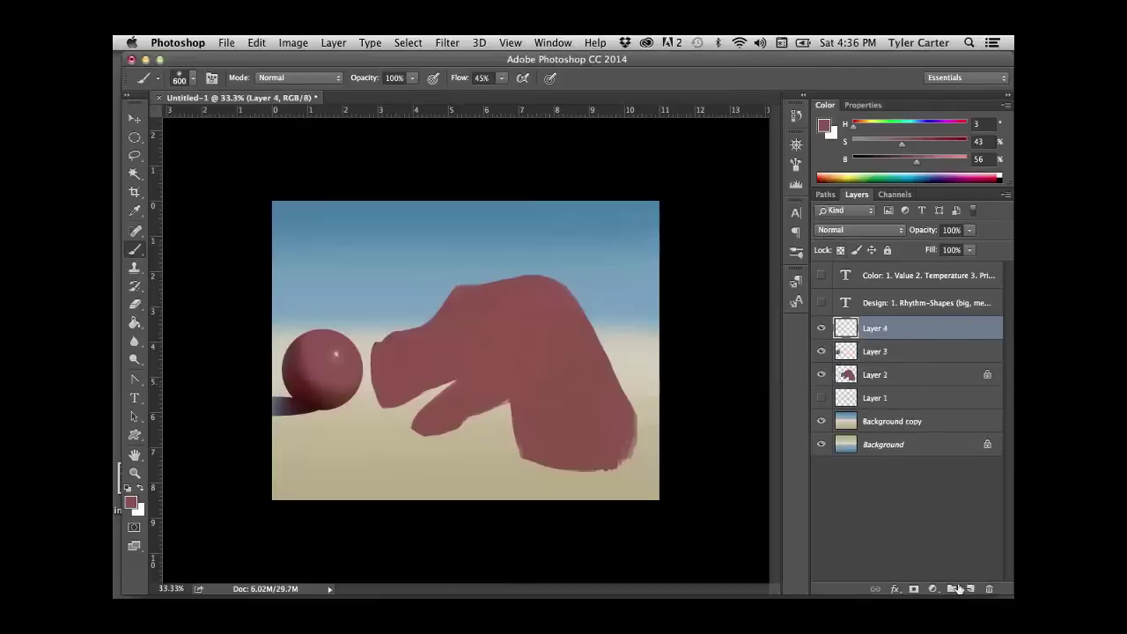
{"action": "key", "text": "super+z"}
{"action": "left_click", "coordinate": [933, 589]}
{"action": "left_click", "coordinate": [944, 449]}
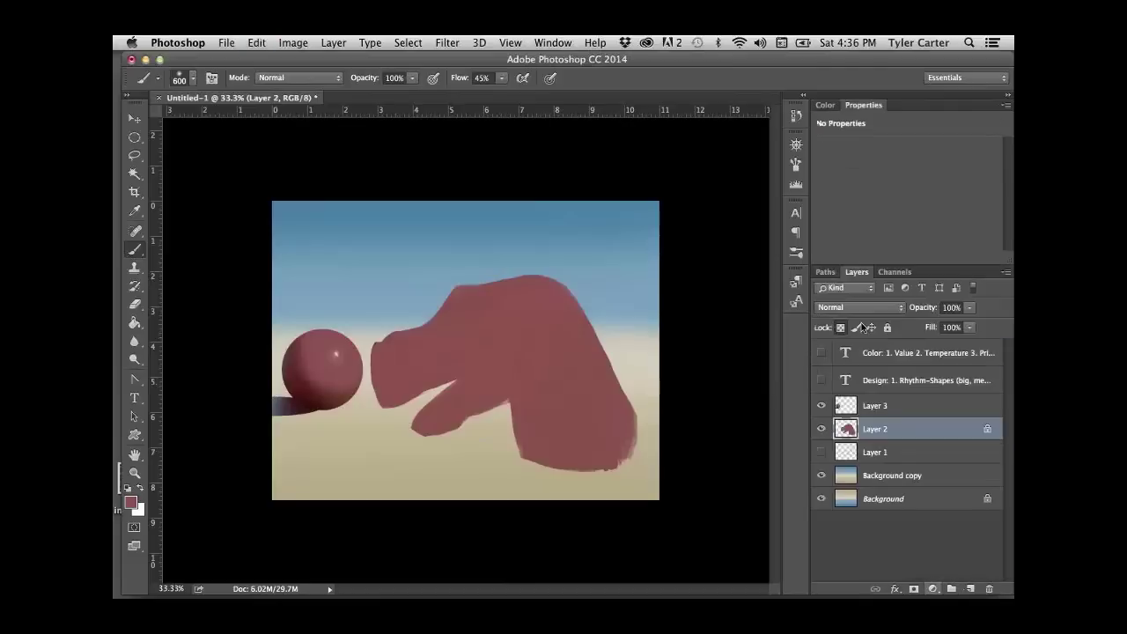
{"action": "left_click_drag", "start_coordinate": [906, 229], "coordinate": [796, 234]}
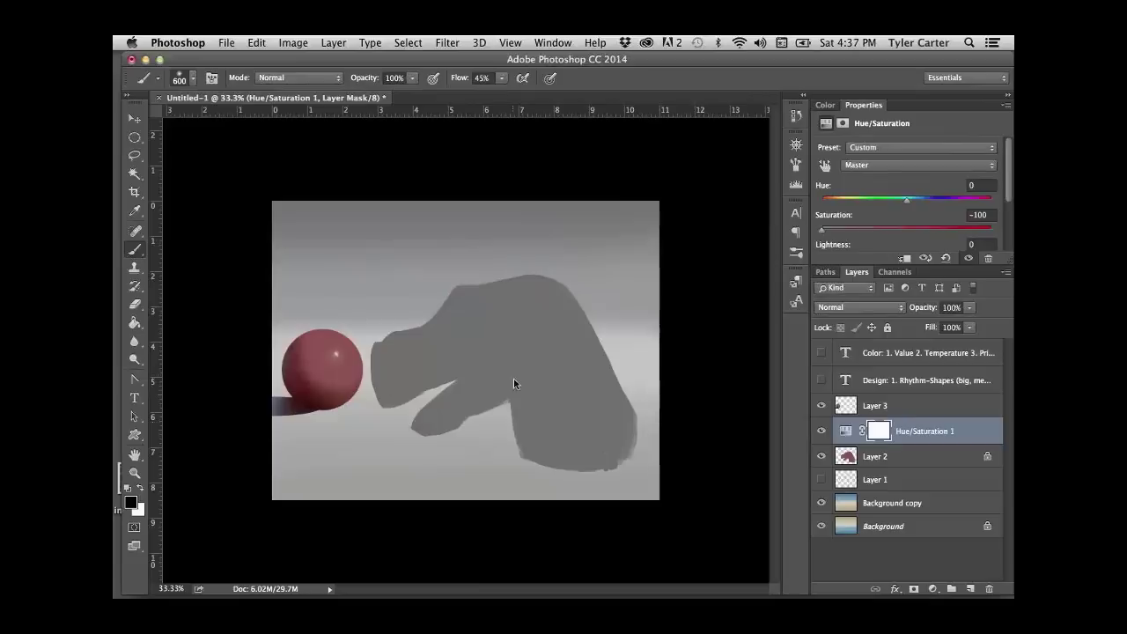
{"action": "left_click_drag", "start_coordinate": [928, 435], "coordinate": [928, 401]}
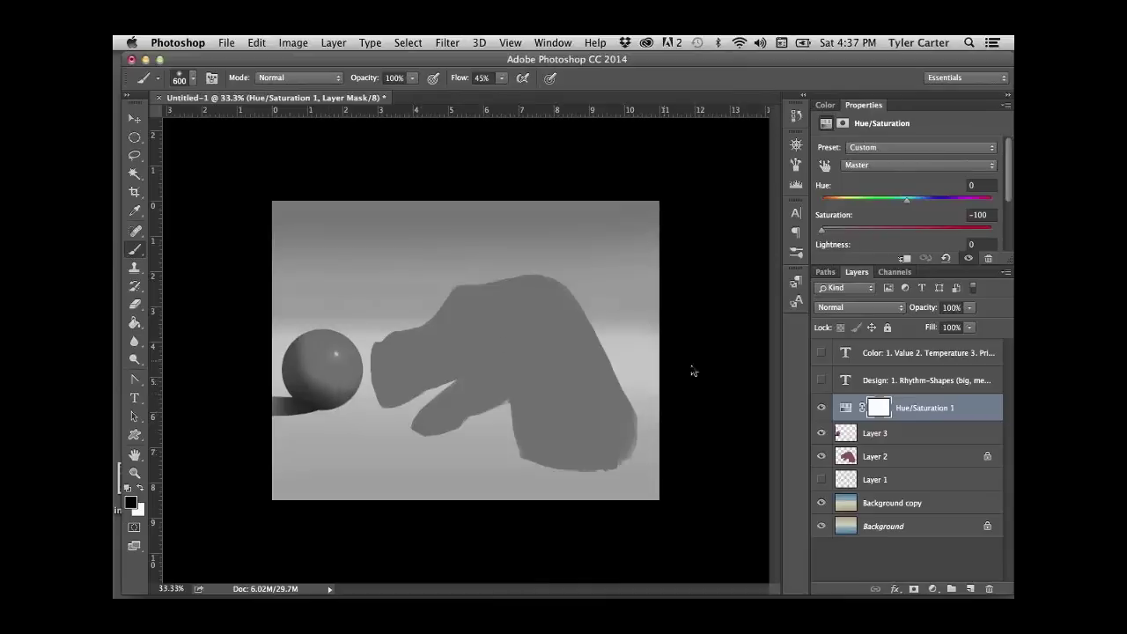
{"action": "left_click", "coordinate": [822, 409]}
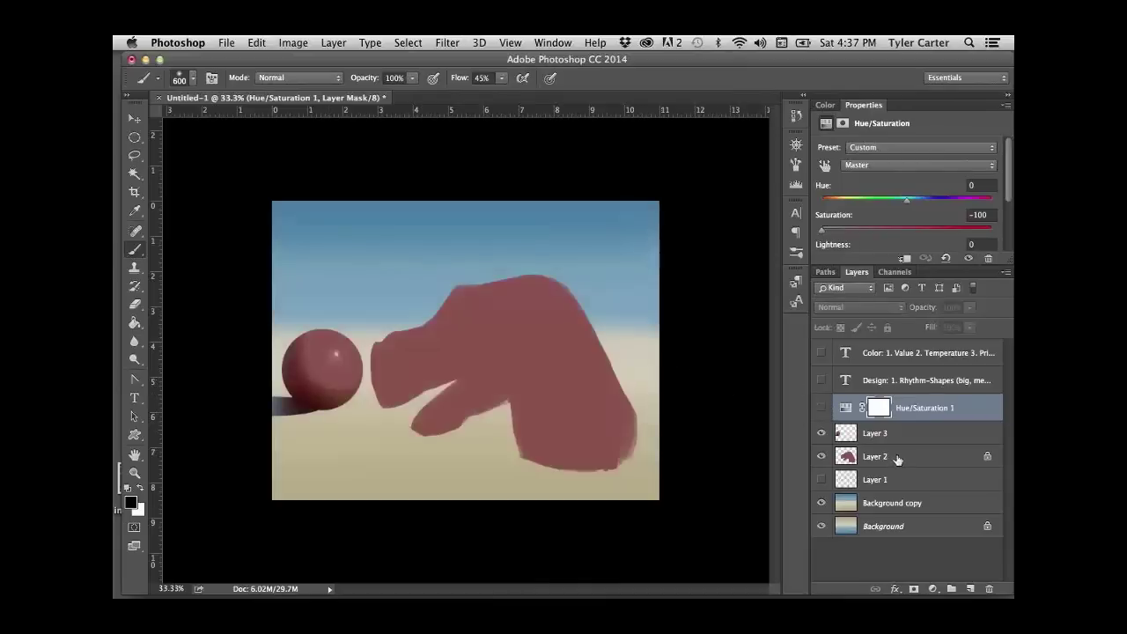
- On the head's layer, shade the front of the neck and the snout's tip with the sphere's dark shadow red, using a 600 px brush
{"action": "left_click", "coordinate": [876, 454]}
{"action": "key", "text": "bracketleft"}
{"action": "key", "text": "bracketleft"}
{"action": "key", "text": "bracketleft"}
{"action": "key", "text": "bracketleft"}
{"action": "key", "text": "bracketleft"}
{"action": "key", "text": "bracketleft"}
{"action": "key", "text": "bracketleft"}
{"action": "key", "text": "bracketleft"}
{"action": "key", "text": "bracketleft"}
{"action": "key", "text": "bracketleft"}
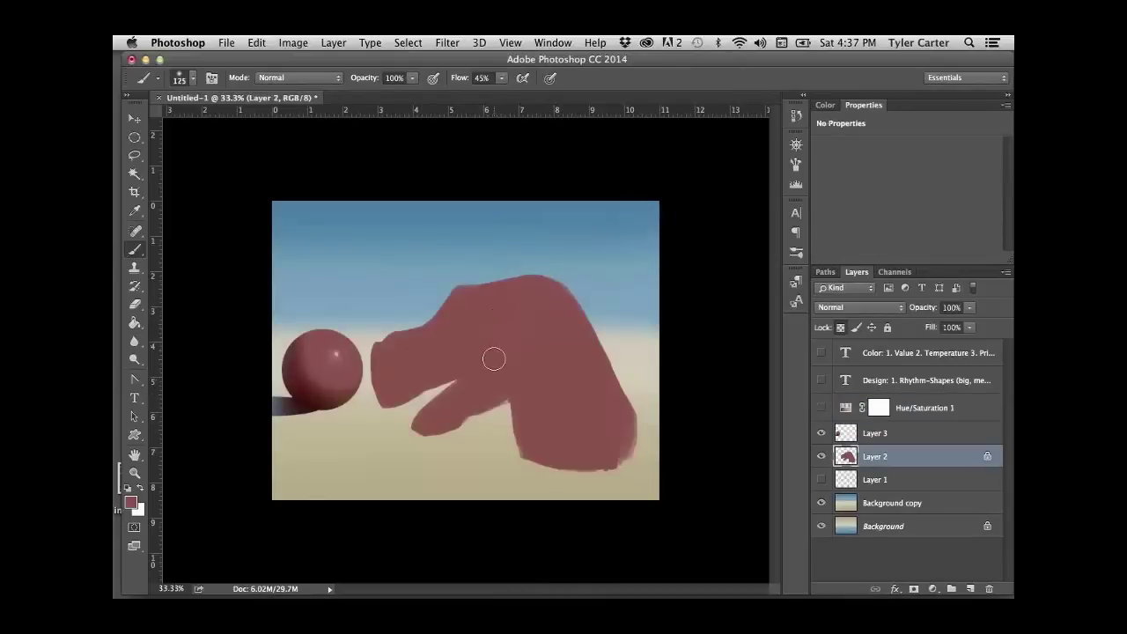
{"action": "left_click", "coordinate": [302, 370], "text": "alt"}
{"action": "left_click", "coordinate": [304, 365], "text": "alt"}
{"action": "key", "text": "bracketright"}
{"action": "key", "text": "bracketright"}
{"action": "key", "text": "bracketright"}
{"action": "key", "text": "bracketright"}
{"action": "key", "text": "bracketright"}
{"action": "key", "text": "bracketright"}
{"action": "key", "text": "bracketright"}
{"action": "key", "text": "bracketright"}
{"action": "key", "text": "bracketright"}
{"action": "key", "text": "bracketright"}
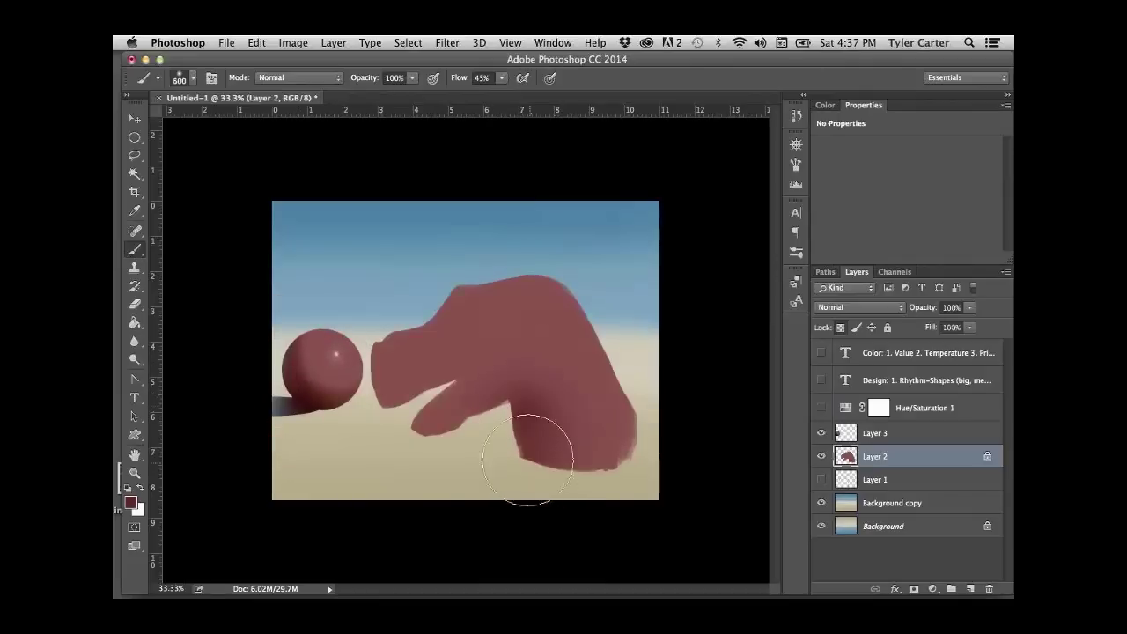
{"action": "mouse_move", "coordinate": [528, 459]}
{"action": "left_mouse_down"}
{"action": "mouse_move", "coordinate": [529, 427]}
{"action": "mouse_move", "coordinate": [520, 428]}
{"action": "mouse_move", "coordinate": [533, 395]}
{"action": "mouse_move", "coordinate": [539, 476]}
{"action": "mouse_move", "coordinate": [559, 499]}
{"action": "left_mouse_up"}
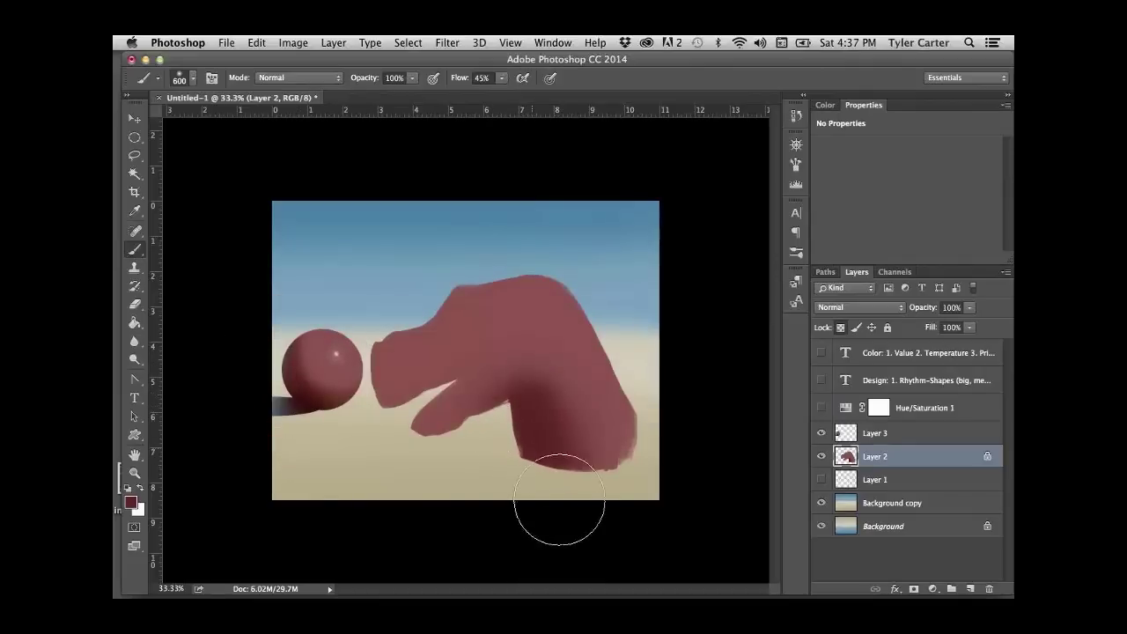
{"action": "left_click_drag", "start_coordinate": [402, 355], "coordinate": [390, 352]}
{"action": "key", "text": "super+z"}
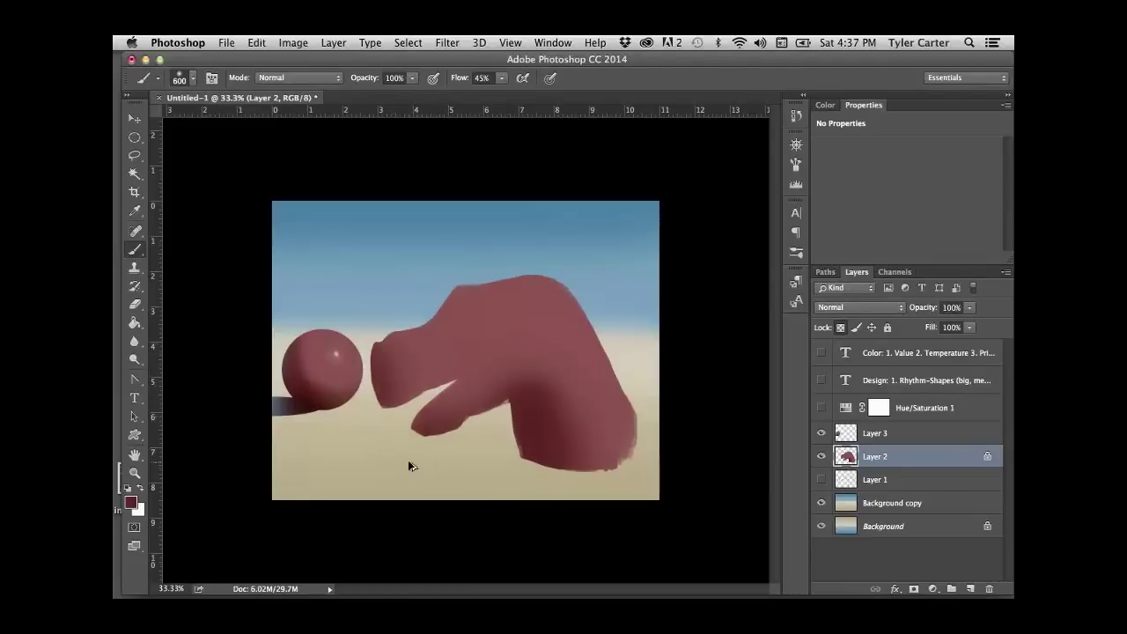
- Darken the inside of the mouth along the lower jaw with an 80 px brush
{"action": "key", "text": "bracketleft"}
{"action": "key", "text": "bracketleft"}
{"action": "key", "text": "bracketleft"}
{"action": "key", "text": "bracketleft"}
{"action": "key", "text": "bracketleft"}
{"action": "key", "text": "bracketleft"}
{"action": "key", "text": "bracketleft"}
{"action": "key", "text": "bracketleft"}
{"action": "key", "text": "bracketleft"}
{"action": "key", "text": "bracketleft"}
{"action": "key", "text": "bracketleft"}
{"action": "left_click_drag", "start_coordinate": [465, 378], "coordinate": [418, 414]}
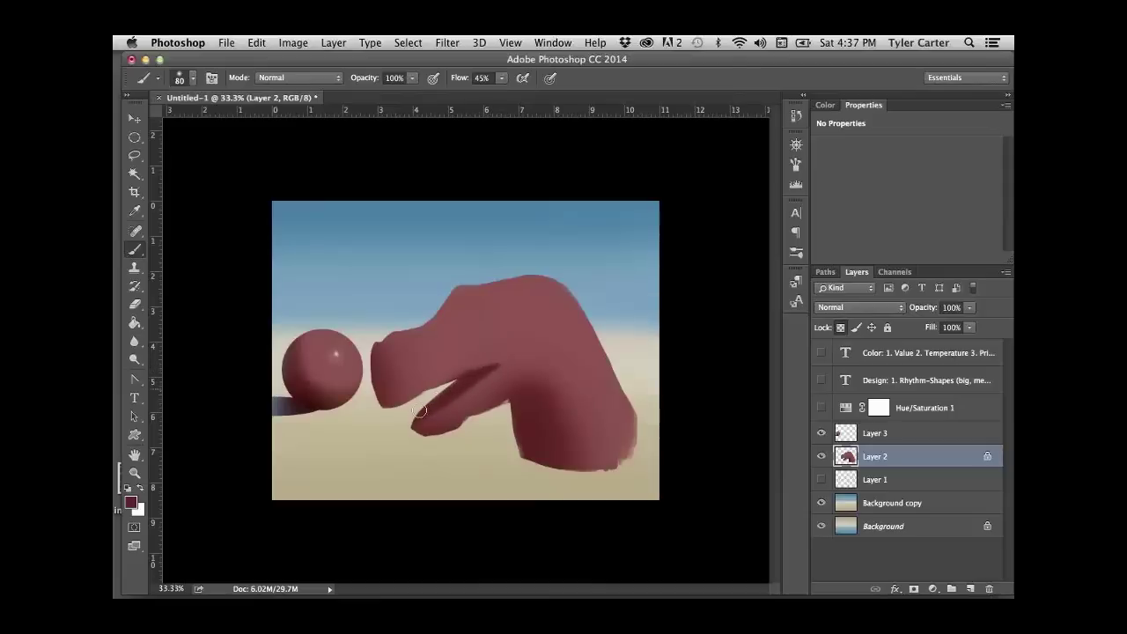
- Enlarge the brush and paint a soft dark eye socket on the dinosaur head
{"action": "key", "text": "bracketright"}
{"action": "key", "text": "bracketright"}
{"action": "key", "text": "bracketright"}
{"action": "key", "text": "bracketright"}
{"action": "key", "text": "bracketright"}
{"action": "key", "text": "bracketright"}
{"action": "key", "text": "bracketright"}
{"action": "key", "text": "bracketright"}
{"action": "key", "text": "bracketright"}
{"action": "mouse_move", "coordinate": [480, 315]}
{"action": "left_mouse_down"}
{"action": "mouse_move", "coordinate": [486, 327]}
{"action": "mouse_move", "coordinate": [468, 322]}
{"action": "mouse_move", "coordinate": [478, 327]}
{"action": "left_mouse_up"}
{"action": "key", "text": "bracketleft"}
{"action": "key", "text": "bracketleft"}
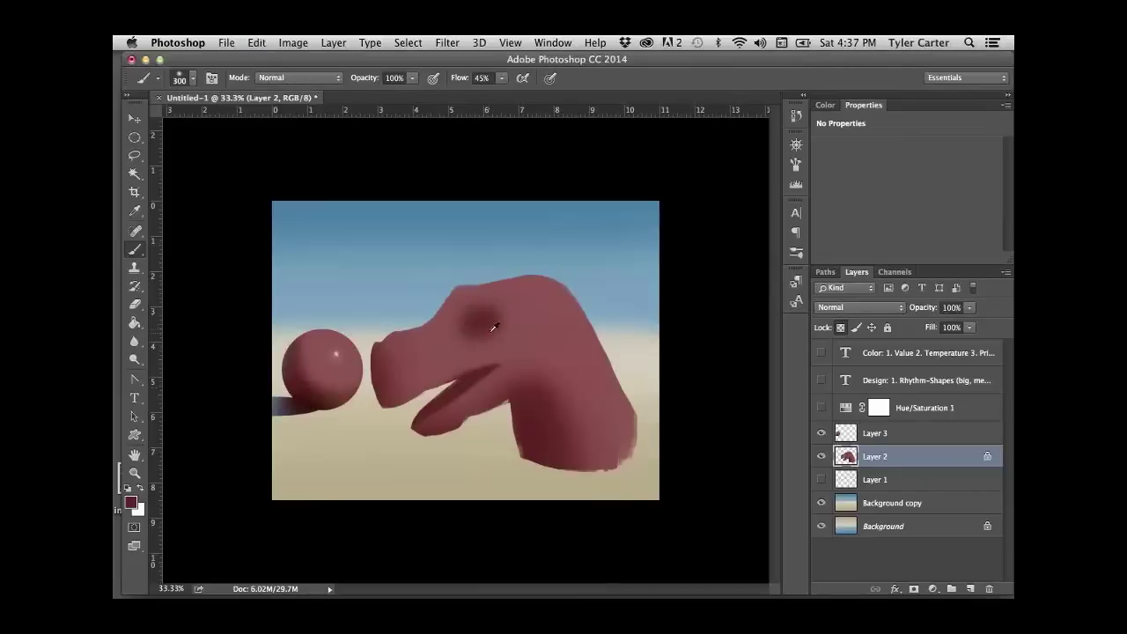
- Lower the brush opacity to 30%, softly shade the side of the muzzle and deepen the eye socket with a smaller brush
{"action": "key", "text": "bracketright"}
{"action": "key", "text": "bracketright"}
{"action": "key", "text": "bracketright"}
{"action": "key", "text": "3"}
{"action": "left_click_drag", "start_coordinate": [443, 353], "coordinate": [418, 358]}
{"action": "key", "text": "bracketleft"}
{"action": "key", "text": "bracketleft"}
{"action": "key", "text": "bracketleft"}
{"action": "key", "text": "bracketleft"}
{"action": "key", "text": "bracketleft"}
{"action": "key", "text": "bracketleft"}
{"action": "key", "text": "bracketleft"}
{"action": "left_click_drag", "start_coordinate": [502, 313], "coordinate": [449, 318]}
- Blend soft shading over the snout and neck with a 300 px brush at 30% opacity, and sample the neck's mid red
{"action": "key", "text": "bracketright"}
{"action": "key", "text": "bracketright"}
{"action": "mouse_move", "coordinate": [399, 366]}
{"action": "left_mouse_down"}
{"action": "mouse_move", "coordinate": [415, 372]}
{"action": "mouse_move", "coordinate": [403, 372]}
{"action": "left_mouse_up"}
{"action": "key", "text": "bracketright"}
{"action": "key", "text": "bracketright"}
{"action": "mouse_move", "coordinate": [393, 312]}
{"action": "left_mouse_down"}
{"action": "mouse_move", "coordinate": [425, 355]}
{"action": "mouse_move", "coordinate": [453, 342]}
{"action": "mouse_move", "coordinate": [458, 355]}
{"action": "mouse_move", "coordinate": [438, 334]}
{"action": "mouse_move", "coordinate": [399, 346]}
{"action": "mouse_move", "coordinate": [415, 372]}
{"action": "mouse_move", "coordinate": [391, 357]}
{"action": "mouse_move", "coordinate": [403, 392]}
{"action": "mouse_move", "coordinate": [500, 375]}
{"action": "mouse_move", "coordinate": [514, 392]}
{"action": "mouse_move", "coordinate": [533, 373]}
{"action": "mouse_move", "coordinate": [530, 394]}
{"action": "mouse_move", "coordinate": [493, 416]}
{"action": "mouse_move", "coordinate": [492, 433]}
{"action": "mouse_move", "coordinate": [569, 459]}
{"action": "mouse_move", "coordinate": [568, 418]}
{"action": "left_mouse_up"}
{"action": "left_click", "coordinate": [566, 379], "text": "alt"}
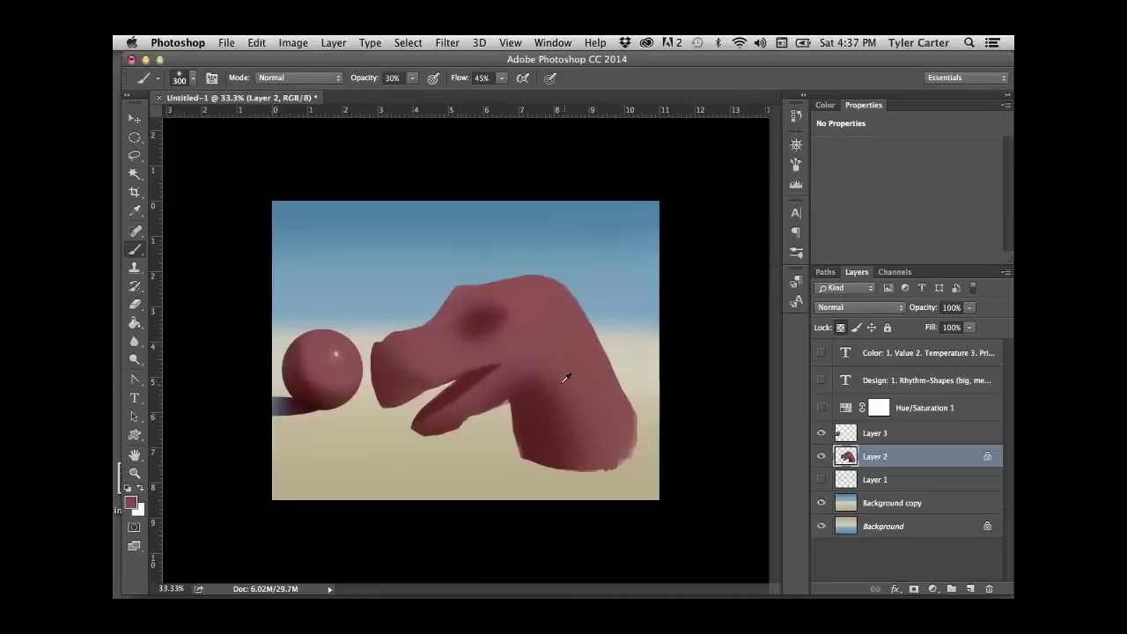
- Sample the dark red of the neck shadow and switch to the speckled 12 px textured brush preset
{"action": "left_click", "coordinate": [523, 392], "text": "alt"}
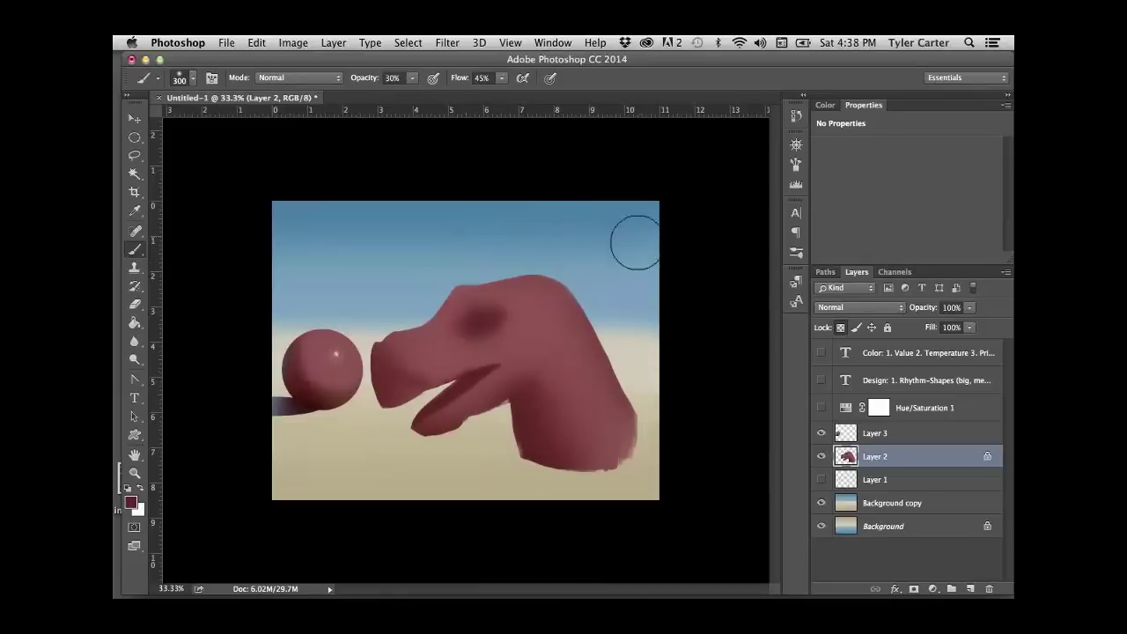
{"action": "right_click", "coordinate": [506, 346]}
{"action": "left_click", "coordinate": [377, 386]}
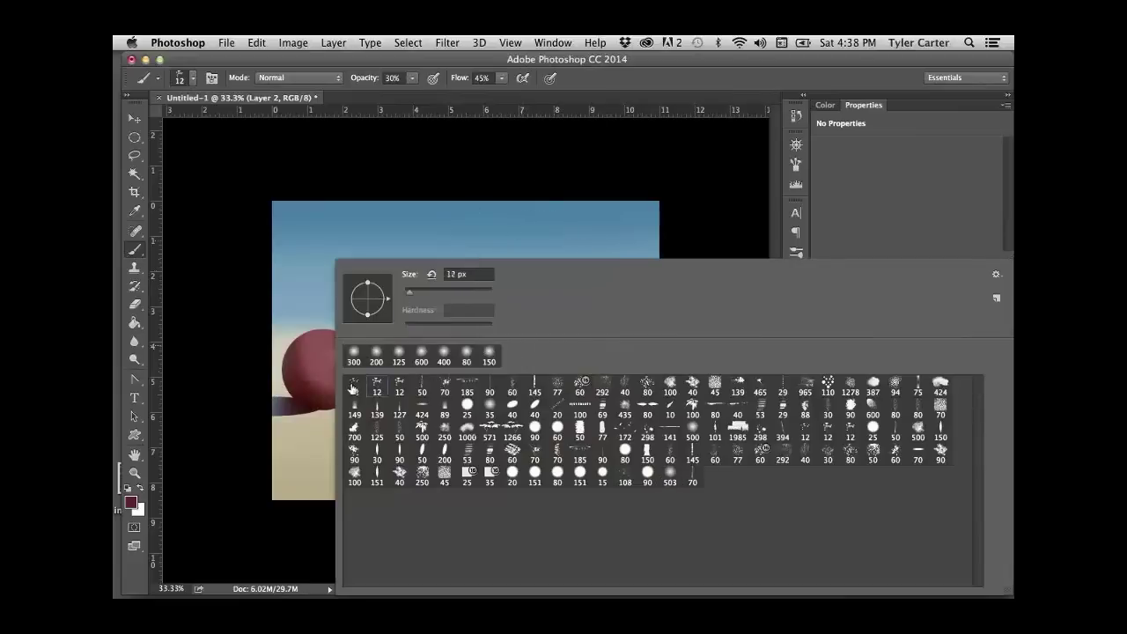
{"action": "key", "text": "Return"}
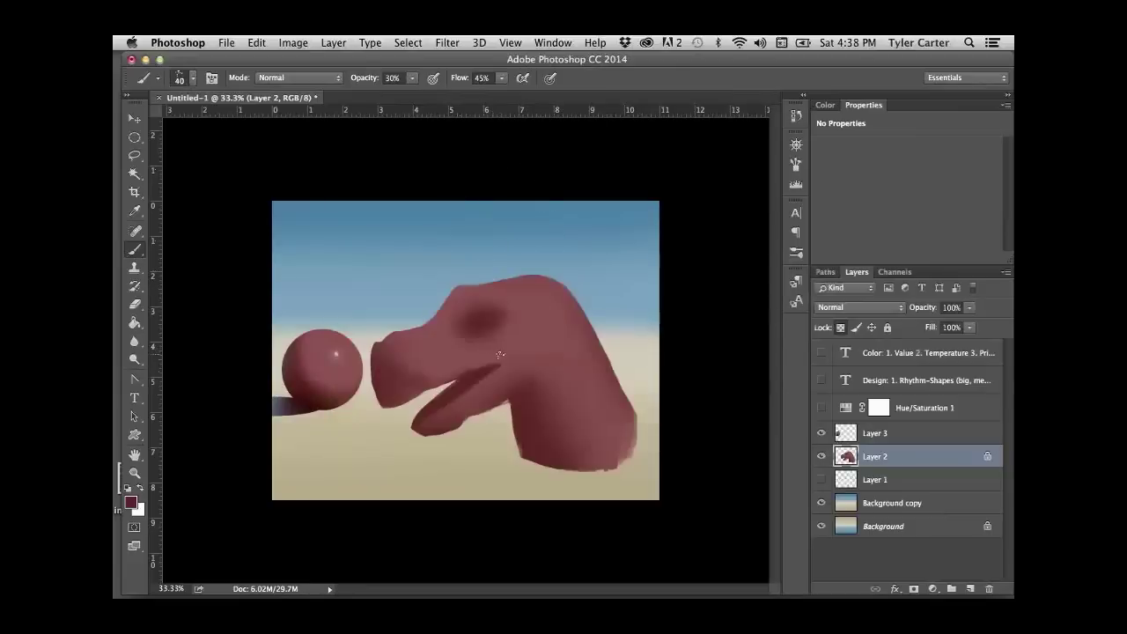
- Enlarge the brush, set its opacity to 60%, and paint the creature's eye socket with reds sampled from the head and ball
{"action": "left_click", "coordinate": [415, 358], "text": "alt"}
{"action": "key", "text": "bracketright"}
{"action": "key", "text": "bracketright"}
{"action": "key", "text": "bracketright"}
{"action": "left_click", "coordinate": [471, 374], "text": "alt"}
{"action": "left_click", "coordinate": [484, 287]}
{"action": "key", "text": "5"}
{"action": "left_click", "coordinate": [491, 296], "text": "alt"}
{"action": "mouse_move", "coordinate": [471, 313]}
{"action": "left_mouse_down"}
{"action": "mouse_move", "coordinate": [447, 334]}
{"action": "mouse_move", "coordinate": [482, 315]}
{"action": "left_mouse_up"}
{"action": "left_click", "coordinate": [451, 327], "text": "alt"}
{"action": "left_click", "coordinate": [516, 306], "text": "alt"}
{"action": "left_click", "coordinate": [345, 365], "text": "alt"}
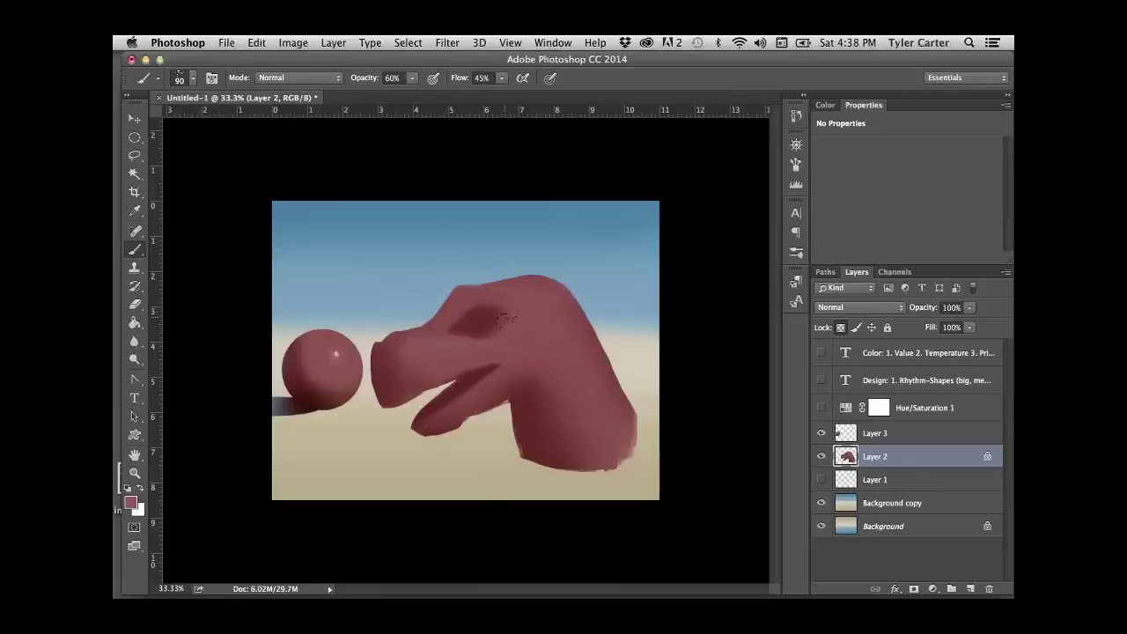
- Enlarge the brush to 175 px and blend the back and lower edges of the eye socket with sampled reds
{"action": "key", "text": "bracketright"}
{"action": "key", "text": "bracketright"}
{"action": "key", "text": "bracketright"}
{"action": "key", "text": "bracketright"}
{"action": "left_click", "coordinate": [492, 320], "text": "alt"}
{"action": "left_click", "coordinate": [483, 338], "text": "alt"}
{"action": "left_click_drag", "start_coordinate": [483, 338], "coordinate": [497, 304]}
- Sample the ball's light pink, reduce the brush to 80 px, and paint highlights along the top of the head
{"action": "left_click", "coordinate": [344, 356], "text": "alt"}
{"action": "key", "text": "bracketleft"}
{"action": "key", "text": "bracketleft"}
{"action": "key", "text": "bracketleft"}
{"action": "key", "text": "bracketleft"}
{"action": "key", "text": "bracketleft"}
{"action": "left_click_drag", "start_coordinate": [532, 283], "coordinate": [460, 293]}
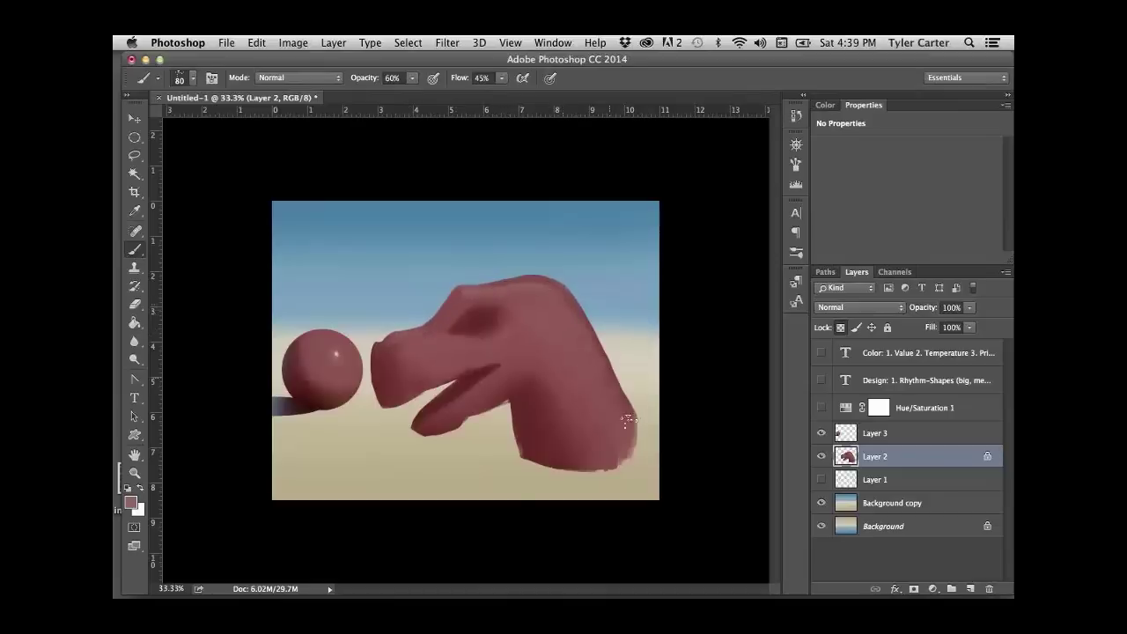
- Shape the eye socket and brow ridge, picking up reds from the brow, socket, ball and snout
{"action": "left_click_drag", "start_coordinate": [490, 319], "coordinate": [453, 324]}
{"action": "left_click", "coordinate": [481, 296], "text": "alt"}
{"action": "left_click", "coordinate": [468, 319], "text": "alt"}
{"action": "left_click", "coordinate": [458, 296], "text": "alt"}
{"action": "left_click", "coordinate": [317, 375], "text": "alt"}
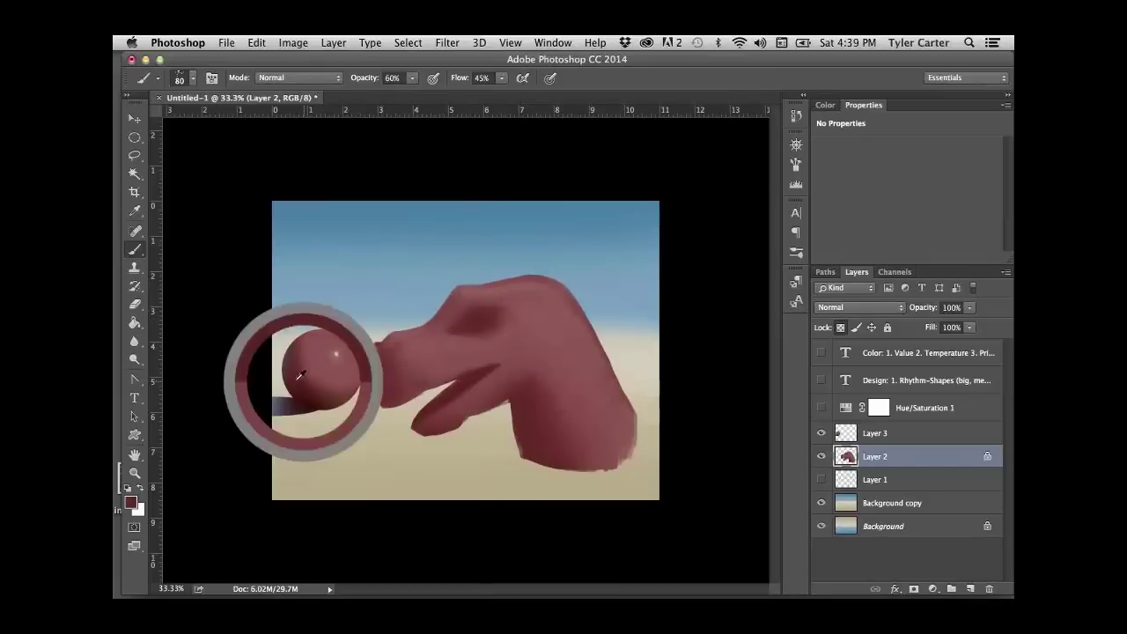
{"action": "left_click", "coordinate": [396, 353], "text": "alt"}
- Review the brush presets and the list of loadable brush sets
{"action": "right_click", "coordinate": [404, 277]}
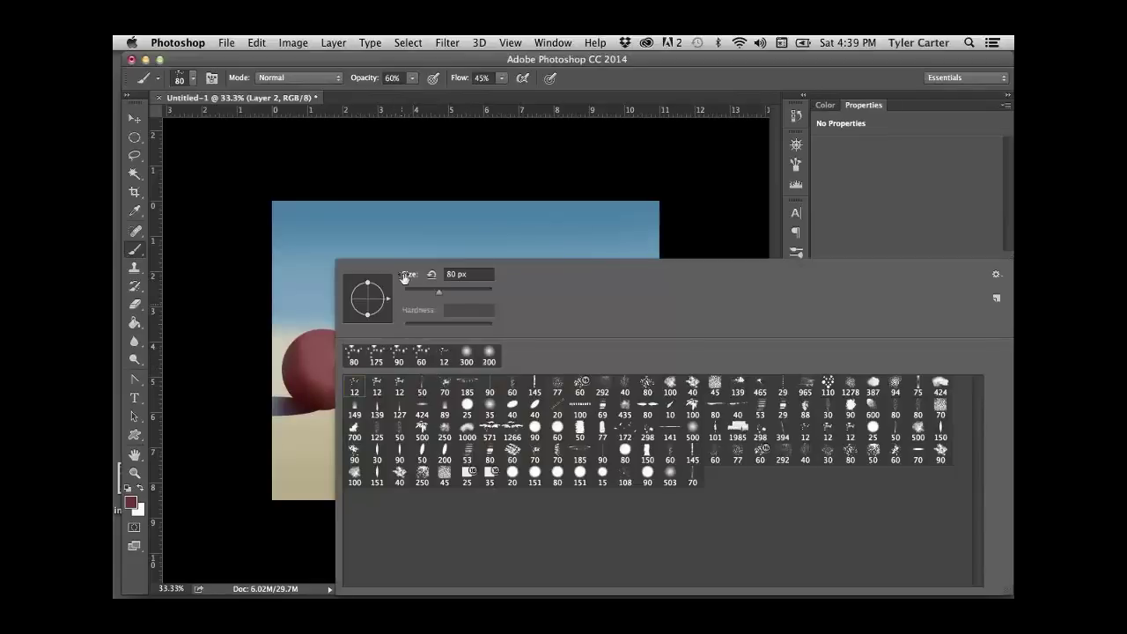
{"action": "right_click", "coordinate": [352, 255]}
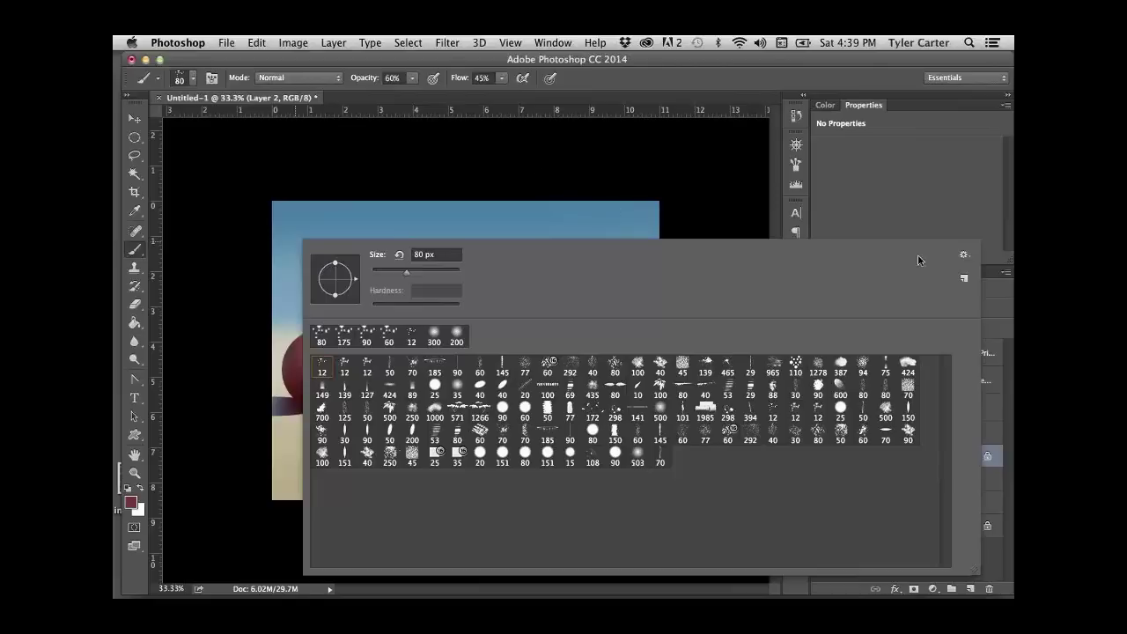
{"action": "left_click", "coordinate": [963, 256]}
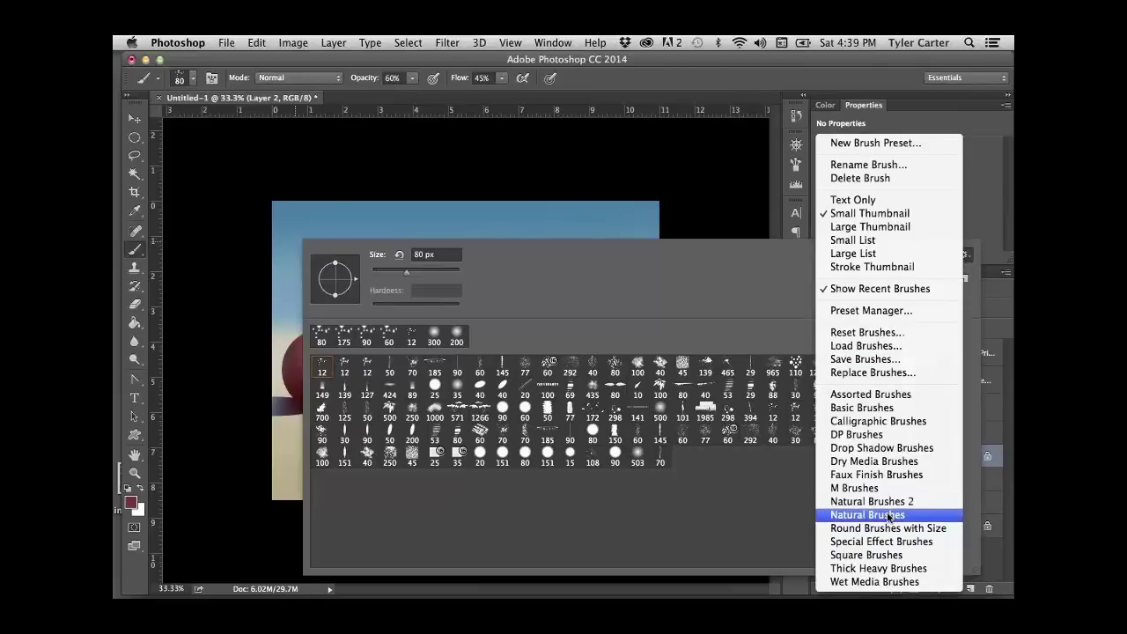
{"action": "left_click", "coordinate": [585, 168]}
{"action": "key", "text": "Escape"}
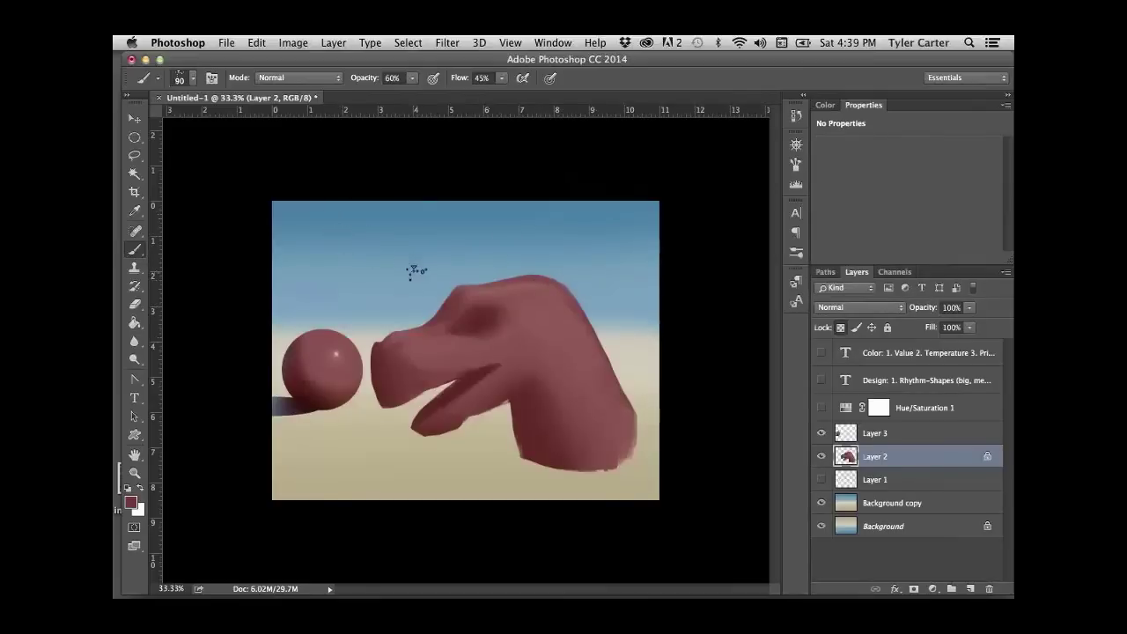
- Refine the brow and the front of the eye socket with reds sampled from the snout and brow
{"action": "key", "text": "bracketright"}
{"action": "left_click", "coordinate": [414, 352], "text": "alt"}
{"action": "left_click", "coordinate": [445, 315], "text": "alt"}
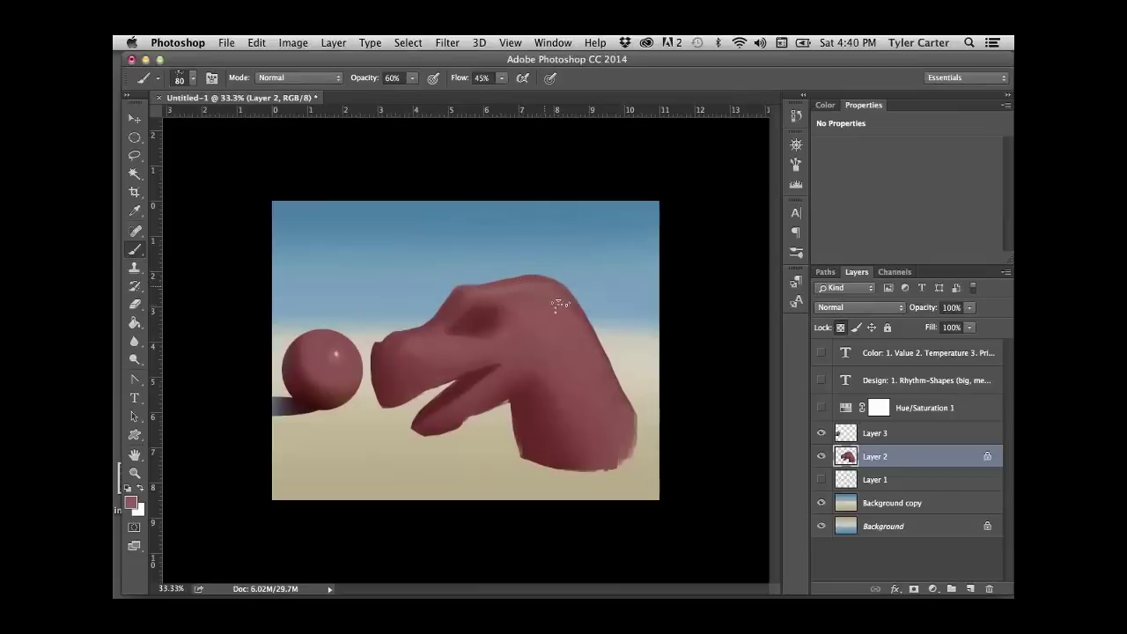
- Check the image dimensions and resolution without changing them, and return to the Brush tool
{"action": "key", "text": "super+alt+i"}
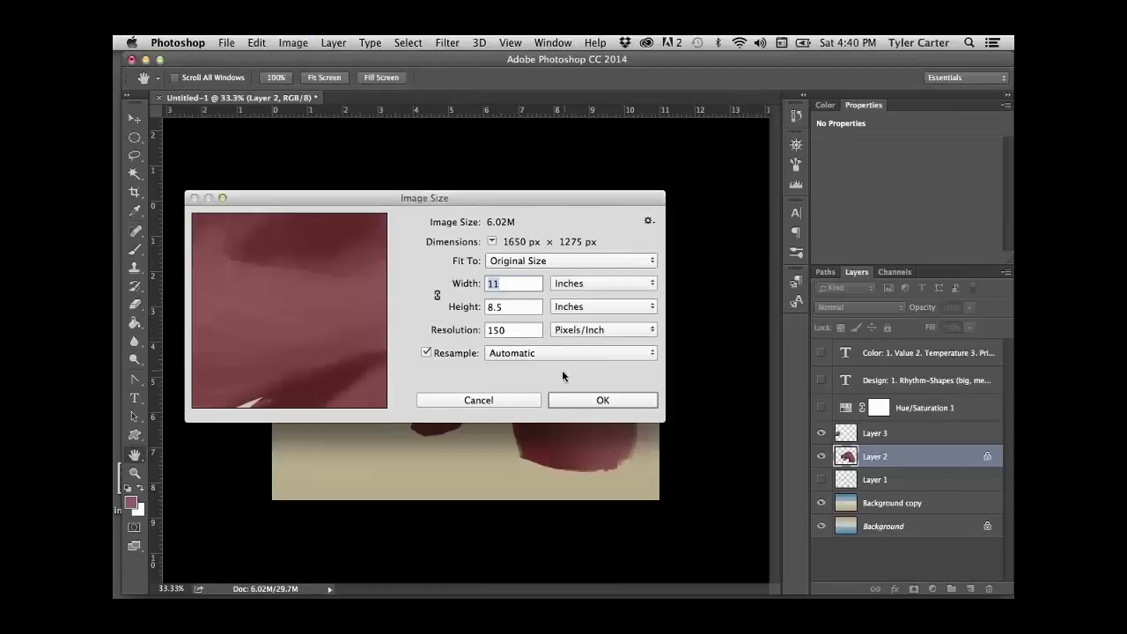
{"action": "left_click", "coordinate": [490, 399]}
{"action": "key", "text": "b"}
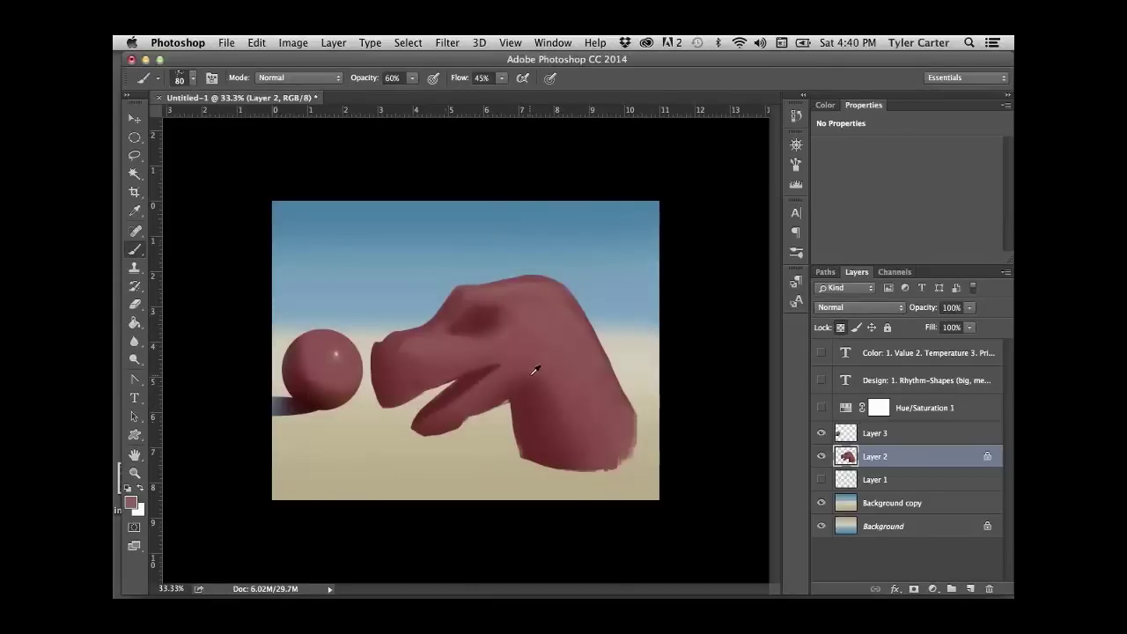
- Model the neck, back of the head and brow ridge with reds sampled from those areas
{"action": "left_click", "coordinate": [530, 400], "text": "alt"}
{"action": "left_click", "coordinate": [592, 349], "text": "alt"}
{"action": "left_click", "coordinate": [505, 305], "text": "alt"}
{"action": "left_click", "coordinate": [464, 294], "text": "alt"}
{"action": "left_click", "coordinate": [457, 289], "text": "alt"}
{"action": "left_click", "coordinate": [505, 283], "text": "alt"}
- Show the HSB color sliders and float their panel over the canvas above the head
{"action": "left_click", "coordinate": [824, 106]}
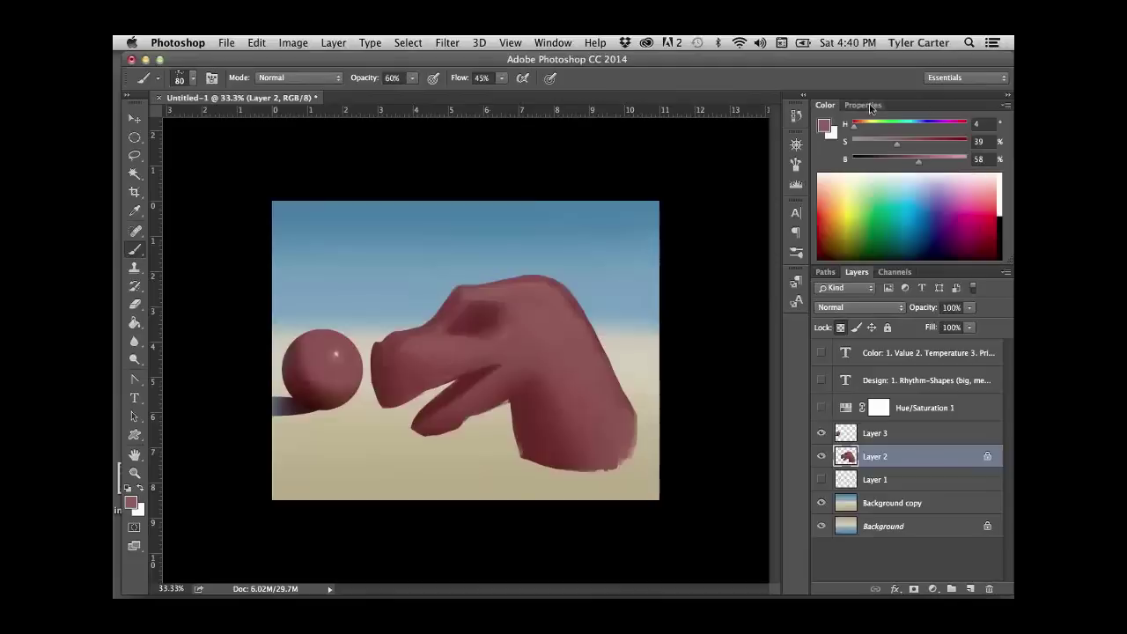
{"action": "left_click_drag", "start_coordinate": [825, 106], "coordinate": [611, 174]}
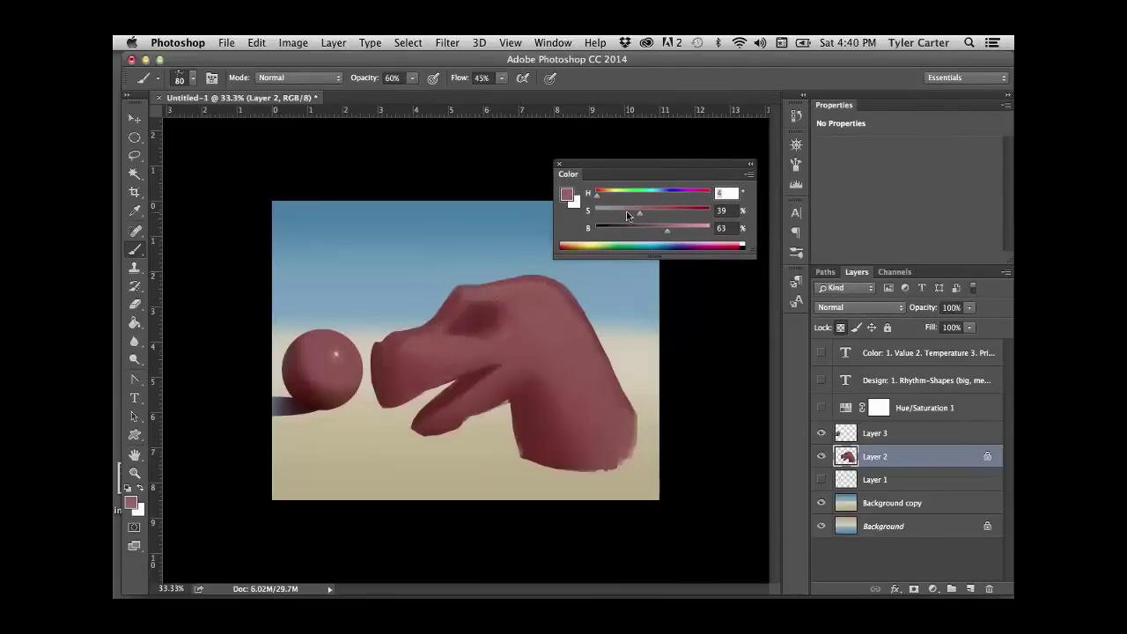
- Blend the brow and rear edge of the eye socket using the ball's light pink and neighbouring head reds
{"action": "left_click", "coordinate": [343, 355], "text": "alt"}
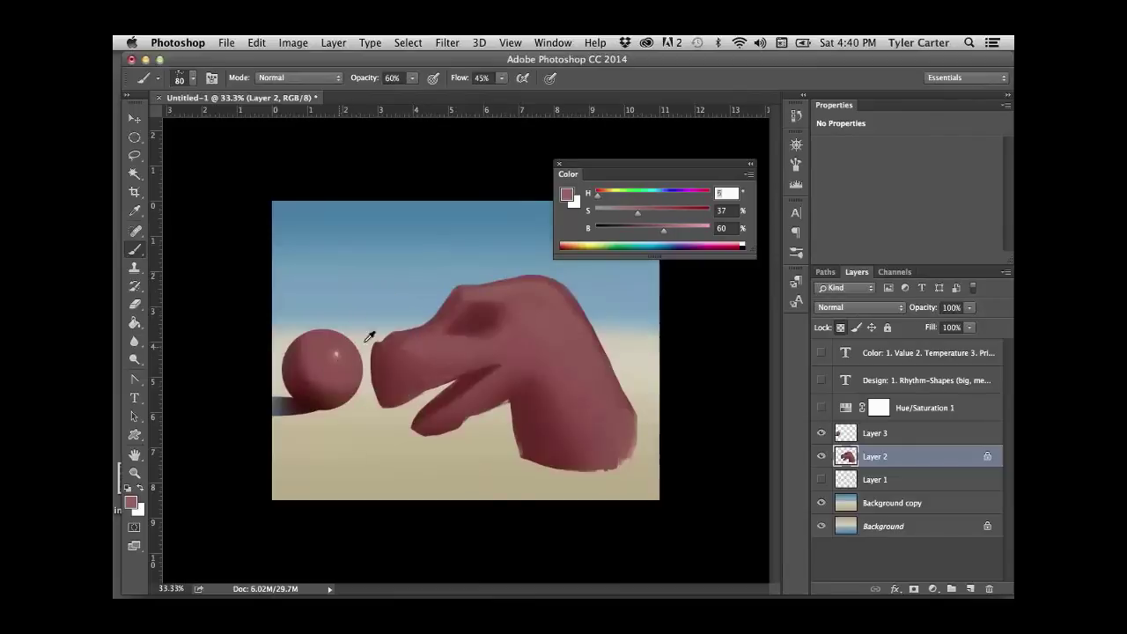
{"action": "left_click", "coordinate": [464, 297], "text": "alt"}
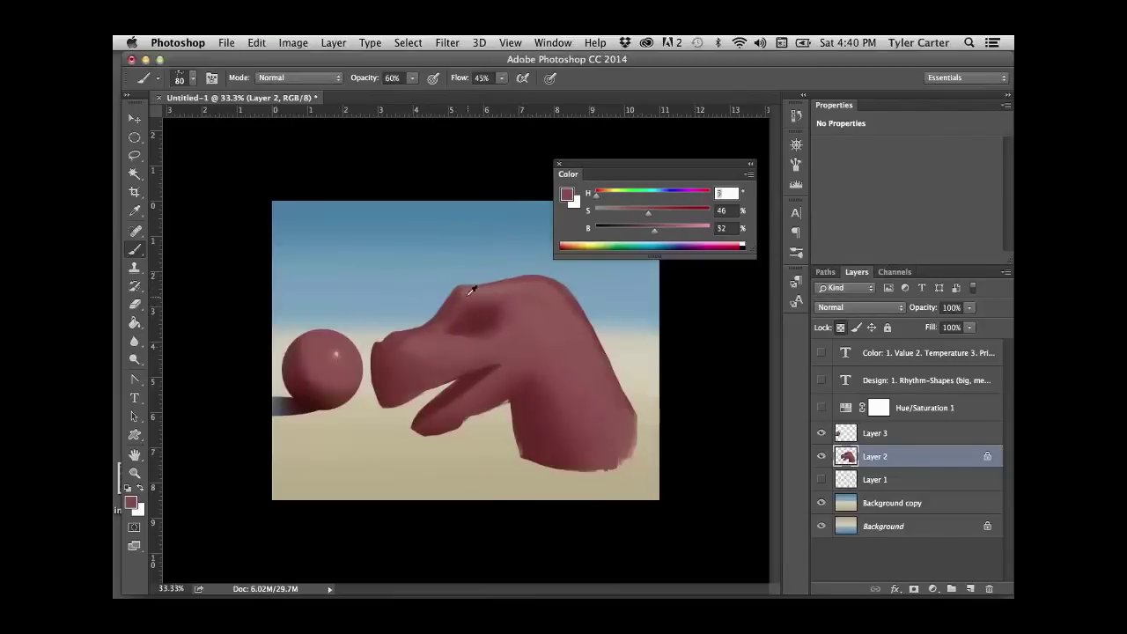
{"action": "left_click", "coordinate": [475, 303], "text": "alt"}
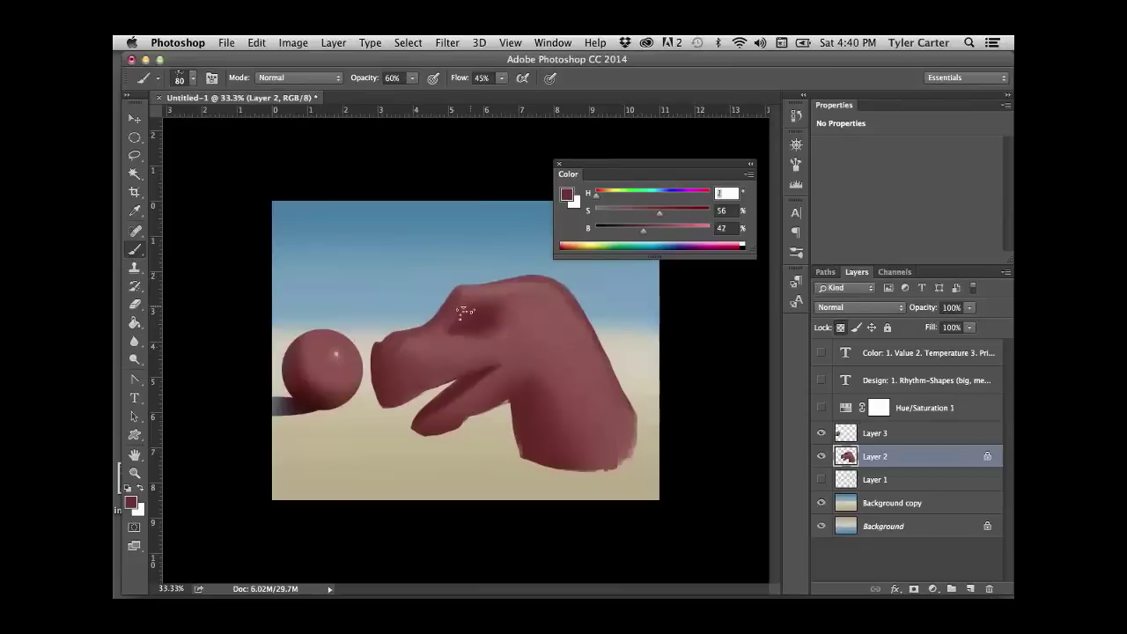
{"action": "left_click", "coordinate": [515, 317], "text": "alt"}
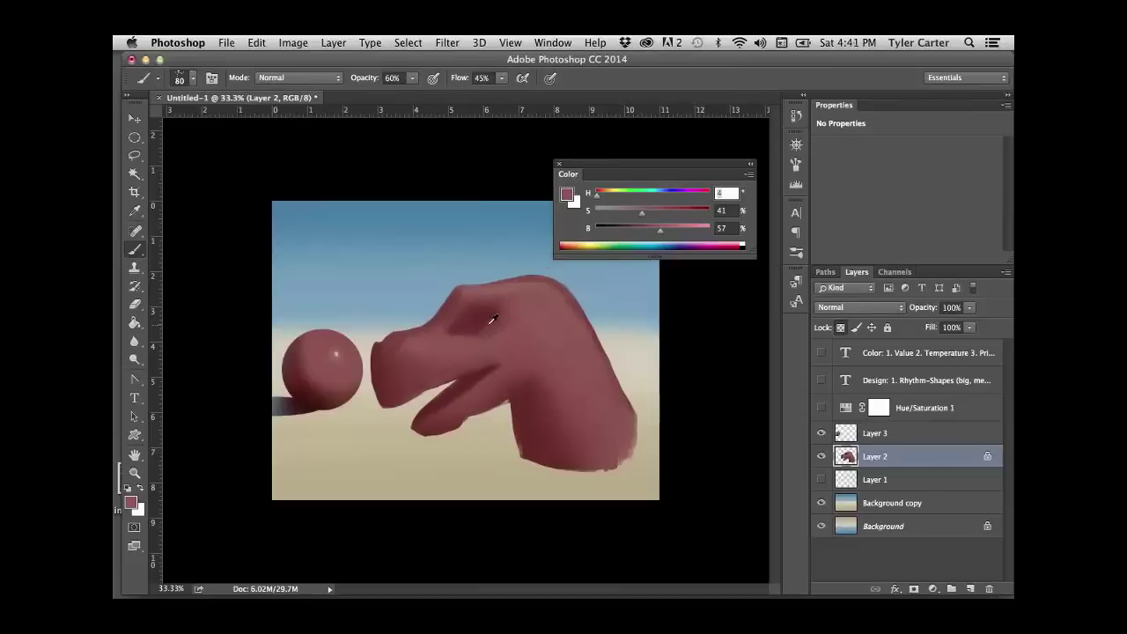
{"action": "left_click", "coordinate": [490, 309], "text": "alt"}
{"action": "left_click", "coordinate": [493, 319], "text": "alt"}
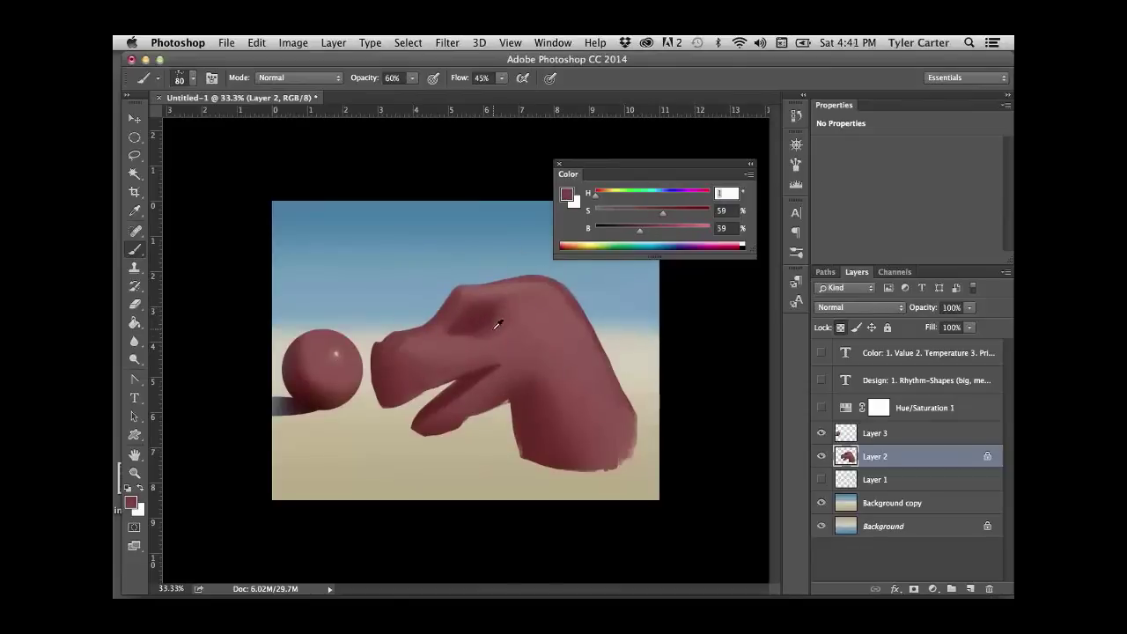
- Soften the upper edge of the eye socket by alternating sampled socket darks and brow midtones
{"action": "left_click", "coordinate": [471, 318], "text": "alt"}
{"action": "left_click", "coordinate": [491, 305], "text": "alt"}
{"action": "left_click", "coordinate": [514, 296], "text": "alt"}
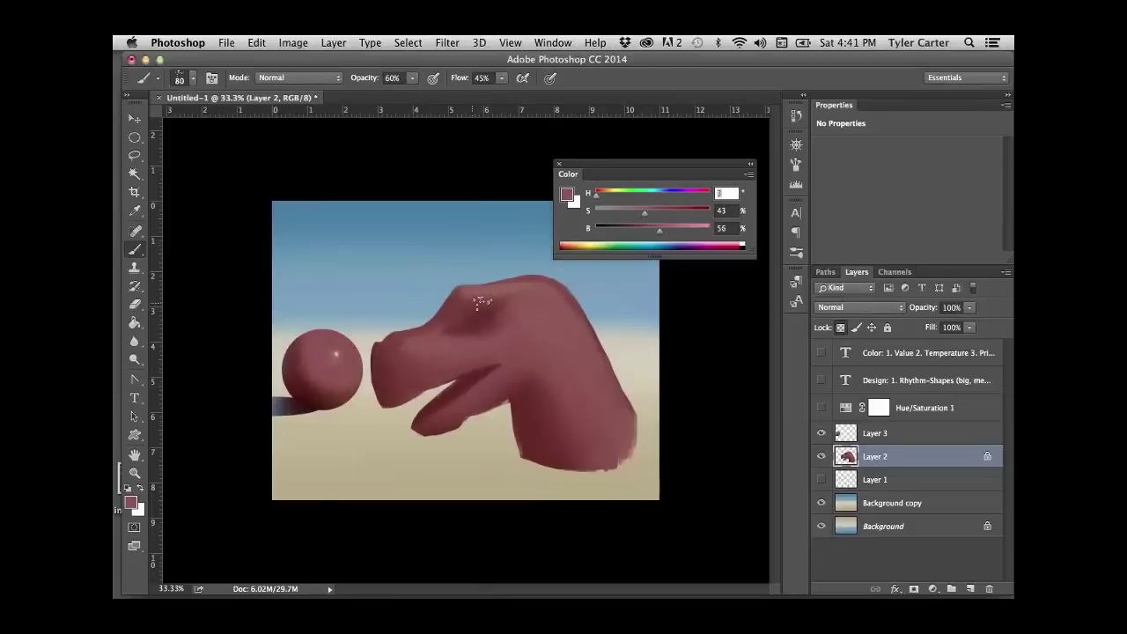
{"action": "left_click", "coordinate": [491, 304], "text": "alt"}
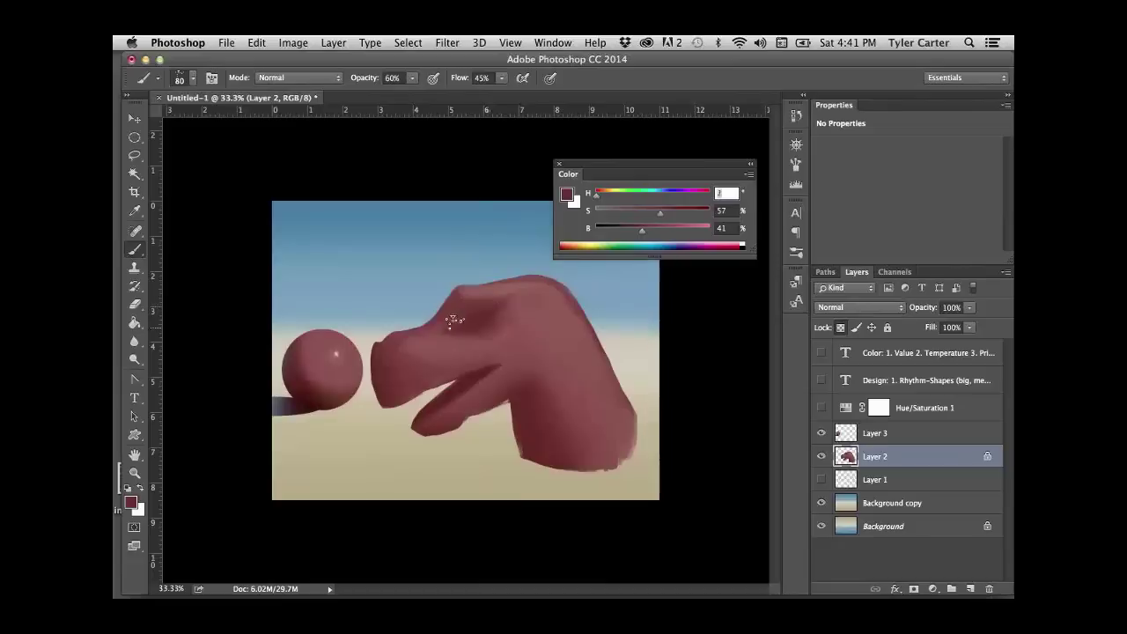
{"action": "left_click", "coordinate": [461, 300], "text": "alt"}
{"action": "left_click", "coordinate": [498, 305], "text": "alt"}
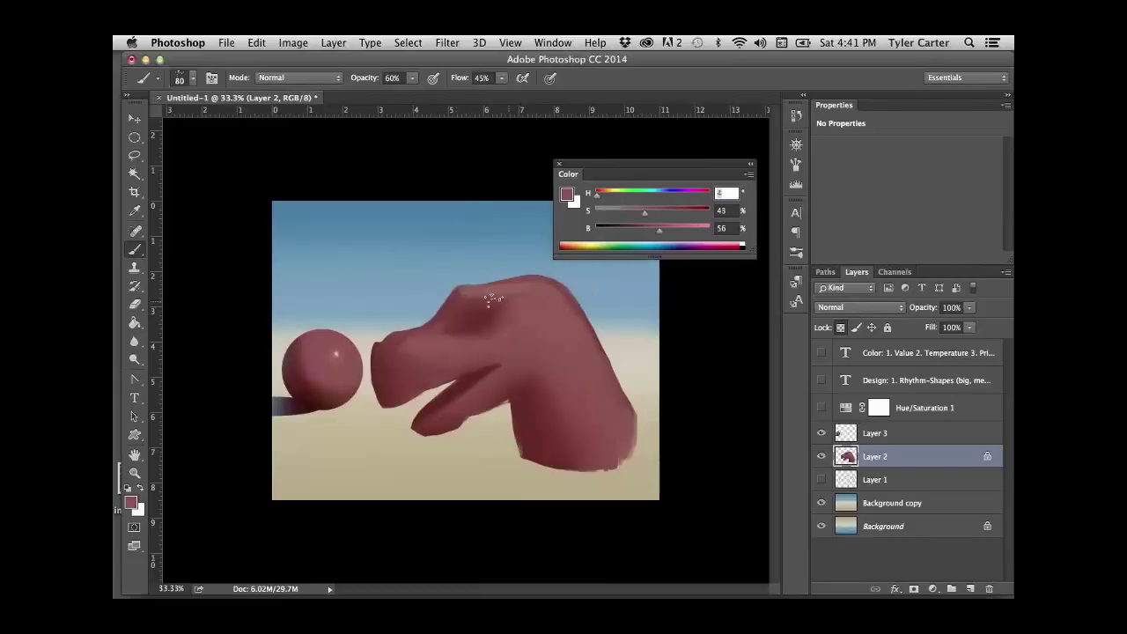
{"action": "left_click", "coordinate": [490, 306], "text": "alt"}
{"action": "left_click", "coordinate": [474, 324], "text": "alt"}
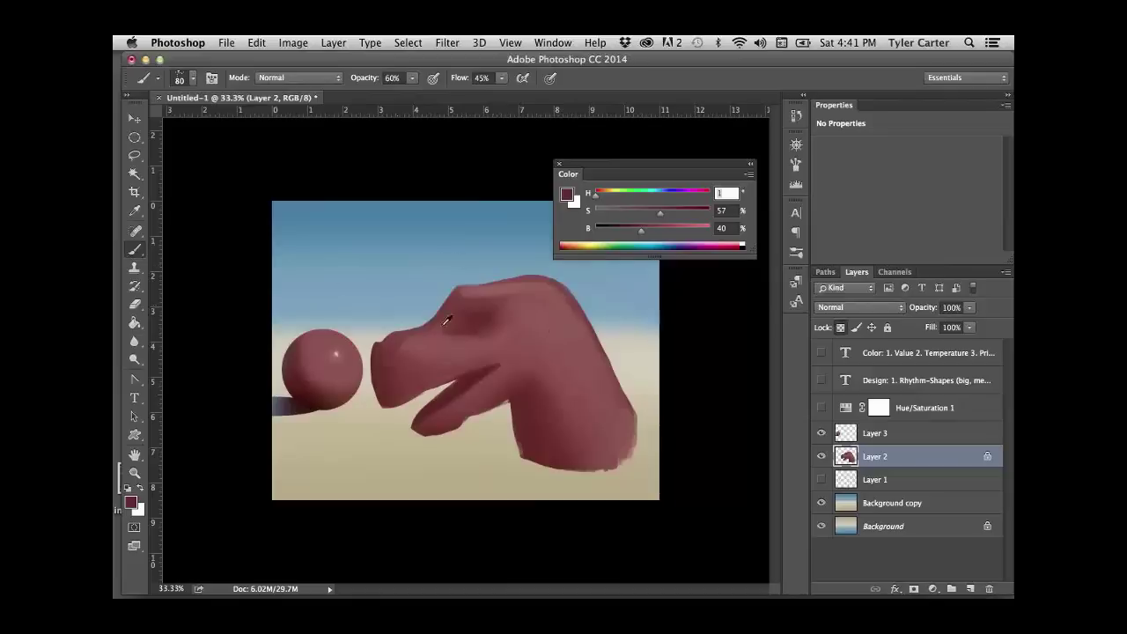
- Enlarge the brush to 125 px and sample the sky blue, the ball's warm shadow and the dark mouth interior for shading
{"action": "left_click", "coordinate": [482, 305], "text": "alt"}
{"action": "key", "text": "bracketright"}
{"action": "key", "text": "bracketright"}
{"action": "key", "text": "bracketright"}
{"action": "left_click", "coordinate": [483, 211], "text": "alt"}
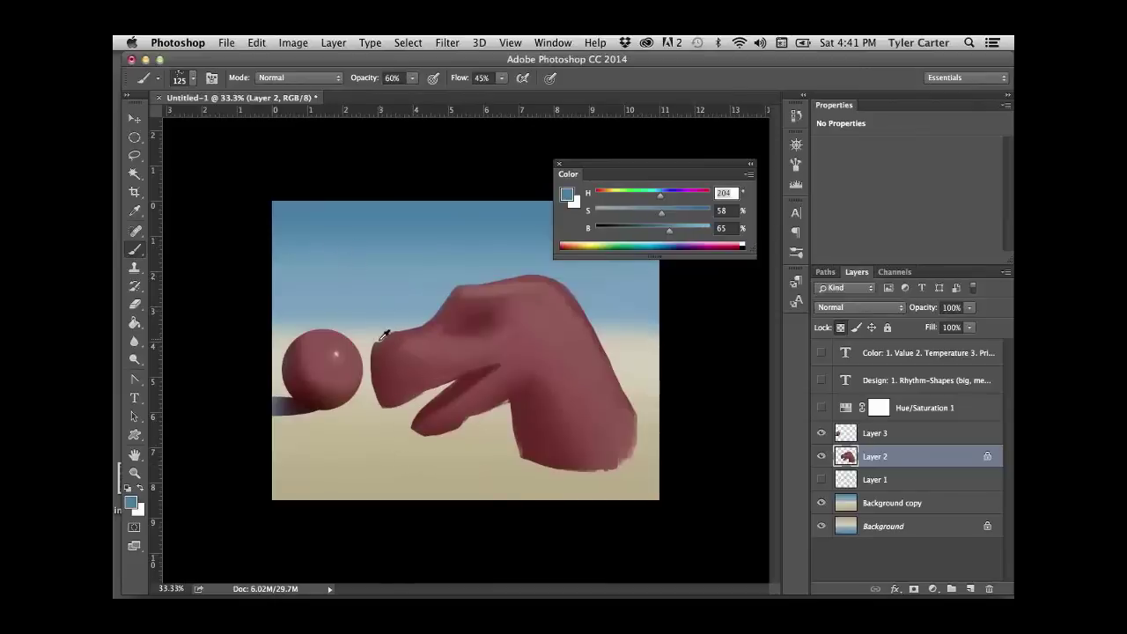
{"action": "left_click", "coordinate": [348, 390], "text": "alt"}
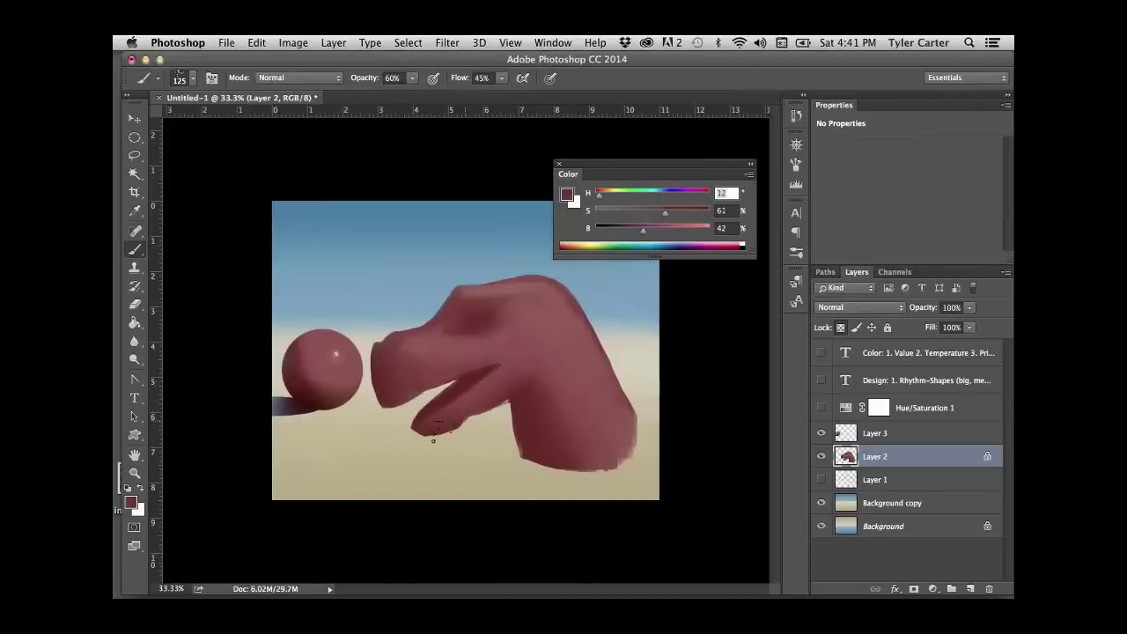
{"action": "left_click", "coordinate": [471, 375], "text": "alt"}
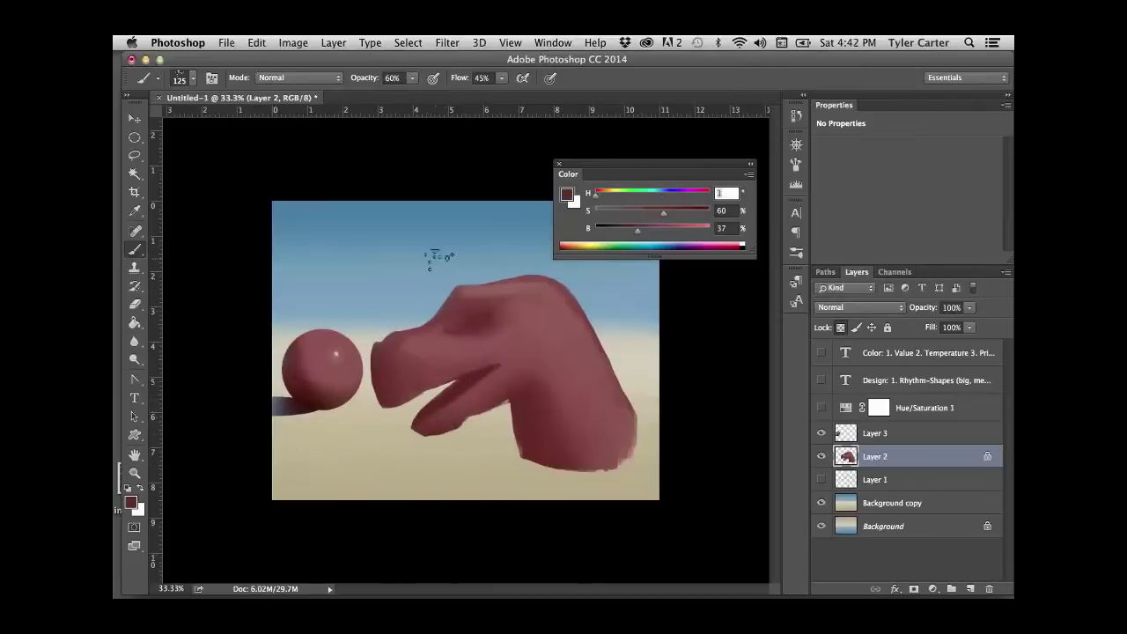
- Reduce the brush to 50 px, undo the last stroke, and shade the lower jaw and mouth interior with sampled reds
{"action": "key", "text": "bracketleft"}
{"action": "key", "text": "bracketleft"}
{"action": "key", "text": "bracketleft"}
{"action": "key", "text": "bracketleft"}
{"action": "key", "text": "bracketleft"}
{"action": "key", "text": "bracketleft"}
{"action": "key", "text": "super+z"}
{"action": "left_click", "coordinate": [478, 391], "text": "alt"}
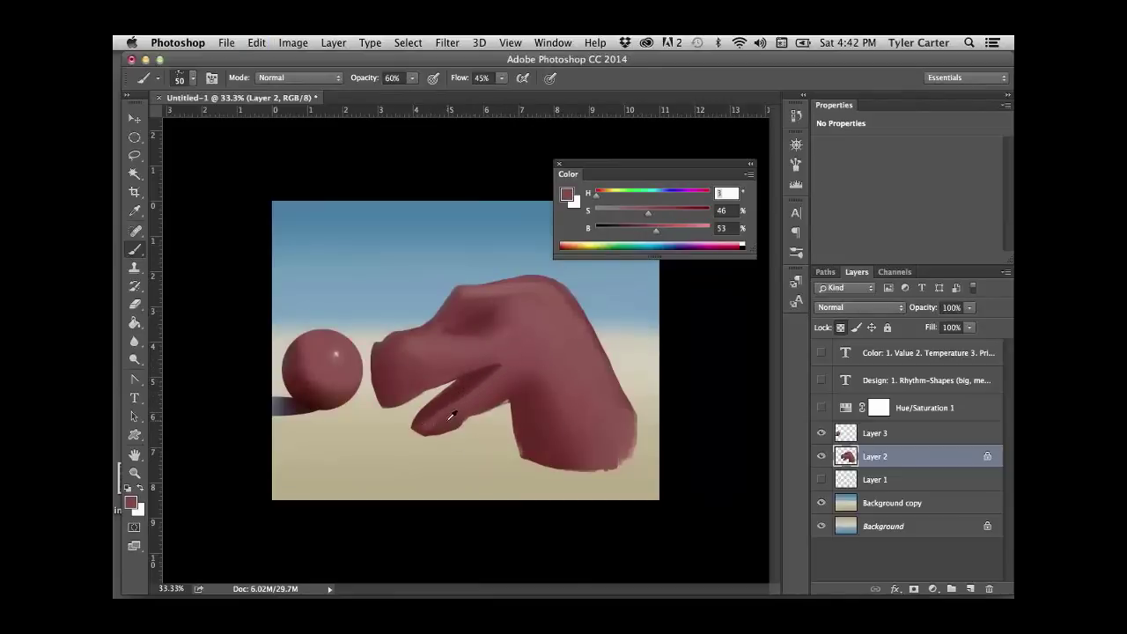
{"action": "left_click", "coordinate": [446, 411], "text": "alt"}
{"action": "left_click", "coordinate": [463, 398], "text": "alt"}
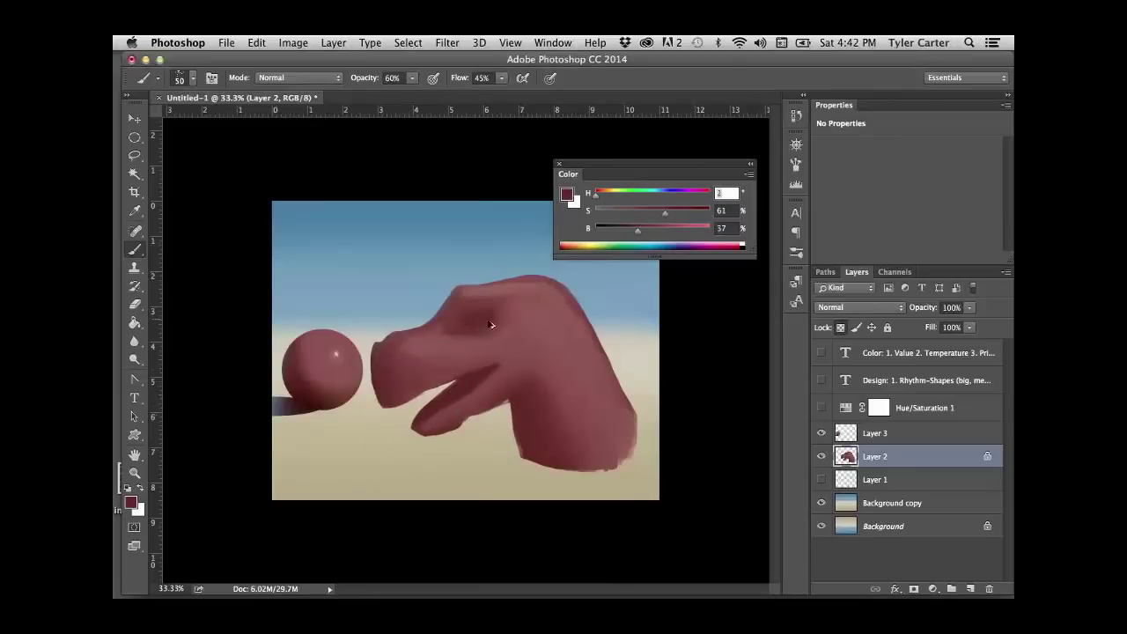
- Undo the last stroke and mix a greyish tan paint color with hue 38, saturation 26% and brightness 54%
{"action": "key", "text": "super+z"}
{"action": "left_click", "coordinate": [606, 195]}
{"action": "left_click", "coordinate": [625, 210]}
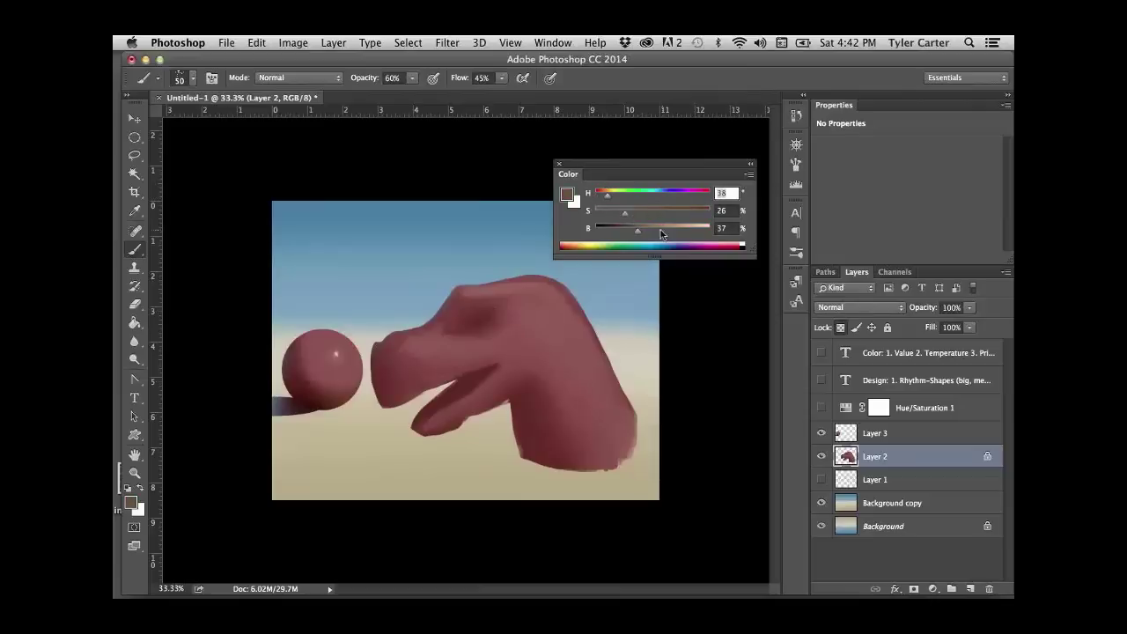
{"action": "left_click", "coordinate": [656, 229]}
- Add a new layer above Layer 2 and paint the creature's oval eye inside the socket in greyish tan
{"action": "left_click", "coordinate": [968, 587]}
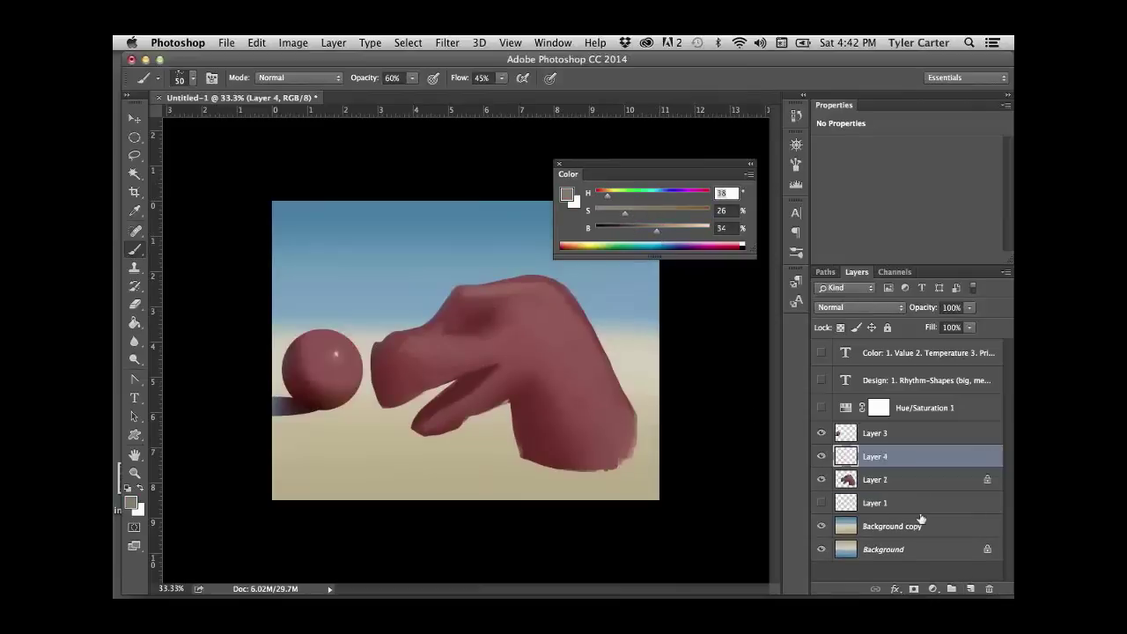
{"action": "left_click_drag", "start_coordinate": [465, 317], "coordinate": [472, 320]}
{"action": "key", "text": "super+z"}
{"action": "left_click_drag", "start_coordinate": [464, 320], "coordinate": [475, 319]}
- Paint the nostril on the snout in sampled dark red with a 30 px brush, undoing stray strokes
{"action": "key", "text": "bracketleft"}
{"action": "left_click", "coordinate": [427, 346], "text": "alt"}
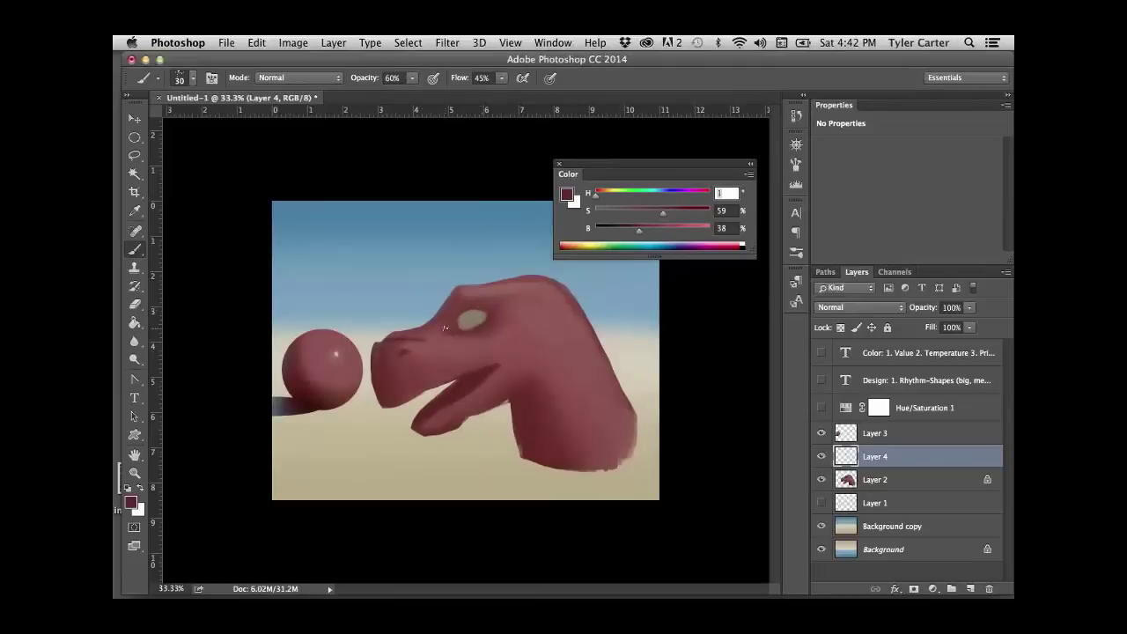
{"action": "key", "text": "super+z"}
{"action": "key", "text": "super+z"}
- Enlarge the brush to 50 px and blend lighter and darker reds around the nostril and top of the snout
{"action": "left_click", "coordinate": [503, 293], "text": "alt"}
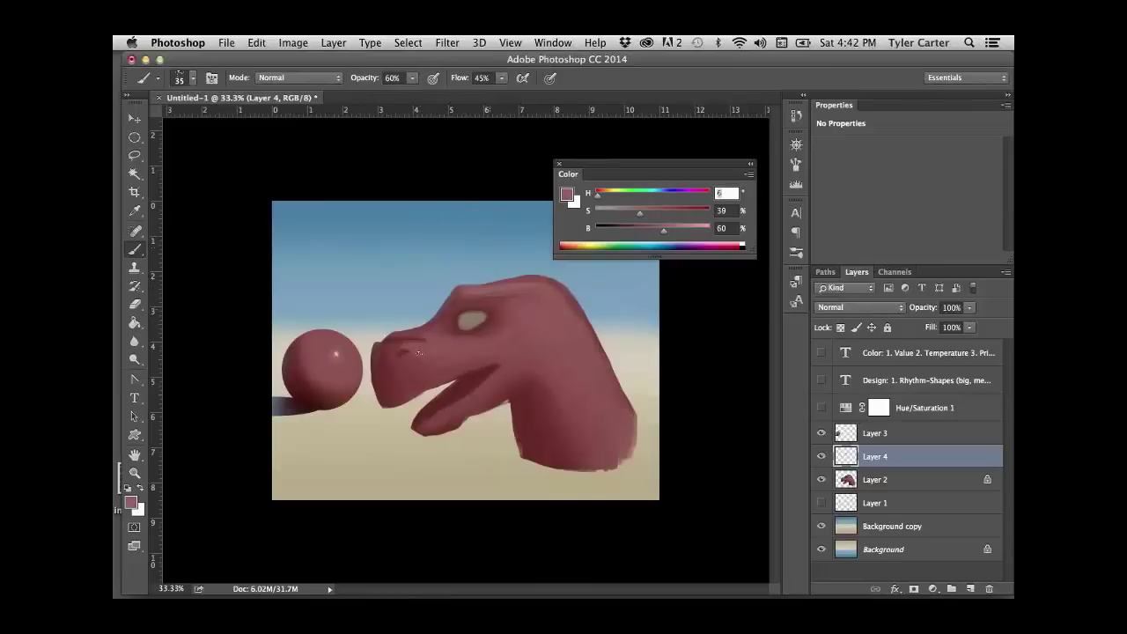
{"action": "key", "text": "bracketright"}
{"action": "key", "text": "bracketright"}
{"action": "left_click", "coordinate": [470, 310], "text": "alt"}
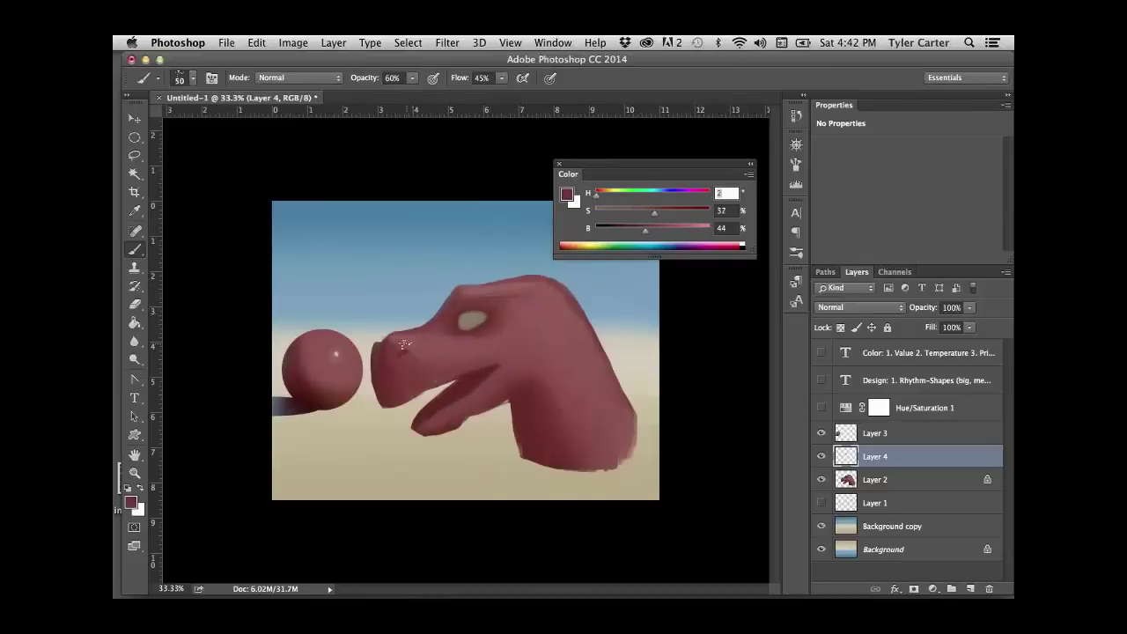
{"action": "left_click", "coordinate": [428, 356], "text": "alt"}
{"action": "left_click", "coordinate": [396, 348], "text": "alt"}
{"action": "left_click", "coordinate": [421, 354], "text": "alt"}
- Blend sampled mid and dark reds around the nostril and along the upper jaw's edge with the 50 px brush
{"action": "left_click", "coordinate": [390, 358], "text": "alt"}
{"action": "left_click", "coordinate": [395, 395], "text": "alt"}
{"action": "left_click", "coordinate": [427, 383], "text": "alt"}
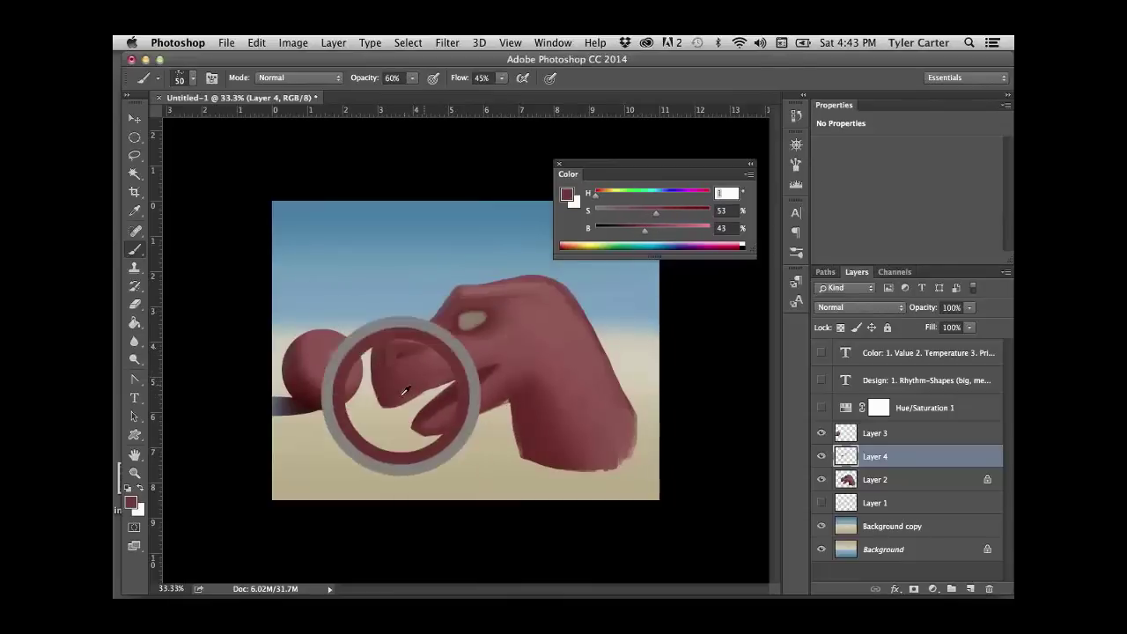
{"action": "left_click_drag", "start_coordinate": [425, 387], "coordinate": [467, 378]}
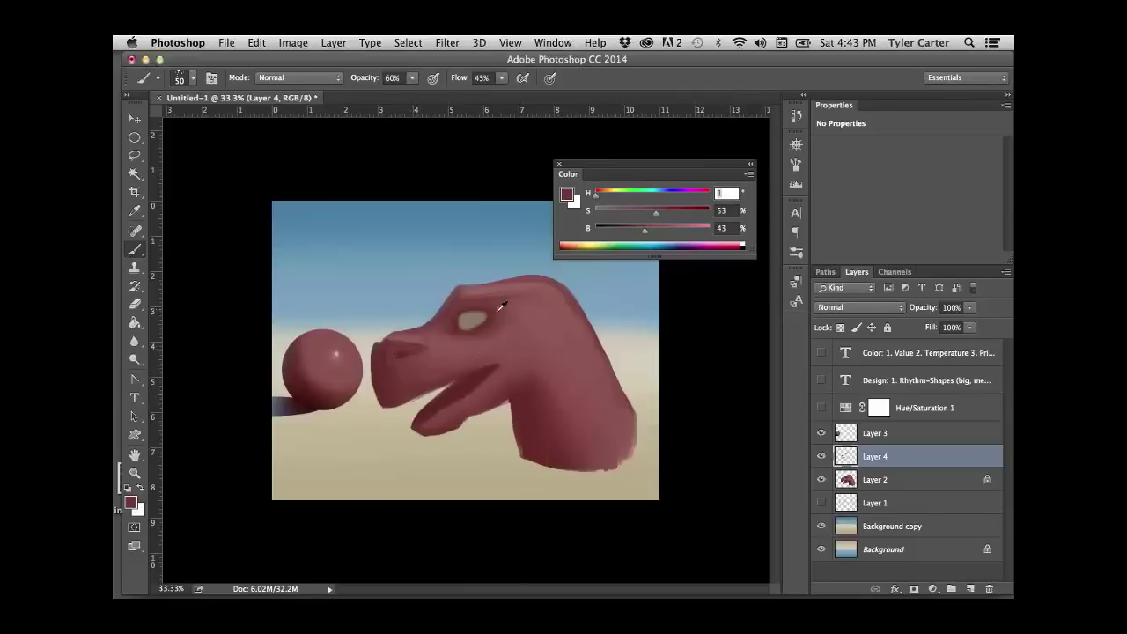
{"action": "left_click", "coordinate": [438, 356], "text": "alt"}
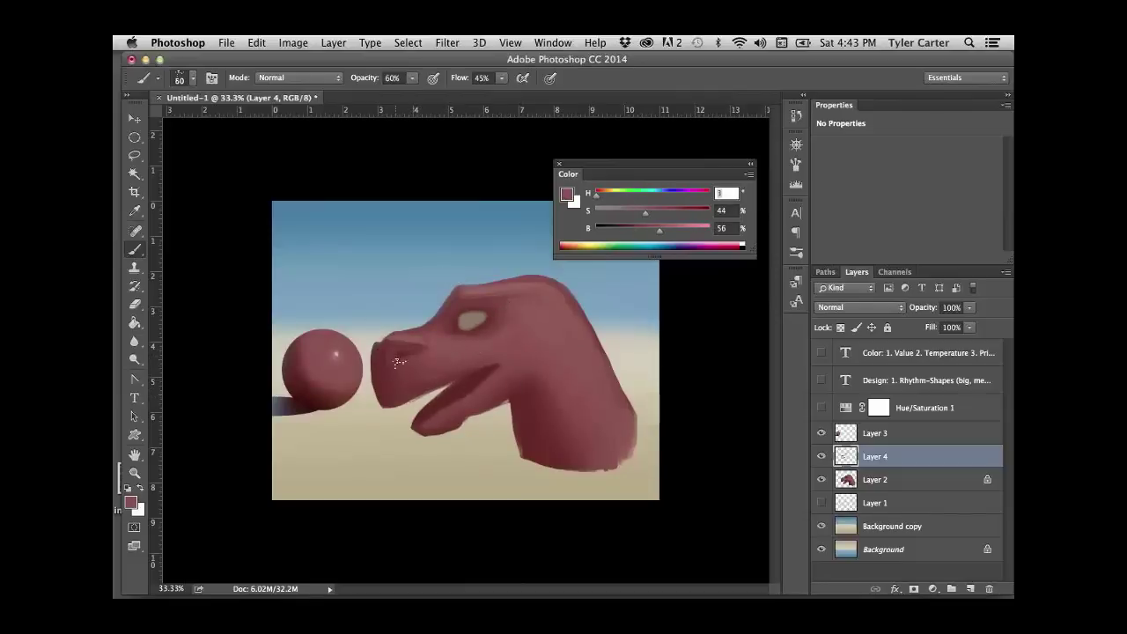
- Sample dark red from the sphere and rough in the far brow ridge ahead of the eye, reducing the brush to 50 px
{"action": "key", "text": "bracketright"}
{"action": "key", "text": "bracketright"}
{"action": "key", "text": "bracketright"}
{"action": "left_click_drag", "start_coordinate": [319, 345], "coordinate": [300, 370]}
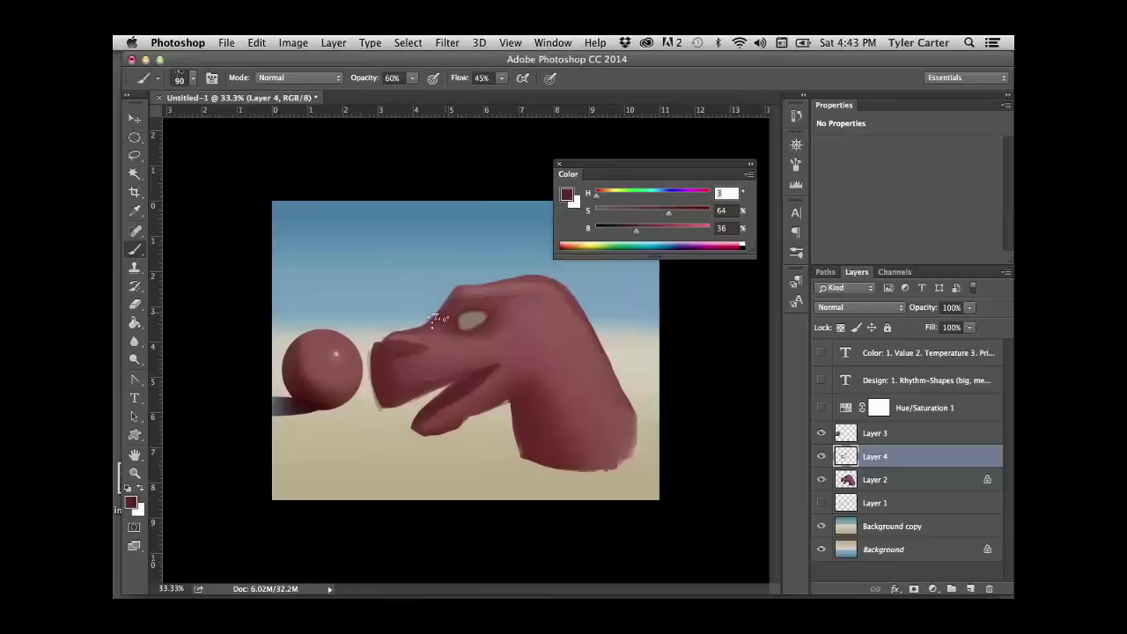
{"action": "key", "text": "bracketleft"}
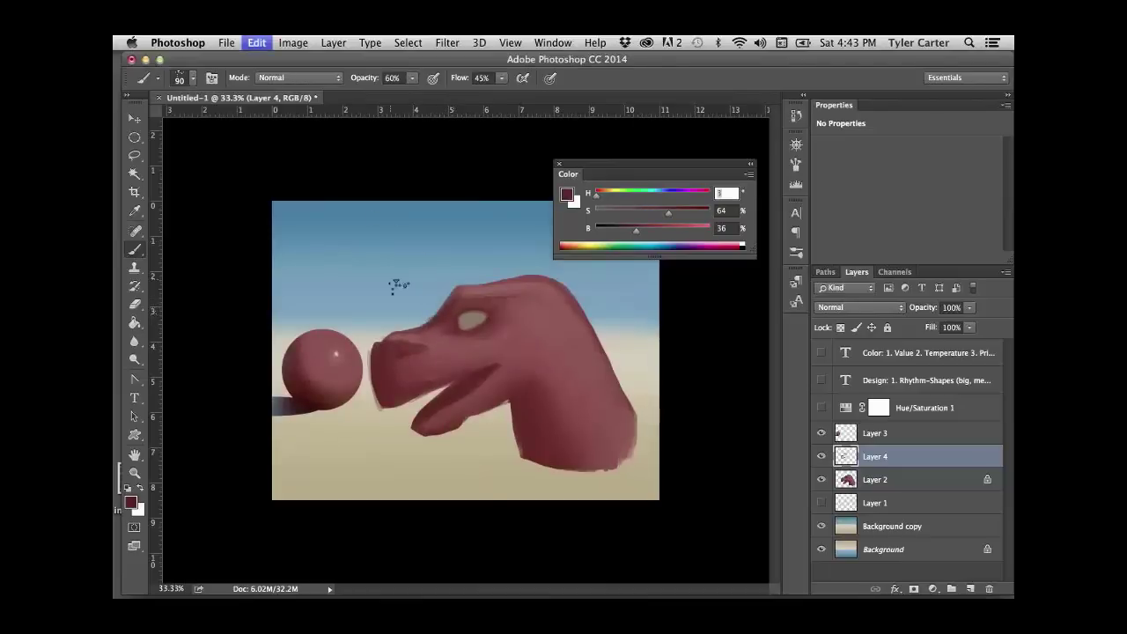
{"action": "key", "text": "bracketleft"}
{"action": "key", "text": "bracketleft"}
{"action": "key", "text": "bracketleft"}
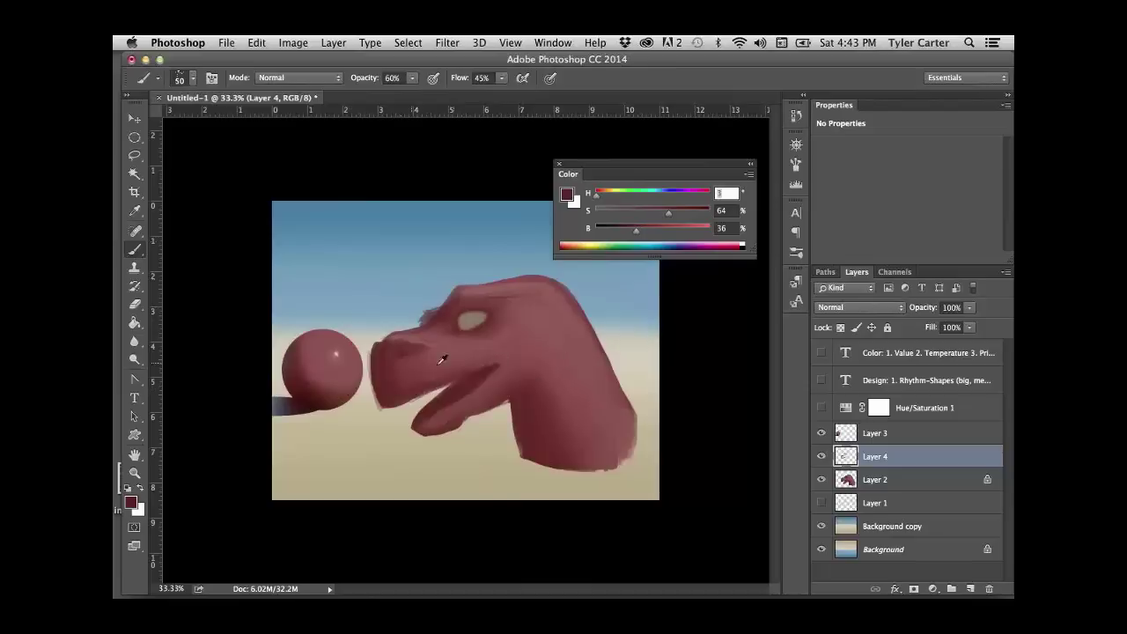
- Shade the creature's neck with sampled mid reds, enlarging the brush from 90 px to 300 px
{"action": "left_click", "coordinate": [321, 357], "text": "alt"}
{"action": "key", "text": "bracketright"}
{"action": "key", "text": "bracketright"}
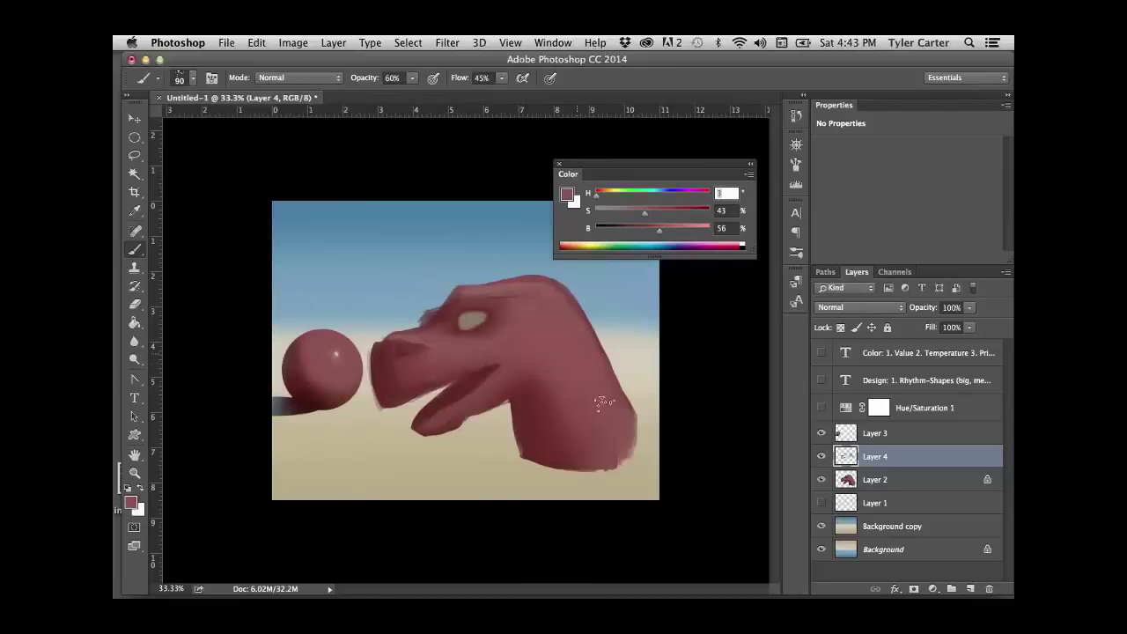
{"action": "left_click", "coordinate": [544, 393], "text": "alt"}
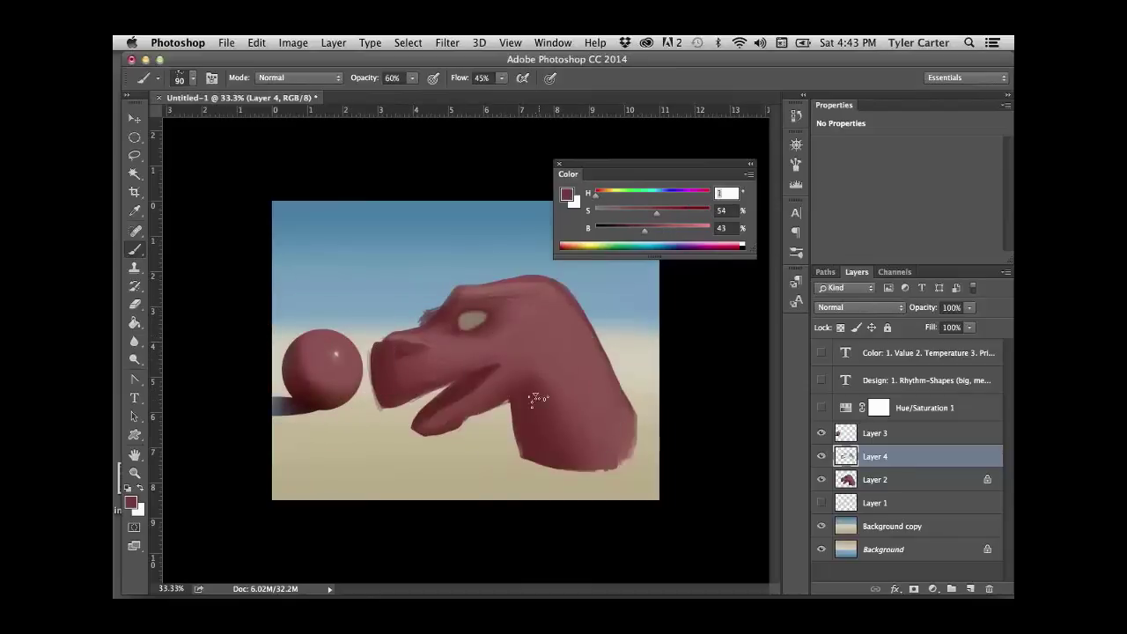
{"action": "key", "text": "bracketright"}
{"action": "key", "text": "bracketright"}
{"action": "key", "text": "bracketright"}
{"action": "key", "text": "bracketright"}
{"action": "key", "text": "bracketright"}
{"action": "key", "text": "bracketright"}
{"action": "key", "text": "bracketright"}
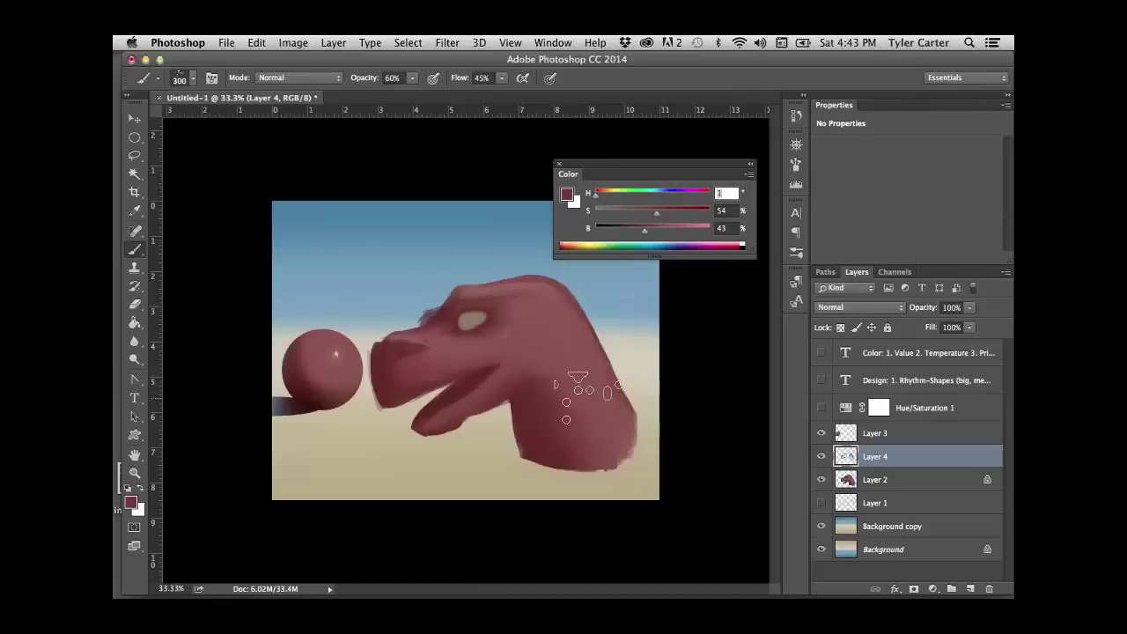
- Reduce the brush to 70 px and blend sampled lighter and darker reds over the snout bridge below the far brow
{"action": "left_click", "coordinate": [436, 348], "text": "alt"}
{"action": "key", "text": "bracketleft"}
{"action": "key", "text": "bracketleft"}
{"action": "key", "text": "bracketleft"}
{"action": "key", "text": "bracketleft"}
{"action": "key", "text": "bracketleft"}
{"action": "key", "text": "bracketleft"}
{"action": "key", "text": "bracketleft"}
{"action": "key", "text": "bracketleft"}
{"action": "key", "text": "bracketleft"}
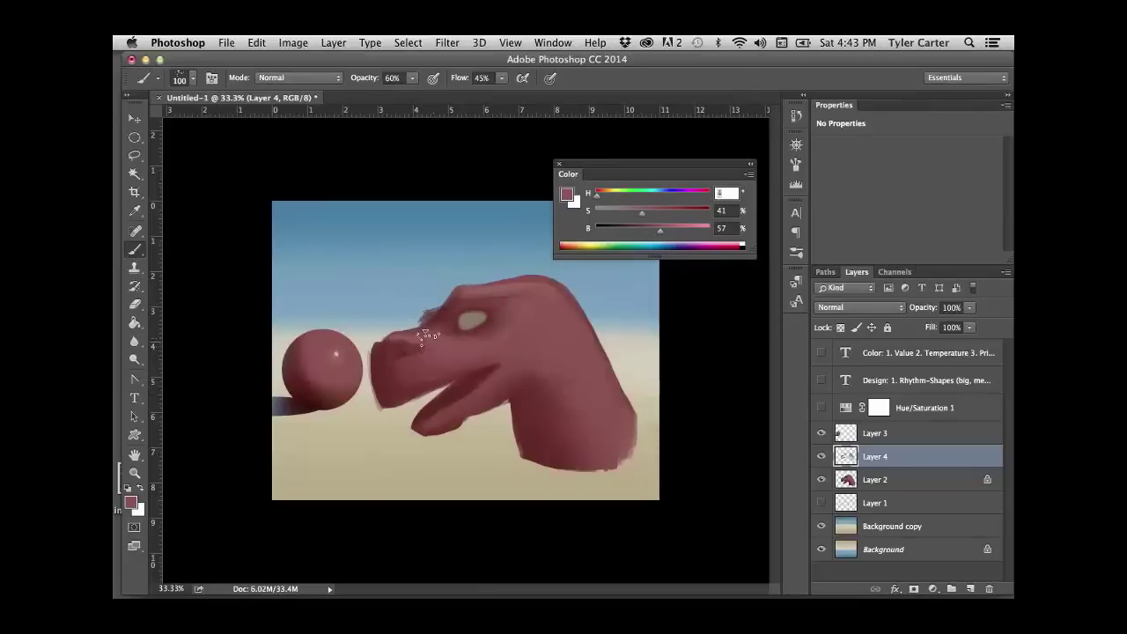
{"action": "left_click", "coordinate": [416, 350], "text": "alt"}
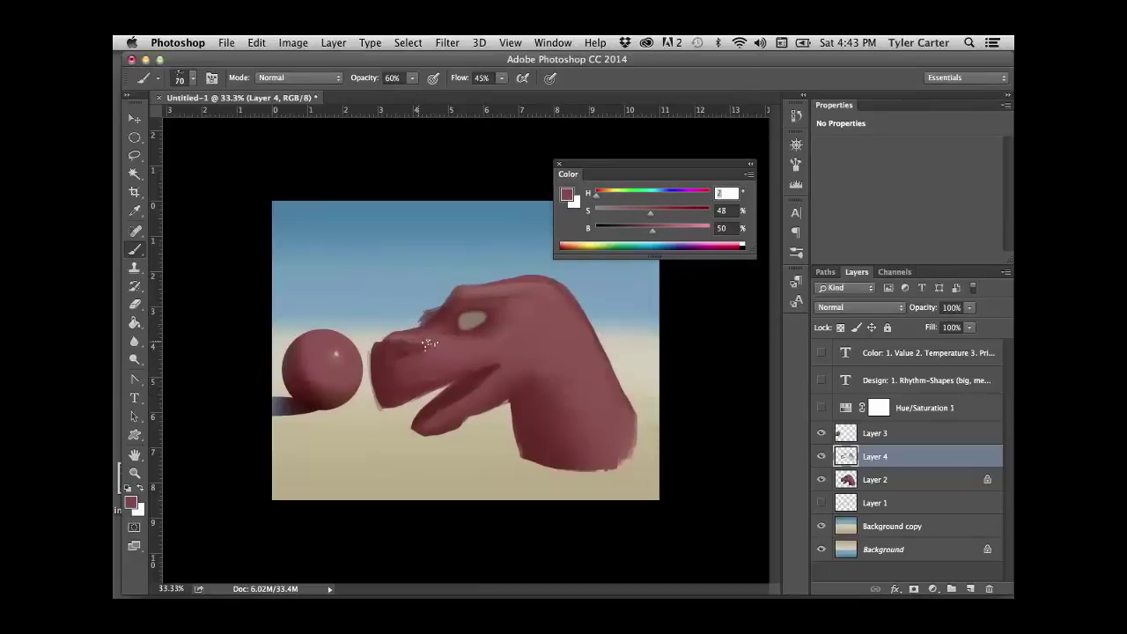
{"action": "left_click", "coordinate": [427, 343], "text": "alt"}
{"action": "left_click", "coordinate": [455, 309], "text": "alt"}
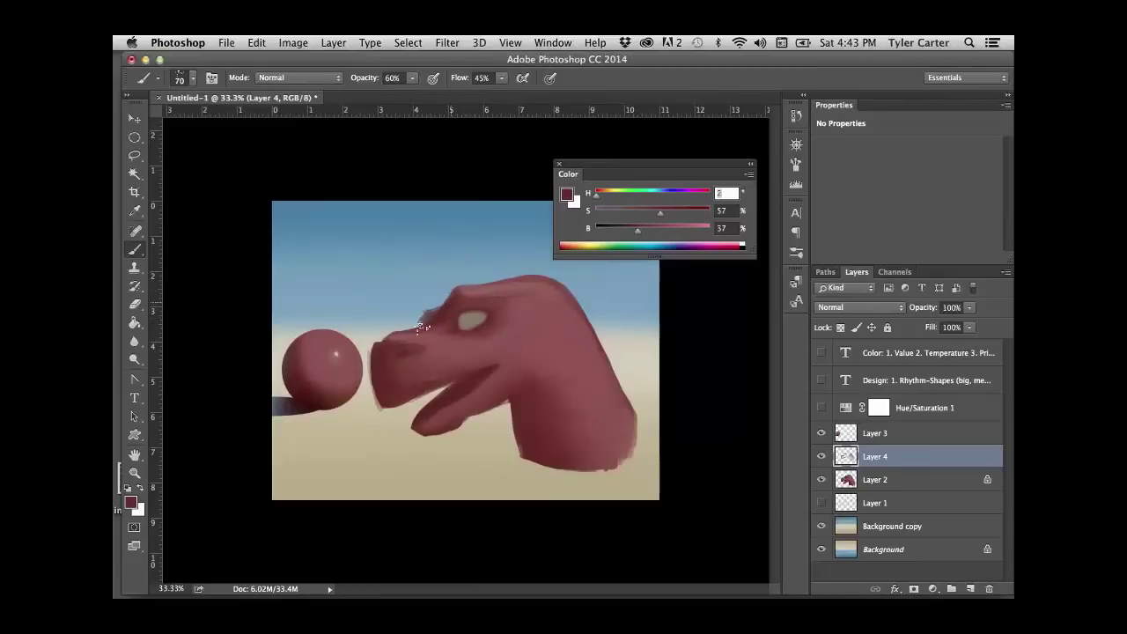
- Undo the last stroke and shape the far brow ridge with sampled light and dark reds
{"action": "key", "text": "super+z"}
{"action": "mouse_move", "coordinate": [429, 314]}
{"action": "left_mouse_down"}
{"action": "mouse_move", "coordinate": [387, 350]}
{"action": "mouse_move", "coordinate": [431, 324]}
{"action": "left_mouse_up"}
{"action": "left_click", "coordinate": [430, 324], "text": "alt"}
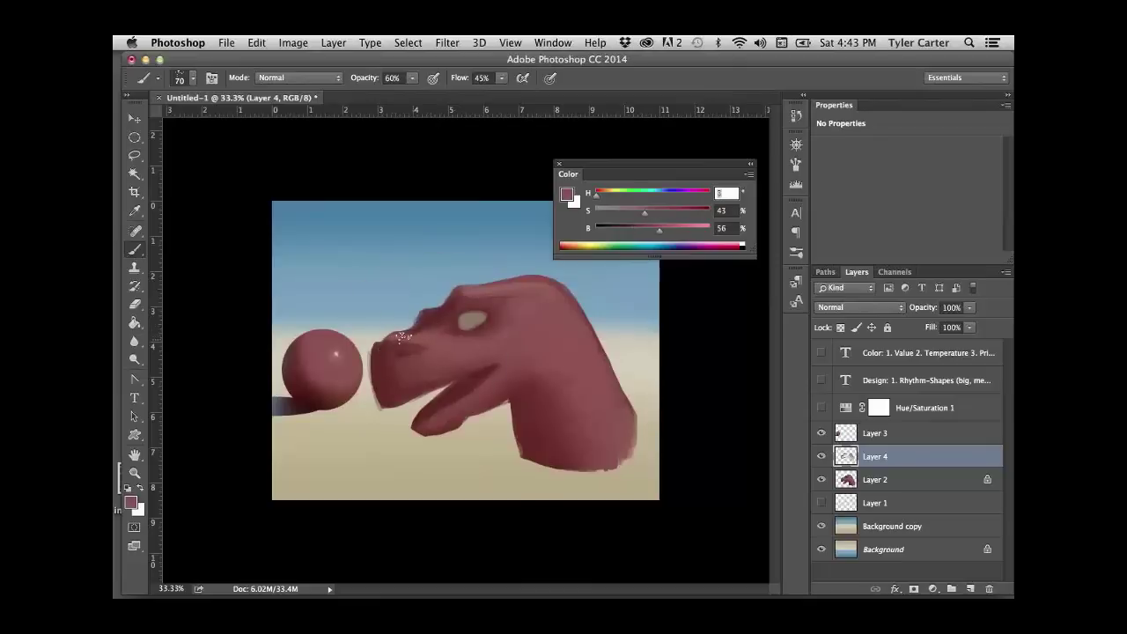
{"action": "left_click", "coordinate": [444, 313], "text": "alt"}
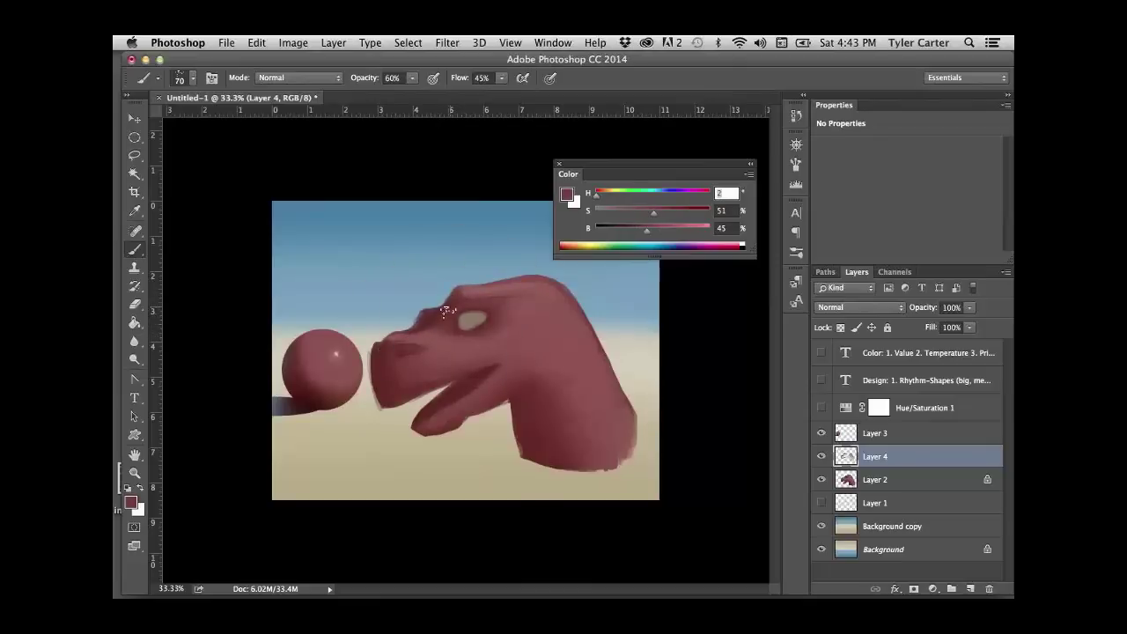
{"action": "left_click", "coordinate": [423, 327], "text": "alt"}
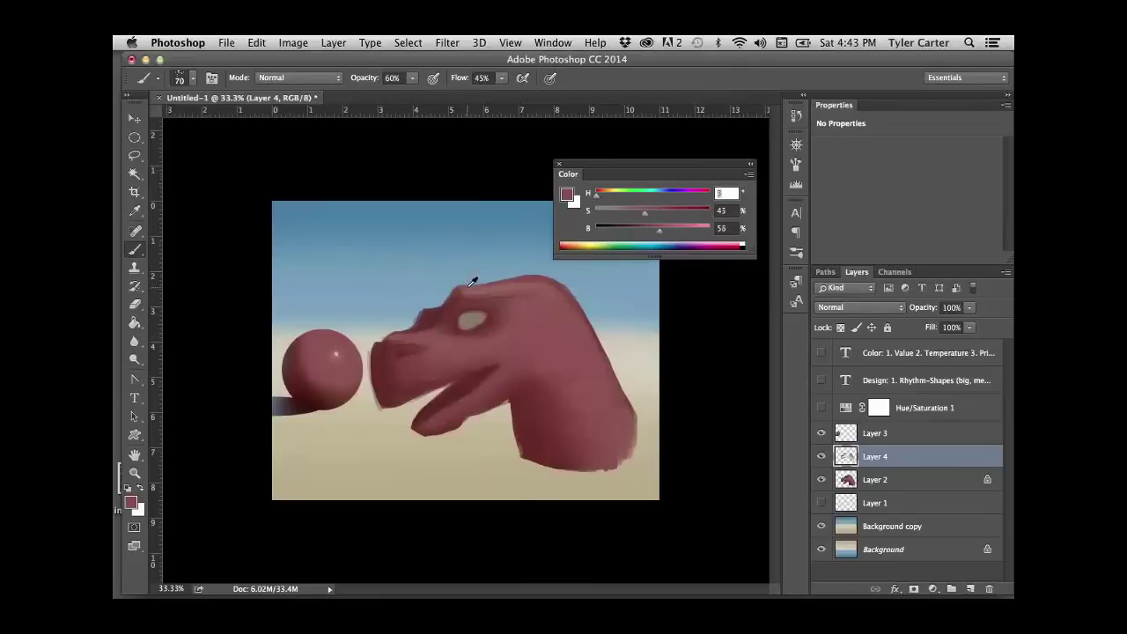
{"action": "left_click", "coordinate": [424, 314], "text": "alt"}
{"action": "left_click", "coordinate": [429, 316], "text": "alt"}
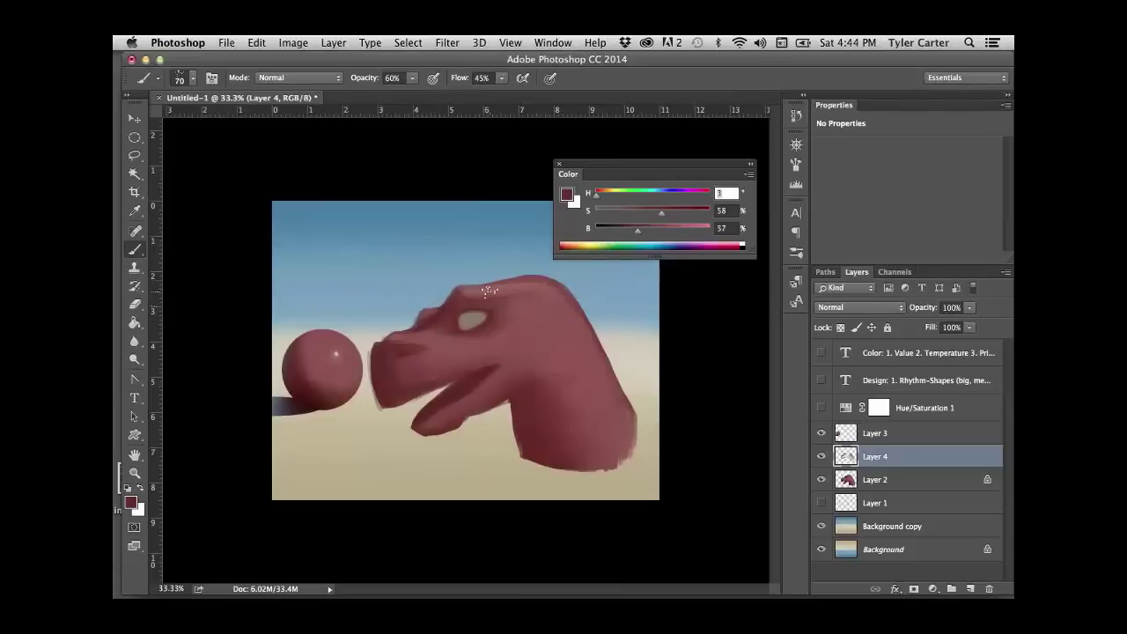
{"action": "left_click", "coordinate": [433, 308], "text": "alt"}
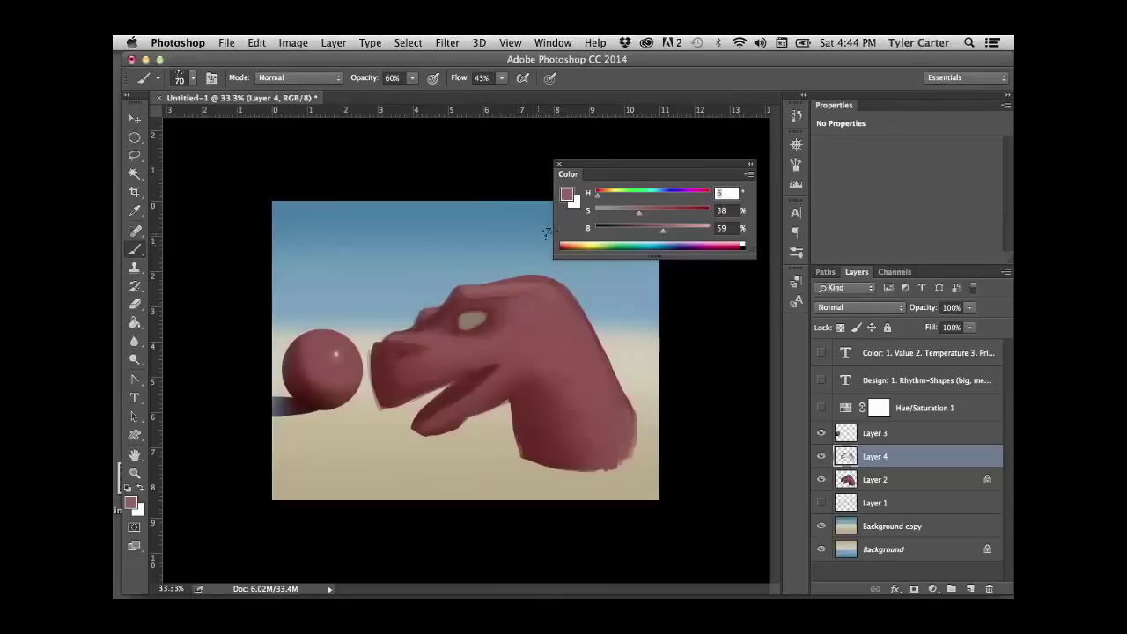
- Show the Hue/Saturation 1 adjustment layer to check the painting's values in greyscale, and hide it again
{"action": "left_click", "coordinate": [820, 407]}
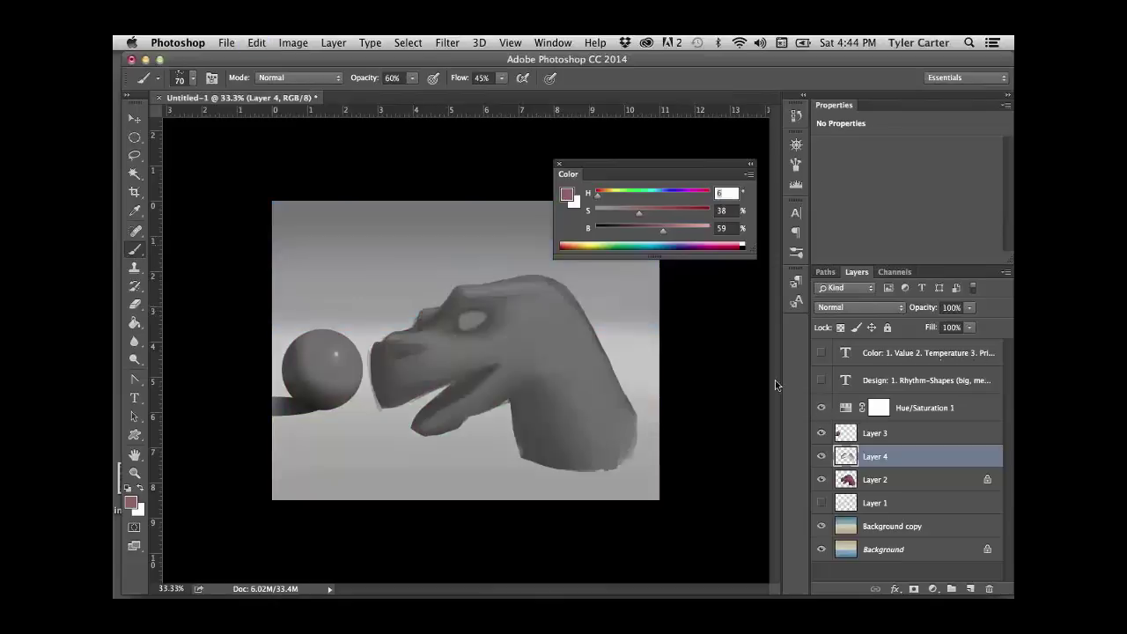
{"action": "left_click", "coordinate": [821, 408]}
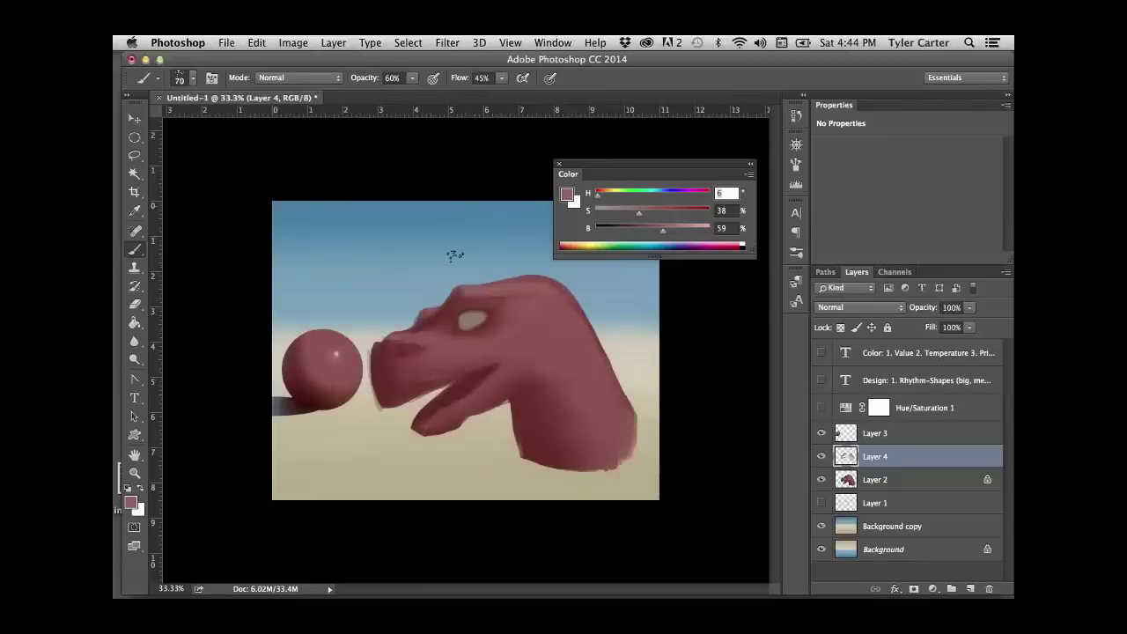
- Reduce the brush to 30 px and refine the brow and eye socket with dark and mid reds sampled around the eye
{"action": "left_click", "coordinate": [480, 317], "text": "alt"}
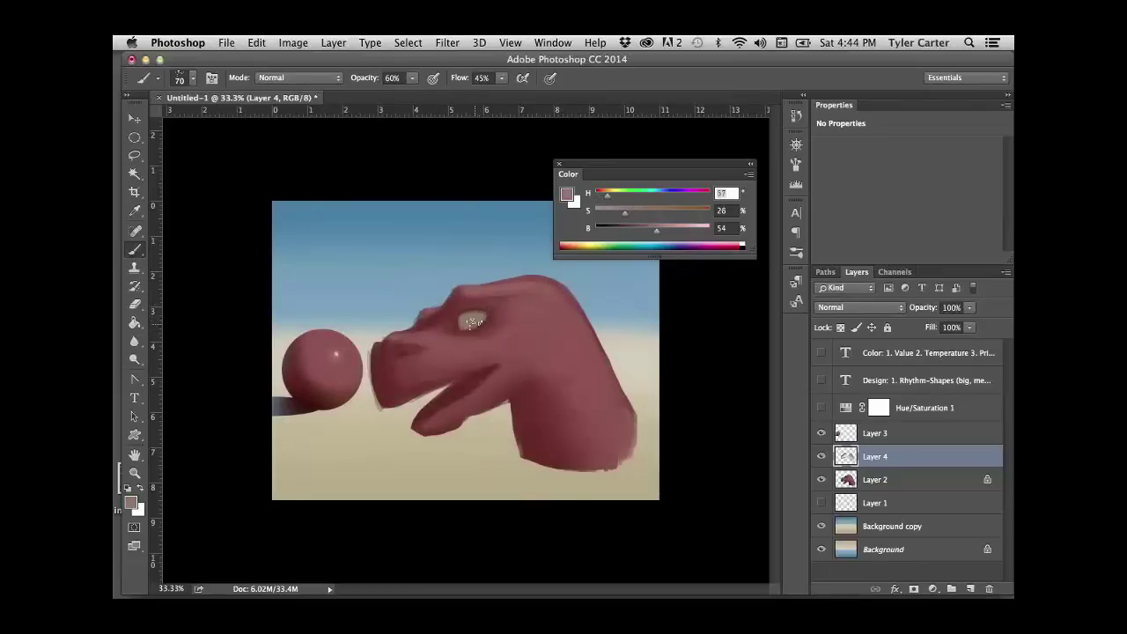
{"action": "left_click", "coordinate": [447, 317], "text": "alt"}
{"action": "key", "text": "bracketleft"}
{"action": "key", "text": "bracketleft"}
{"action": "key", "text": "bracketleft"}
{"action": "key", "text": "bracketleft"}
{"action": "key", "text": "bracketleft"}
{"action": "key", "text": "bracketleft"}
{"action": "key", "text": "bracketleft"}
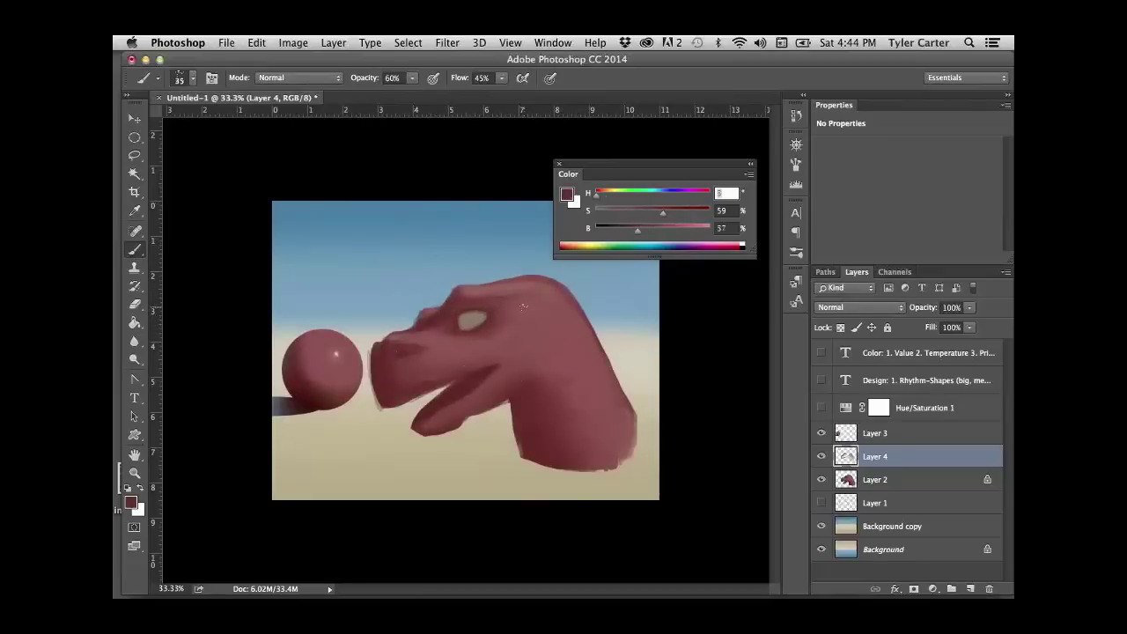
{"action": "key", "text": "bracketleft"}
{"action": "left_click", "coordinate": [472, 299], "text": "alt"}
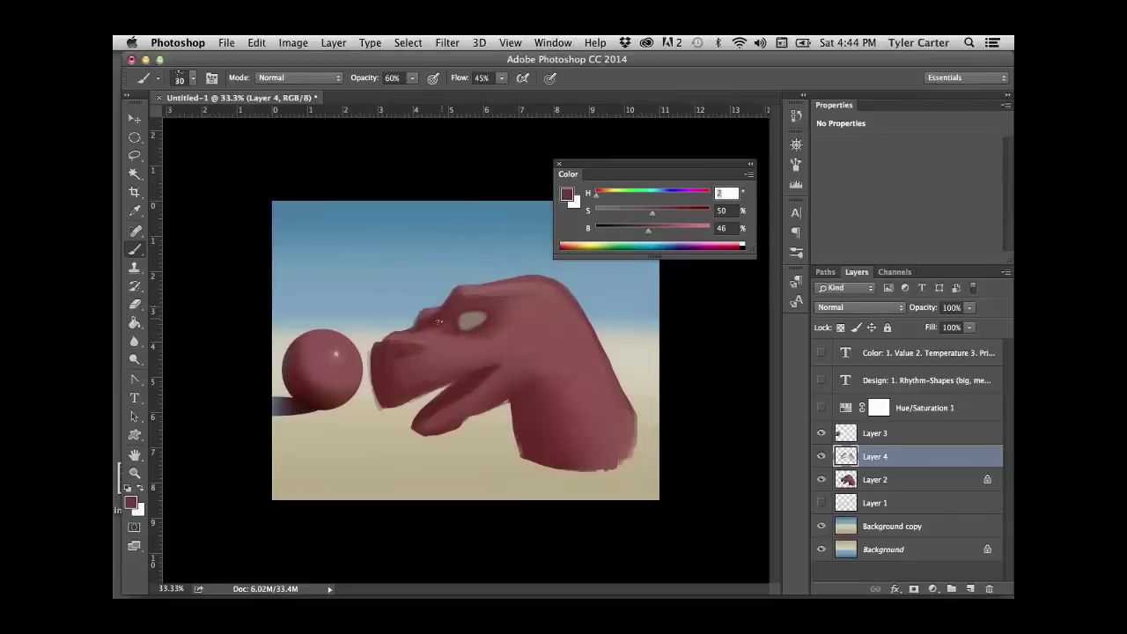
- Define the brow crease and the far brow ridge with reds sampled from the mouth, sphere and snout
{"action": "left_click", "coordinate": [457, 388], "text": "alt"}
{"action": "left_click", "coordinate": [308, 395], "text": "alt"}
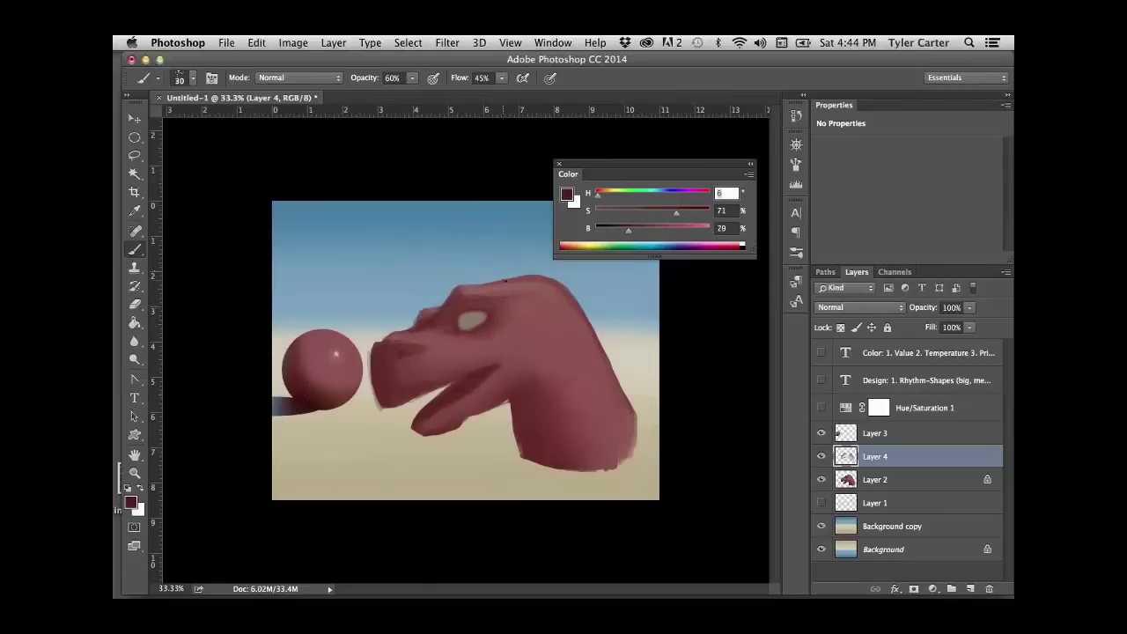
{"action": "left_click", "coordinate": [492, 368], "text": "alt"}
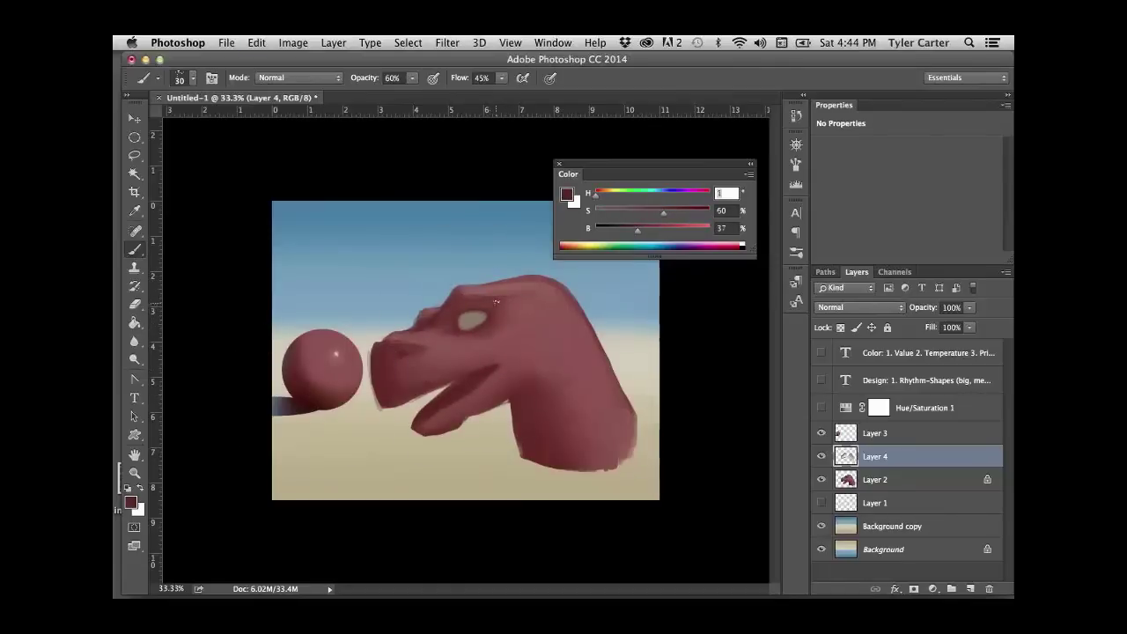
{"action": "left_click", "coordinate": [424, 329], "text": "alt"}
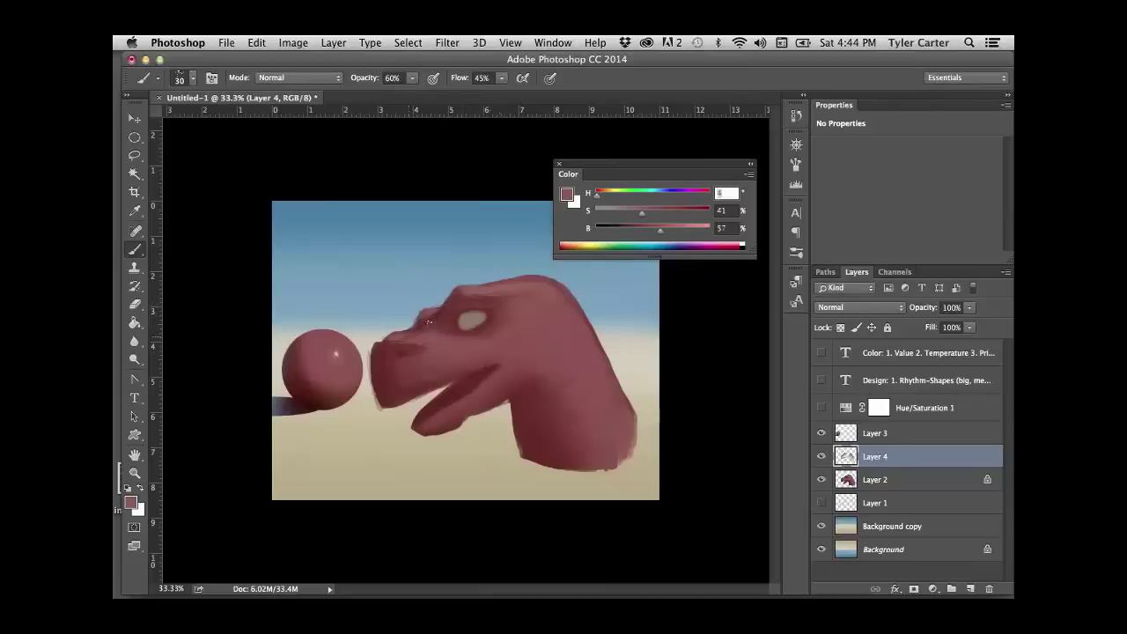
{"action": "left_click", "coordinate": [430, 326], "text": "alt"}
{"action": "left_click", "coordinate": [431, 333], "text": "alt"}
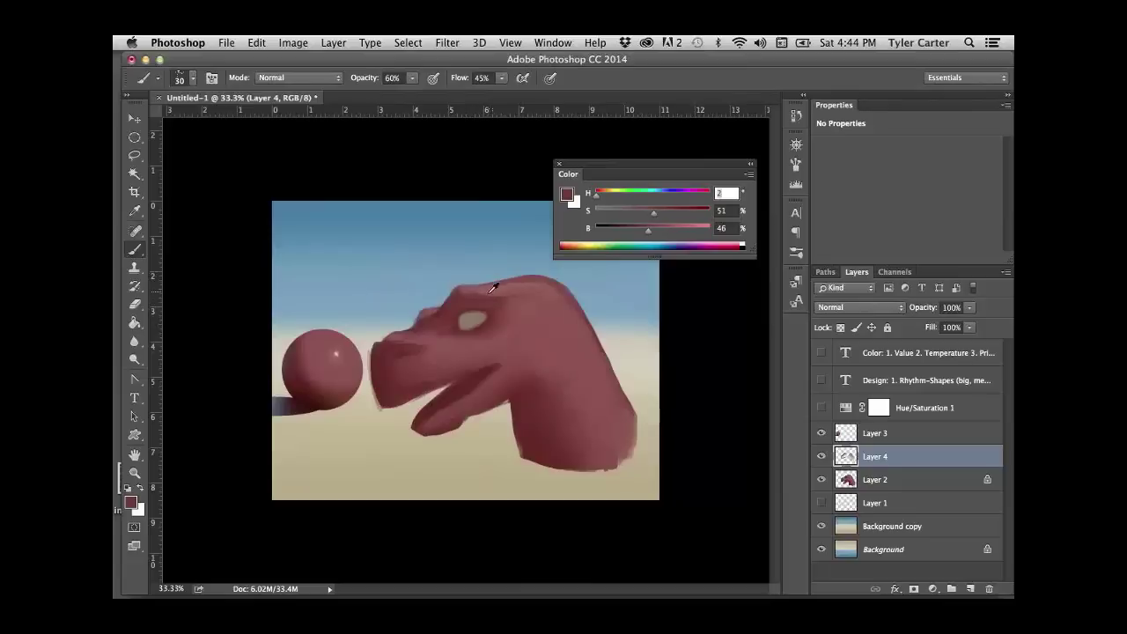
- Darken the rim around the eye with dark red sampled from the sphere, undoing a stray stroke
{"action": "left_click", "coordinate": [302, 381], "text": "alt"}
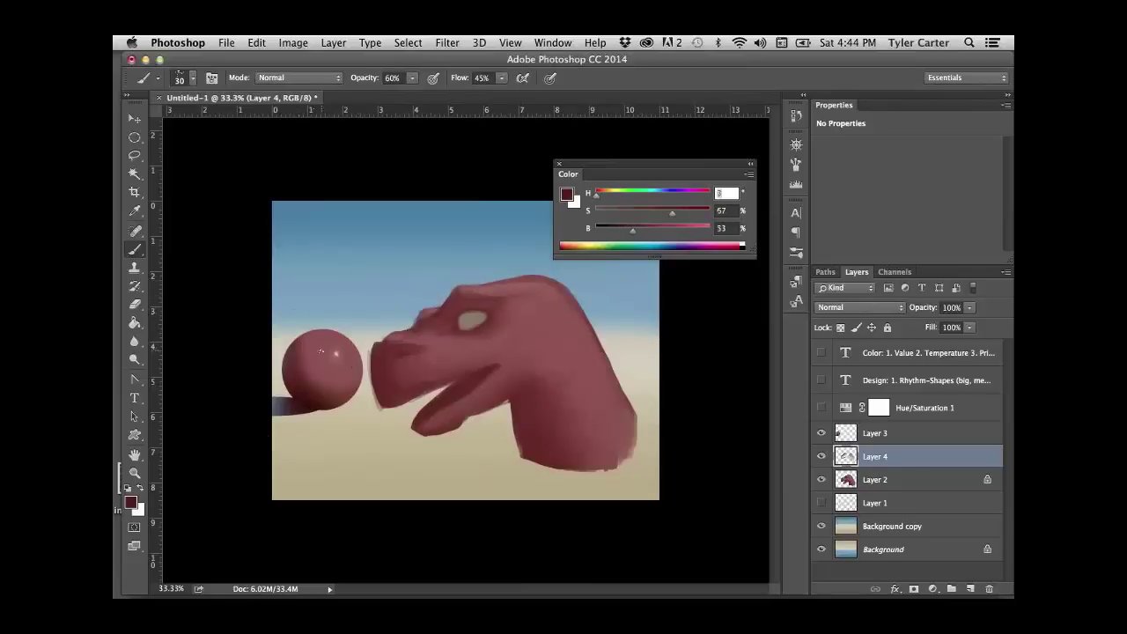
{"action": "key", "text": "super+z"}
{"action": "left_click", "coordinate": [413, 337], "text": "alt"}
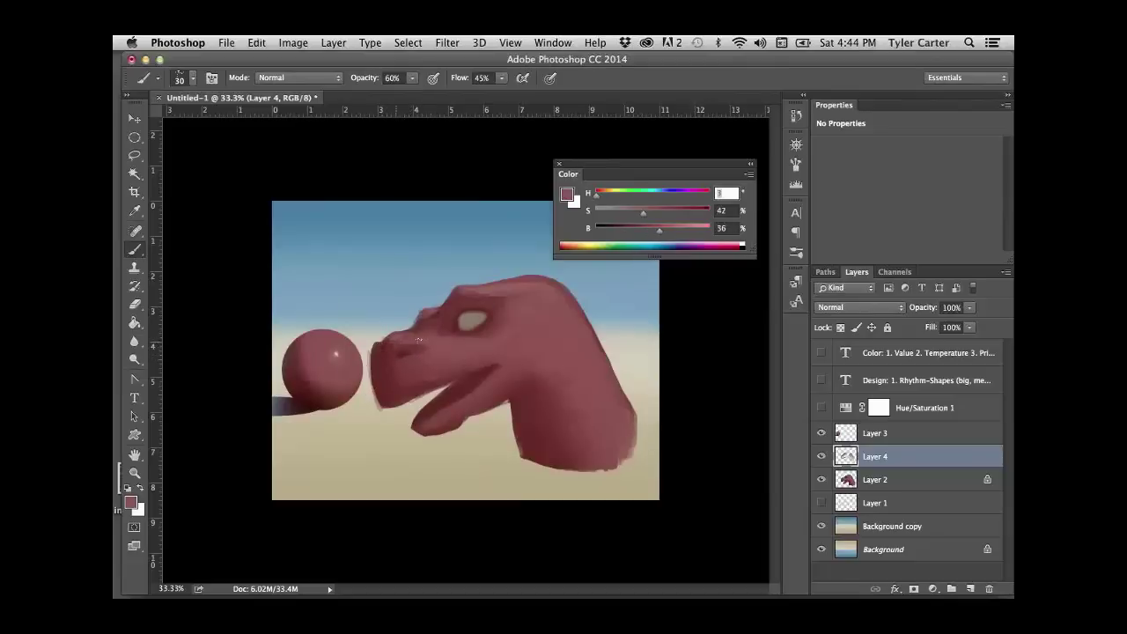
- Enlarge the brush to 60 px and round out the nostril with reds sampled from the snout
{"action": "left_click", "coordinate": [408, 344], "text": "alt"}
{"action": "key", "text": "bracketright"}
{"action": "key", "text": "bracketright"}
{"action": "key", "text": "bracketright"}
{"action": "left_click", "coordinate": [396, 359], "text": "alt"}
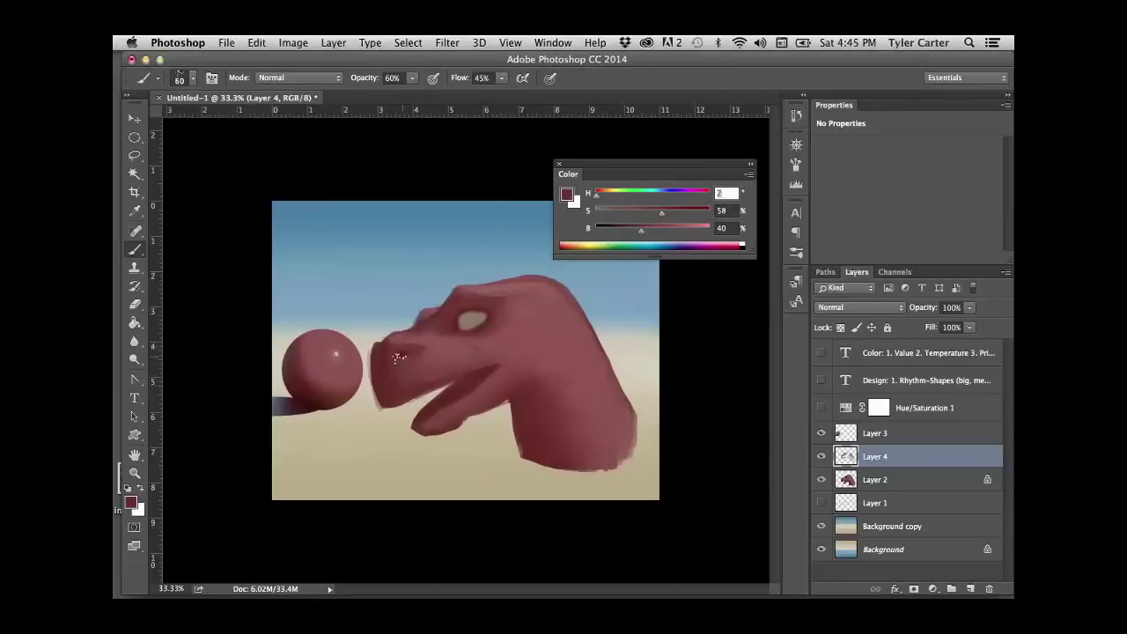
{"action": "left_click", "coordinate": [440, 370], "text": "alt"}
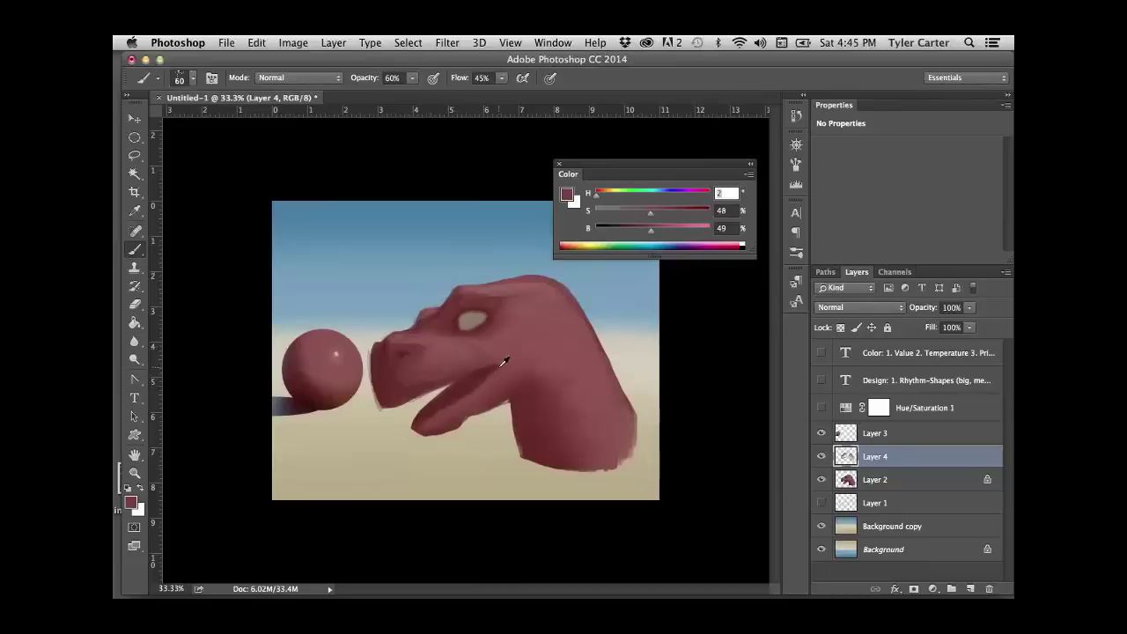
- Refine the mouth corner in sampled dark red with a 40 px brush, and pick a lighter red from the sphere at 50 px
{"action": "left_click", "coordinate": [502, 361], "text": "alt"}
{"action": "left_click", "coordinate": [489, 363], "text": "alt"}
{"action": "key", "text": "bracketleft"}
{"action": "key", "text": "bracketleft"}
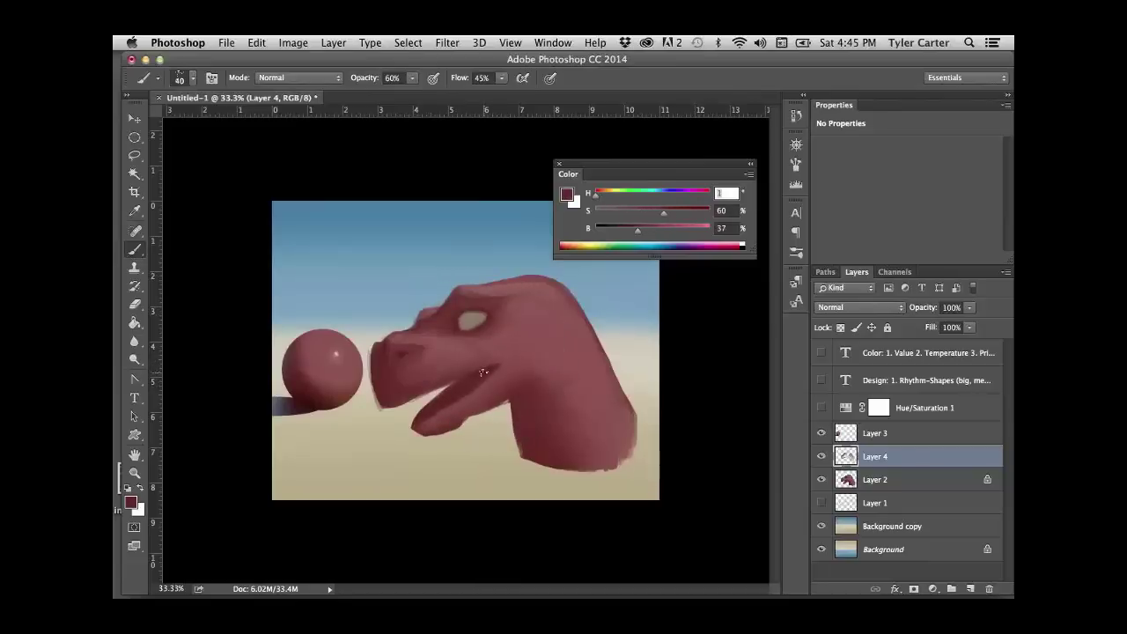
{"action": "key", "text": "bracketright"}
{"action": "left_click", "coordinate": [322, 349], "text": "alt"}
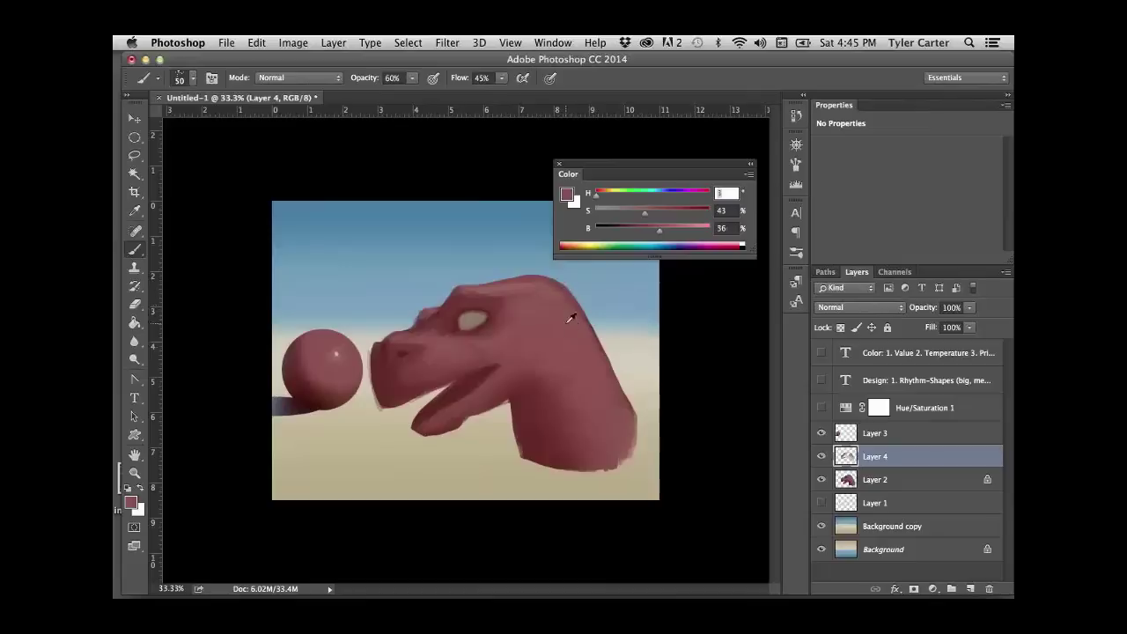
- Shade the throat beneath the jaw with dark reds sampled from the neck and mouth corner, using a 125 px brush
{"action": "left_click", "coordinate": [543, 388], "text": "alt"}
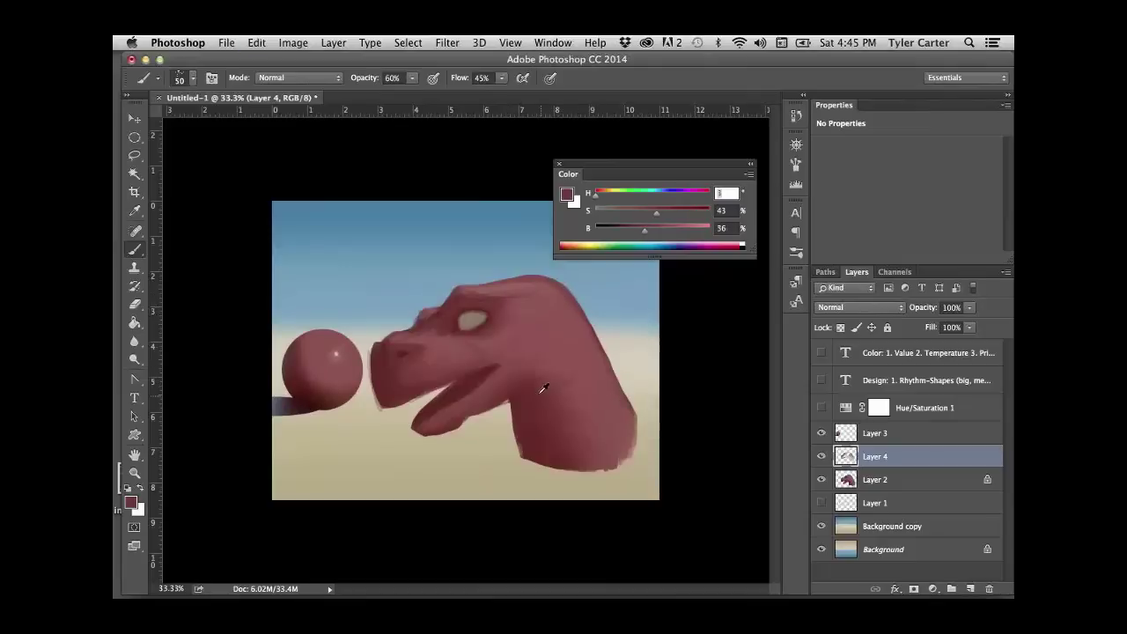
{"action": "key", "text": "bracketright"}
{"action": "key", "text": "bracketright"}
{"action": "key", "text": "bracketright"}
{"action": "key", "text": "bracketright"}
{"action": "key", "text": "bracketright"}
{"action": "key", "text": "bracketright"}
{"action": "left_click", "coordinate": [490, 375], "text": "alt"}
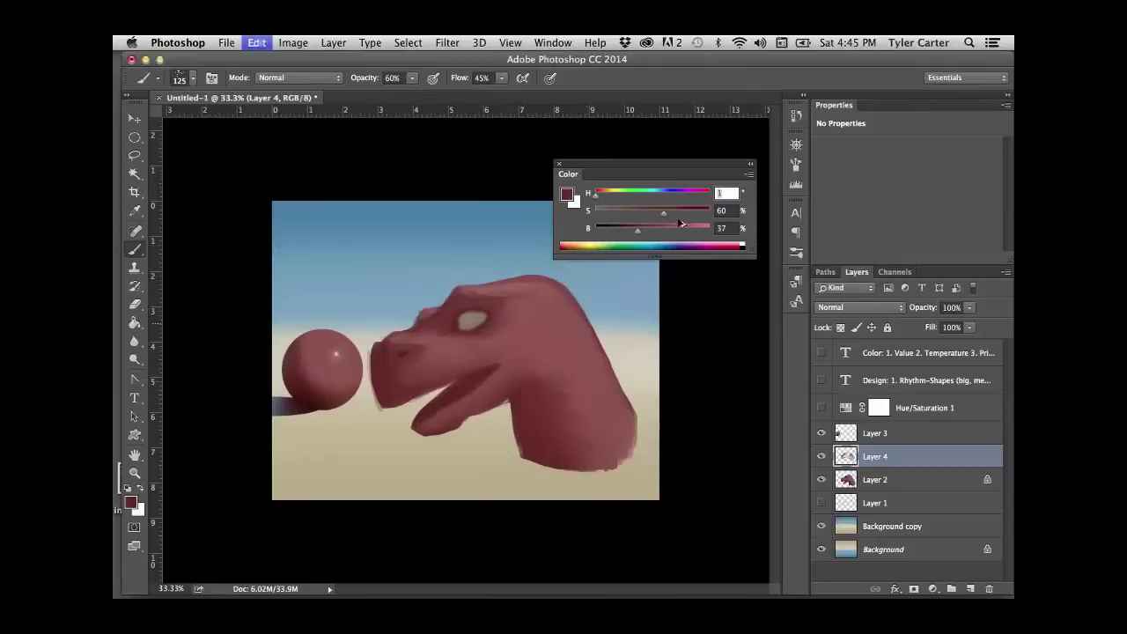
{"action": "left_click", "coordinate": [533, 384], "text": "alt"}
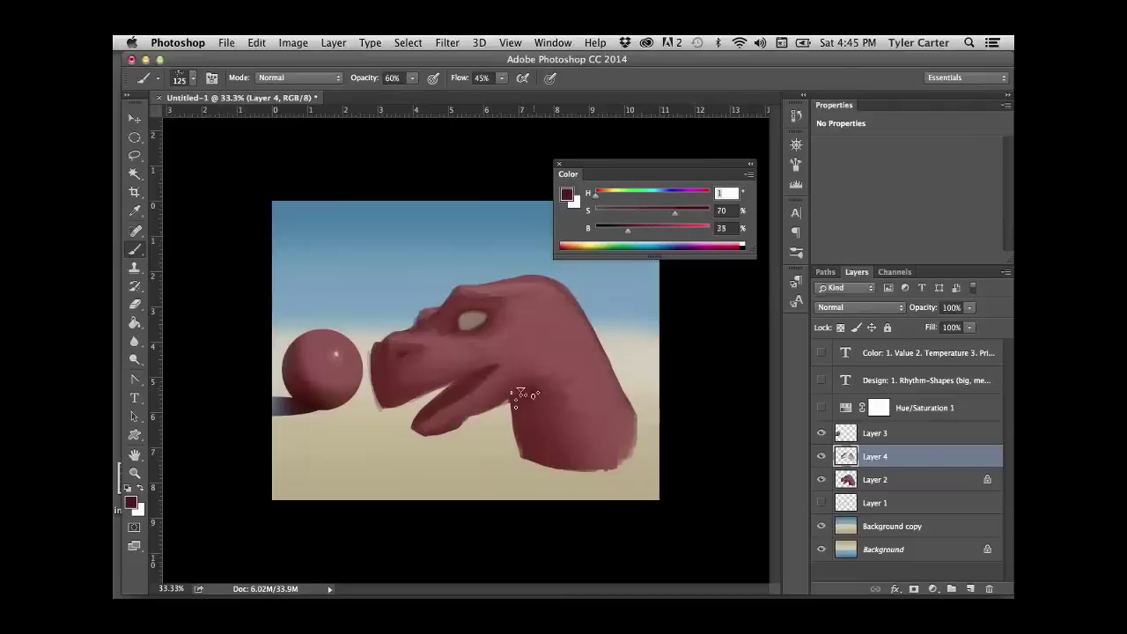
- Examine the whole painting at thumbnail size to judge its overall values and silhouette
{"action": "key", "text": "super+minus"}
{"action": "key", "text": "super+minus"}
{"action": "key", "text": "super+minus"}
{"action": "key", "text": "super+minus"}
{"action": "key", "text": "super+minus"}
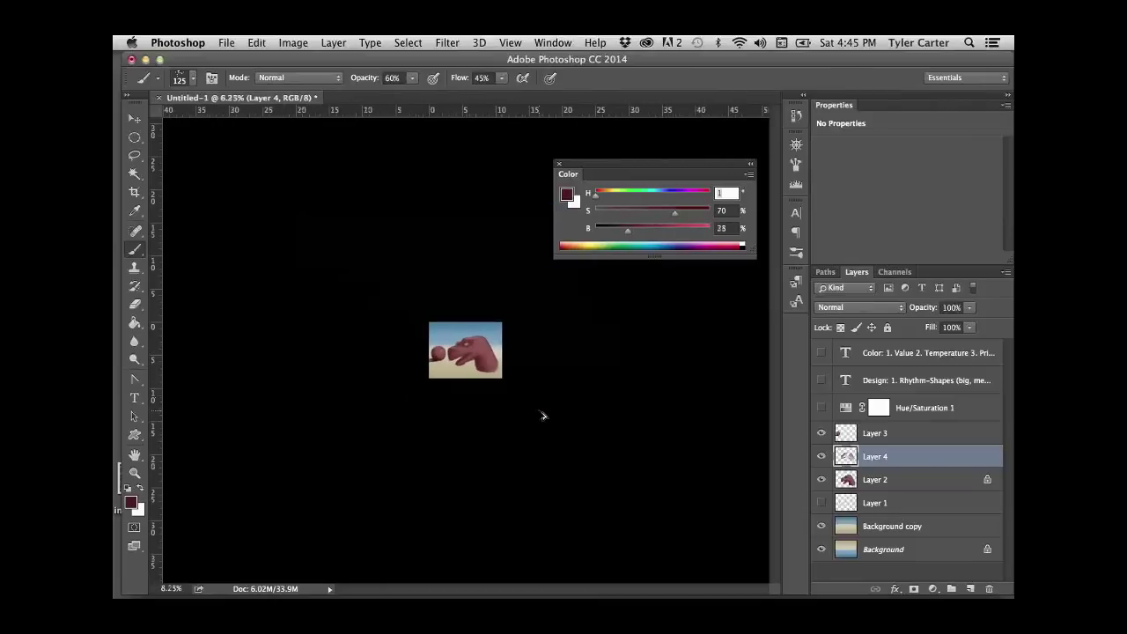
{"action": "key", "text": "super+plus"}
{"action": "key", "text": "super+plus"}
{"action": "key", "text": "super+plus"}
{"action": "key", "text": "super+plus"}
{"action": "key", "text": "super+plus"}
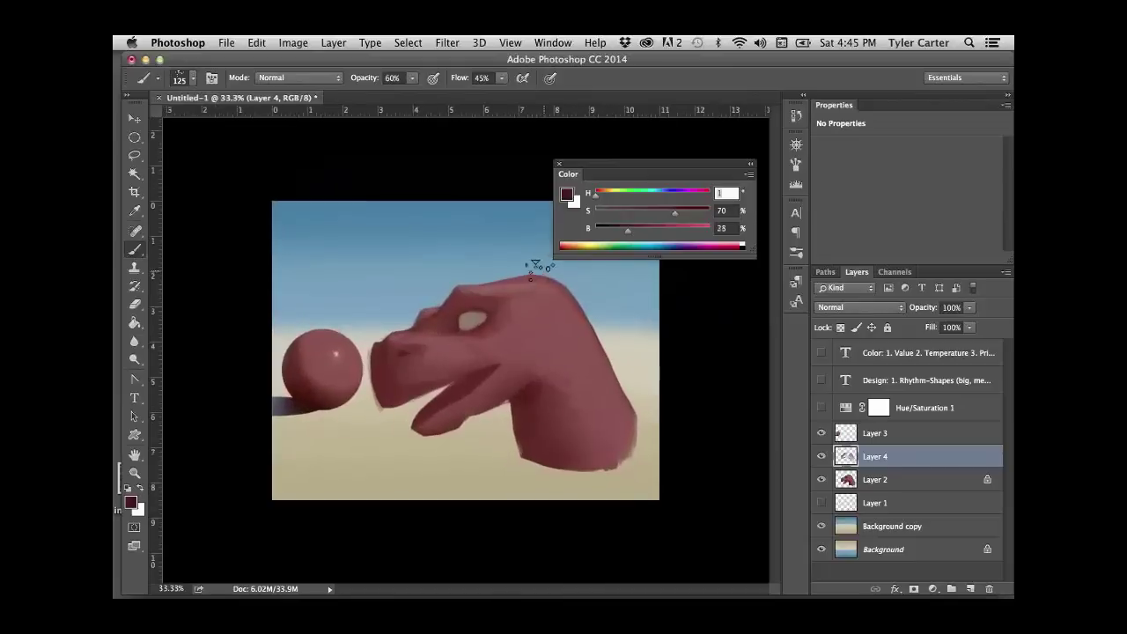
- Deepen the throat shadow with sampled dark red, and refine the lower jaw with a 45 px brush in reds sampled from the mouth and neck
{"action": "left_click", "coordinate": [537, 384], "text": "alt"}
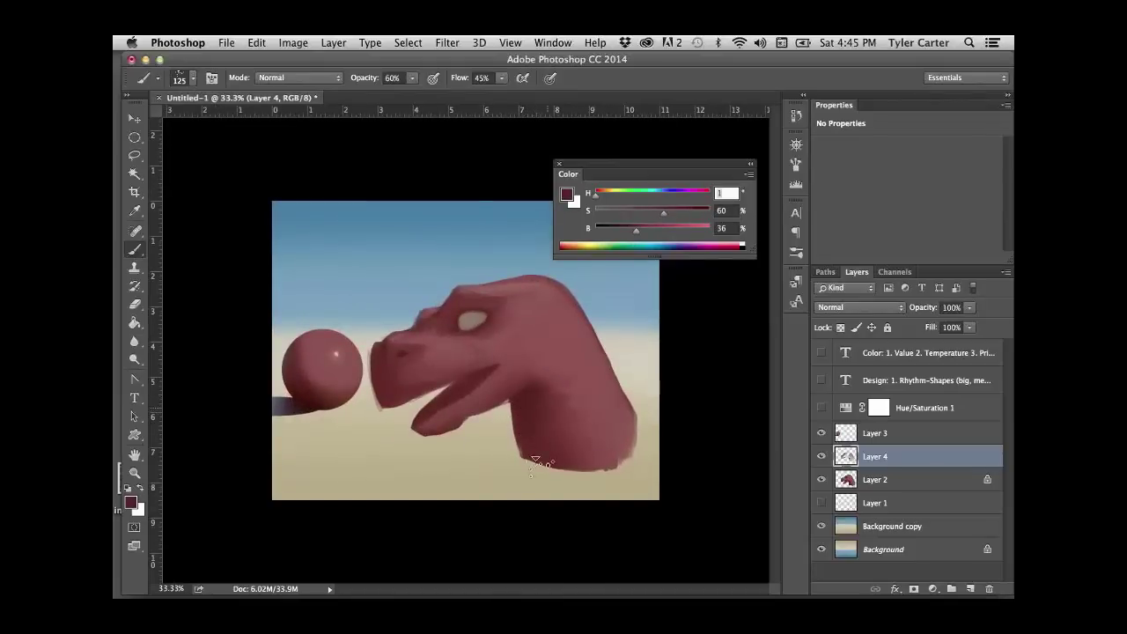
{"action": "key", "text": "bracketleft"}
{"action": "key", "text": "bracketleft"}
{"action": "key", "text": "bracketleft"}
{"action": "key", "text": "bracketleft"}
{"action": "key", "text": "bracketleft"}
{"action": "key", "text": "bracketleft"}
{"action": "key", "text": "bracketleft"}
{"action": "left_click", "coordinate": [457, 387], "text": "alt"}
{"action": "key", "text": "bracketright"}
{"action": "key", "text": "bracketright"}
{"action": "left_click", "coordinate": [518, 389], "text": "alt"}
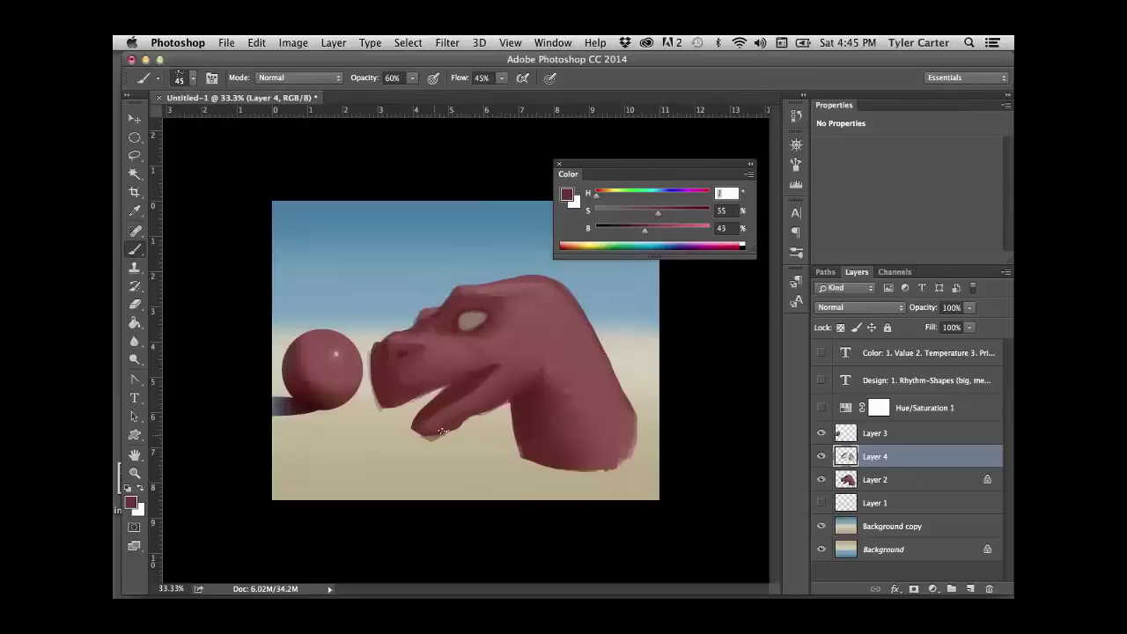
- Reshape the underside and tip of the lower jaw with reds sampled from both jaws
{"action": "left_click", "coordinate": [479, 398], "text": "alt"}
{"action": "left_click", "coordinate": [421, 400], "text": "alt"}
{"action": "left_click_drag", "start_coordinate": [416, 432], "coordinate": [448, 428]}
{"action": "left_click", "coordinate": [426, 412], "text": "alt"}
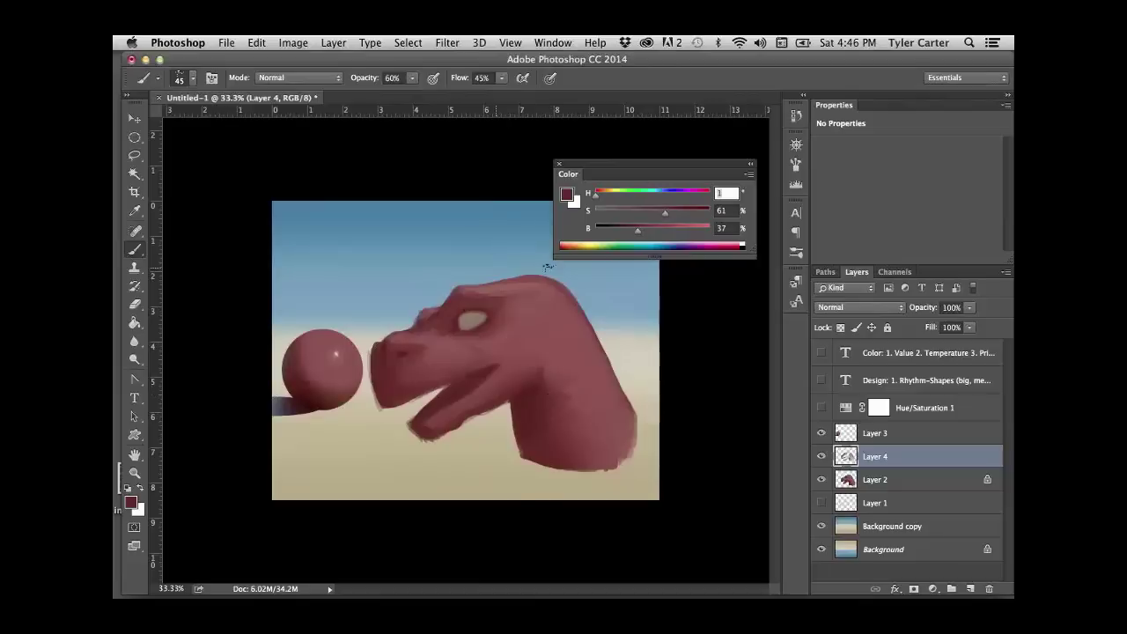
- Enlarge the brush to 80 px and sample light and dark reds from the sphere
{"action": "key", "text": "bracketright"}
{"action": "key", "text": "bracketright"}
{"action": "key", "text": "bracketright"}
{"action": "key", "text": "bracketright"}
{"action": "key", "text": "bracketright"}
{"action": "left_click", "coordinate": [321, 347], "text": "alt"}
{"action": "left_click", "coordinate": [301, 380], "text": "alt"}
- Lasso the mouth interior, the throat shadow and the area beneath the eye, and merge Layer 4 into Layer 2
{"action": "key", "text": "l"}
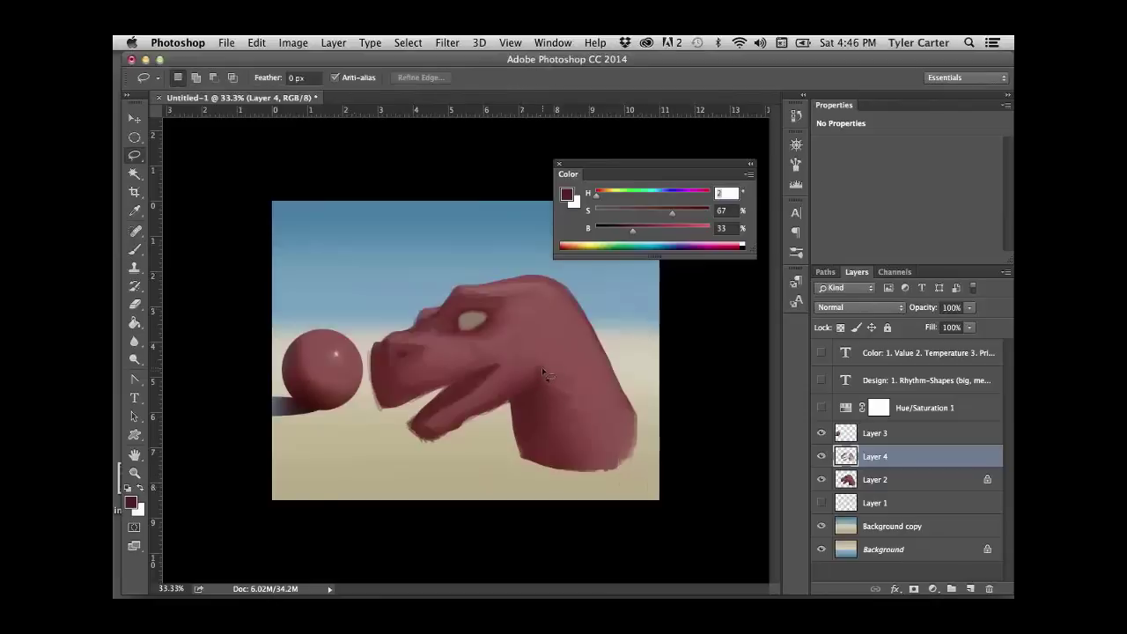
{"action": "mouse_move", "coordinate": [544, 397]}
{"action": "left_mouse_down"}
{"action": "mouse_move", "coordinate": [513, 443]}
{"action": "mouse_move", "coordinate": [503, 413]}
{"action": "mouse_move", "coordinate": [530, 395]}
{"action": "mouse_move", "coordinate": [543, 359]}
{"action": "mouse_move", "coordinate": [444, 407]}
{"action": "mouse_move", "coordinate": [437, 394]}
{"action": "mouse_move", "coordinate": [496, 366]}
{"action": "left_mouse_up"}
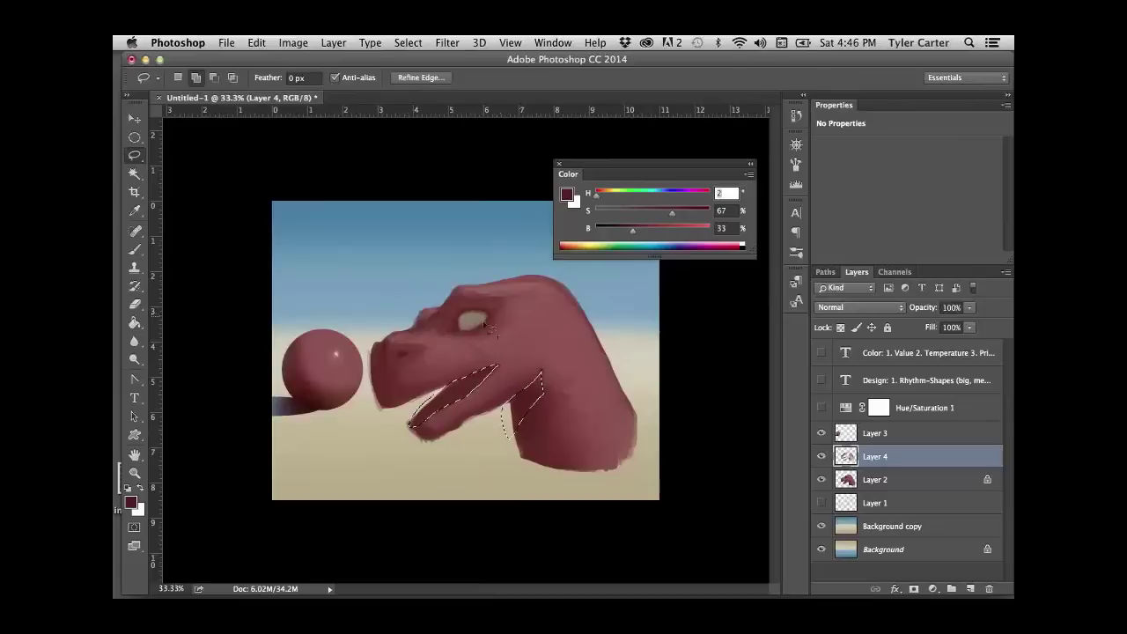
{"action": "mouse_move", "coordinate": [493, 318]}
{"action": "left_mouse_down"}
{"action": "mouse_move", "coordinate": [472, 340]}
{"action": "mouse_move", "coordinate": [440, 334]}
{"action": "mouse_move", "coordinate": [498, 307]}
{"action": "left_mouse_up"}
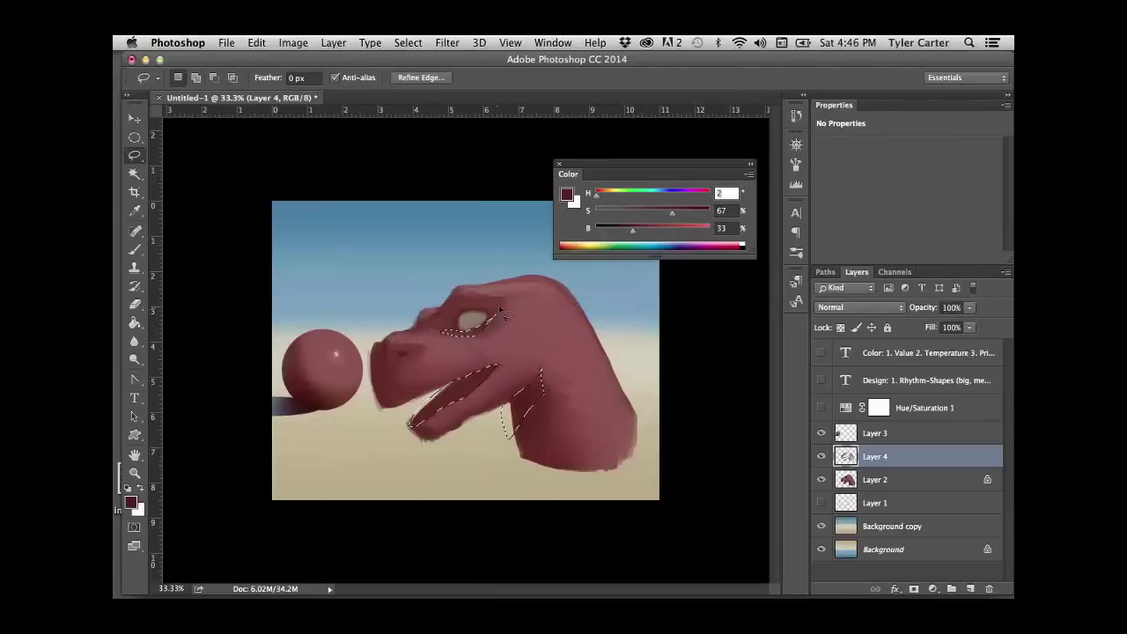
{"action": "key", "text": "super+e"}
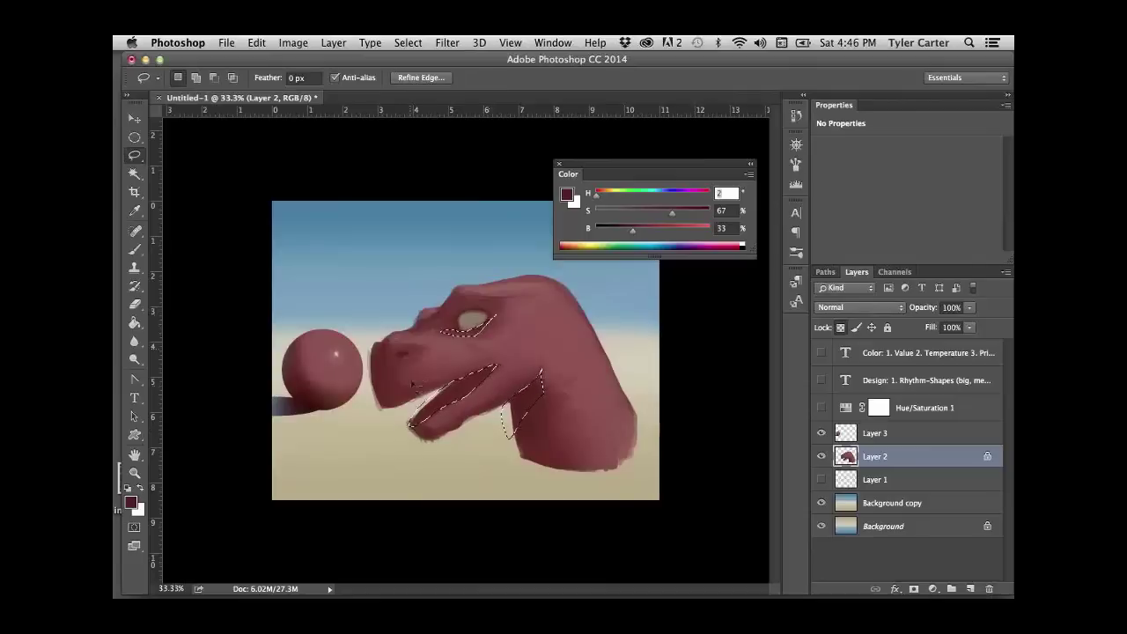
{"action": "key", "text": "shift"}
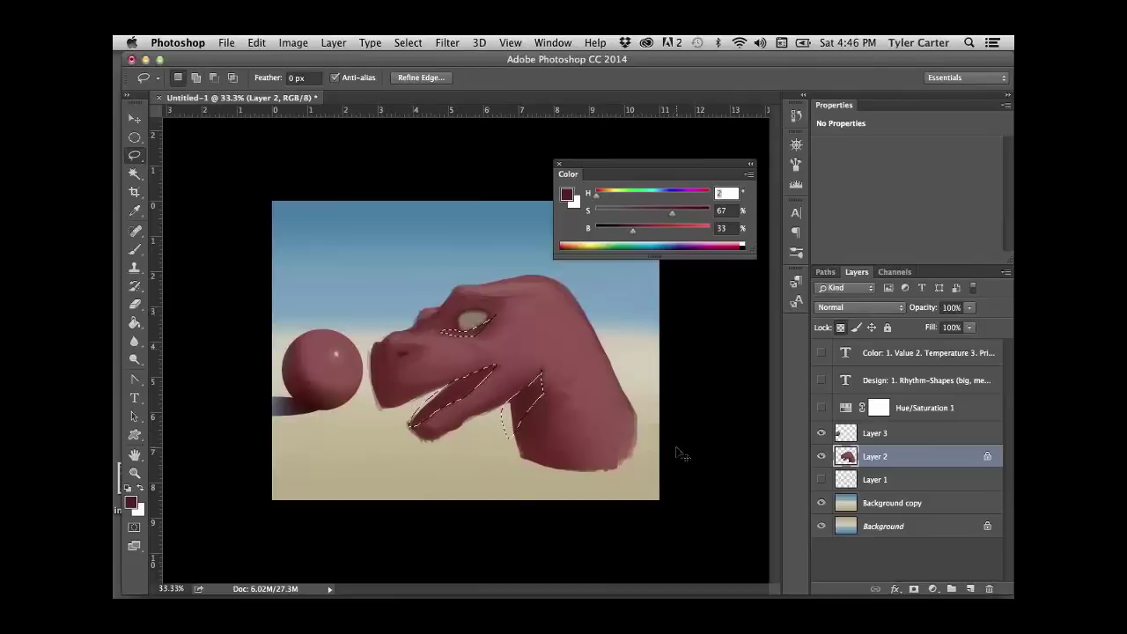
- Hide the selection edges and darken the selected areas with Levels, using a black input of 12 and a lowered white output
{"action": "key", "text": "super+h"}
{"action": "key", "text": "super+l"}
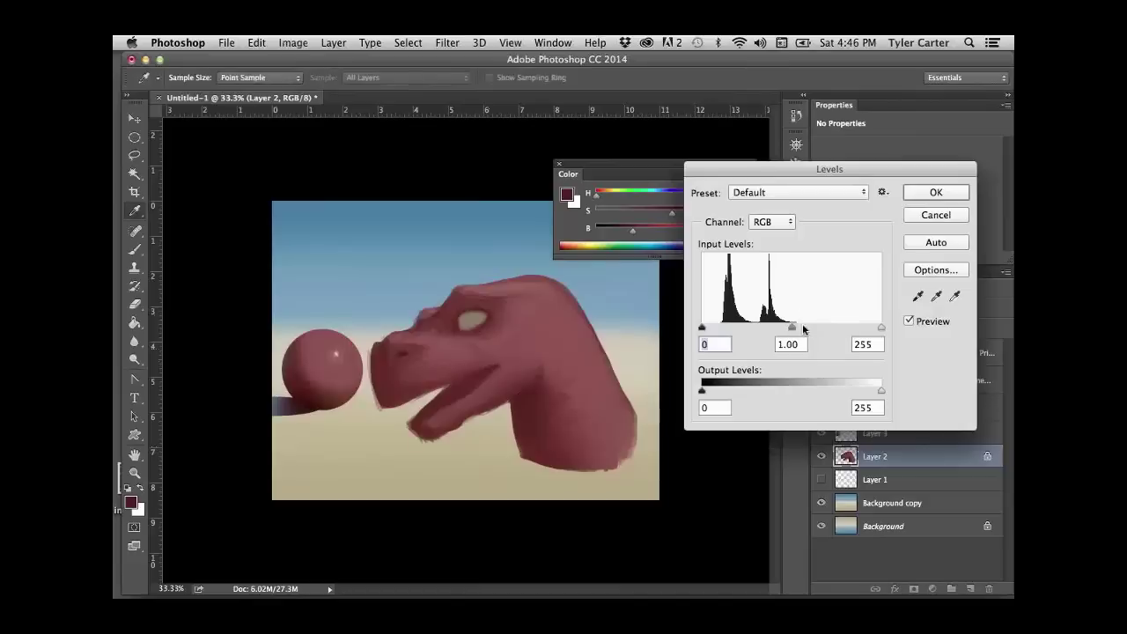
{"action": "left_click_drag", "start_coordinate": [701, 327], "coordinate": [710, 329]}
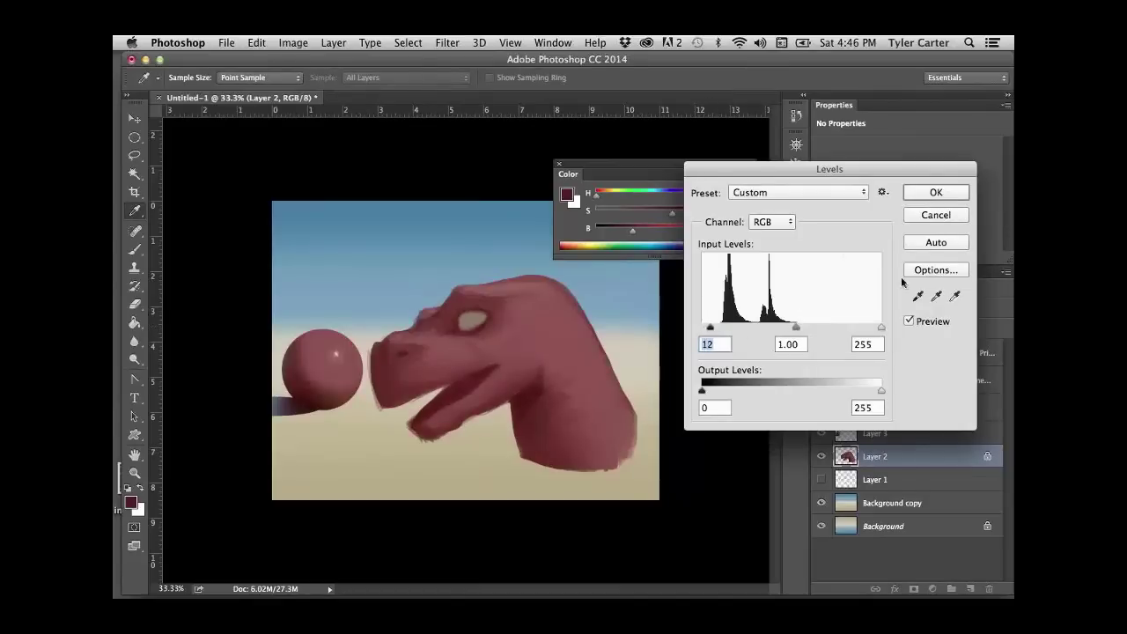
{"action": "left_click_drag", "start_coordinate": [881, 390], "coordinate": [867, 391]}
{"action": "left_click", "coordinate": [934, 194]}
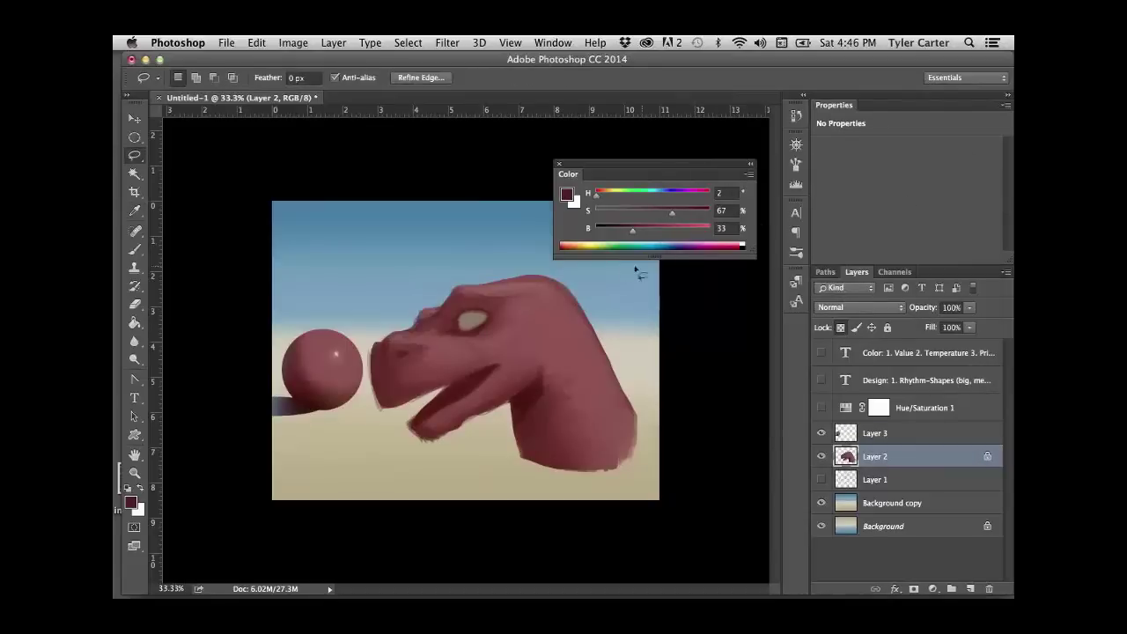
- Model the snout around the nostril with an 80 px brush in lighter reds sampled from beside the eye and the sphere
{"action": "key", "text": "b"}
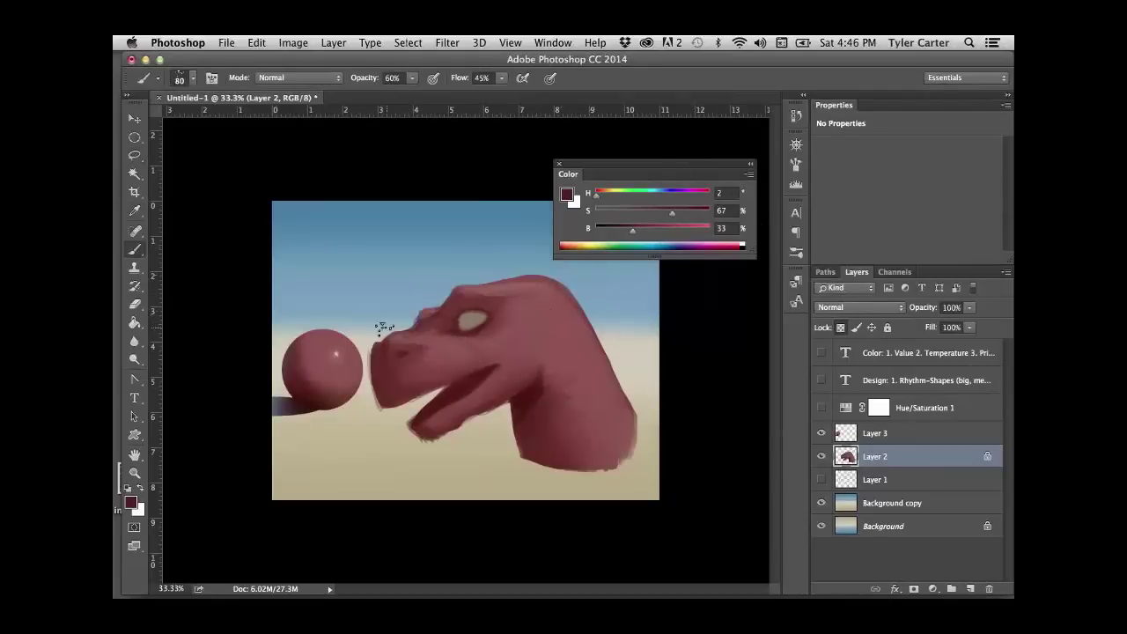
{"action": "left_click", "coordinate": [443, 335], "text": "alt"}
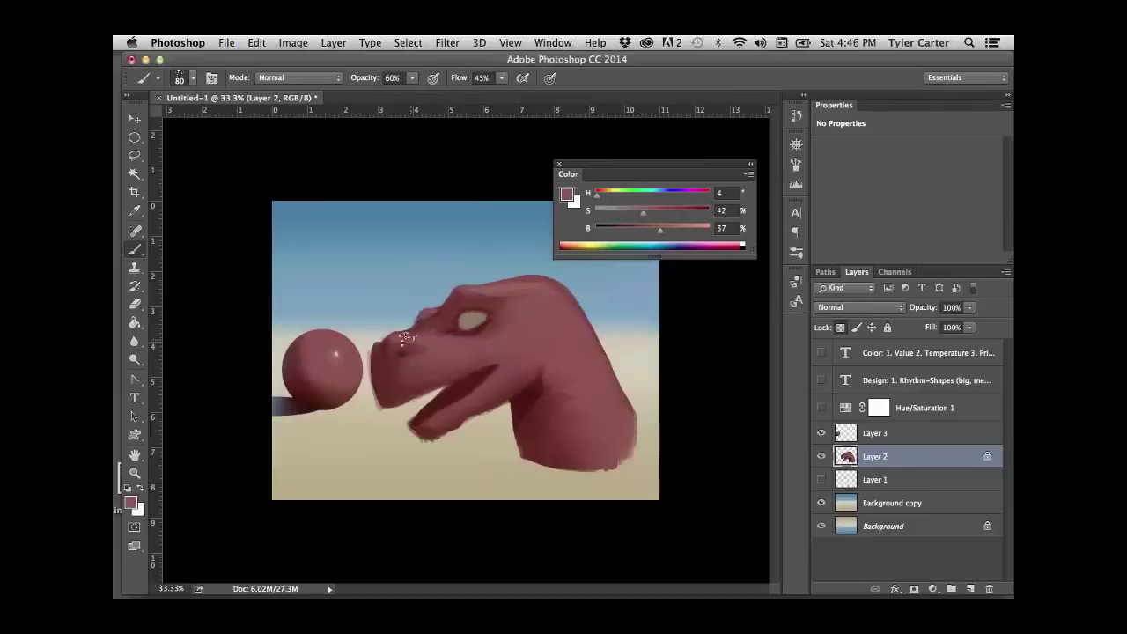
{"action": "left_click", "coordinate": [340, 351], "text": "alt"}
- Define the back edge of the jaw where it meets the neck with dark and mid reds sampled from the neck and cheek
{"action": "left_click", "coordinate": [554, 402], "text": "alt"}
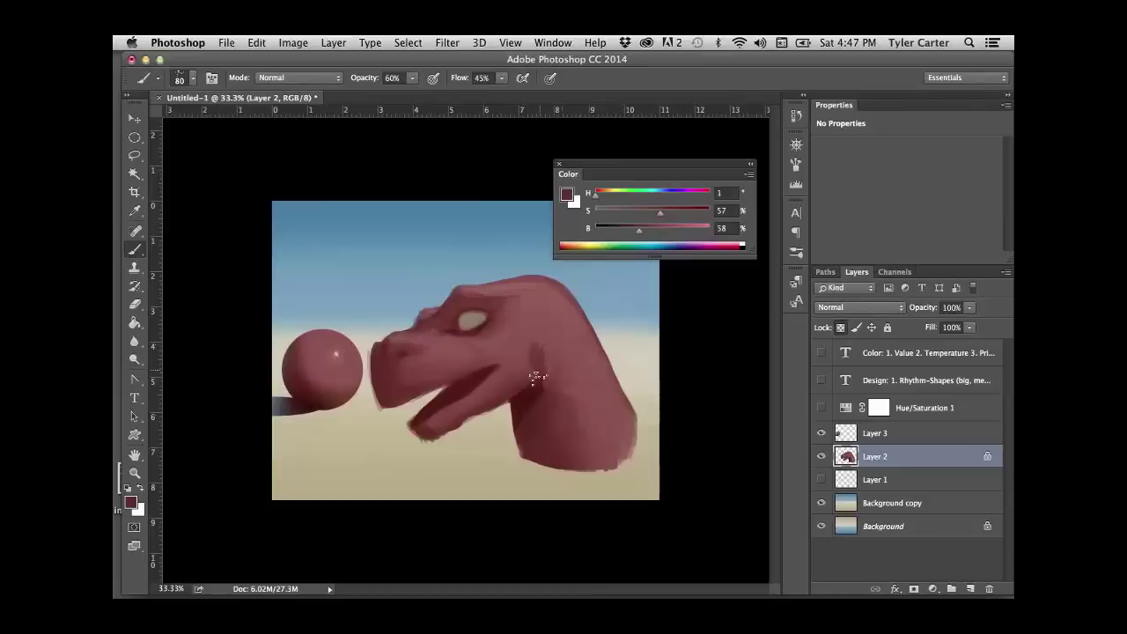
{"action": "left_click", "coordinate": [526, 360], "text": "alt"}
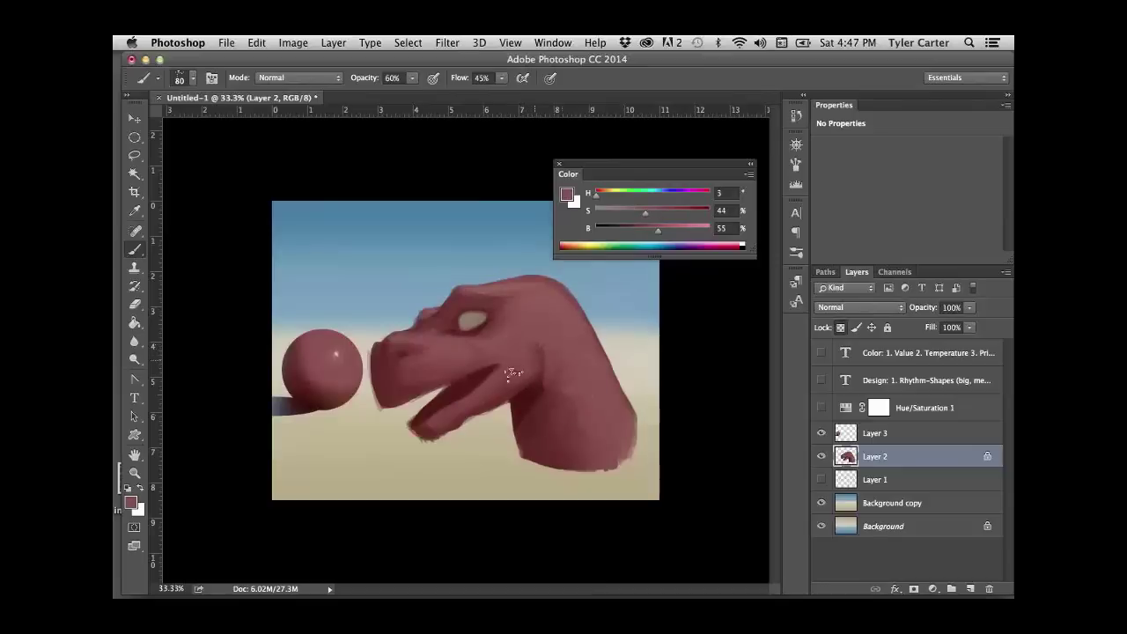
{"action": "left_click", "coordinate": [546, 358], "text": "alt"}
{"action": "left_click", "coordinate": [534, 329], "text": "alt"}
- On a new layer above Layer 2, paint pale blue markings (H 207, S 29, B 72) along the neck, head and snout with a 35 px brush
{"action": "left_click", "coordinate": [661, 193]}
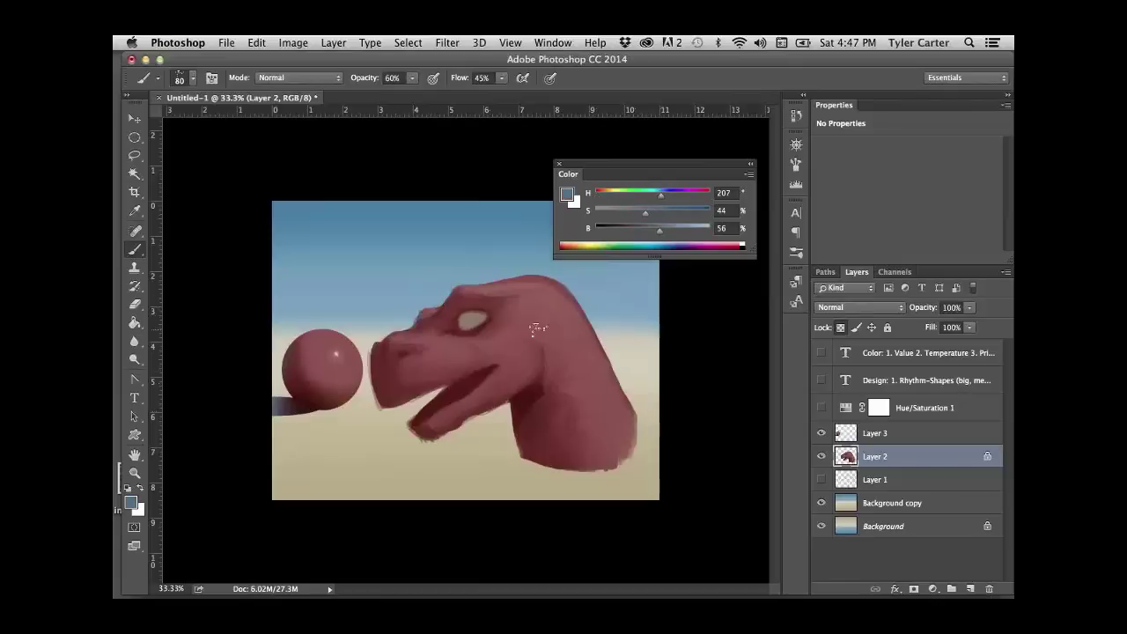
{"action": "left_click", "coordinate": [970, 588]}
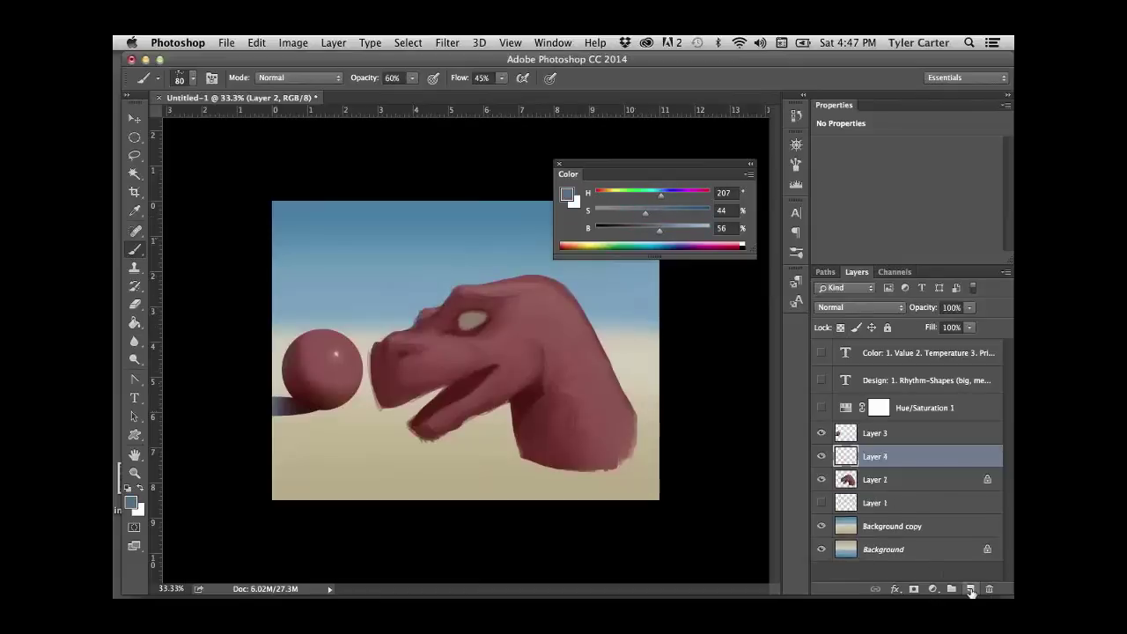
{"action": "left_click", "coordinate": [630, 212]}
{"action": "key", "text": "super+z"}
{"action": "left_click", "coordinate": [676, 229]}
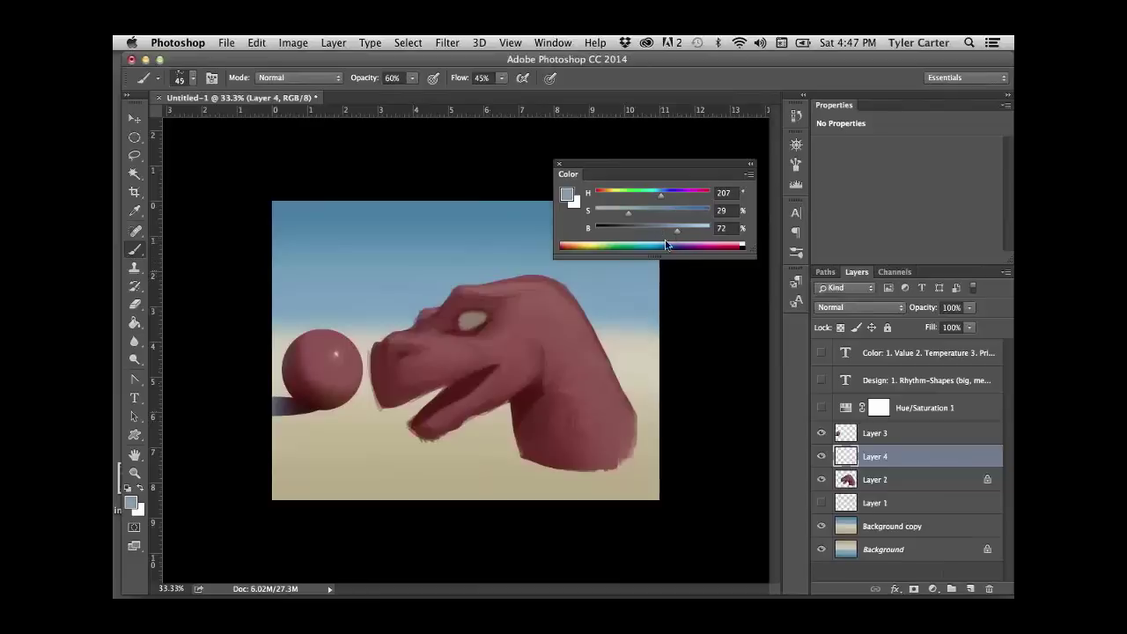
{"action": "key", "text": "bracketleft"}
{"action": "mouse_move", "coordinate": [619, 433]}
{"action": "left_mouse_down"}
{"action": "mouse_move", "coordinate": [605, 377]}
{"action": "mouse_move", "coordinate": [600, 408]}
{"action": "mouse_move", "coordinate": [591, 336]}
{"action": "mouse_move", "coordinate": [584, 380]}
{"action": "mouse_move", "coordinate": [579, 320]}
{"action": "mouse_move", "coordinate": [580, 336]}
{"action": "mouse_move", "coordinate": [537, 331]}
{"action": "mouse_move", "coordinate": [570, 324]}
{"action": "mouse_move", "coordinate": [568, 350]}
{"action": "mouse_move", "coordinate": [573, 310]}
{"action": "mouse_move", "coordinate": [565, 303]}
{"action": "mouse_move", "coordinate": [558, 321]}
{"action": "mouse_move", "coordinate": [553, 288]}
{"action": "mouse_move", "coordinate": [532, 285]}
{"action": "mouse_move", "coordinate": [536, 318]}
{"action": "mouse_move", "coordinate": [523, 290]}
{"action": "mouse_move", "coordinate": [535, 286]}
{"action": "mouse_move", "coordinate": [507, 292]}
{"action": "left_mouse_up"}
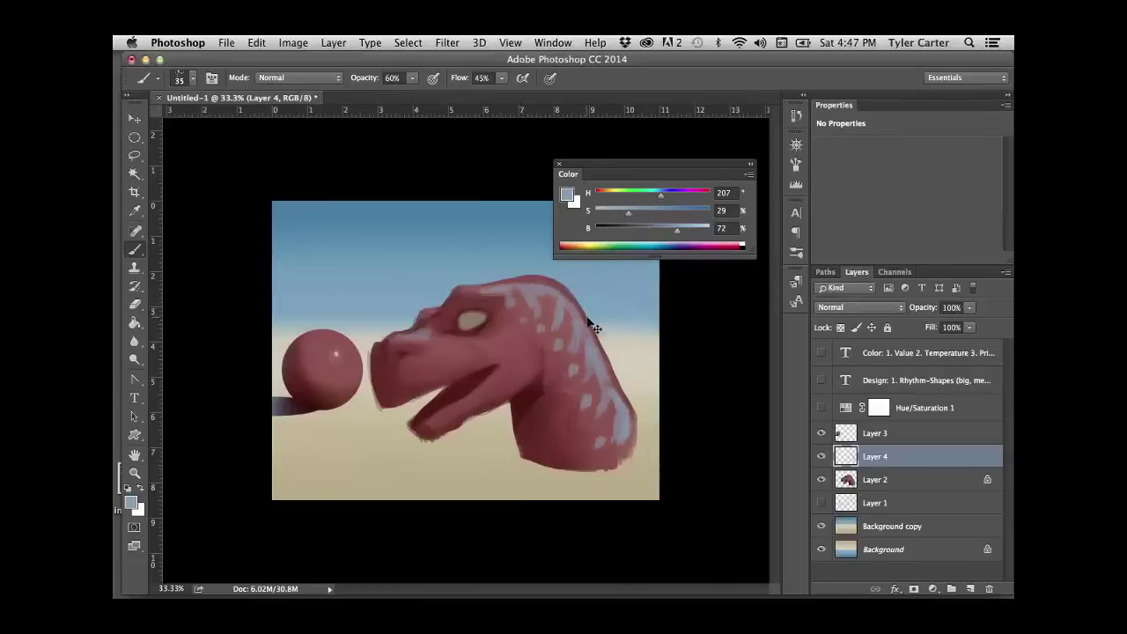
{"action": "key", "text": "super+j"}
{"action": "key", "text": "super+j"}
{"action": "key", "text": "super+alt+z"}
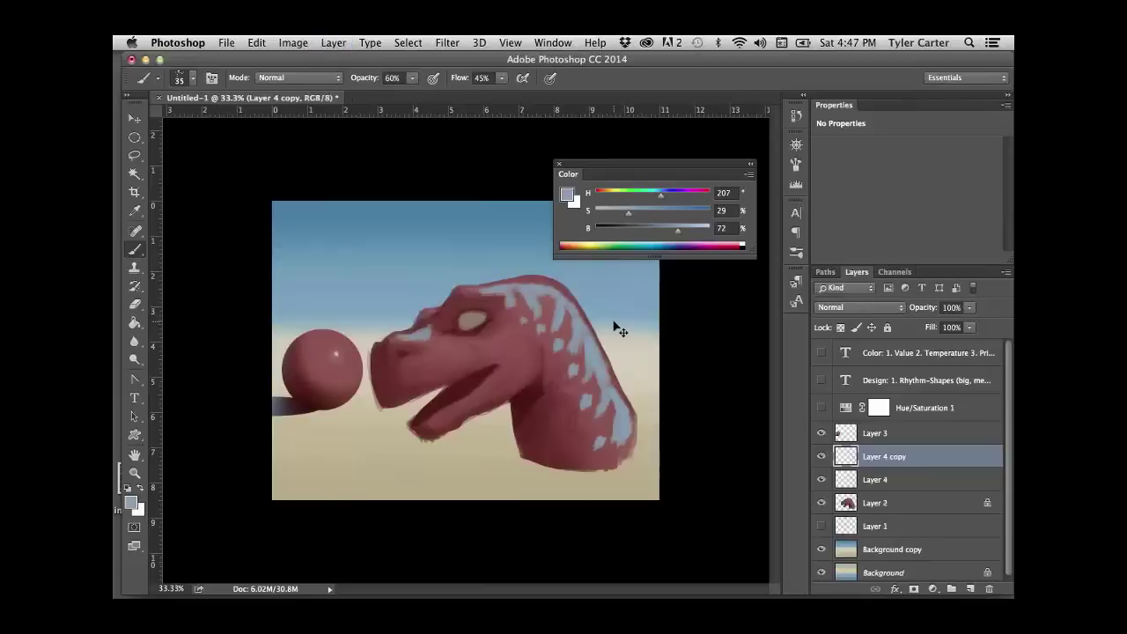
{"action": "key", "text": "super+alt+z"}
- Hide Layer 4 with the blue markings, sample dark red from the mouth and make Layer 2 active
{"action": "left_click", "coordinate": [820, 456]}
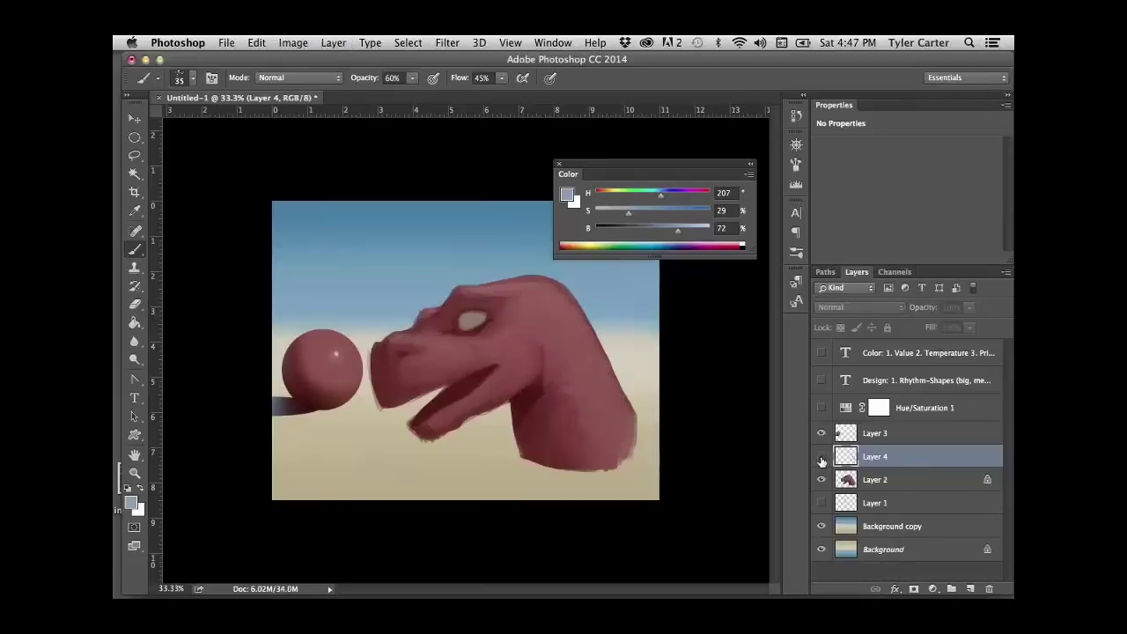
{"action": "left_click", "coordinate": [431, 378], "text": "alt"}
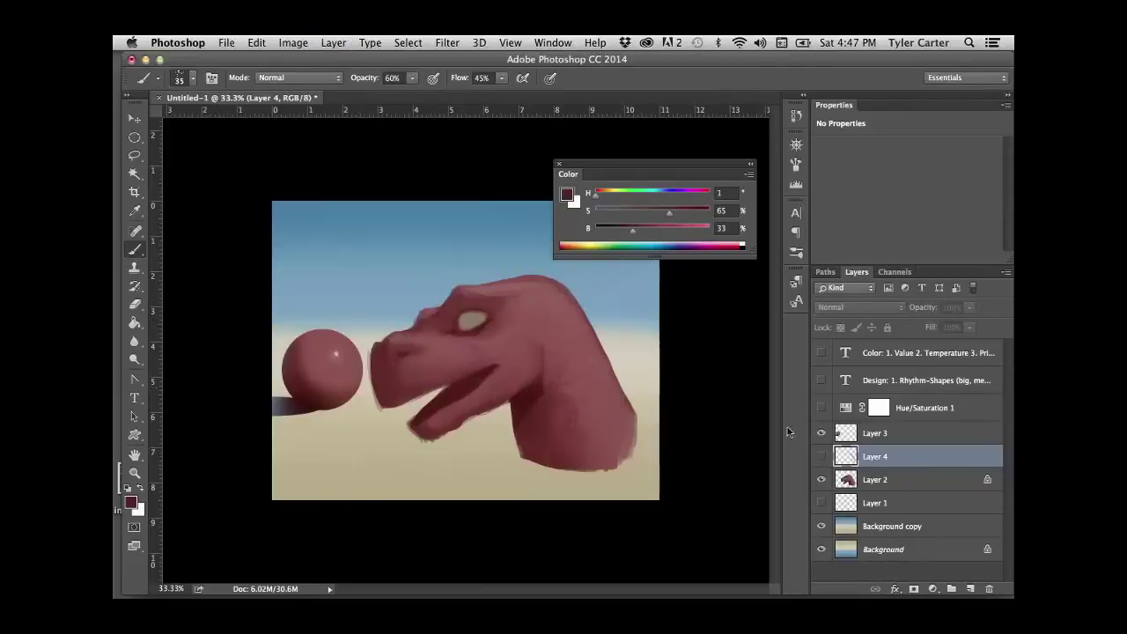
{"action": "left_click", "coordinate": [383, 369], "text": "super"}
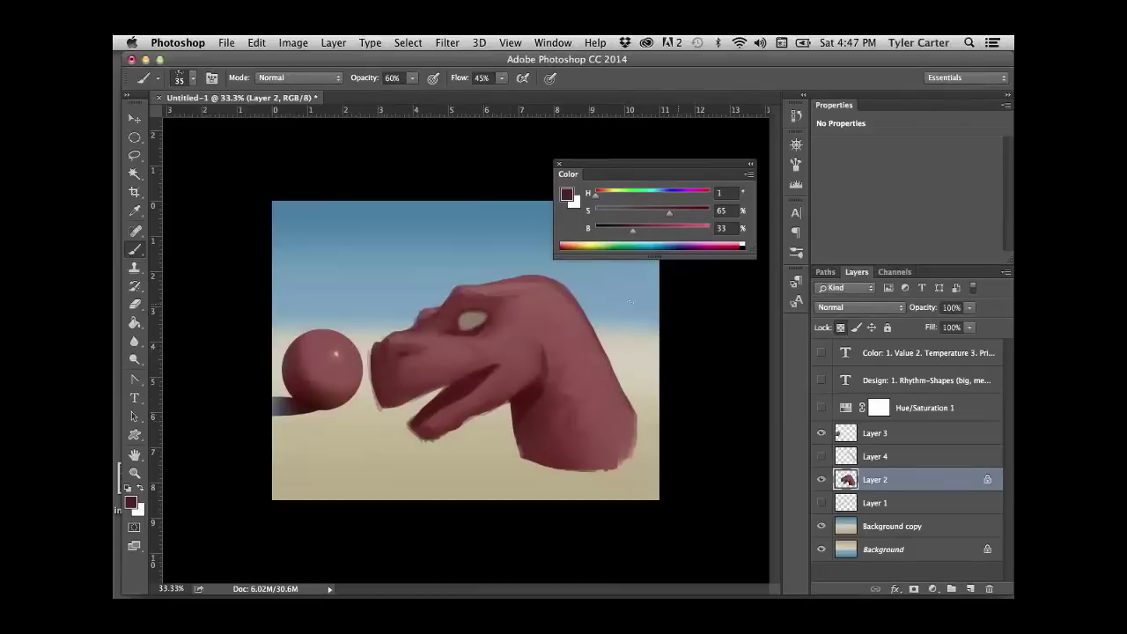
- Shade the upper part of the eyeball with a 70 px brush in a darkened eye colour (H 37, S 38, B 35)
{"action": "left_click", "coordinate": [478, 313], "text": "alt"}
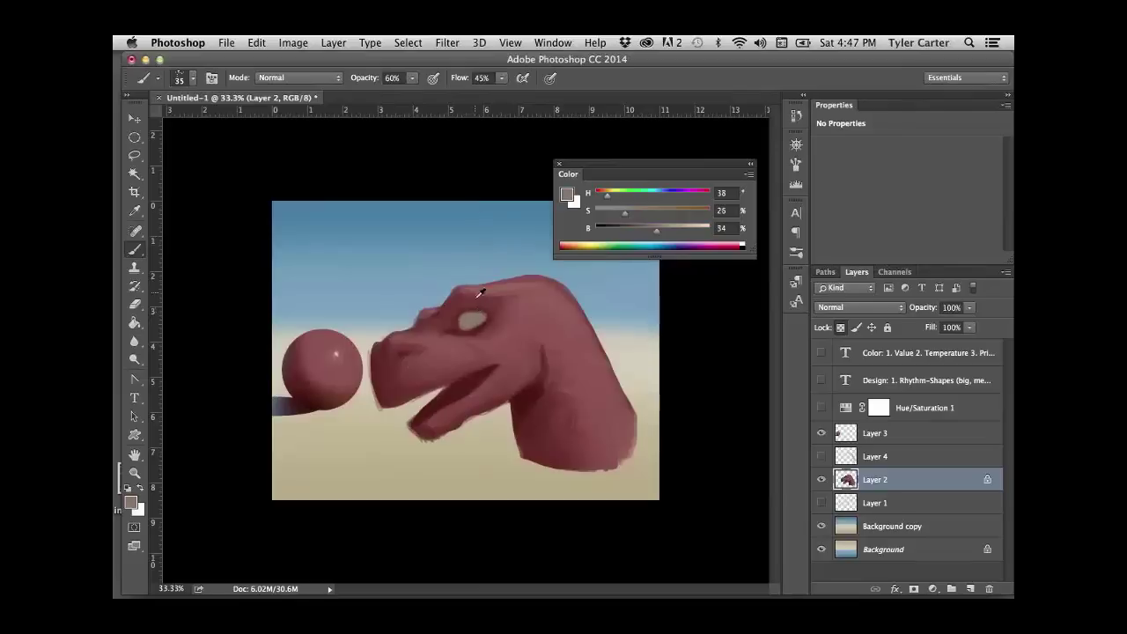
{"action": "left_click", "coordinate": [465, 324], "text": "alt"}
{"action": "left_click_drag", "start_coordinate": [661, 235], "coordinate": [630, 213]}
{"action": "left_click_drag", "start_coordinate": [655, 226], "coordinate": [638, 212]}
{"action": "key", "text": "bracketright"}
{"action": "key", "text": "bracketright"}
{"action": "key", "text": "bracketright"}
{"action": "key", "text": "bracketright"}
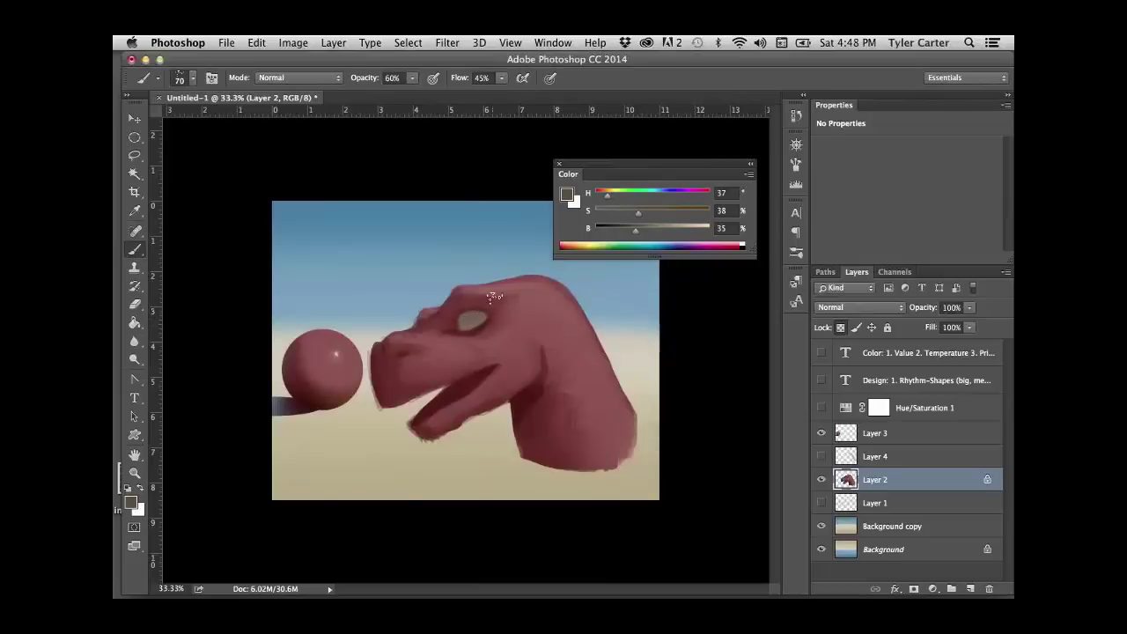
{"action": "left_click", "coordinate": [474, 317], "text": "alt"}
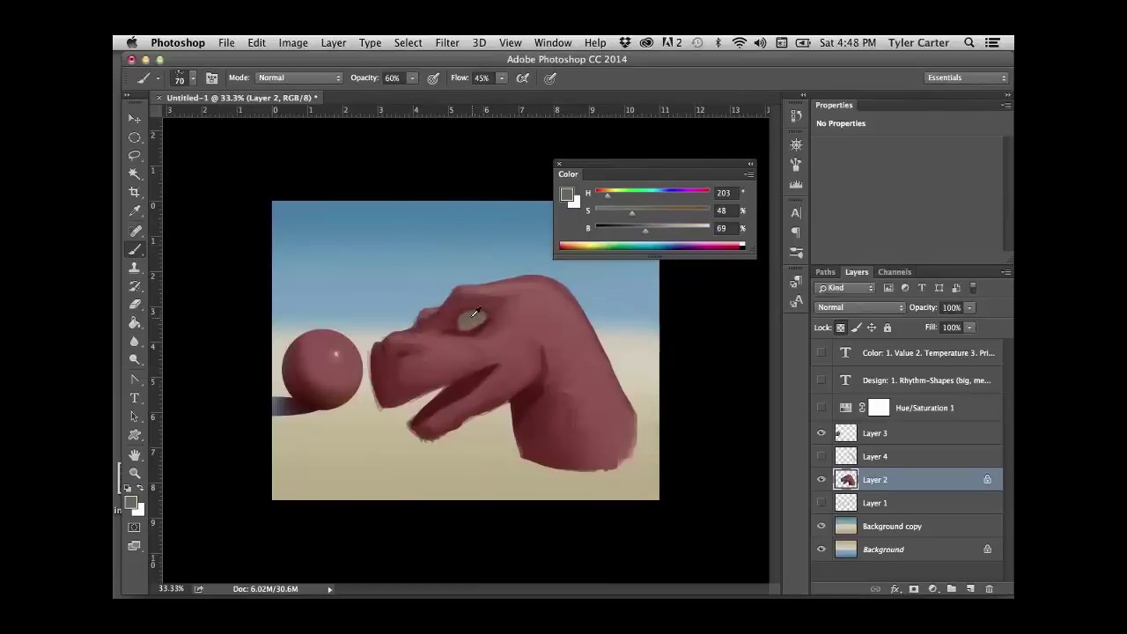
{"action": "left_click", "coordinate": [473, 315]}
- Paint a dark slit pupil (H 38, S 68, B 12) in the eye with a 40 px brush, undoing a stray stroke
{"action": "left_click_drag", "start_coordinate": [669, 231], "coordinate": [608, 229]}
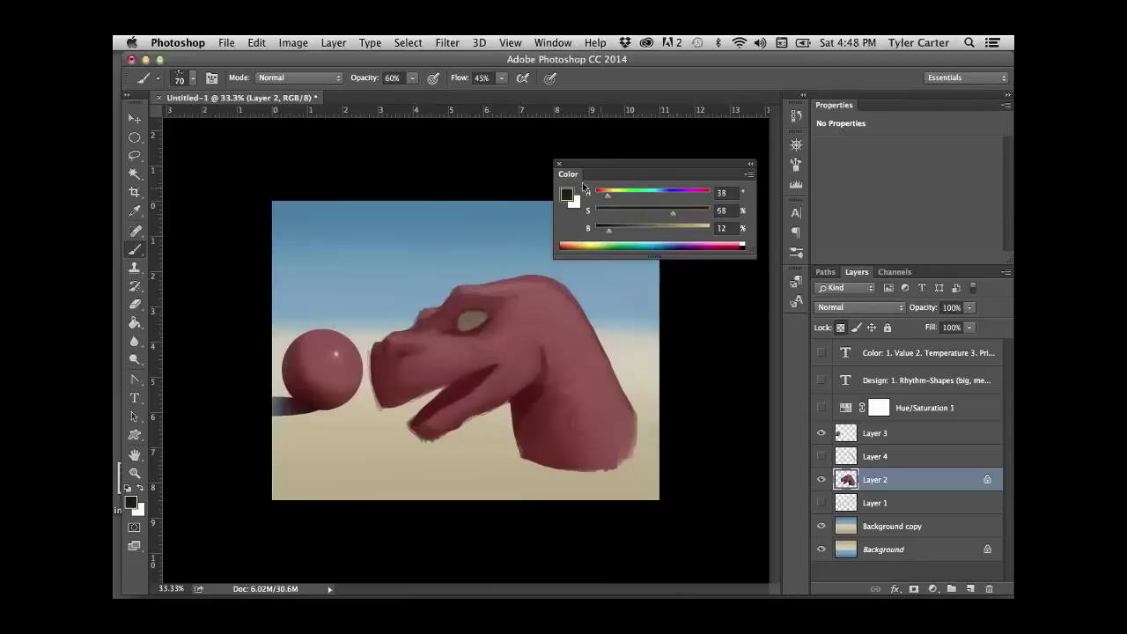
{"action": "key", "text": "bracketleft"}
{"action": "key", "text": "bracketleft"}
{"action": "key", "text": "bracketright"}
{"action": "left_click", "coordinate": [480, 318], "text": "alt"}
{"action": "left_click_drag", "start_coordinate": [640, 212], "coordinate": [663, 211]}
{"action": "key", "text": "super+z"}
- Refine the eyelids and the rim around the eye with reds sampled from the surrounding skin
{"action": "left_click", "coordinate": [484, 328], "text": "alt"}
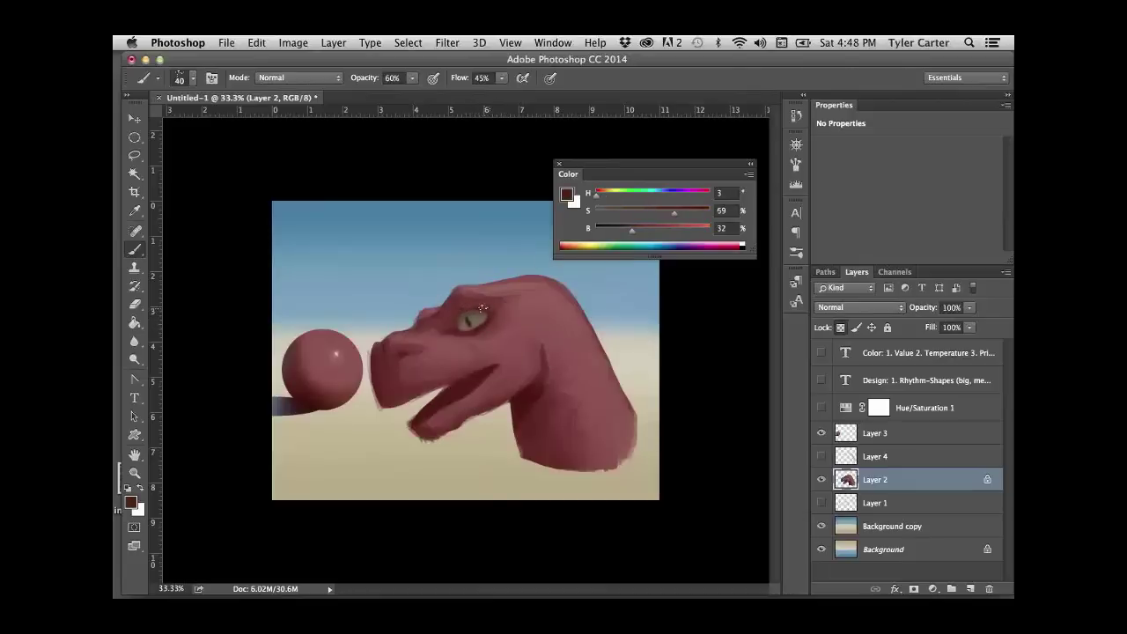
{"action": "left_click", "coordinate": [440, 329], "text": "alt"}
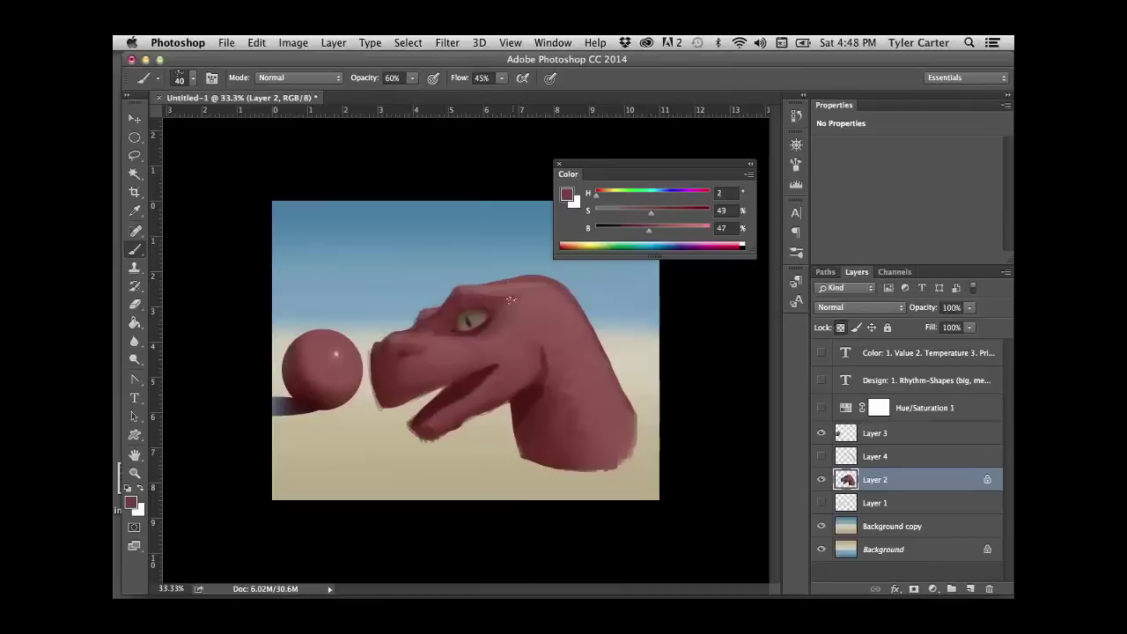
{"action": "left_click", "coordinate": [487, 307], "text": "alt"}
{"action": "left_click", "coordinate": [479, 332], "text": "alt"}
{"action": "left_click", "coordinate": [487, 315], "text": "alt"}
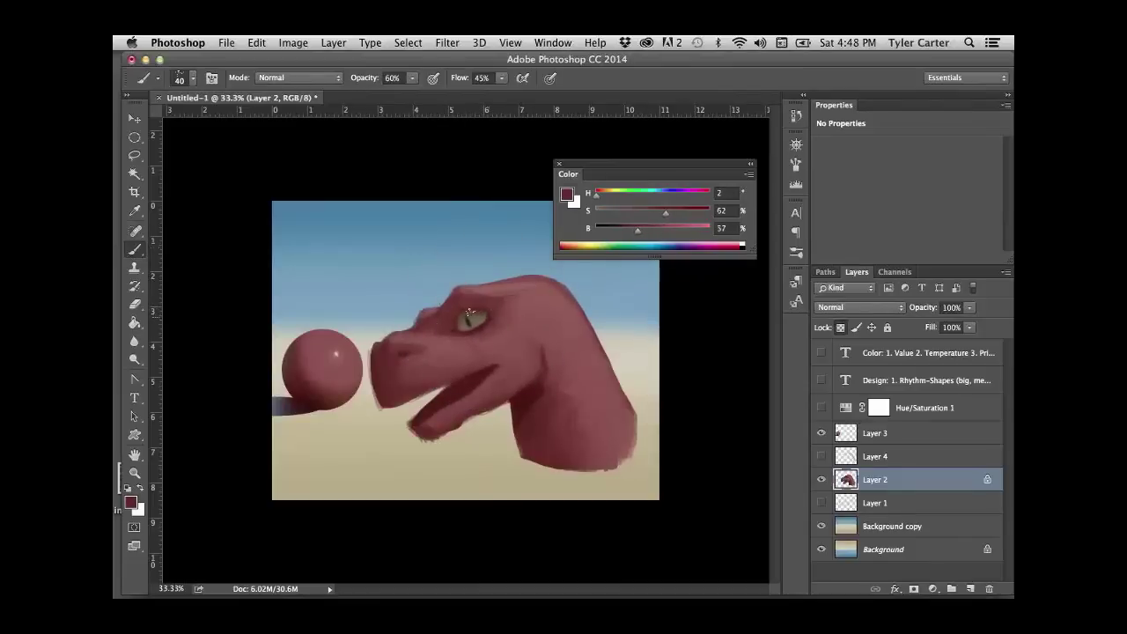
- Undo the last stroke and rework the brow and upper eyelid with reds sampled from the surrounding skin using a 40 px brush
{"action": "key", "text": "super+z"}
{"action": "left_click", "coordinate": [450, 322], "text": "alt"}
{"action": "left_click", "coordinate": [465, 294], "text": "alt"}
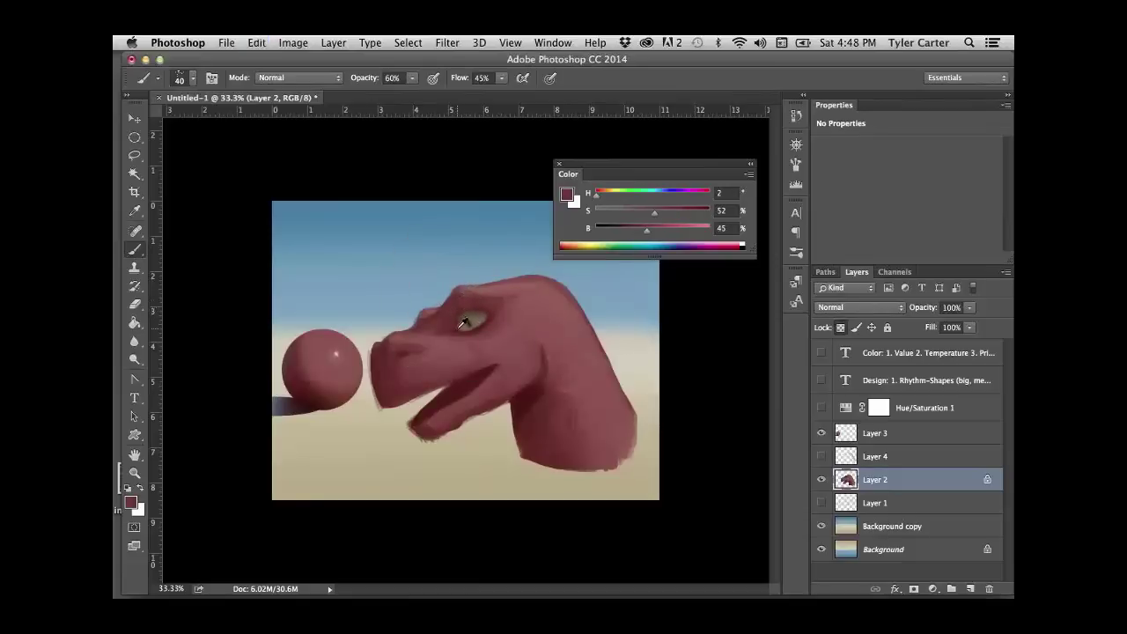
{"action": "left_click", "coordinate": [458, 299], "text": "alt"}
{"action": "left_click", "coordinate": [465, 292], "text": "alt"}
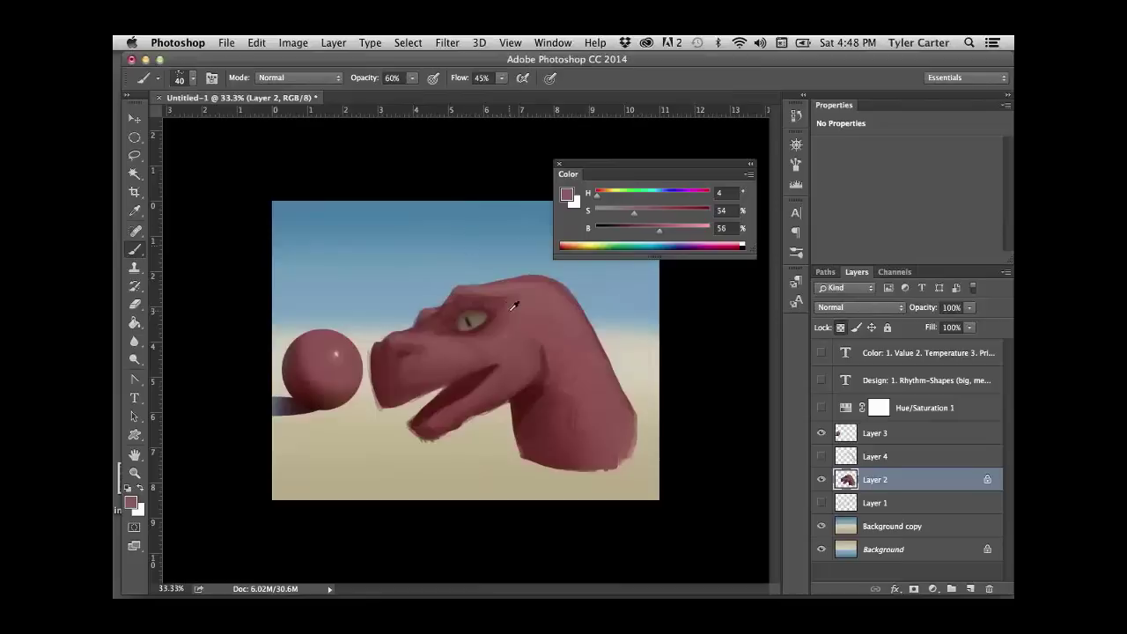
- Lasso the upward-facing planes along the crown, brow, snout, cheek ridge and back of the neck, and hide the selection edges
{"action": "key", "text": "l"}
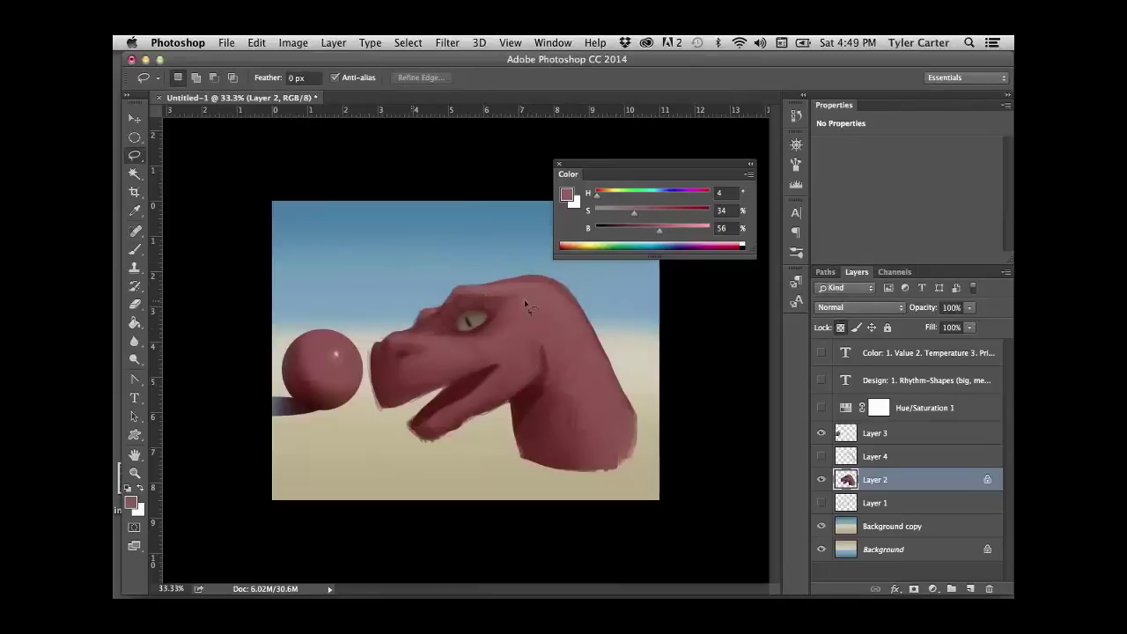
{"action": "mouse_move", "coordinate": [529, 285]}
{"action": "left_mouse_down"}
{"action": "mouse_move", "coordinate": [458, 300]}
{"action": "mouse_move", "coordinate": [463, 287]}
{"action": "left_mouse_up"}
{"action": "left_click_drag", "start_coordinate": [552, 297], "coordinate": [554, 298]}
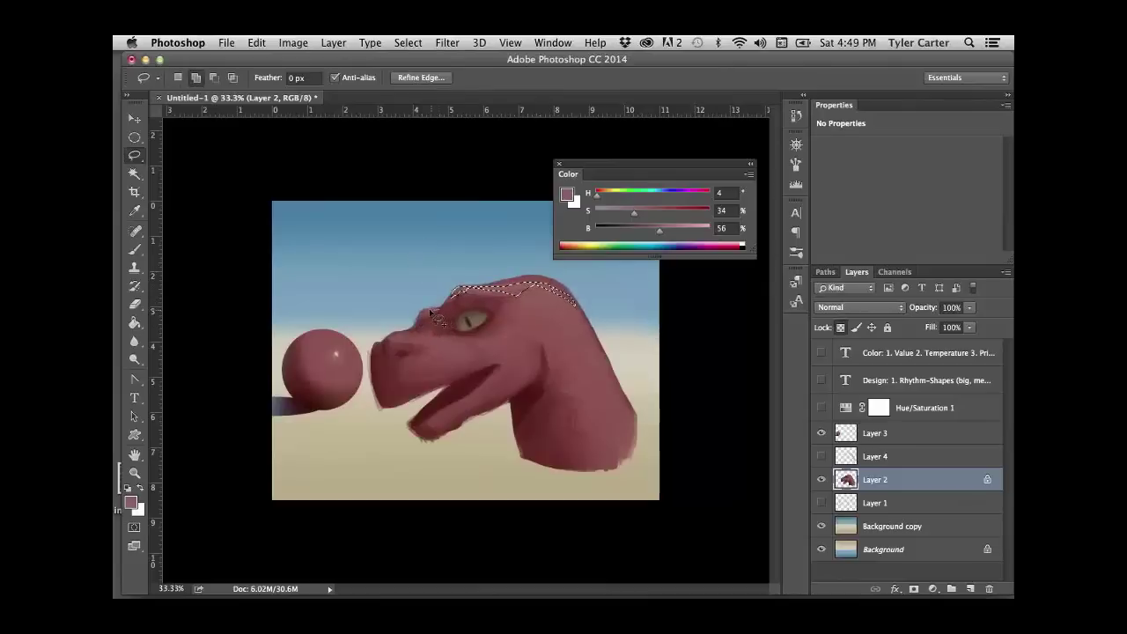
{"action": "mouse_move", "coordinate": [432, 312]}
{"action": "left_mouse_down"}
{"action": "mouse_move", "coordinate": [399, 341]}
{"action": "mouse_move", "coordinate": [437, 335]}
{"action": "mouse_move", "coordinate": [401, 334]}
{"action": "mouse_move", "coordinate": [383, 352]}
{"action": "mouse_move", "coordinate": [437, 344]}
{"action": "left_mouse_up"}
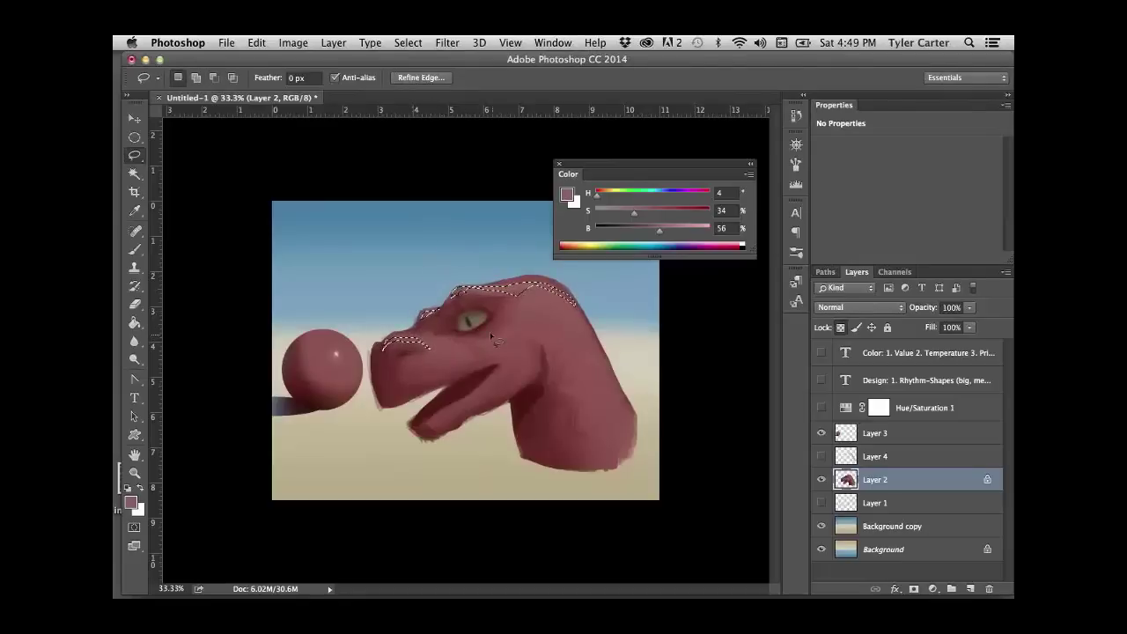
{"action": "key", "text": "shift"}
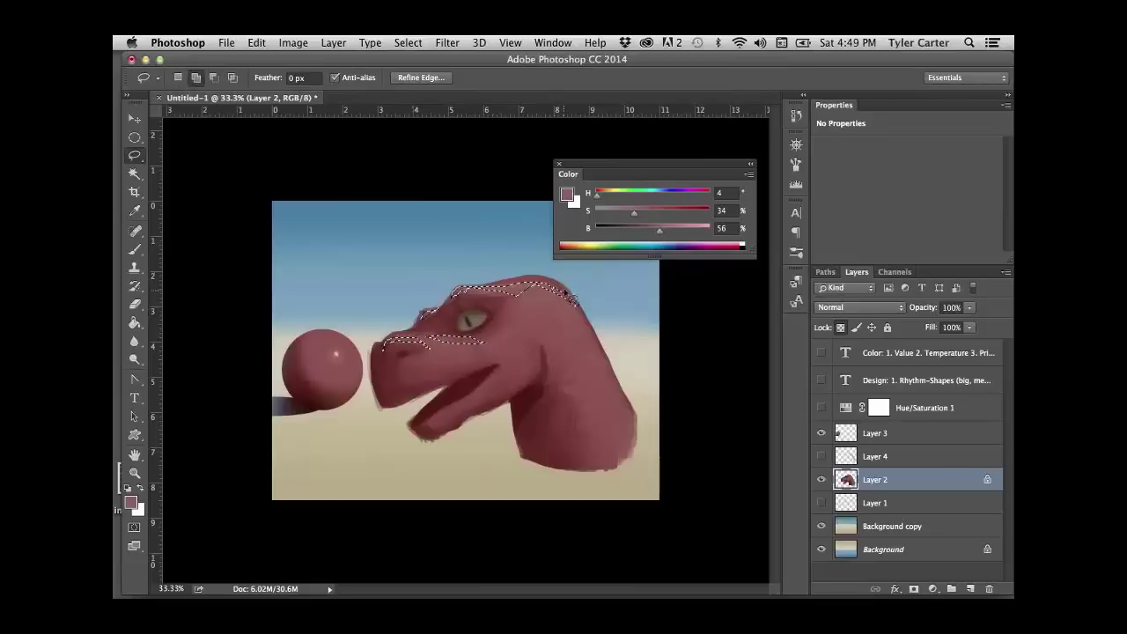
{"action": "key", "text": "shift"}
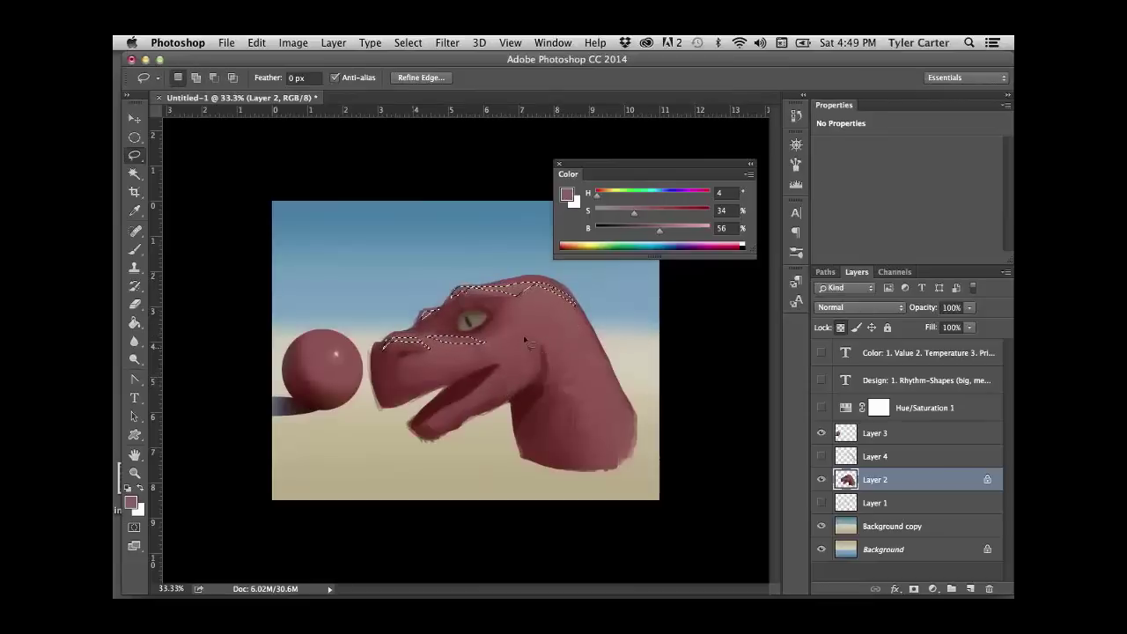
{"action": "key", "text": "shift"}
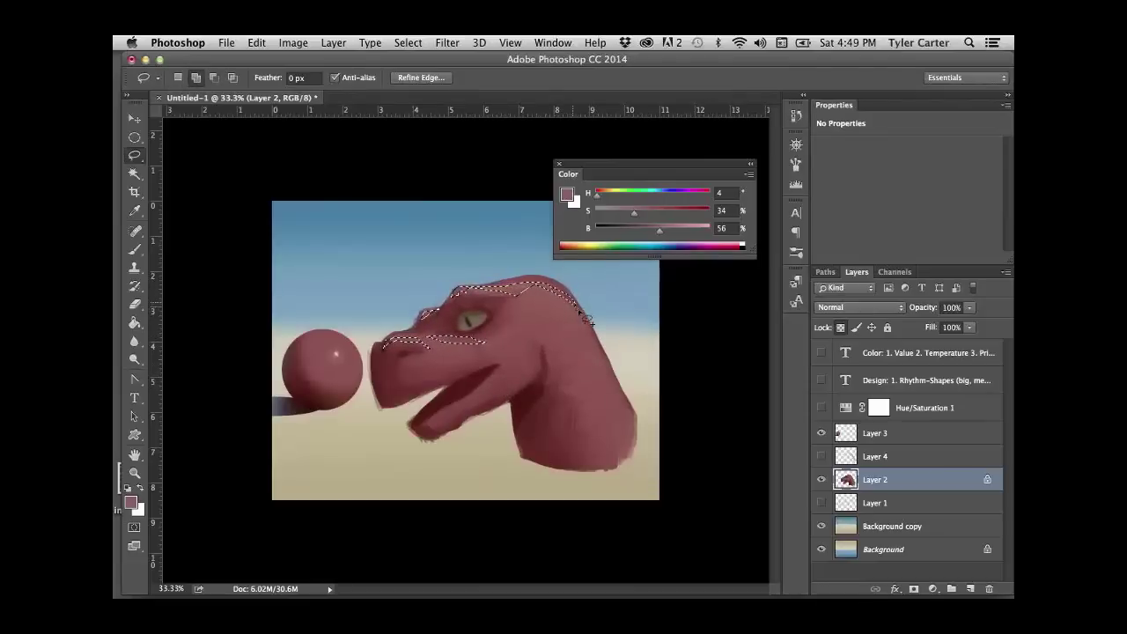
{"action": "left_click_drag", "start_coordinate": [588, 321], "coordinate": [619, 392]}
{"action": "left_click_drag", "start_coordinate": [632, 433], "coordinate": [577, 297]}
{"action": "key", "text": "ctrl+h"}
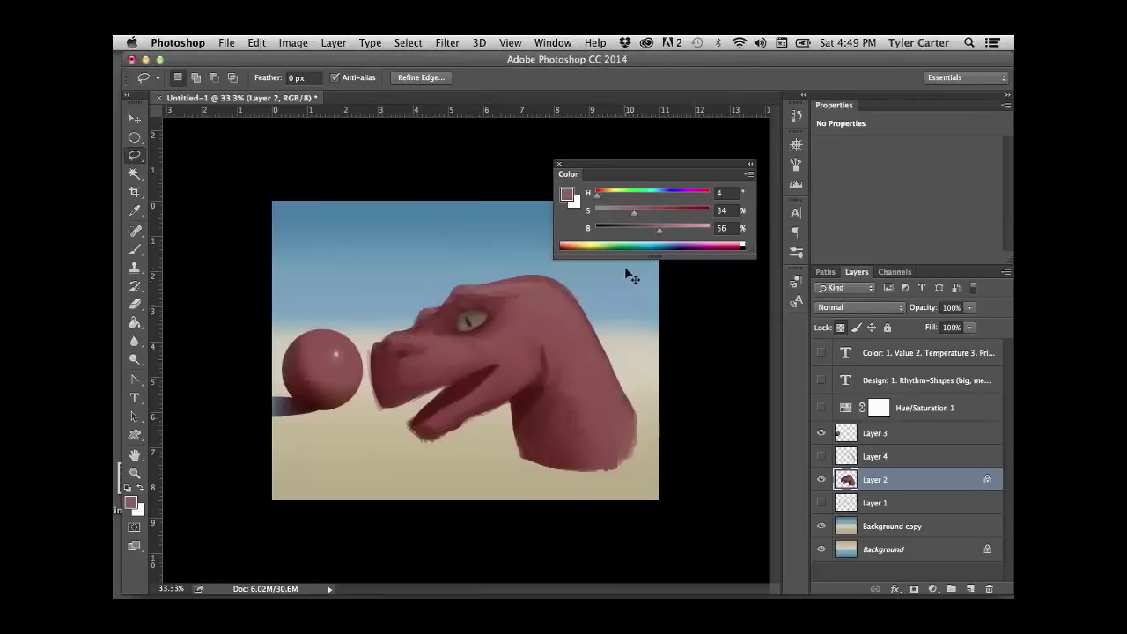
{"action": "key", "text": "ctrl+l"}
{"action": "mouse_move", "coordinate": [880, 328]}
{"action": "left_mouse_down"}
{"action": "mouse_move", "coordinate": [861, 329]}
{"action": "mouse_move", "coordinate": [886, 330]}
{"action": "left_mouse_up"}
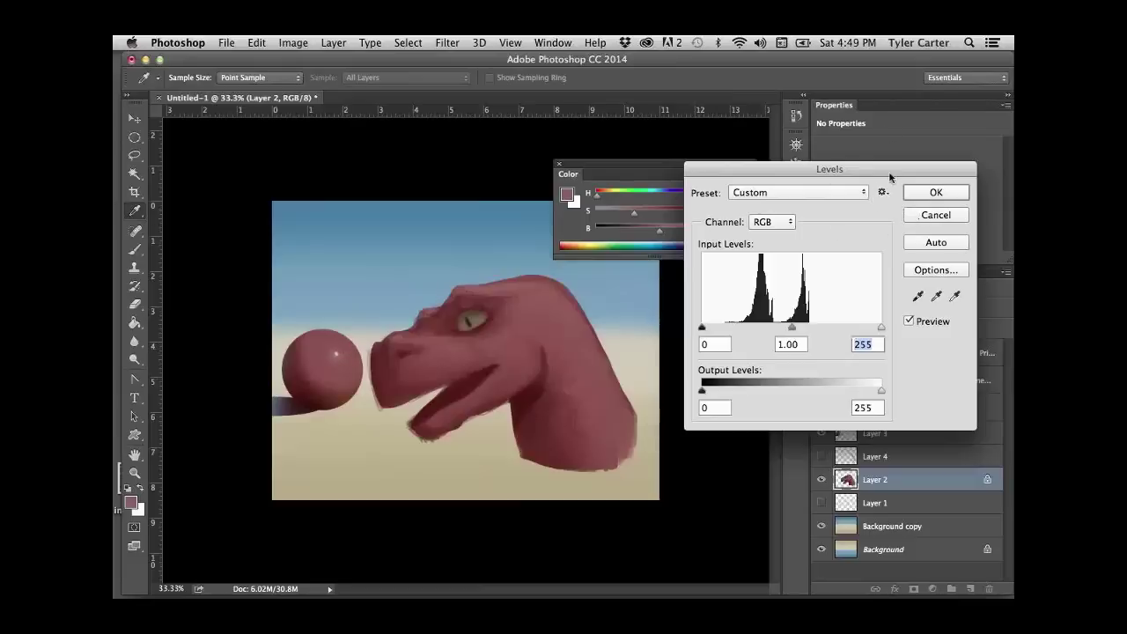
{"action": "left_click", "coordinate": [924, 217]}
- Invert the selection, hide its edges and darken the area with Levels, setting the midtone input to 0.93
{"action": "key", "text": "l"}
{"action": "key", "text": "super+shift+d"}
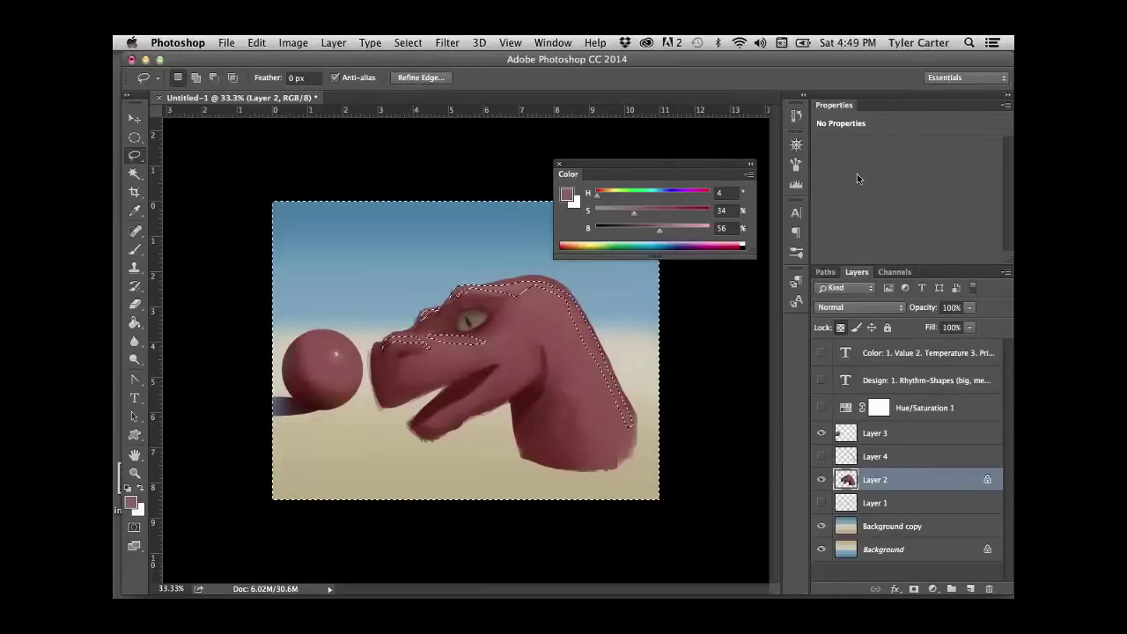
{"action": "key", "text": "super+h"}
{"action": "key", "text": "i"}
{"action": "key", "text": "super+l"}
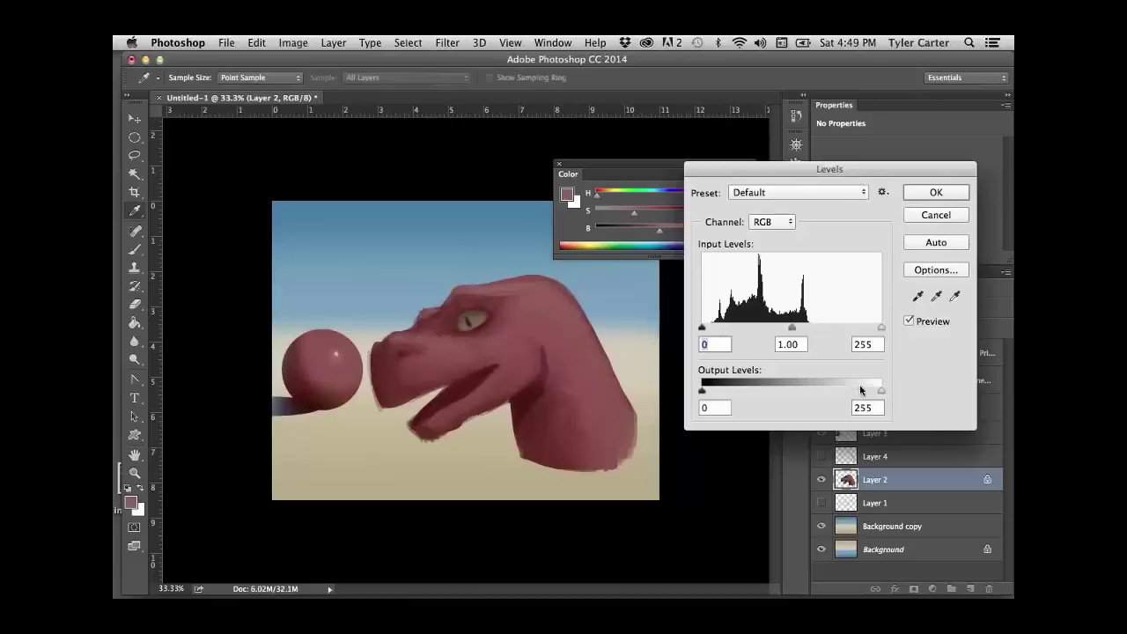
{"action": "left_click_drag", "start_coordinate": [793, 328], "coordinate": [796, 328]}
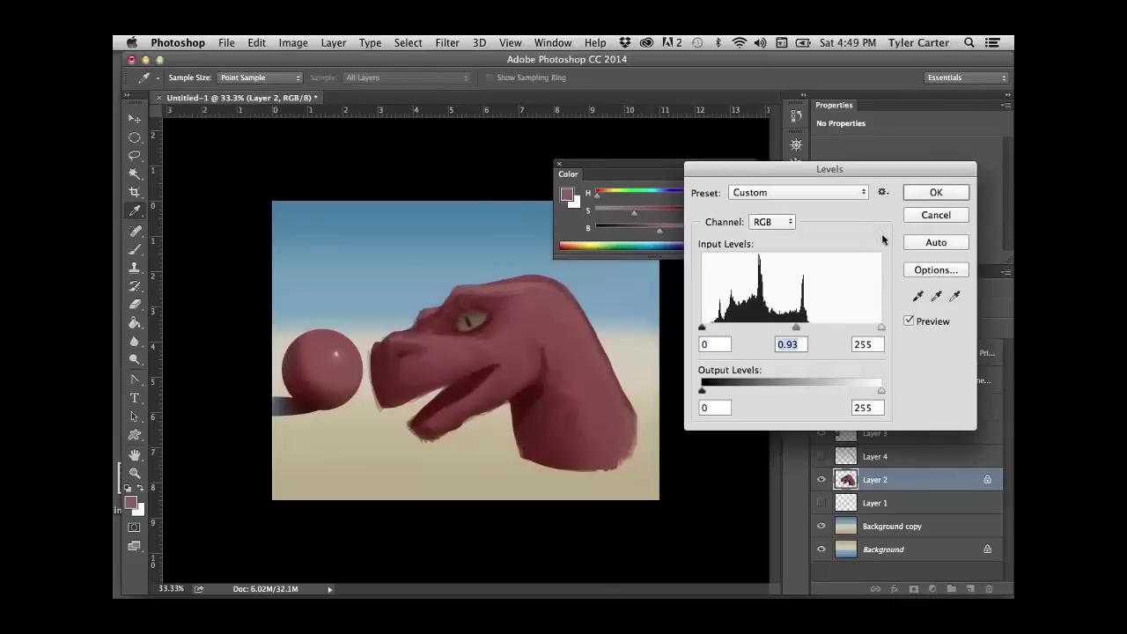
{"action": "left_click", "coordinate": [936, 192]}
{"action": "key", "text": "l"}
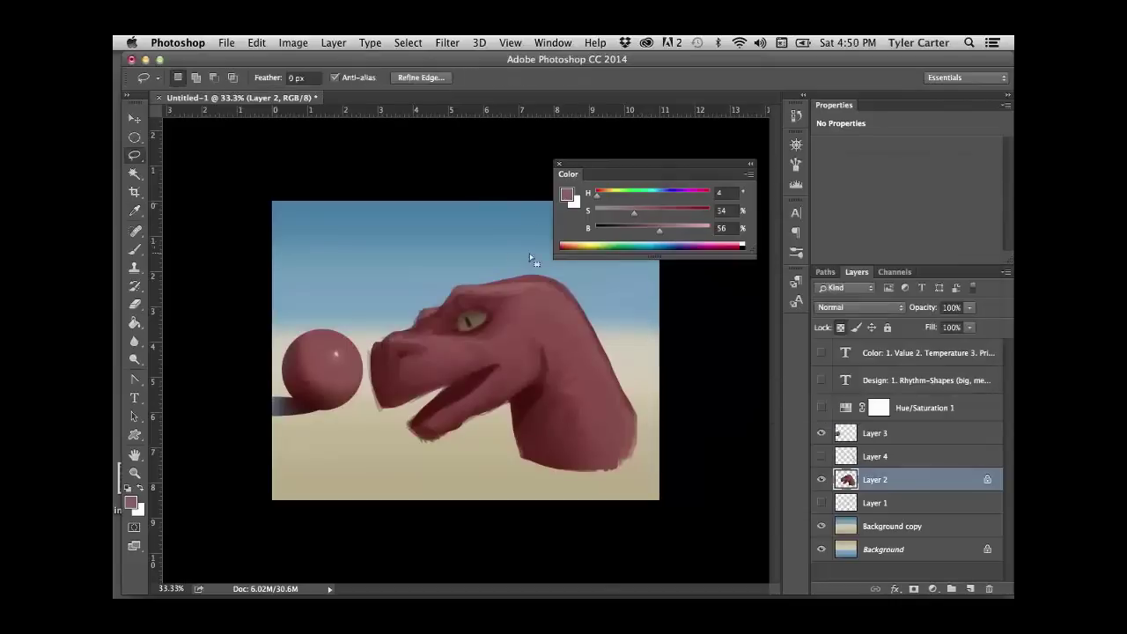
- Paint pale highlights (H 41, S 14, B 80) along the brow, crown and back of the neck, reducing the brush to 30 px
{"action": "key", "text": "b"}
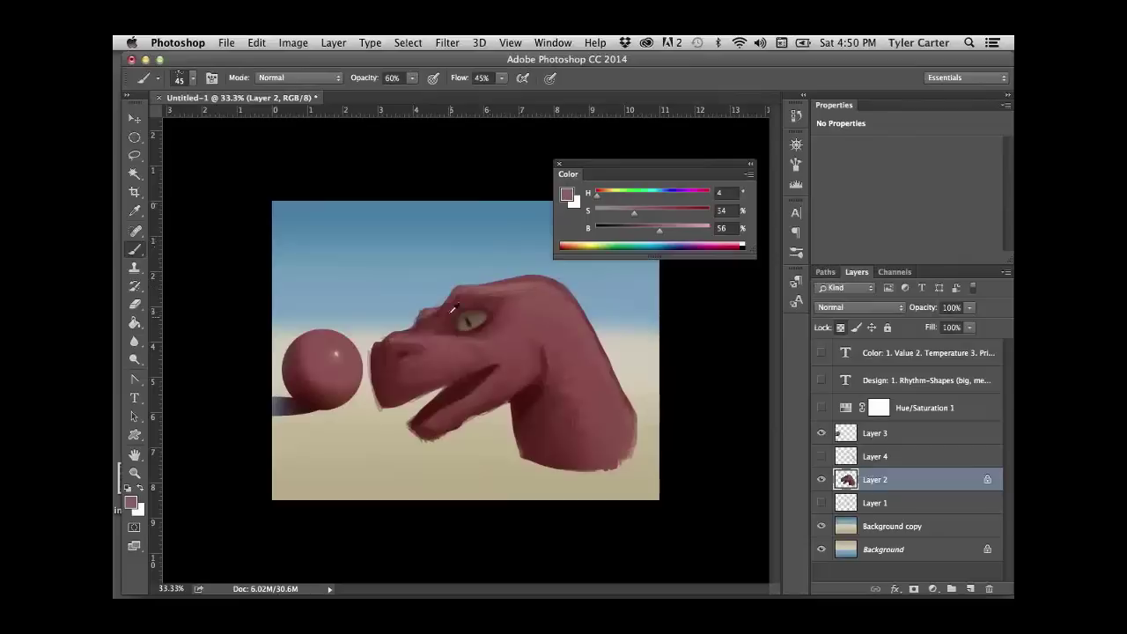
{"action": "left_click", "coordinate": [499, 284], "text": "alt"}
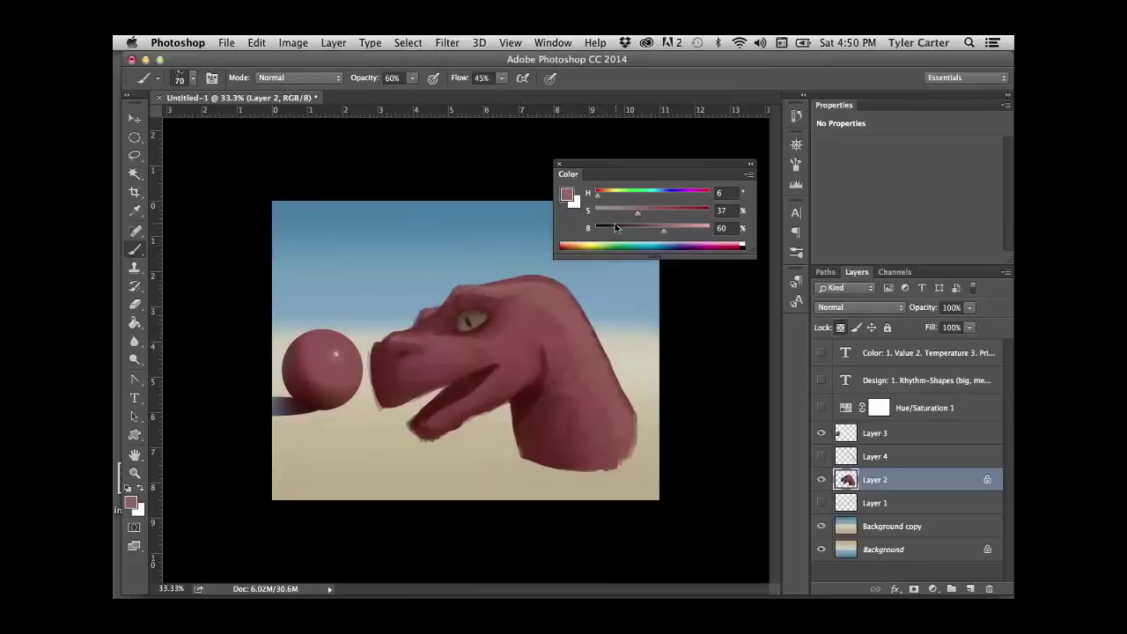
{"action": "left_click", "coordinate": [340, 351], "text": "alt"}
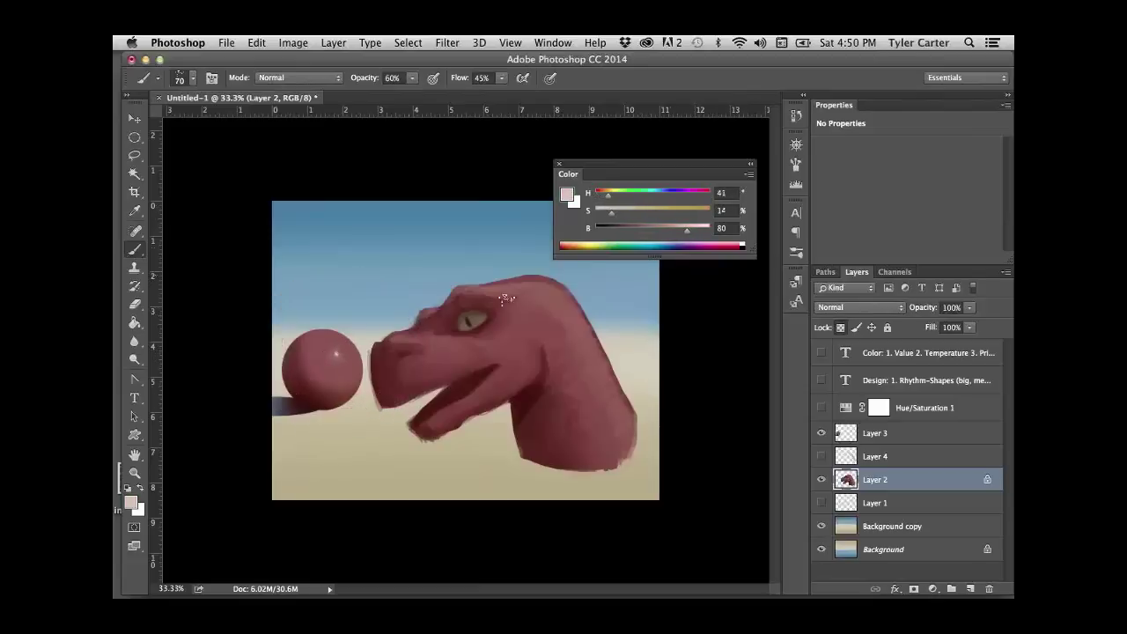
{"action": "key", "text": "bracketleft"}
{"action": "key", "text": "bracketleft"}
{"action": "key", "text": "bracketleft"}
{"action": "left_click_drag", "start_coordinate": [591, 370], "coordinate": [552, 300]}
{"action": "key", "text": "bracketleft"}
{"action": "key", "text": "bracketleft"}
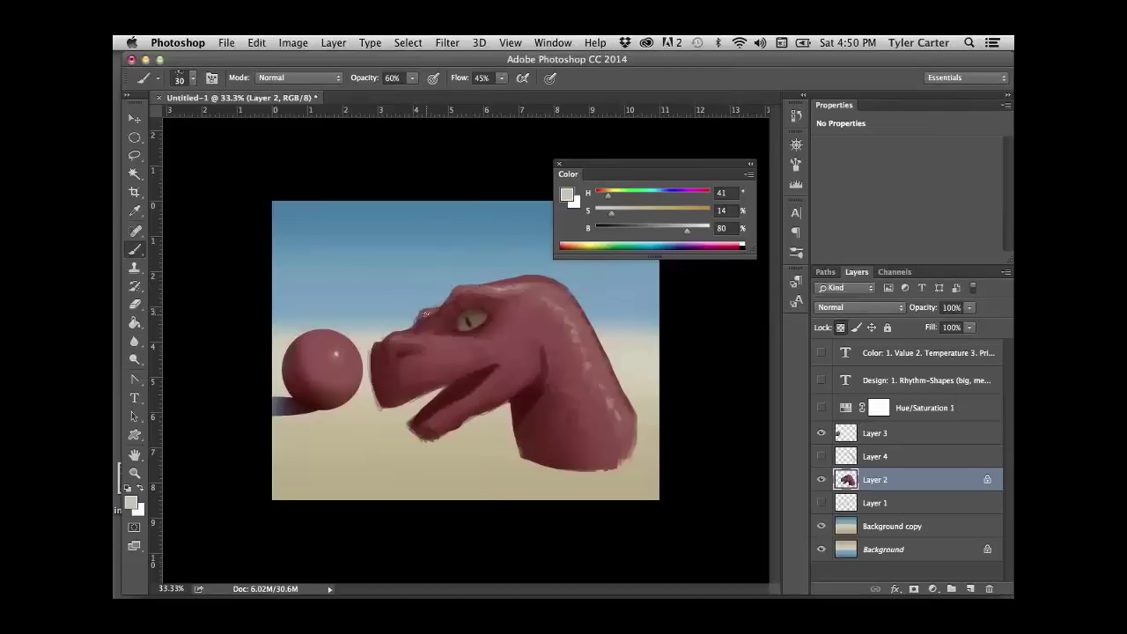
- Soften the highlights on the crown and neck with reds sampled beside them using a 30 px brush
{"action": "left_click", "coordinate": [539, 286], "text": "alt"}
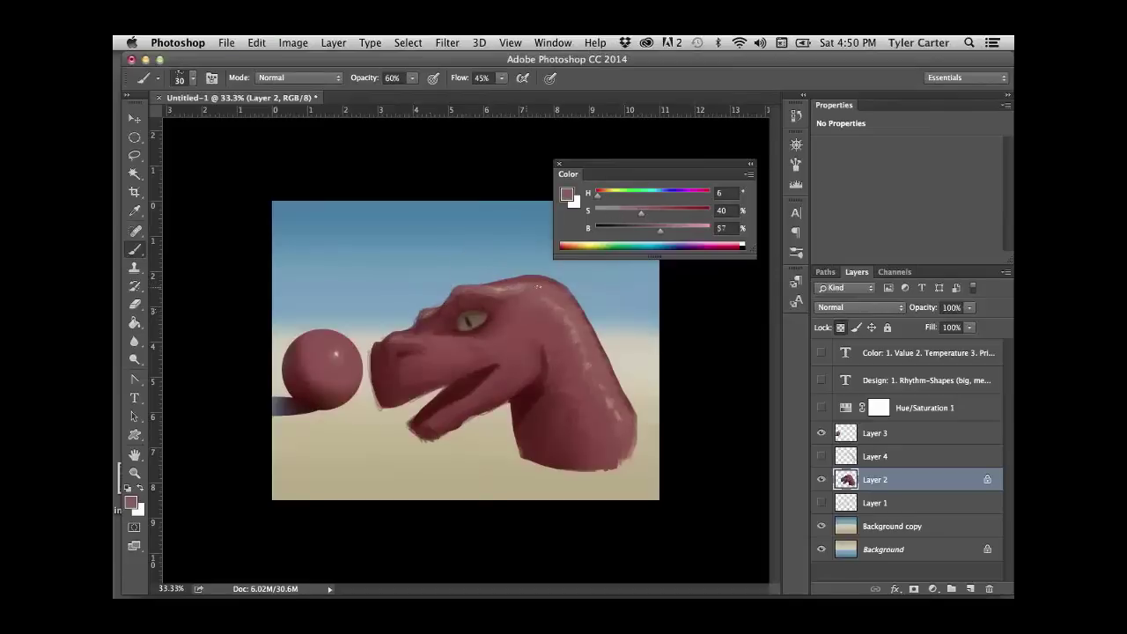
{"action": "left_click", "coordinate": [588, 325], "text": "alt"}
{"action": "left_click", "coordinate": [609, 407], "text": "alt"}
- Blend the skin tones on the cheek, neck and snout with a 175 px brush, using reds sampled from the lit and shaded areas
{"action": "key", "text": "bracketright"}
{"action": "key", "text": "bracketright"}
{"action": "key", "text": "bracketright"}
{"action": "key", "text": "bracketright"}
{"action": "key", "text": "bracketright"}
{"action": "key", "text": "bracketright"}
{"action": "key", "text": "bracketright"}
{"action": "key", "text": "bracketright"}
{"action": "key", "text": "bracketright"}
{"action": "key", "text": "bracketright"}
{"action": "left_click", "coordinate": [546, 354], "text": "alt"}
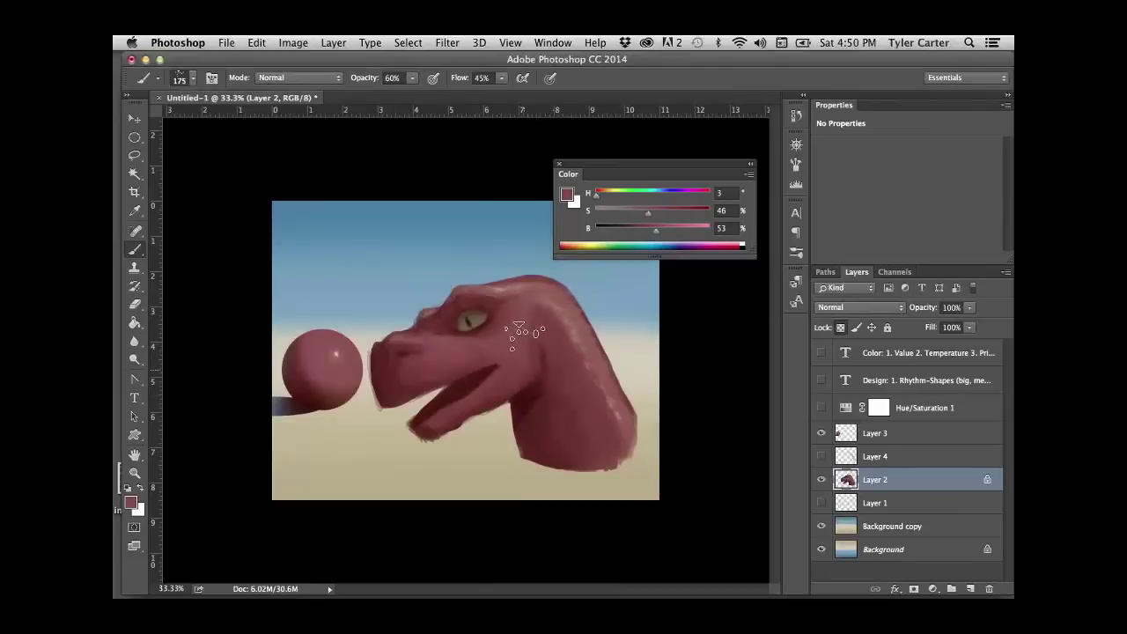
{"action": "left_click", "coordinate": [547, 405], "text": "alt"}
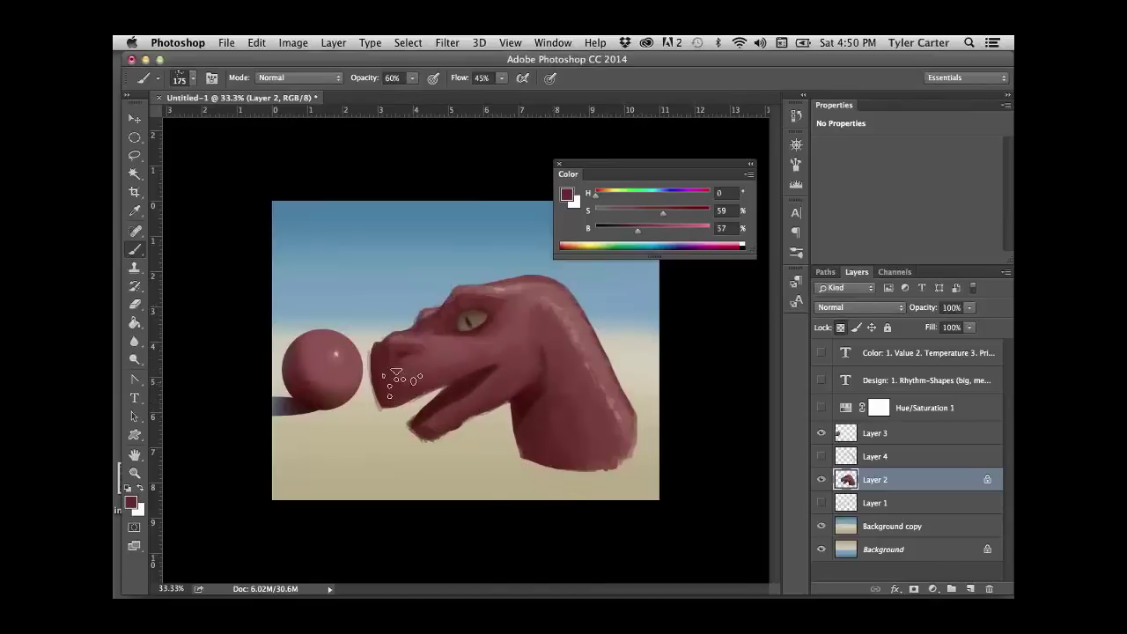
{"action": "left_click", "coordinate": [508, 337], "text": "alt"}
{"action": "left_click", "coordinate": [514, 352], "text": "alt"}
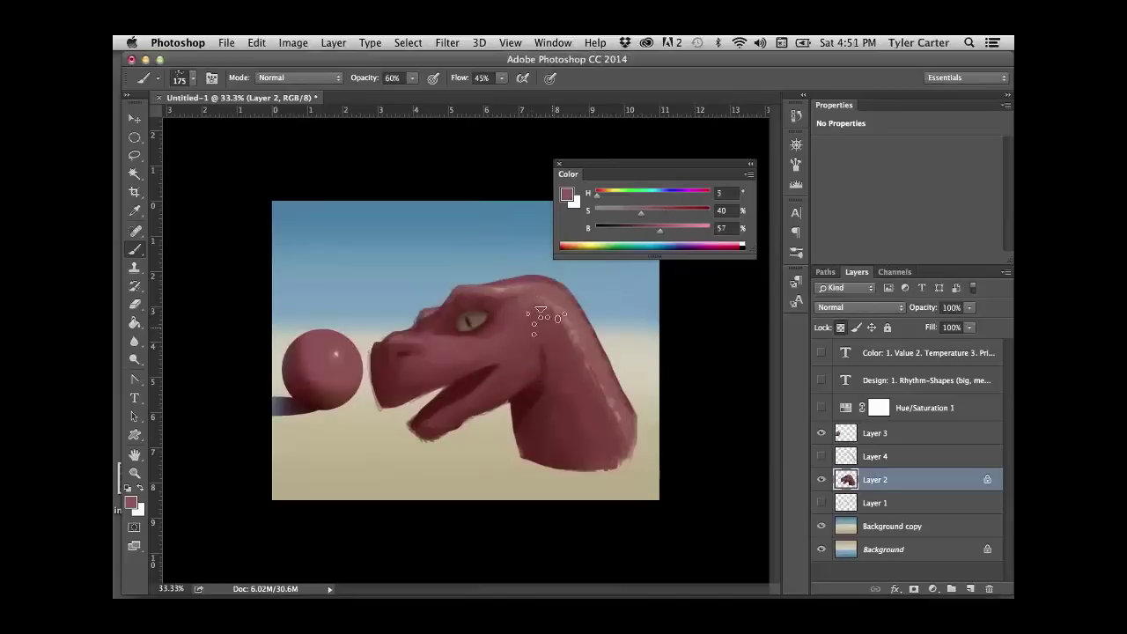
{"action": "left_click", "coordinate": [540, 306], "text": "alt"}
- Refine the snout and lower jaw with a 40 px brush in dark reds sampled from the head and sphere, undoing the last stroke
{"action": "key", "text": "bracketleft"}
{"action": "key", "text": "bracketleft"}
{"action": "key", "text": "bracketleft"}
{"action": "key", "text": "bracketleft"}
{"action": "left_click", "coordinate": [376, 358], "text": "alt"}
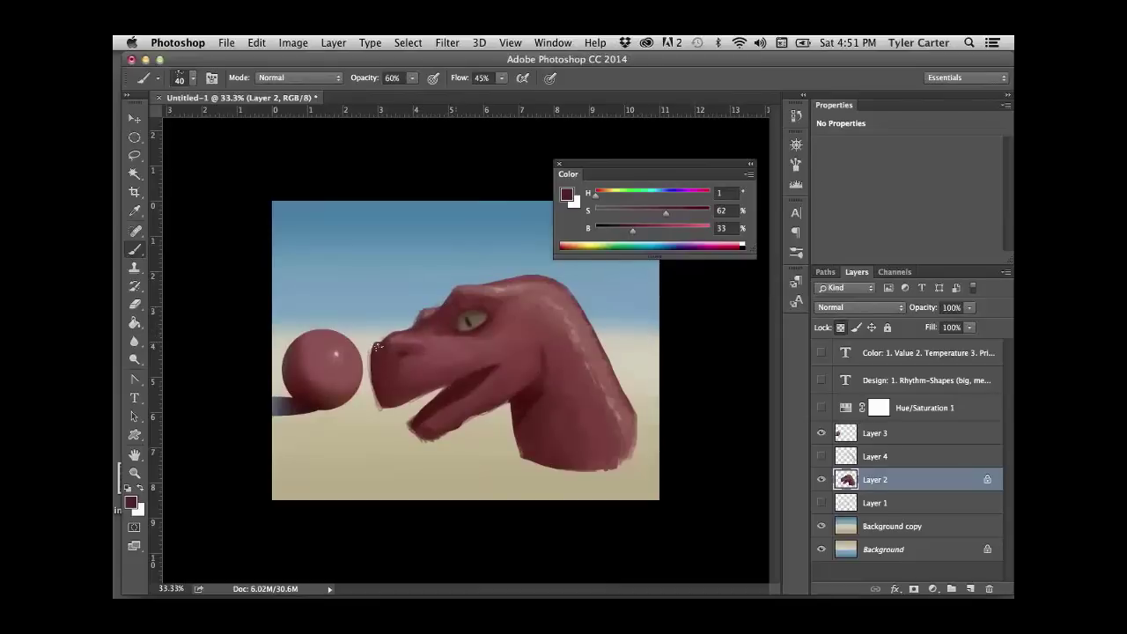
{"action": "left_click", "coordinate": [387, 353], "text": "alt"}
{"action": "left_click", "coordinate": [298, 382], "text": "alt"}
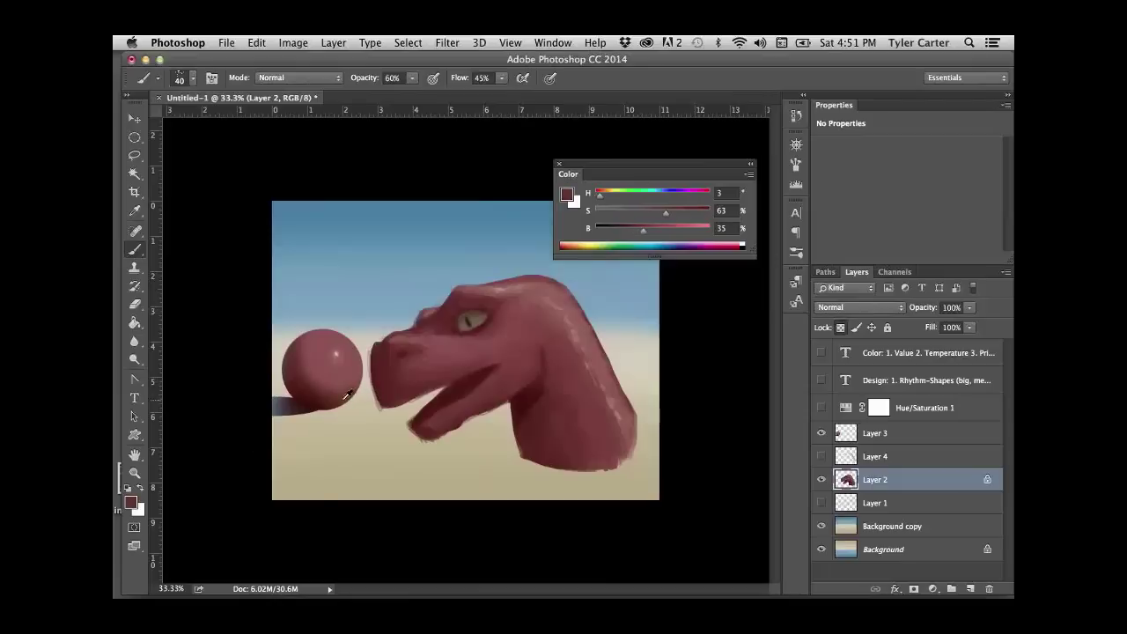
{"action": "left_click", "coordinate": [449, 425], "text": "alt"}
{"action": "key", "text": "super+z"}
- Refine the shading around the eye with a 70 px brush, using dark red (H 1, S 77, B 24) and tones sampled from the eye and skin
{"action": "left_click", "coordinate": [525, 401], "text": "alt"}
{"action": "left_click", "coordinate": [525, 400], "text": "alt"}
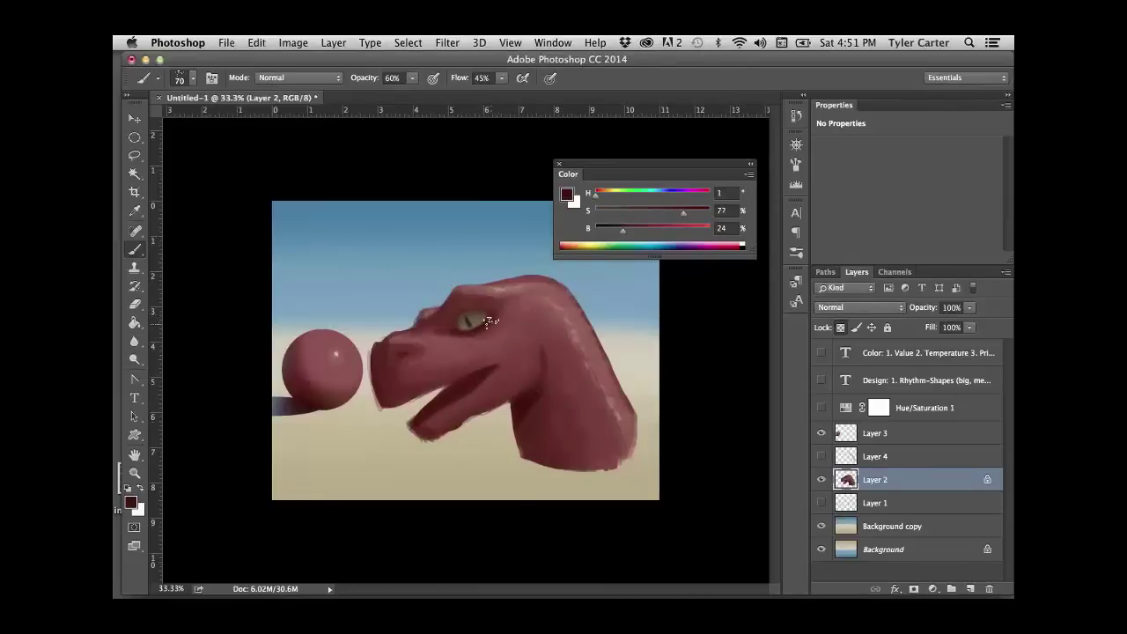
{"action": "left_click", "coordinate": [470, 318], "text": "alt"}
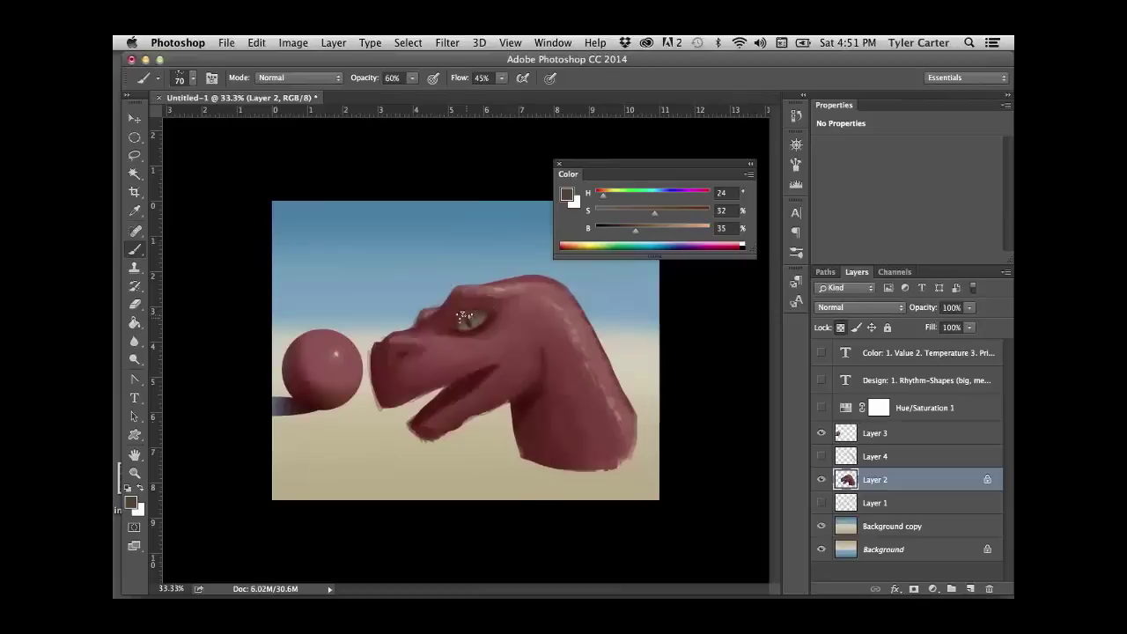
{"action": "left_click", "coordinate": [493, 324], "text": "alt"}
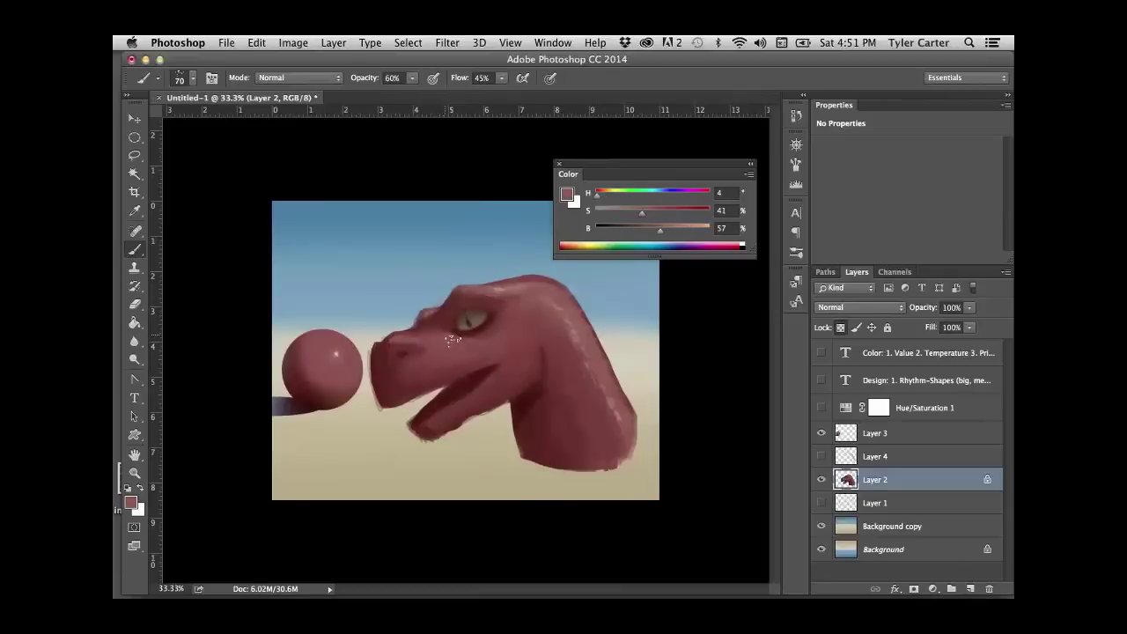
- Tint the iris with a warm orange (H 24, S 69, B 80), undoing the last stroke
{"action": "left_click", "coordinate": [478, 319], "text": "alt"}
{"action": "left_click_drag", "start_coordinate": [606, 193], "coordinate": [685, 229]}
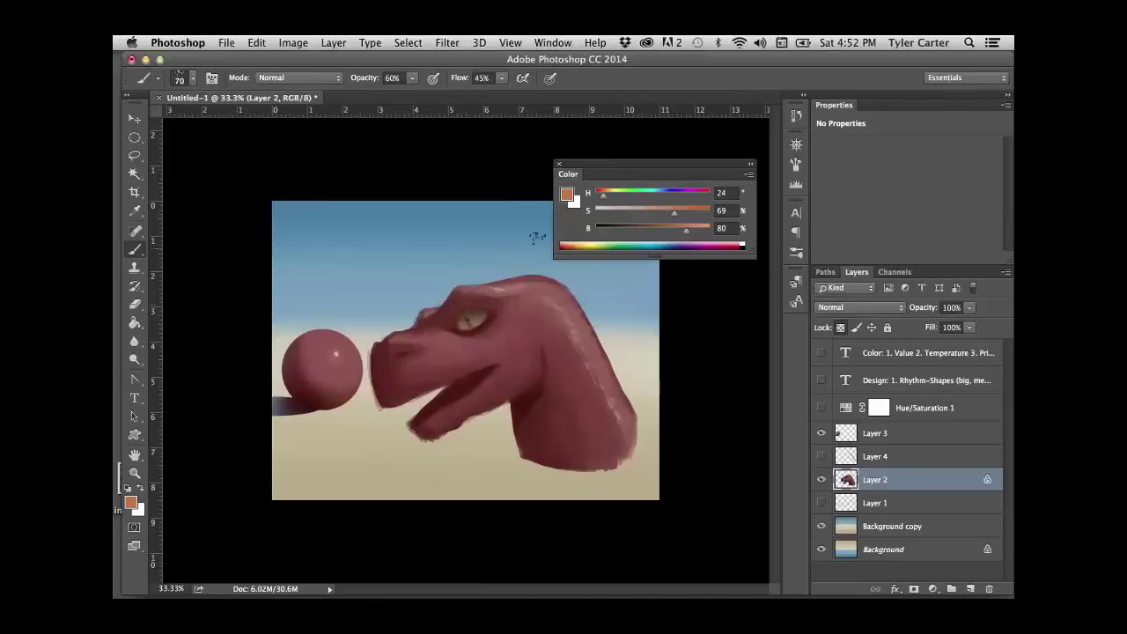
{"action": "left_click_drag", "start_coordinate": [602, 195], "coordinate": [600, 195]}
{"action": "key", "text": "super+z"}
- Sample the sky blue, brighten it to H 203, S 56, B 90 and reduce the brush to 20 px for the eye's reflection
{"action": "key", "text": "bracketleft"}
{"action": "key", "text": "bracketleft"}
{"action": "left_click", "coordinate": [505, 219], "text": "alt"}
{"action": "left_click_drag", "start_coordinate": [670, 228], "coordinate": [691, 228]}
{"action": "left_click_drag", "start_coordinate": [694, 228], "coordinate": [699, 228]}
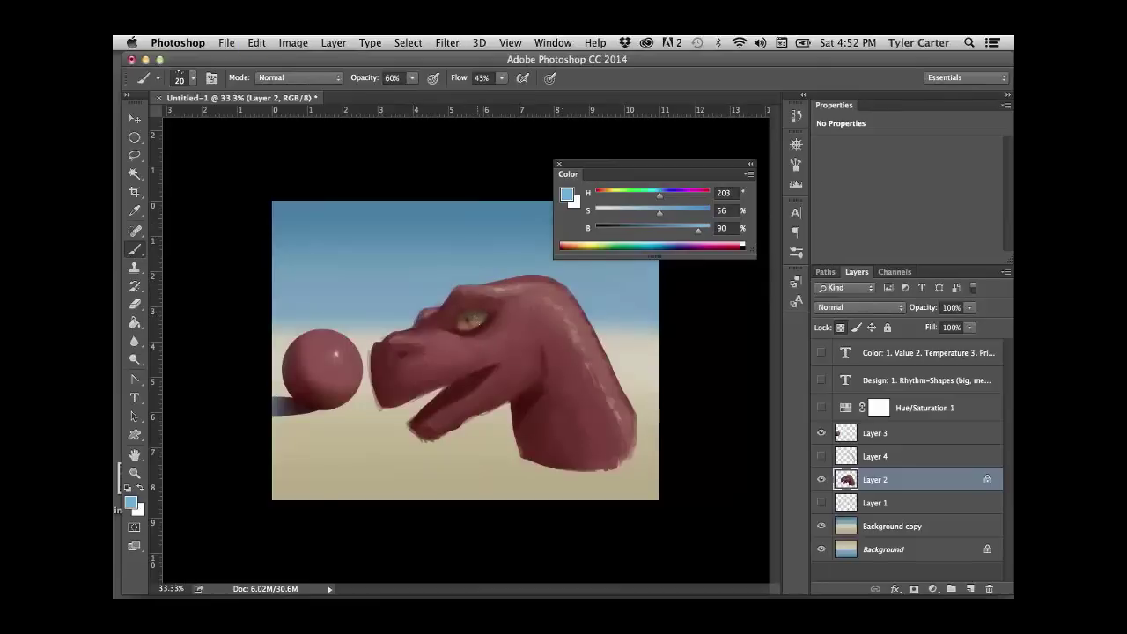
- Shade the eye beneath the brow with a 70 px brush, using dark tones sampled around the eye, including brown (H 26, S 53, B 30)
{"action": "left_click", "coordinate": [482, 309], "text": "alt"}
{"action": "key", "text": "bracketright"}
{"action": "key", "text": "bracketright"}
{"action": "key", "text": "bracketright"}
{"action": "key", "text": "bracketright"}
{"action": "key", "text": "bracketright"}
{"action": "key", "text": "bracketright"}
{"action": "left_click", "coordinate": [451, 319], "text": "alt"}
- Show Layer 4 with the blue markings, make it active and lock its transparent pixels
{"action": "key", "text": "super+minus"}
{"action": "key", "text": "super+minus"}
{"action": "key", "text": "super+minus"}
{"action": "key", "text": "super+plus"}
{"action": "key", "text": "super+plus"}
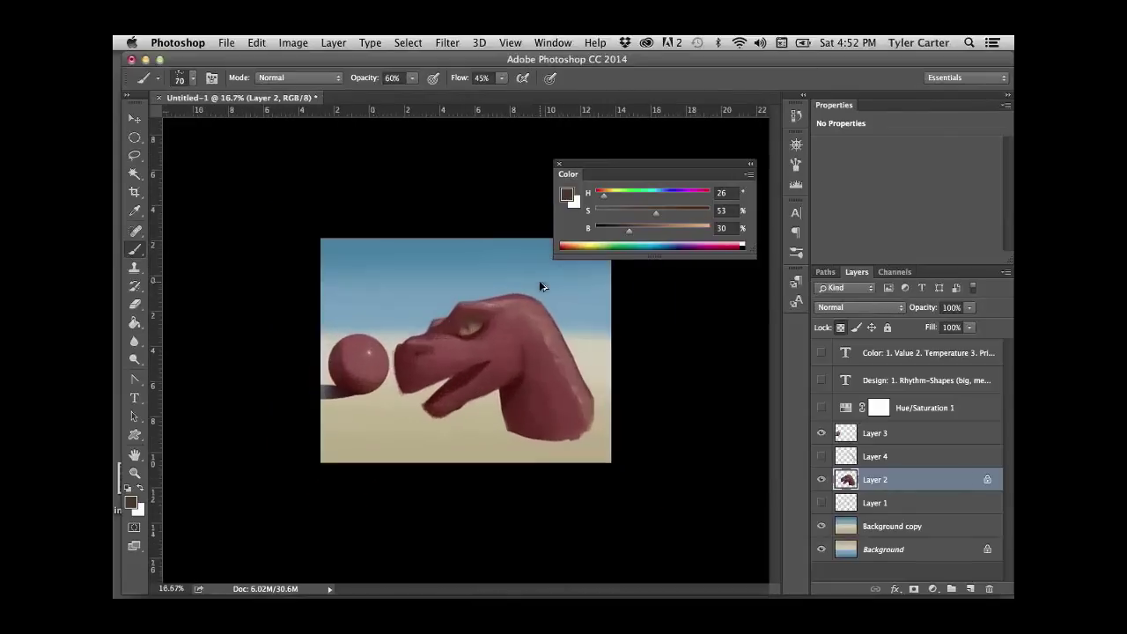
{"action": "left_click", "coordinate": [821, 456]}
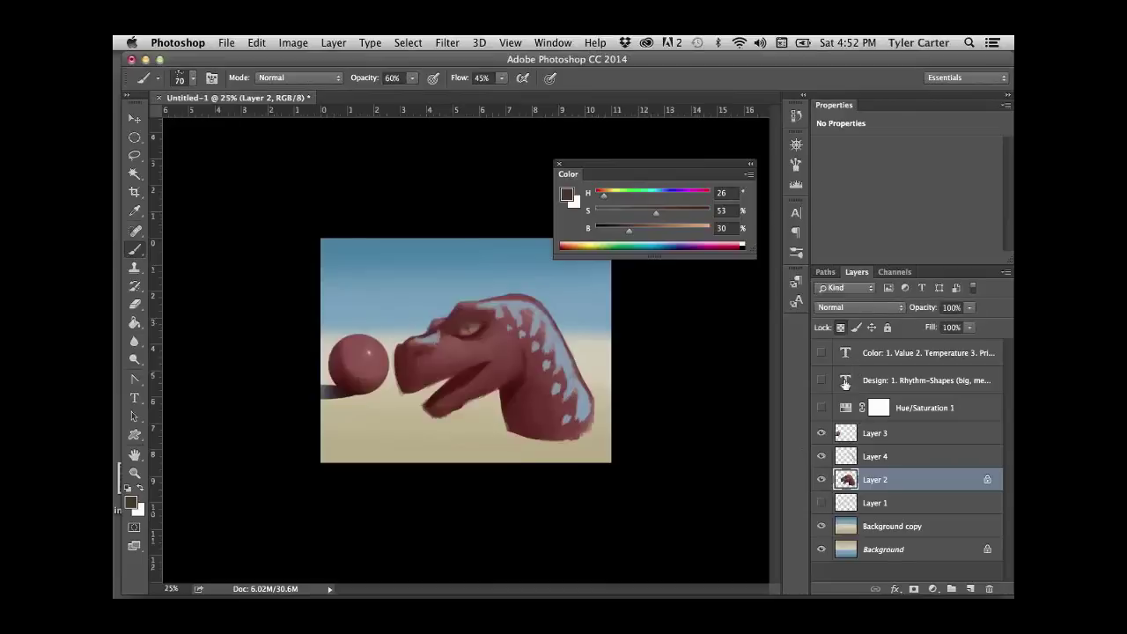
{"action": "left_click", "coordinate": [842, 458]}
{"action": "left_click", "coordinate": [838, 328]}
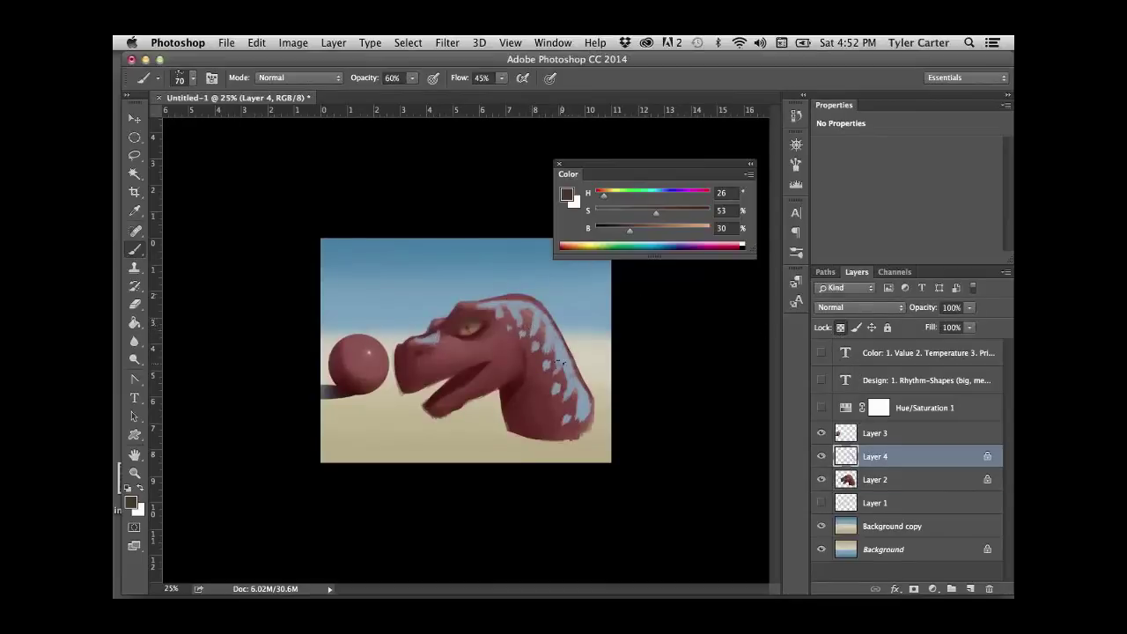
- Mute the blue markings with Hue/Saturation, setting Hue to -18, Saturation to -39 and Lightness to -13
{"action": "key", "text": "super+u"}
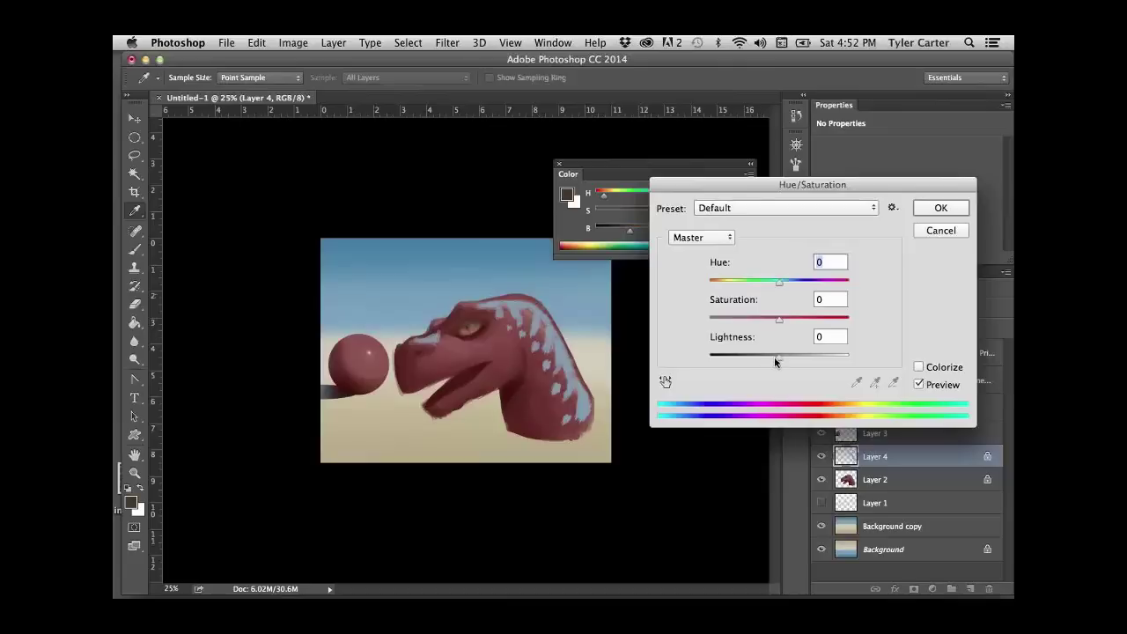
{"action": "mouse_move", "coordinate": [774, 356]}
{"action": "left_mouse_down"}
{"action": "mouse_move", "coordinate": [785, 356]}
{"action": "mouse_move", "coordinate": [769, 361]}
{"action": "left_mouse_up"}
{"action": "left_click_drag", "start_coordinate": [779, 319], "coordinate": [750, 319]}
{"action": "left_click_drag", "start_coordinate": [779, 282], "coordinate": [767, 283]}
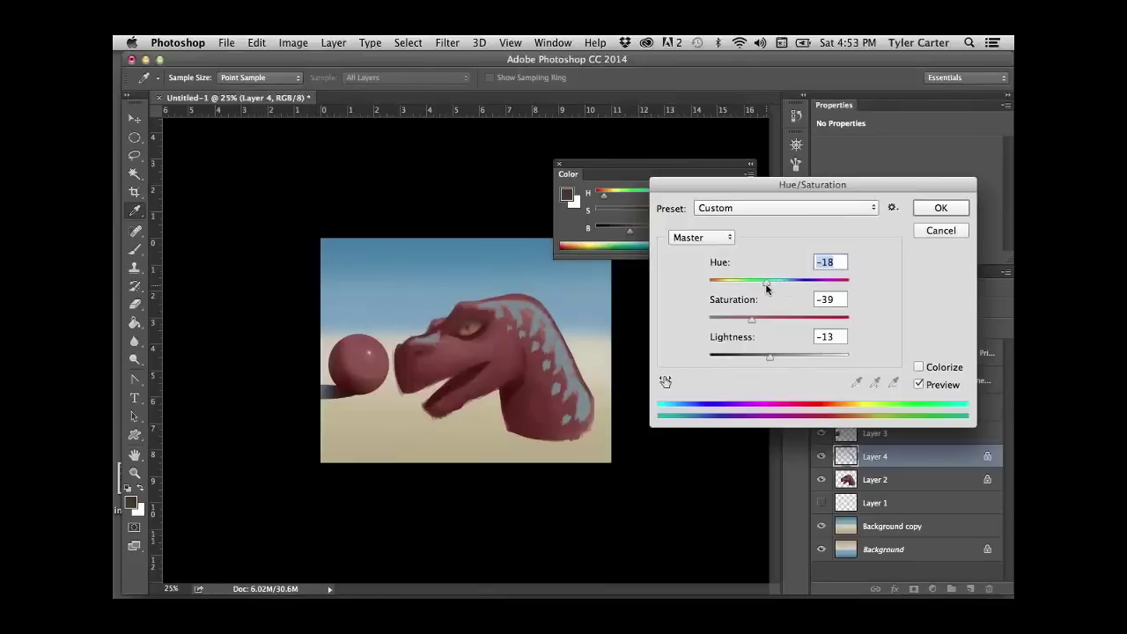
{"action": "left_click", "coordinate": [940, 208]}
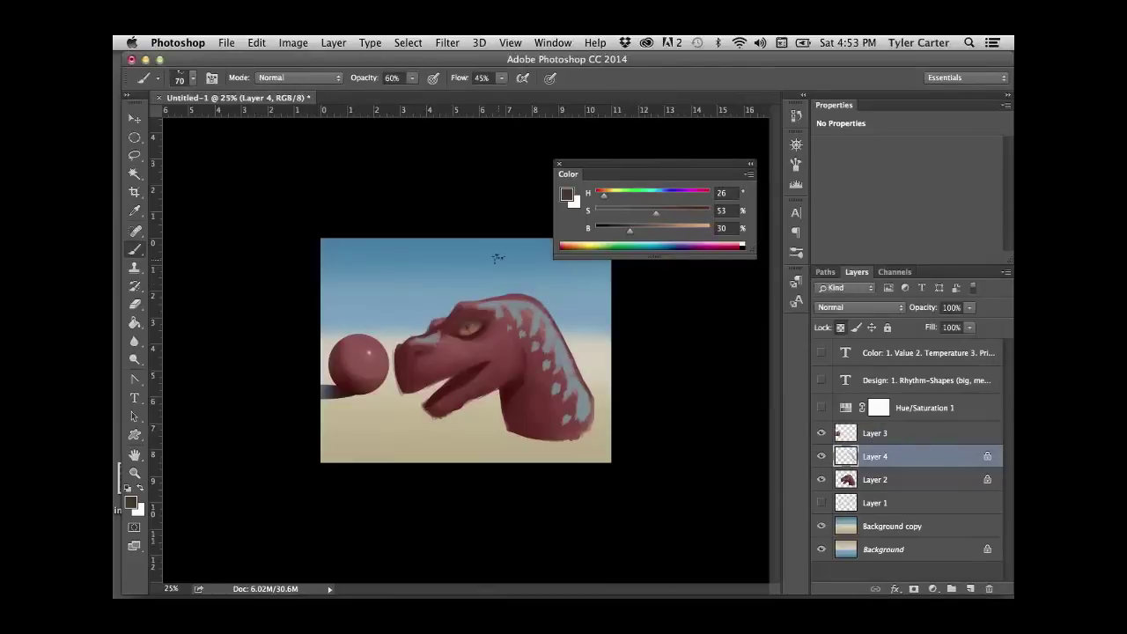
- Shade the blue markings on Layer 4 with a 175 px brush, darkening their sampled colour to H 189, S 28, B 43
{"action": "key", "text": "bracketright"}
{"action": "key", "text": "bracketright"}
{"action": "key", "text": "bracketright"}
{"action": "key", "text": "bracketright"}
{"action": "key", "text": "bracketright"}
{"action": "key", "text": "bracketright"}
{"action": "left_click", "coordinate": [525, 247], "text": "alt"}
{"action": "left_click", "coordinate": [560, 342], "text": "alt"}
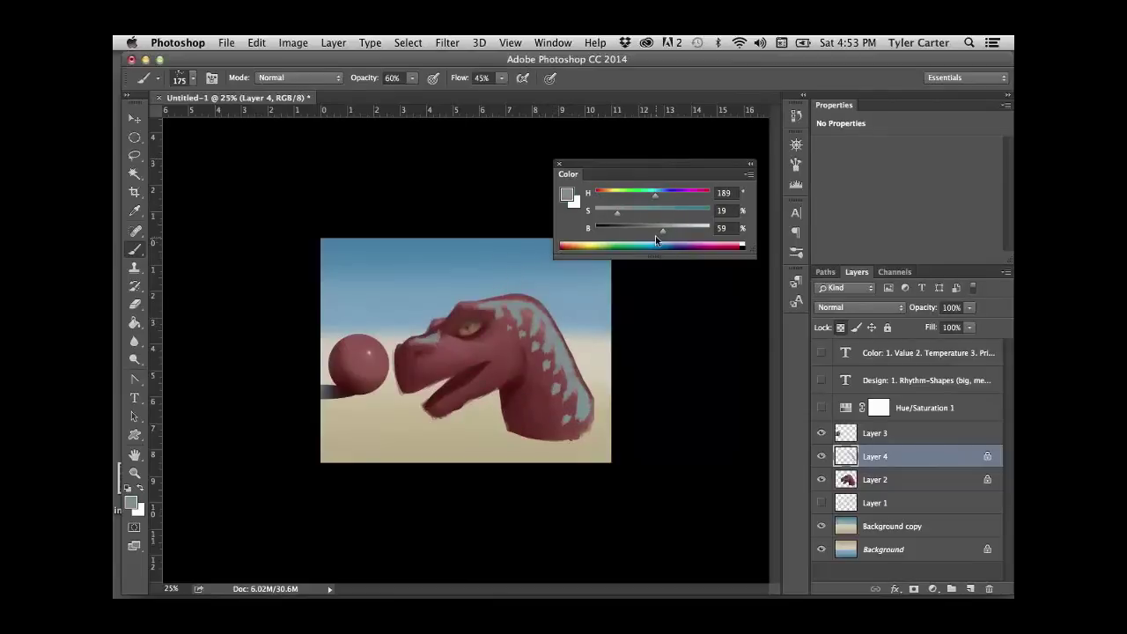
{"action": "left_click_drag", "start_coordinate": [655, 240], "coordinate": [643, 240]}
{"action": "left_click", "coordinate": [625, 214]}
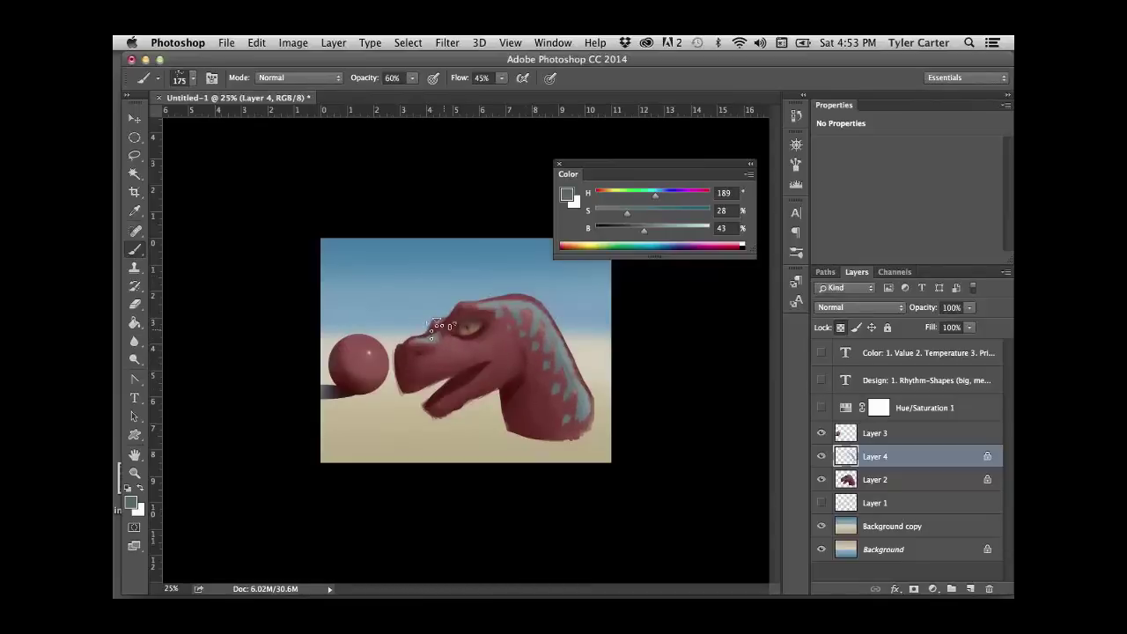
{"action": "left_click_drag", "start_coordinate": [449, 324], "coordinate": [462, 326]}
- Highlight the markings along the crown with pale blue-grey (H 196, S 13, B 77), reducing the brush to 30 px
{"action": "left_click", "coordinate": [596, 396], "text": "alt"}
{"action": "left_click", "coordinate": [821, 456]}
{"action": "left_click", "coordinate": [821, 456]}
{"action": "left_click", "coordinate": [506, 314], "text": "alt"}
{"action": "left_click_drag", "start_coordinate": [666, 229], "coordinate": [683, 230]}
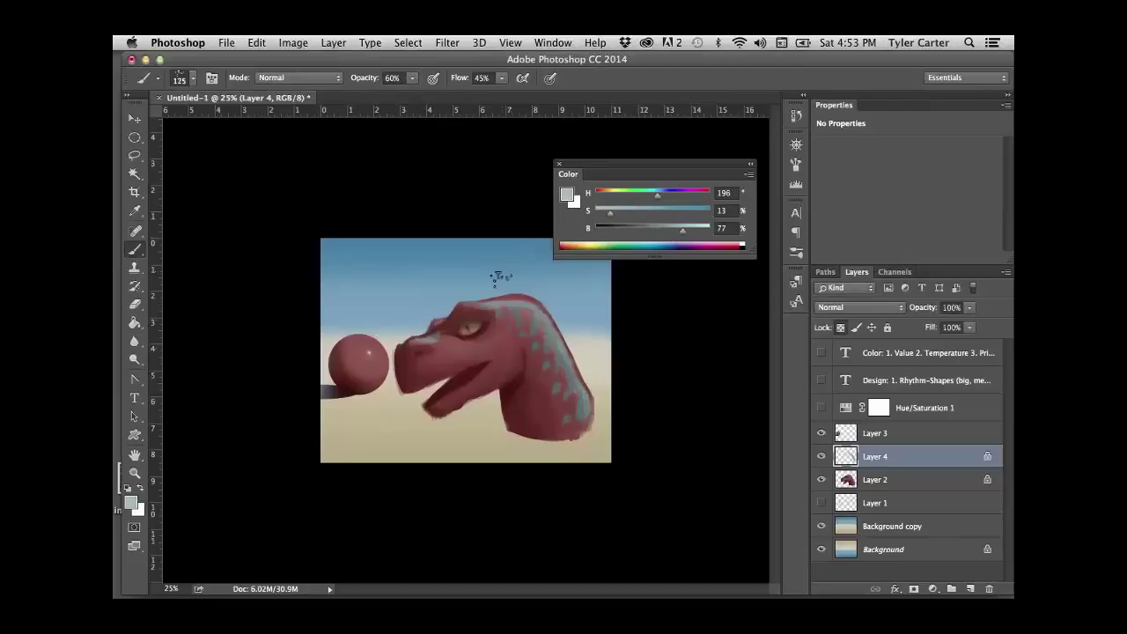
{"action": "key", "text": "bracketleft"}
{"action": "key", "text": "bracketleft"}
{"action": "key", "text": "bracketleft"}
{"action": "key", "text": "bracketleft"}
{"action": "key", "text": "bracketleft"}
{"action": "key", "text": "bracketleft"}
{"action": "key", "text": "bracketleft"}
{"action": "key", "text": "bracketleft"}
{"action": "key", "text": "bracketleft"}
{"action": "key", "text": "super+z"}
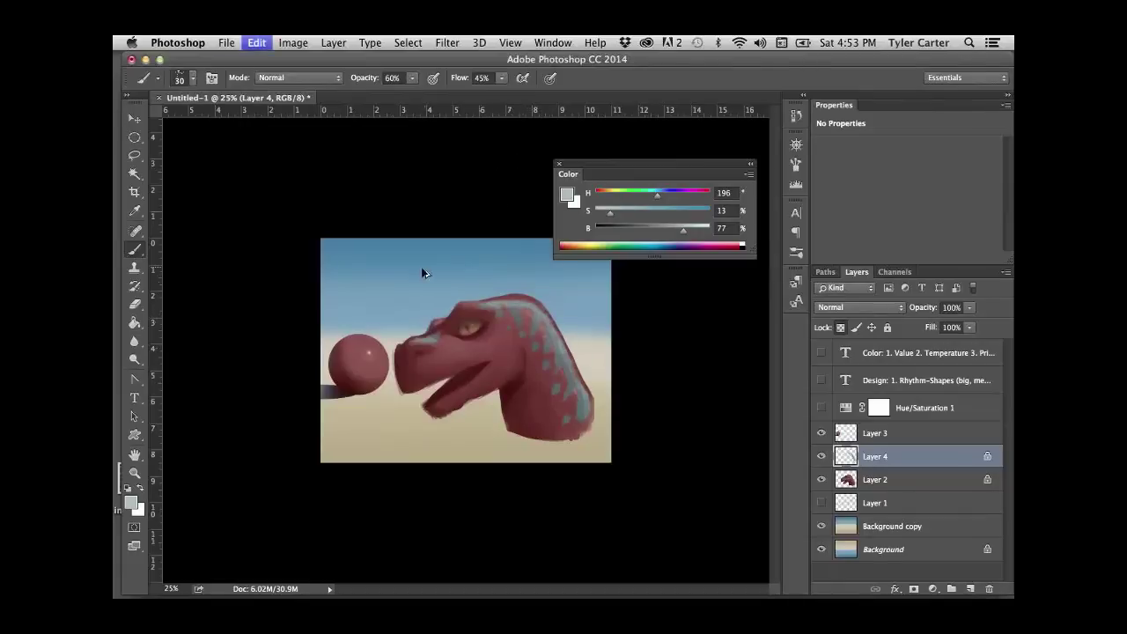
{"action": "left_click", "coordinate": [524, 297], "text": "alt"}
- Lasso the markings along the head and back, brighten them with Levels by lowering the white input level, and deselect
{"action": "key", "text": "l"}
{"action": "mouse_move", "coordinate": [587, 350]}
{"action": "left_mouse_down"}
{"action": "mouse_move", "coordinate": [595, 418]}
{"action": "mouse_move", "coordinate": [534, 310]}
{"action": "mouse_move", "coordinate": [460, 301]}
{"action": "mouse_move", "coordinate": [441, 327]}
{"action": "left_mouse_up"}
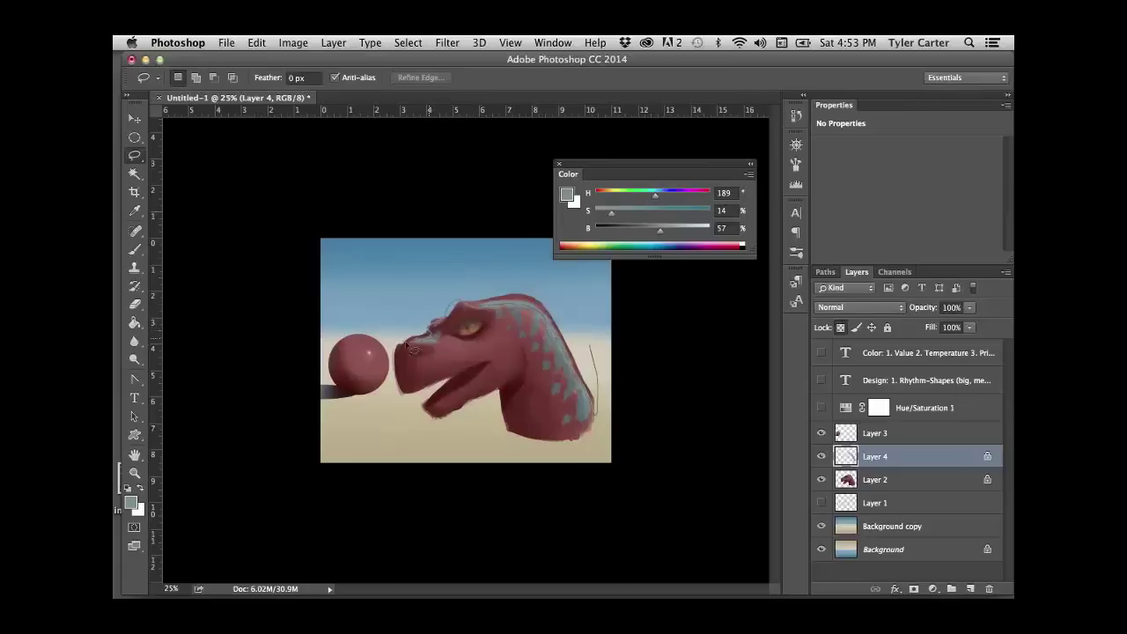
{"action": "left_click_drag", "start_coordinate": [553, 275], "coordinate": [556, 280]}
{"action": "key", "text": "super+h"}
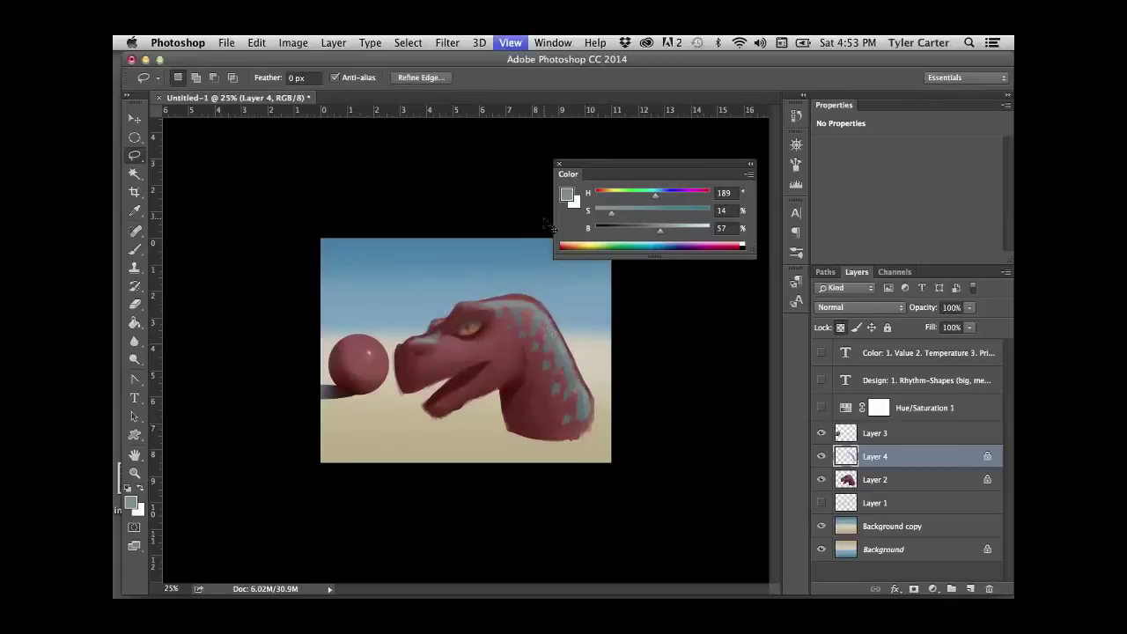
{"action": "key", "text": "super+l"}
{"action": "left_click_drag", "start_coordinate": [880, 327], "coordinate": [848, 327]}
{"action": "left_click", "coordinate": [935, 192]}
{"action": "key", "text": "super+d"}
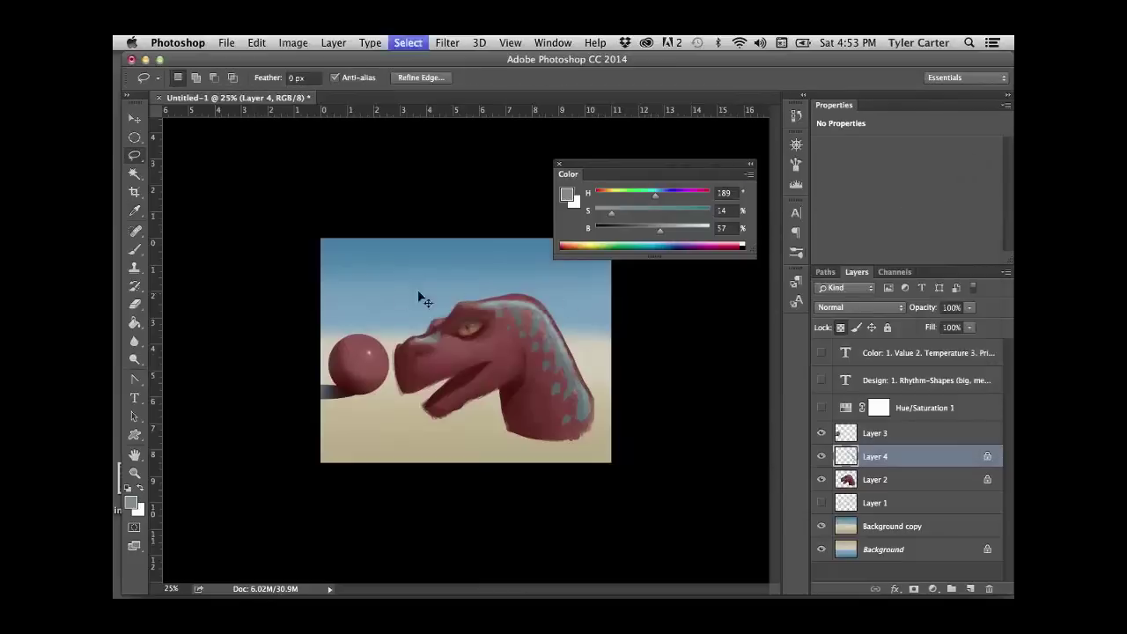
- Sample a grey (H 196, S 10, B 44) for the brush and brighten Layer 4 again with Levels by lowering the white input
{"action": "key", "text": "b"}
{"action": "left_click", "coordinate": [532, 300], "text": "alt"}
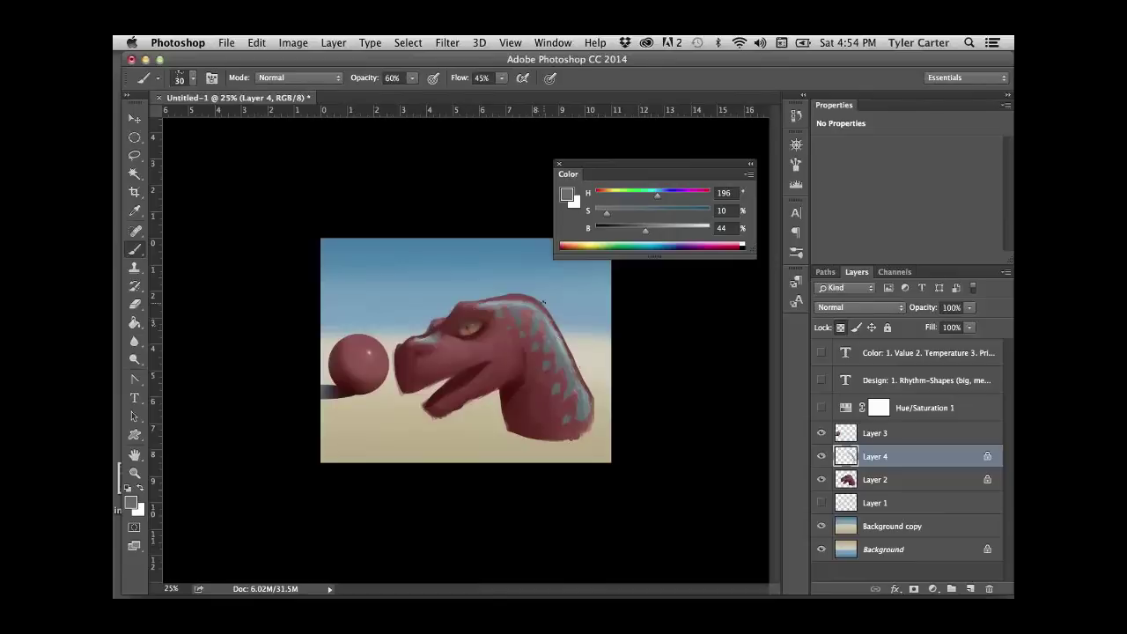
{"action": "key", "text": "super+l"}
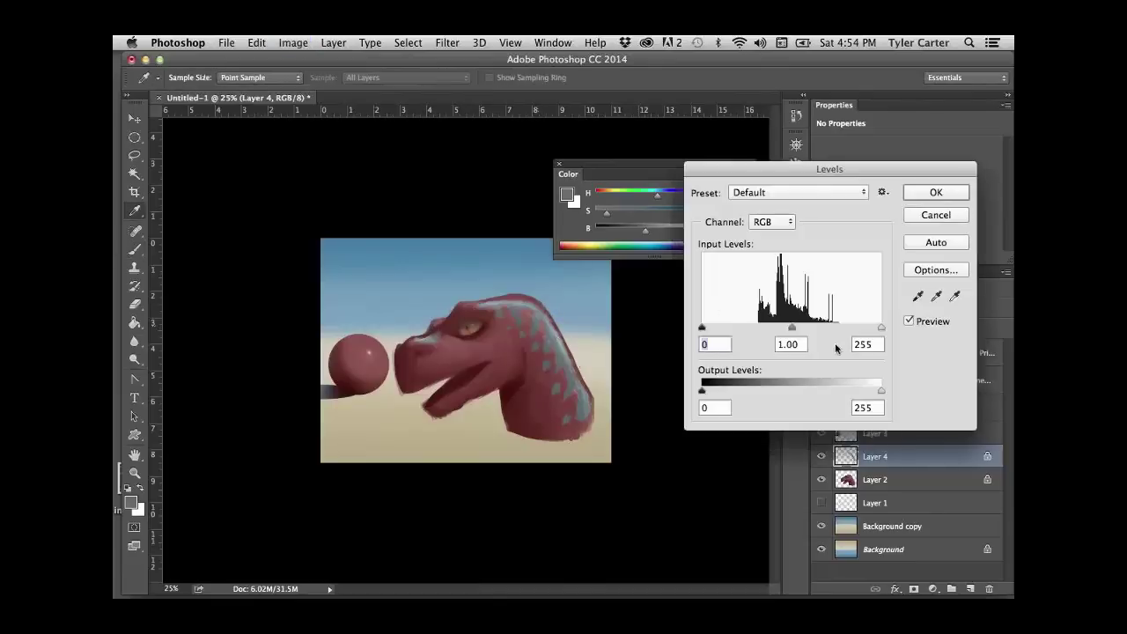
{"action": "left_click_drag", "start_coordinate": [881, 326], "coordinate": [863, 328]}
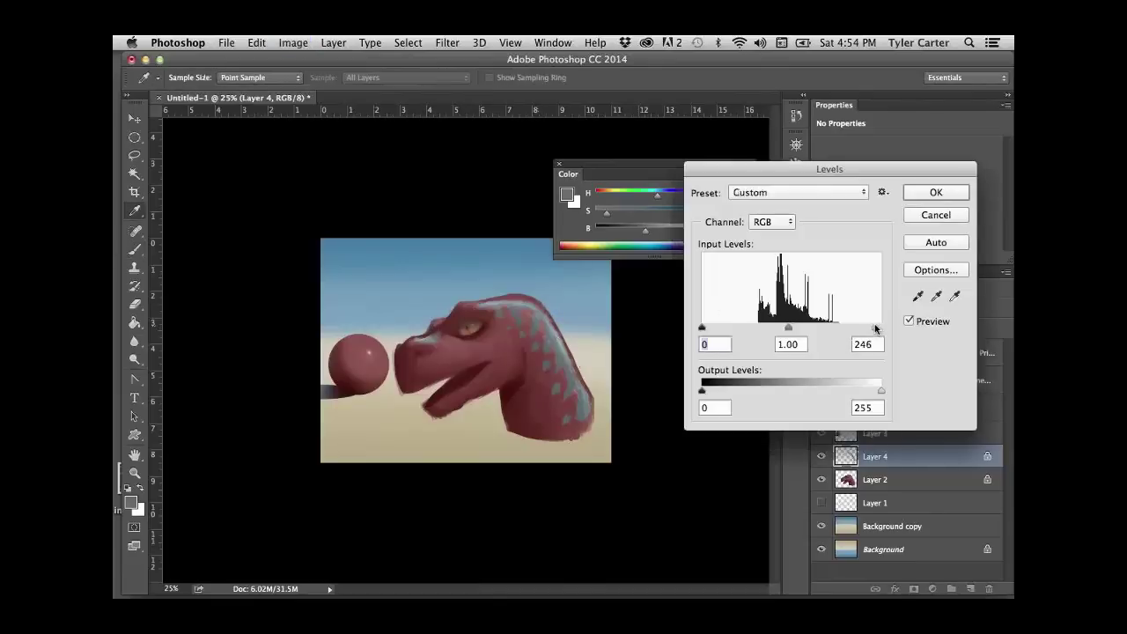
{"action": "left_click", "coordinate": [935, 192]}
- Adjust the markings with Hue/Saturation to Hue -7 and Saturation +14, and sample their teal-grey (H 180, S 22, B 51)
{"action": "key", "text": "super+u"}
{"action": "left_click_drag", "start_coordinate": [779, 318], "coordinate": [791, 325]}
{"action": "left_click_drag", "start_coordinate": [779, 283], "coordinate": [773, 280]}
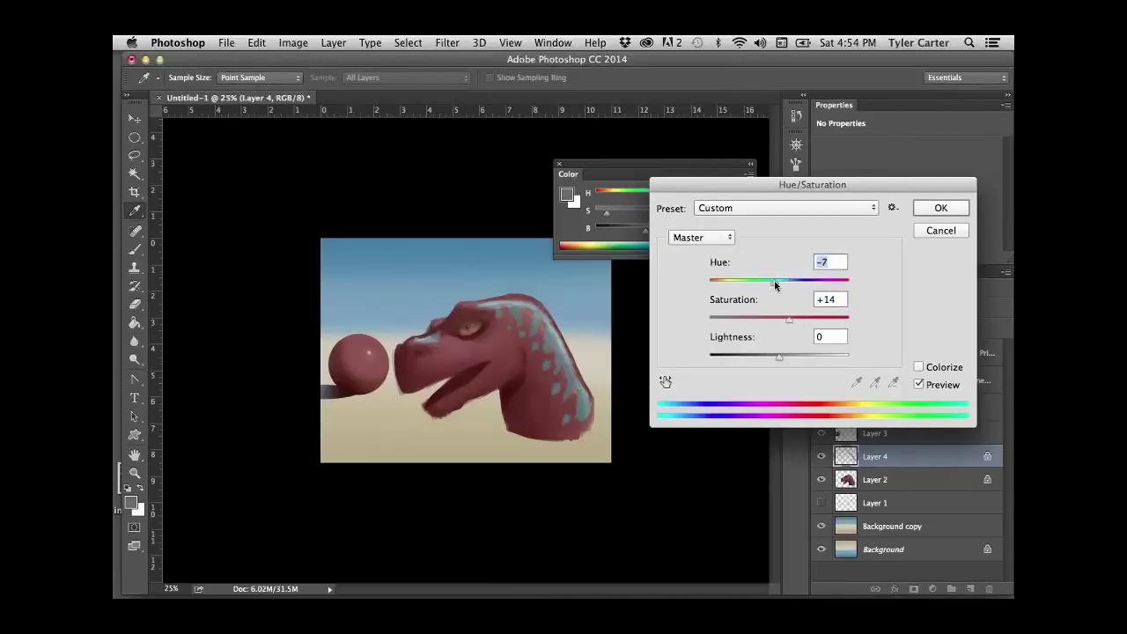
{"action": "left_click", "coordinate": [923, 208]}
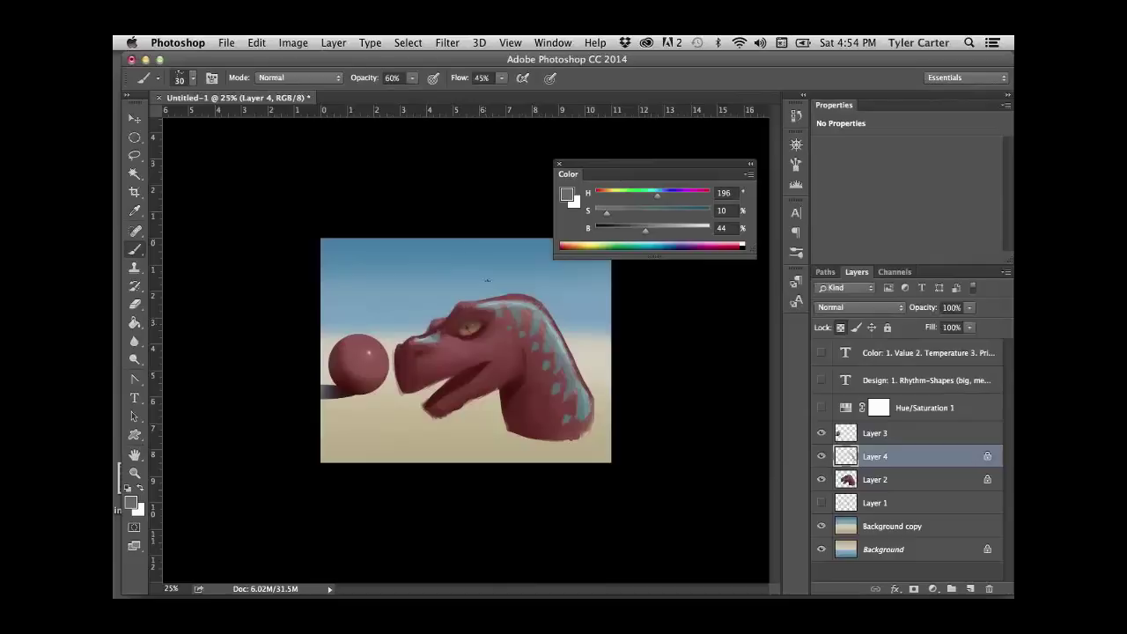
{"action": "left_click", "coordinate": [540, 312], "text": "alt"}
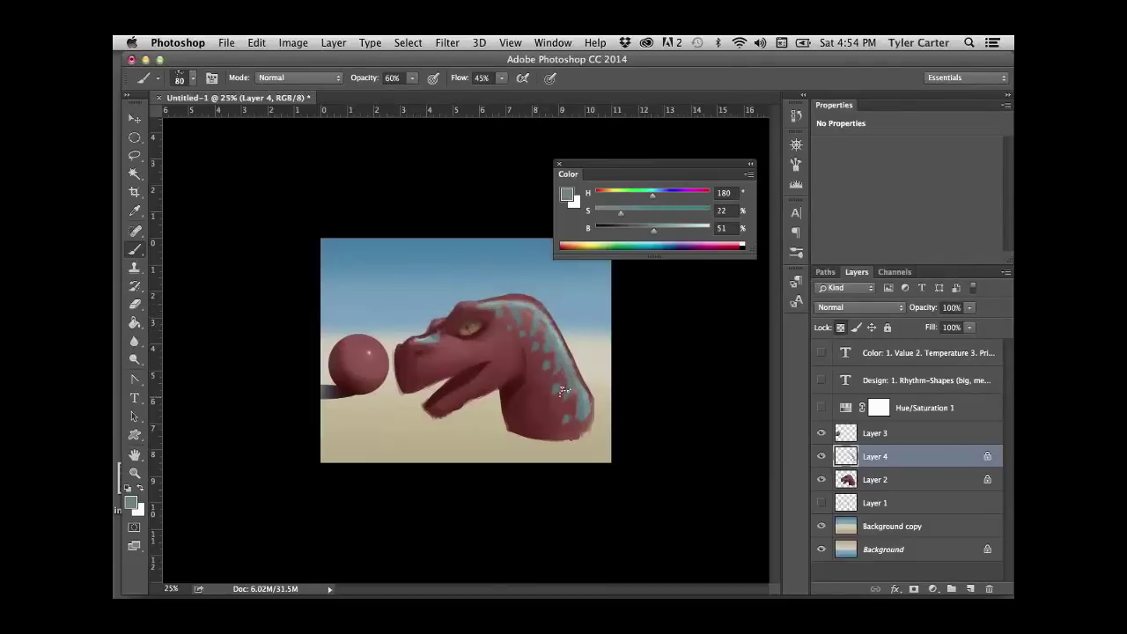
- Unlock Layer 4's transparent pixels and soften the markings' lower edges with a 300 px eraser
{"action": "left_click", "coordinate": [839, 327]}
{"action": "key", "text": "e"}
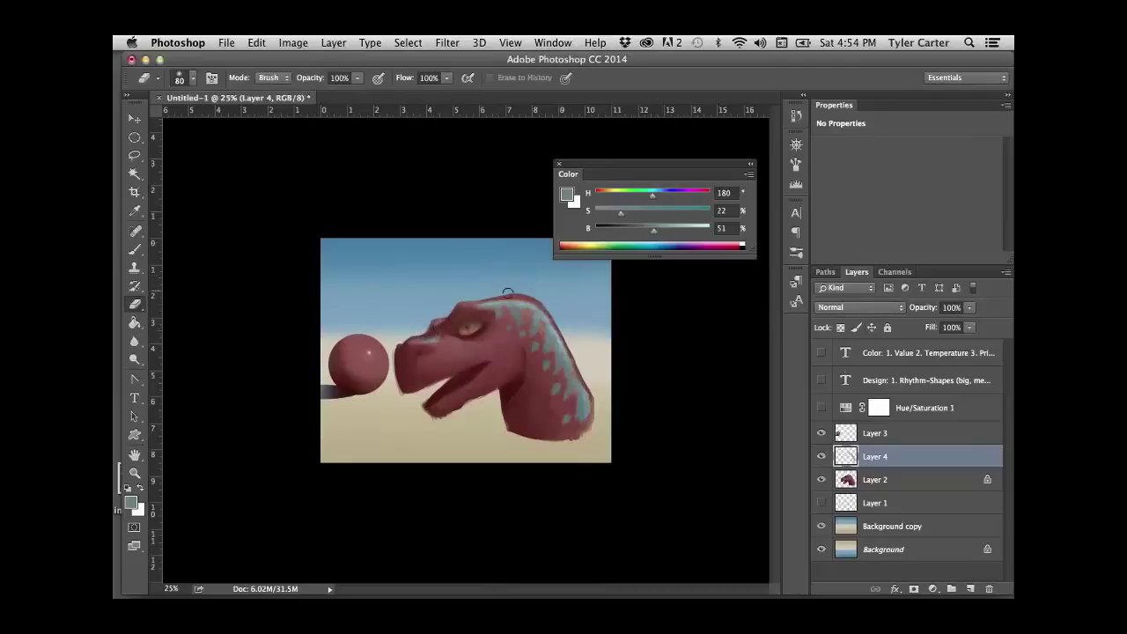
{"action": "key", "text": "bracketright"}
{"action": "key", "text": "bracketright"}
{"action": "key", "text": "bracketright"}
{"action": "key", "text": "bracketright"}
{"action": "key", "text": "bracketright"}
{"action": "key", "text": "bracketright"}
{"action": "key", "text": "bracketright"}
{"action": "key", "text": "bracketright"}
{"action": "mouse_move", "coordinate": [520, 389]}
{"action": "left_mouse_down"}
{"action": "mouse_move", "coordinate": [523, 424]}
{"action": "mouse_move", "coordinate": [544, 406]}
{"action": "mouse_move", "coordinate": [560, 438]}
{"action": "mouse_move", "coordinate": [588, 432]}
{"action": "left_mouse_up"}
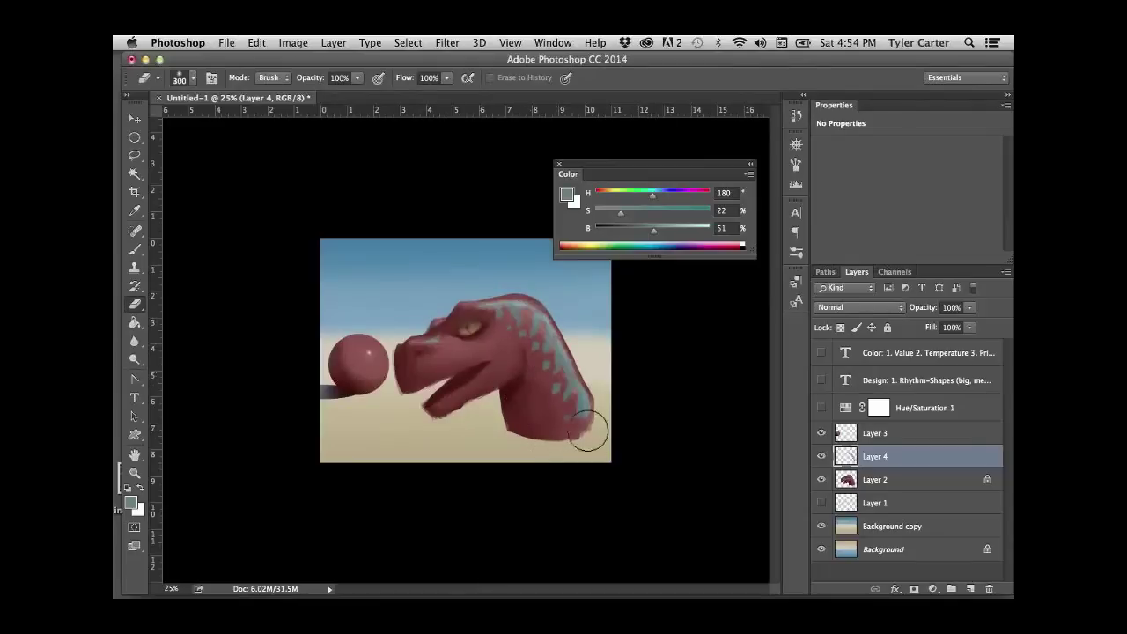
- Lock Layer 4's transparent pixels again and shade the lower markings with dark teal-grey (H 185, S 21, B 32) and a 150 px brush
{"action": "key", "text": "v"}
{"action": "key", "text": "b"}
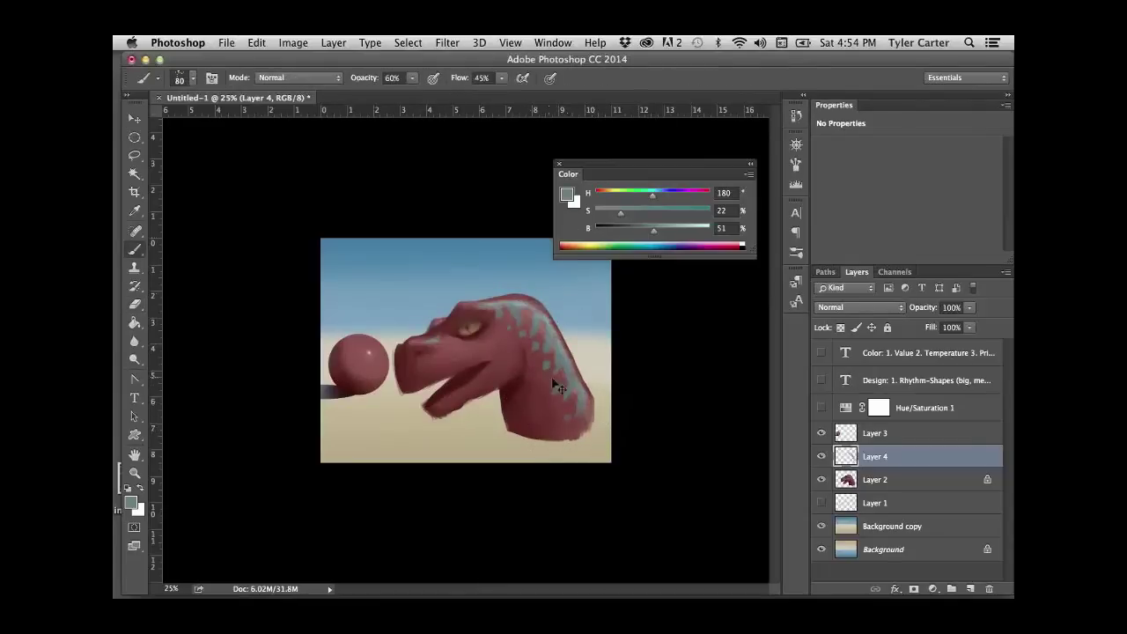
{"action": "left_click", "coordinate": [554, 384], "text": "alt"}
{"action": "left_click", "coordinate": [840, 328]}
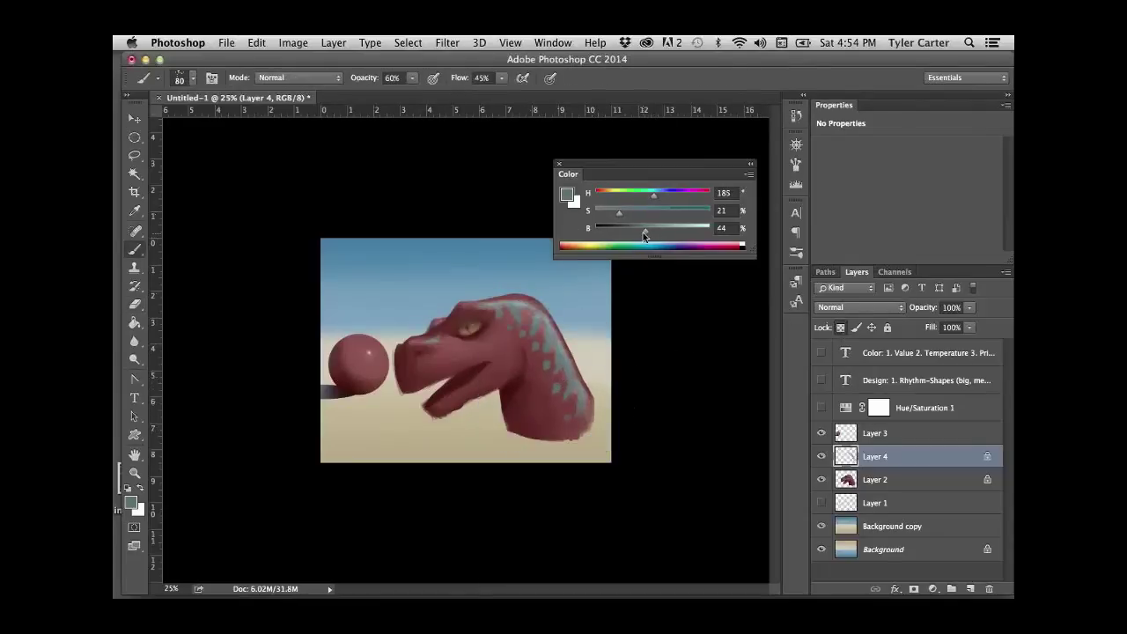
{"action": "left_click_drag", "start_coordinate": [643, 233], "coordinate": [631, 232]}
{"action": "key", "text": "bracketright"}
{"action": "key", "text": "bracketright"}
{"action": "key", "text": "bracketright"}
{"action": "key", "text": "bracketright"}
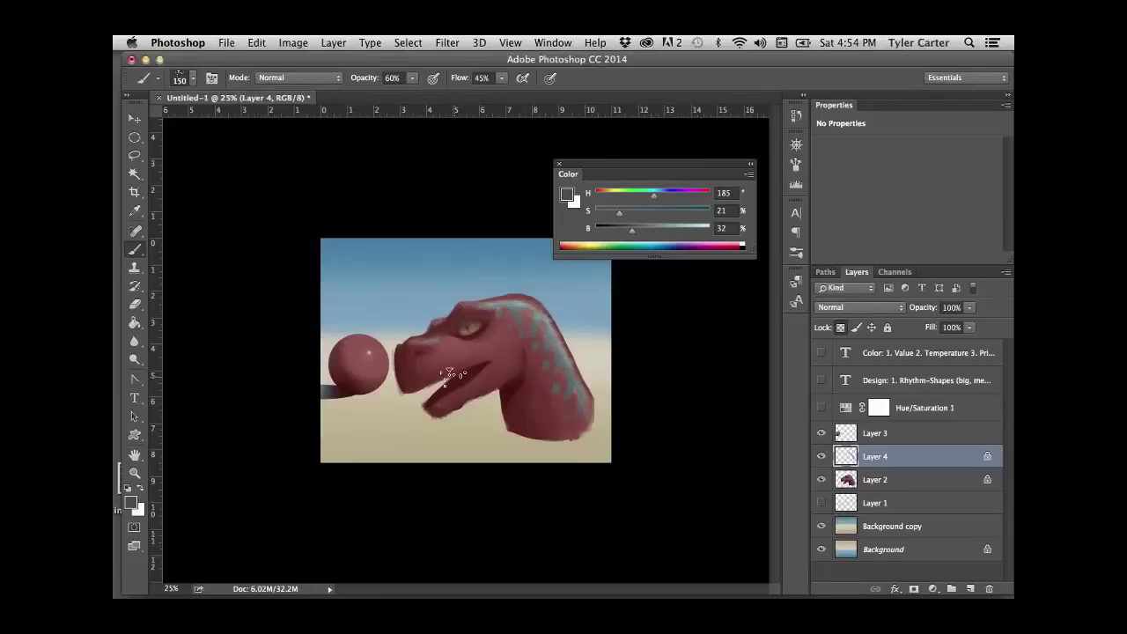
- Add a new layer above Layer 3 and set the brush to 15 px at 100% opacity
{"action": "key", "text": "0"}
{"action": "key", "text": "bracketleft"}
{"action": "key", "text": "bracketleft"}
{"action": "key", "text": "bracketleft"}
{"action": "key", "text": "bracketleft"}
{"action": "key", "text": "bracketleft"}
{"action": "key", "text": "bracketleft"}
{"action": "key", "text": "bracketleft"}
{"action": "key", "text": "bracketleft"}
{"action": "left_click", "coordinate": [898, 432]}
{"action": "left_click", "coordinate": [969, 588]}
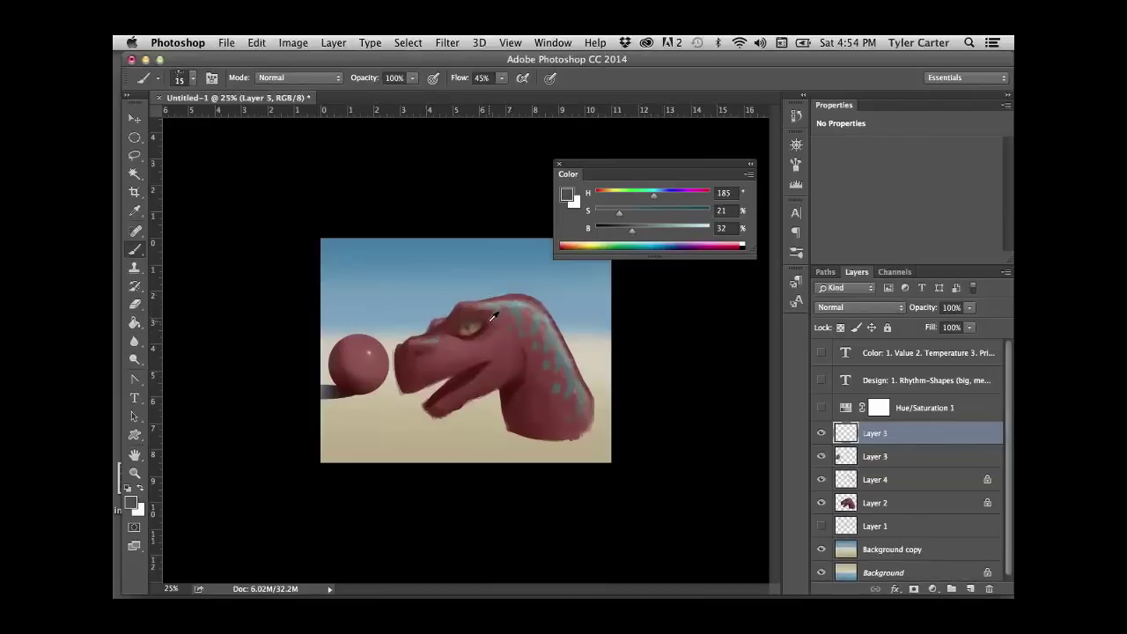
- Try strokes around the brow in dark red (H 2, S 64, B 33) and brown (H 20, S 62, B 35), undoing unwanted ones
{"action": "left_click", "coordinate": [487, 327], "text": "alt"}
{"action": "key", "text": "super+z"}
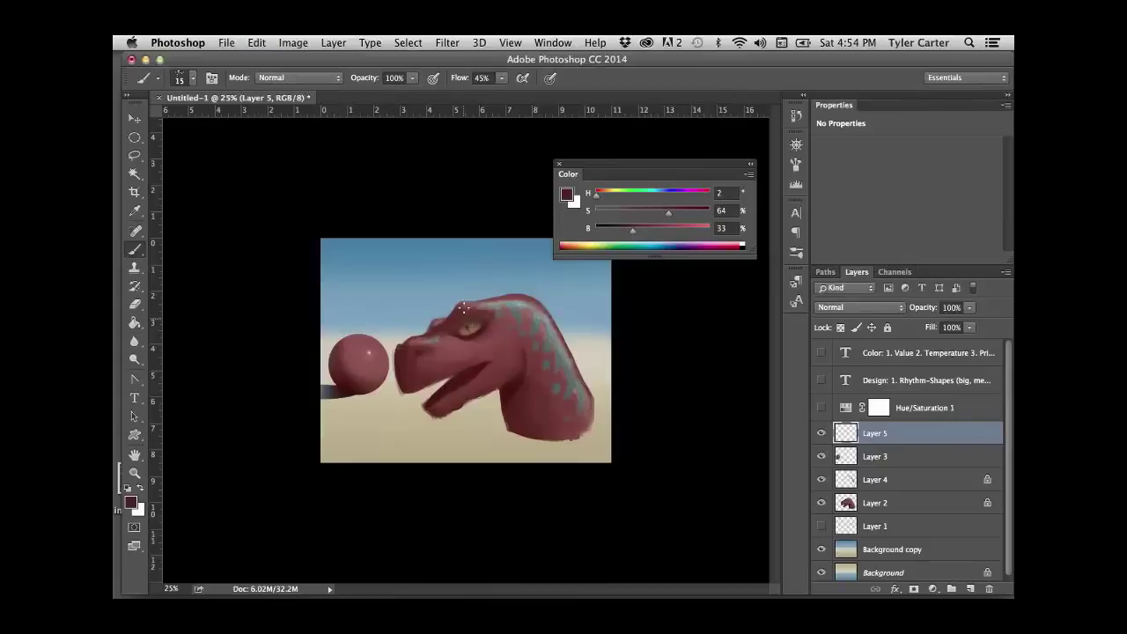
{"action": "left_click_drag", "start_coordinate": [470, 317], "coordinate": [478, 315]}
{"action": "key", "text": "super+z"}
{"action": "key", "text": "super+z"}
{"action": "left_click", "coordinate": [481, 315], "text": "alt"}
{"action": "left_click_drag", "start_coordinate": [615, 195], "coordinate": [602, 195]}
{"action": "key", "text": "super+z"}
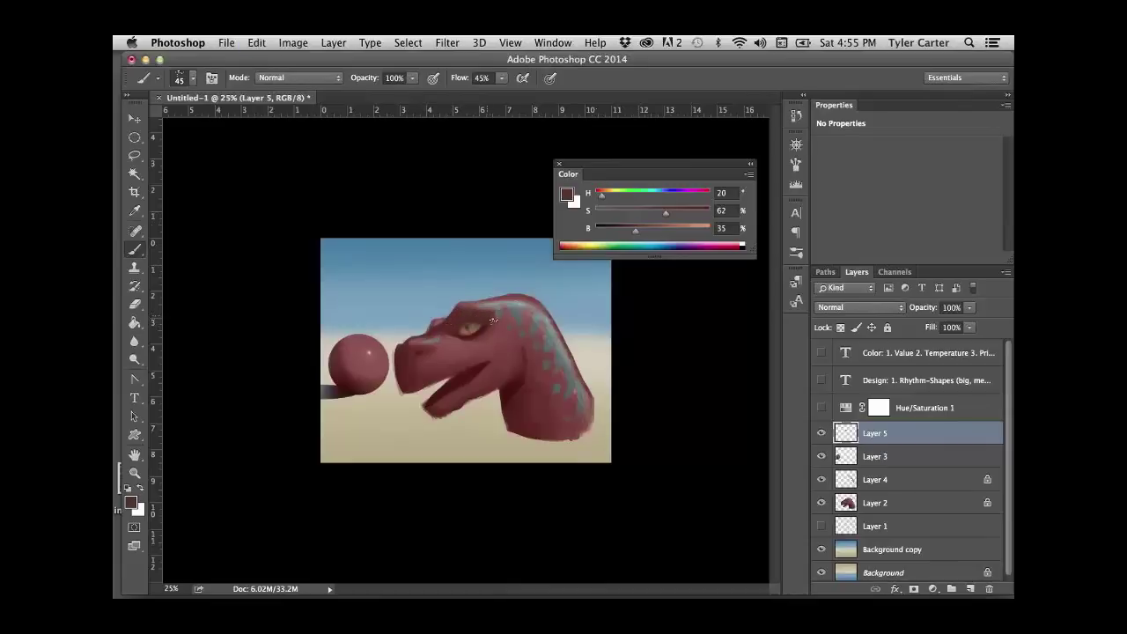
{"action": "left_click", "coordinate": [495, 312], "text": "alt"}
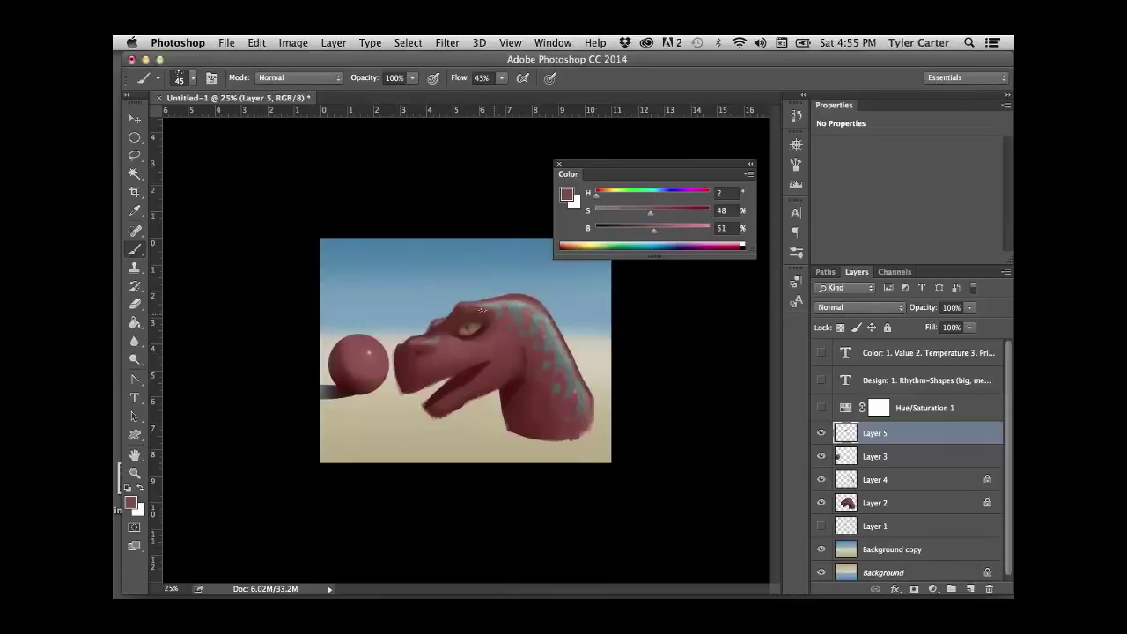
{"action": "key", "text": "super+z"}
- Refine the brow ridge and its outline on Layer 5 with a 45 px brush, using colours sampled from the sky, skin and markings
{"action": "left_click", "coordinate": [489, 303], "text": "alt"}
{"action": "left_click", "coordinate": [479, 295], "text": "alt"}
{"action": "left_click", "coordinate": [473, 312], "text": "alt"}
{"action": "left_click", "coordinate": [464, 308], "text": "alt"}
{"action": "left_click", "coordinate": [465, 306], "text": "alt"}
{"action": "left_click", "coordinate": [447, 340], "text": "alt"}
{"action": "left_click", "coordinate": [526, 304], "text": "alt"}
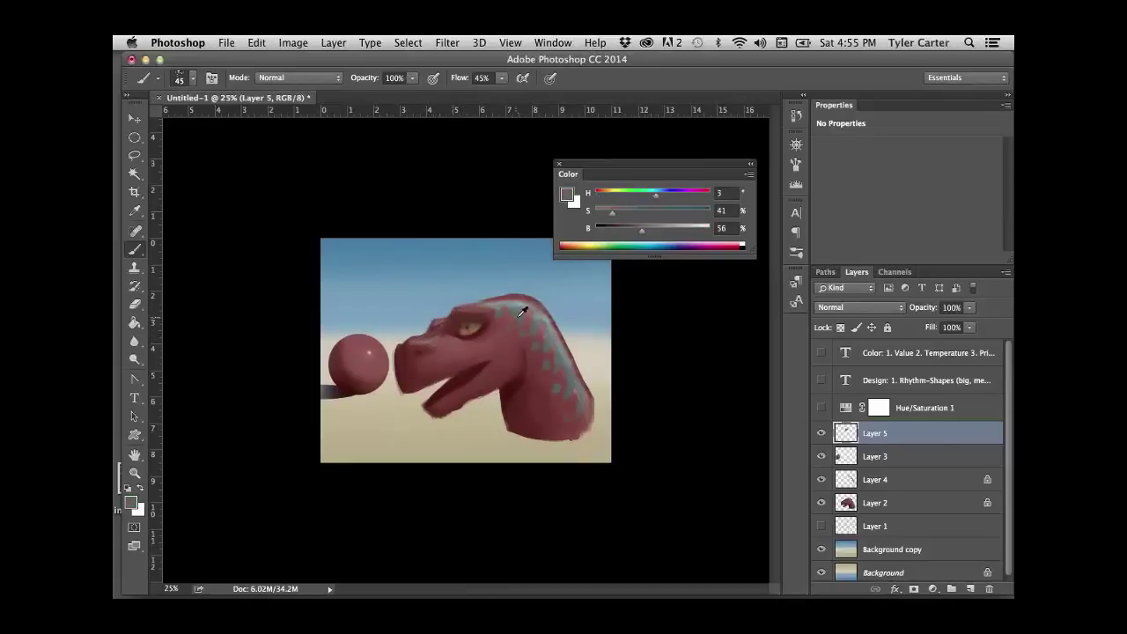
- Blend the planes around the eye, brow and upper snout with sampled reds, including H 3, S 51, B 47
{"action": "left_click", "coordinate": [451, 314], "text": "alt"}
{"action": "left_click", "coordinate": [455, 343], "text": "alt"}
{"action": "left_click", "coordinate": [416, 344], "text": "alt"}
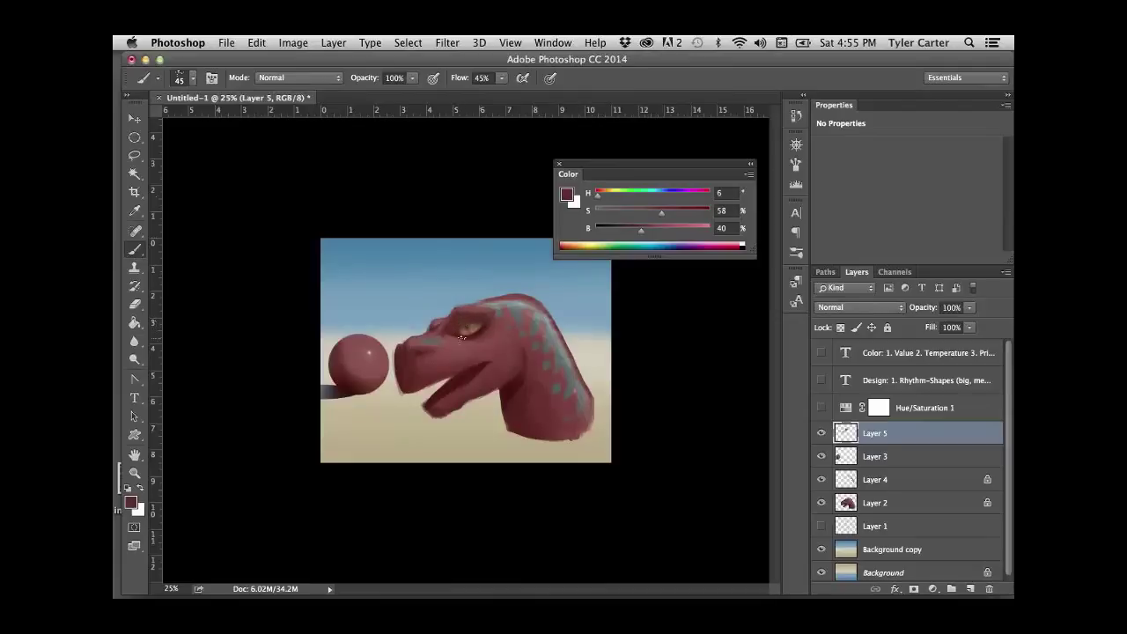
{"action": "left_click", "coordinate": [493, 314], "text": "alt"}
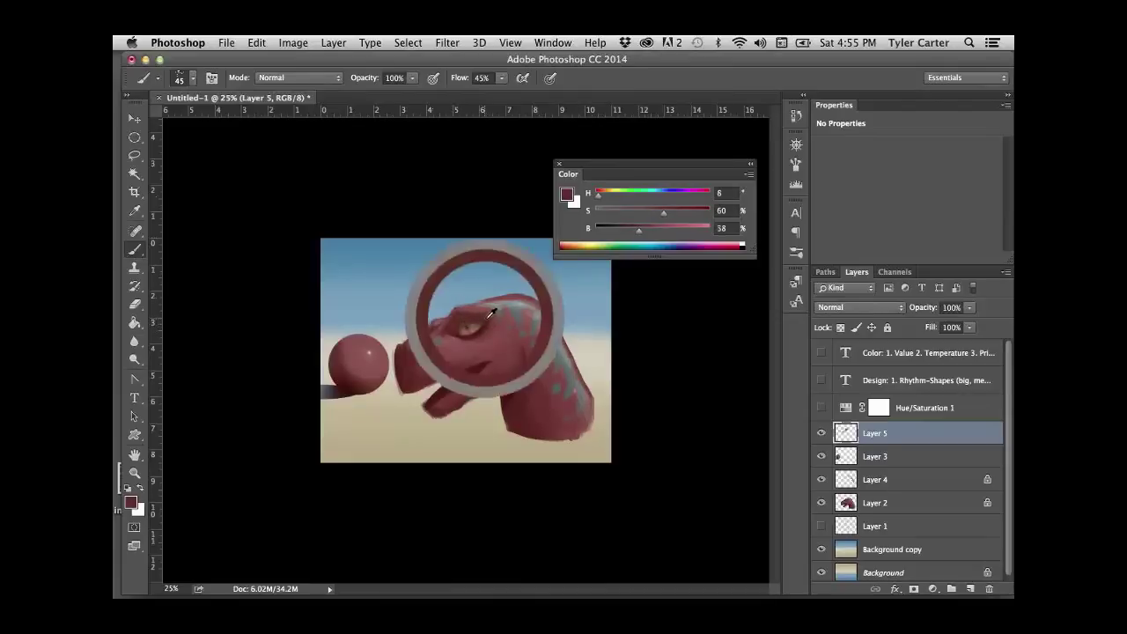
{"action": "left_click", "coordinate": [495, 316], "text": "alt"}
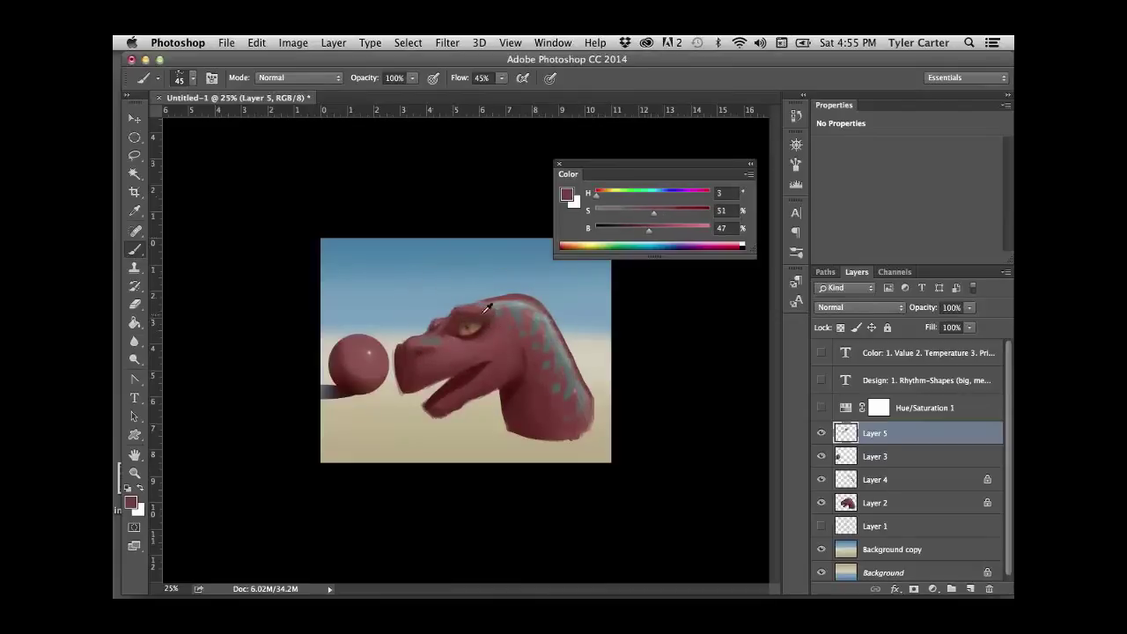
{"action": "left_click", "coordinate": [476, 310], "text": "alt"}
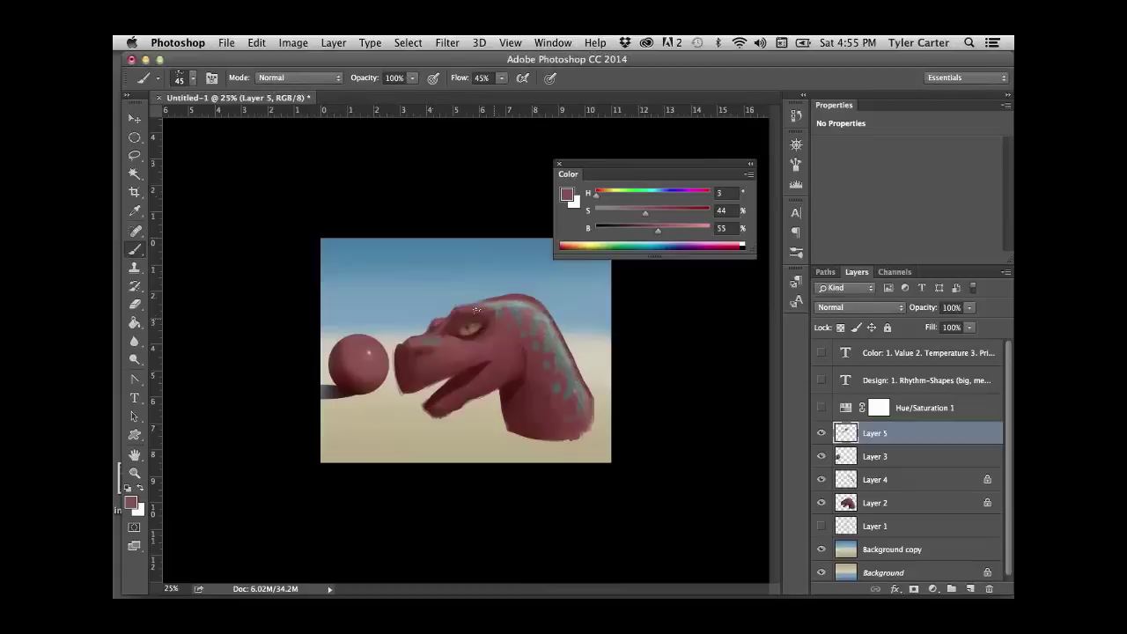
{"action": "left_click", "coordinate": [446, 345], "text": "alt"}
{"action": "left_click", "coordinate": [454, 318], "text": "alt"}
- Paint reflected sky blue (H 203, S 57, B 66) onto the snout's front plane with an 80 px brush, undoing unwanted strokes
{"action": "left_click", "coordinate": [461, 253], "text": "alt"}
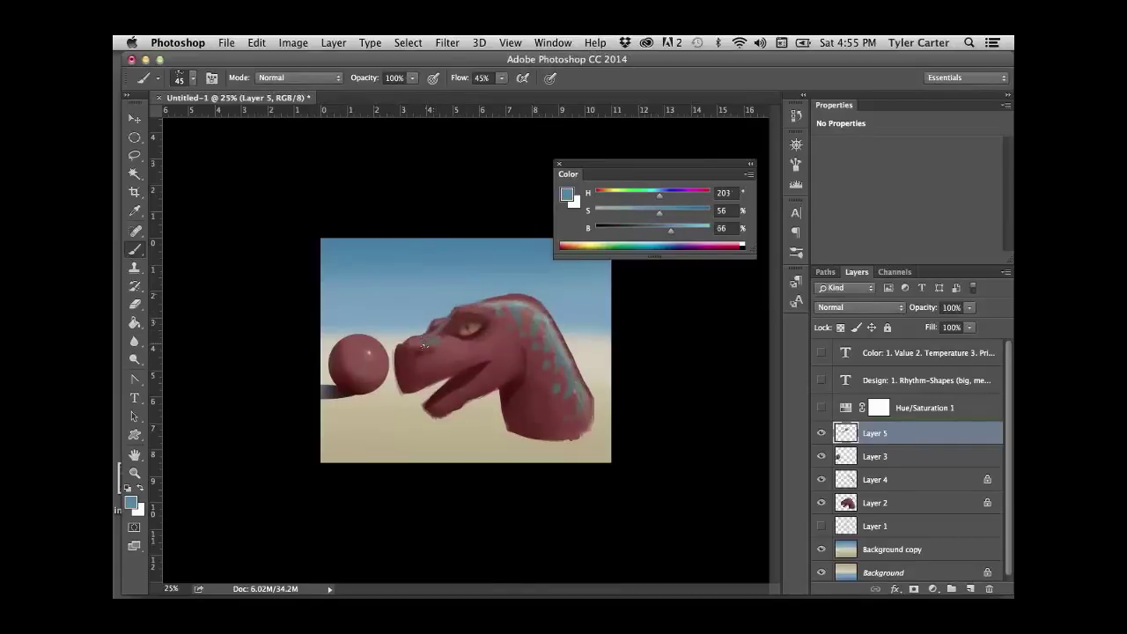
{"action": "left_click", "coordinate": [413, 259], "text": "alt"}
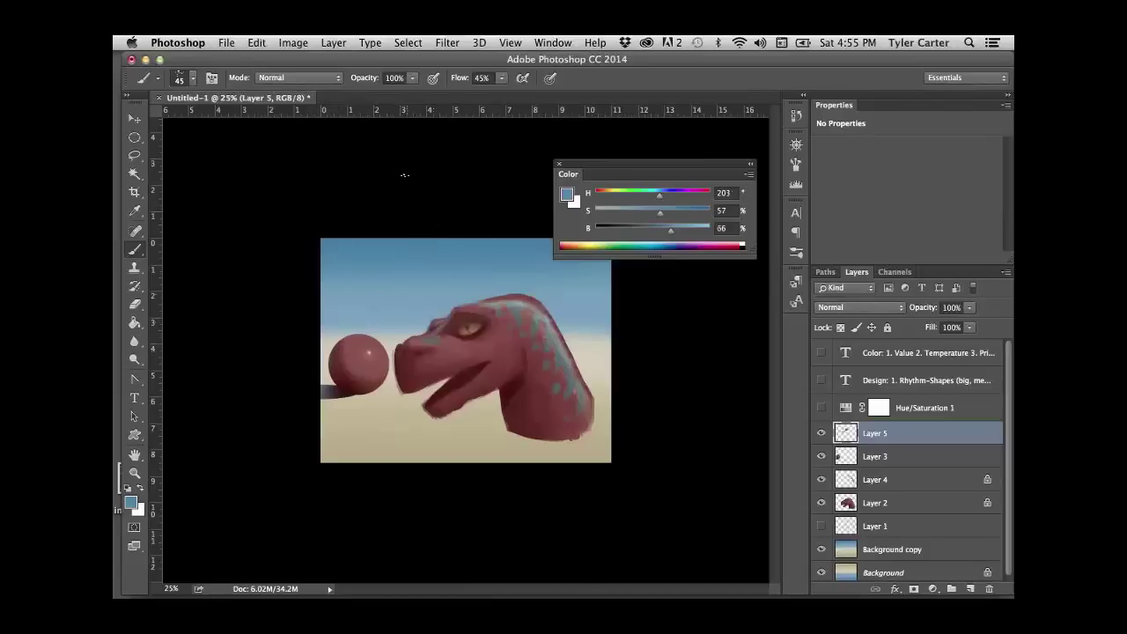
{"action": "key", "text": "bracketright"}
{"action": "key", "text": "bracketright"}
{"action": "key", "text": "bracketright"}
{"action": "left_click", "coordinate": [398, 360], "text": "alt"}
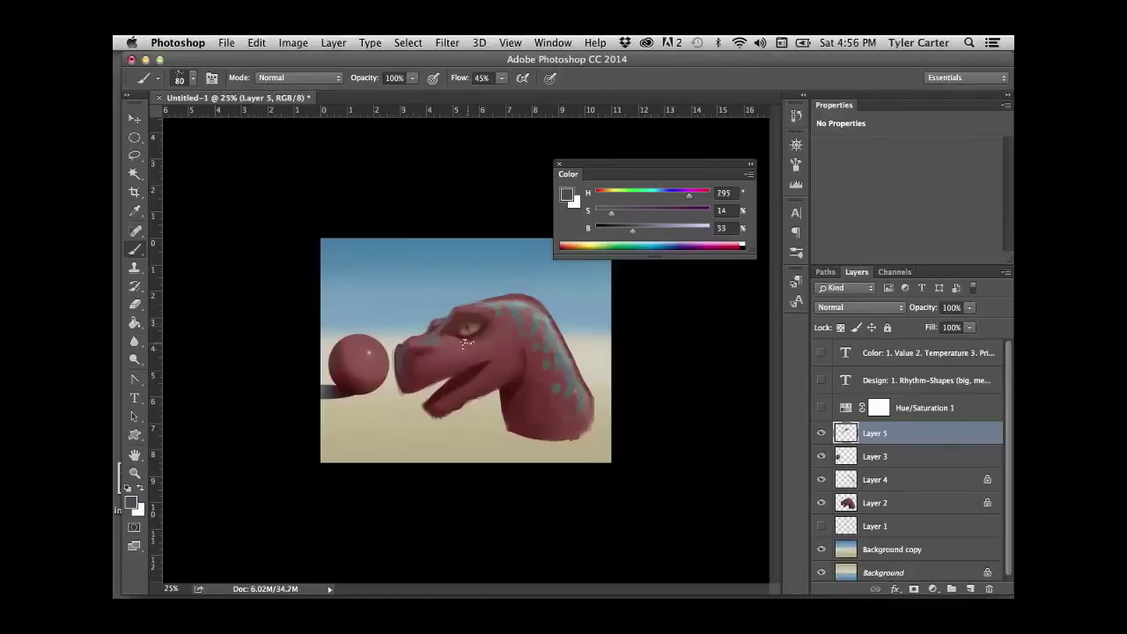
{"action": "key", "text": "super+z"}
{"action": "left_click", "coordinate": [456, 310], "text": "alt"}
{"action": "key", "text": "super+z"}
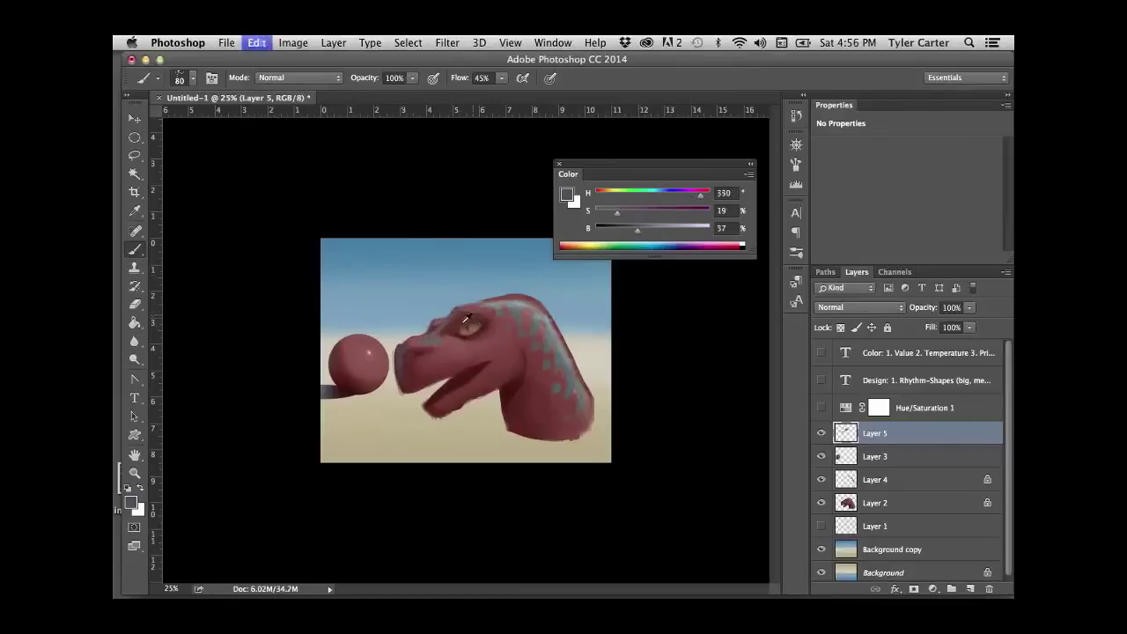
- Blend the neck markings into the skin with a 45 px brush, using sampled teal-grey (H 187, S 17, B 40) and dark red (H 1, S 67, B 30)
{"action": "left_click", "coordinate": [426, 368], "text": "alt"}
{"action": "key", "text": "bracketleft"}
{"action": "key", "text": "bracketleft"}
{"action": "key", "text": "bracketleft"}
{"action": "key", "text": "bracketleft"}
{"action": "left_click", "coordinate": [565, 352], "text": "alt"}
{"action": "left_click", "coordinate": [576, 382], "text": "alt"}
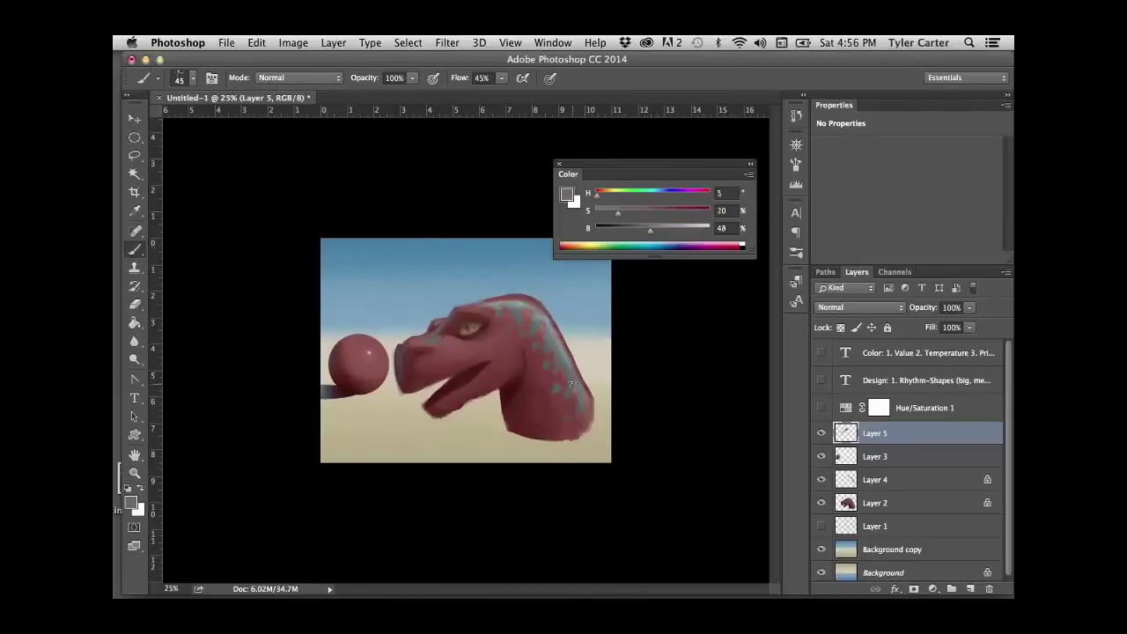
{"action": "left_click", "coordinate": [574, 402], "text": "alt"}
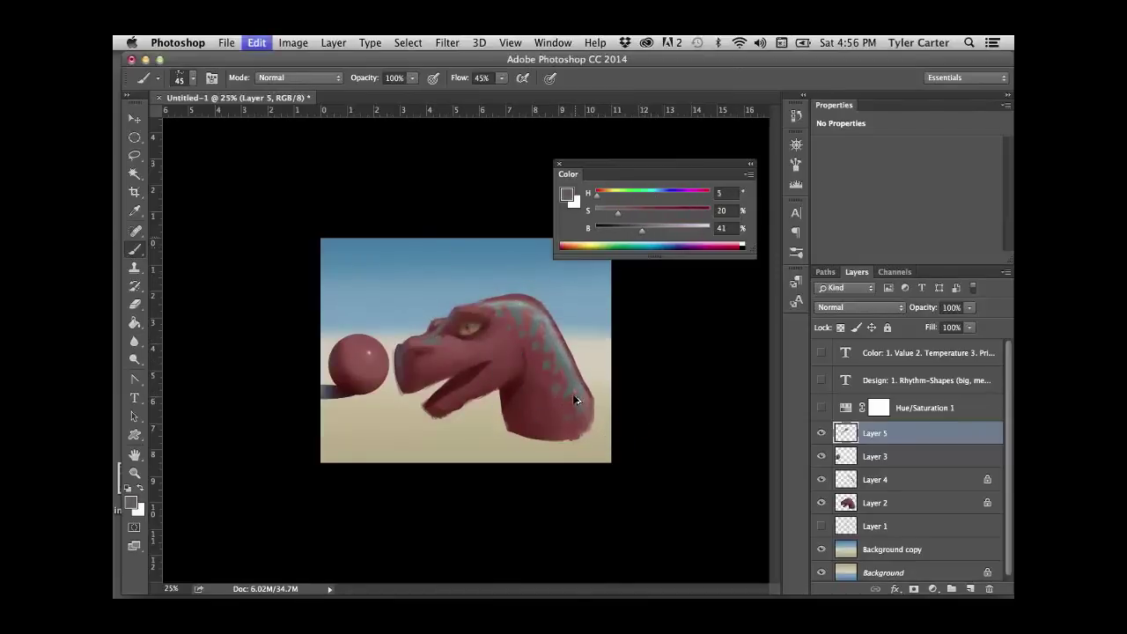
{"action": "left_click", "coordinate": [570, 388], "text": "alt"}
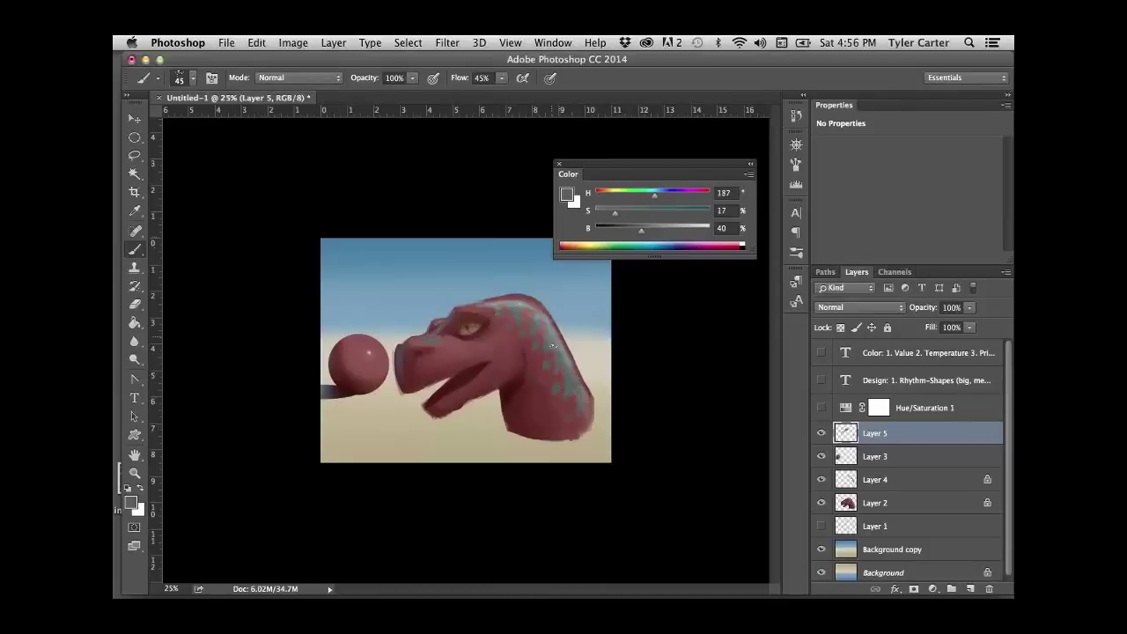
{"action": "left_click", "coordinate": [521, 377], "text": "alt"}
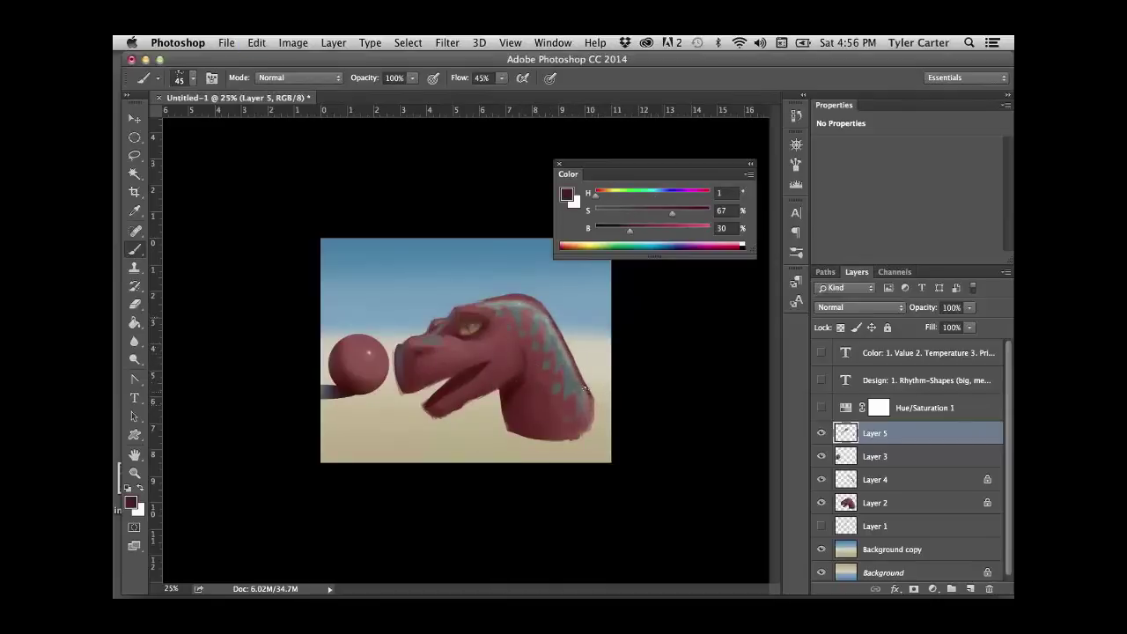
- Rework the plane below the eye and along the snout with an 80 px brush, using sampled reds and teal-grey (H 180, S 17, B 59)
{"action": "left_click", "coordinate": [469, 299], "text": "alt"}
{"action": "left_click", "coordinate": [439, 361], "text": "alt"}
{"action": "key", "text": "bracketright"}
{"action": "key", "text": "bracketright"}
{"action": "key", "text": "bracketright"}
{"action": "key", "text": "bracketright"}
{"action": "left_click", "coordinate": [457, 343], "text": "alt"}
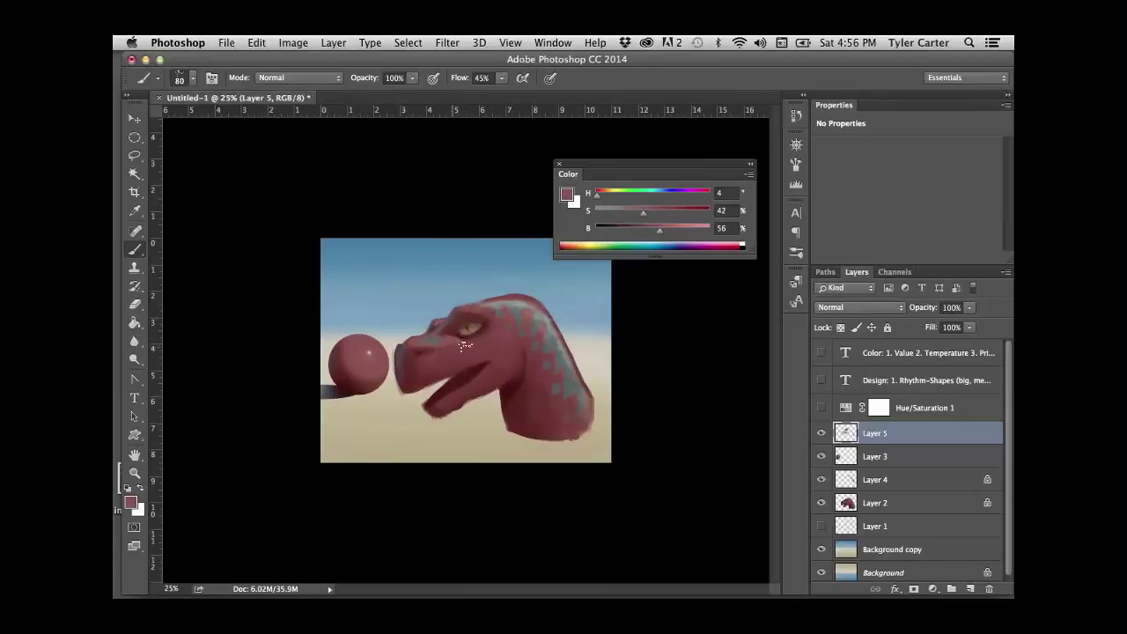
{"action": "left_click", "coordinate": [540, 316], "text": "alt"}
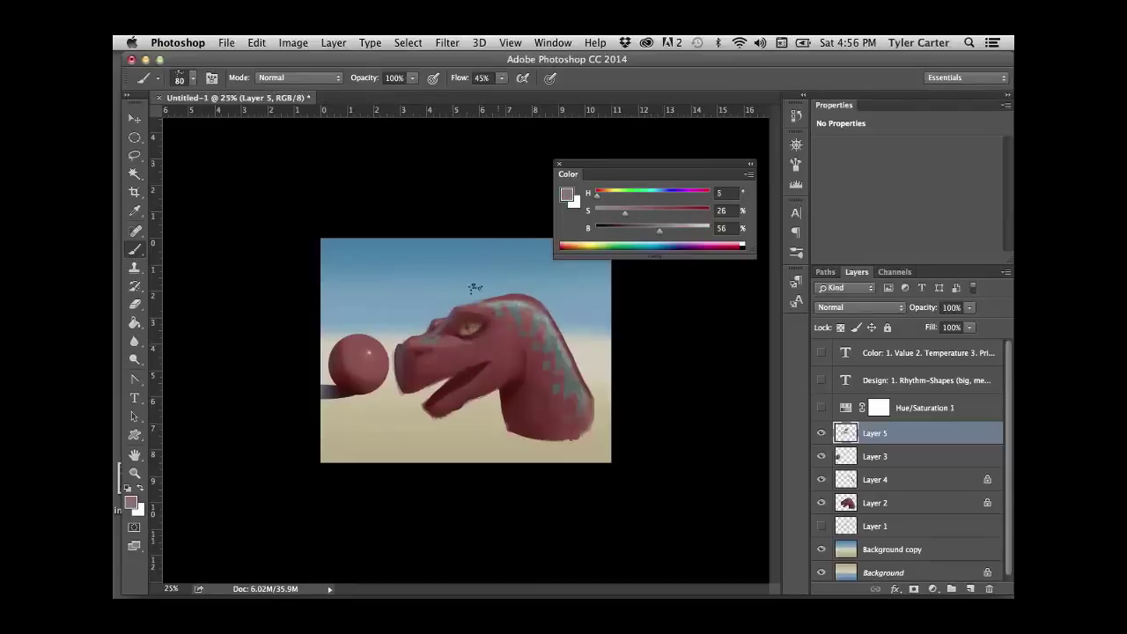
{"action": "left_click", "coordinate": [543, 311], "text": "alt"}
{"action": "left_click_drag", "start_coordinate": [434, 340], "coordinate": [474, 341]}
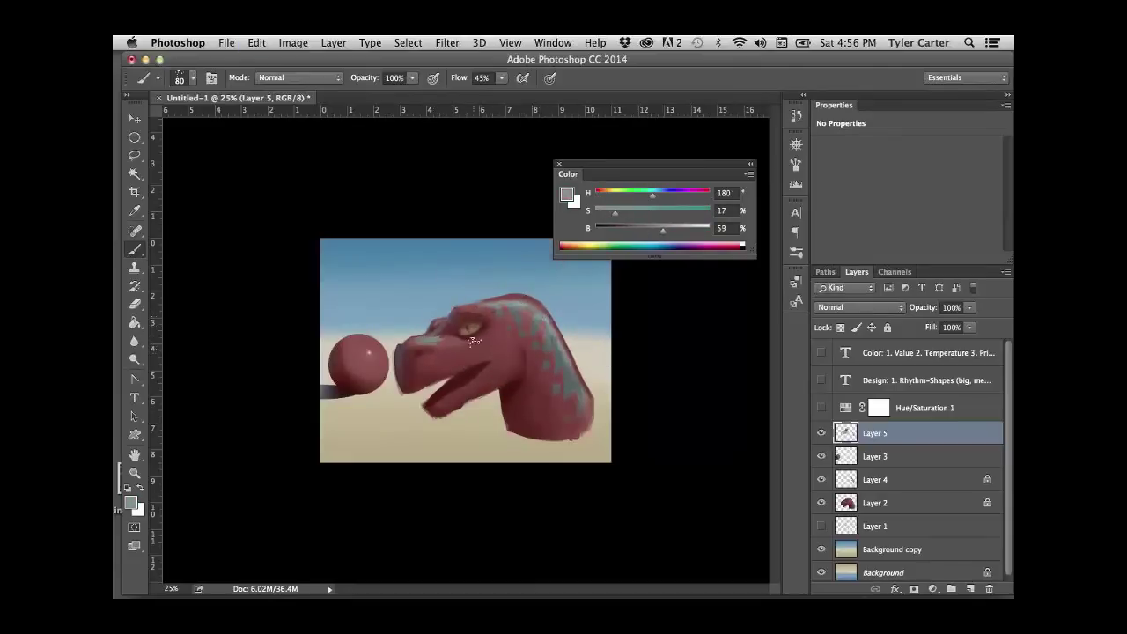
- Refine the lower eyelid and front eye corner with a 45 px brush, using sampled reds H 3, S 65, B 34 and H 4, S 49, B 50
{"action": "key", "text": "bracketleft"}
{"action": "key", "text": "bracketleft"}
{"action": "key", "text": "bracketleft"}
{"action": "key", "text": "bracketleft"}
{"action": "left_click", "coordinate": [461, 338], "text": "alt"}
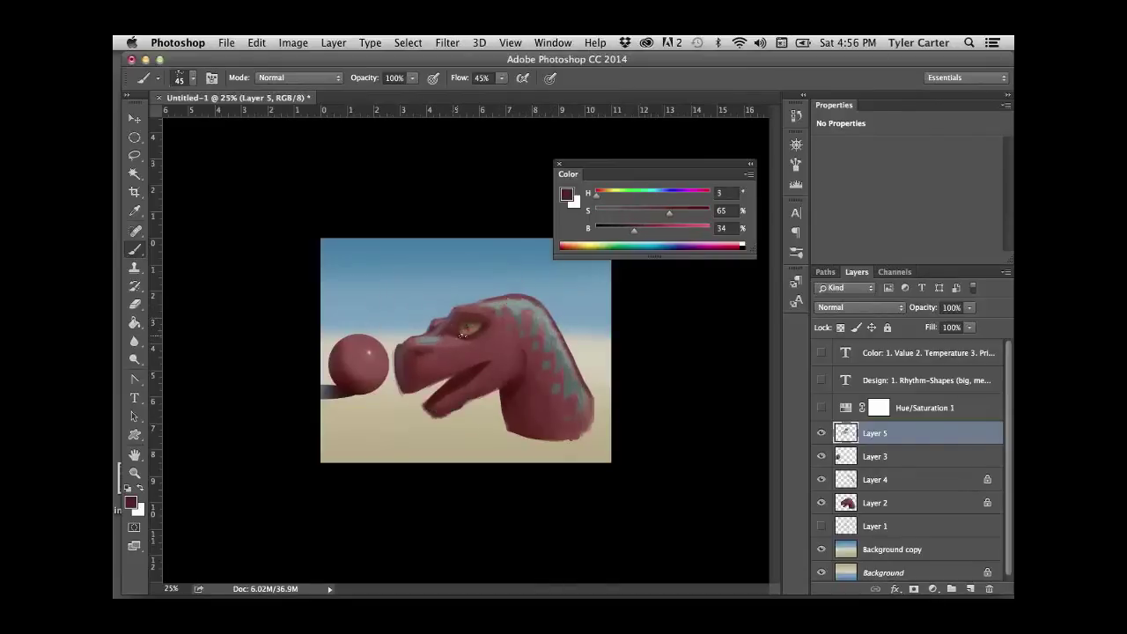
{"action": "left_click", "coordinate": [456, 324], "text": "alt"}
{"action": "left_click", "coordinate": [463, 328], "text": "alt"}
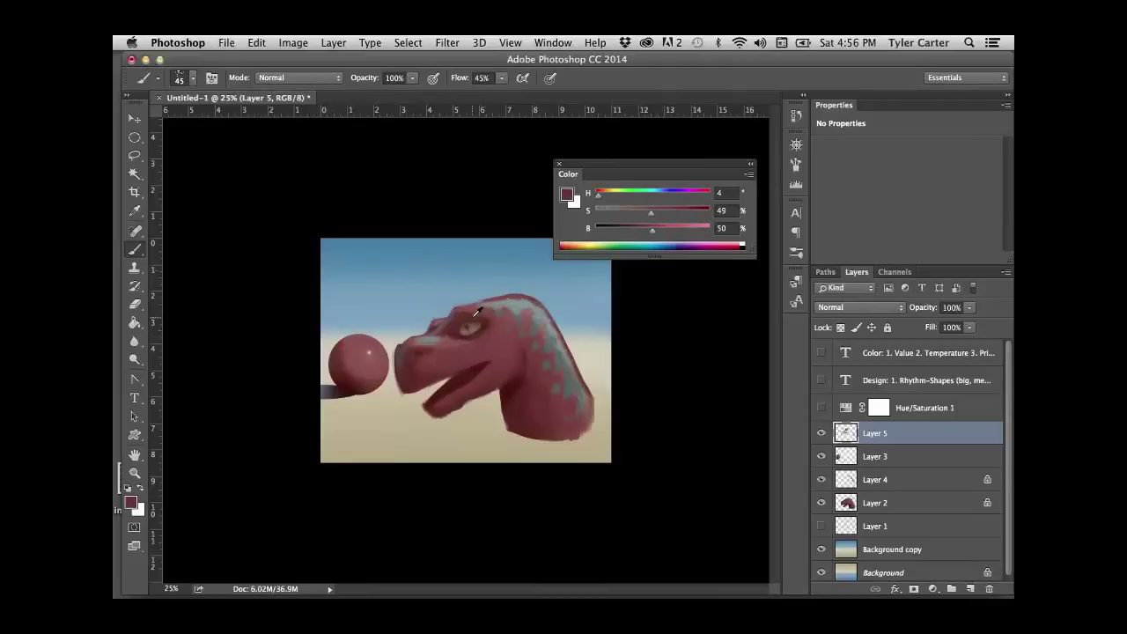
- Shade the upper eyelid and the top of the eyeball with dark red H 2, S 66, B 32 and brownish red H 14, S 62, B 43
{"action": "left_click", "coordinate": [470, 322], "text": "alt"}
{"action": "left_click", "coordinate": [454, 329], "text": "alt"}
{"action": "left_click", "coordinate": [471, 316], "text": "alt"}
{"action": "left_click", "coordinate": [668, 213]}
{"action": "left_click", "coordinate": [649, 226]}
{"action": "left_click", "coordinate": [476, 320], "text": "alt"}
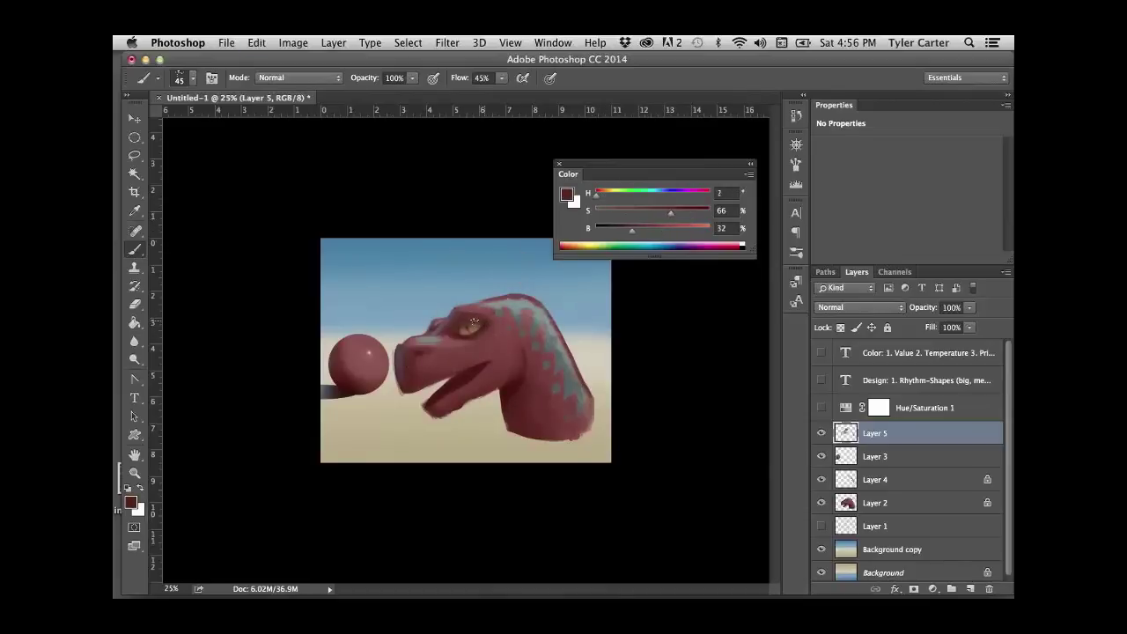
{"action": "left_click", "coordinate": [474, 316], "text": "alt"}
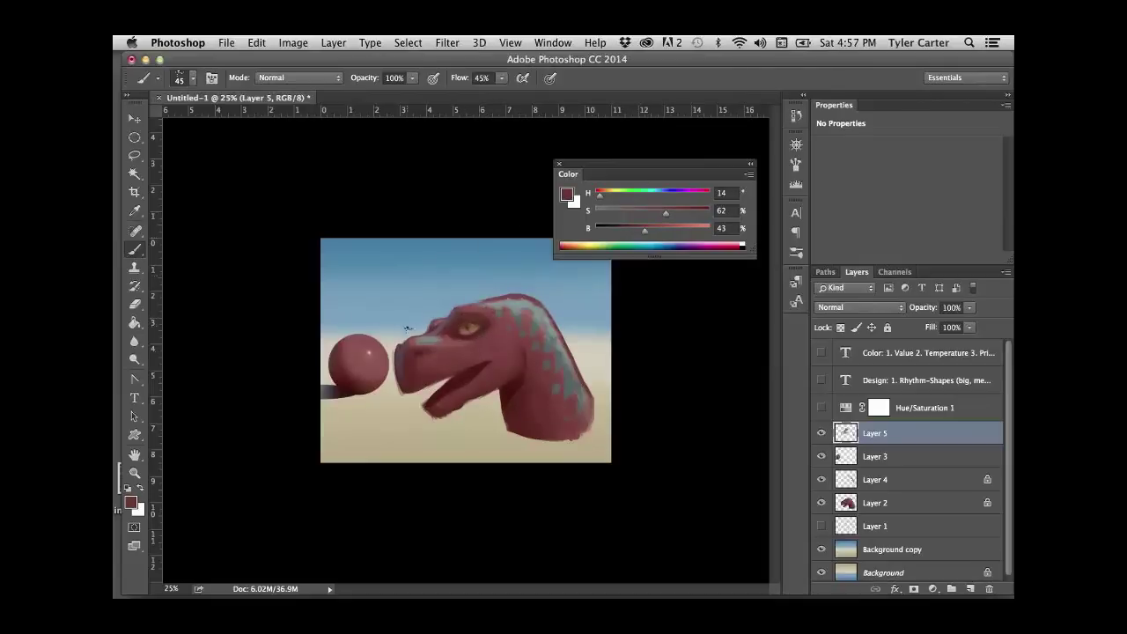
- Touch up the nostril area and upper snout with sampled colours H 4, S 42, B 56 and H 14, S 62, B 41
{"action": "left_click", "coordinate": [418, 358], "text": "alt"}
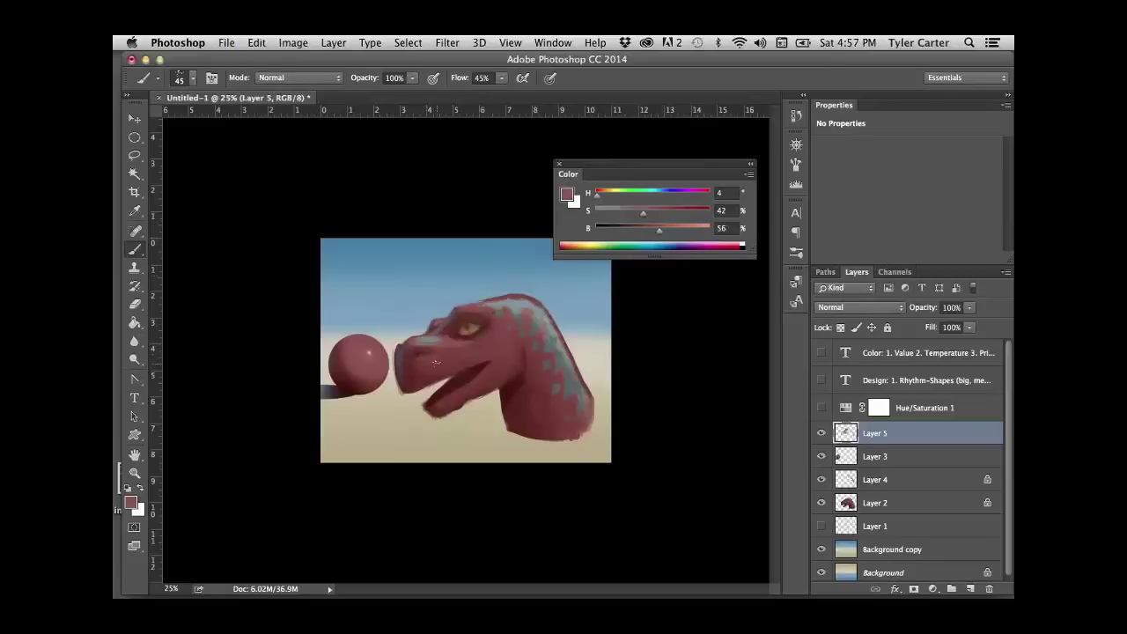
{"action": "left_click", "coordinate": [416, 358], "text": "alt"}
{"action": "left_click", "coordinate": [470, 325], "text": "alt"}
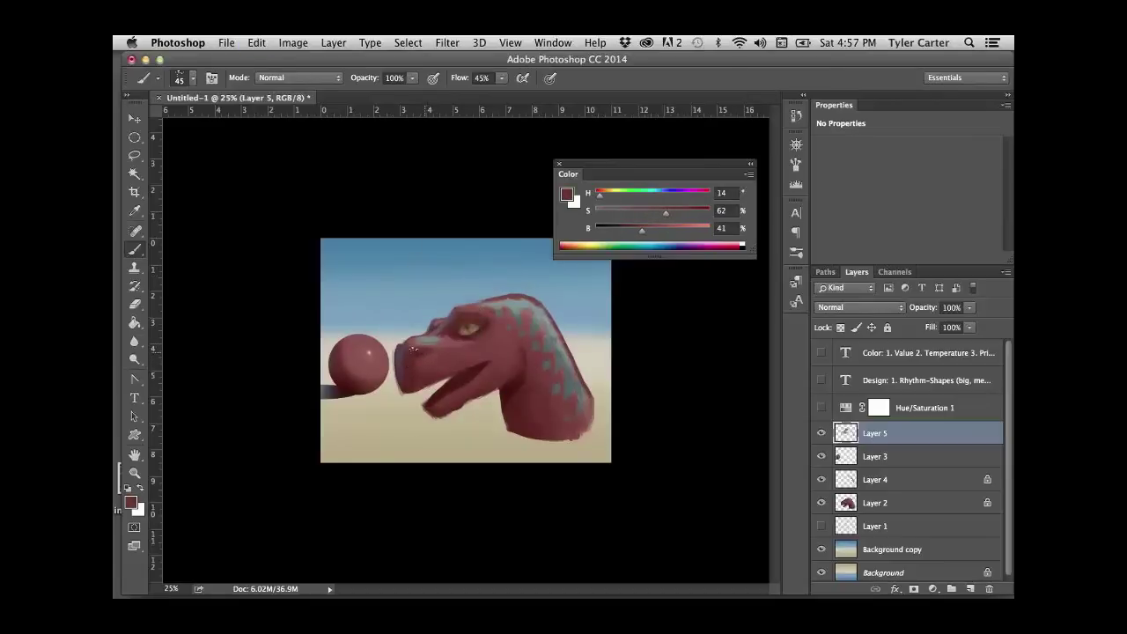
{"action": "left_click", "coordinate": [440, 340], "text": "alt"}
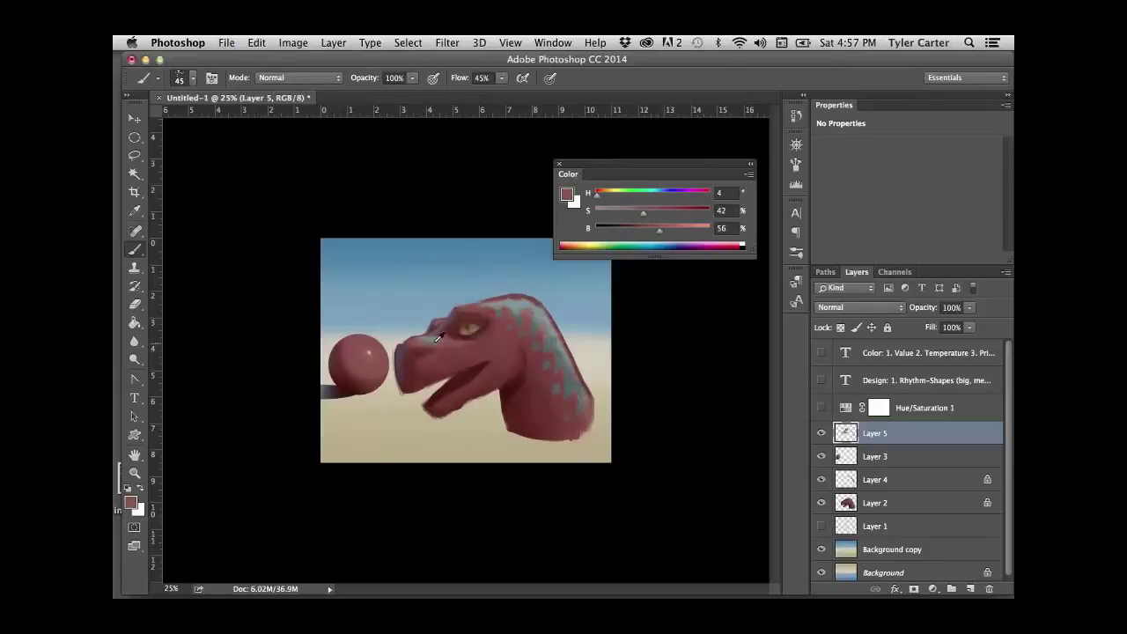
- Trim the contour along the top of the neck with sampled sky blue (H 203, S 39, B 73) and blend the adjoining red edge
{"action": "left_click", "coordinate": [513, 307], "text": "alt"}
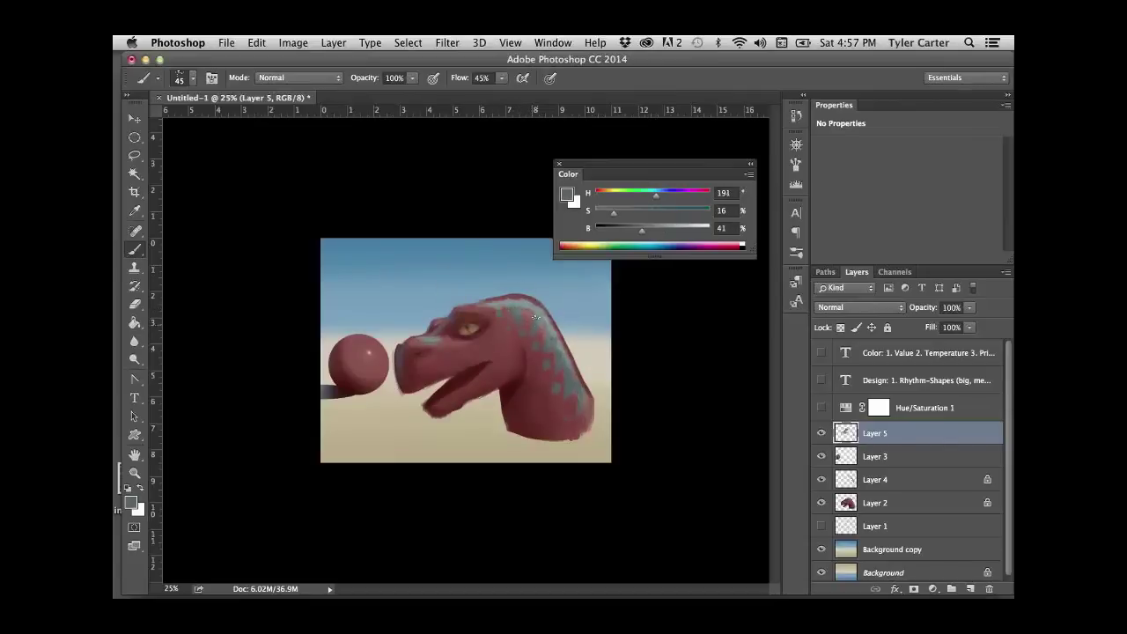
{"action": "left_click", "coordinate": [516, 300], "text": "alt"}
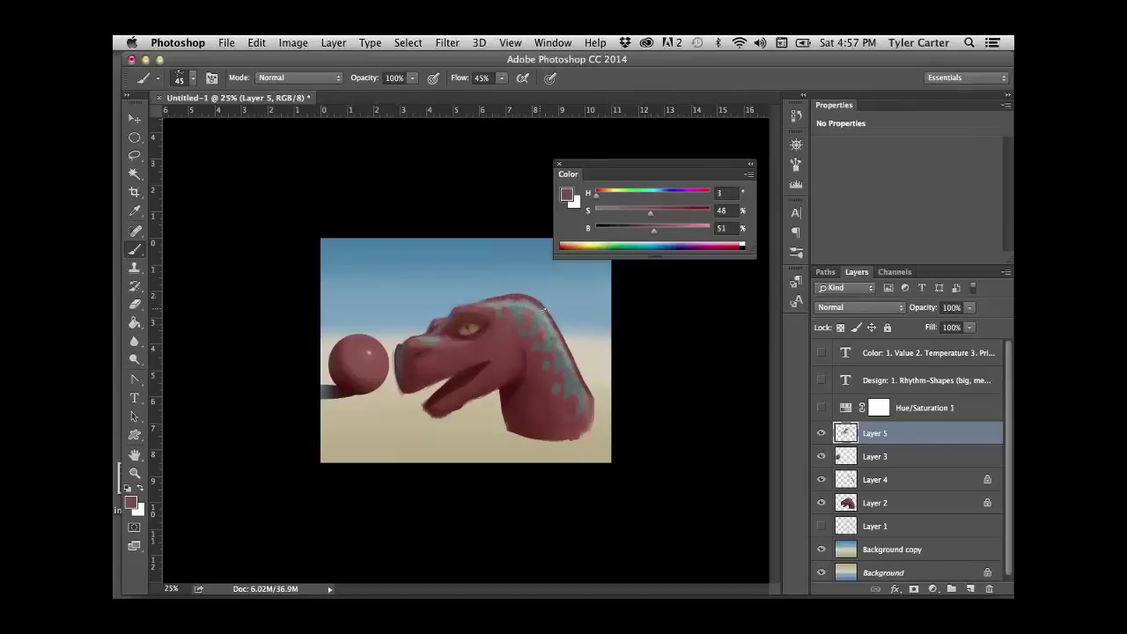
{"action": "left_click", "coordinate": [499, 285], "text": "alt"}
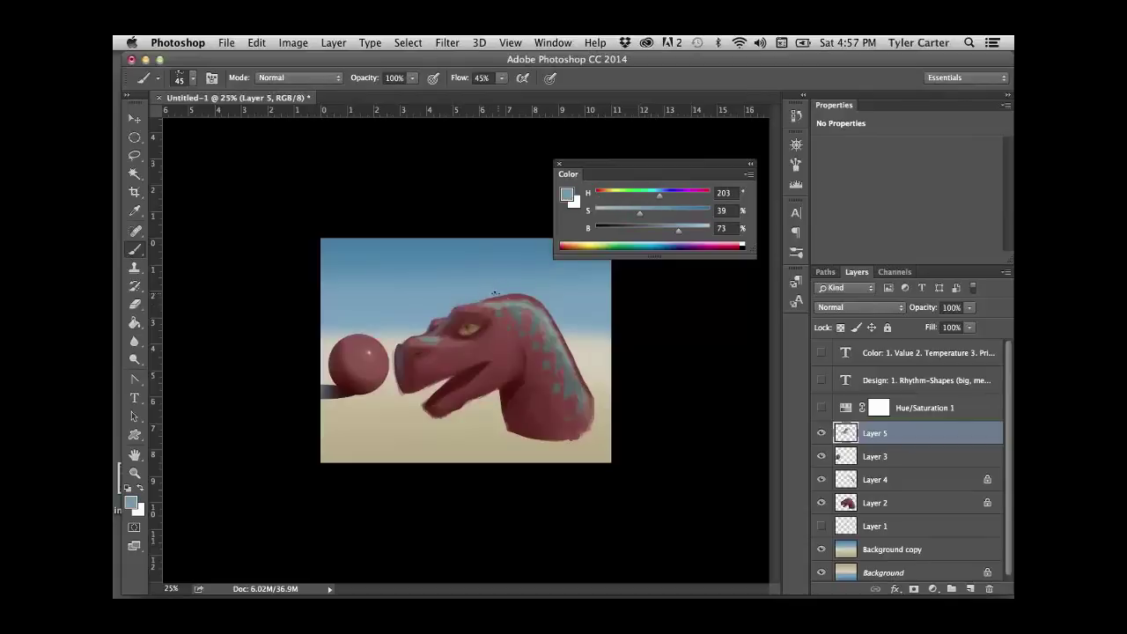
{"action": "mouse_move", "coordinate": [501, 294]}
{"action": "left_mouse_down"}
{"action": "mouse_move", "coordinate": [471, 300]}
{"action": "mouse_move", "coordinate": [535, 292]}
{"action": "left_mouse_up"}
{"action": "left_click", "coordinate": [508, 294], "text": "alt"}
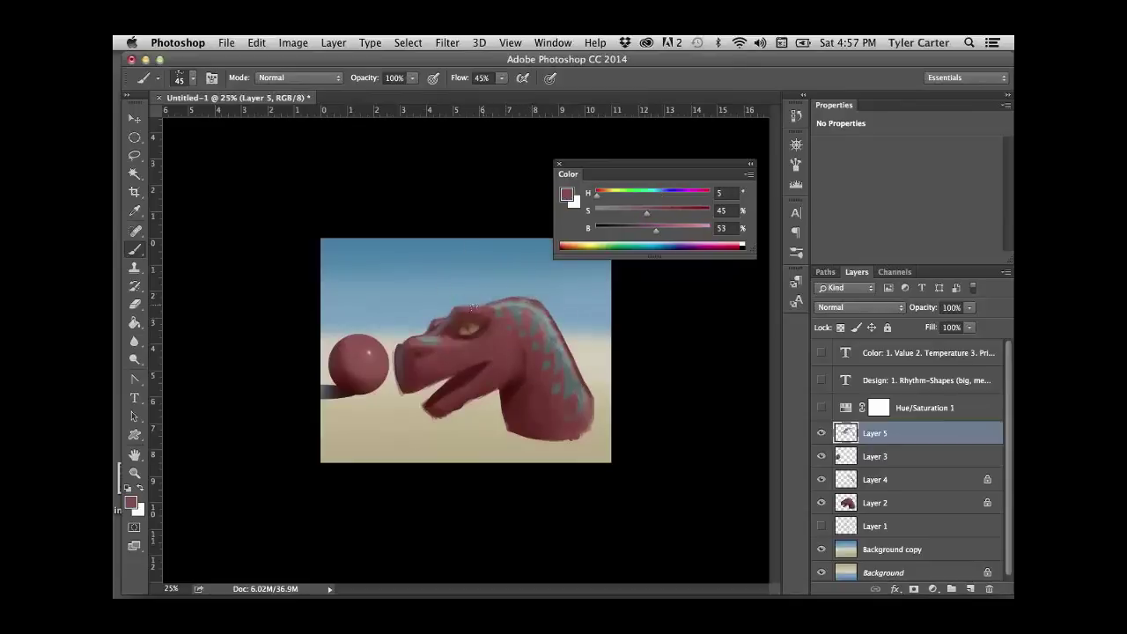
- Deepen the shadows behind and around the eye with sampled dark reds, including H 1, S 67, B 31 and H 9, S 62, B 35
{"action": "left_click", "coordinate": [458, 345], "text": "alt"}
{"action": "left_click", "coordinate": [513, 347], "text": "alt"}
{"action": "left_click", "coordinate": [529, 369], "text": "alt"}
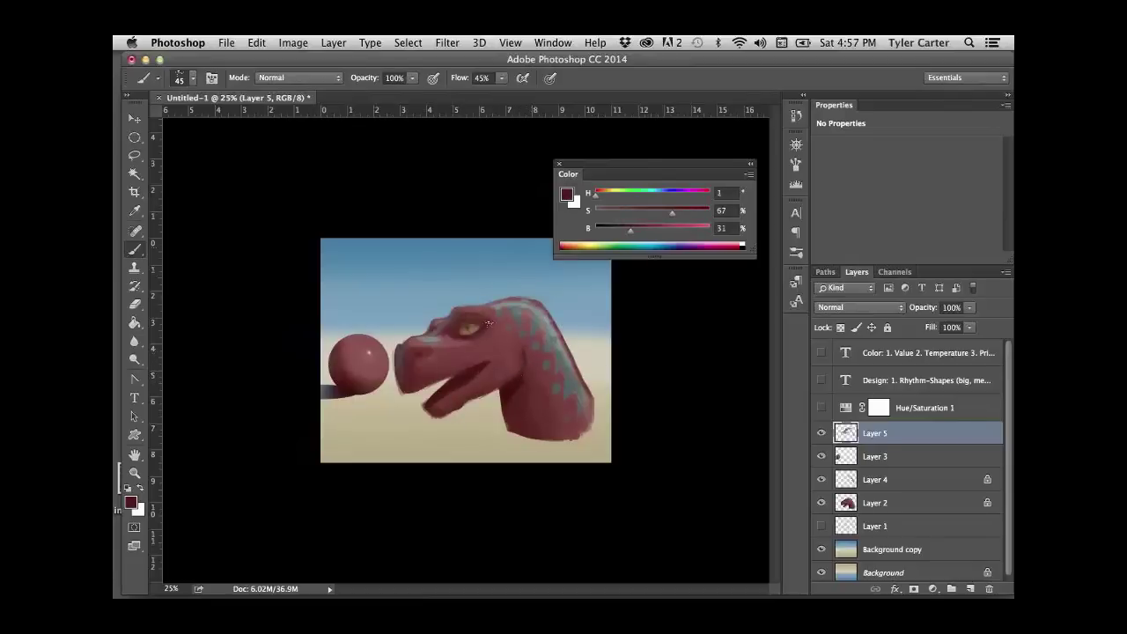
{"action": "left_click", "coordinate": [482, 330], "text": "alt"}
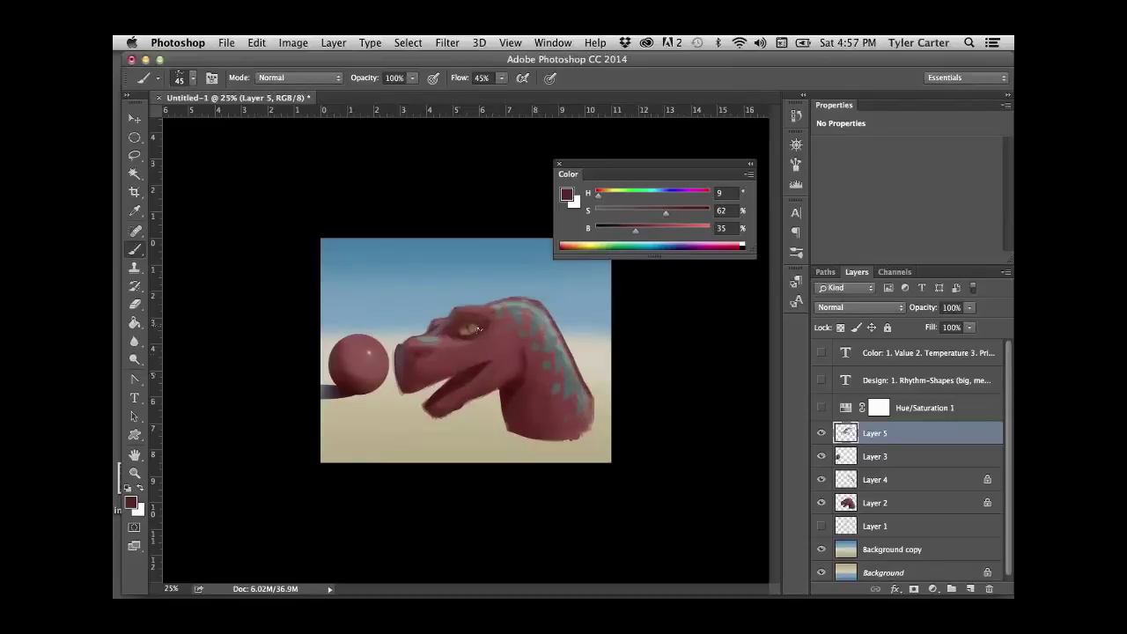
{"action": "left_click", "coordinate": [456, 332], "text": "alt"}
- Extend the muted teal-grey markings over the neck's back edge with a 70 px brush, cleaning the contour with sampled sky blue
{"action": "key", "text": "bracketright"}
{"action": "key", "text": "bracketright"}
{"action": "key", "text": "bracketright"}
{"action": "left_click", "coordinate": [572, 368], "text": "alt"}
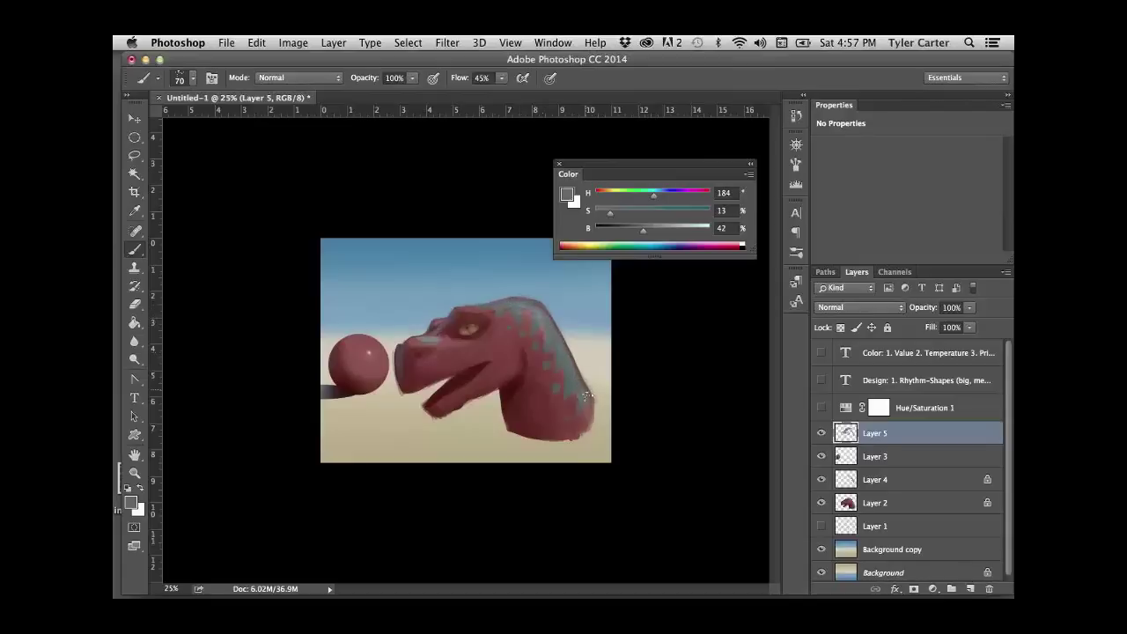
{"action": "left_click", "coordinate": [521, 290], "text": "alt"}
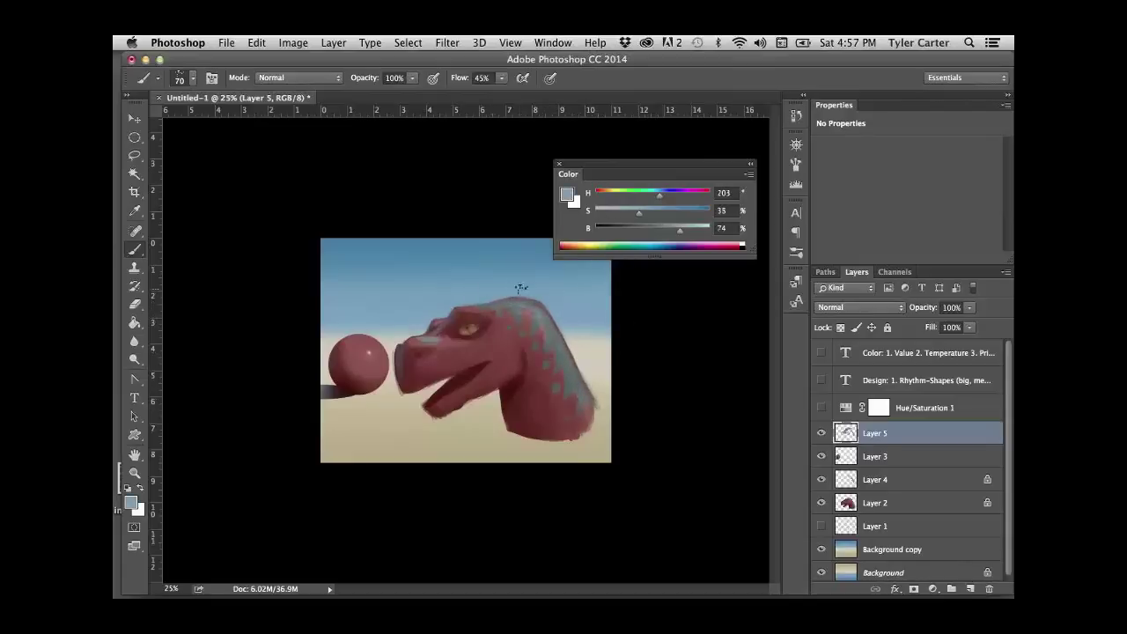
{"action": "left_click", "coordinate": [521, 289], "text": "alt"}
{"action": "left_click", "coordinate": [526, 310], "text": "alt"}
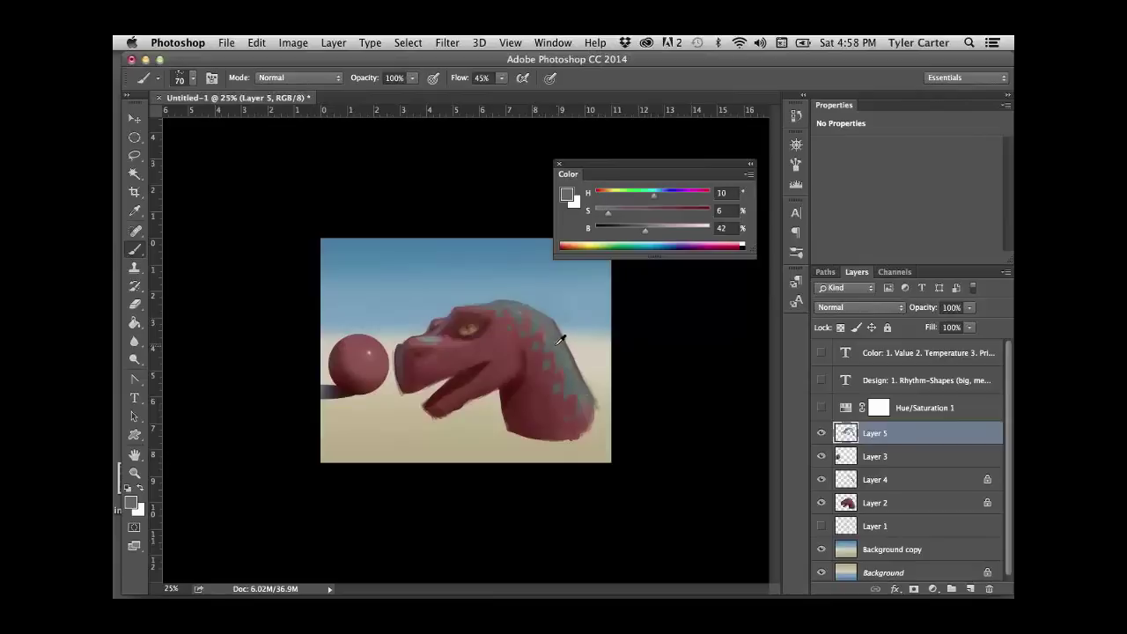
{"action": "left_click", "coordinate": [548, 329], "text": "alt"}
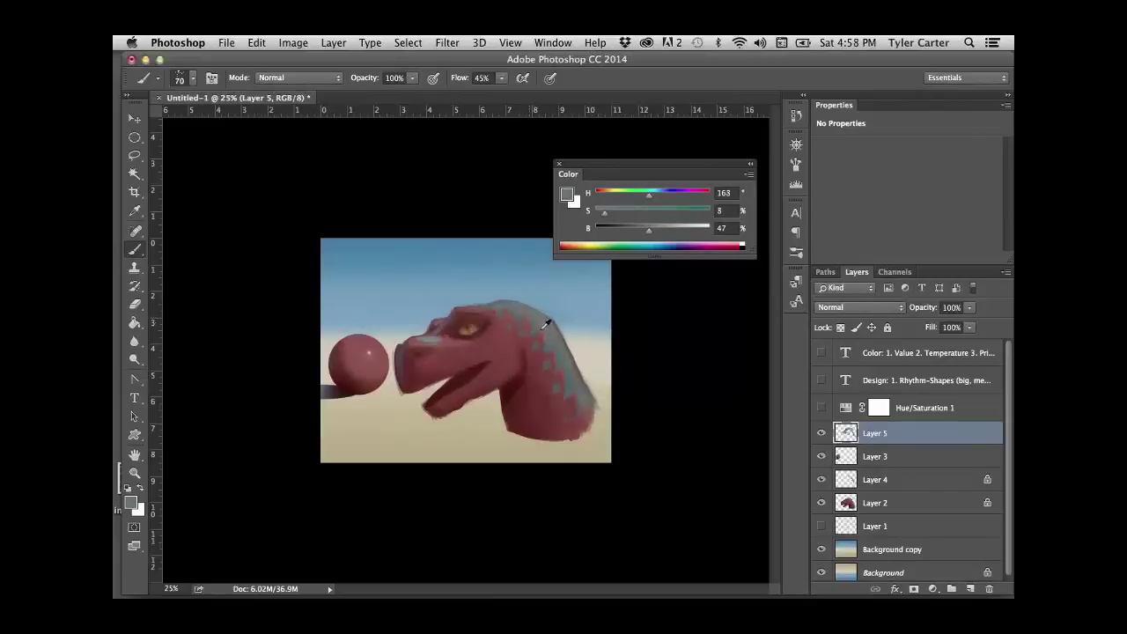
{"action": "left_click", "coordinate": [573, 363], "text": "alt"}
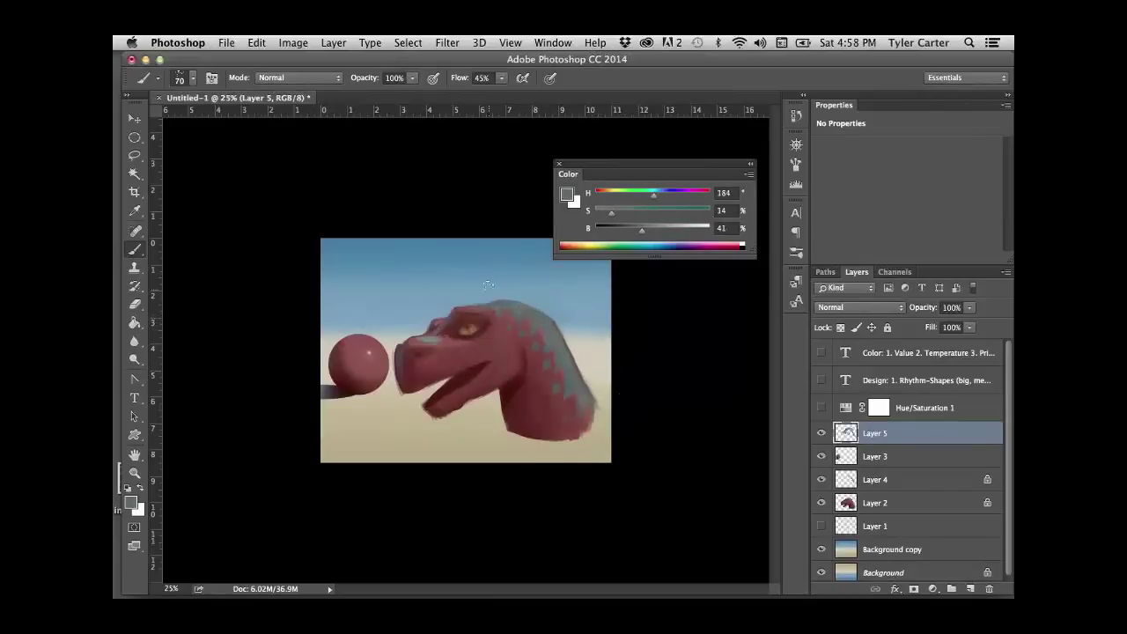
{"action": "left_click", "coordinate": [614, 212]}
- Sample the eye's brown for a 25 px brush, move Layer 5 below Layer 3, and merge it with Layers 4 and 2
{"action": "left_click", "coordinate": [465, 326], "text": "alt"}
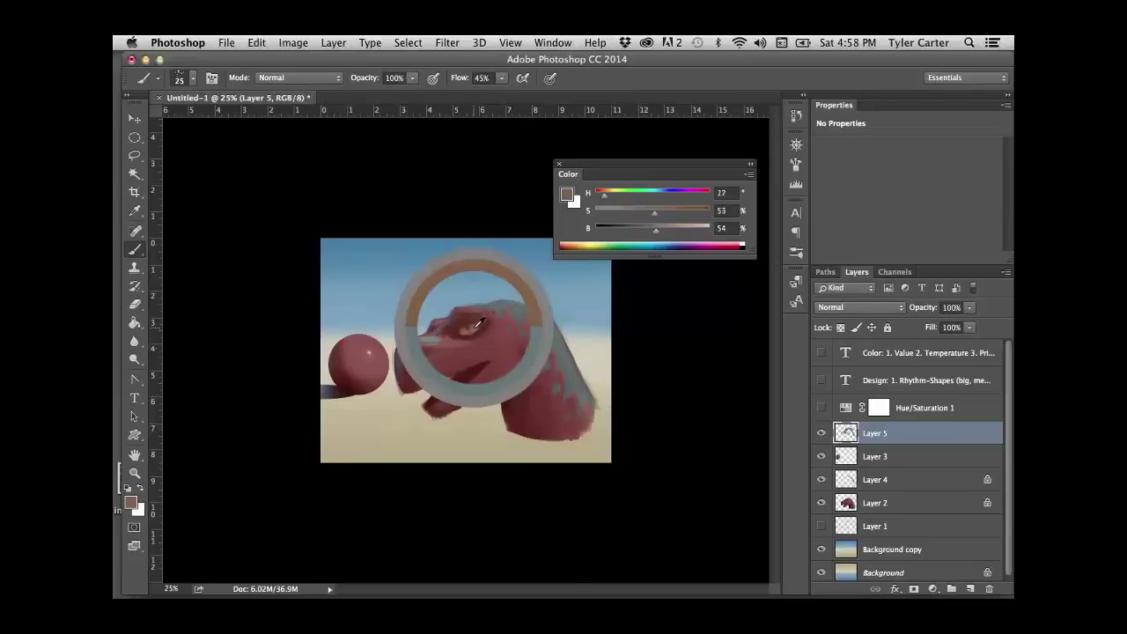
{"action": "key", "text": "bracketleft"}
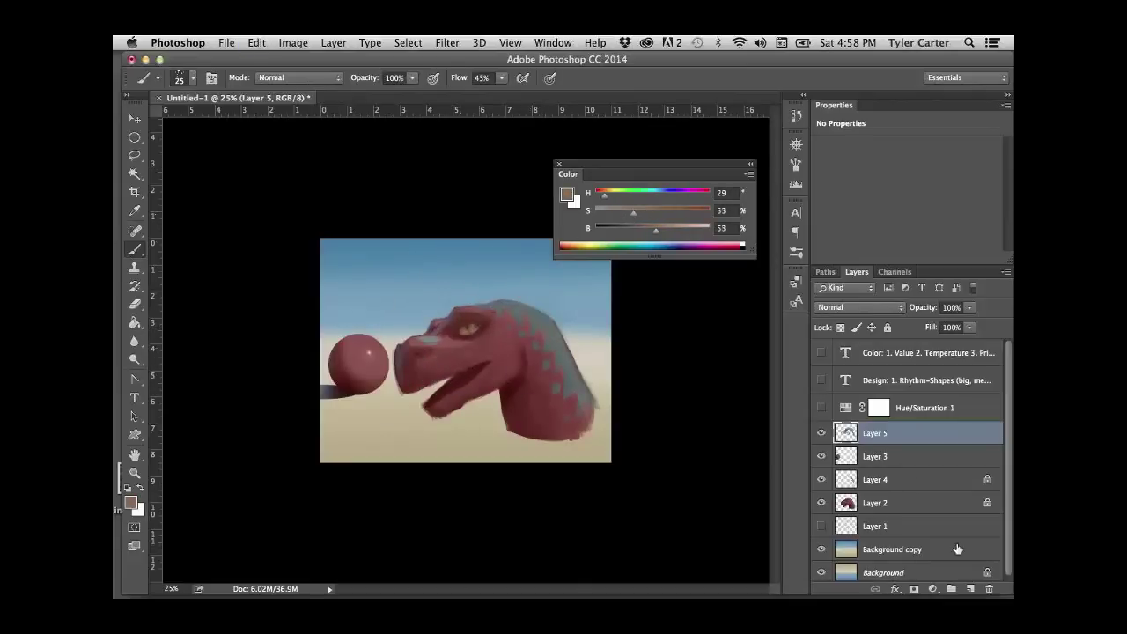
{"action": "left_click", "coordinate": [821, 433]}
{"action": "left_click", "coordinate": [821, 433]}
{"action": "left_click_drag", "start_coordinate": [883, 433], "coordinate": [883, 467]}
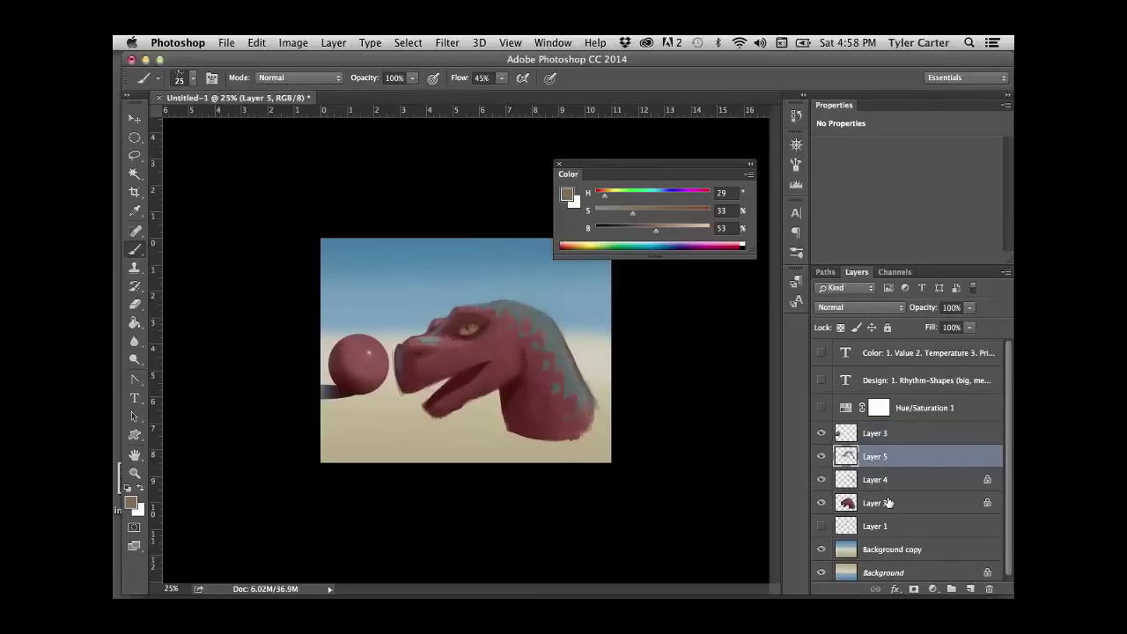
{"action": "left_click", "coordinate": [875, 502], "text": "shift"}
{"action": "key", "text": "super+e"}
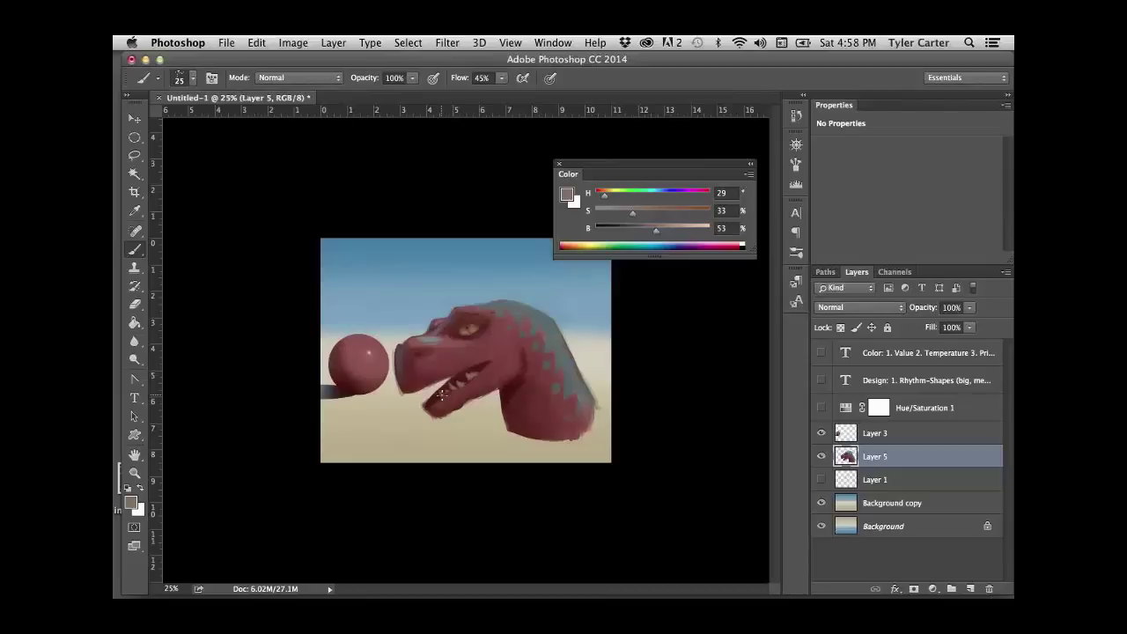
- Paint jagged teeth along both jaws in greyish brown (H 29, S 33, B 53) and lock Layer 5's transparent pixels
{"action": "left_click_drag", "start_coordinate": [441, 395], "coordinate": [425, 406]}
{"action": "left_click_drag", "start_coordinate": [411, 396], "coordinate": [467, 371]}
{"action": "left_click", "coordinate": [840, 326]}
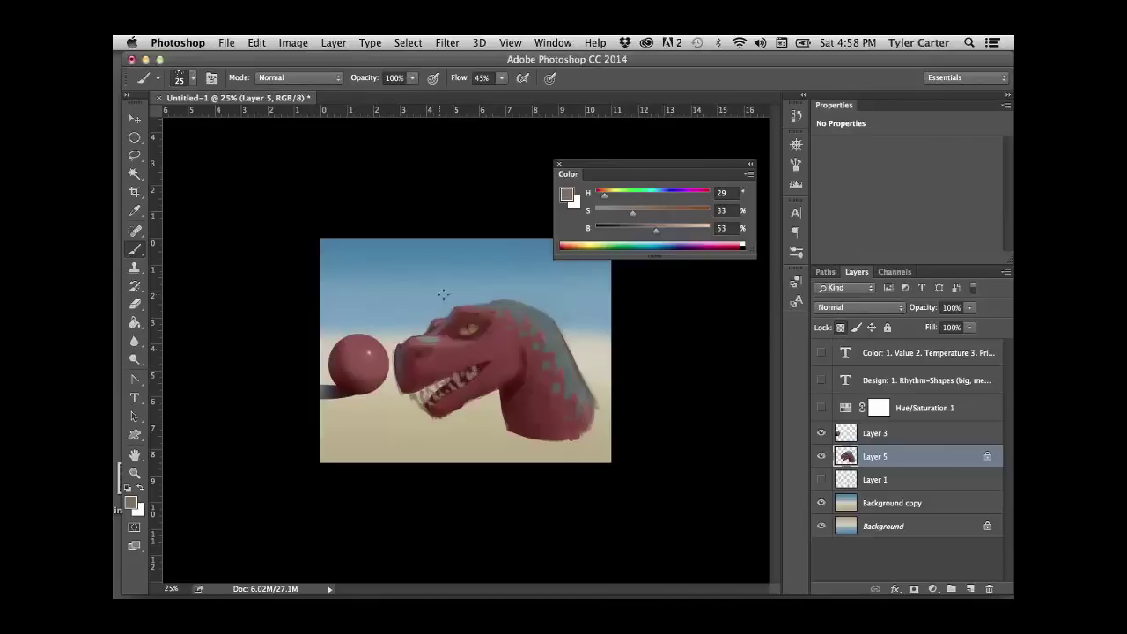
- Shade the teeth and mouth interior with a 100 px brush, using brown H 29, S 33, B 40 and sampled dark red H 1, S 69, B 31
{"action": "key", "text": "bracketright"}
{"action": "key", "text": "bracketright"}
{"action": "key", "text": "bracketright"}
{"action": "key", "text": "bracketright"}
{"action": "left_click", "coordinate": [641, 230]}
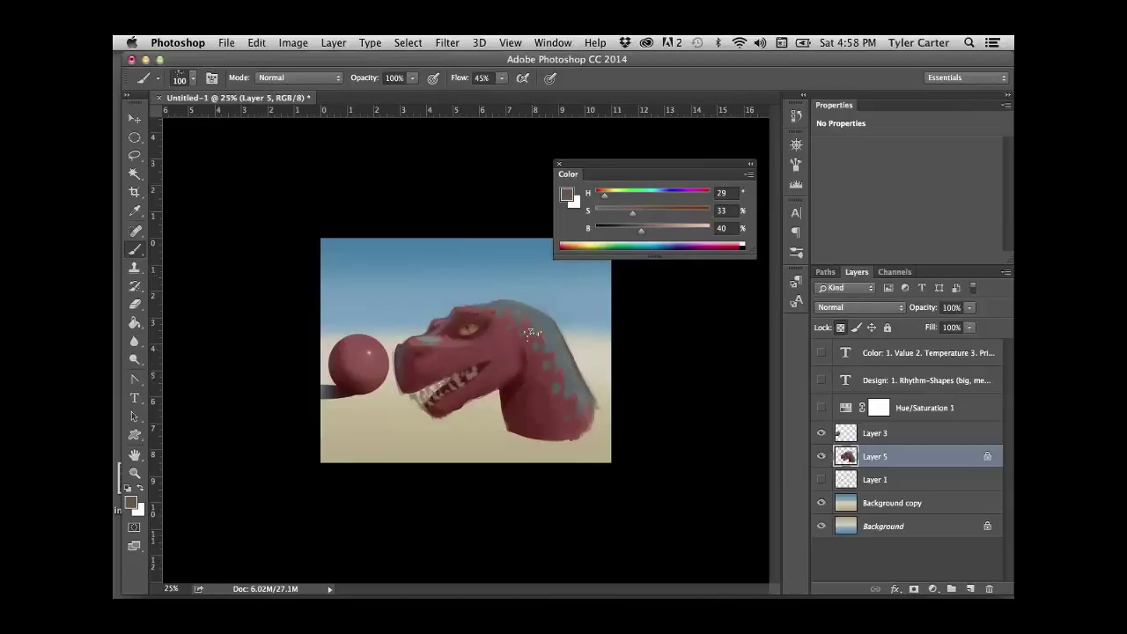
{"action": "mouse_move", "coordinate": [466, 378]}
{"action": "left_mouse_down"}
{"action": "mouse_move", "coordinate": [447, 411]}
{"action": "mouse_move", "coordinate": [418, 394]}
{"action": "mouse_move", "coordinate": [432, 398]}
{"action": "left_mouse_up"}
{"action": "left_click", "coordinate": [485, 365], "text": "alt"}
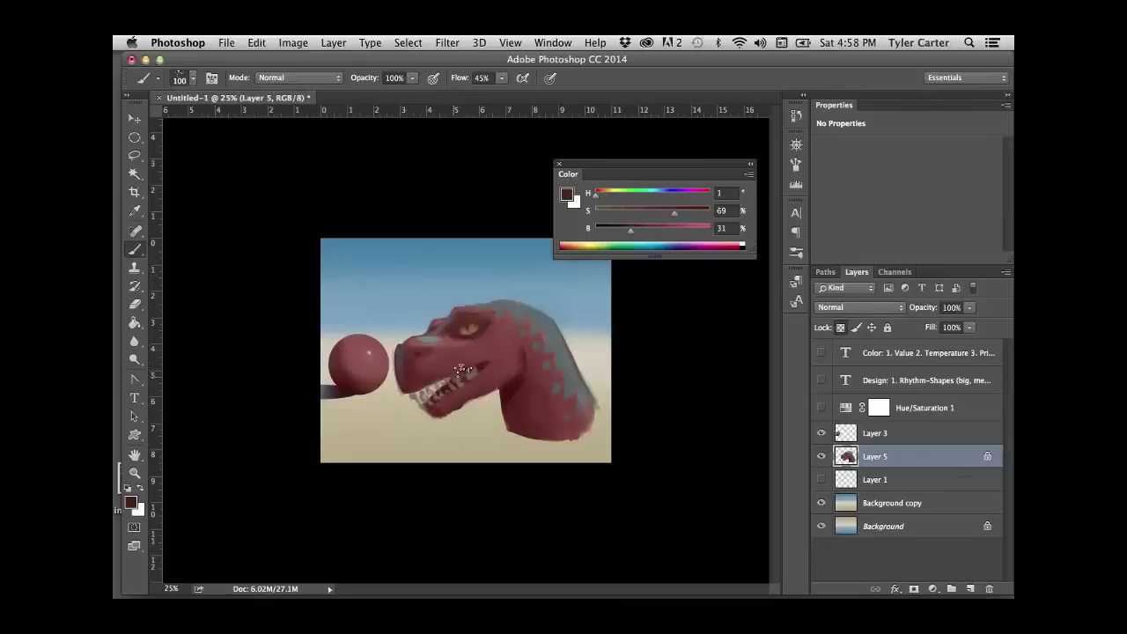
{"action": "left_click_drag", "start_coordinate": [482, 364], "coordinate": [409, 392]}
- Add light accents to the teeth with a 30 px brush in pale pinkish white (H 23, S 13, B 86)
{"action": "left_click", "coordinate": [455, 387], "text": "alt"}
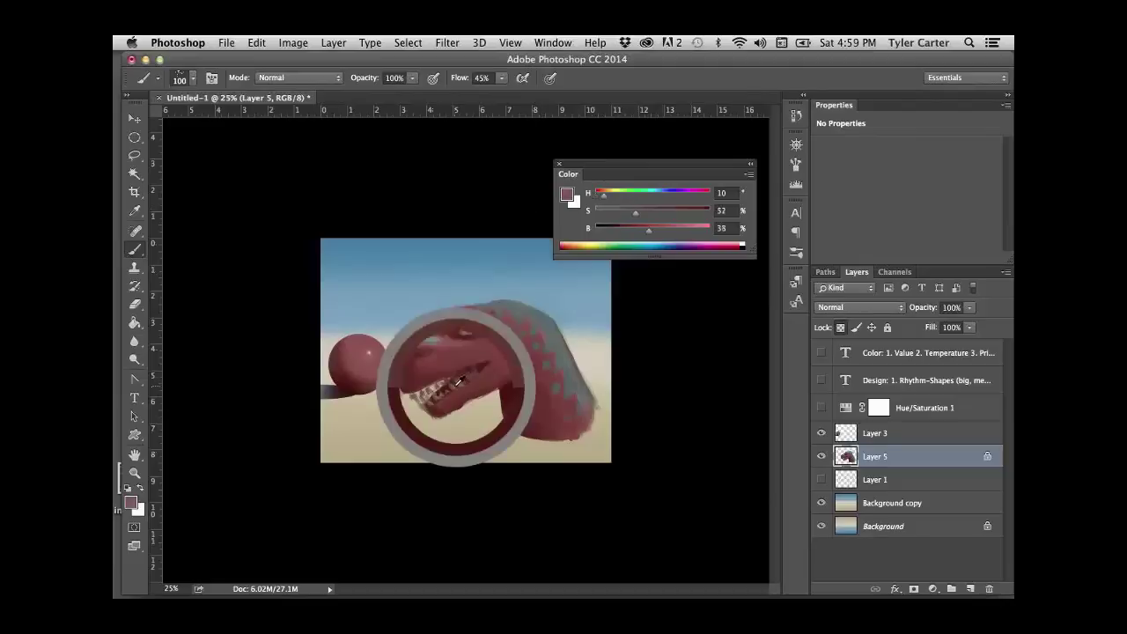
{"action": "left_click", "coordinate": [669, 228]}
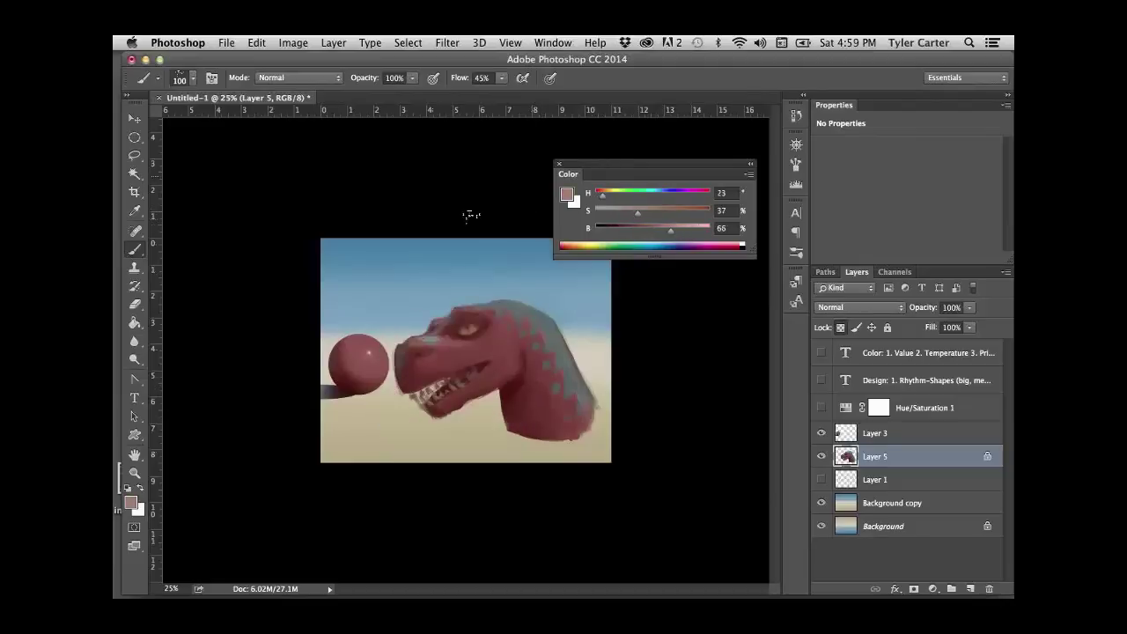
{"action": "key", "text": "bracketleft"}
{"action": "key", "text": "bracketleft"}
{"action": "key", "text": "bracketleft"}
{"action": "left_click", "coordinate": [610, 210]}
{"action": "left_click", "coordinate": [693, 228]}
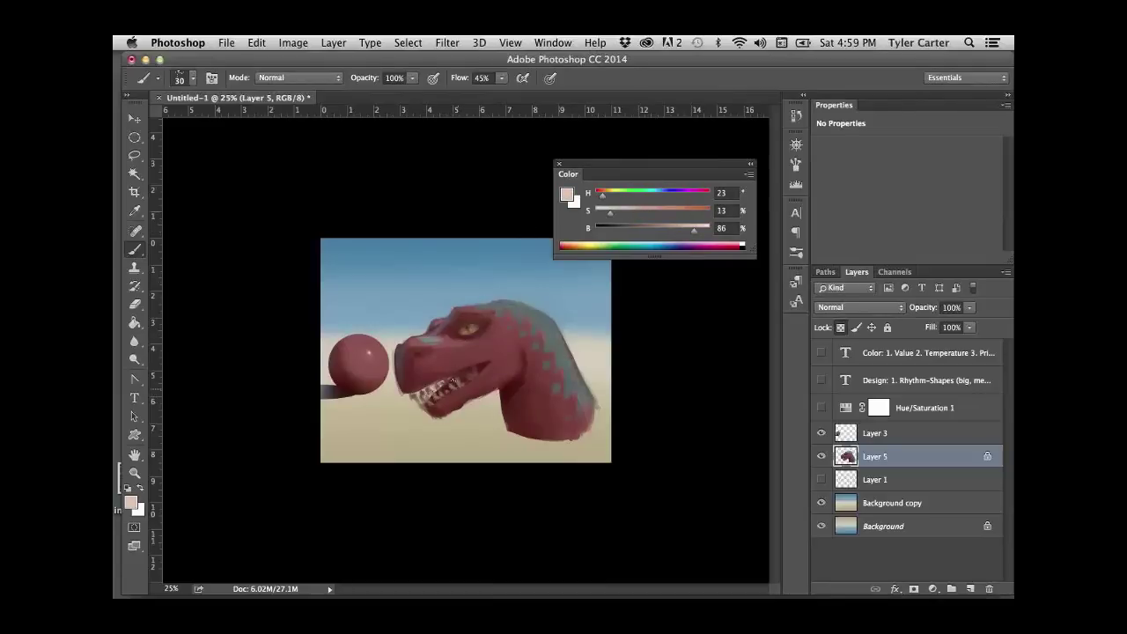
{"action": "left_click", "coordinate": [452, 386]}
- Try lightening the neck markings with a 40 px brush in sampled teal-grey (H 183, S 16, B 55), and undo the last strokes
{"action": "left_click", "coordinate": [535, 302], "text": "alt"}
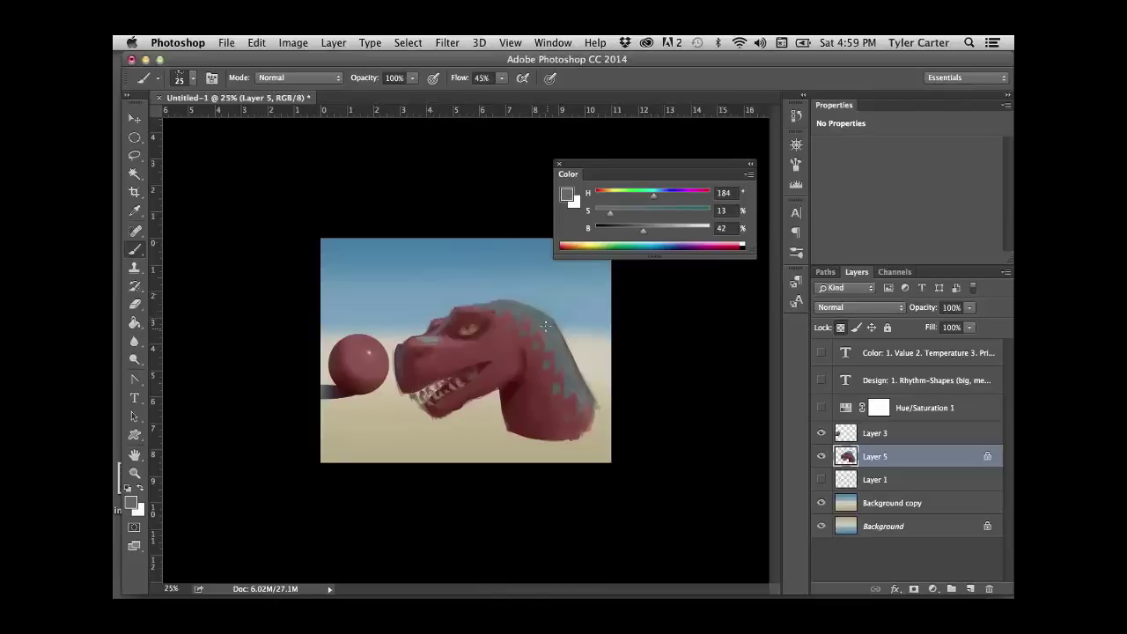
{"action": "left_click", "coordinate": [520, 302], "text": "alt"}
{"action": "left_click", "coordinate": [515, 294], "text": "alt"}
{"action": "left_click", "coordinate": [534, 310], "text": "alt"}
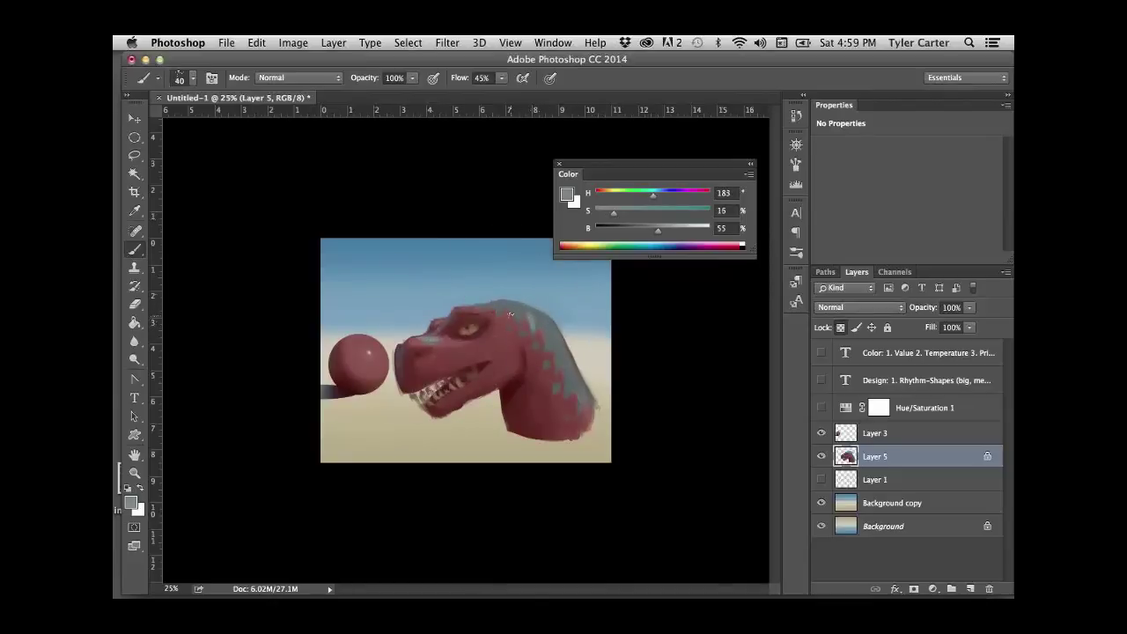
{"action": "key", "text": "super+z"}
{"action": "key", "text": "super+z"}
- Reshape the neck markings into a narrower jagged stripe with a 70 px brush, using sampled skin red (H 4, S 42, B 56)
{"action": "key", "text": "bracketright"}
{"action": "key", "text": "bracketright"}
{"action": "key", "text": "bracketright"}
{"action": "left_click", "coordinate": [482, 337], "text": "alt"}
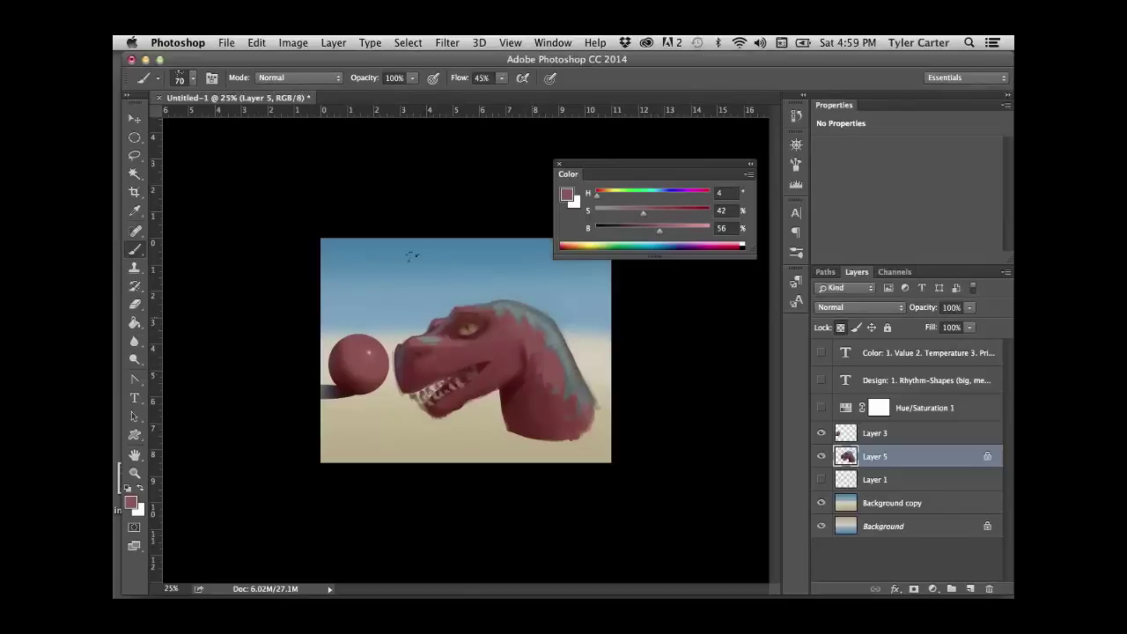
- Blend the skin on the side of the neck with a 125 px brush, using sampled reds including H 2, S 47, B 49
{"action": "key", "text": "bracketright"}
{"action": "key", "text": "bracketright"}
{"action": "key", "text": "bracketright"}
{"action": "key", "text": "bracketright"}
{"action": "left_click", "coordinate": [545, 396], "text": "alt"}
{"action": "left_click", "coordinate": [528, 407], "text": "alt"}
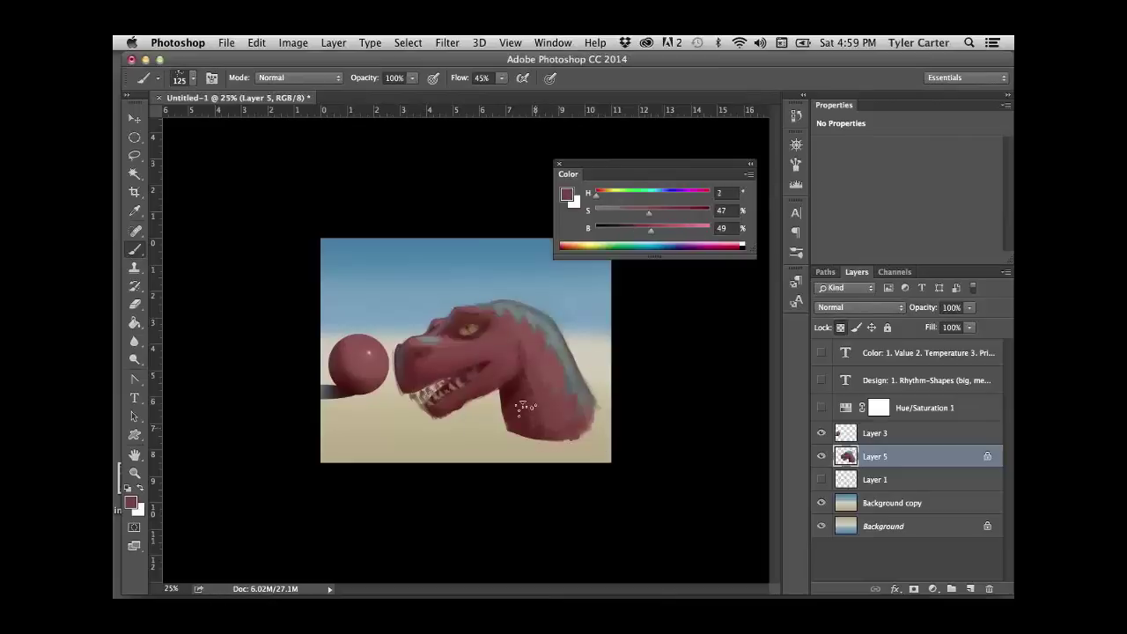
- Broaden and soften the jagged neck stripe with a 125 px brush, using sampled skin red and muted teal-grey (H 184, S 15, B 43)
{"action": "left_click", "coordinate": [542, 420], "text": "alt"}
{"action": "left_click", "coordinate": [563, 389], "text": "alt"}
{"action": "left_click", "coordinate": [580, 373], "text": "alt"}
{"action": "left_click", "coordinate": [576, 376], "text": "alt"}
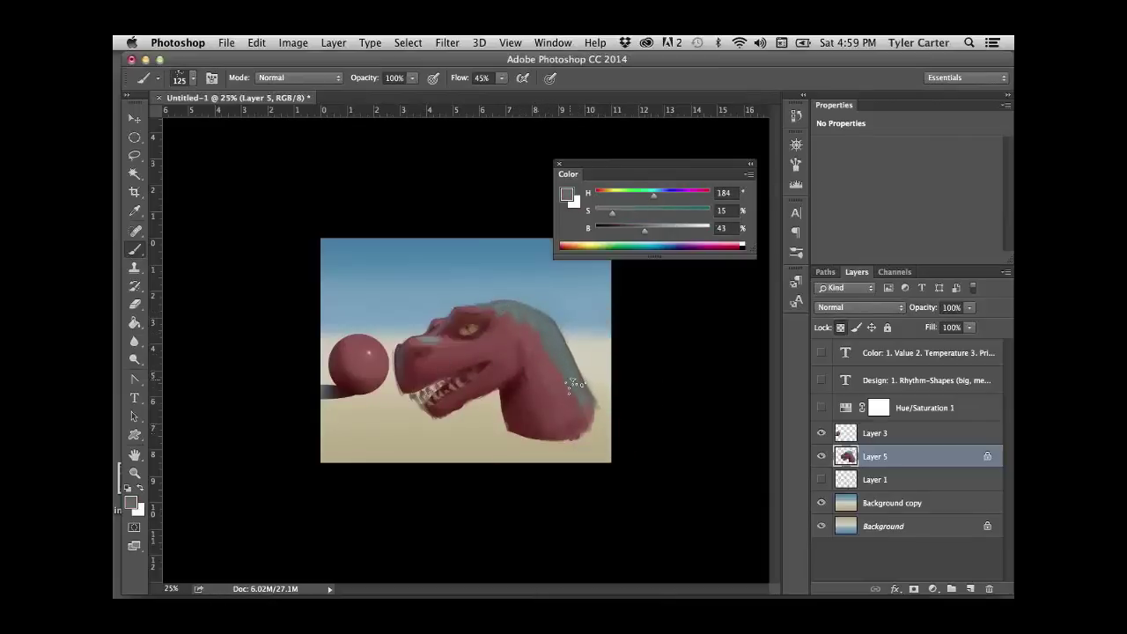
- Lighten the neck stripe with a 70 px brush, using sampled grey (H 180, S 11, B 53) and the teal sampled from the snout
{"action": "key", "text": "bracketleft"}
{"action": "left_click", "coordinate": [436, 345], "text": "alt"}
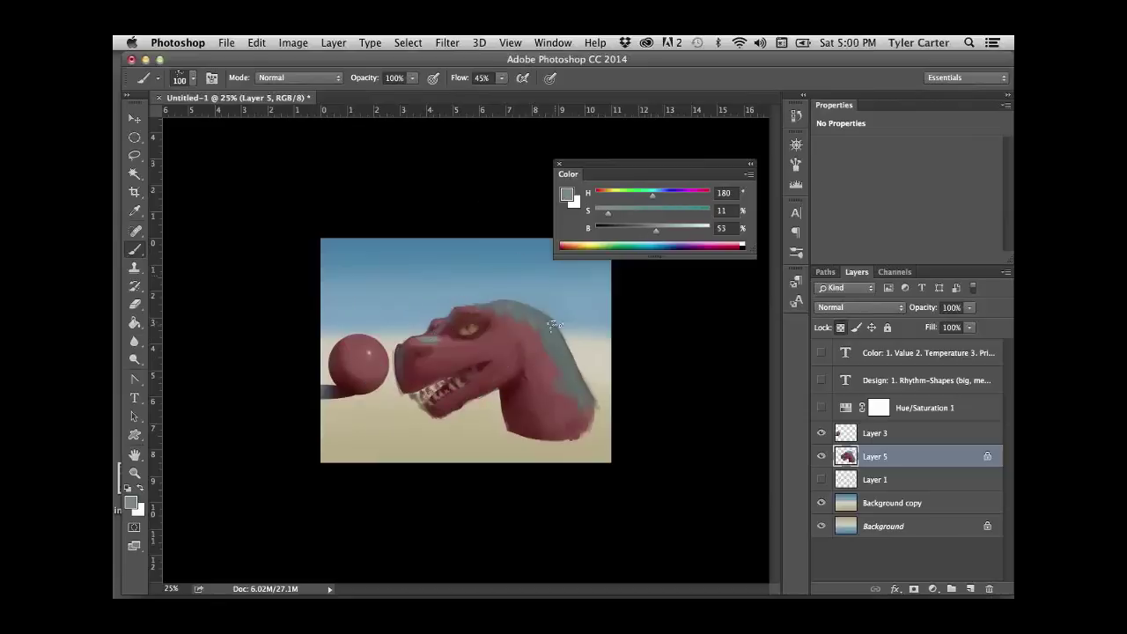
{"action": "key", "text": "bracketleft"}
{"action": "key", "text": "bracketleft"}
{"action": "key", "text": "bracketleft"}
{"action": "mouse_move", "coordinate": [565, 370]}
{"action": "left_mouse_down"}
{"action": "mouse_move", "coordinate": [573, 388]}
{"action": "mouse_move", "coordinate": [565, 352]}
{"action": "mouse_move", "coordinate": [572, 389]}
{"action": "mouse_move", "coordinate": [570, 378]}
{"action": "left_mouse_up"}
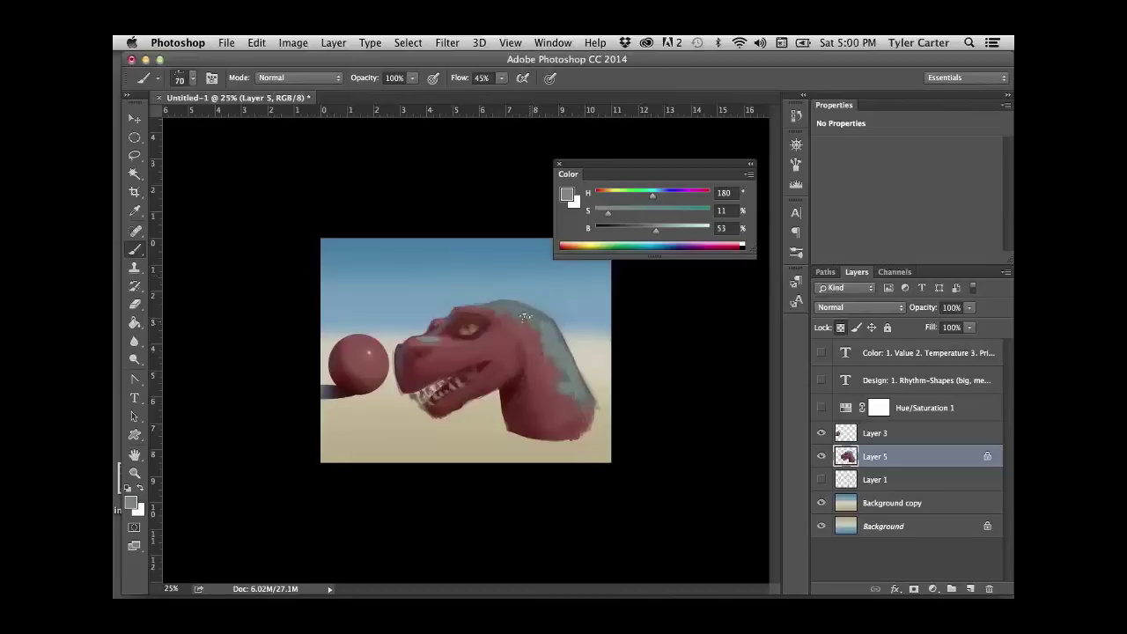
{"action": "left_click_drag", "start_coordinate": [524, 316], "coordinate": [493, 301]}
{"action": "left_click", "coordinate": [431, 343], "text": "alt"}
{"action": "left_click_drag", "start_coordinate": [563, 363], "coordinate": [581, 393]}
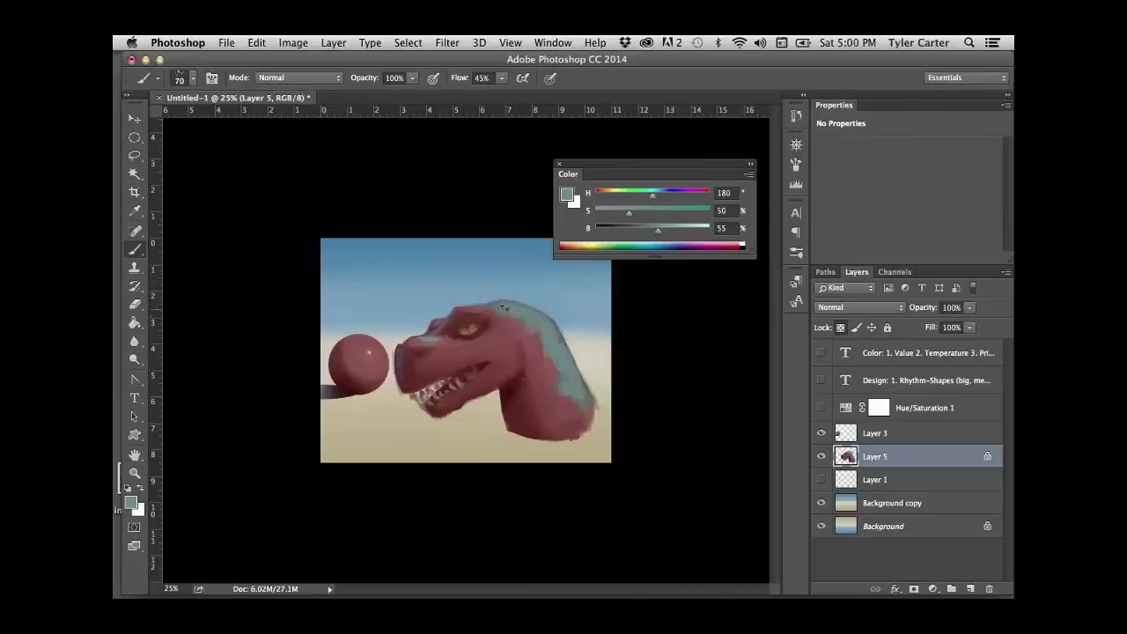
- Cut jagged skin shapes into the stripe's inner edge with 45 to 70 px brushes in lighter red (H 4, S 36, B 61)
{"action": "left_click", "coordinate": [454, 344], "text": "alt"}
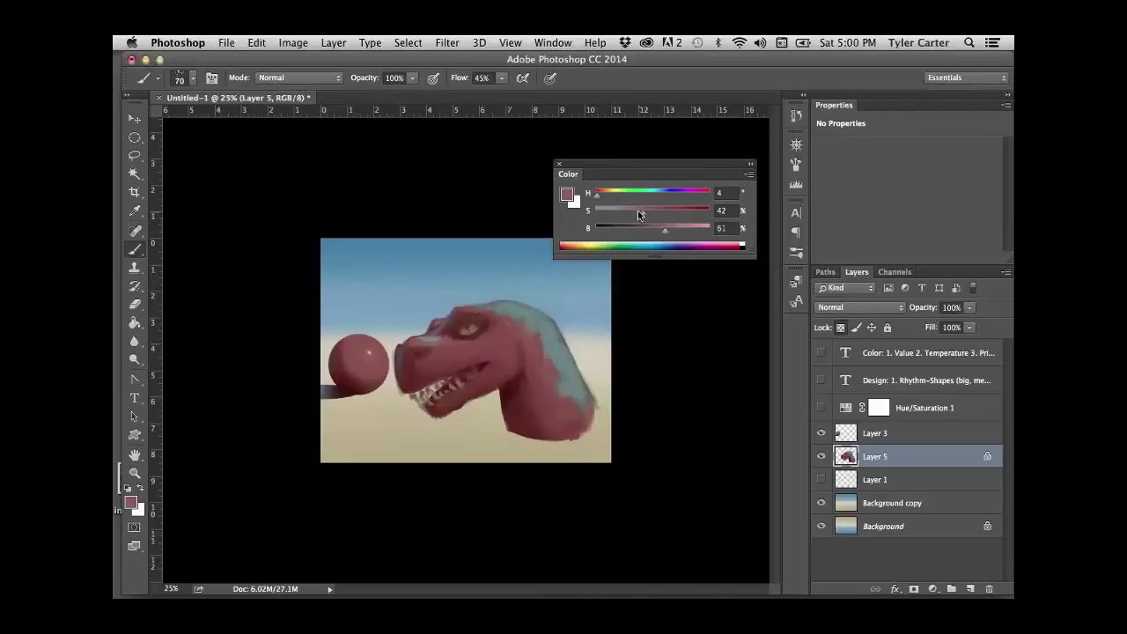
{"action": "left_click_drag", "start_coordinate": [637, 211], "coordinate": [634, 211]}
{"action": "key", "text": "bracketleft"}
{"action": "key", "text": "bracketleft"}
{"action": "key", "text": "bracketleft"}
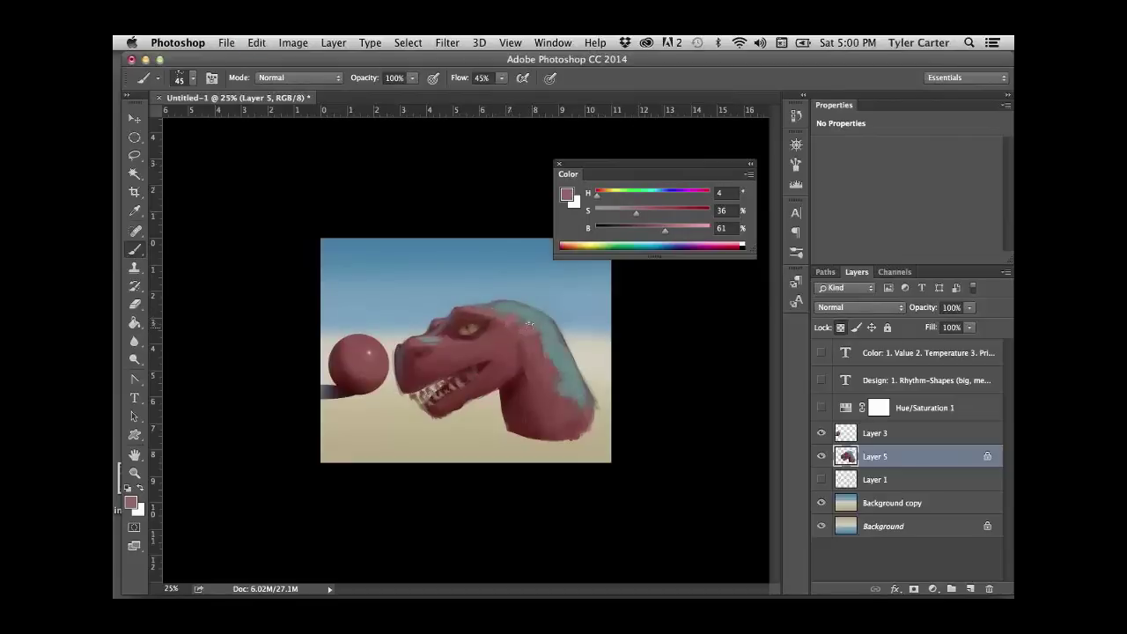
{"action": "key", "text": "bracketright"}
{"action": "key", "text": "bracketright"}
{"action": "key", "text": "bracketright"}
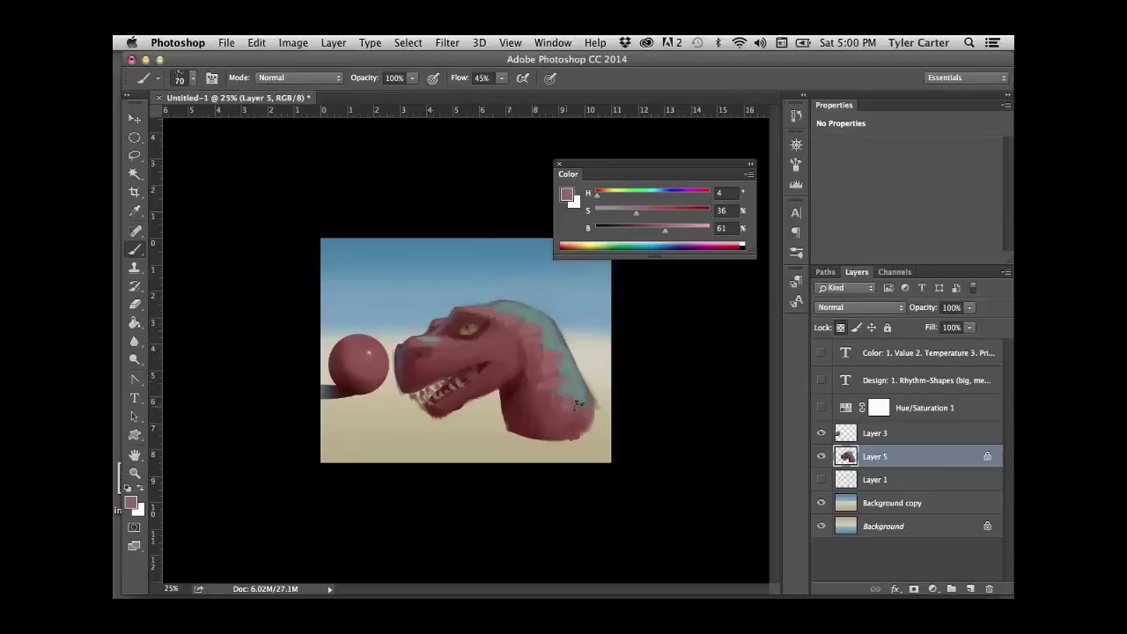
- Touch up the neck stripe in sampled teal-grey (H 180, S 28, B 46), try brow red (H 3, S 36, B 60), and undo the last stroke
{"action": "left_click", "coordinate": [572, 372], "text": "alt"}
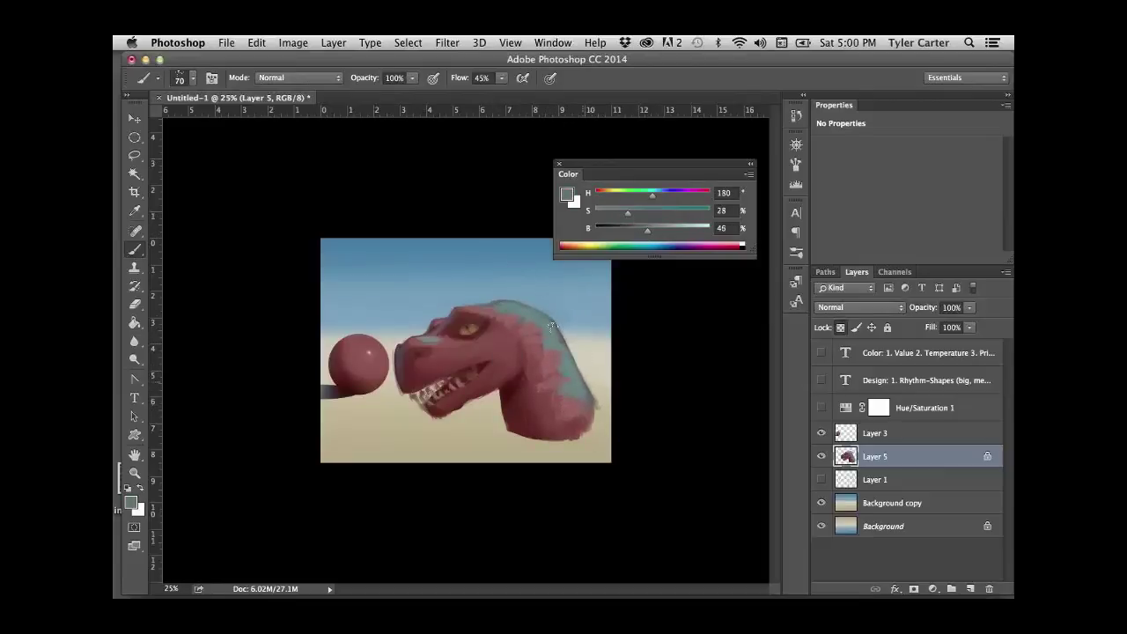
{"action": "left_click", "coordinate": [477, 311], "text": "alt"}
{"action": "key", "text": "ctrl+z"}
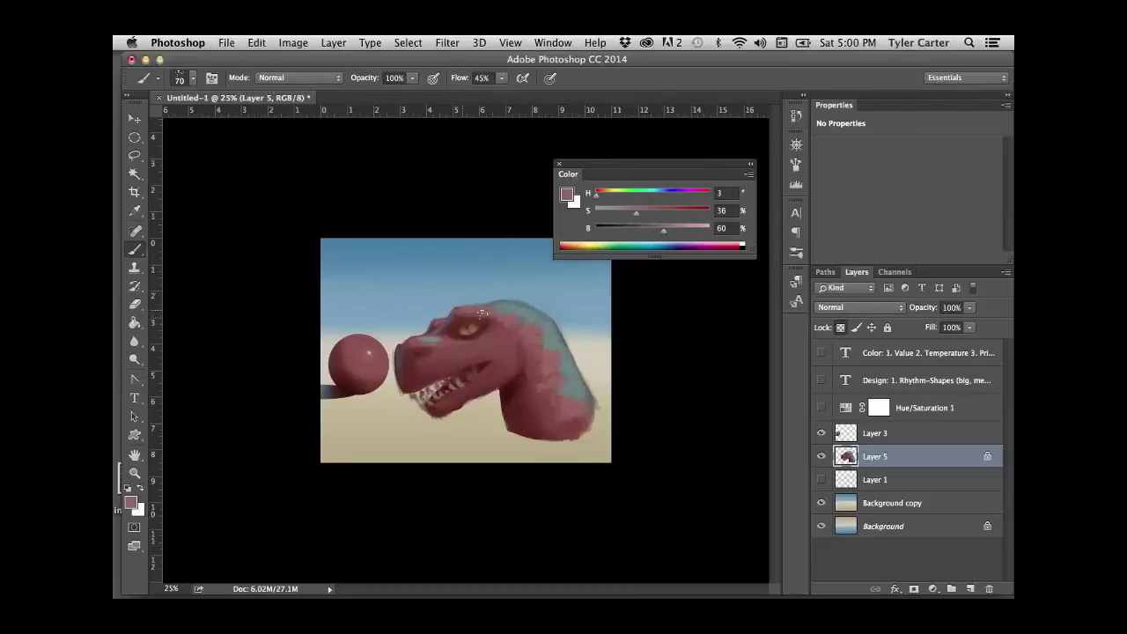
- Try sampled sky blue (H 203, S 39, B 73) and dark nose purple (H 338, S 26, B 33) on the creature's head, undoing the strokes
{"action": "left_click", "coordinate": [488, 294], "text": "alt"}
{"action": "key", "text": "ctrl+z"}
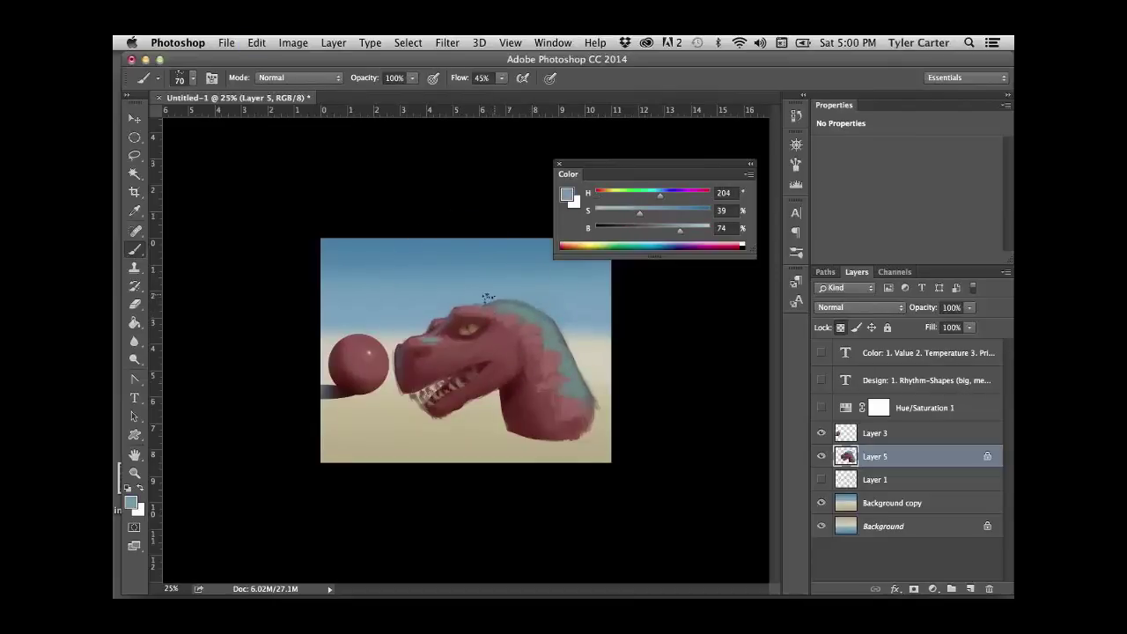
{"action": "key", "text": "ctrl+z"}
{"action": "key", "text": "ctrl+z"}
{"action": "left_click", "coordinate": [594, 320], "text": "alt"}
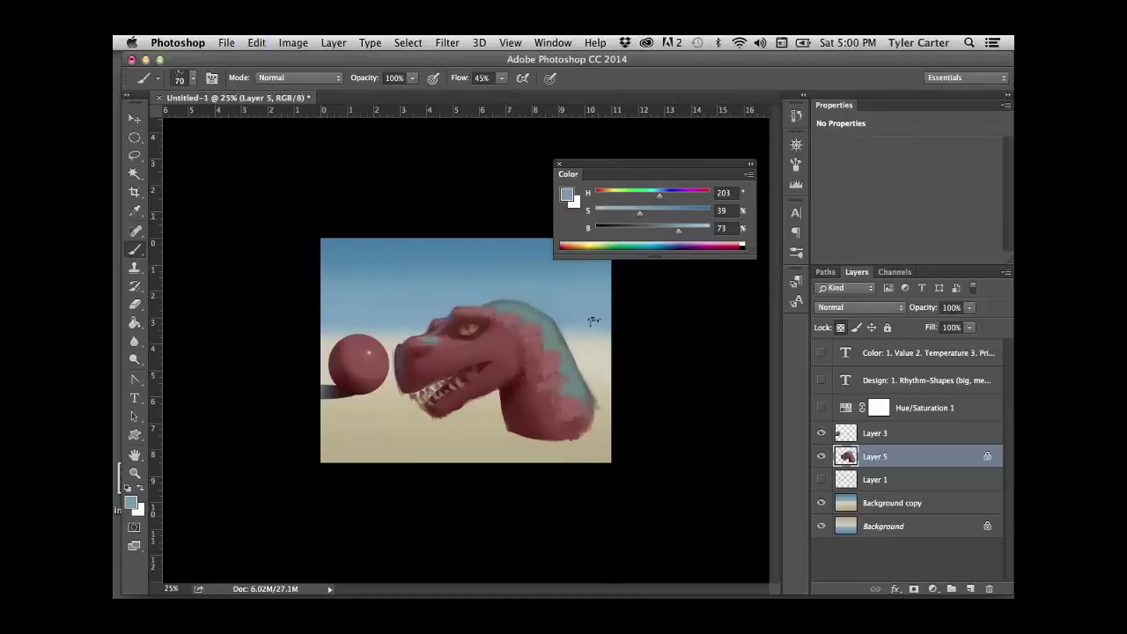
{"action": "left_click", "coordinate": [406, 354], "text": "alt"}
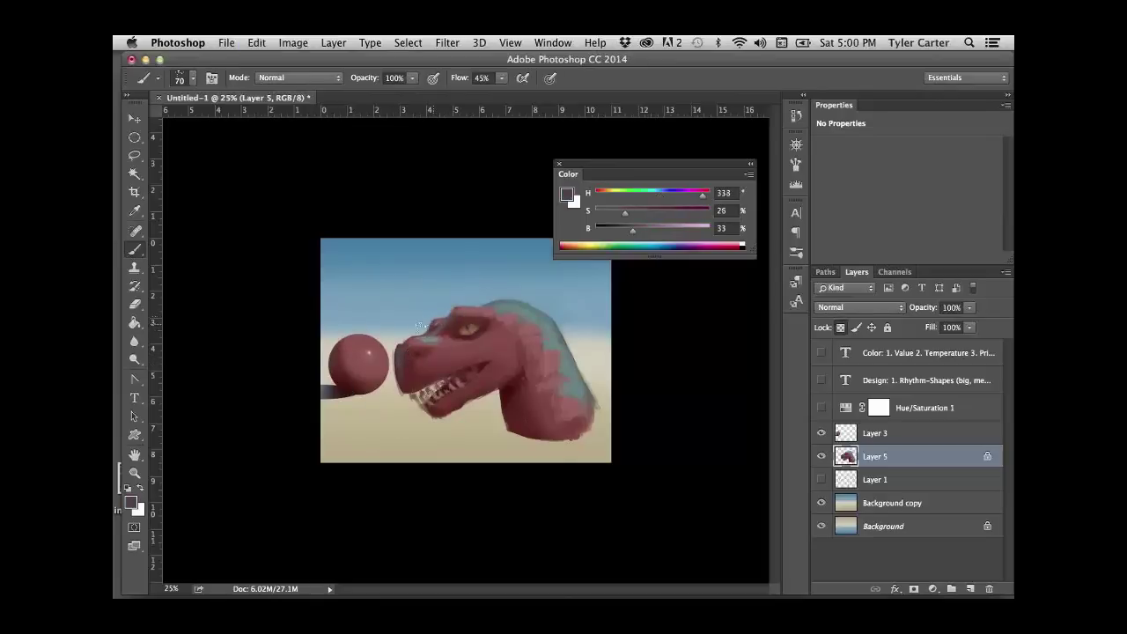
{"action": "key", "text": "super+z"}
- Refine the shadows around the eye with a 35 px brush, using sampled dark reds including H 2, S 64, B 34
{"action": "left_click", "coordinate": [471, 324], "text": "alt"}
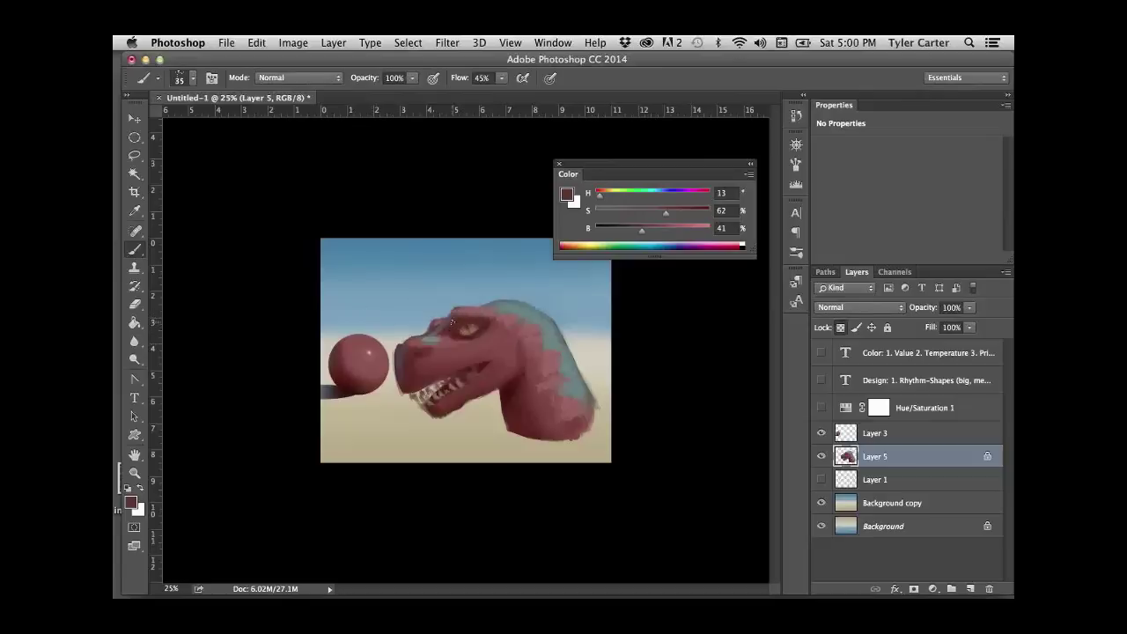
{"action": "left_click", "coordinate": [457, 335], "text": "alt"}
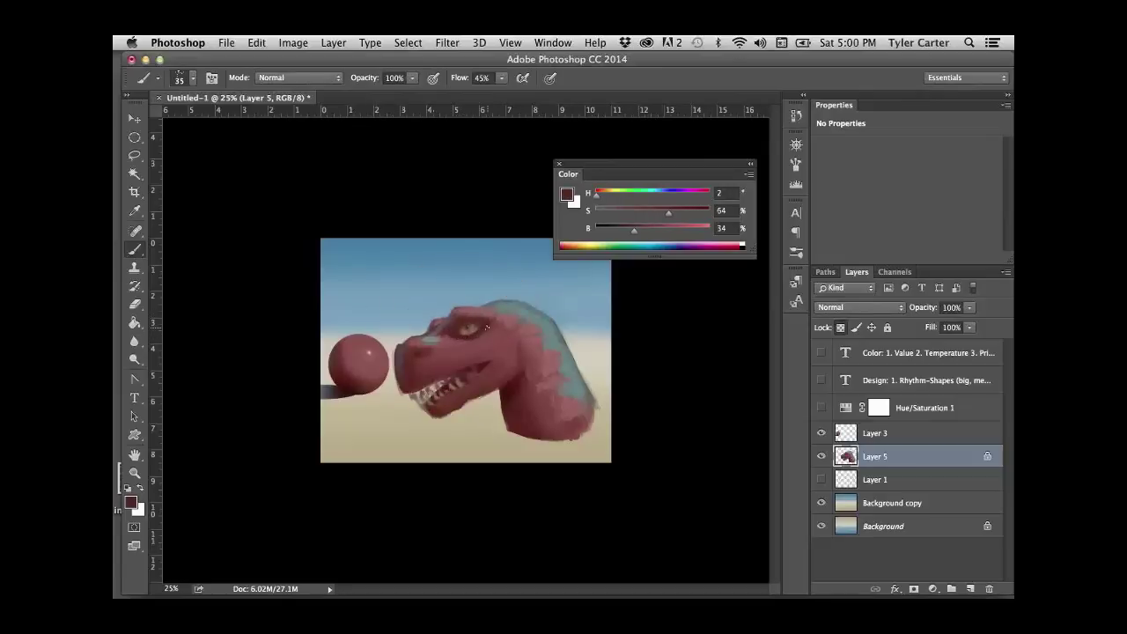
{"action": "left_click", "coordinate": [468, 344], "text": "alt"}
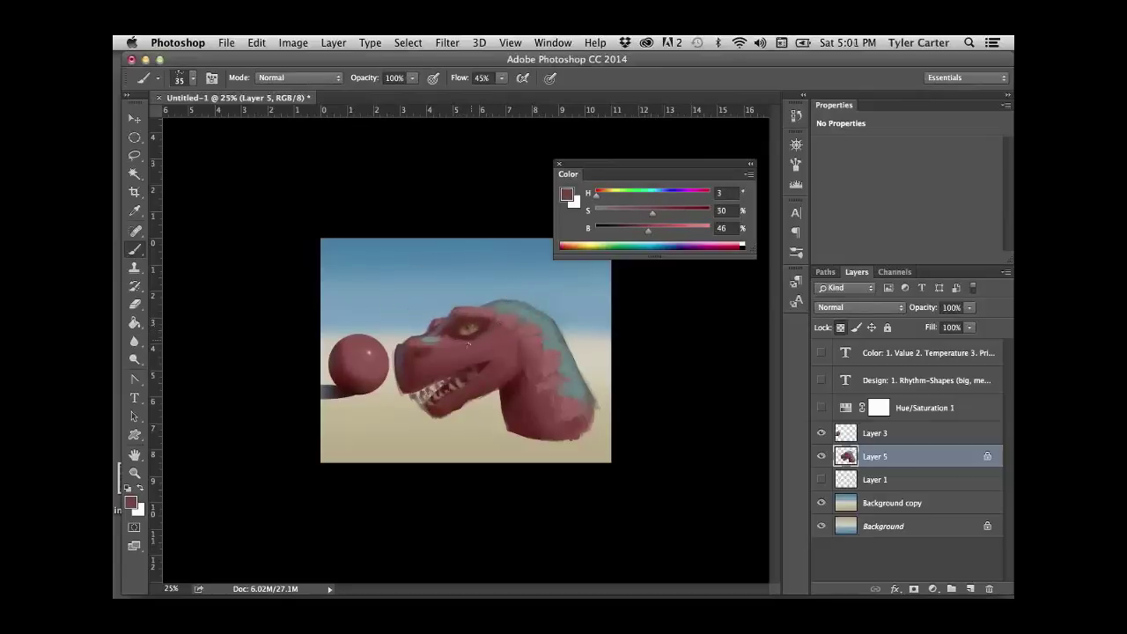
{"action": "left_click", "coordinate": [551, 352], "text": "alt"}
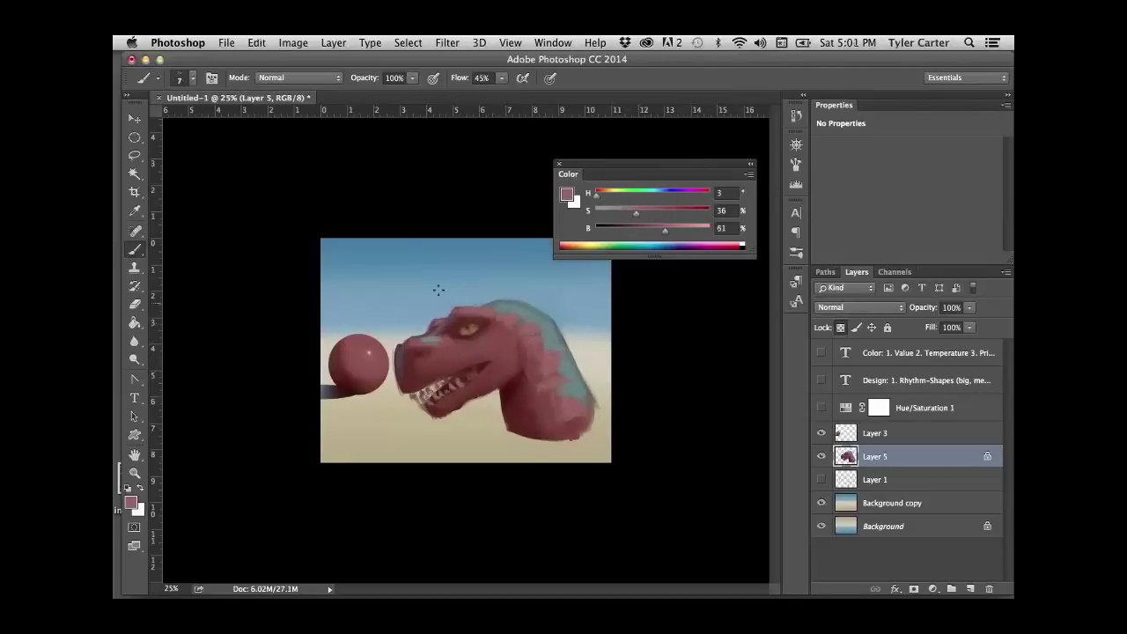
- Blend the cheek and the corner of the mouth with a 90 px brush, using sampled reds including H 3, S 49, B 47
{"action": "left_click", "coordinate": [504, 357], "text": "alt"}
{"action": "left_click", "coordinate": [506, 370], "text": "alt"}
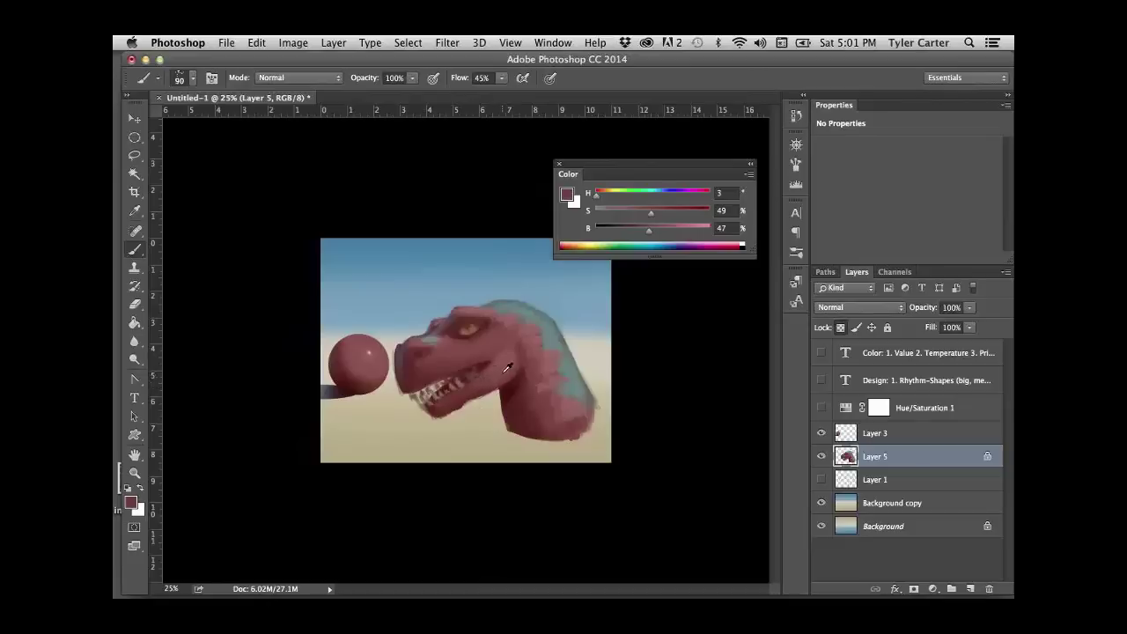
{"action": "left_click", "coordinate": [506, 369], "text": "alt"}
{"action": "left_click", "coordinate": [500, 339], "text": "alt"}
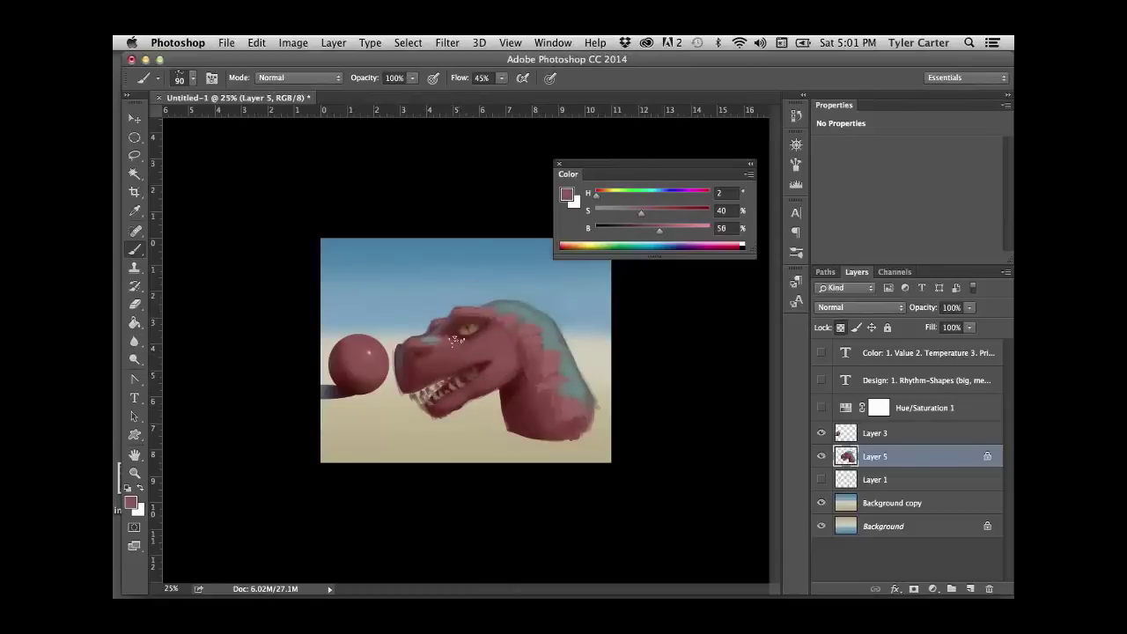
{"action": "left_click", "coordinate": [499, 354], "text": "alt"}
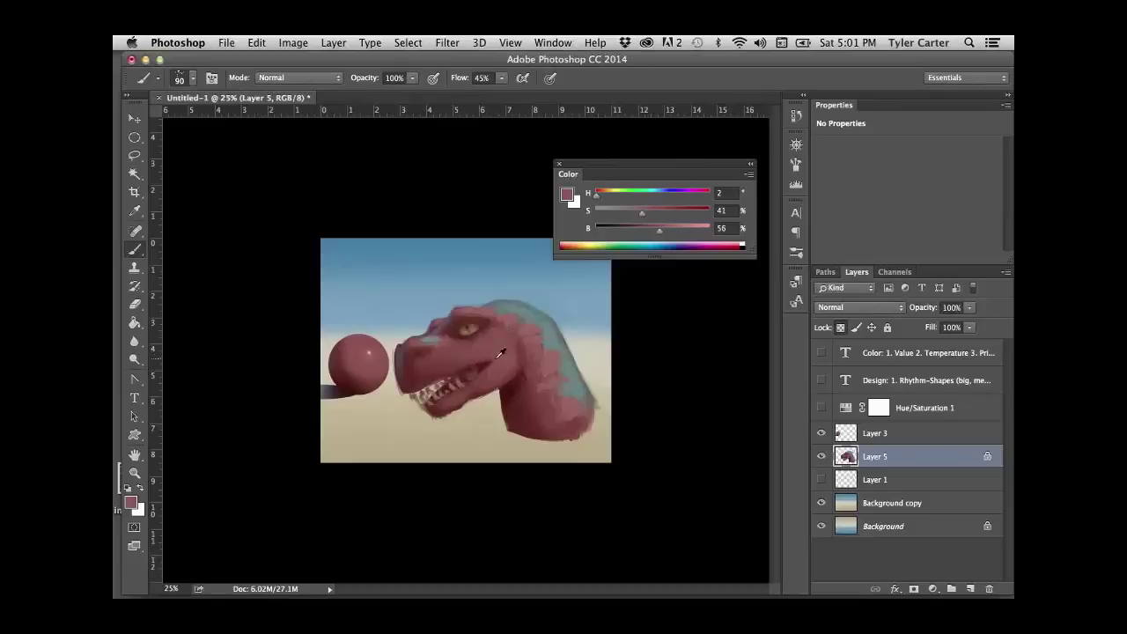
{"action": "left_click", "coordinate": [561, 358], "text": "alt"}
{"action": "left_click", "coordinate": [413, 374], "text": "alt"}
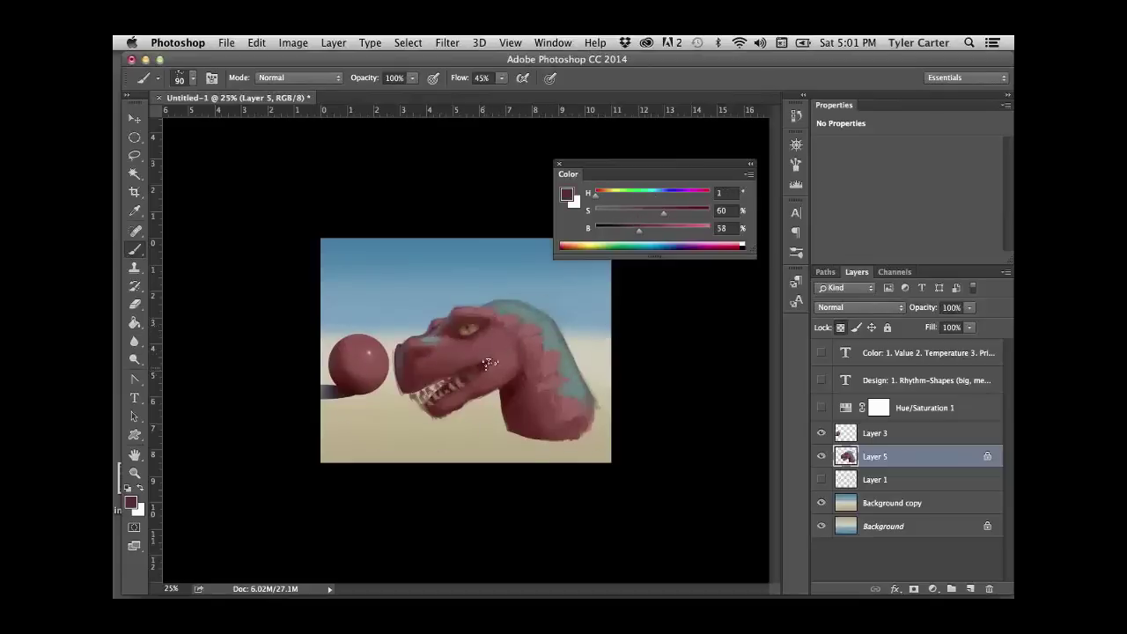
{"action": "left_click", "coordinate": [483, 364], "text": "alt"}
- Review the brush's Shape Dynamics, Transfer and Brush Tip Shape settings
{"action": "left_click", "coordinate": [795, 165]}
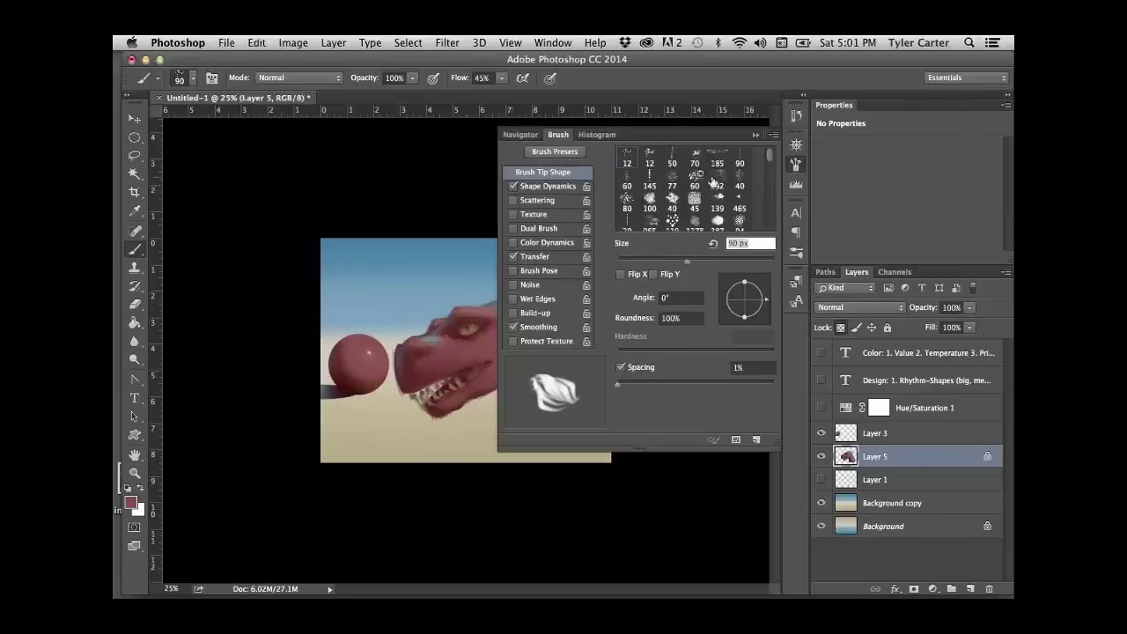
{"action": "left_click", "coordinate": [550, 187]}
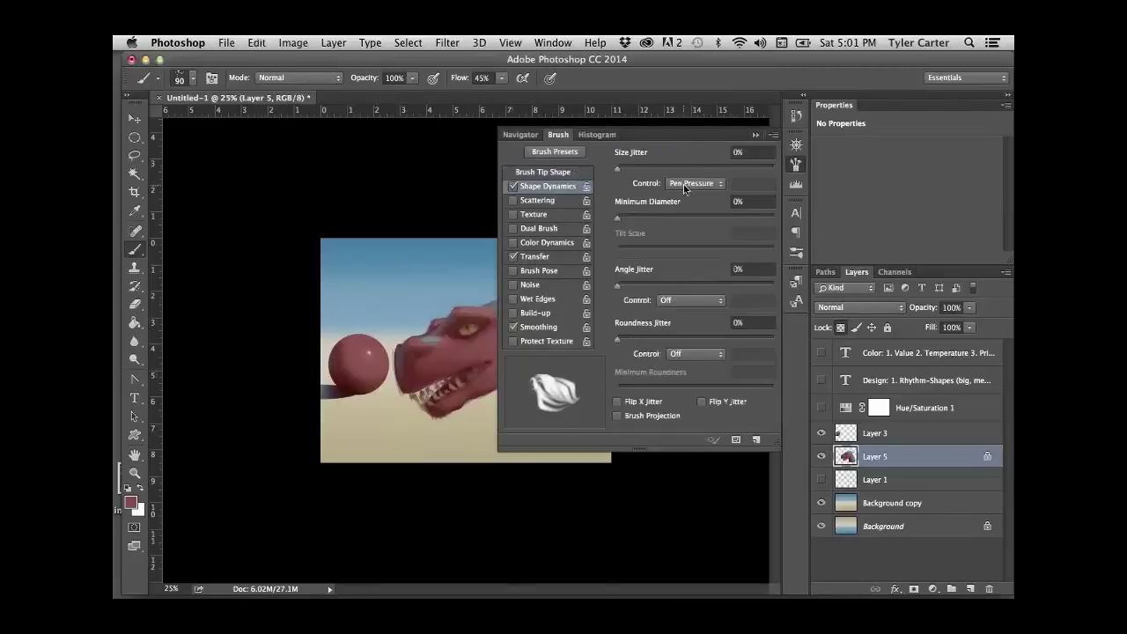
{"action": "left_click", "coordinate": [561, 256]}
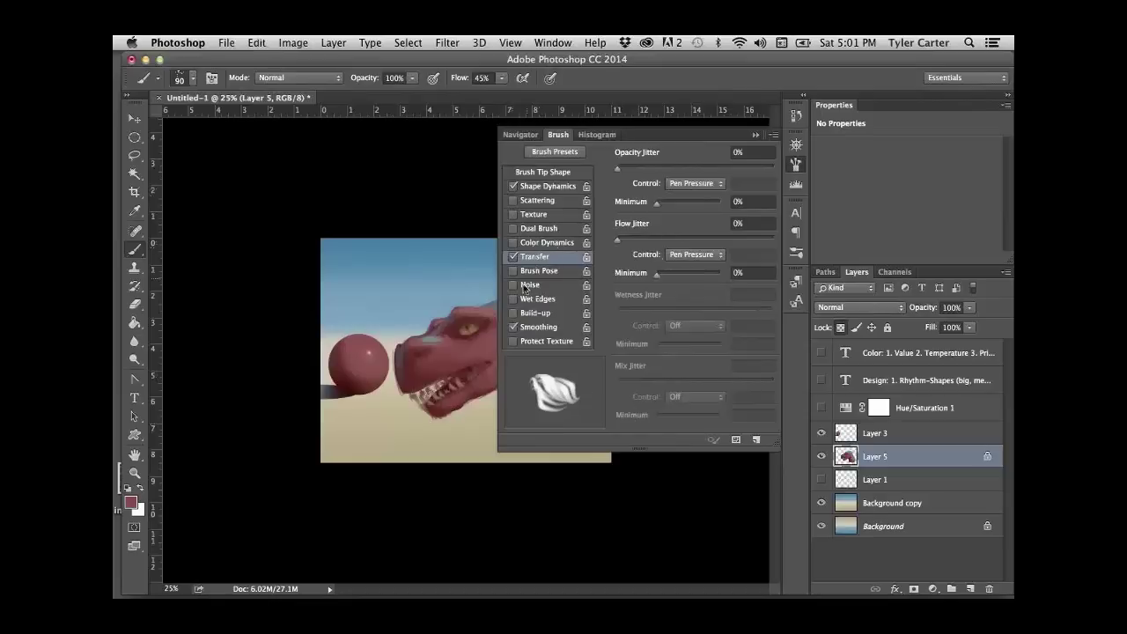
{"action": "left_click", "coordinate": [513, 257]}
{"action": "left_click", "coordinate": [552, 173]}
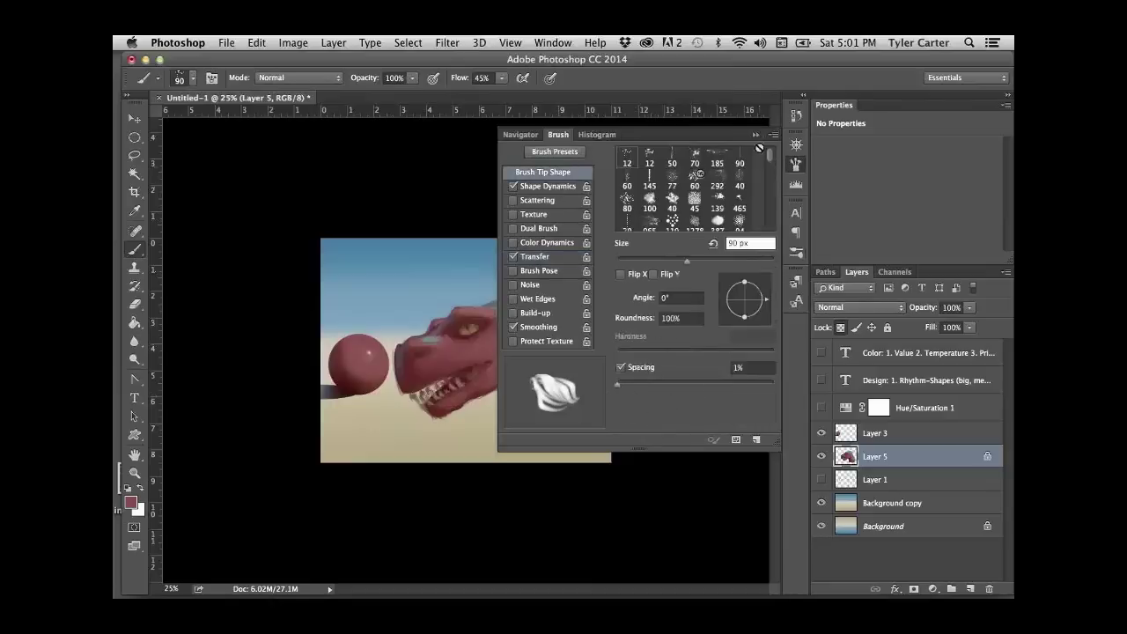
{"action": "left_click", "coordinate": [756, 133]}
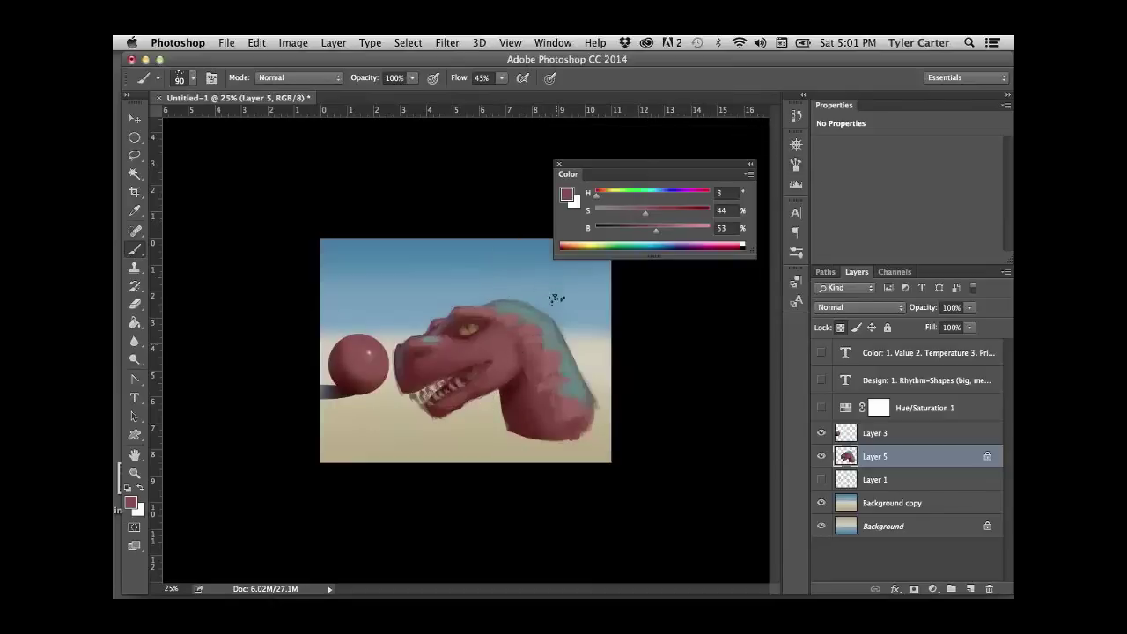
- Darken the outer edge of the neck stripe with a 90 px brush in dark teal (H 185, S 33, B 35)
{"action": "left_click", "coordinate": [569, 336], "text": "alt"}
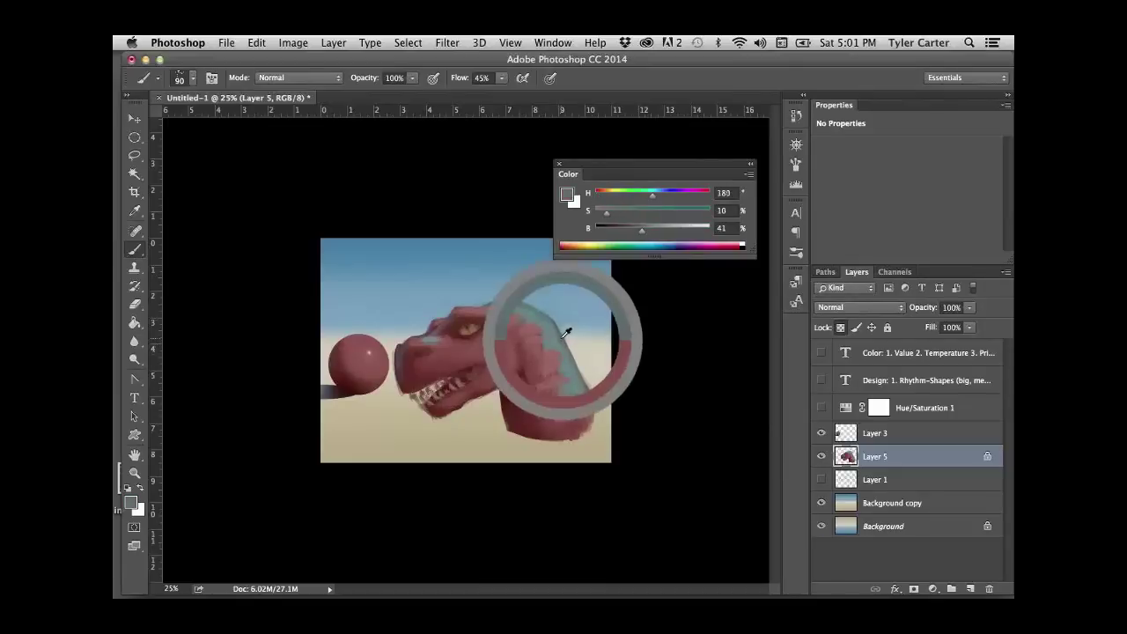
{"action": "left_click", "coordinate": [632, 212]}
{"action": "left_click", "coordinate": [636, 230]}
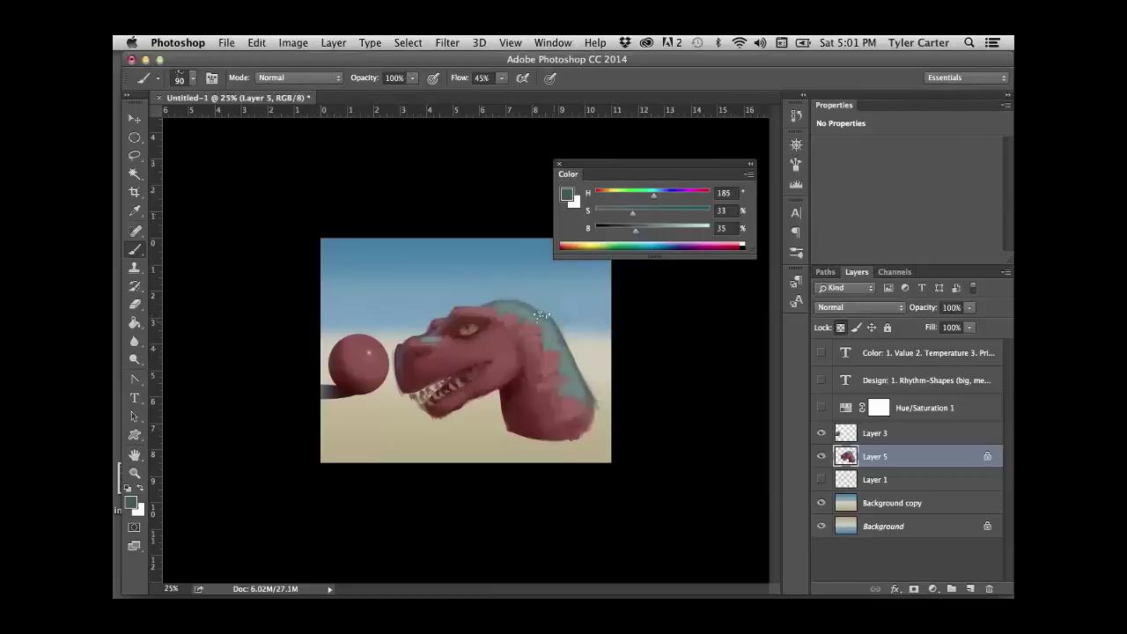
- Extend the neck stripe into thin jagged spikes with a 35 px brush in sampled teal-grey (H 180, S 24, B 53)
{"action": "left_click", "coordinate": [529, 276], "text": "alt"}
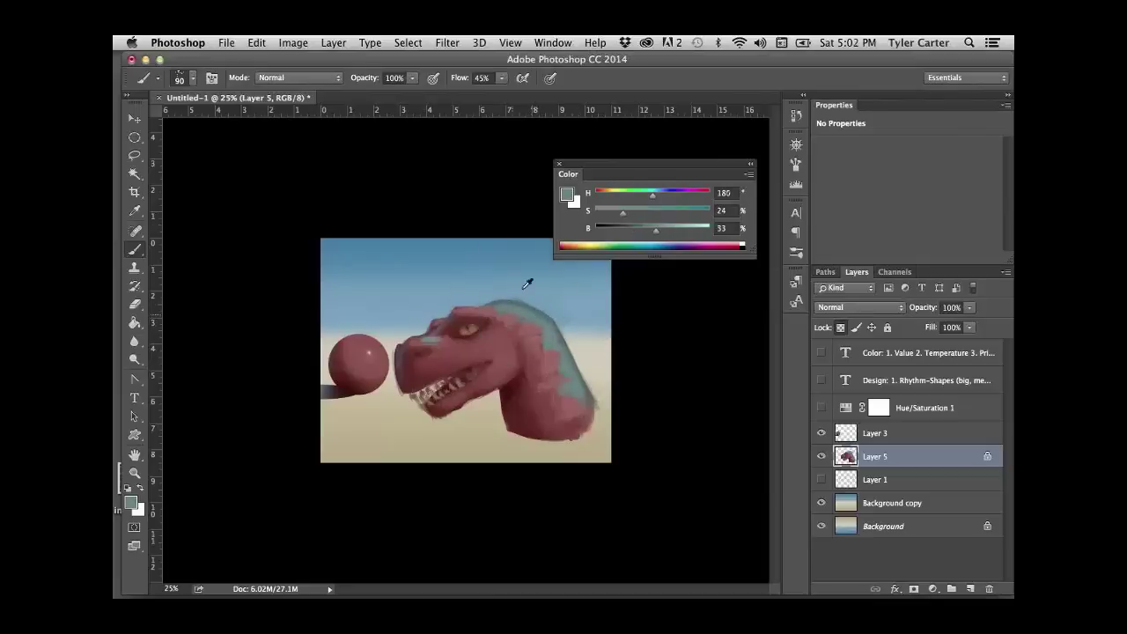
{"action": "key", "text": "bracketleft"}
{"action": "key", "text": "bracketleft"}
{"action": "key", "text": "bracketleft"}
{"action": "key", "text": "bracketleft"}
{"action": "key", "text": "bracketleft"}
{"action": "key", "text": "bracketleft"}
{"action": "key", "text": "bracketleft"}
- Blend the skin behind the brow and between the stripe's spikes with 35 to 80 px brushes, using sampled reds including H 2, S 44, B 54
{"action": "left_click", "coordinate": [509, 328], "text": "alt"}
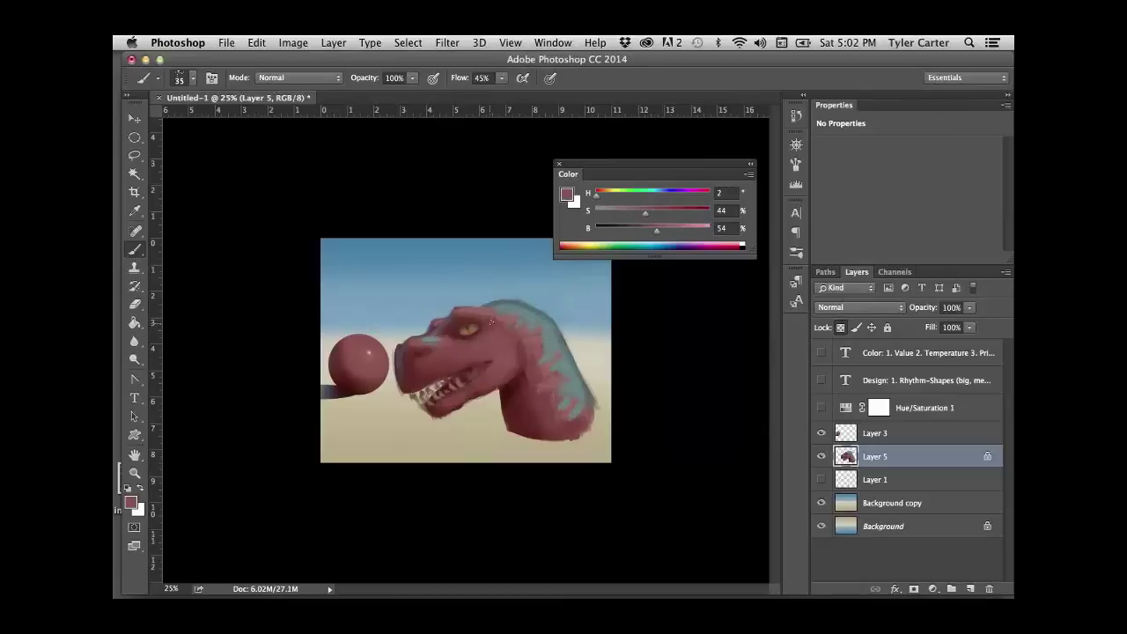
{"action": "left_click", "coordinate": [480, 313], "text": "alt"}
{"action": "left_click", "coordinate": [506, 327], "text": "alt"}
{"action": "key", "text": "bracketright"}
{"action": "key", "text": "bracketright"}
{"action": "key", "text": "bracketright"}
{"action": "left_click", "coordinate": [533, 347], "text": "alt"}
{"action": "left_click", "coordinate": [548, 367], "text": "alt"}
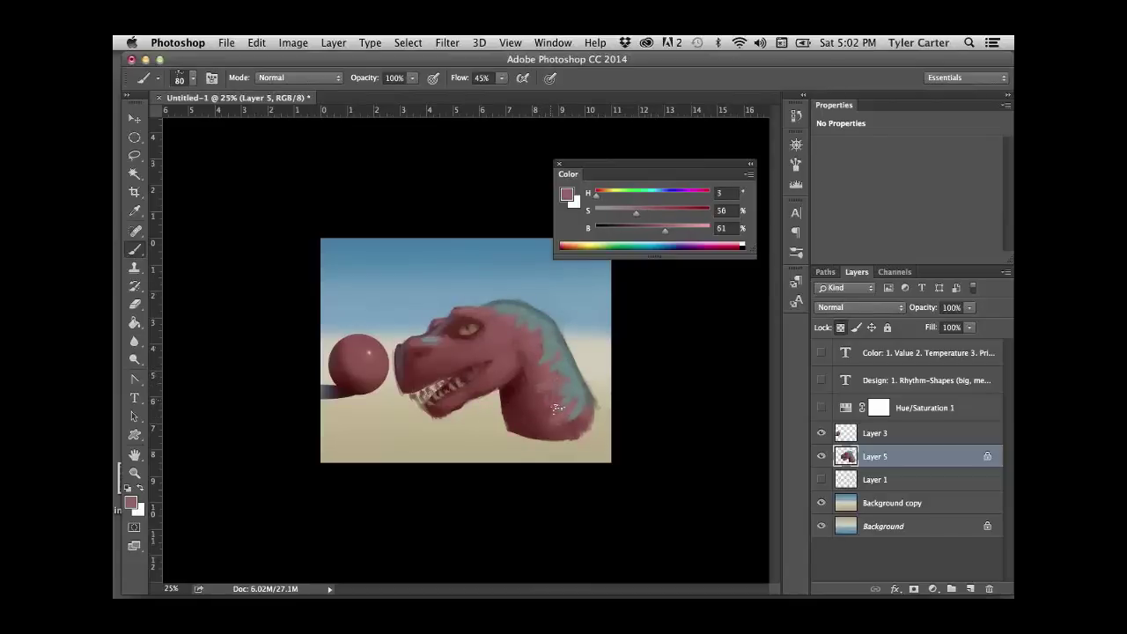
- Shade the cheek and snout below the eye with an 80 px brush, using sampled reds including H 3, S 46, B 51, and undo unwanted strokes
{"action": "left_click", "coordinate": [529, 371], "text": "alt"}
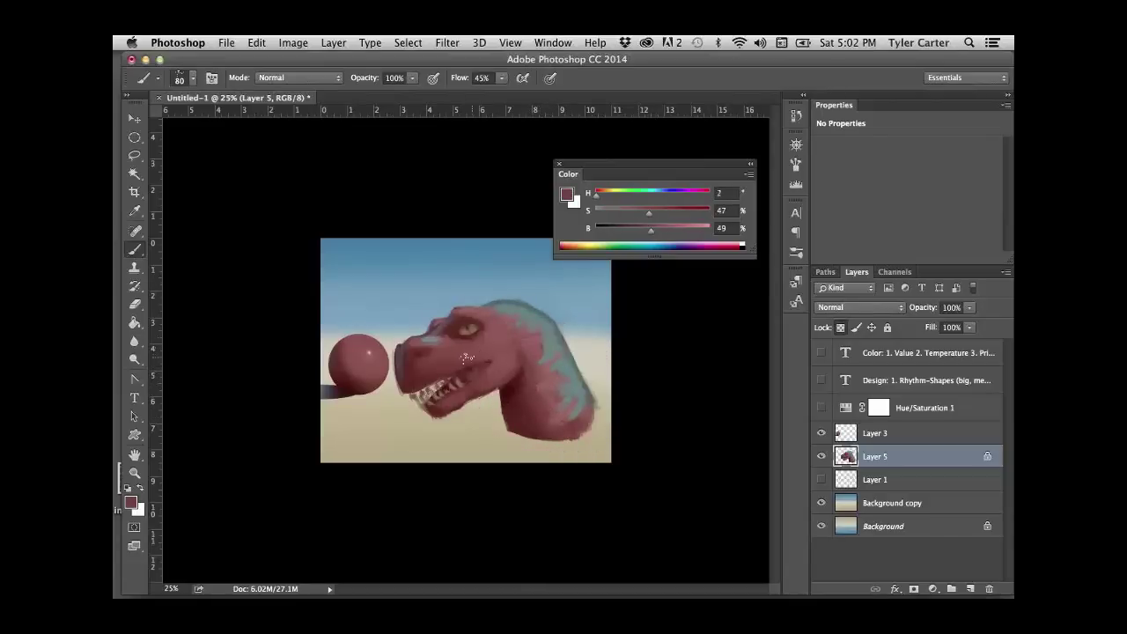
{"action": "key", "text": "super+z"}
{"action": "left_click", "coordinate": [429, 368], "text": "alt"}
{"action": "left_click", "coordinate": [440, 358], "text": "alt"}
{"action": "left_click", "coordinate": [442, 359], "text": "alt"}
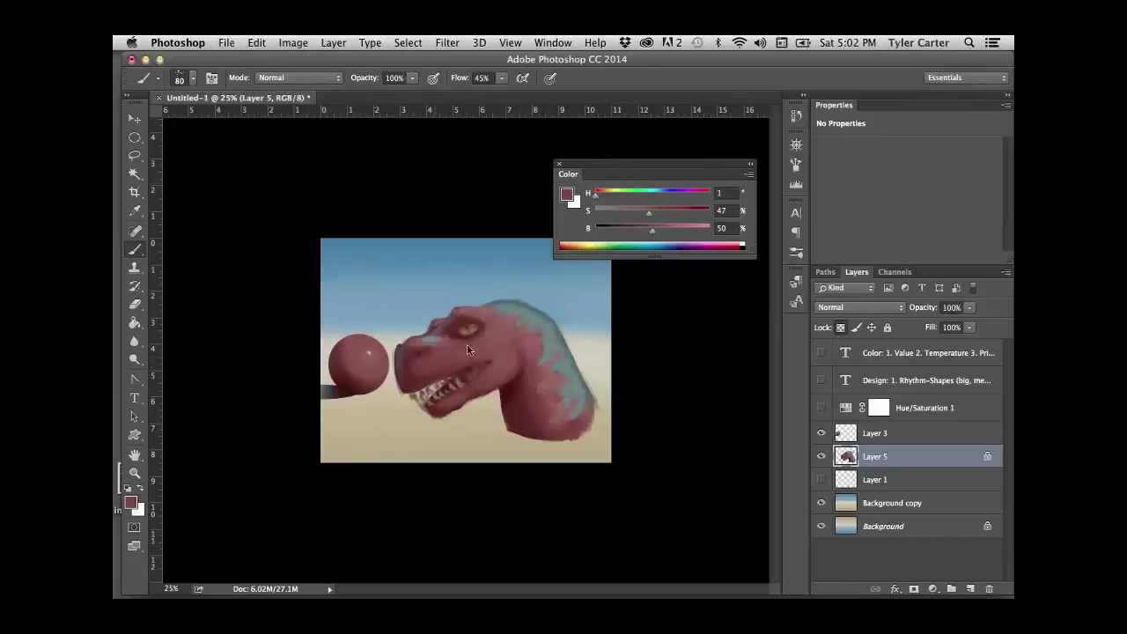
{"action": "left_click", "coordinate": [420, 376], "text": "alt"}
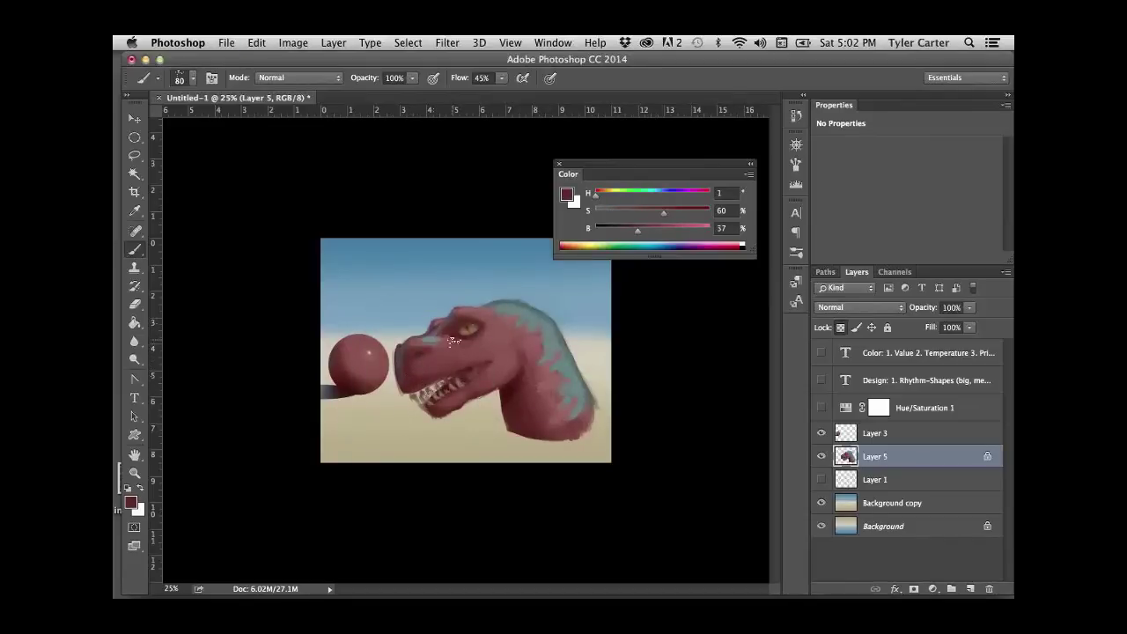
{"action": "key", "text": "super+z"}
{"action": "left_click", "coordinate": [463, 352], "text": "alt"}
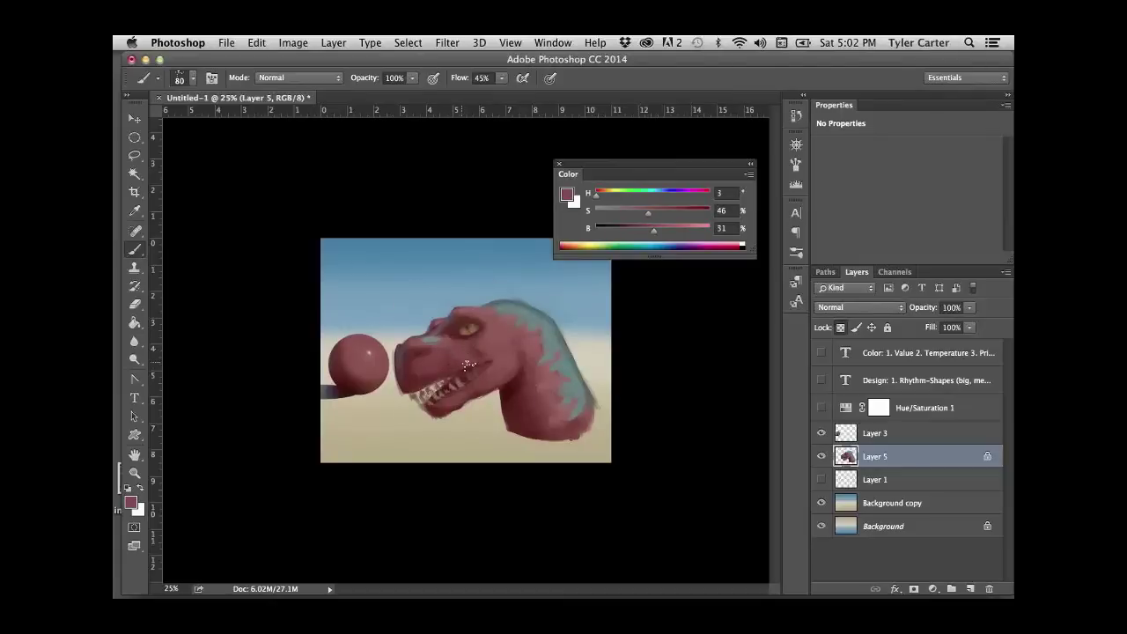
{"action": "left_click", "coordinate": [489, 356], "text": "alt"}
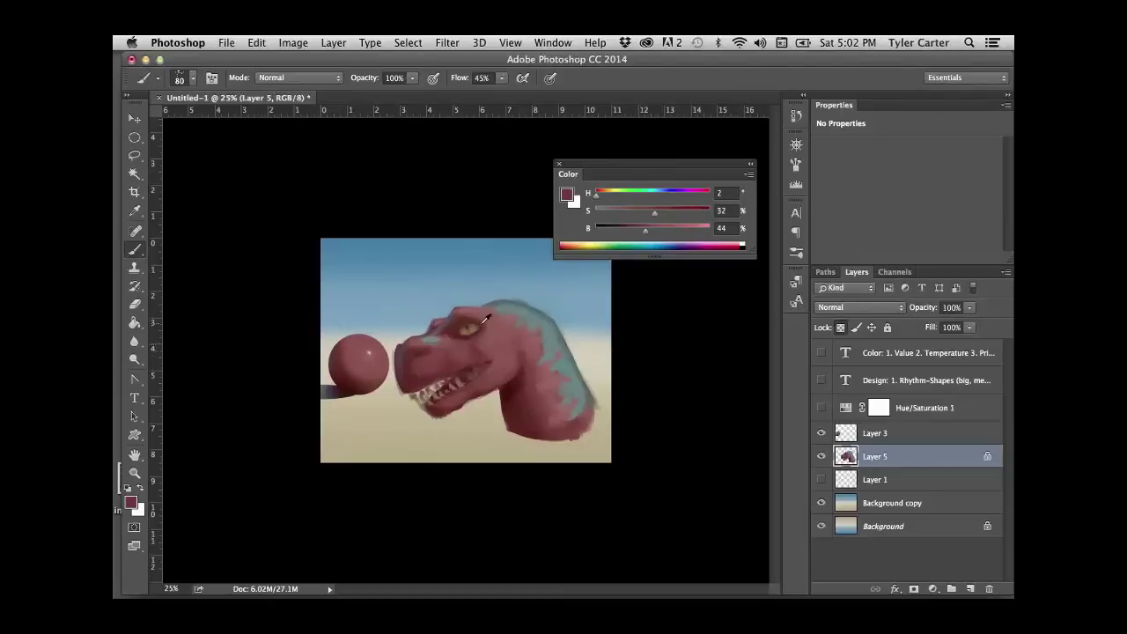
- Repaint the upper neck stripe with an 80 px brush in teal (H 191, S 32, B 57), undoing an unwanted stroke
{"action": "left_click", "coordinate": [467, 319], "text": "alt"}
{"action": "left_click", "coordinate": [456, 338], "text": "alt"}
{"action": "left_click", "coordinate": [523, 305], "text": "alt"}
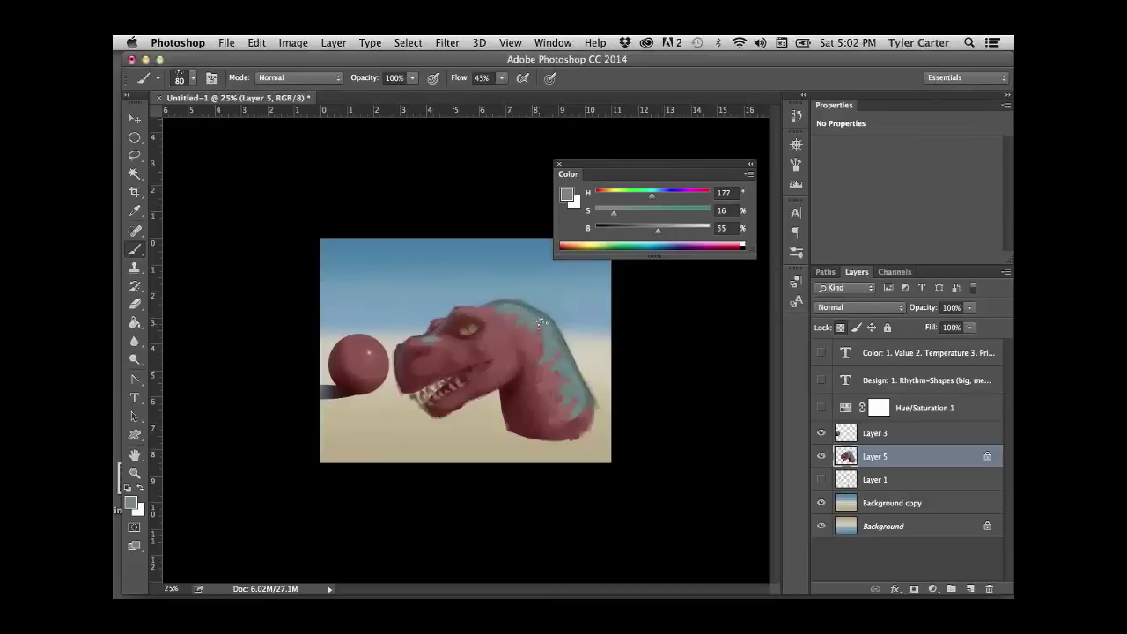
{"action": "key", "text": "super+z"}
{"action": "left_click", "coordinate": [555, 344], "text": "alt"}
{"action": "left_click", "coordinate": [620, 212]}
{"action": "mouse_move", "coordinate": [530, 305]}
{"action": "left_mouse_down"}
{"action": "mouse_move", "coordinate": [505, 307]}
{"action": "mouse_move", "coordinate": [547, 331]}
{"action": "left_mouse_up"}
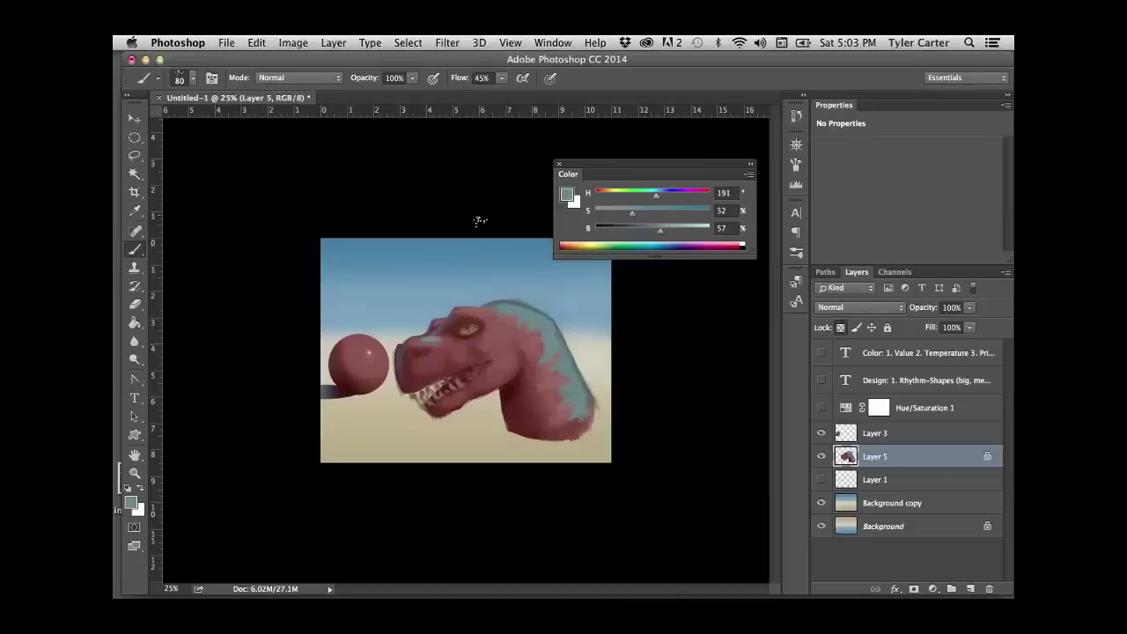
- Cut thinner jagged red gaps into the neck stripe with a 30 px brush in sampled red (H 4, S 38, B 59)
{"action": "key", "text": "bracketleft"}
{"action": "key", "text": "bracketleft"}
{"action": "key", "text": "bracketleft"}
{"action": "key", "text": "bracketleft"}
{"action": "key", "text": "bracketleft"}
{"action": "left_click", "coordinate": [535, 337], "text": "alt"}
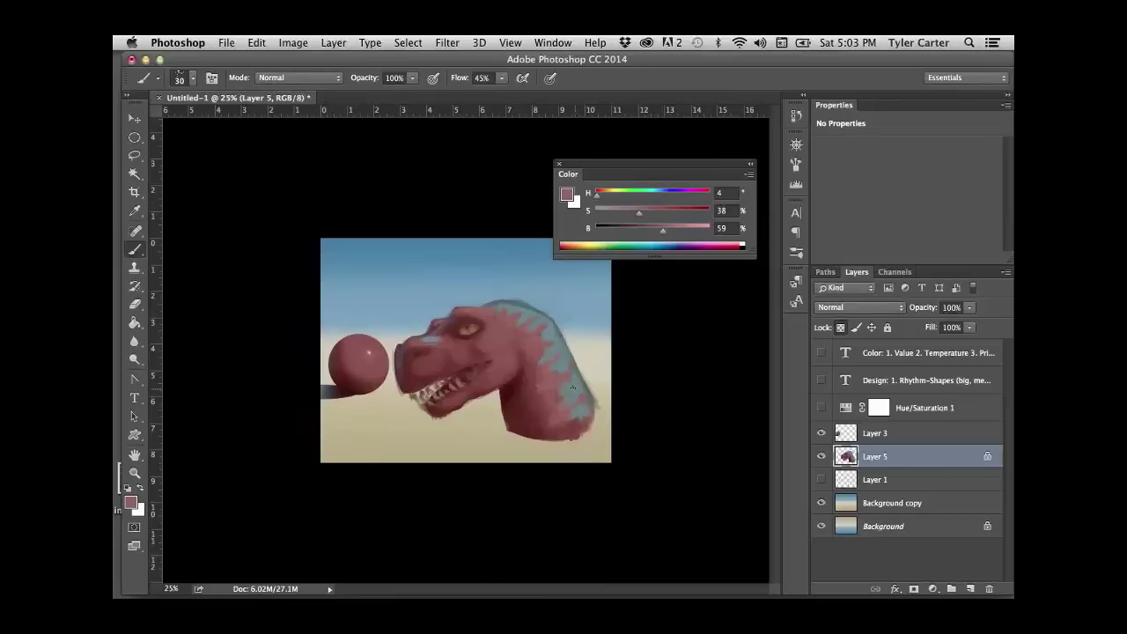
- Shade around and behind the eye with a 50 px brush, using sampled dark reds including H 10, S 69, B 36
{"action": "left_click", "coordinate": [481, 325], "text": "alt"}
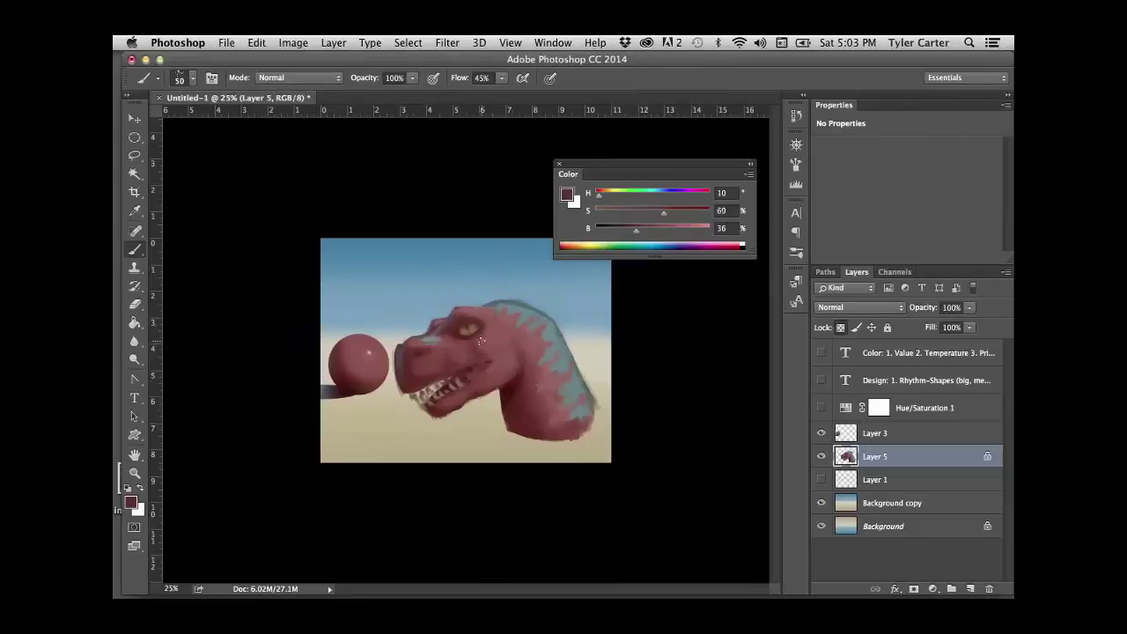
{"action": "left_click", "coordinate": [465, 332], "text": "alt"}
{"action": "left_click", "coordinate": [483, 326], "text": "alt"}
{"action": "left_click", "coordinate": [478, 344], "text": "alt"}
{"action": "left_click", "coordinate": [492, 332], "text": "alt"}
{"action": "left_click", "coordinate": [474, 354], "text": "alt"}
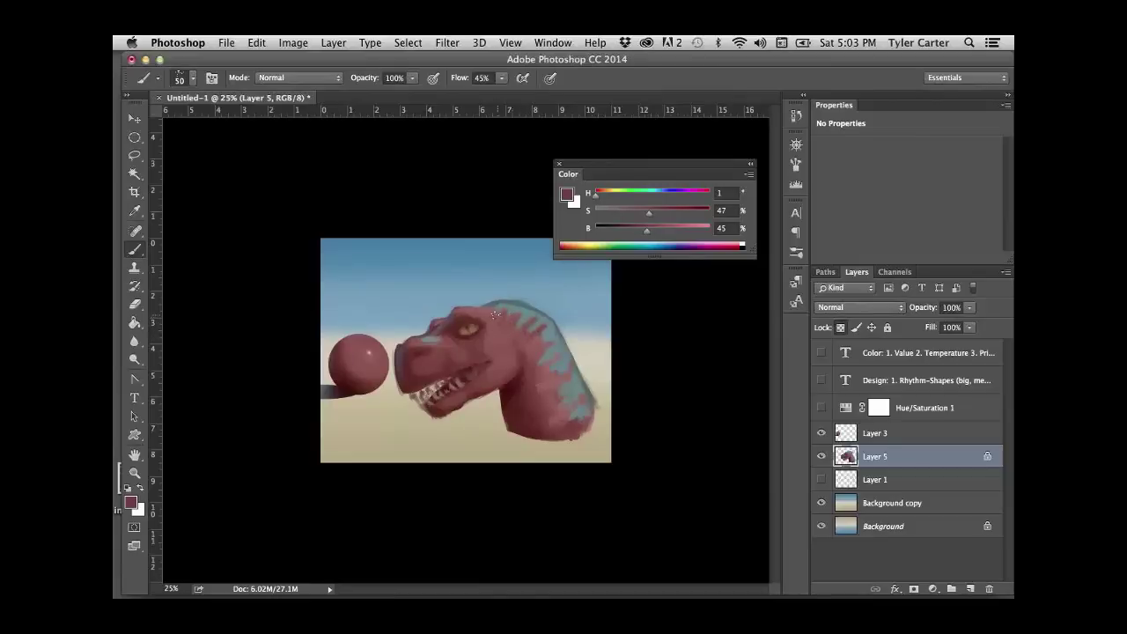
- Blend the skin behind the brow and between the stripe's spikes with a 50 px brush, using sampled reds including H 3, S 42, B 51
{"action": "left_click", "coordinate": [487, 312], "text": "alt"}
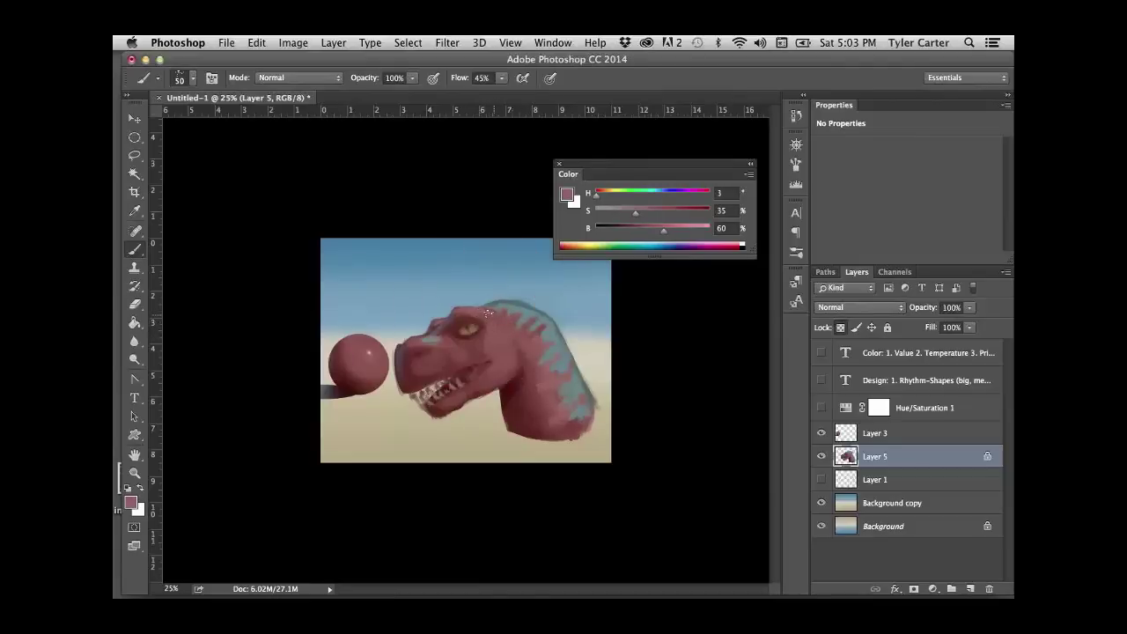
{"action": "left_click", "coordinate": [516, 313], "text": "alt"}
{"action": "left_click", "coordinate": [547, 326], "text": "alt"}
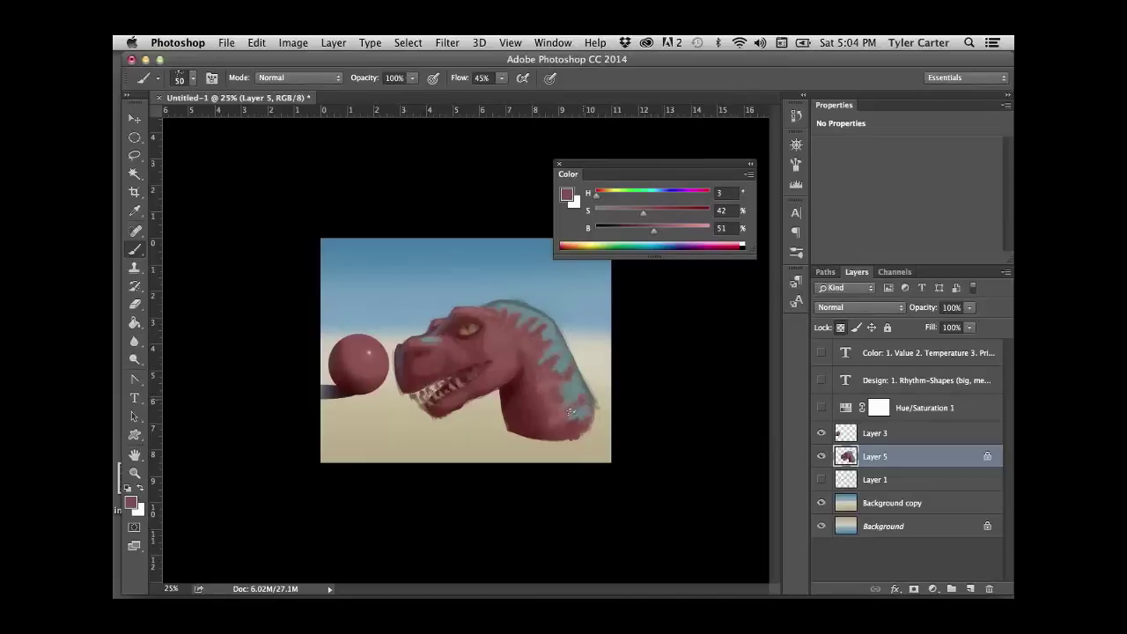
{"action": "left_click", "coordinate": [546, 377], "text": "alt"}
{"action": "left_click", "coordinate": [511, 330], "text": "alt"}
- Dab pale highlights (H 42, S 13, B 82) over the face and neck with a 45 px brush, and undo the unwanted strokes
{"action": "left_click", "coordinate": [374, 348], "text": "alt"}
{"action": "key", "text": "bracketleft"}
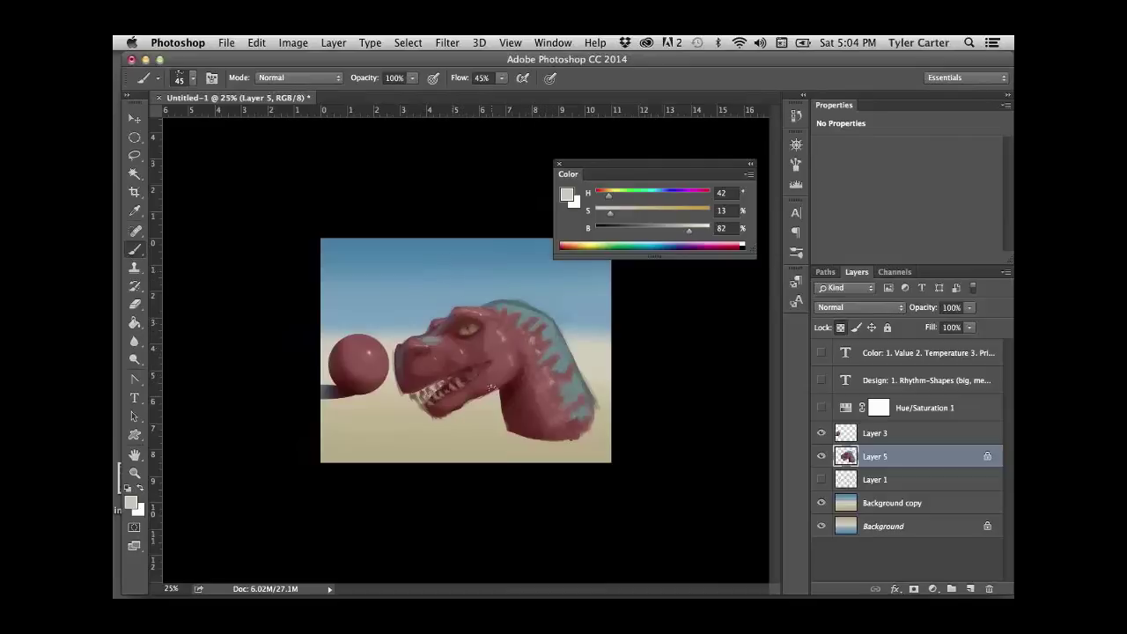
{"action": "left_click", "coordinate": [518, 380], "text": "alt"}
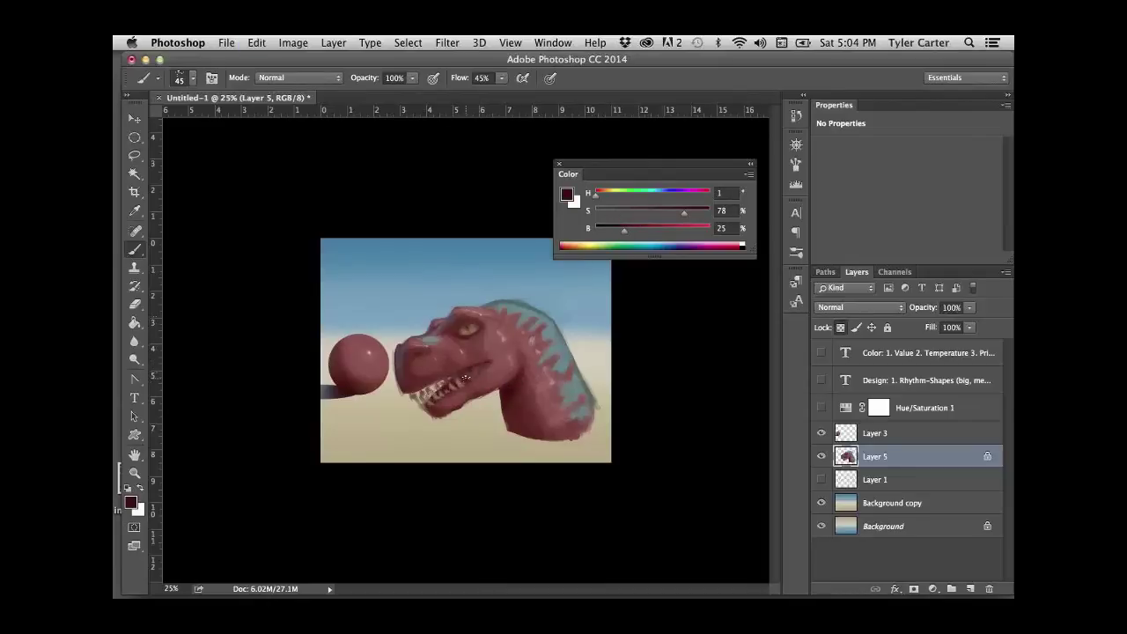
{"action": "key", "text": "super+z"}
{"action": "key", "text": "super+z"}
{"action": "key", "text": "super+z"}
{"action": "key", "text": "super+z"}
{"action": "key", "text": "super+z"}
{"action": "key", "text": "super+z"}
- Deepen the shadow under the jaw with sampled dark red (H 1, S 68, B 30) and highlight the neck stripe in light teal (H 190, S 28, B 74)
{"action": "left_click", "coordinate": [520, 384], "text": "alt"}
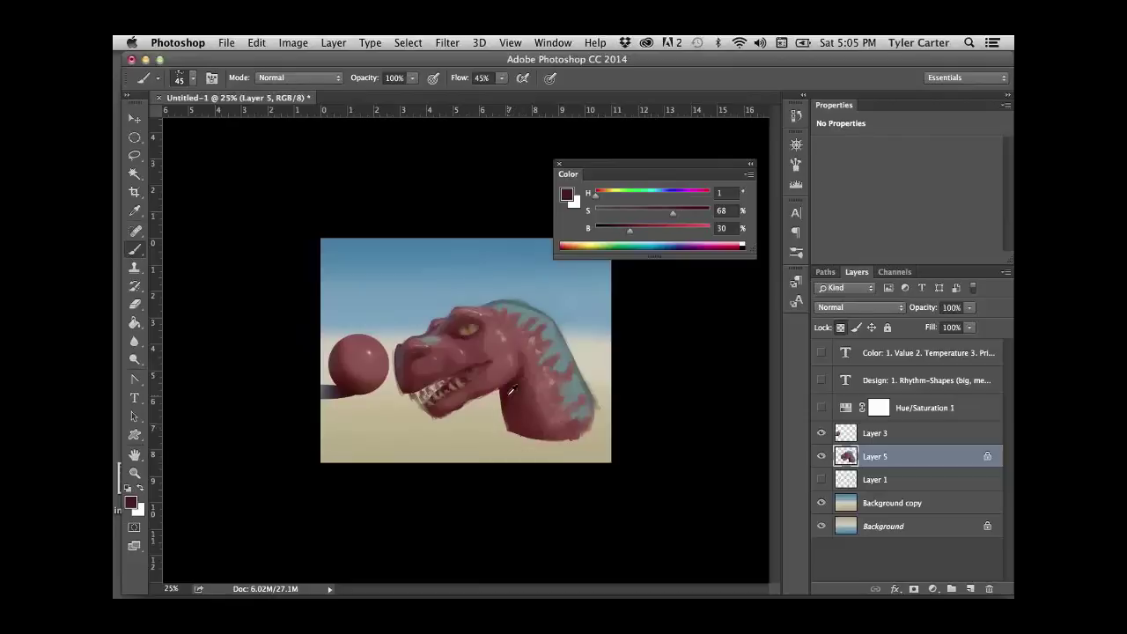
{"action": "left_click", "coordinate": [508, 408], "text": "alt"}
{"action": "left_click", "coordinate": [529, 310], "text": "alt"}
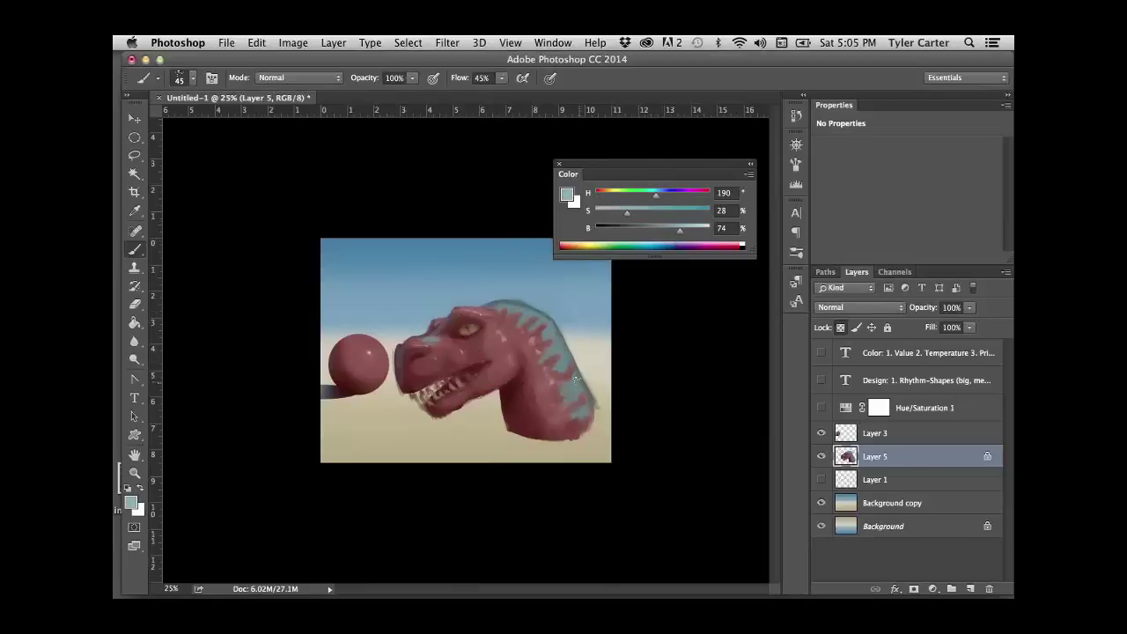
{"action": "key", "text": "super+z"}
- Soften the cheek and throat with 45 to 125 px brushes, using sampled reds including H 2, S 40, B 56 and H 1, S 51, B 42
{"action": "left_click", "coordinate": [506, 341], "text": "alt"}
{"action": "key", "text": "bracketright"}
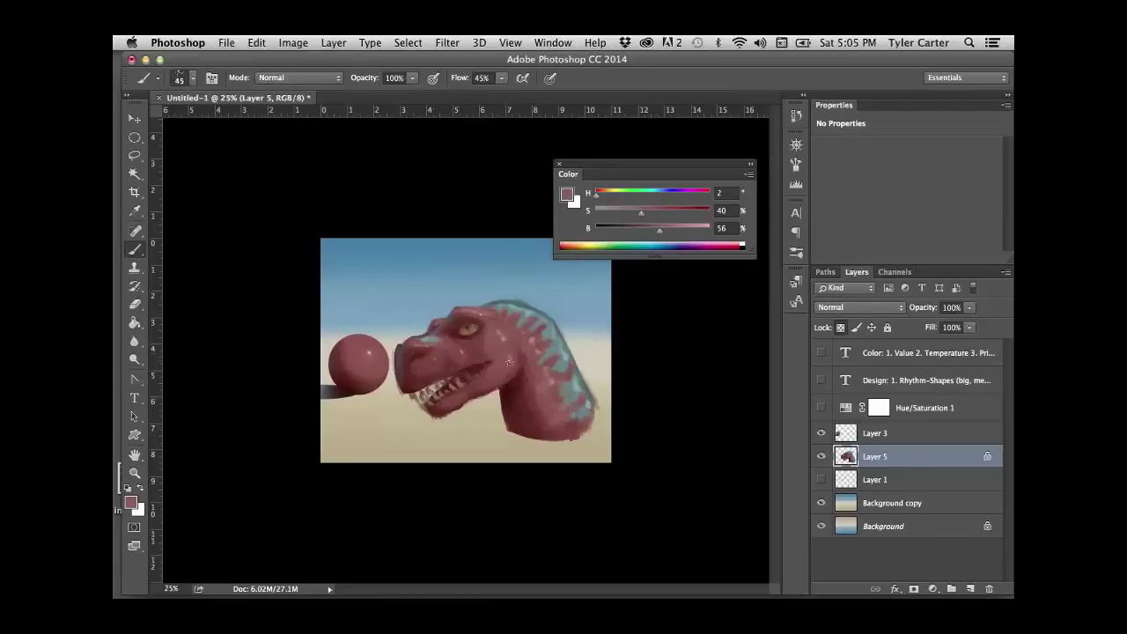
{"action": "key", "text": "bracketright"}
{"action": "key", "text": "bracketright"}
{"action": "key", "text": "bracketright"}
{"action": "key", "text": "bracketright"}
{"action": "key", "text": "bracketright"}
{"action": "key", "text": "bracketright"}
{"action": "key", "text": "bracketright"}
{"action": "left_click", "coordinate": [517, 393], "text": "alt"}
{"action": "left_click", "coordinate": [521, 407], "text": "alt"}
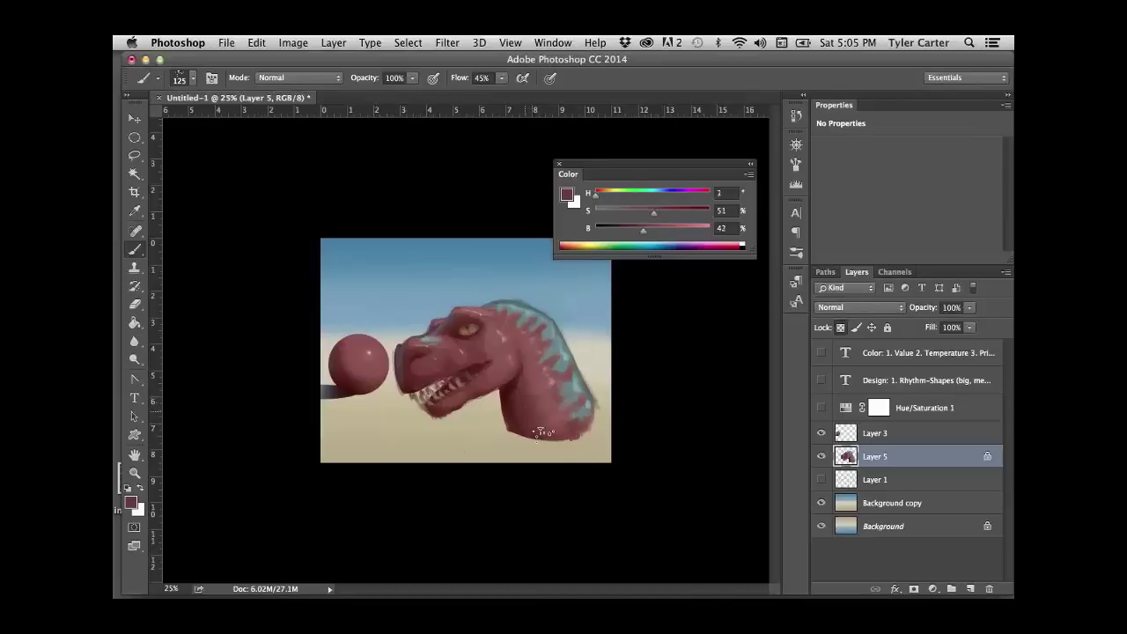
- Blend the front and base of the neck with a 125 px brush, using sampled reds including H 2, S 42, B 54 and H 2, S 51, B 41
{"action": "left_click", "coordinate": [528, 401], "text": "alt"}
{"action": "left_click", "coordinate": [539, 377], "text": "alt"}
{"action": "left_click", "coordinate": [540, 412], "text": "alt"}
{"action": "left_click", "coordinate": [530, 381], "text": "alt"}
{"action": "left_click", "coordinate": [528, 361], "text": "alt"}
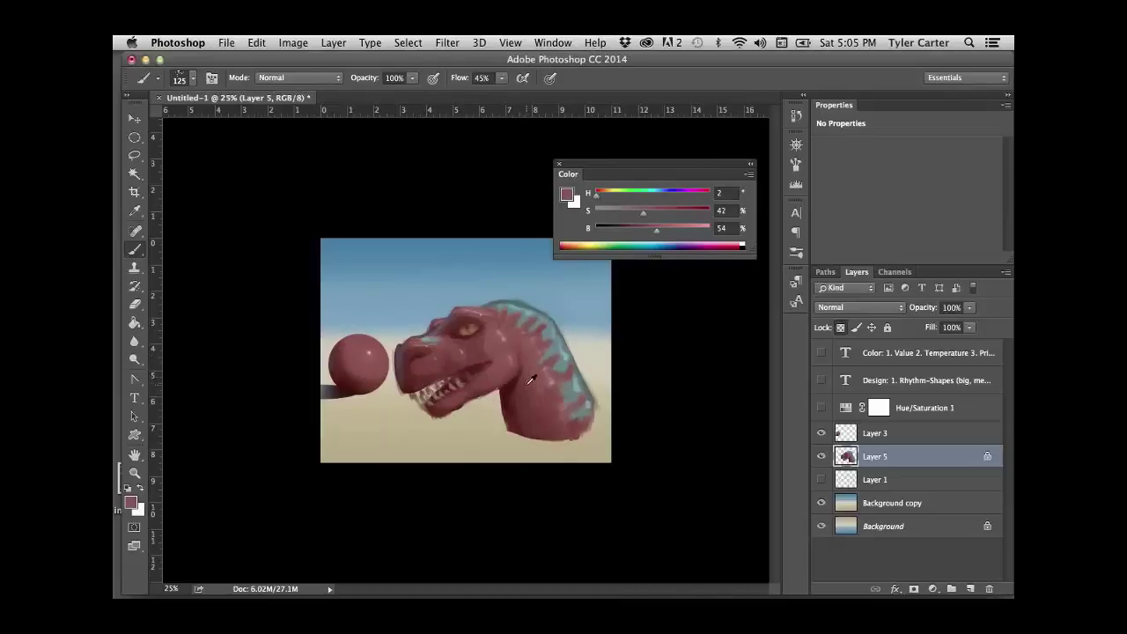
{"action": "left_click", "coordinate": [529, 379], "text": "alt"}
{"action": "left_click", "coordinate": [526, 378], "text": "alt"}
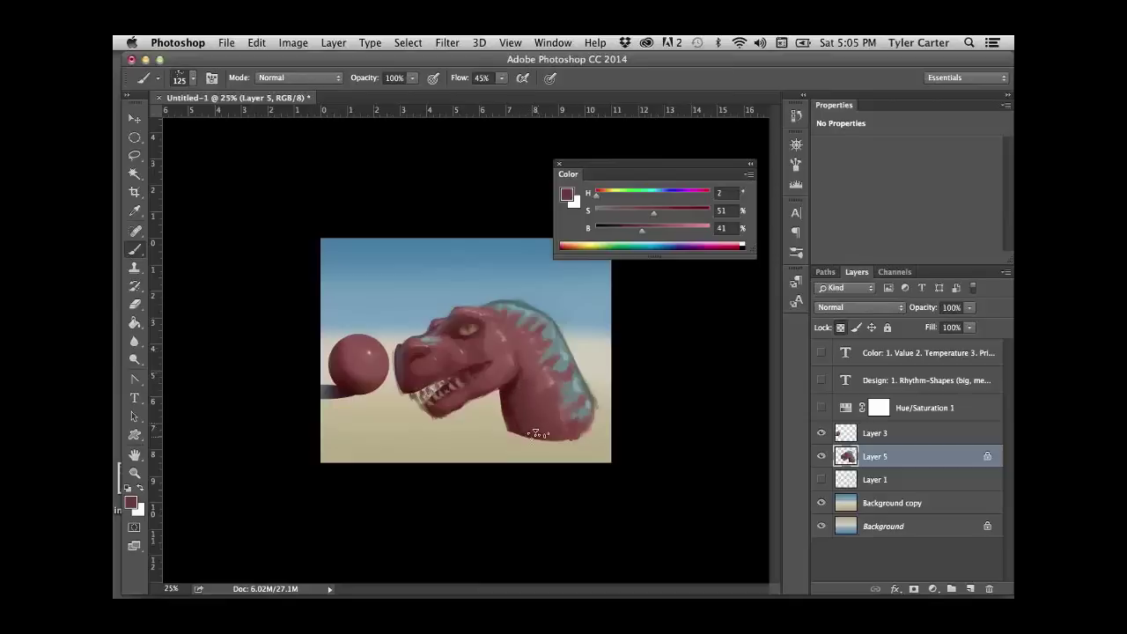
{"action": "left_click_drag", "start_coordinate": [536, 432], "coordinate": [508, 415]}
- Add reflected sky blue (H 203, S 56, B 66) to the snout with 100 to 60 px brushes, undoing unwanted strokes
{"action": "left_click", "coordinate": [402, 255], "text": "alt"}
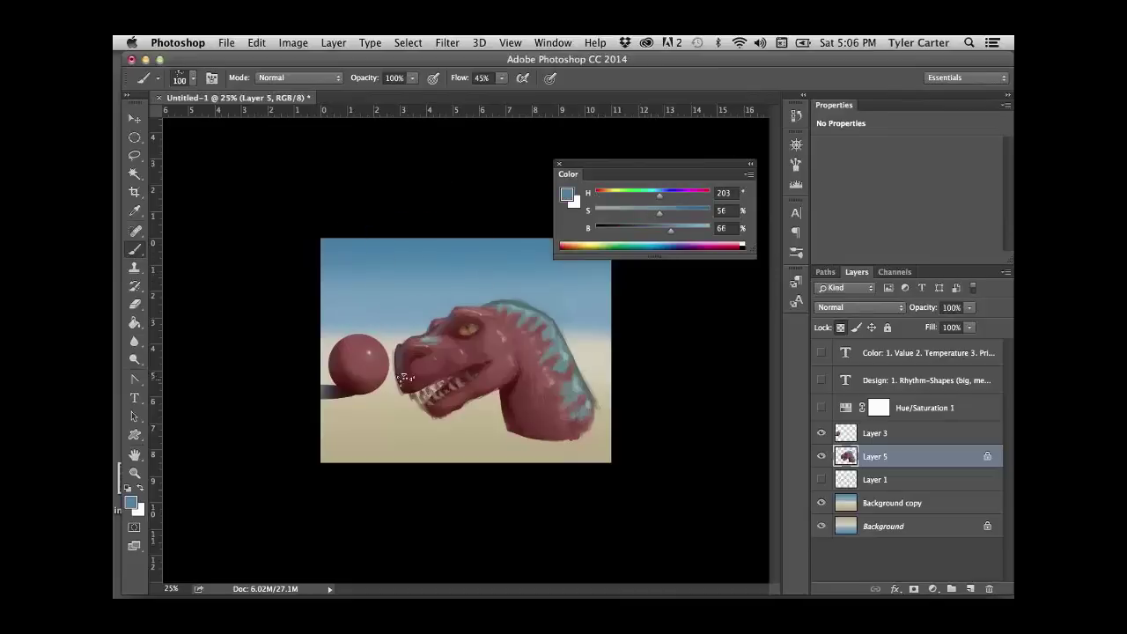
{"action": "key", "text": "bracketleft"}
{"action": "key", "text": "bracketleft"}
{"action": "key", "text": "bracketleft"}
{"action": "key", "text": "bracketleft"}
{"action": "key", "text": "bracketleft"}
{"action": "key", "text": "super+z"}
{"action": "key", "text": "super+z"}
- Blend the neck stripe's start and soften its outer edge with a 60 px brush, sampling red (H 3, S 37, B 57) and teal-grey (H 190, S 28, B 56)
{"action": "left_click", "coordinate": [500, 313], "text": "alt"}
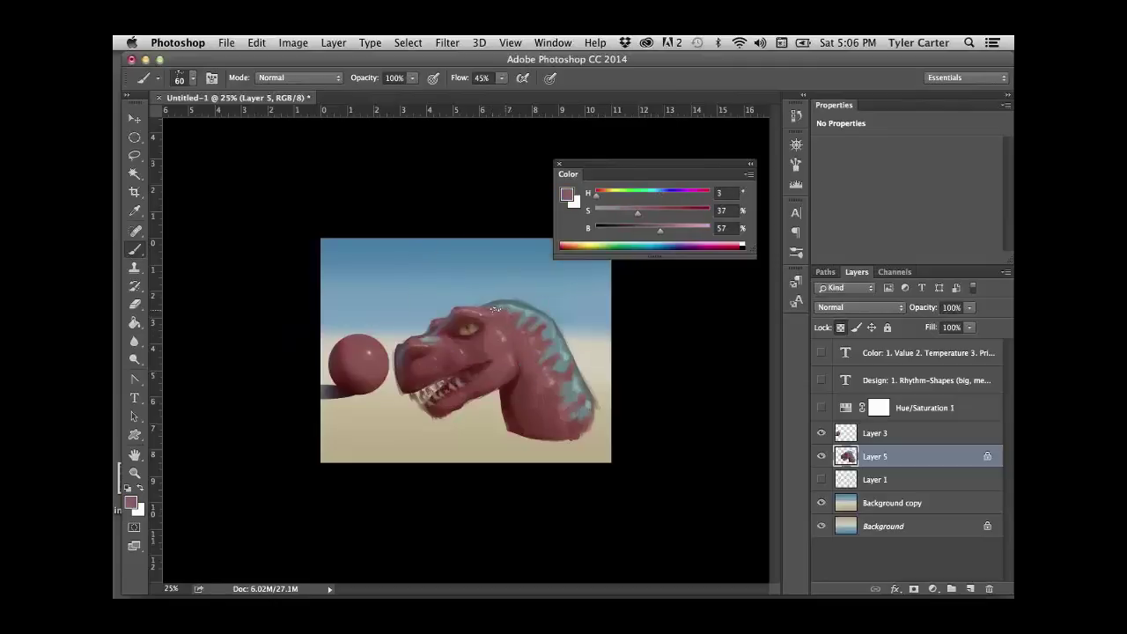
{"action": "left_click", "coordinate": [504, 313], "text": "alt"}
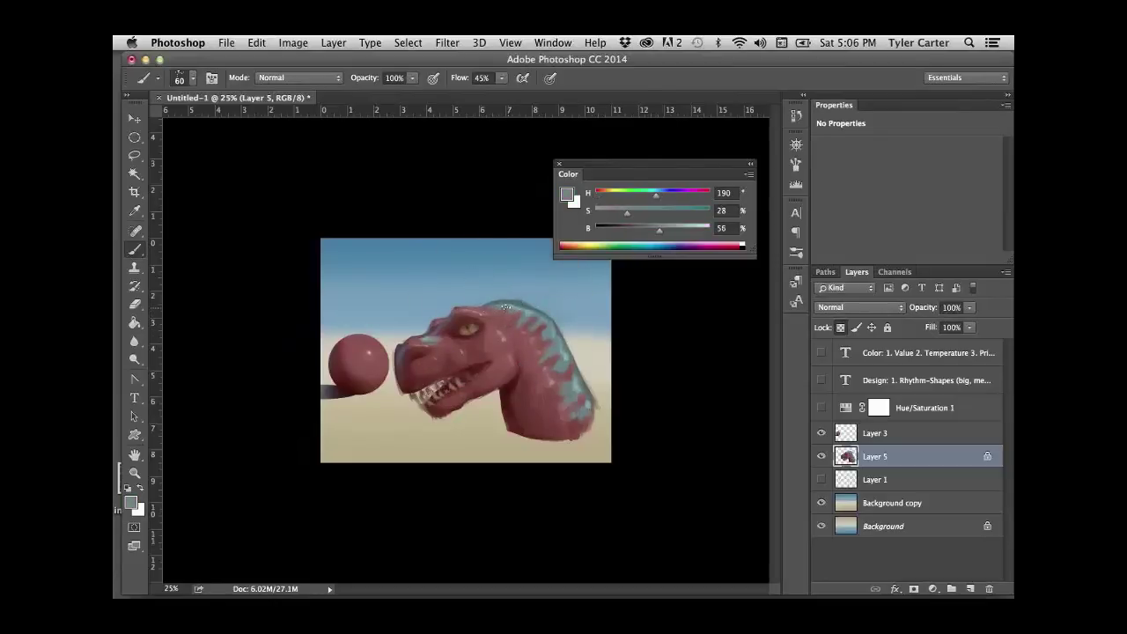
{"action": "left_click", "coordinate": [505, 299], "text": "alt"}
{"action": "left_click", "coordinate": [506, 296], "text": "alt"}
{"action": "left_click", "coordinate": [547, 313], "text": "alt"}
{"action": "left_click", "coordinate": [549, 317], "text": "alt"}
- Darken the mouth corner and jaw area with a 60 px brush, using sampled dark reds H 1, S 59, B 38 and H 1, S 67, B 30
{"action": "left_click", "coordinate": [410, 363], "text": "alt"}
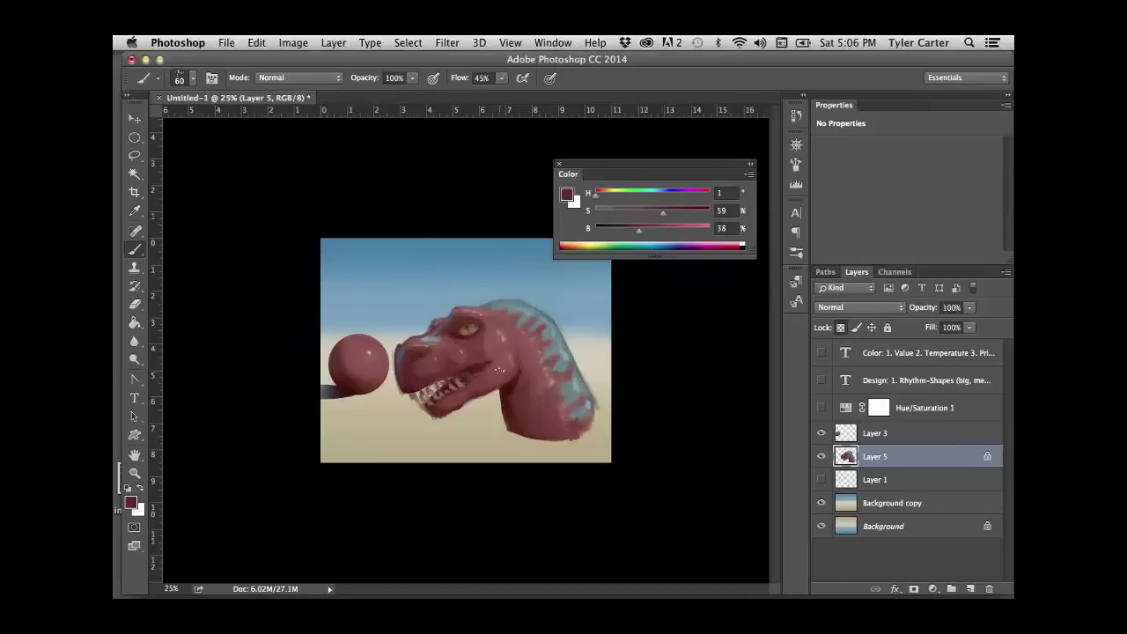
{"action": "left_click", "coordinate": [522, 374], "text": "alt"}
{"action": "left_click", "coordinate": [523, 374], "text": "alt"}
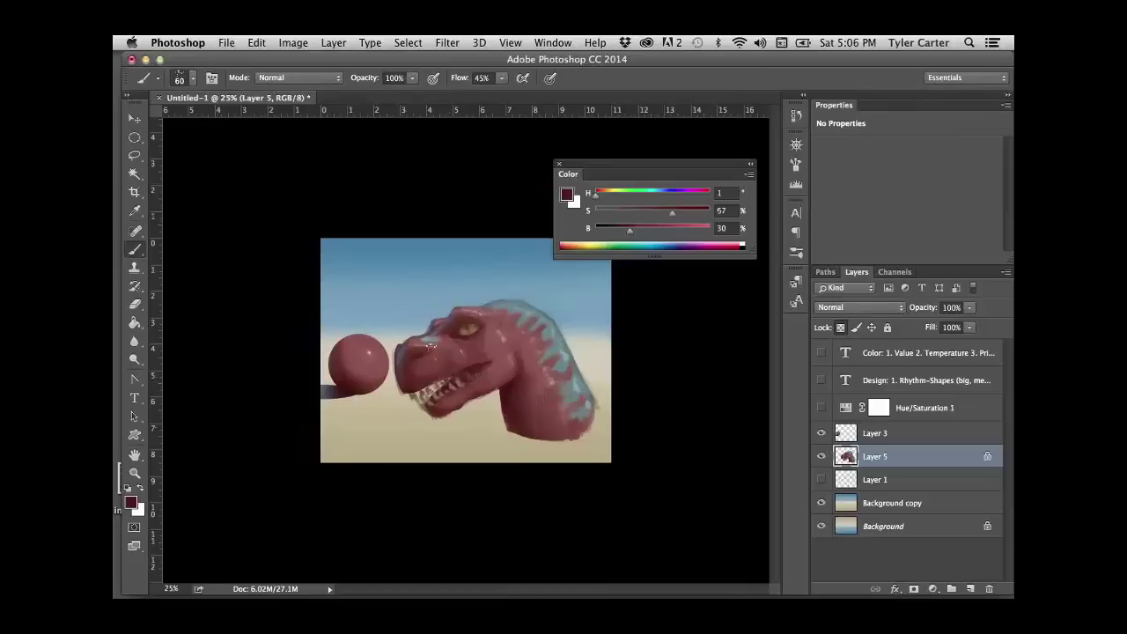
- Refine the lower jaw's planes and shadow with a 60 px brush, using sampled reds including H 2, S 46, B 49 and H 1, S 61, B 33
{"action": "left_click", "coordinate": [476, 384], "text": "alt"}
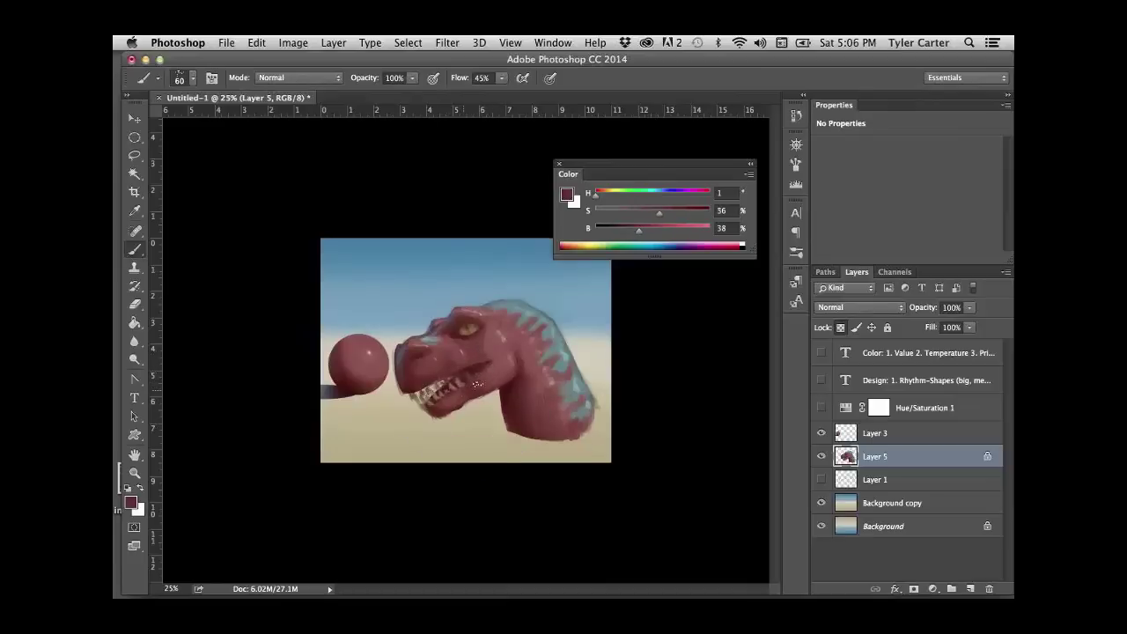
{"action": "left_click", "coordinate": [440, 405], "text": "alt"}
{"action": "left_click", "coordinate": [476, 386], "text": "alt"}
{"action": "left_click", "coordinate": [454, 402], "text": "alt"}
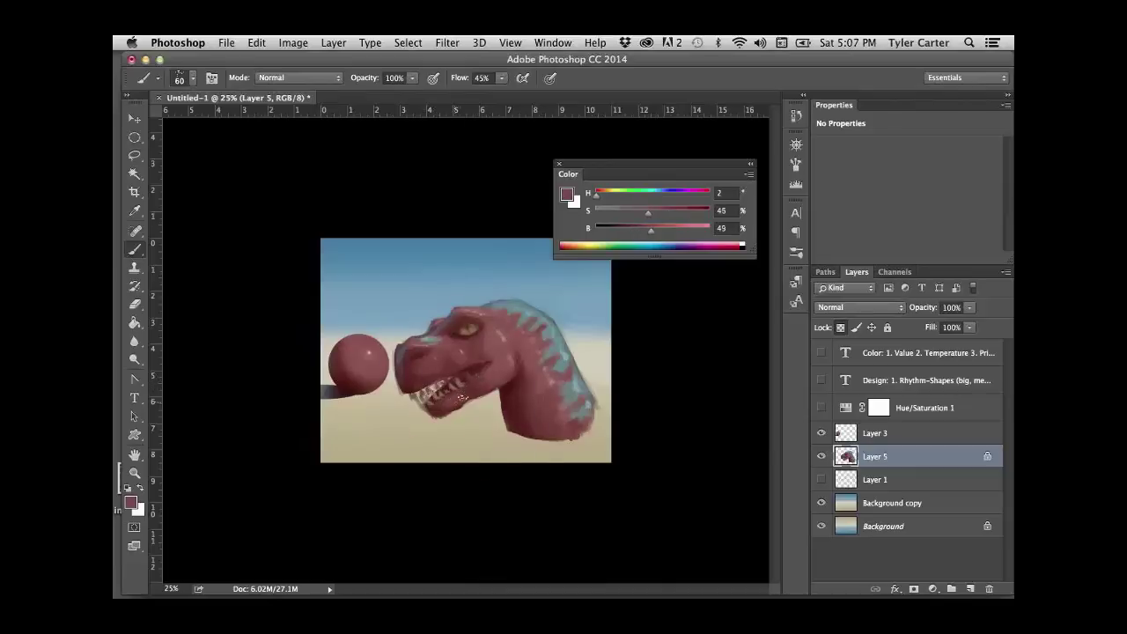
{"action": "left_click", "coordinate": [483, 384], "text": "alt"}
{"action": "left_click", "coordinate": [519, 393], "text": "alt"}
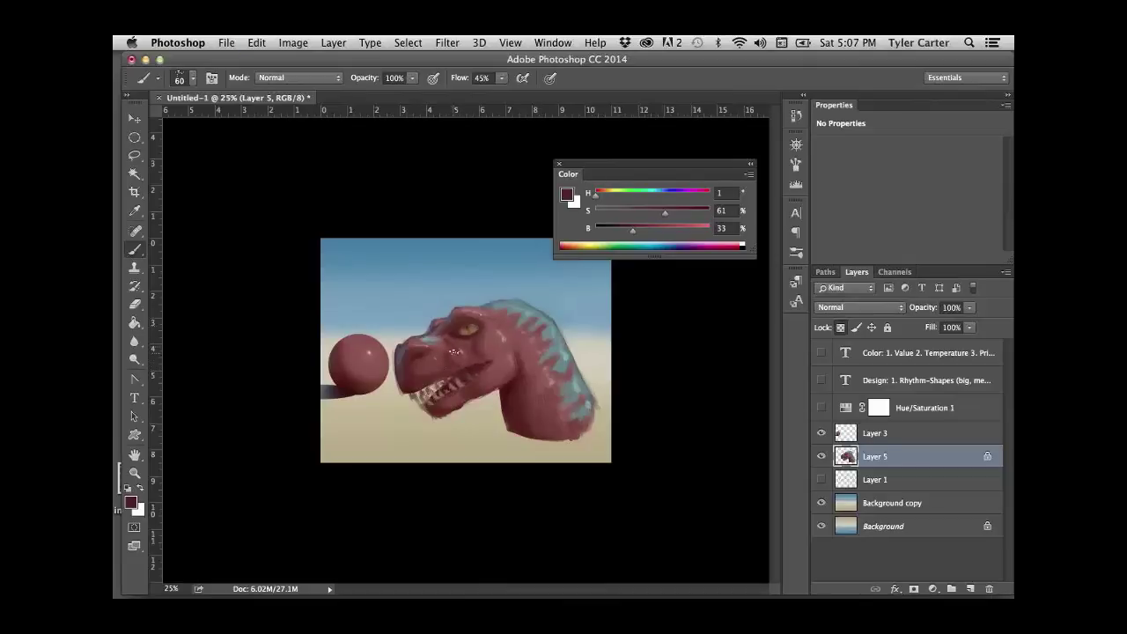
- Smooth the cheek below the eye with a 60 px brush, using sampled reds including H 2, S 46, B 48 and H 2, S 39, B 57
{"action": "left_click", "coordinate": [452, 349], "text": "alt"}
{"action": "left_click", "coordinate": [460, 350], "text": "alt"}
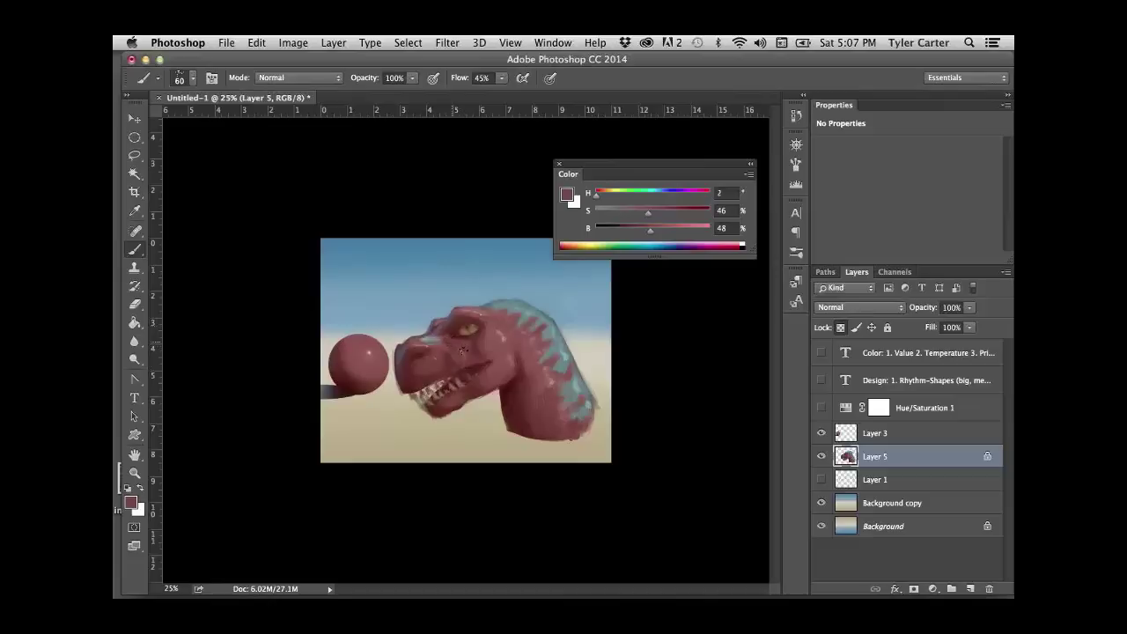
{"action": "left_click", "coordinate": [491, 333], "text": "alt"}
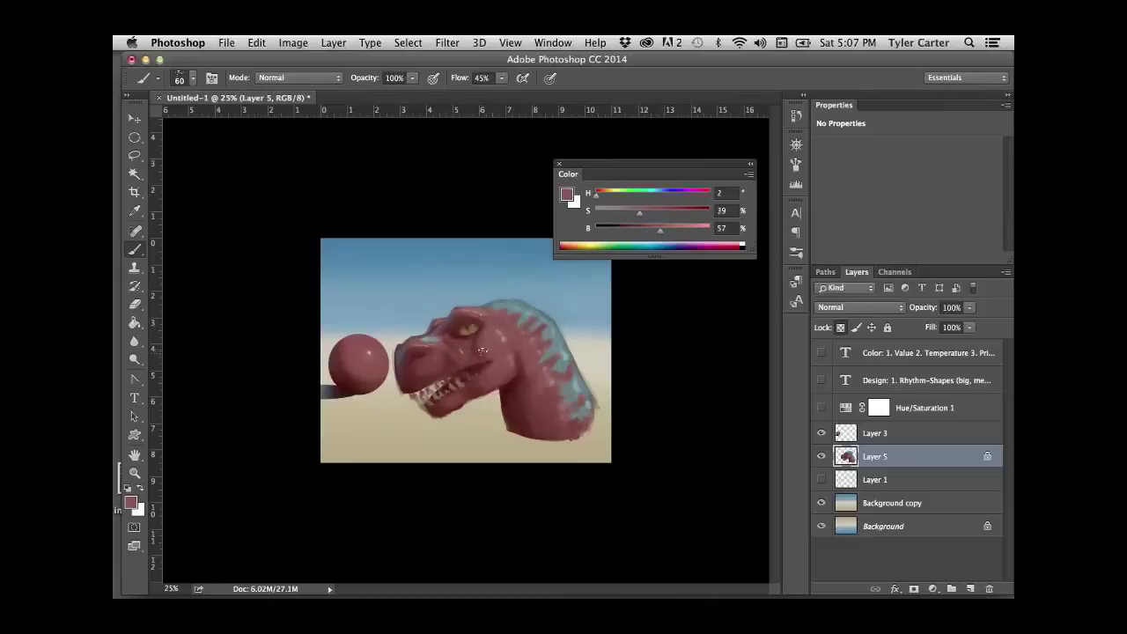
{"action": "left_click", "coordinate": [505, 346], "text": "alt"}
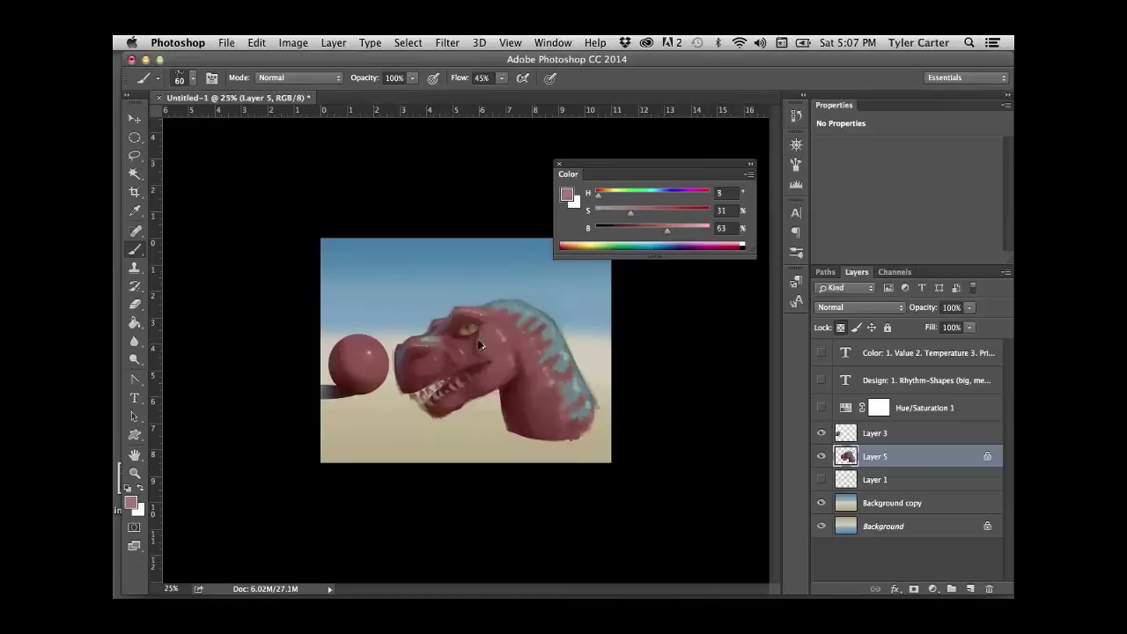
- Touch up the face with pale highlights (H 39, S 14, B 81) and soften the neck stripe with a 125 px brush in teal-grey (H 189, S 29, B 52)
{"action": "left_click", "coordinate": [384, 353], "text": "alt"}
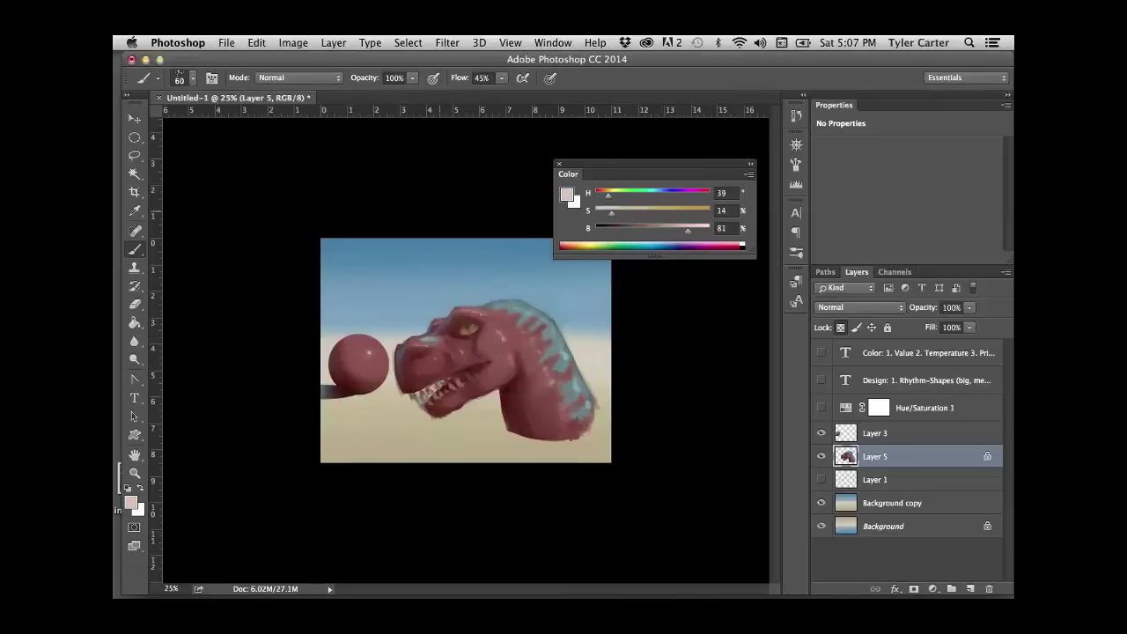
{"action": "left_click_drag", "start_coordinate": [490, 328], "coordinate": [482, 329], "text": "ctrl+alt"}
{"action": "key", "text": "bracketright"}
{"action": "key", "text": "bracketright"}
{"action": "key", "text": "bracketright"}
{"action": "left_click", "coordinate": [569, 341], "text": "alt"}
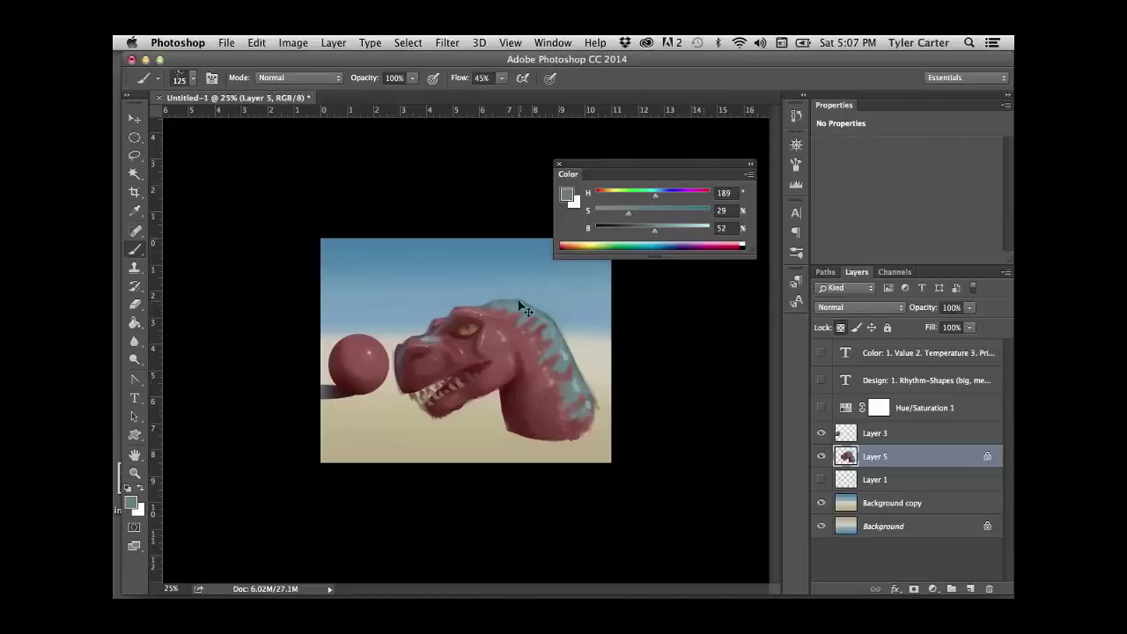
- Scale the creature head down and reposition it over the sand beside the ball
{"action": "key", "text": "super+t"}
{"action": "left_click_drag", "start_coordinate": [595, 284], "coordinate": [555, 317]}
{"action": "mouse_move", "coordinate": [514, 352]}
{"action": "left_mouse_down"}
{"action": "mouse_move", "coordinate": [541, 366]}
{"action": "mouse_move", "coordinate": [541, 351]}
{"action": "mouse_move", "coordinate": [576, 388]}
{"action": "mouse_move", "coordinate": [550, 358]}
{"action": "mouse_move", "coordinate": [553, 331]}
{"action": "mouse_move", "coordinate": [578, 357]}
{"action": "mouse_move", "coordinate": [556, 376]}
{"action": "mouse_move", "coordinate": [517, 320]}
{"action": "mouse_move", "coordinate": [584, 390]}
{"action": "mouse_move", "coordinate": [542, 354]}
{"action": "left_mouse_up"}
{"action": "key", "text": "Return"}
{"action": "key", "text": "b"}
{"action": "key", "text": "l"}
{"action": "mouse_move", "coordinate": [539, 293]}
{"action": "left_mouse_down"}
{"action": "mouse_move", "coordinate": [578, 352]}
{"action": "mouse_move", "coordinate": [565, 377]}
{"action": "mouse_move", "coordinate": [528, 345]}
{"action": "mouse_move", "coordinate": [465, 349]}
{"action": "mouse_move", "coordinate": [475, 297]}
{"action": "mouse_move", "coordinate": [605, 315]}
{"action": "left_mouse_up"}
{"action": "left_click", "coordinate": [605, 320]}
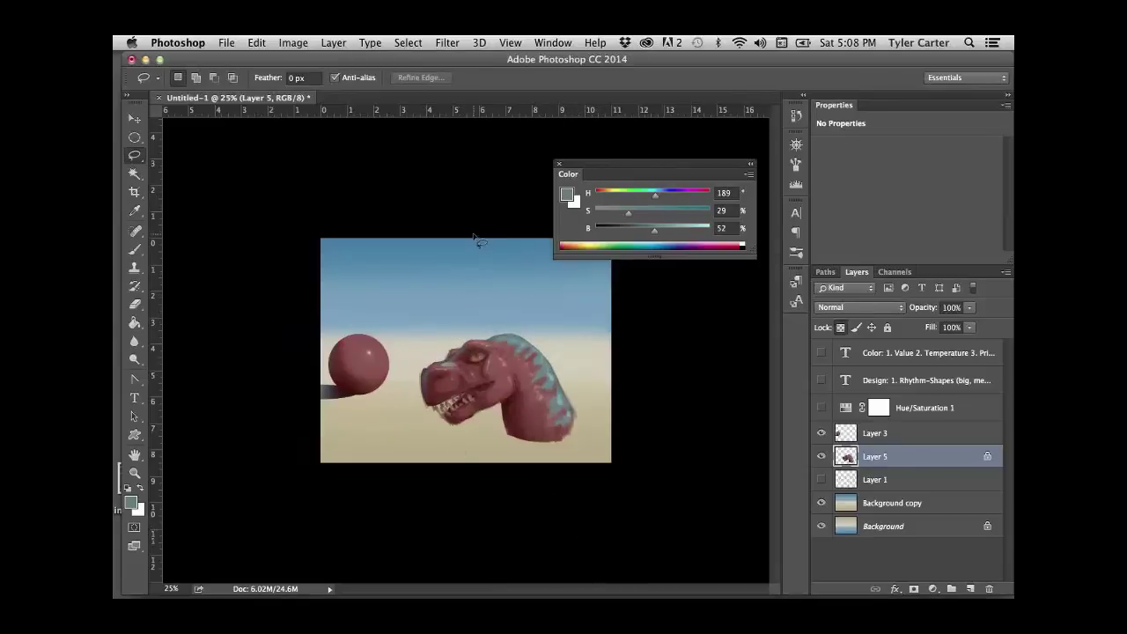
- Move the ball with its shadow lower on the sand and scale it to about 63%
{"action": "key", "text": "v"}
{"action": "left_click_drag", "start_coordinate": [335, 349], "coordinate": [382, 390]}
{"action": "key", "text": "super+t"}
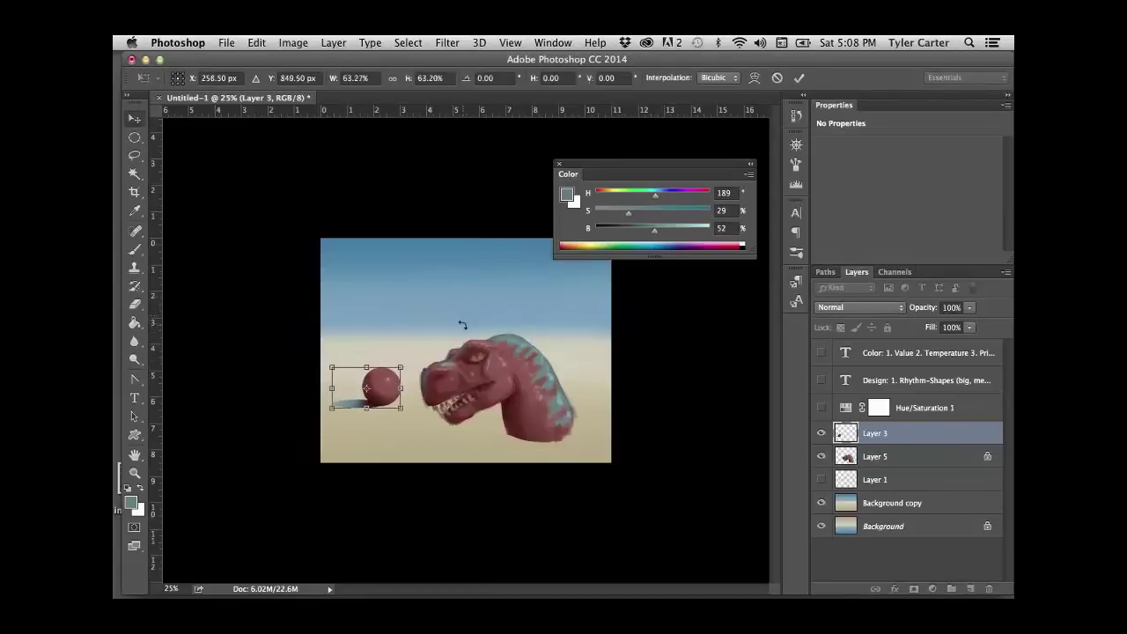
{"action": "key", "text": "Return"}
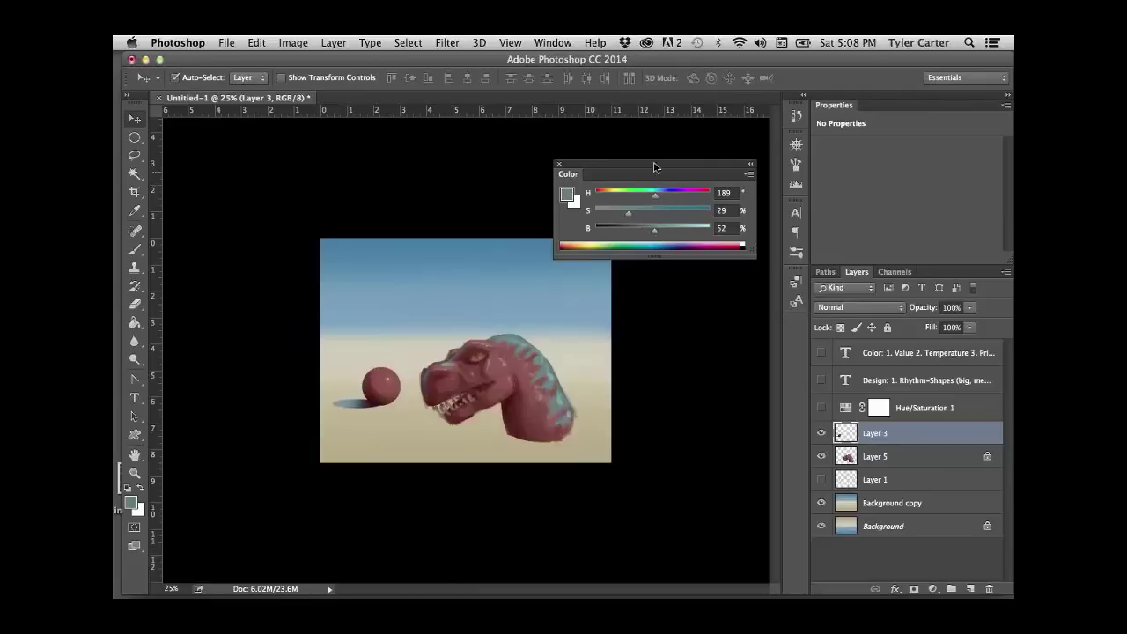
- Reposition the Color panel, try an enlarged spectrum, and set the brush colour's hue to 24
{"action": "left_click_drag", "start_coordinate": [654, 167], "coordinate": [572, 146]}
{"action": "left_click_drag", "start_coordinate": [667, 236], "coordinate": [694, 399]}
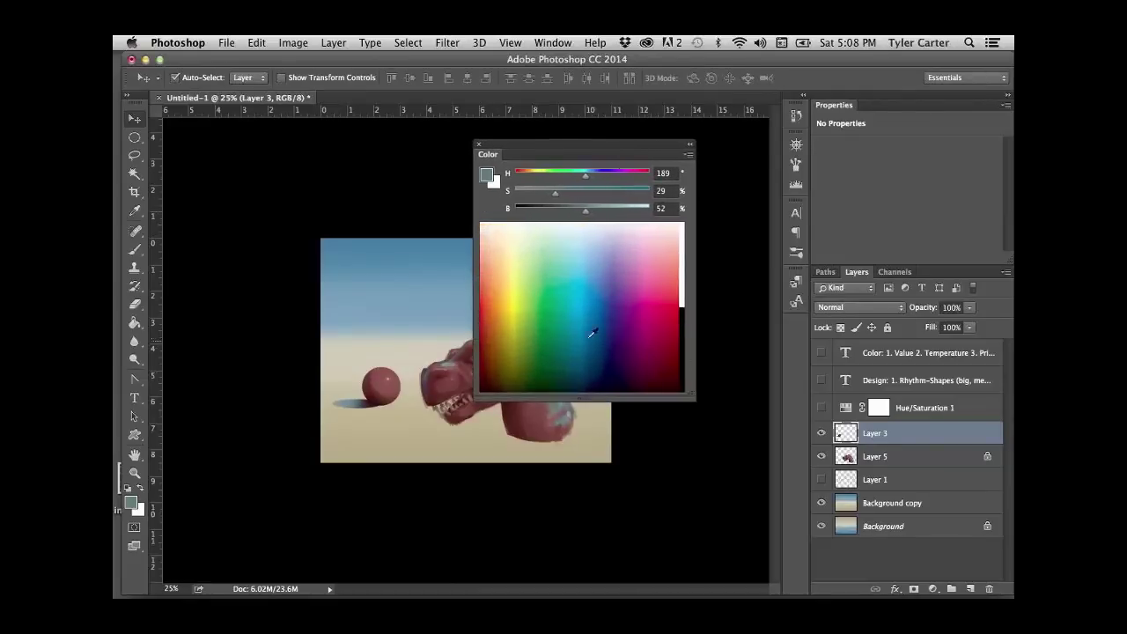
{"action": "left_click_drag", "start_coordinate": [615, 154], "coordinate": [678, 133]}
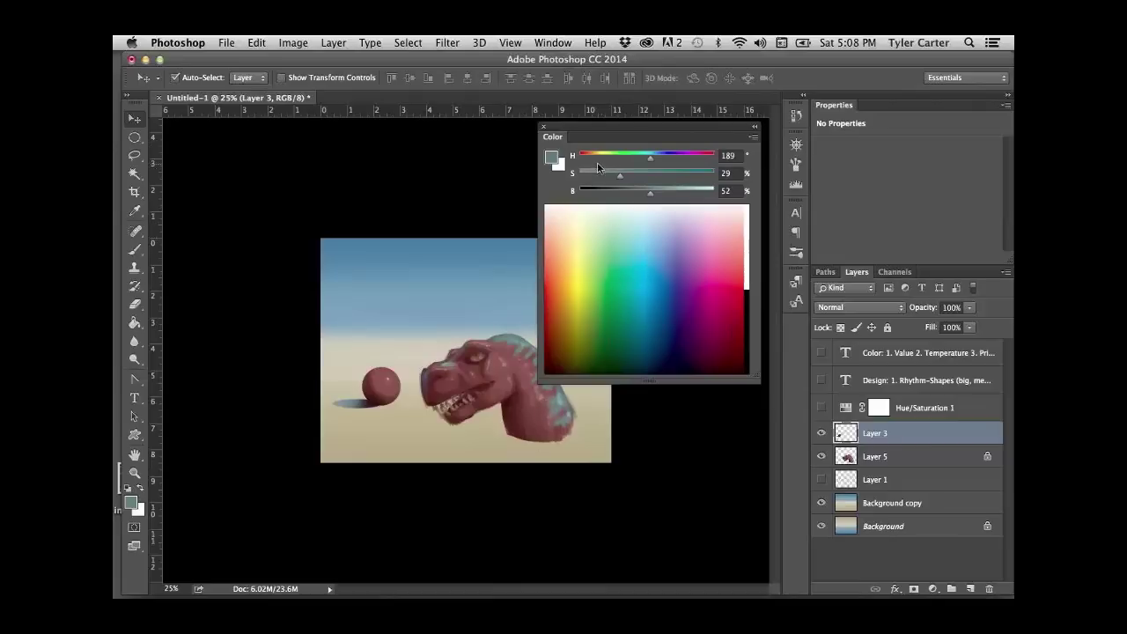
{"action": "left_click_drag", "start_coordinate": [653, 160], "coordinate": [632, 162]}
{"action": "left_click_drag", "start_coordinate": [754, 377], "coordinate": [767, 220]}
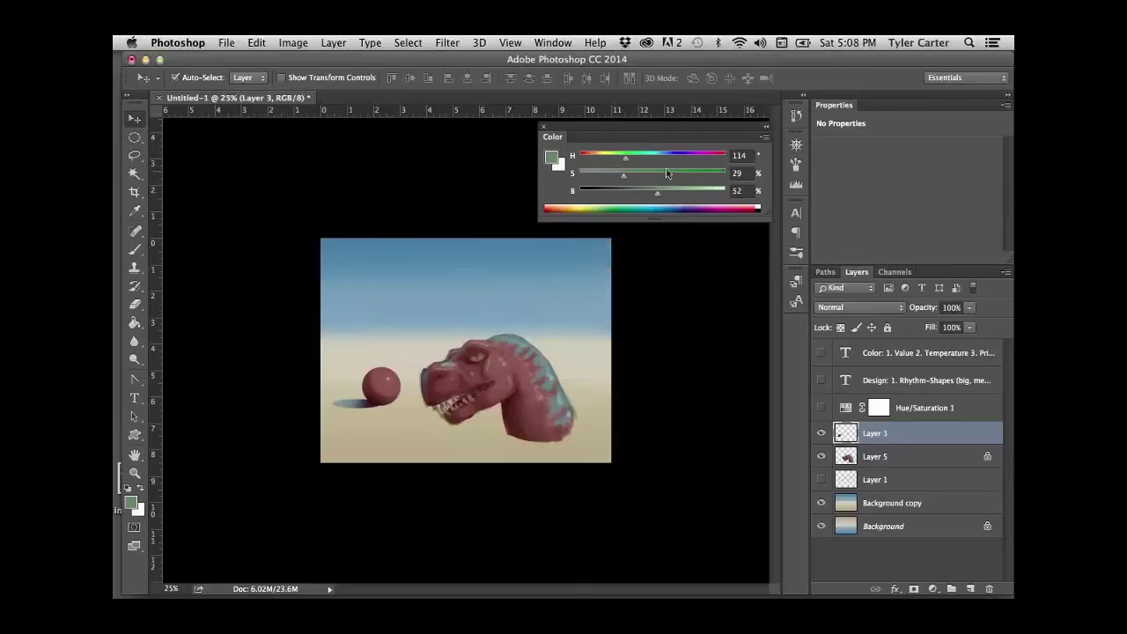
{"action": "left_click", "coordinate": [590, 158]}
{"action": "key", "text": "b"}
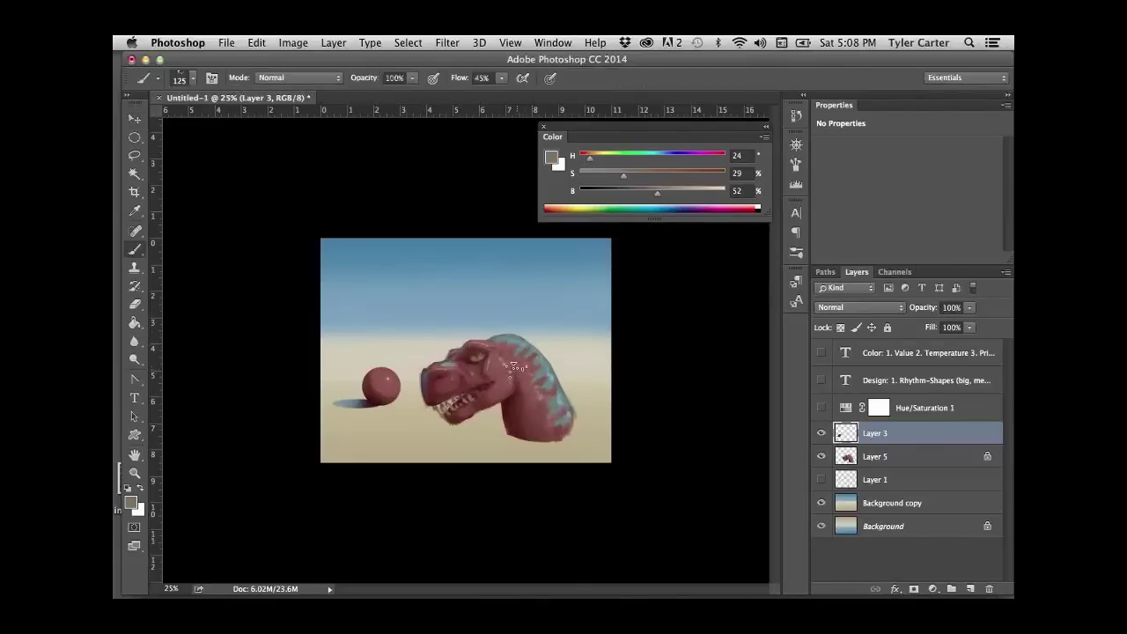
- Sample the teal of the neck markings and the lit red of the creature's neck to compare the colours
{"action": "left_click", "coordinate": [518, 362], "text": "alt"}
{"action": "left_click_drag", "start_coordinate": [518, 362], "coordinate": [530, 308]}
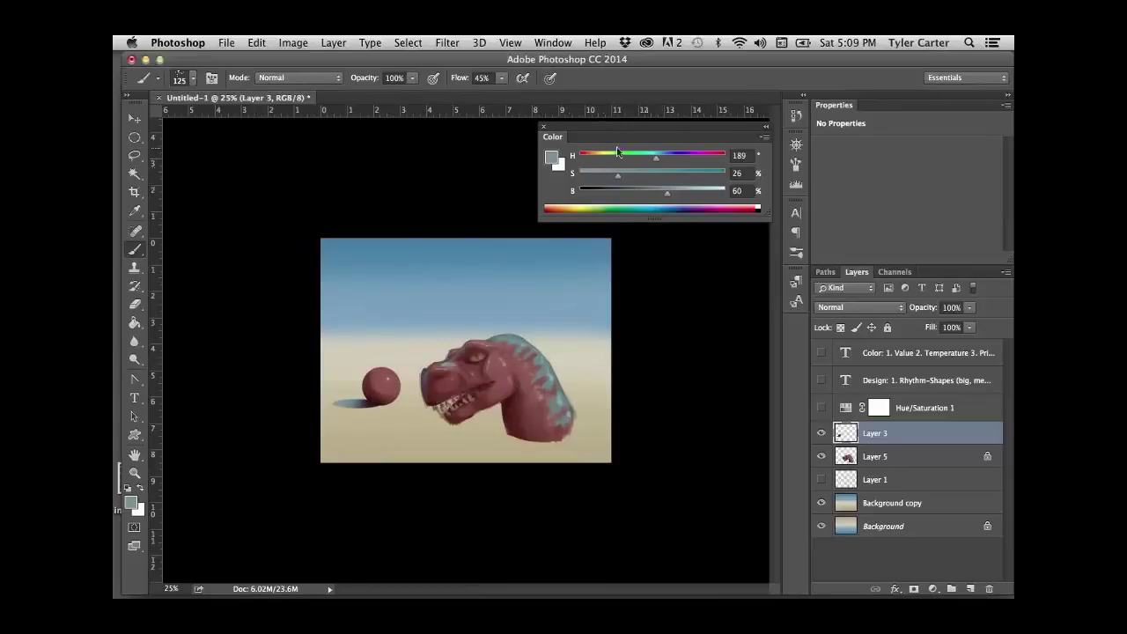
{"action": "left_click", "coordinate": [525, 337], "text": "alt"}
{"action": "mouse_move", "coordinate": [523, 335]}
{"action": "left_mouse_down"}
{"action": "mouse_move", "coordinate": [504, 349]}
{"action": "mouse_move", "coordinate": [555, 385]}
{"action": "mouse_move", "coordinate": [480, 410]}
{"action": "mouse_move", "coordinate": [542, 407]}
{"action": "mouse_move", "coordinate": [509, 398]}
{"action": "mouse_move", "coordinate": [539, 421]}
{"action": "mouse_move", "coordinate": [539, 402]}
{"action": "left_mouse_up"}
{"action": "left_click", "coordinate": [540, 401], "text": "alt"}
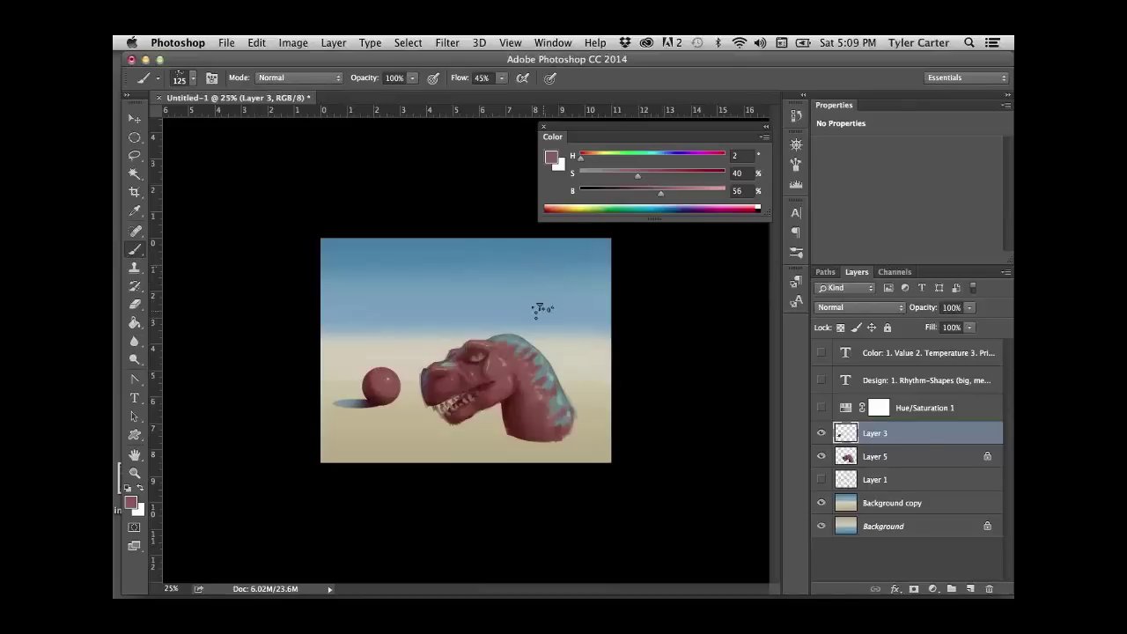
- Reduce the brush to 60 px and sample shadow and light reds from the creature's head and neck
{"action": "key", "text": "bracketleft"}
{"action": "key", "text": "bracketleft"}
{"action": "key", "text": "bracketleft"}
{"action": "left_click", "coordinate": [498, 357], "text": "alt"}
{"action": "left_click", "coordinate": [503, 355], "text": "alt"}
{"action": "left_click", "coordinate": [522, 414], "text": "alt"}
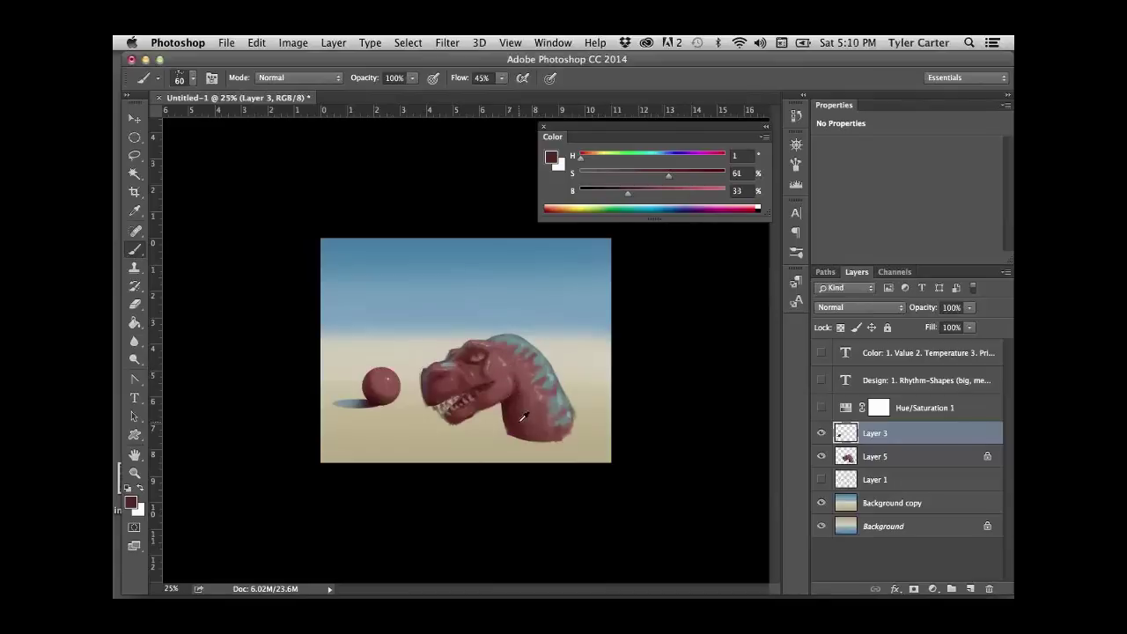
{"action": "left_click_drag", "start_coordinate": [520, 413], "coordinate": [493, 379]}
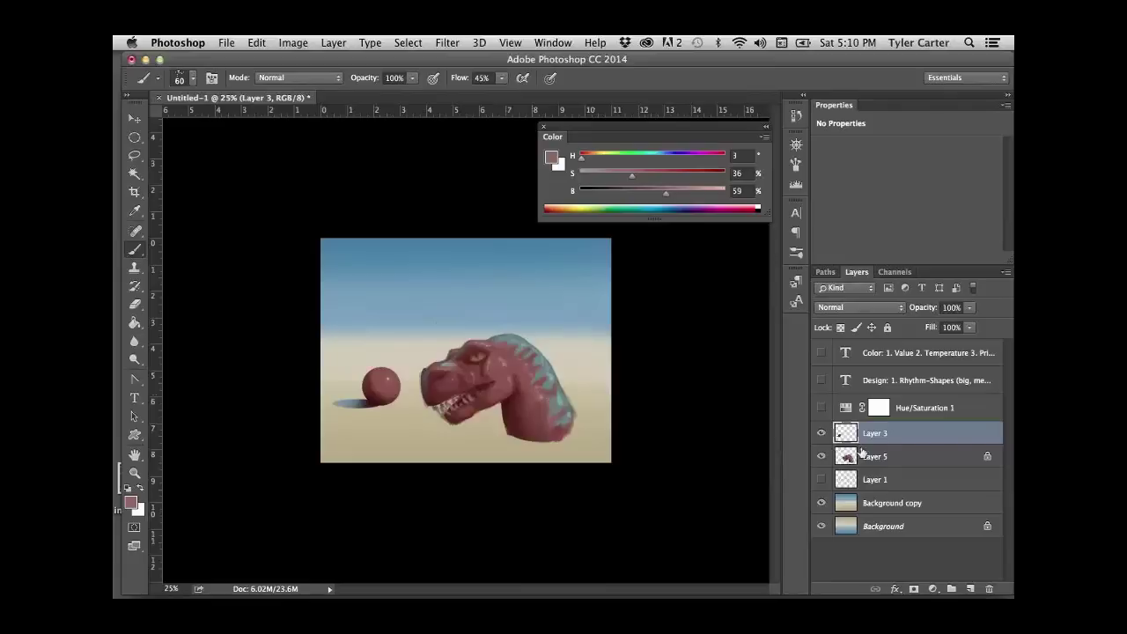
- Create a new layer above Layer 5 and clip it to the creature
{"action": "left_click", "coordinate": [862, 455]}
{"action": "left_click", "coordinate": [969, 588]}
{"action": "left_click_drag", "start_coordinate": [899, 476], "coordinate": [902, 466]}
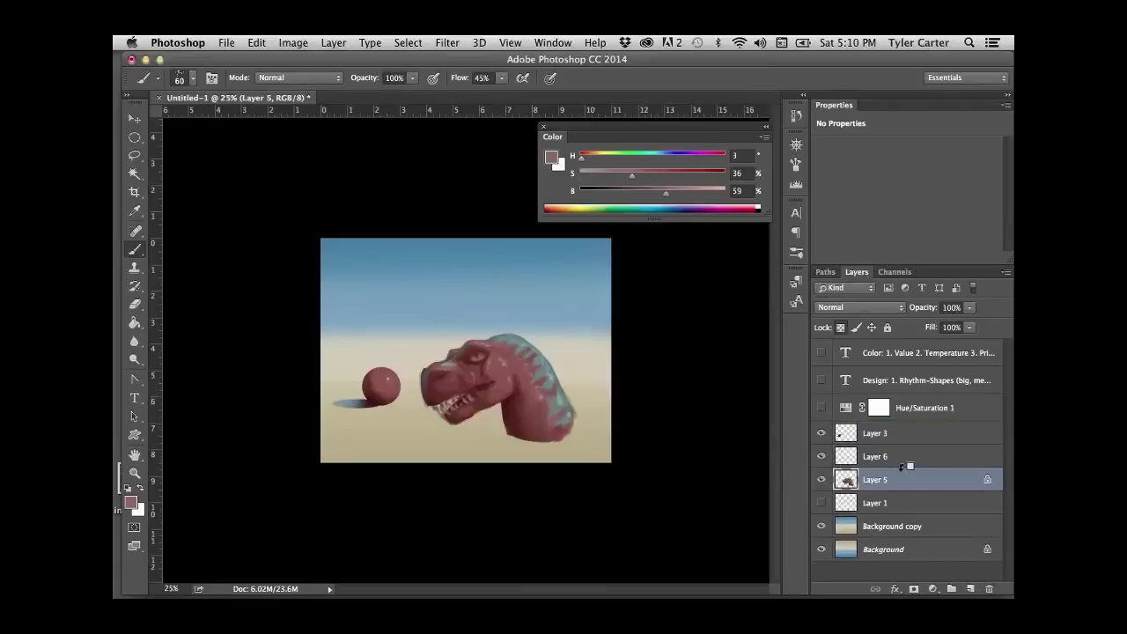
{"action": "left_click", "coordinate": [903, 467], "text": "alt"}
- Paint olive (H 52, S 41, B 56) behind the jaw and across the upper neck with a 150 px brush on Layer 6
{"action": "left_click_drag", "start_coordinate": [510, 374], "coordinate": [511, 379]}
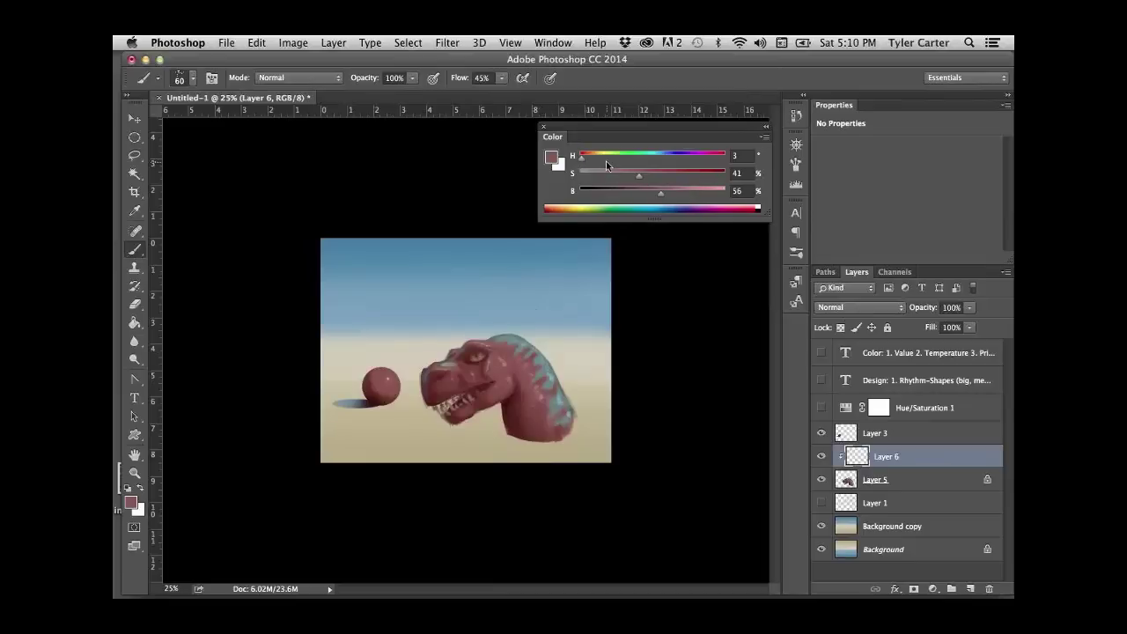
{"action": "left_click_drag", "start_coordinate": [596, 157], "coordinate": [600, 156]}
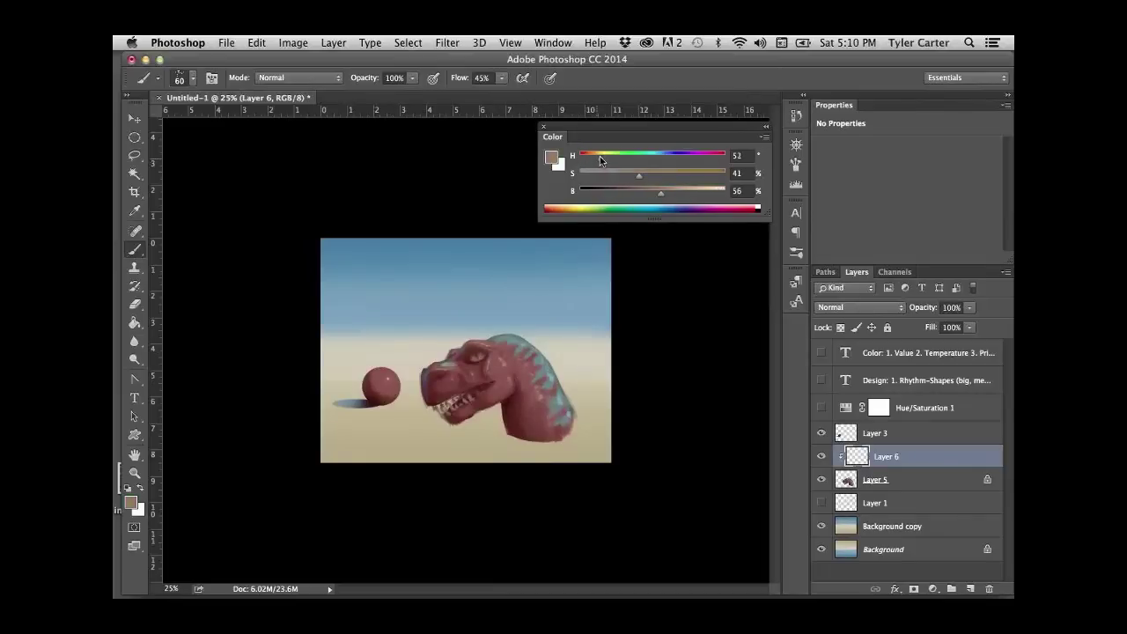
{"action": "key", "text": "bracketright"}
{"action": "key", "text": "bracketright"}
{"action": "key", "text": "bracketright"}
{"action": "key", "text": "bracketright"}
{"action": "key", "text": "bracketright"}
{"action": "key", "text": "bracketright"}
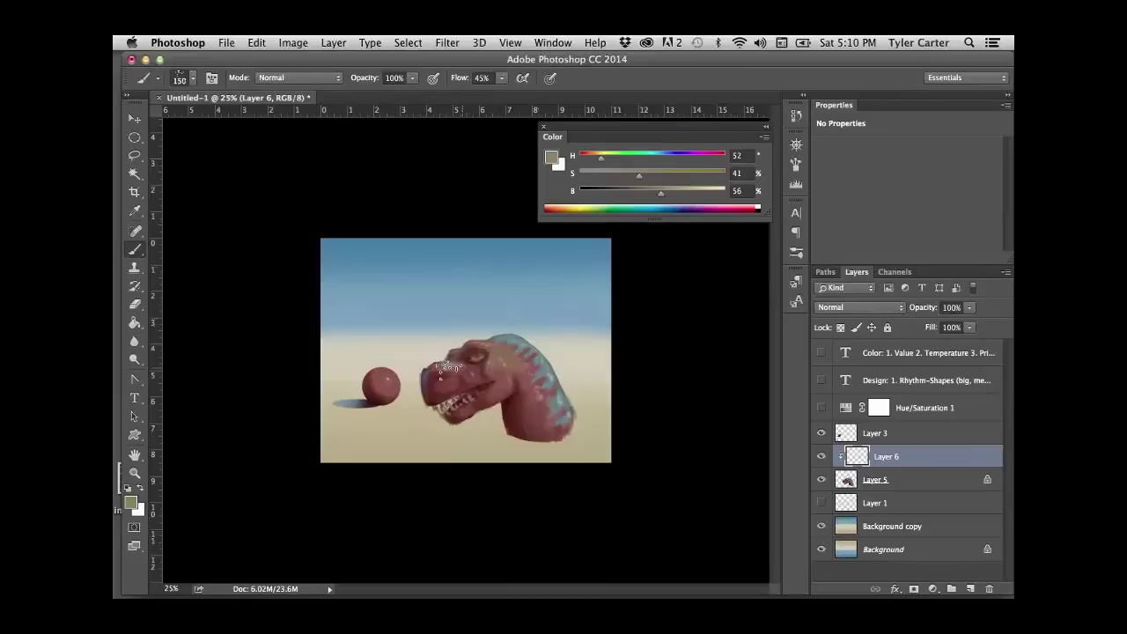
{"action": "mouse_move", "coordinate": [513, 362]}
{"action": "left_mouse_down"}
{"action": "mouse_move", "coordinate": [532, 363]}
{"action": "mouse_move", "coordinate": [528, 387]}
{"action": "mouse_move", "coordinate": [519, 350]}
{"action": "left_mouse_up"}
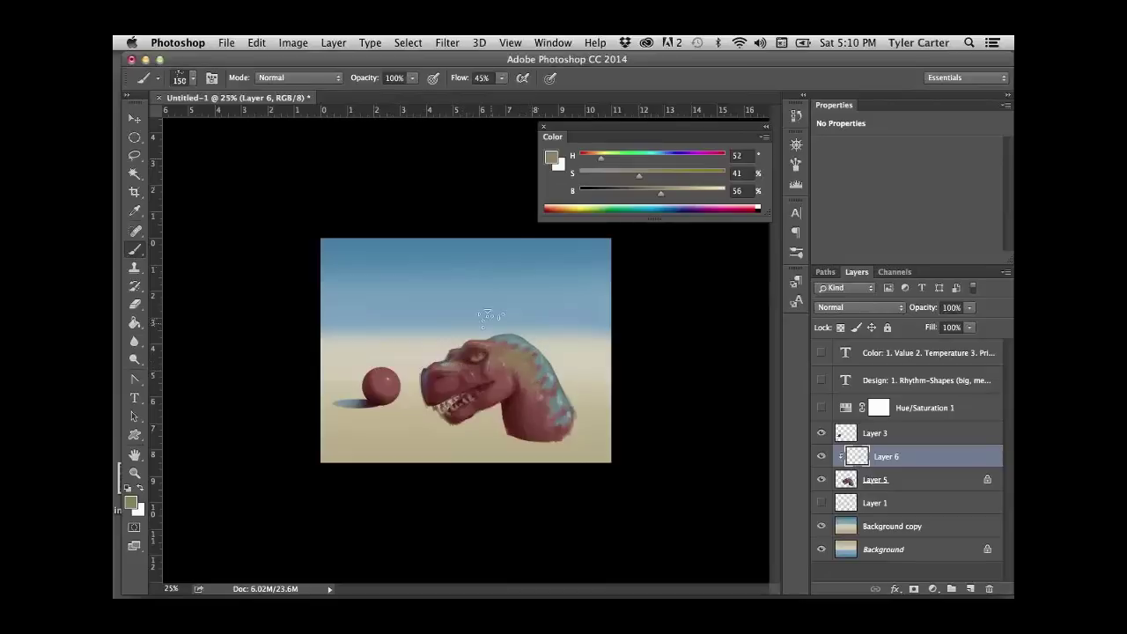
- Undo the last stroke, glaze the face and neck with warm red-brown (H 24, S 42, B 55), and compare with Layer 6 hidden
{"action": "left_click", "coordinate": [515, 368], "text": "alt"}
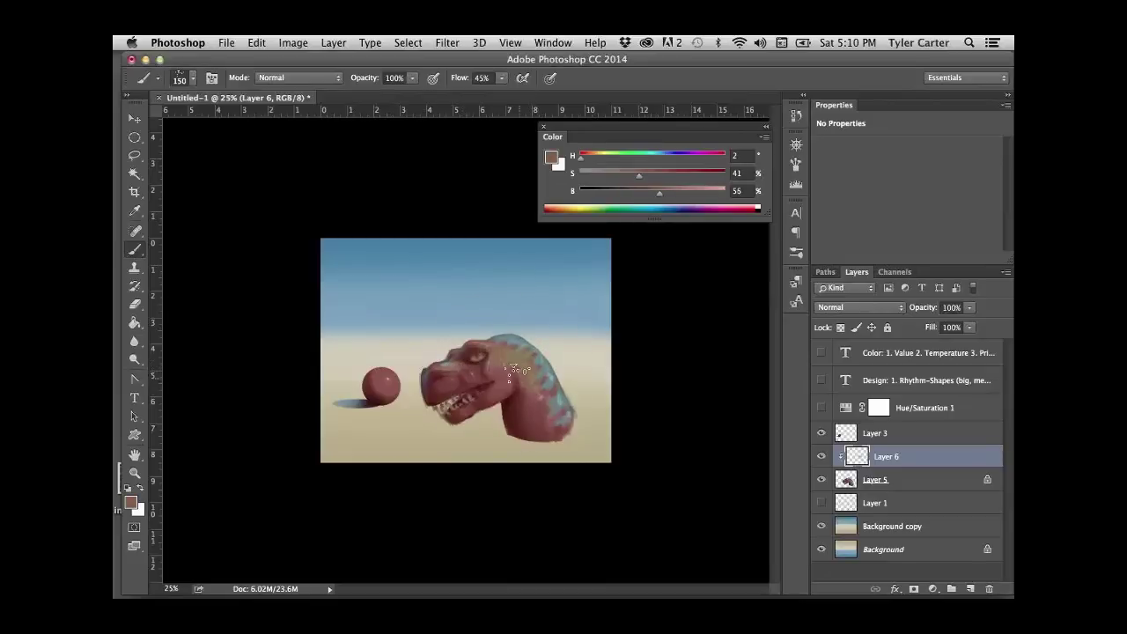
{"action": "key", "text": "super+z"}
{"action": "left_click", "coordinate": [510, 382], "text": "alt"}
{"action": "left_click_drag", "start_coordinate": [586, 163], "coordinate": [588, 161]}
{"action": "mouse_move", "coordinate": [499, 343]}
{"action": "left_mouse_down"}
{"action": "mouse_move", "coordinate": [493, 361]}
{"action": "mouse_move", "coordinate": [528, 392]}
{"action": "mouse_move", "coordinate": [526, 376]}
{"action": "left_mouse_up"}
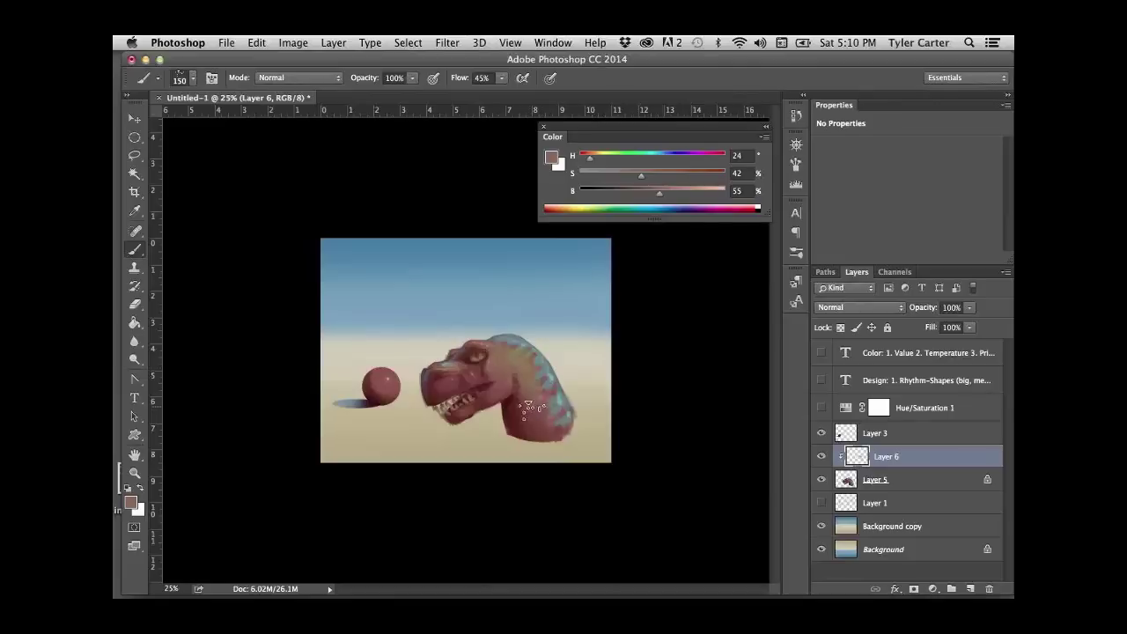
{"action": "left_click", "coordinate": [461, 373], "text": "alt"}
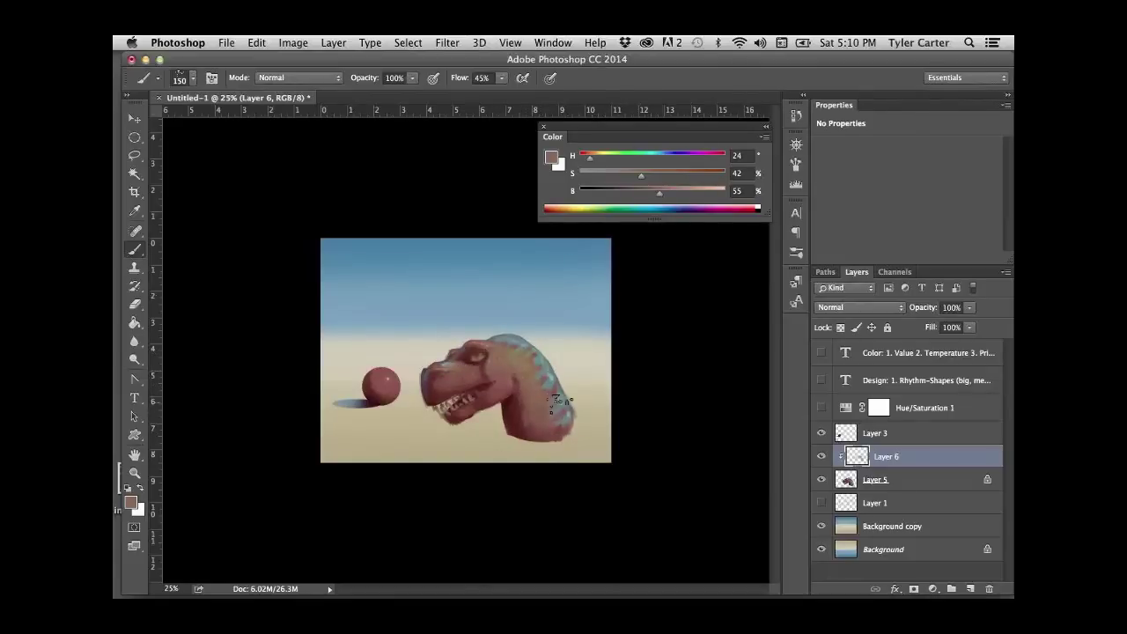
{"action": "mouse_move", "coordinate": [540, 410]}
{"action": "left_mouse_down"}
{"action": "mouse_move", "coordinate": [518, 378]}
{"action": "mouse_move", "coordinate": [530, 361]}
{"action": "mouse_move", "coordinate": [559, 370]}
{"action": "mouse_move", "coordinate": [551, 410]}
{"action": "left_mouse_up"}
{"action": "left_click", "coordinate": [822, 457]}
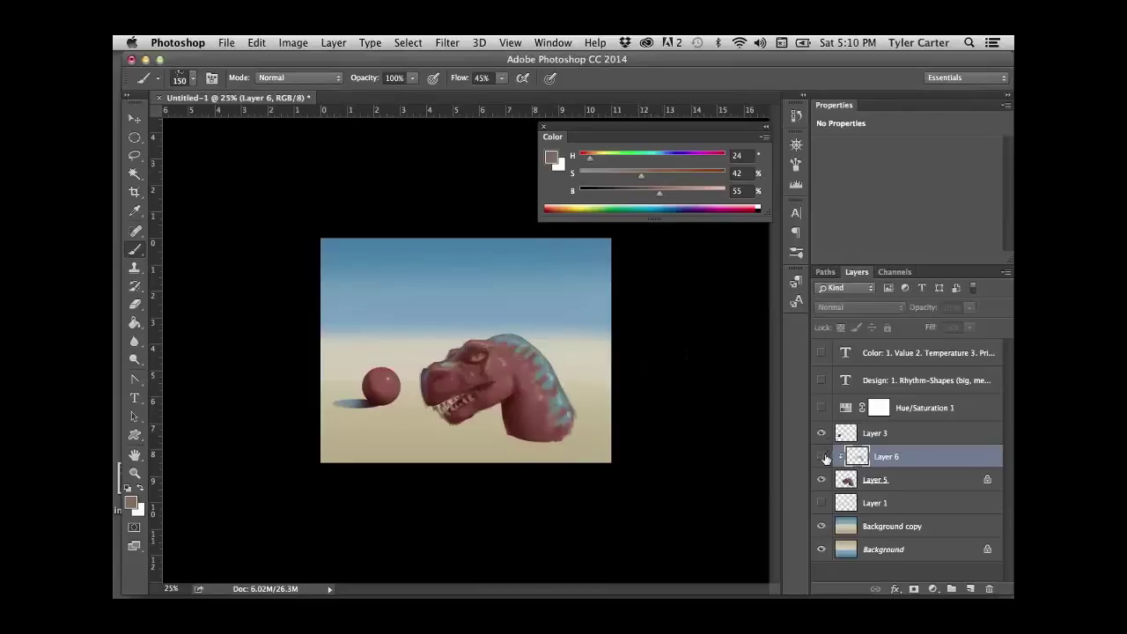
{"action": "left_click", "coordinate": [822, 457]}
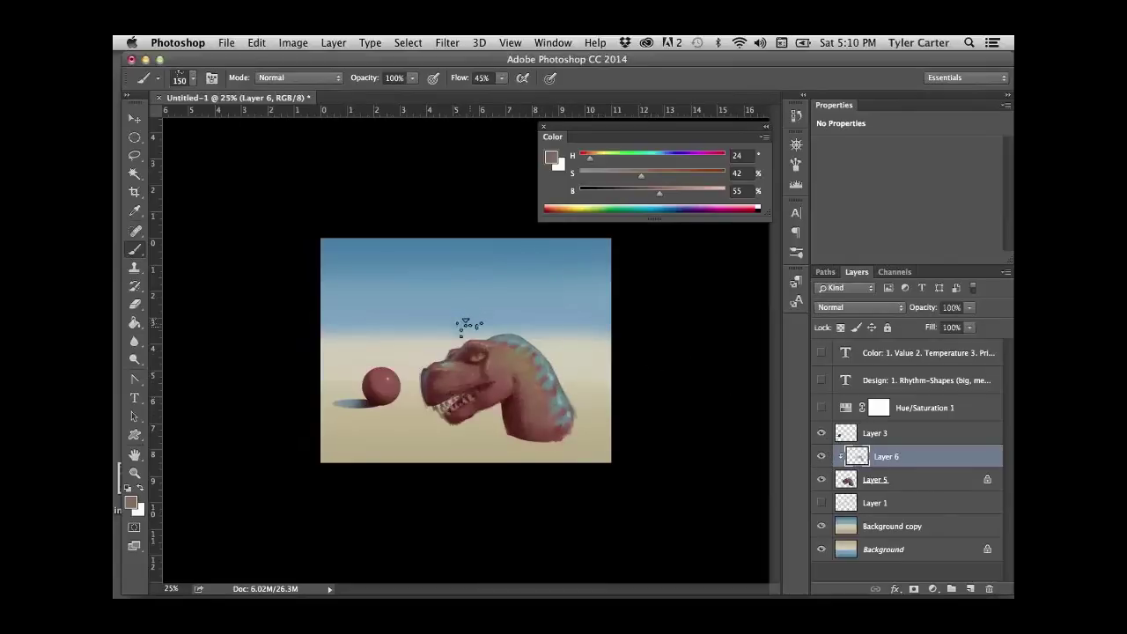
- Touch up the snout and cheek with a 45 px brush in warm brown (H 27, S 41, B 56), alternating with the Eraser
{"action": "key", "text": "bracketleft"}
{"action": "key", "text": "bracketleft"}
{"action": "key", "text": "bracketleft"}
{"action": "key", "text": "bracketleft"}
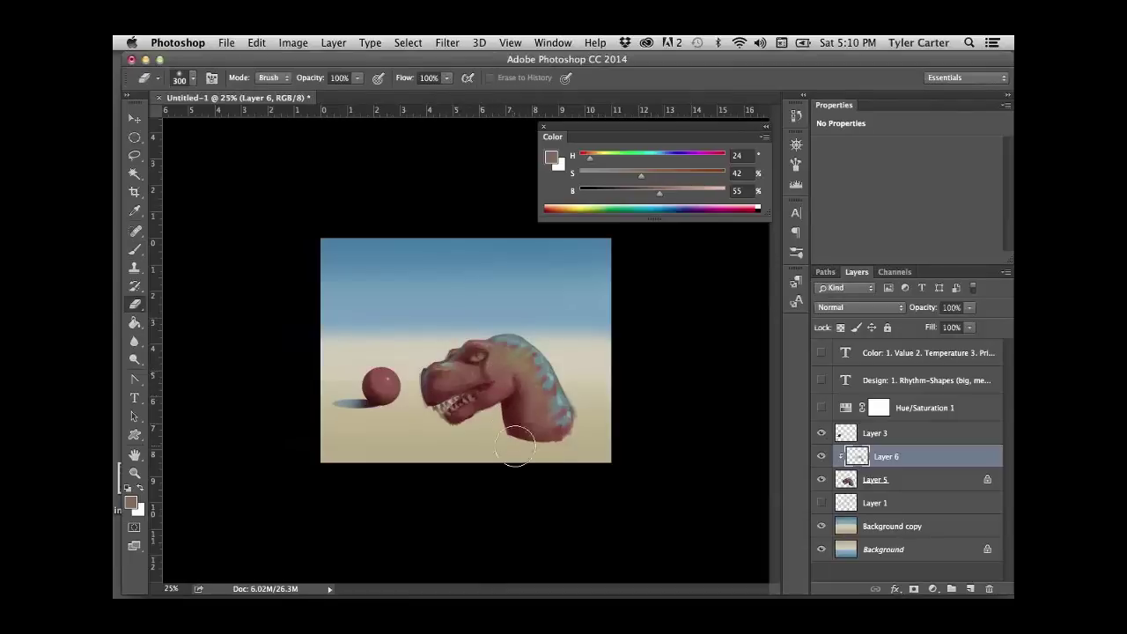
{"action": "left_click", "coordinate": [512, 359], "text": "alt"}
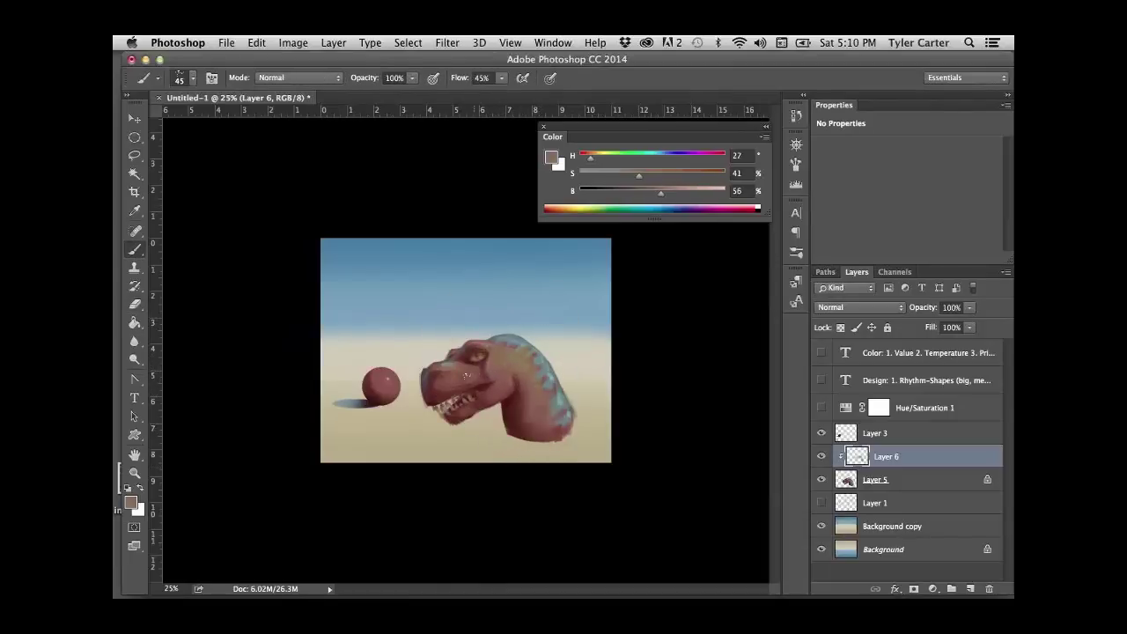
{"action": "key", "text": "e"}
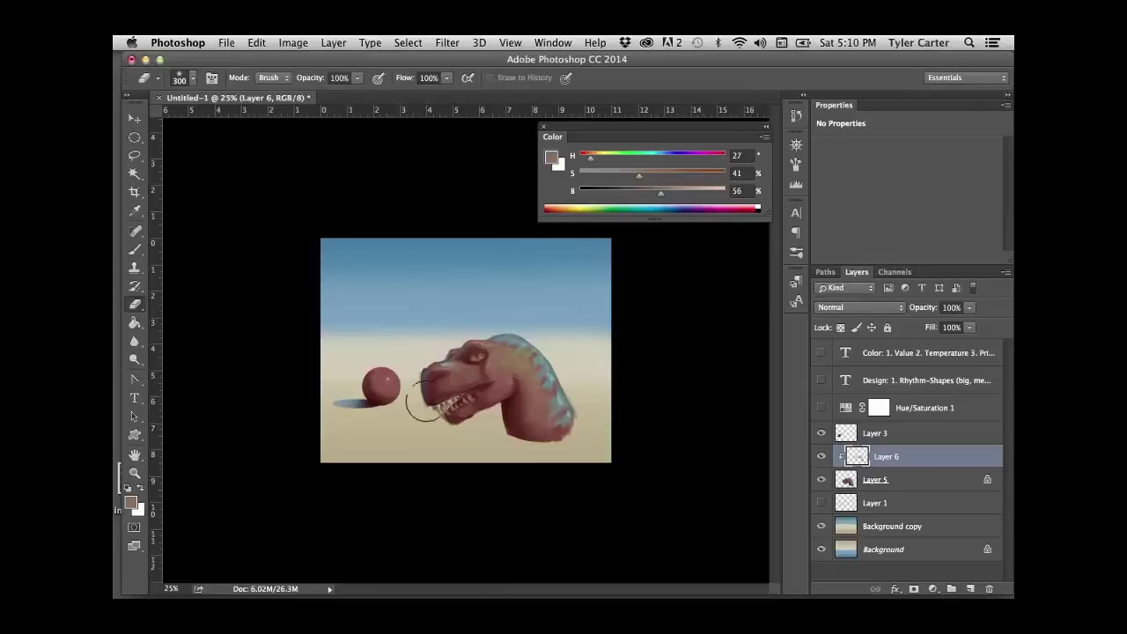
{"action": "key", "text": "b"}
{"action": "key", "text": "e"}
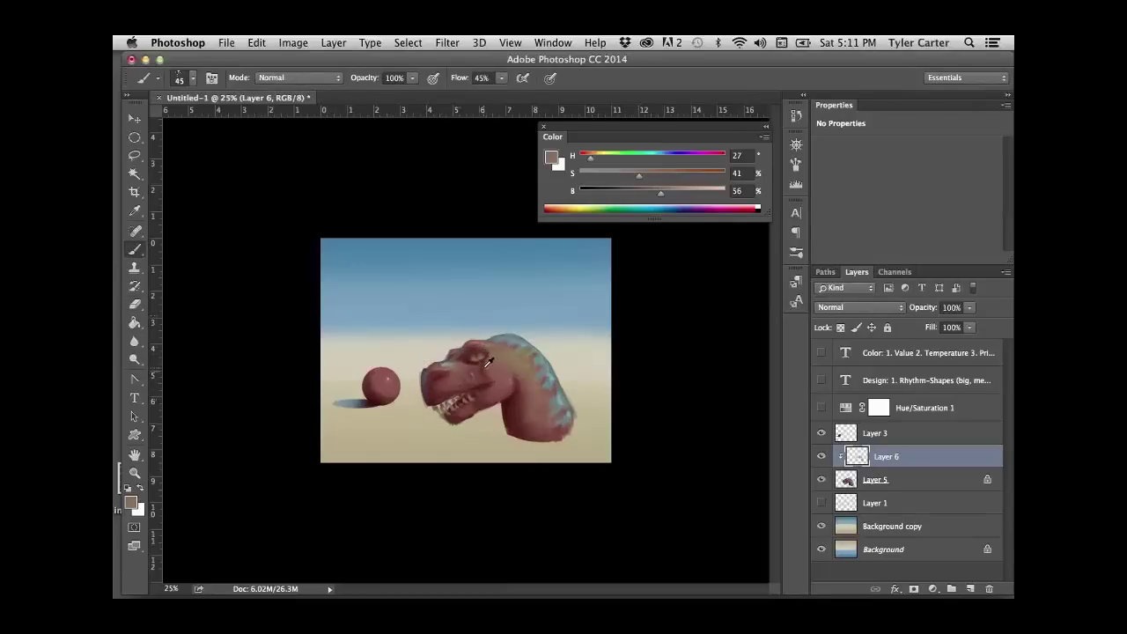
- Deepen the shadows around the eye with dark brown (H 29, S 61, B 32) and blend with sampled browns from the face
{"action": "left_click", "coordinate": [484, 367], "text": "alt"}
{"action": "left_click", "coordinate": [503, 359], "text": "alt"}
{"action": "left_click_drag", "start_coordinate": [655, 201], "coordinate": [667, 174]}
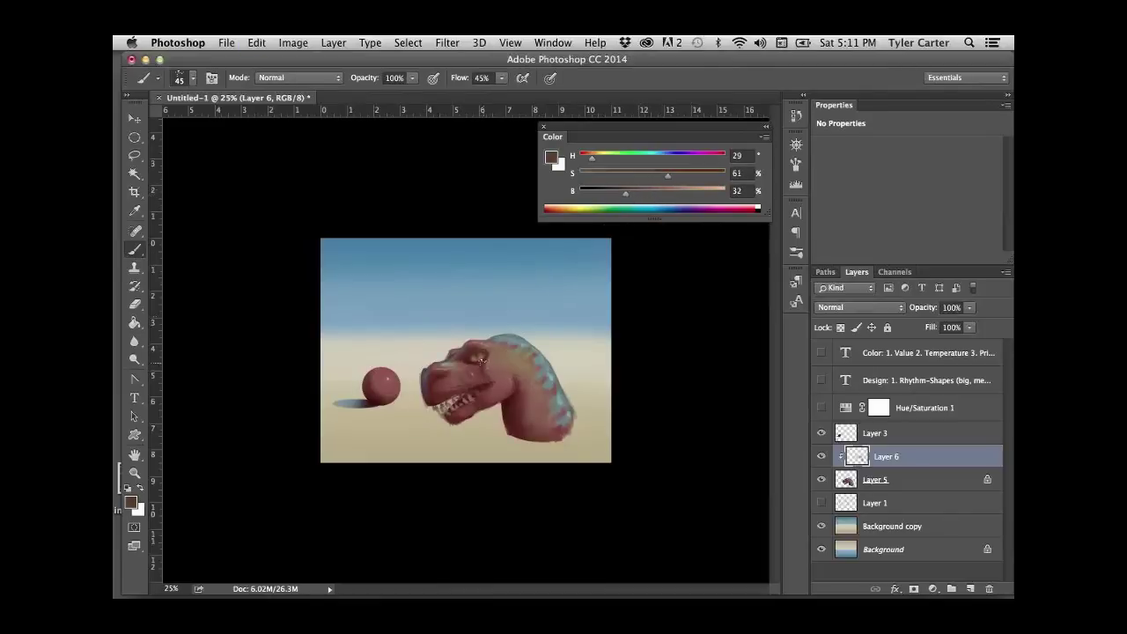
{"action": "left_click_drag", "start_coordinate": [485, 360], "coordinate": [475, 366]}
{"action": "left_click", "coordinate": [500, 355], "text": "alt"}
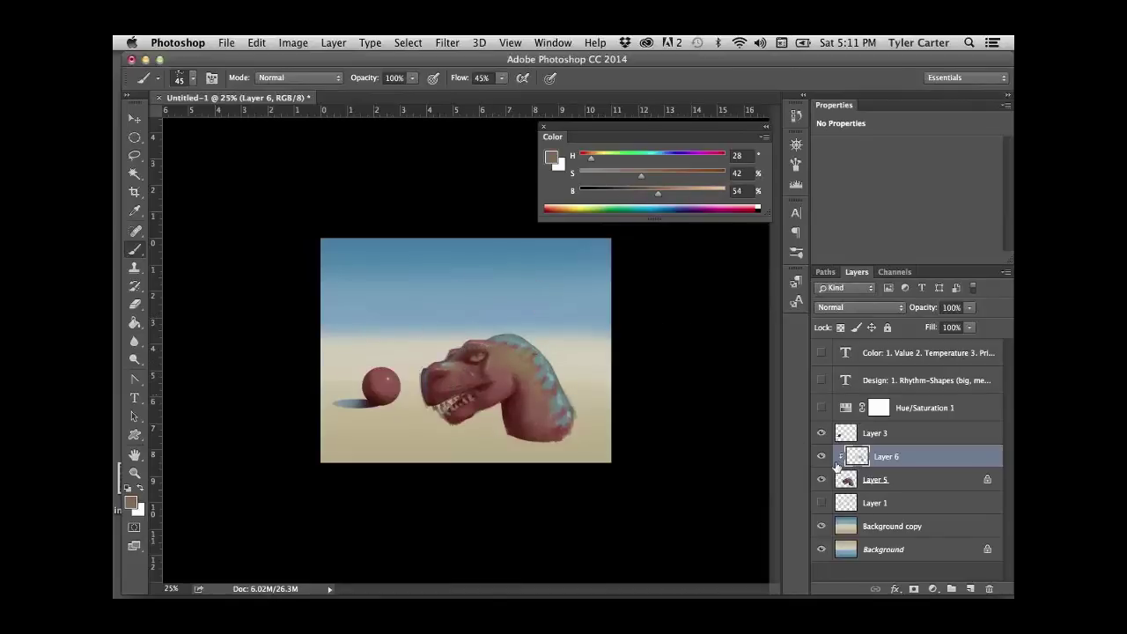
{"action": "left_click", "coordinate": [480, 365], "text": "alt"}
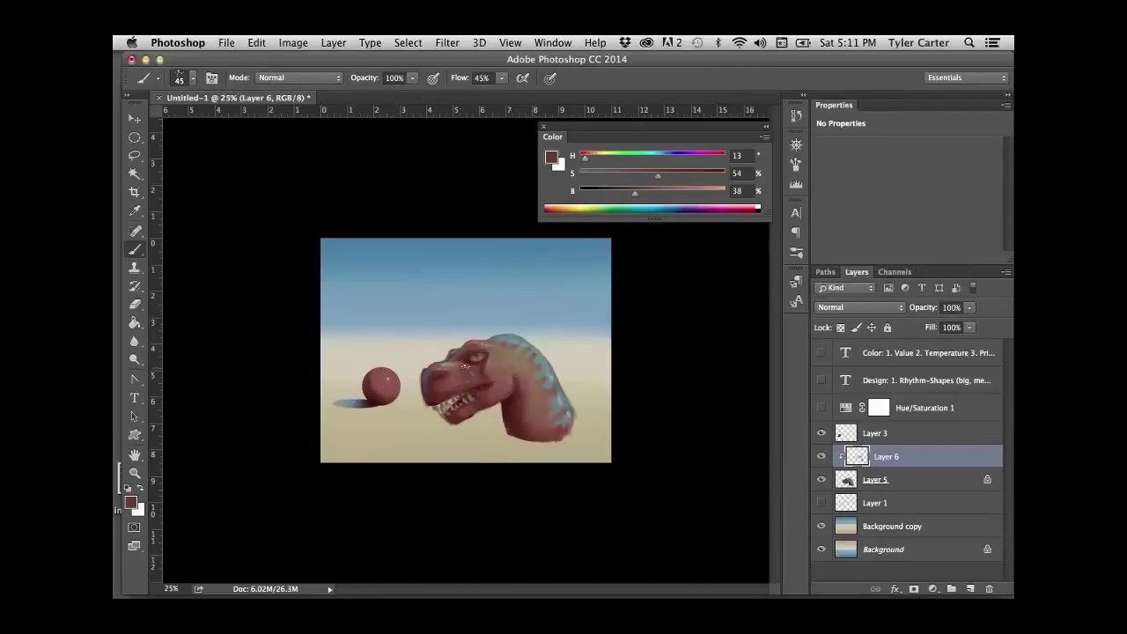
- Blend the neck below the teal markings with sampled browns and reds such as H 33, S 42, B 56 and H 3, S 47, B 45
{"action": "left_click", "coordinate": [526, 354], "text": "alt"}
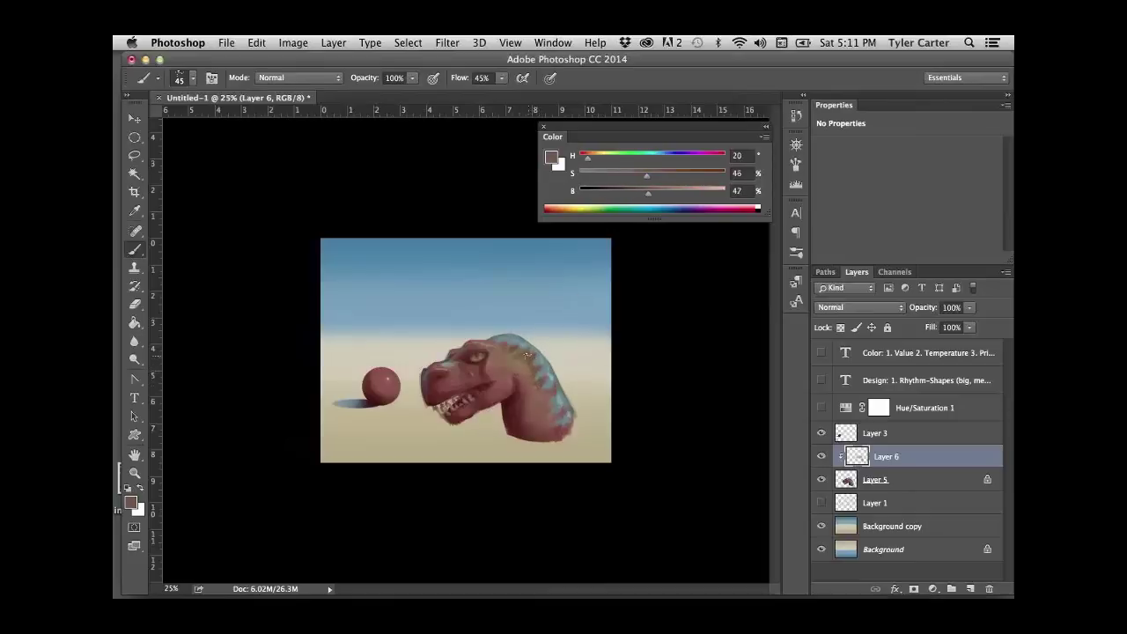
{"action": "left_click", "coordinate": [526, 361], "text": "alt"}
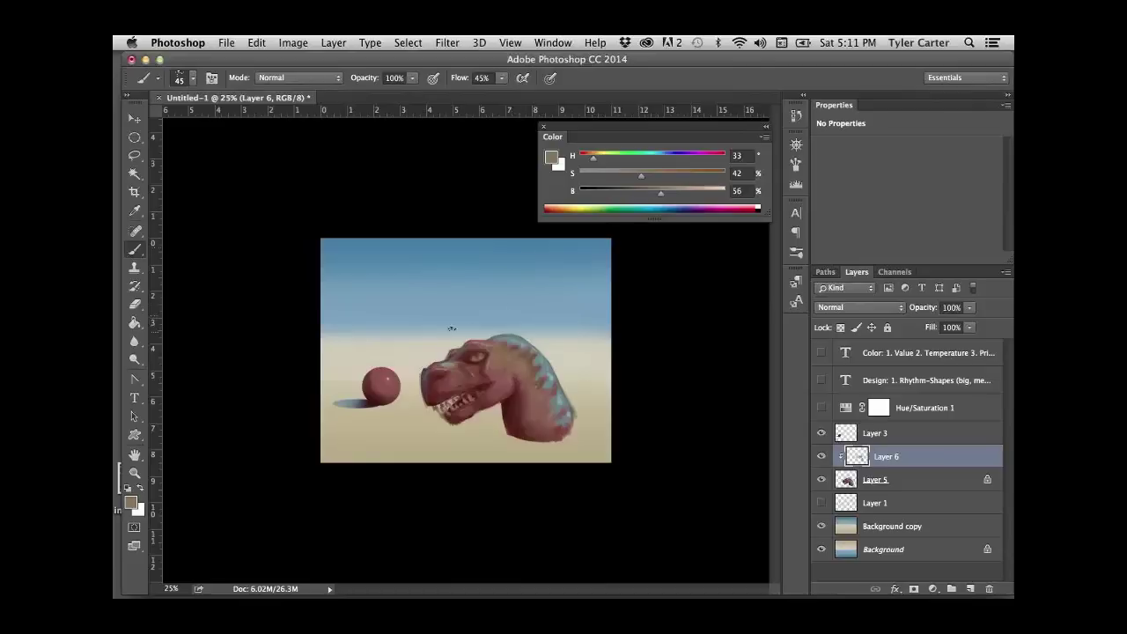
{"action": "left_click", "coordinate": [532, 371], "text": "alt"}
{"action": "left_click", "coordinate": [523, 398], "text": "alt"}
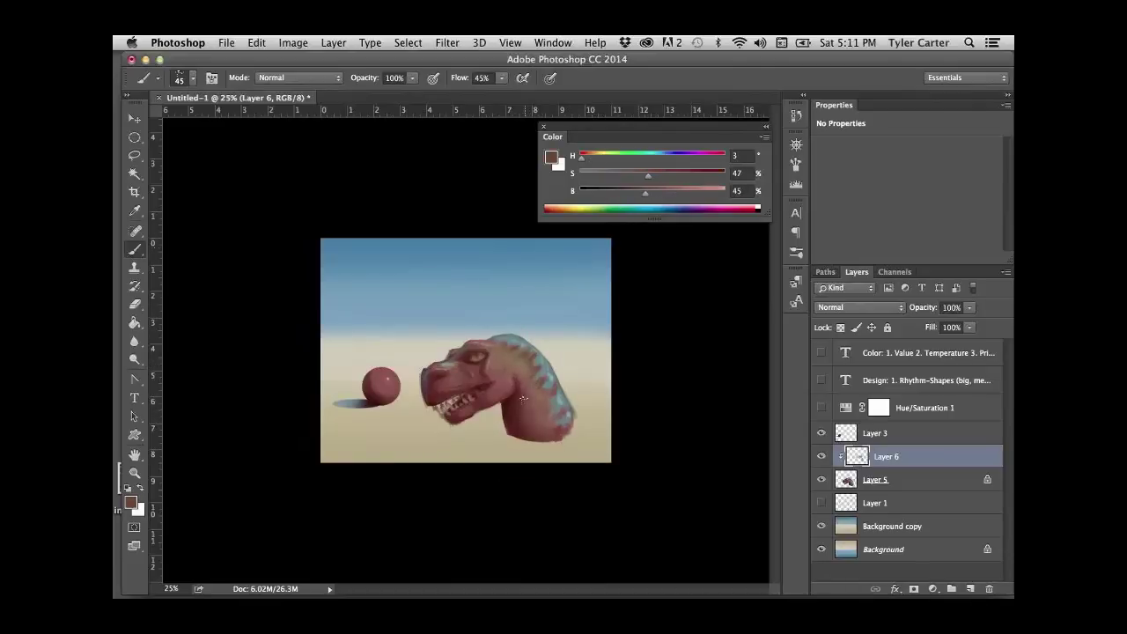
{"action": "left_click", "coordinate": [515, 380], "text": "alt"}
{"action": "left_click", "coordinate": [528, 358], "text": "alt"}
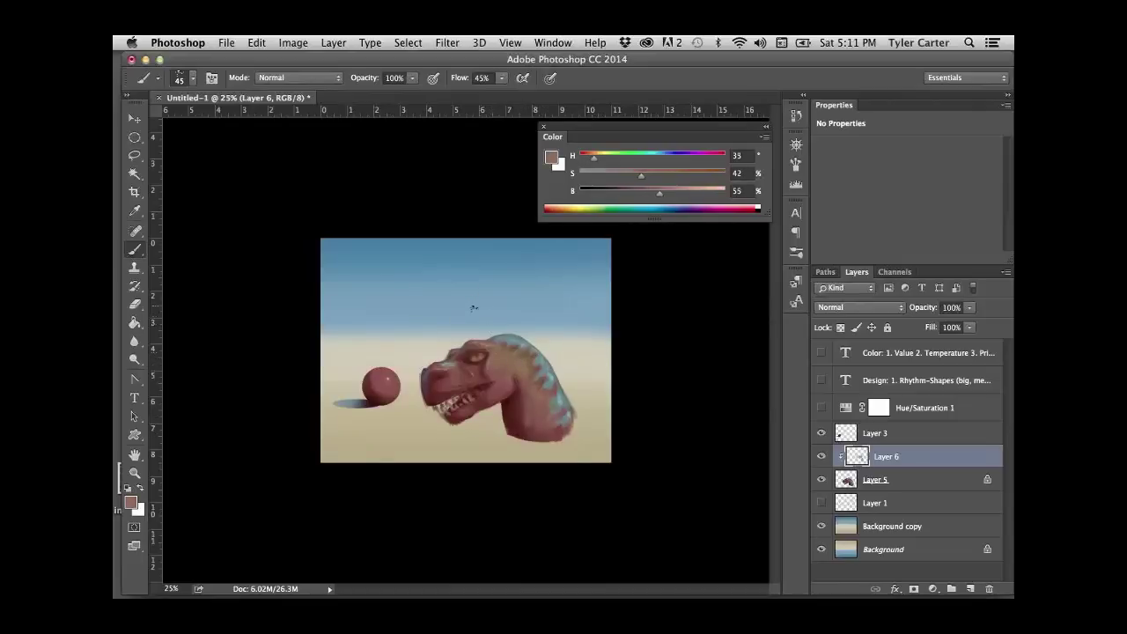
- Undo the last teal stroke and repaint the markings down the back of the neck in sampled teal (H 189, S 44, B 64)
{"action": "left_click", "coordinate": [555, 375], "text": "alt"}
{"action": "left_click", "coordinate": [552, 373], "text": "alt"}
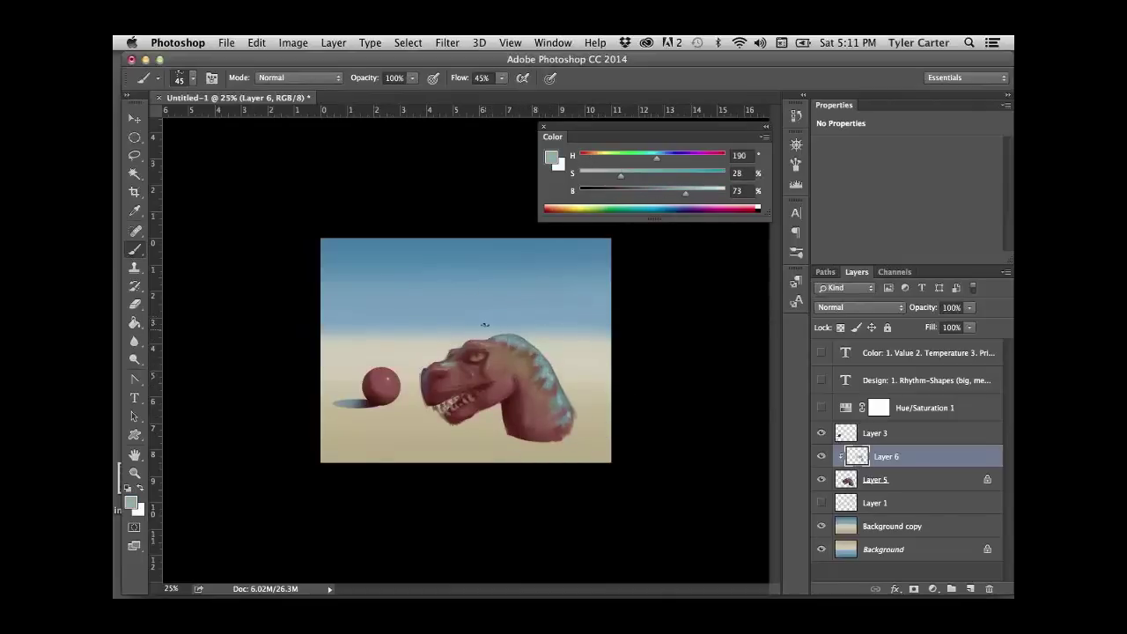
{"action": "key", "text": "super+z"}
{"action": "left_click", "coordinate": [511, 334], "text": "alt"}
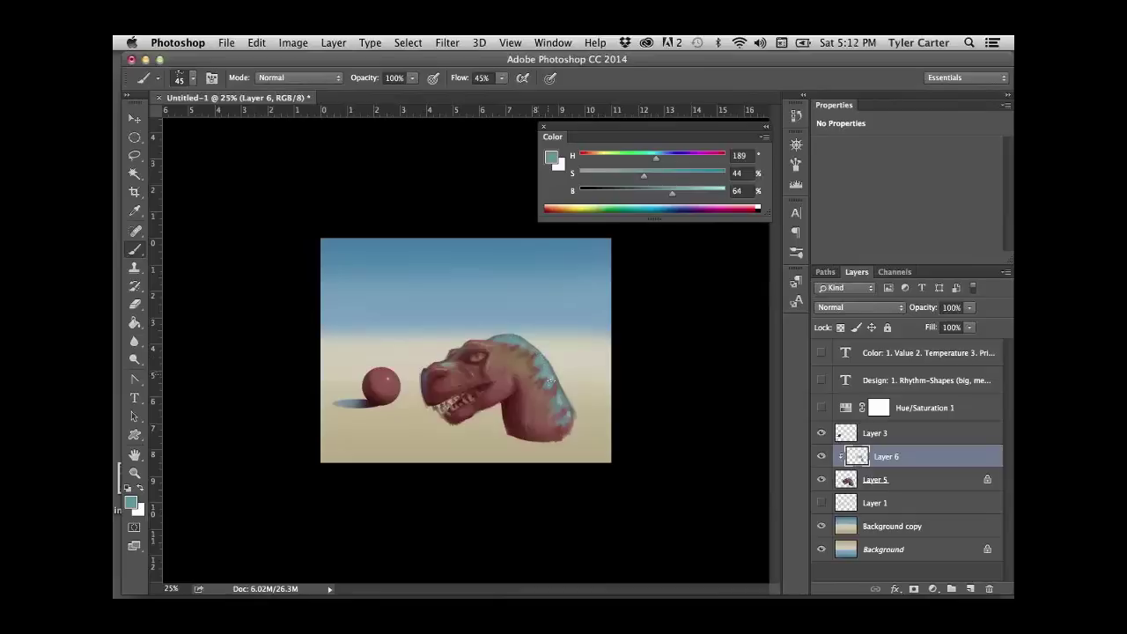
{"action": "mouse_move", "coordinate": [539, 360]}
{"action": "left_mouse_down"}
{"action": "mouse_move", "coordinate": [562, 407]}
{"action": "mouse_move", "coordinate": [574, 387]}
{"action": "left_mouse_up"}
- Brighten the teal neck markings with light teal at hue 189 and brightness 83
{"action": "left_click", "coordinate": [447, 347], "text": "alt"}
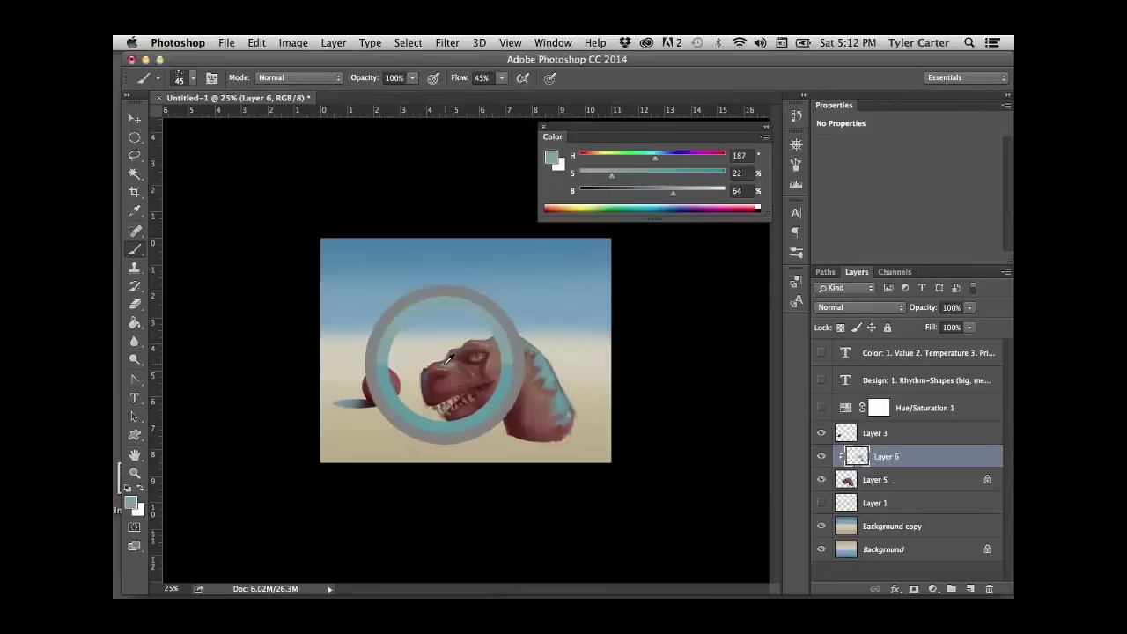
{"action": "left_click", "coordinate": [515, 335], "text": "alt"}
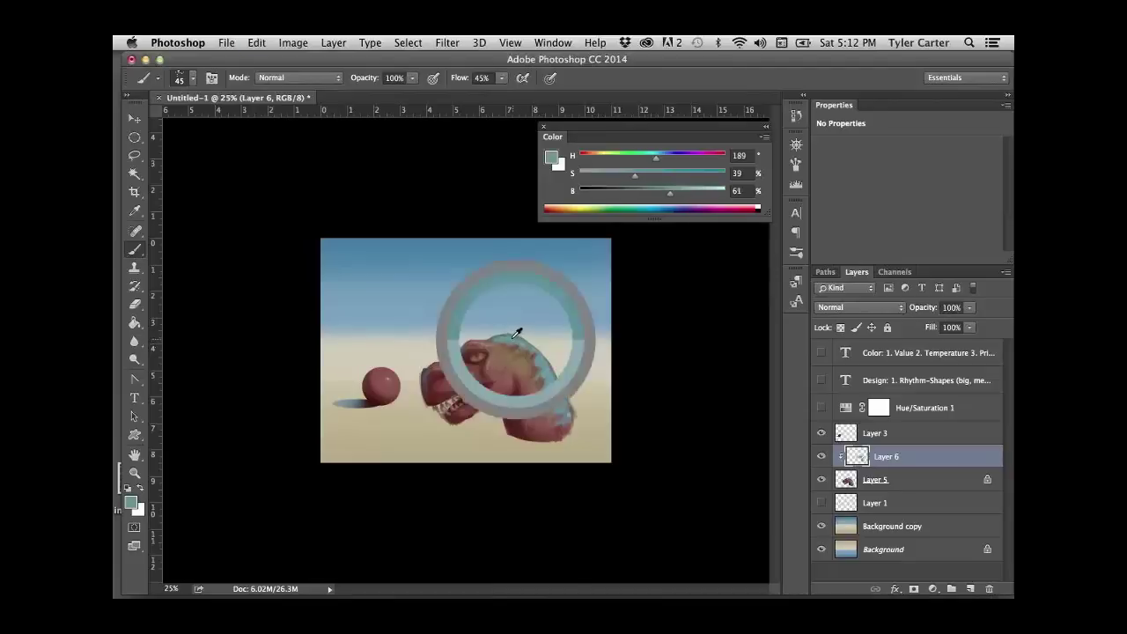
{"action": "left_click", "coordinate": [700, 190]}
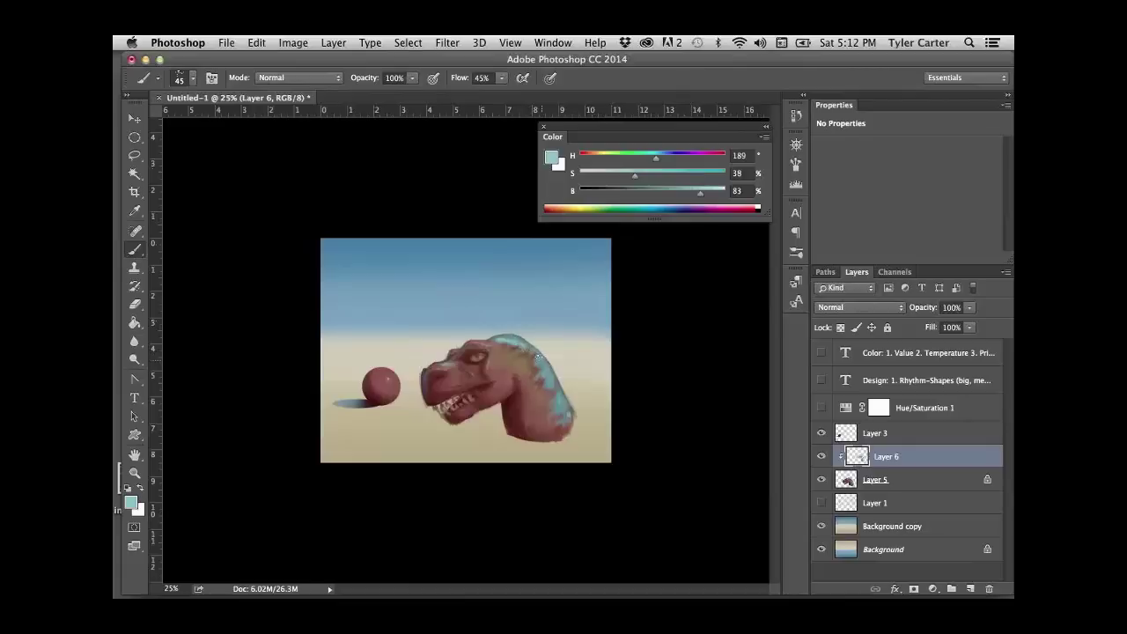
{"action": "left_click", "coordinate": [544, 361], "text": "alt"}
- Blend the area behind the jaw and down the neck with sampled reds (H 8, S 41, B 55 and H 3, S 42, B 55)
{"action": "left_click", "coordinate": [510, 376], "text": "alt"}
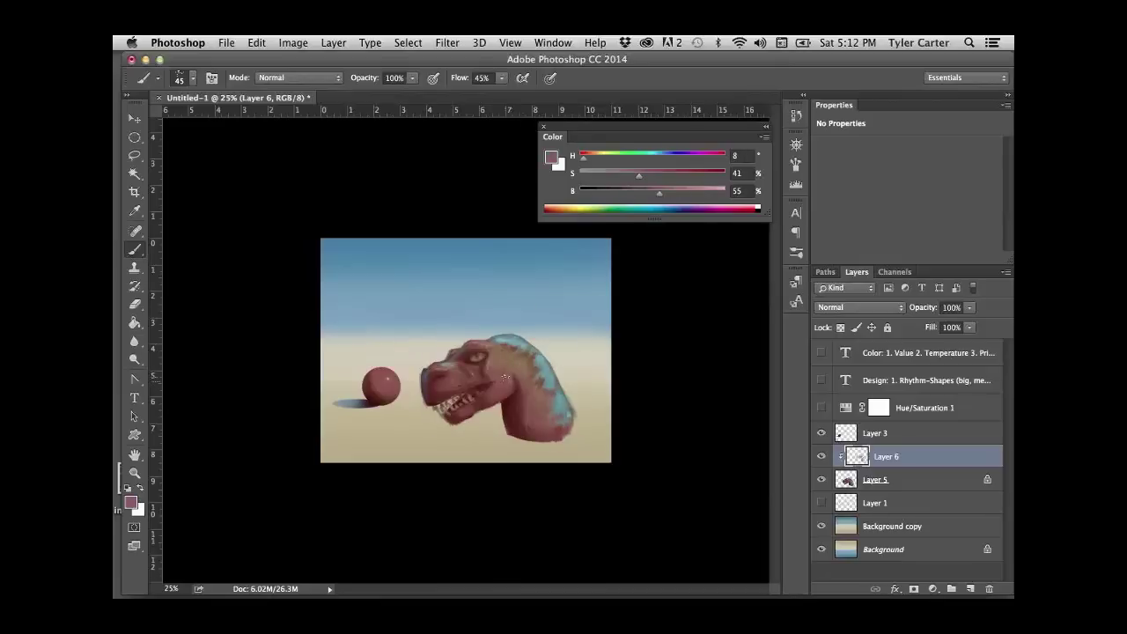
{"action": "left_click", "coordinate": [508, 382], "text": "alt"}
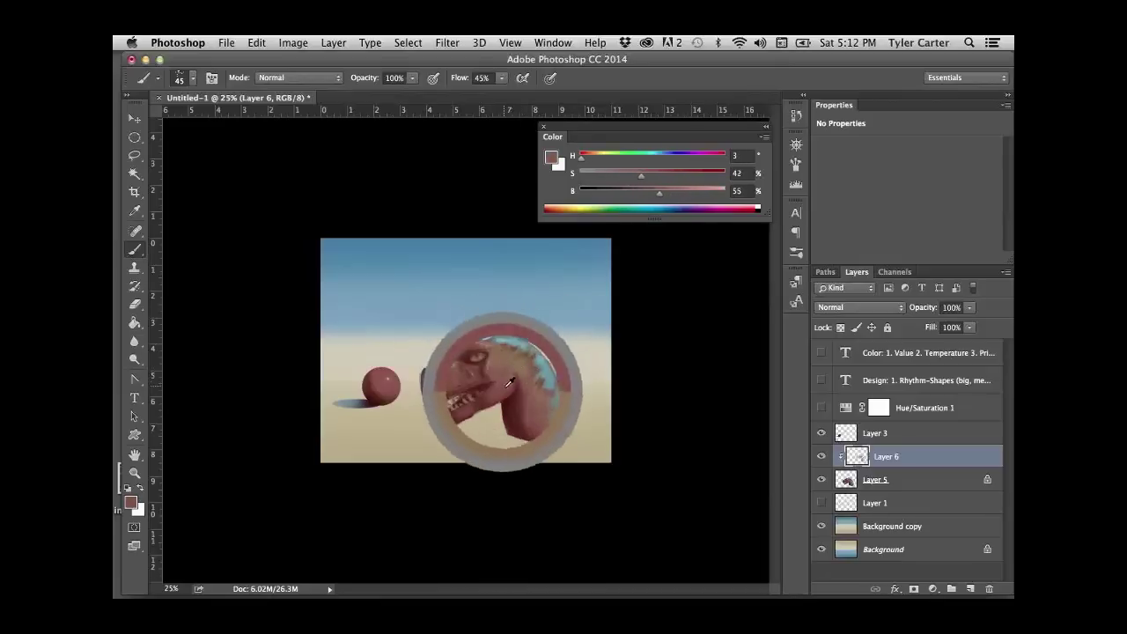
{"action": "left_click_drag", "start_coordinate": [508, 382], "coordinate": [546, 393]}
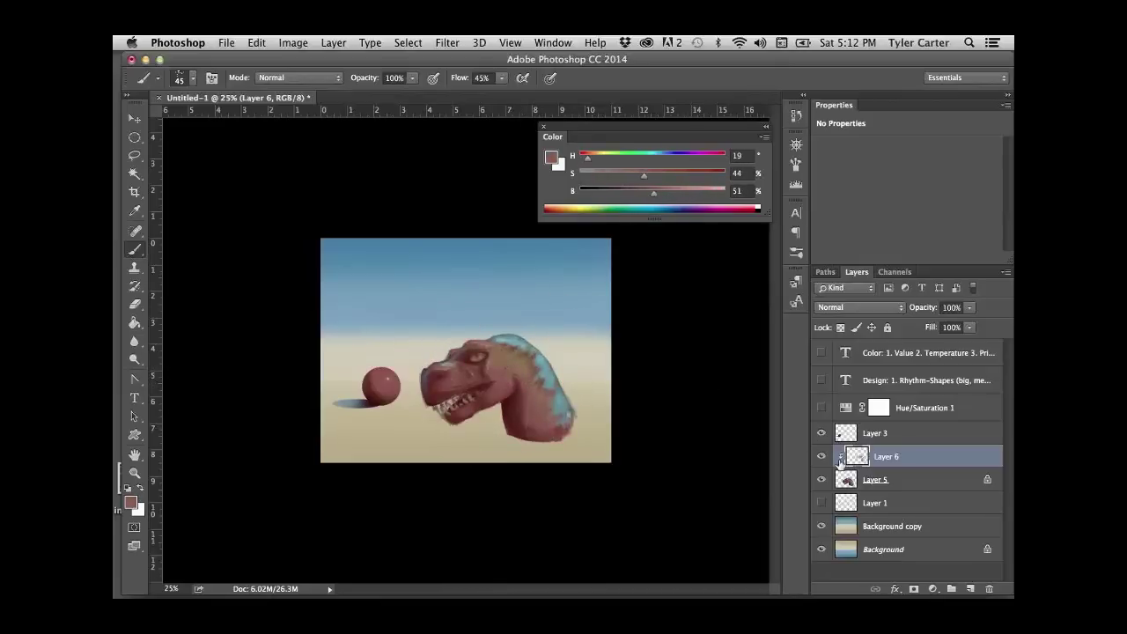
- Compare the image with Layer 6 hidden and shown, and paint the area behind the eye in olive at hue 72
{"action": "left_click", "coordinate": [820, 456]}
{"action": "left_click", "coordinate": [820, 456]}
{"action": "left_click_drag", "start_coordinate": [586, 161], "coordinate": [609, 161]}
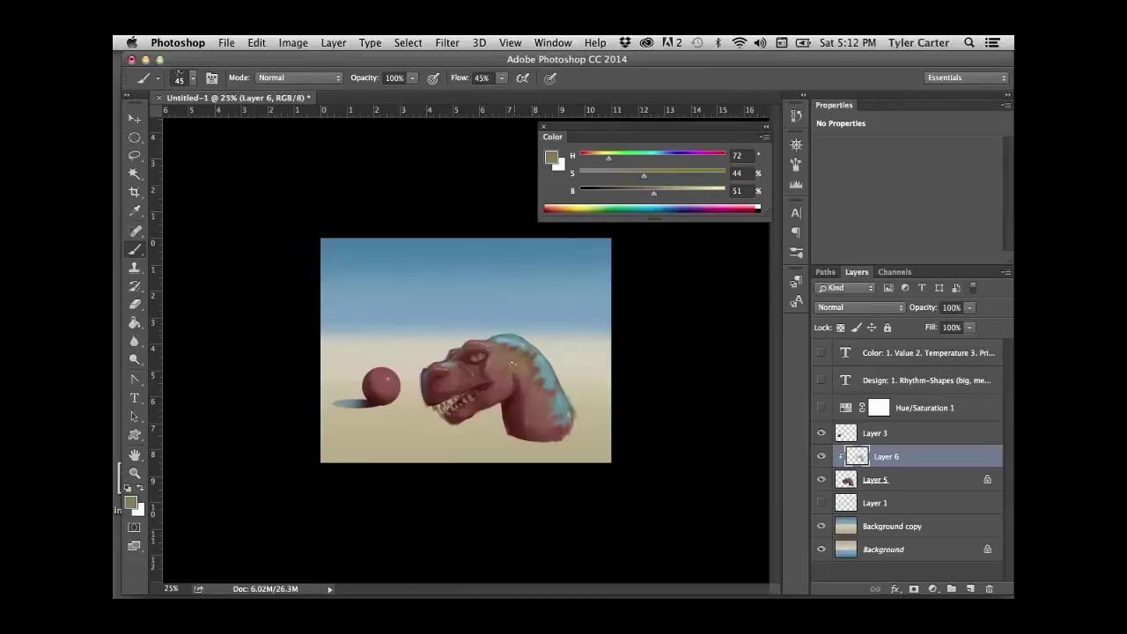
{"action": "left_click", "coordinate": [526, 355], "text": "alt"}
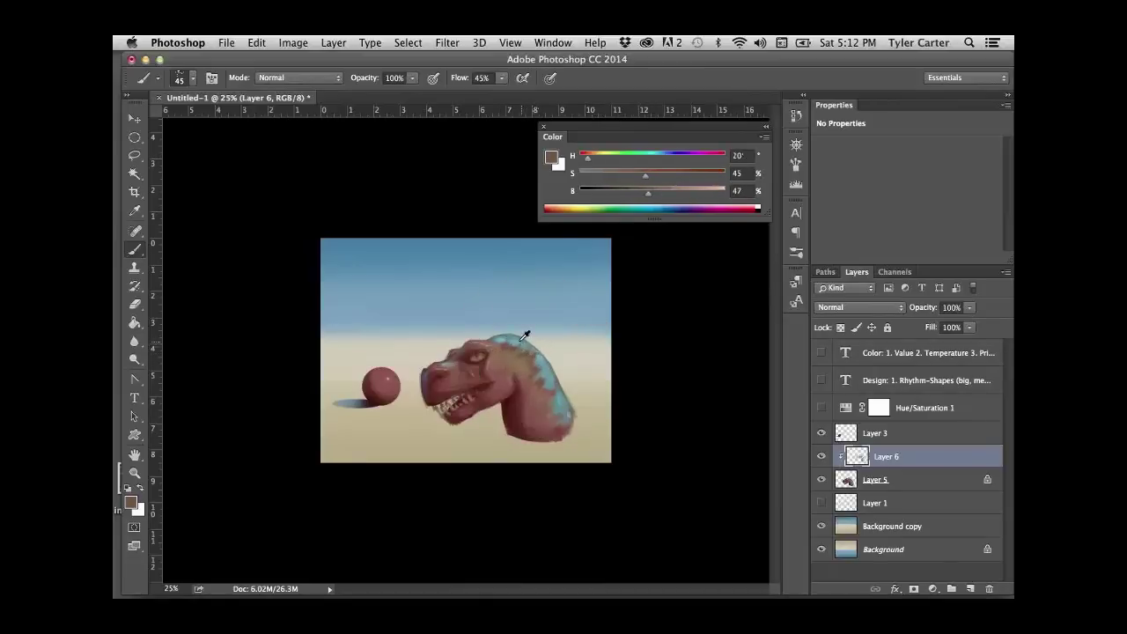
- Extend the teal stripes over the crown and upper neck in sampled teals such as H 190, S 39, B 75 and H 189, S 40, B 71
{"action": "left_click", "coordinate": [499, 355], "text": "alt"}
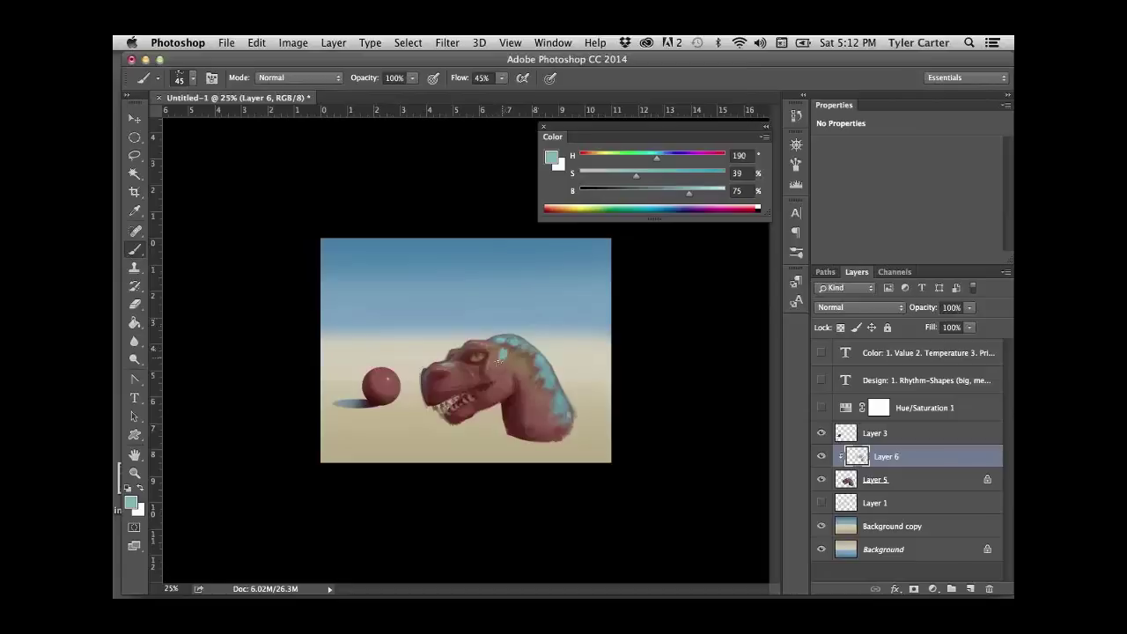
{"action": "mouse_move", "coordinate": [499, 346]}
{"action": "left_mouse_down"}
{"action": "mouse_move", "coordinate": [527, 356]}
{"action": "mouse_move", "coordinate": [505, 342]}
{"action": "left_mouse_up"}
{"action": "left_click", "coordinate": [526, 357], "text": "alt"}
{"action": "left_click", "coordinate": [507, 343], "text": "alt"}
{"action": "left_click", "coordinate": [533, 352], "text": "alt"}
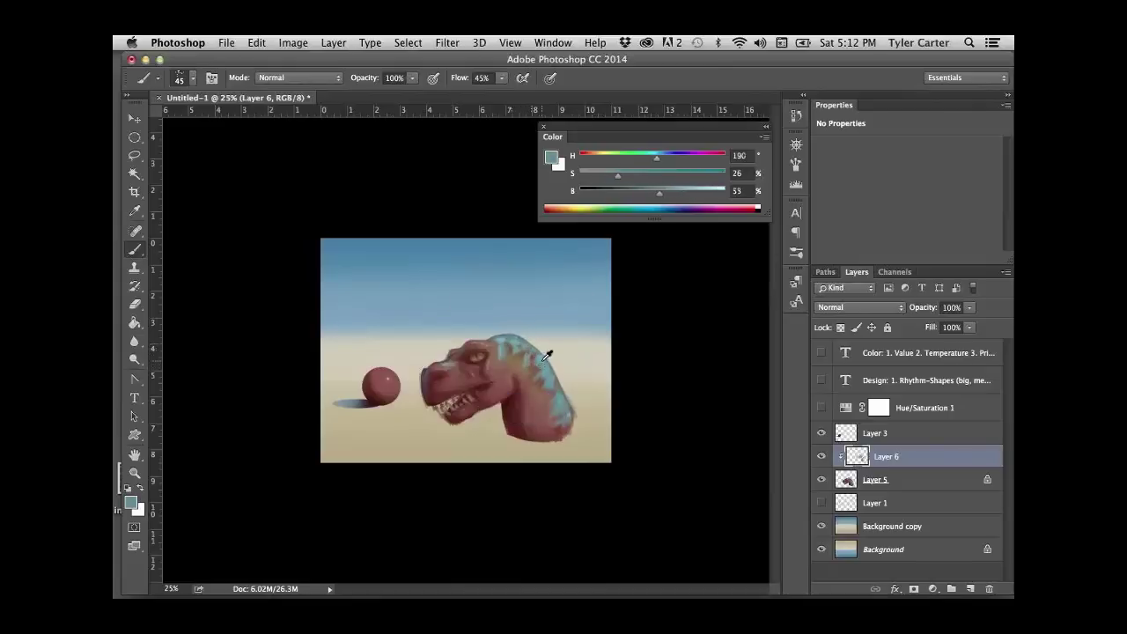
{"action": "left_click", "coordinate": [541, 357], "text": "alt"}
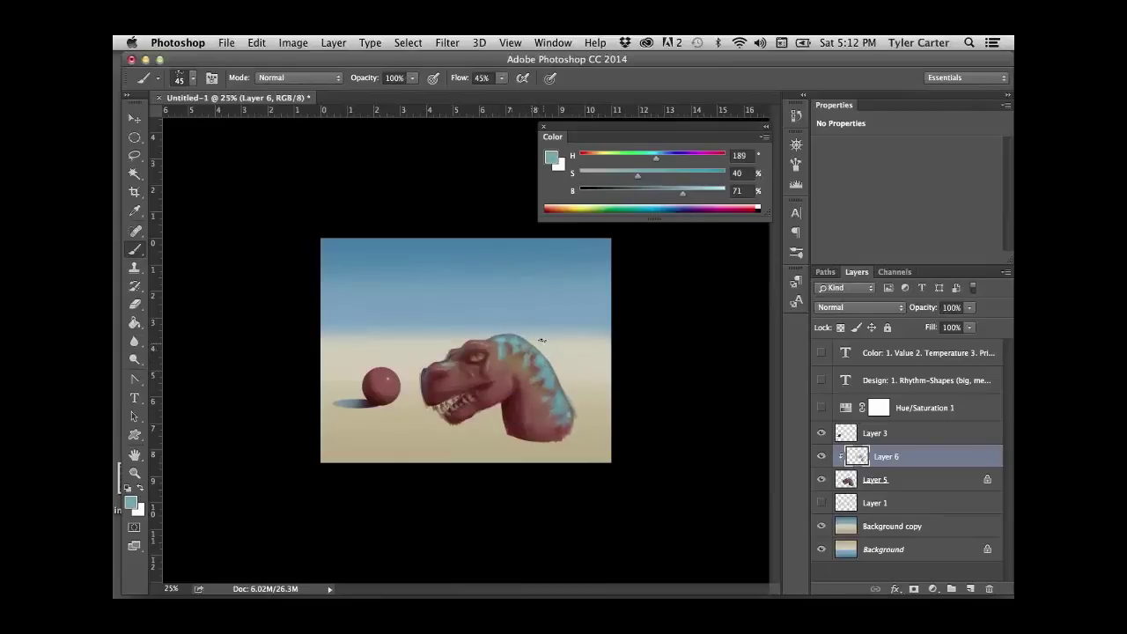
- Break up the edges of the teal stripes with sampled browns and reds such as H 25, S 19, B 46 and H 9, S 45, B 47
{"action": "left_click", "coordinate": [550, 395], "text": "alt"}
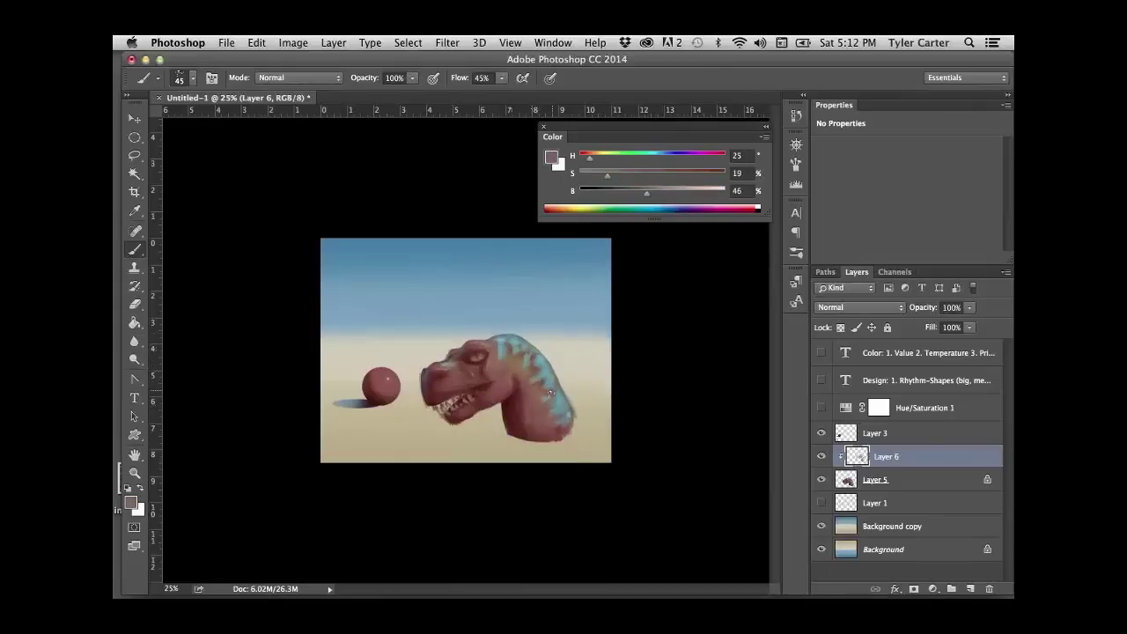
{"action": "left_click", "coordinate": [548, 380], "text": "alt"}
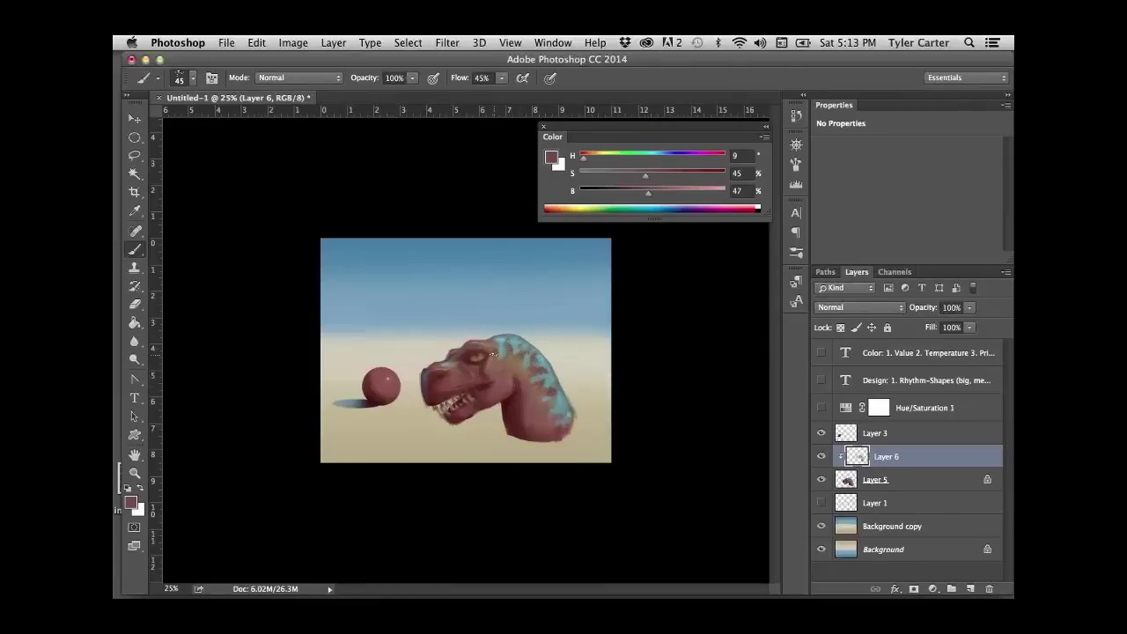
{"action": "left_click", "coordinate": [555, 405], "text": "alt"}
{"action": "left_click", "coordinate": [528, 360], "text": "alt"}
{"action": "left_click", "coordinate": [441, 387], "text": "alt"}
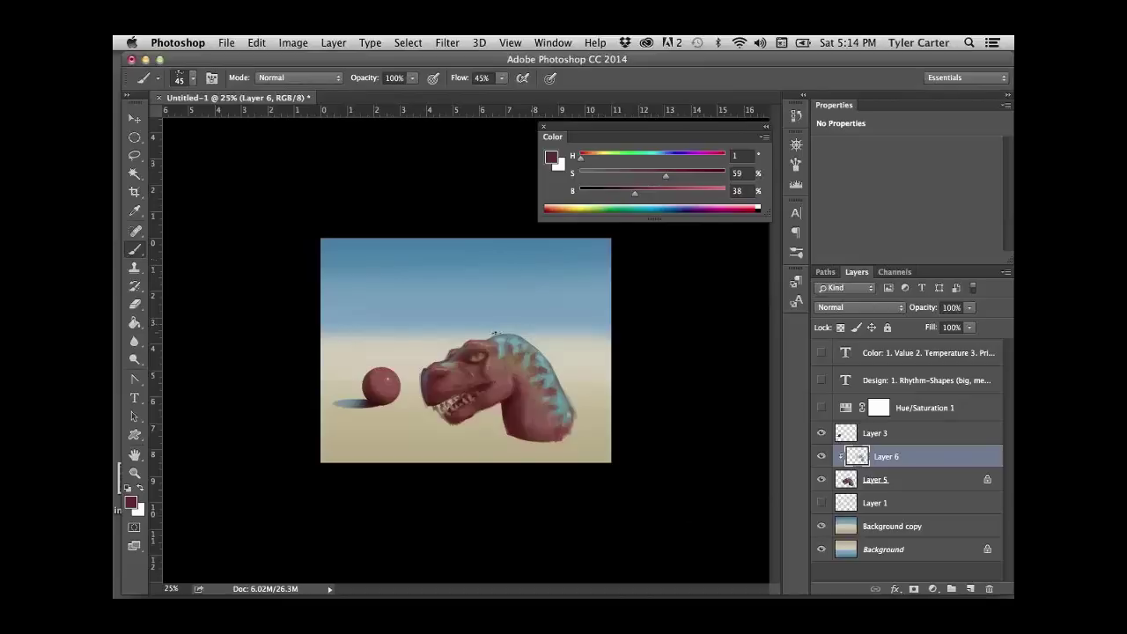
- Add darker teal marks along the neck in H 187, S 41, B 53, and sample H 190, S 34, B 64 with the brush at size 30
{"action": "key", "text": "v"}
{"action": "key", "text": "b"}
{"action": "left_click", "coordinate": [504, 350], "text": "alt"}
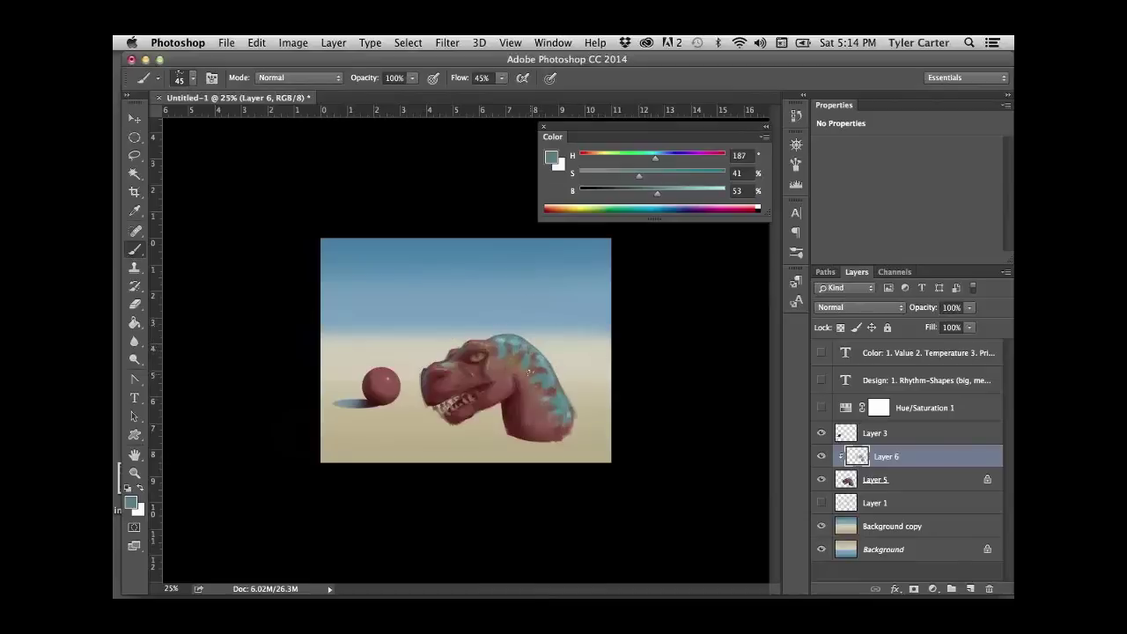
{"action": "key", "text": "bracketleft"}
{"action": "key", "text": "bracketleft"}
{"action": "left_click", "coordinate": [503, 343], "text": "alt"}
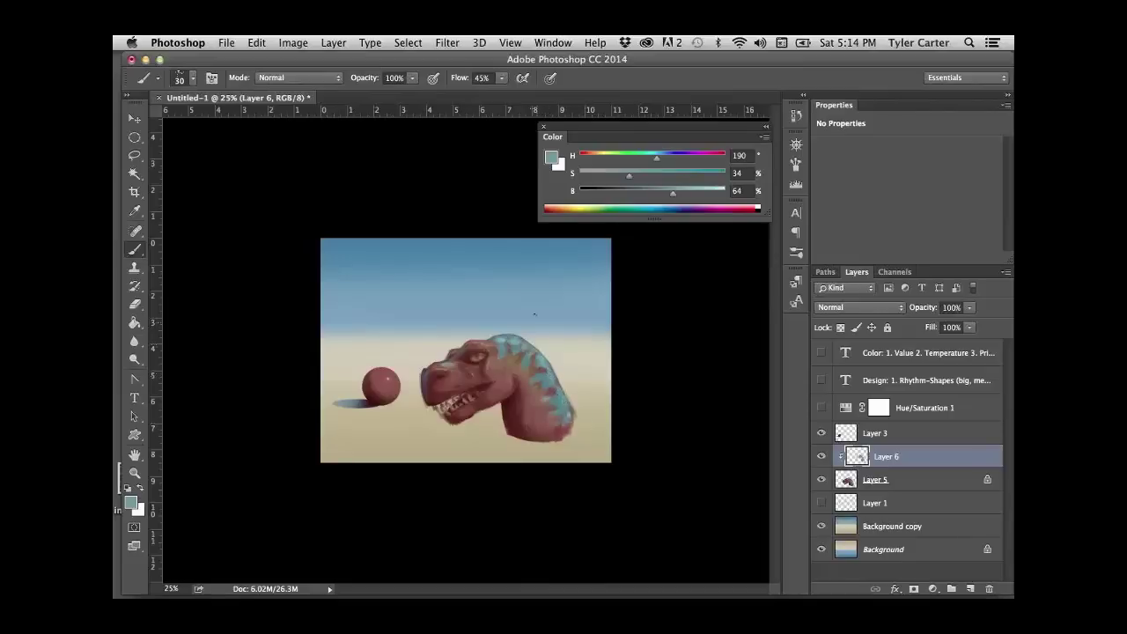
- Paint fine light teal accents on the neck markings at brightness 73 with a brush of about size 15
{"action": "left_click_drag", "start_coordinate": [663, 194], "coordinate": [686, 193]}
{"action": "key", "text": "bracketleft"}
{"action": "key", "text": "bracketleft"}
{"action": "key", "text": "bracketleft"}
{"action": "key", "text": "bracketleft"}
{"action": "key", "text": "bracketleft"}
{"action": "key", "text": "bracketright"}
{"action": "key", "text": "bracketright"}
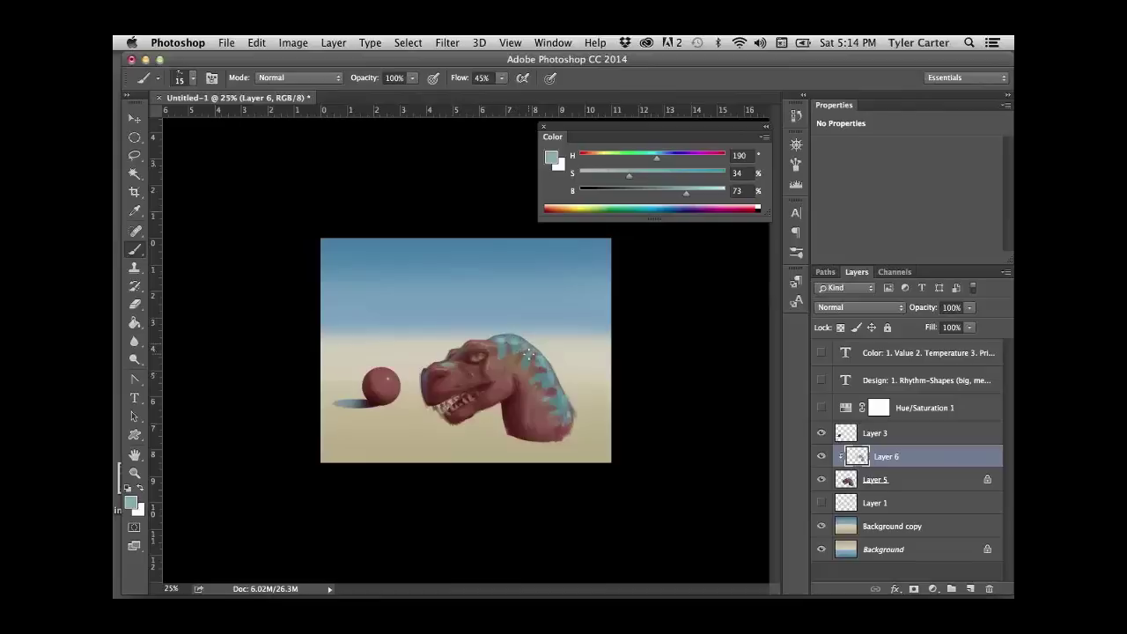
{"action": "key", "text": "bracketleft"}
- Refine the neck markings in sampled teal such as H 186, S 39, B 53 with a size 20 brush, undoing and redoing the last stroke
{"action": "left_click", "coordinate": [531, 359], "text": "alt"}
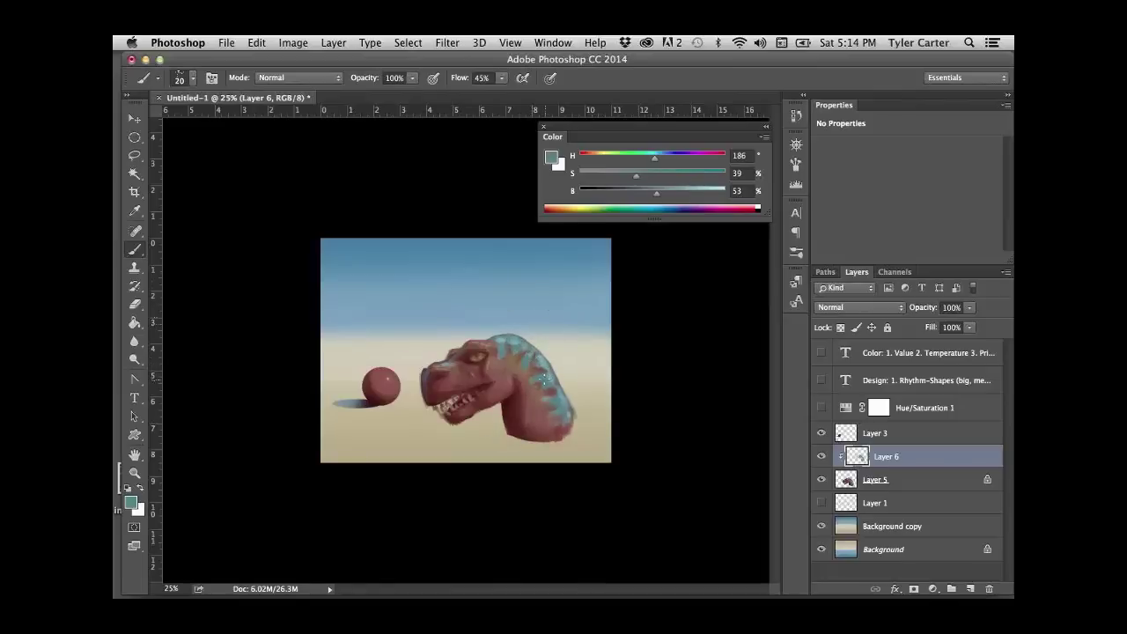
{"action": "left_click", "coordinate": [544, 377], "text": "alt"}
{"action": "left_click", "coordinate": [523, 349], "text": "alt"}
{"action": "key", "text": "super+z"}
{"action": "key", "text": "super+z"}
- Touch up the brow, snout and mouth with sampled dark reds such as H 8, S 62, B 36 and H 13, S 62, B 41 using a size 35 brush
{"action": "left_click_drag", "start_coordinate": [449, 352], "coordinate": [446, 361]}
{"action": "left_click", "coordinate": [461, 357], "text": "alt"}
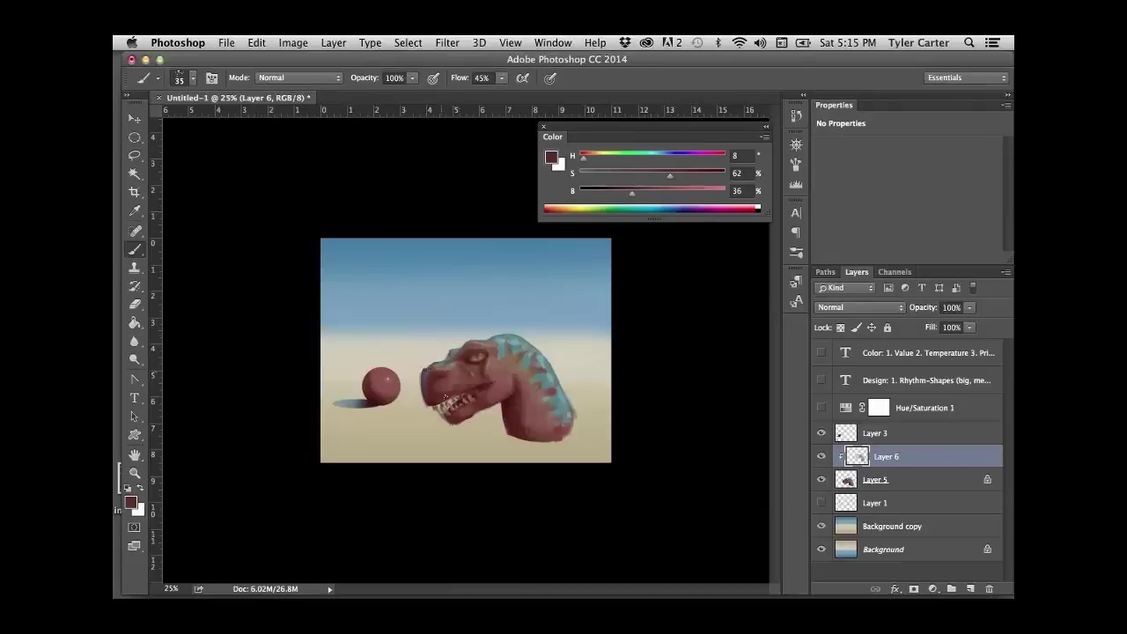
{"action": "left_click", "coordinate": [486, 354], "text": "alt"}
{"action": "left_click", "coordinate": [440, 366], "text": "alt"}
{"action": "left_click", "coordinate": [446, 368], "text": "alt"}
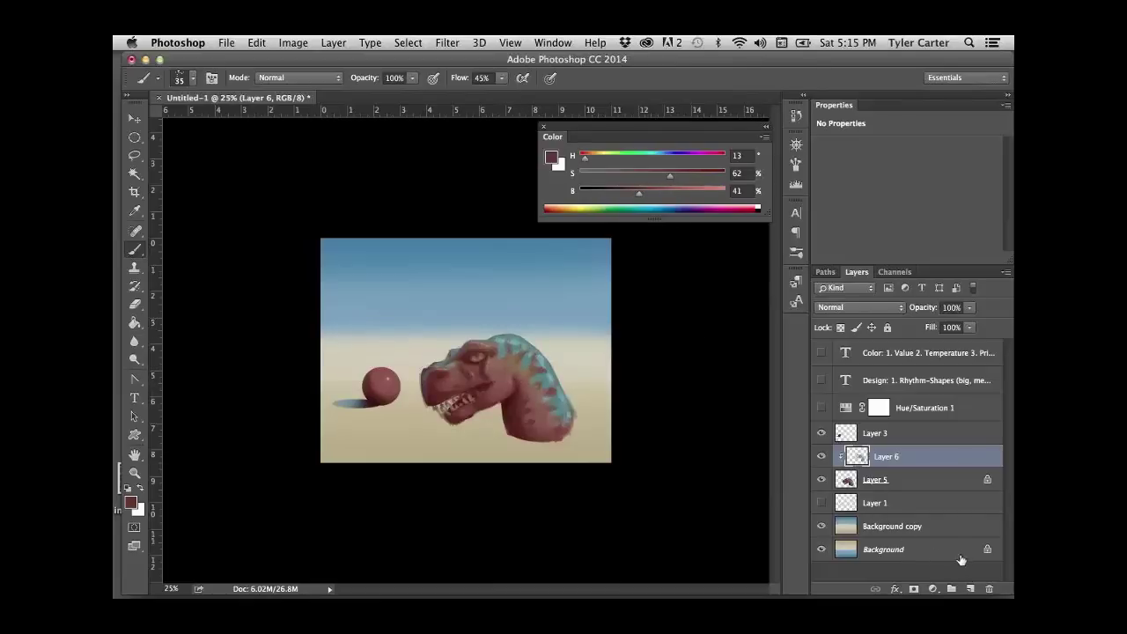
- Handwrite the artist's signature in two lines across the sky in dark red on a new layer above Layer 6
{"action": "left_click", "coordinate": [970, 587]}
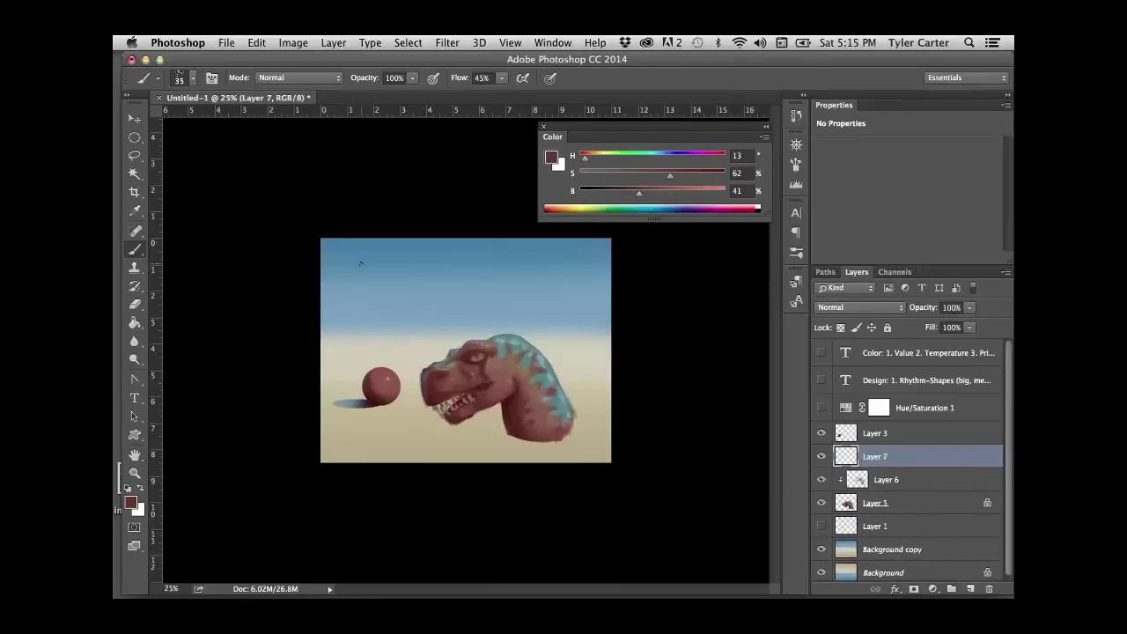
{"action": "mouse_move", "coordinate": [376, 264]}
{"action": "left_mouse_down"}
{"action": "mouse_move", "coordinate": [352, 299]}
{"action": "mouse_move", "coordinate": [388, 301]}
{"action": "mouse_move", "coordinate": [394, 278]}
{"action": "mouse_move", "coordinate": [415, 301]}
{"action": "left_mouse_up"}
{"action": "left_click_drag", "start_coordinate": [412, 301], "coordinate": [431, 278]}
{"action": "mouse_move", "coordinate": [435, 289]}
{"action": "left_mouse_down"}
{"action": "mouse_move", "coordinate": [446, 298]}
{"action": "mouse_move", "coordinate": [505, 270]}
{"action": "left_mouse_up"}
{"action": "mouse_move", "coordinate": [498, 271]}
{"action": "left_mouse_down"}
{"action": "mouse_move", "coordinate": [495, 296]}
{"action": "mouse_move", "coordinate": [484, 289]}
{"action": "mouse_move", "coordinate": [540, 269]}
{"action": "left_mouse_up"}
{"action": "mouse_move", "coordinate": [545, 278]}
{"action": "left_mouse_down"}
{"action": "mouse_move", "coordinate": [572, 269]}
{"action": "mouse_move", "coordinate": [596, 287]}
{"action": "left_mouse_up"}
{"action": "mouse_move", "coordinate": [433, 308]}
{"action": "left_mouse_down"}
{"action": "mouse_move", "coordinate": [430, 325]}
{"action": "mouse_move", "coordinate": [510, 304]}
{"action": "mouse_move", "coordinate": [558, 306]}
{"action": "mouse_move", "coordinate": [573, 320]}
{"action": "left_mouse_up"}
{"action": "left_click_drag", "start_coordinate": [563, 307], "coordinate": [584, 304]}
- Scale the signature to about 21% and place it on the sand below the reference ball
{"action": "key", "text": "ctrl+t"}
{"action": "mouse_move", "coordinate": [602, 255]}
{"action": "left_mouse_down"}
{"action": "mouse_move", "coordinate": [494, 276]}
{"action": "mouse_move", "coordinate": [443, 425]}
{"action": "mouse_move", "coordinate": [423, 416]}
{"action": "mouse_move", "coordinate": [394, 432]}
{"action": "left_mouse_up"}
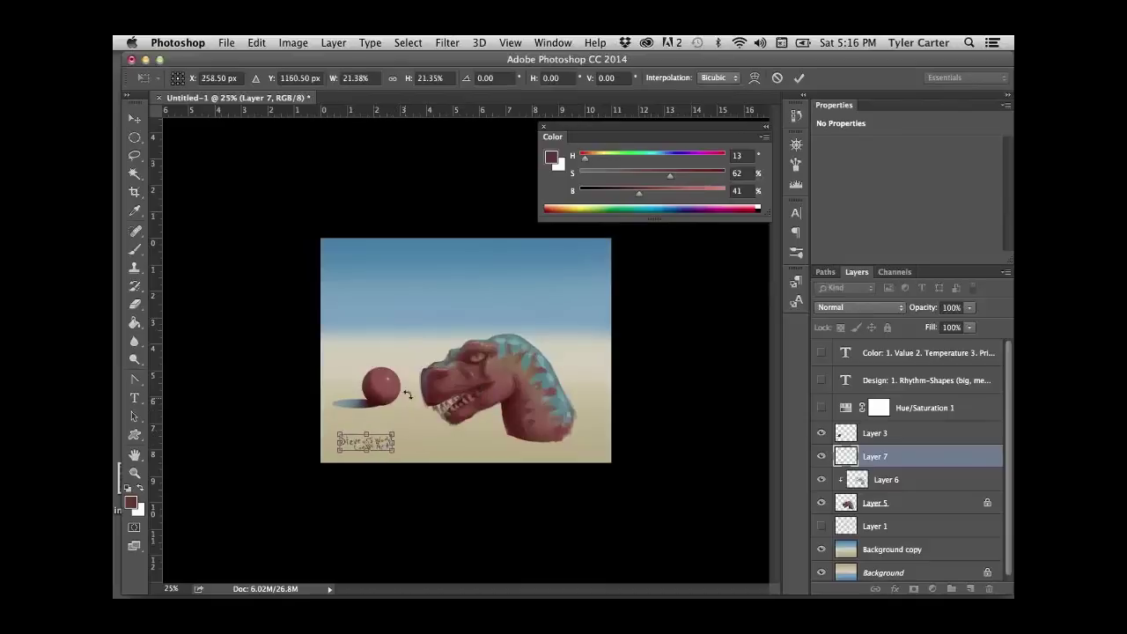
{"action": "key", "text": "Return"}
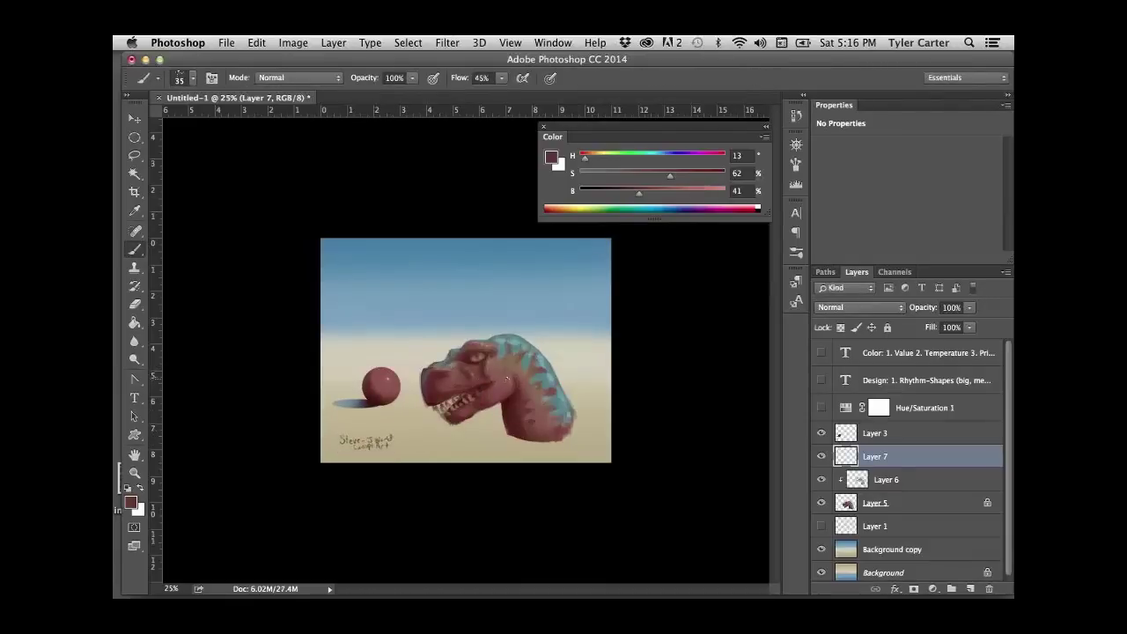
- Crop away most of the empty sky, removing about a third of the canvas height above the creature
{"action": "key", "text": "c"}
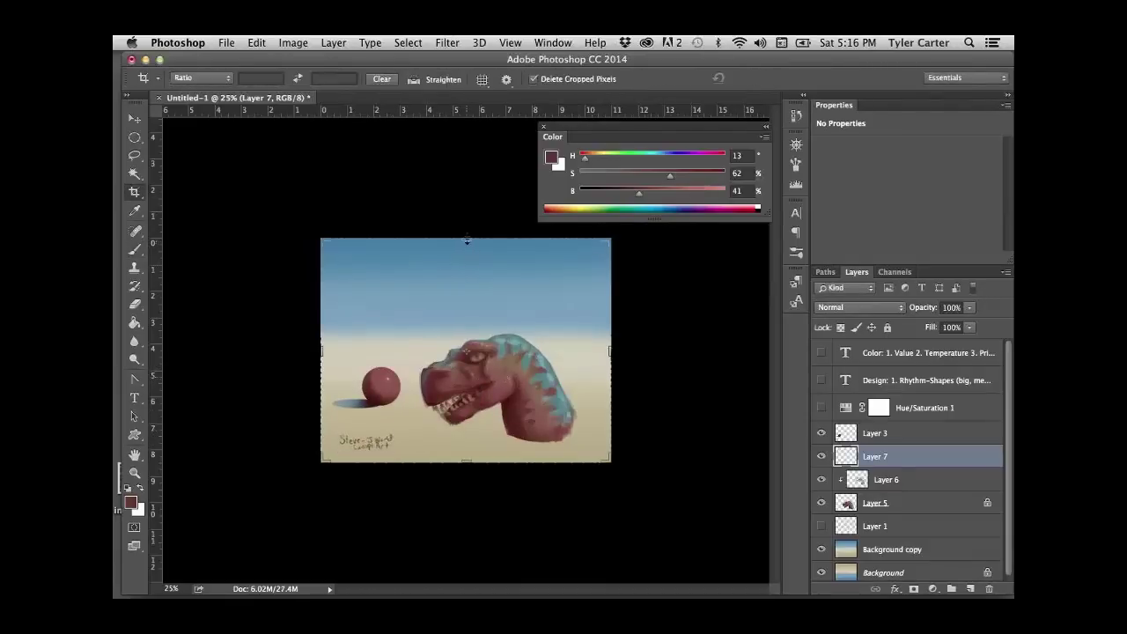
{"action": "left_click_drag", "start_coordinate": [466, 239], "coordinate": [478, 278]}
{"action": "key", "text": "Return"}
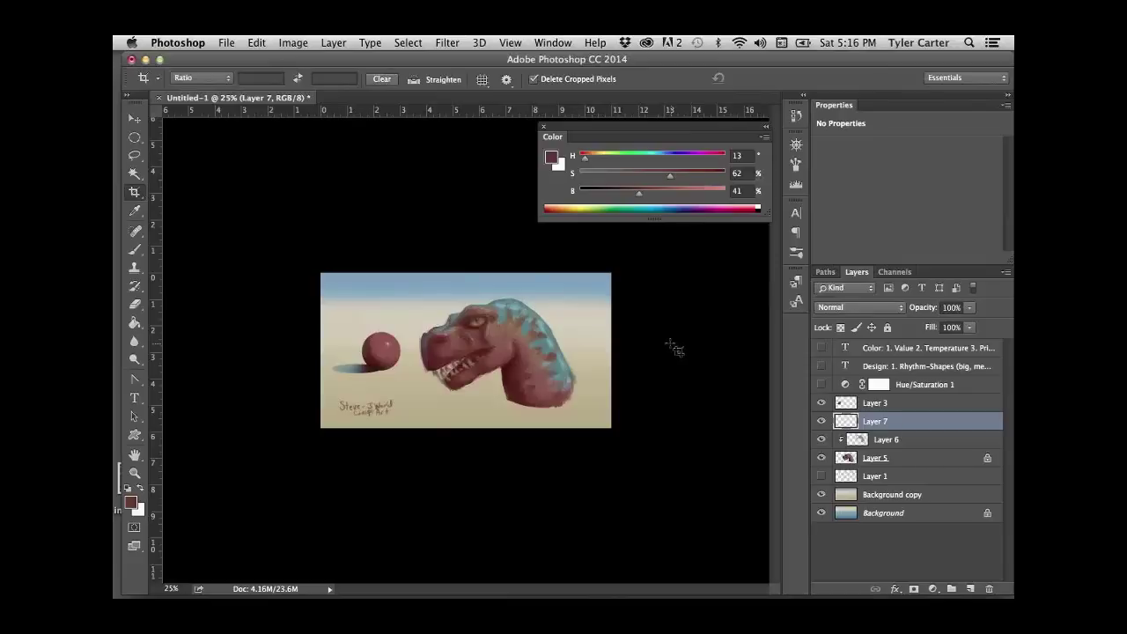
- Merge the clipped colour layer, Layer 6, with the creature's base layer, Layer 5
{"action": "key", "text": "v"}
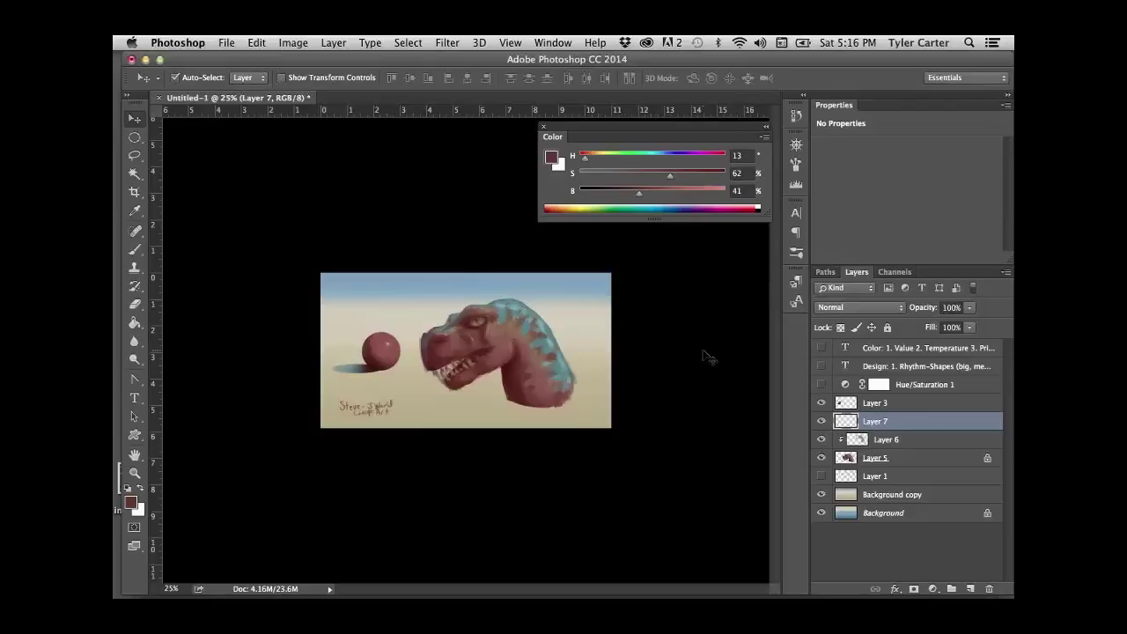
{"action": "left_click", "coordinate": [883, 442]}
{"action": "left_click", "coordinate": [886, 458], "text": "shift"}
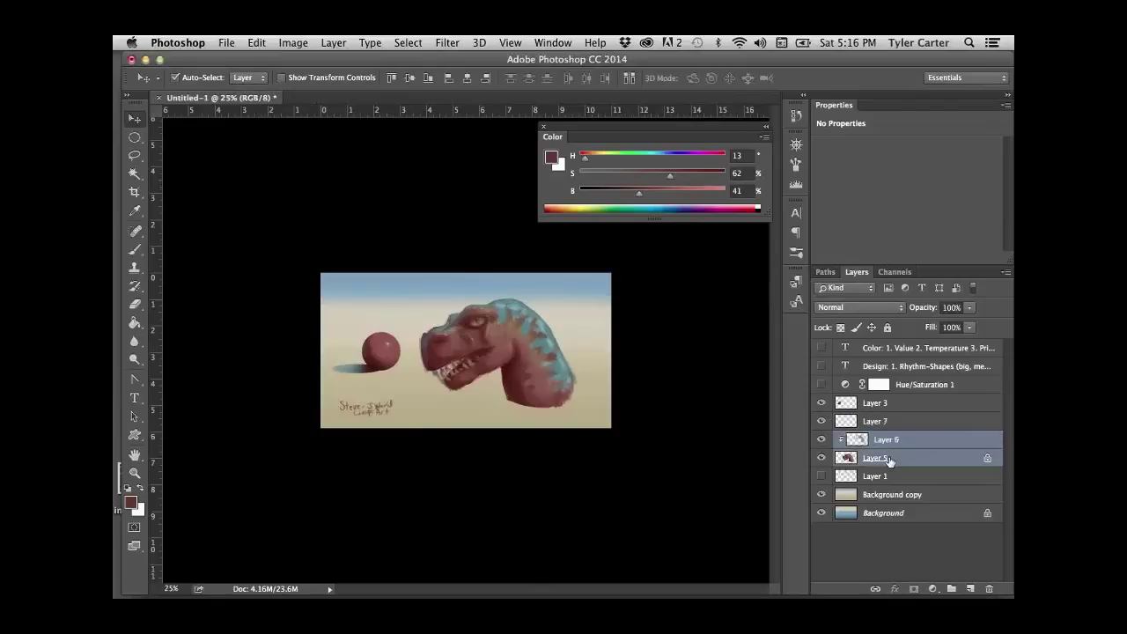
{"action": "key", "text": "super+e"}
- Apply a Levels adjustment to the merged creature layer, raising the black input level to 4 and adjusting the highlights
{"action": "key", "text": "super+l"}
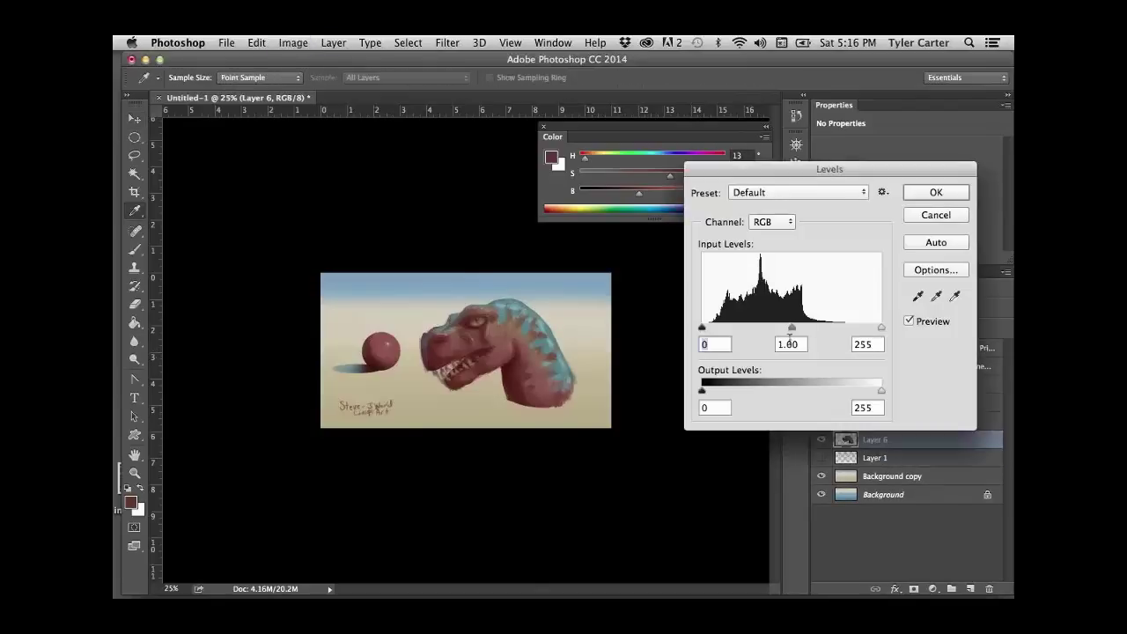
{"action": "left_click_drag", "start_coordinate": [702, 327], "coordinate": [704, 327]}
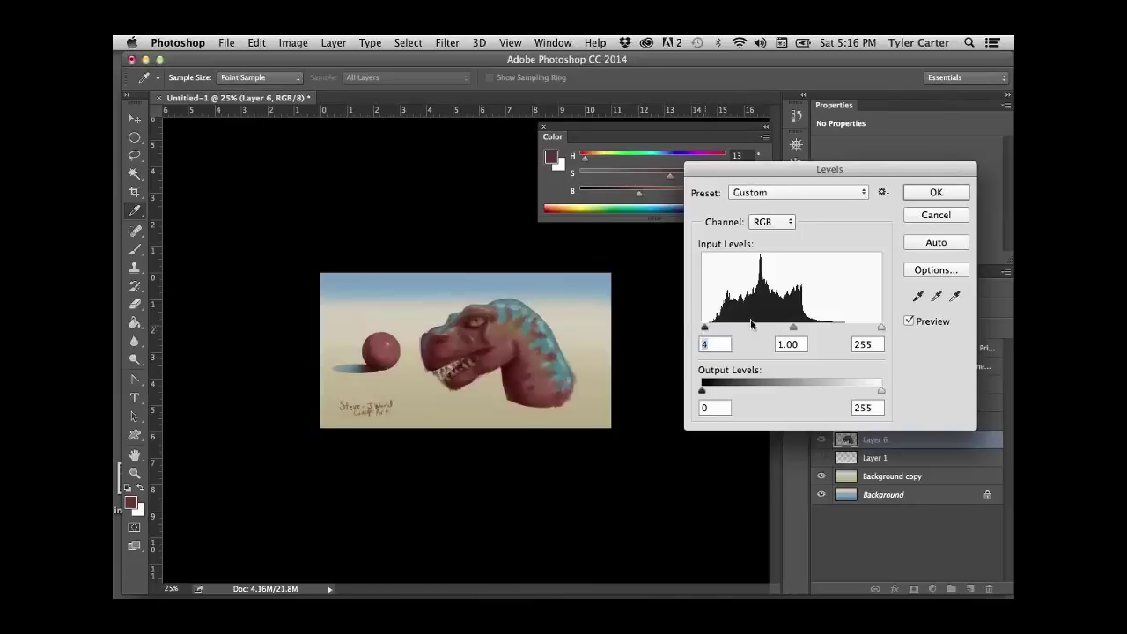
{"action": "mouse_move", "coordinate": [881, 327]}
{"action": "left_mouse_down"}
{"action": "mouse_move", "coordinate": [864, 330]}
{"action": "mouse_move", "coordinate": [880, 319]}
{"action": "left_mouse_up"}
{"action": "left_click", "coordinate": [934, 192]}
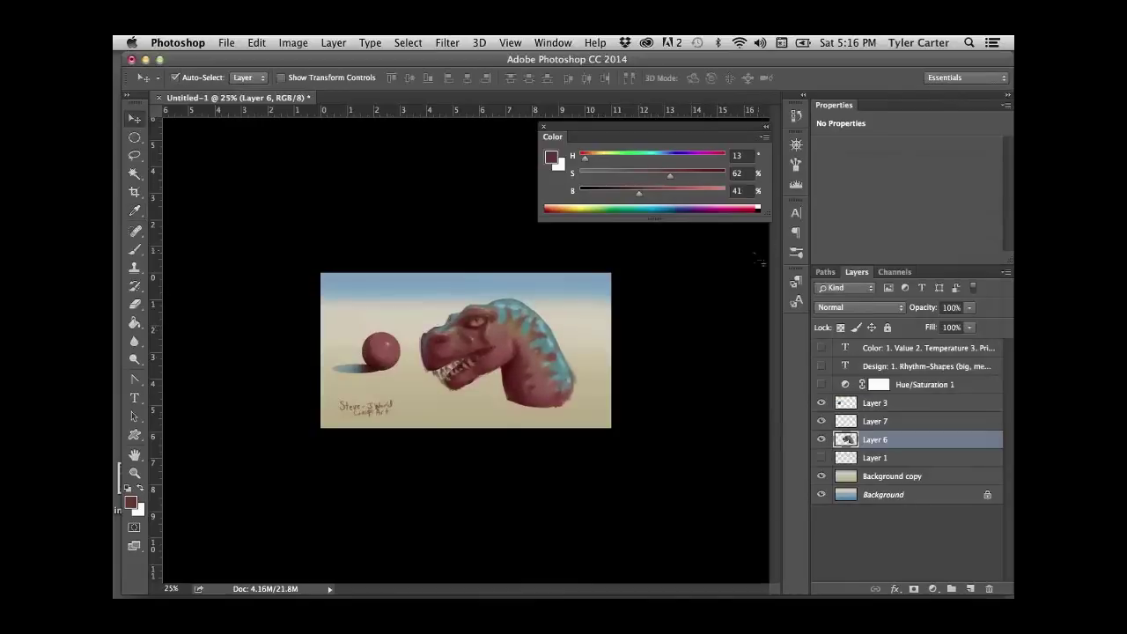